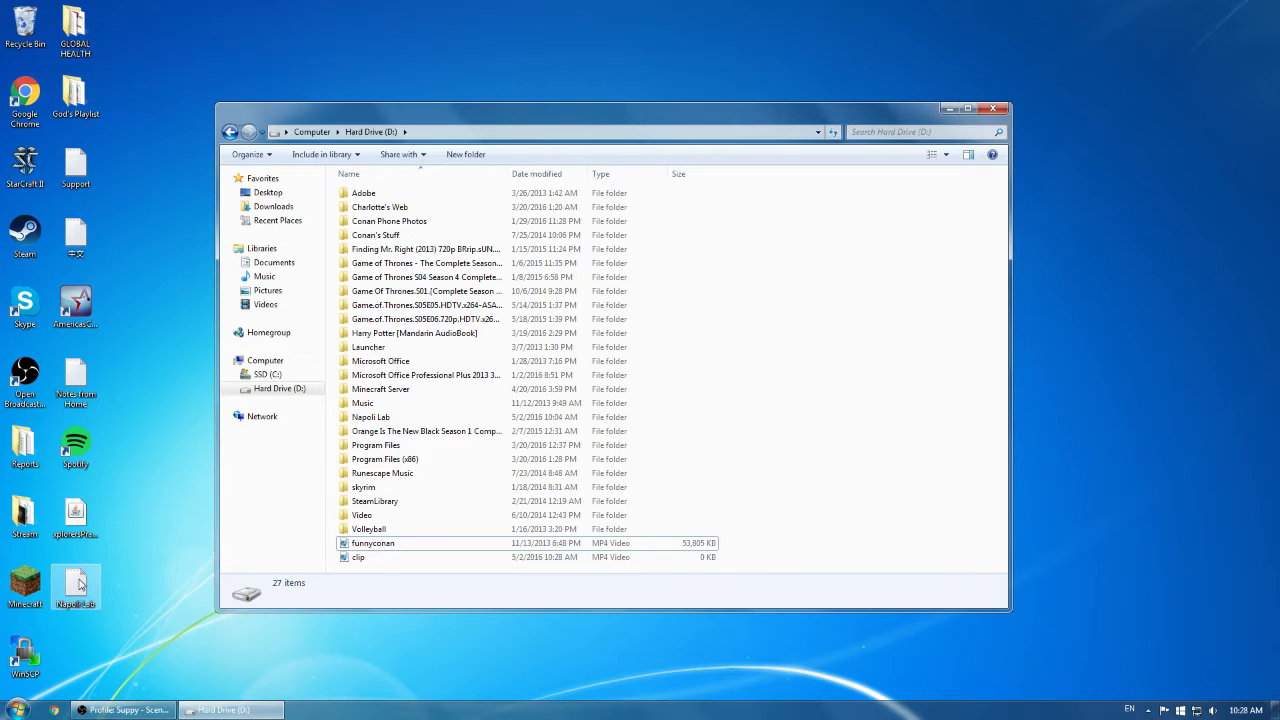
Step: Open the Napoli Lab notes file, read the Timelapse Imaging Protocol, and close it
{"action": "double_click", "coordinate": [80, 583]}
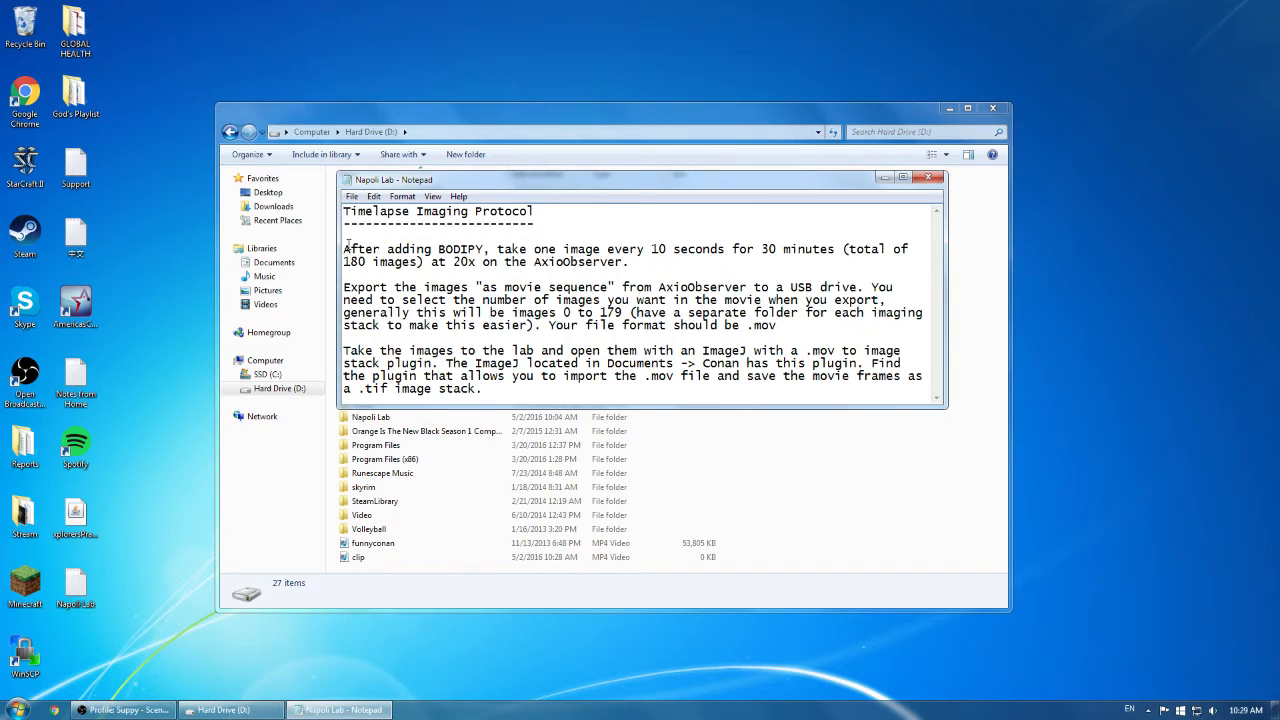
{"action": "left_click_drag", "start_coordinate": [348, 243], "coordinate": [484, 245]}
{"action": "left_click", "coordinate": [486, 249]}
{"action": "left_click", "coordinate": [927, 177]}
Step: Launch ImageJ-win64 from the Fiji.app folder inside the Napoli Lab folder
{"action": "double_click", "coordinate": [370, 417]}
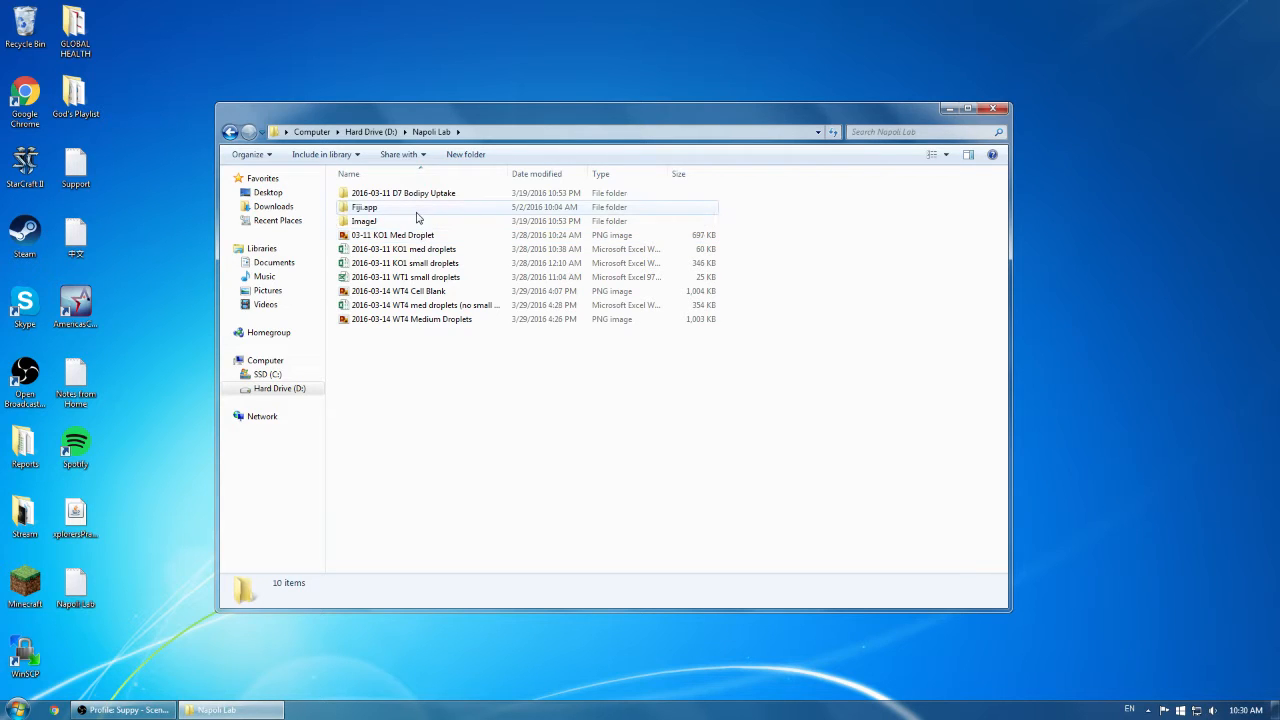
{"action": "left_click", "coordinate": [416, 214]}
{"action": "double_click", "coordinate": [416, 214]}
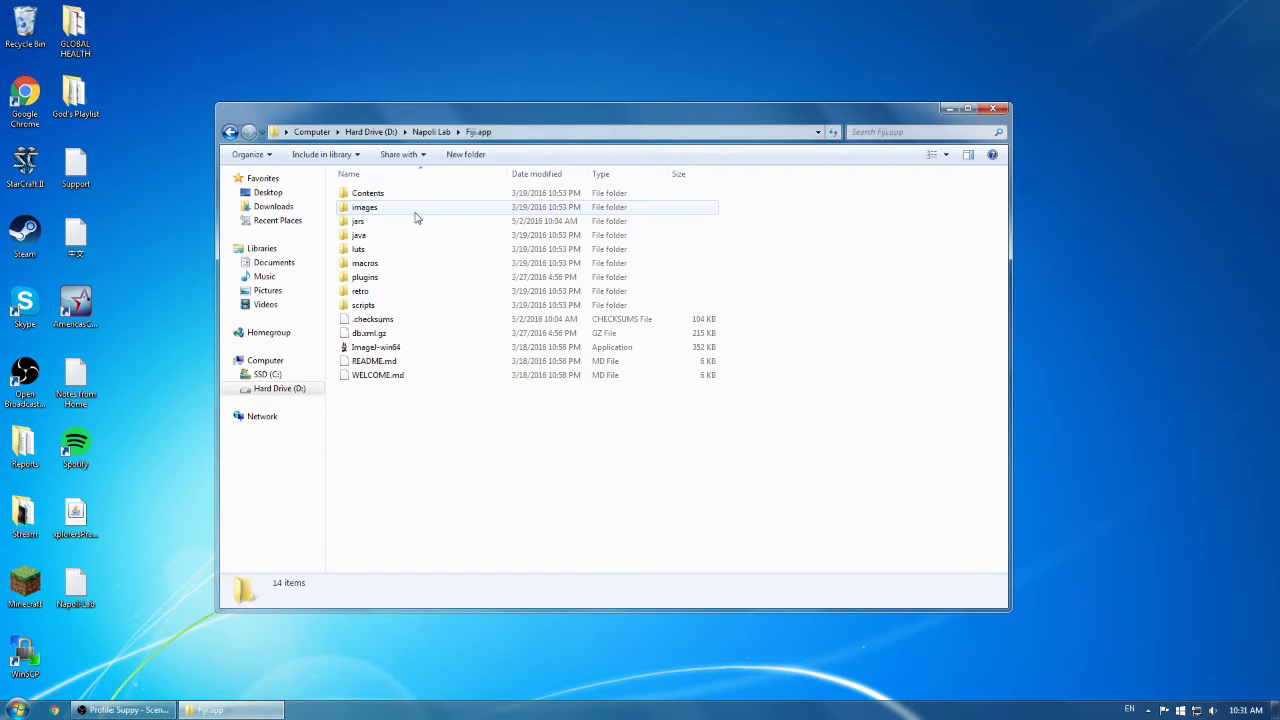
{"action": "double_click", "coordinate": [407, 344]}
{"action": "left_click", "coordinate": [662, 368]}
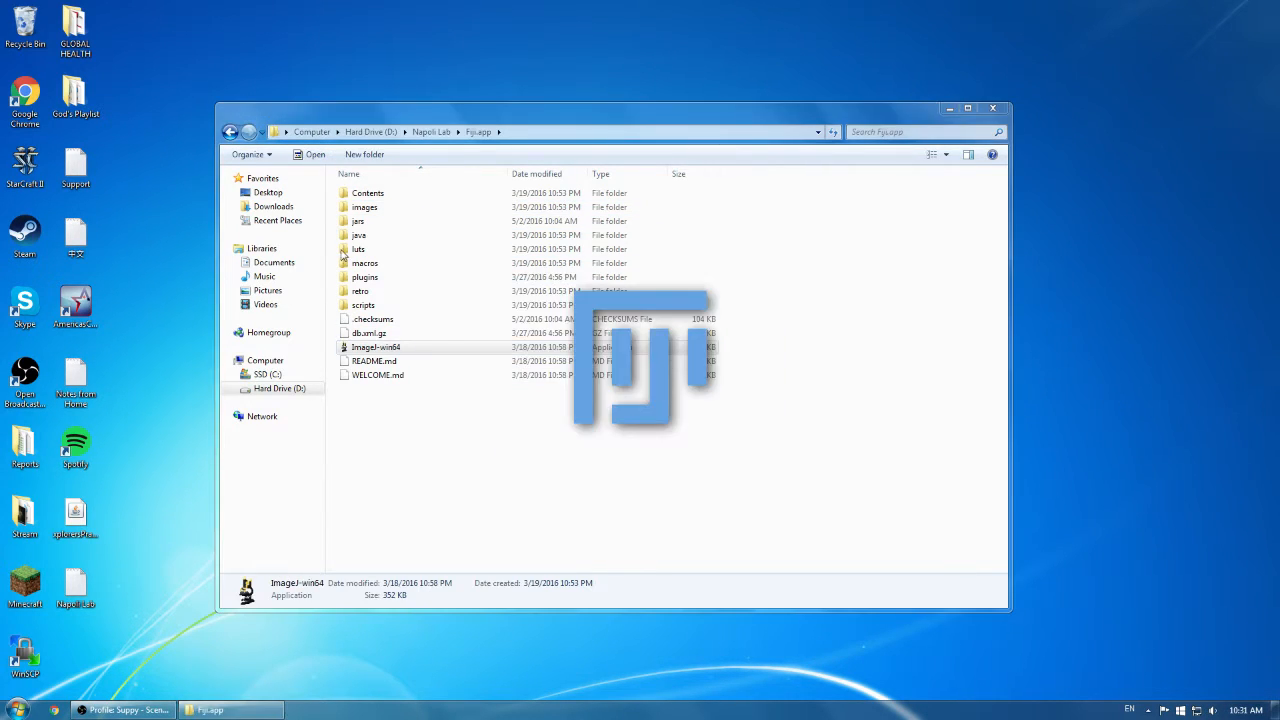
Step: Return to the Napoli Lab folder and open the 2016-03-11 D7 Bodipy Uptake folder
{"action": "left_click", "coordinate": [229, 131]}
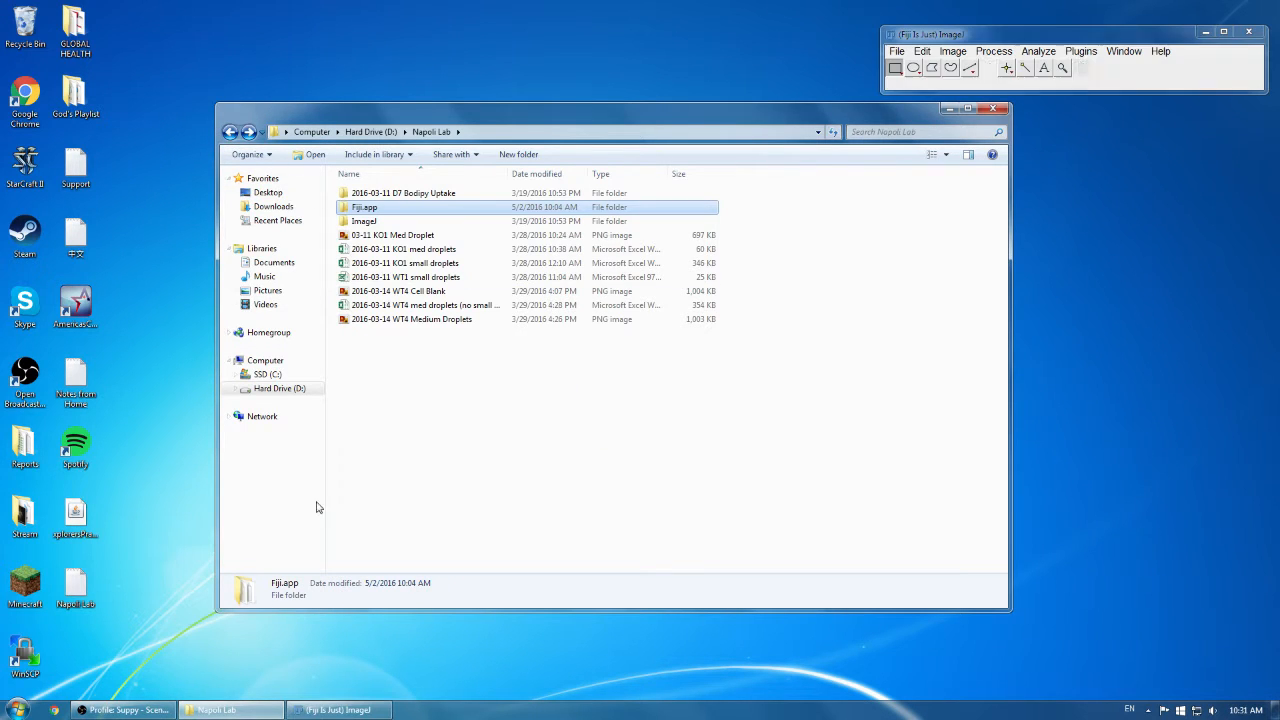
{"action": "double_click", "coordinate": [463, 195]}
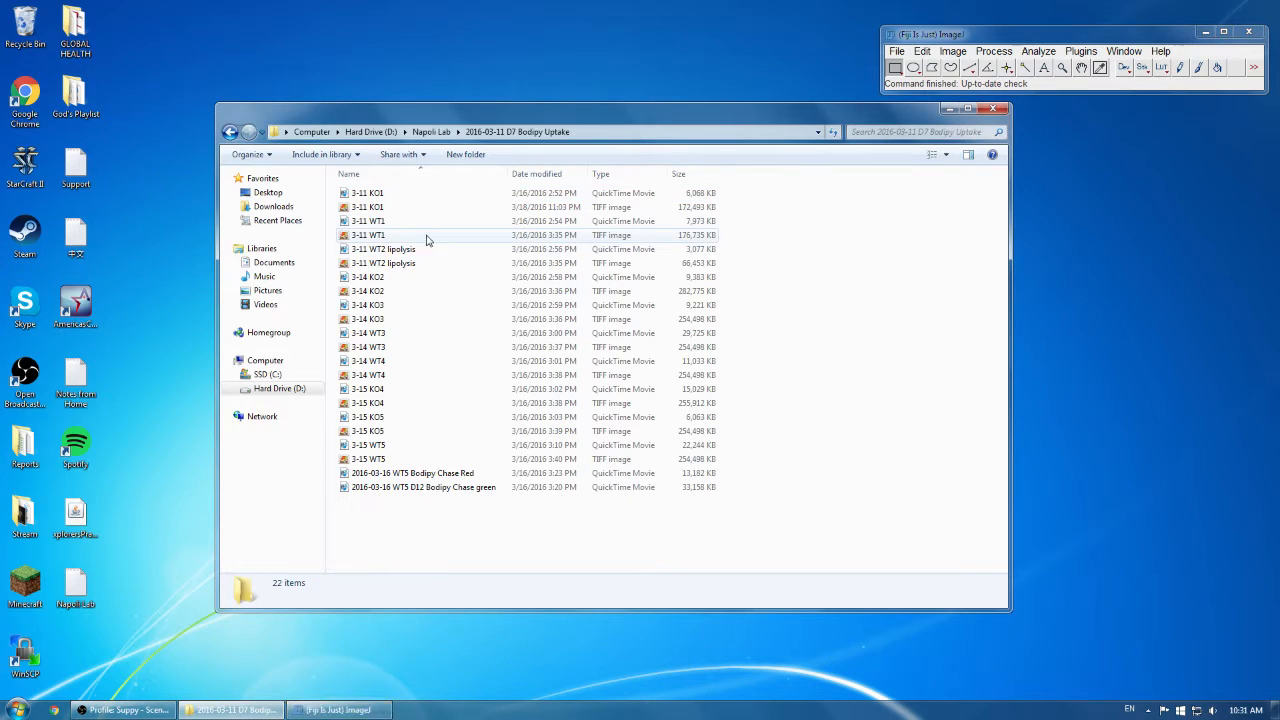
Step: Examine the QuickTime movies and their matching TIFF image files in the Bodipy uptake folder
{"action": "left_click", "coordinate": [366, 195]}
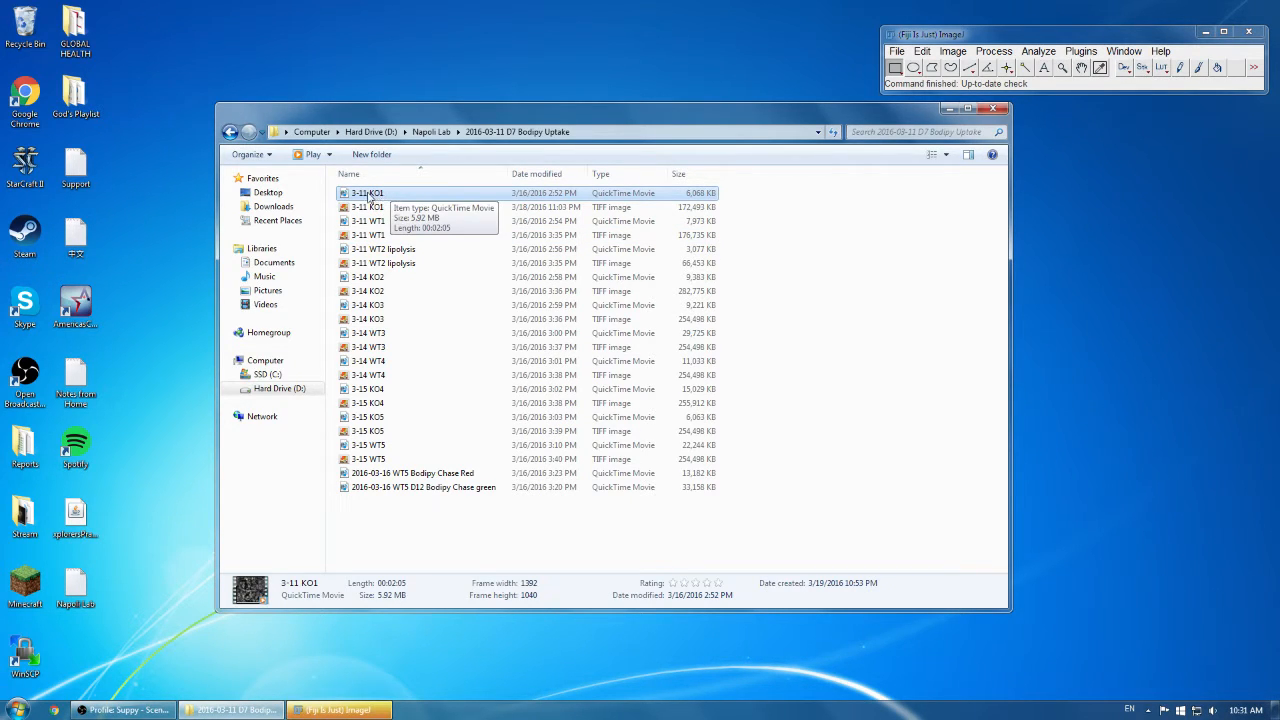
{"action": "left_click", "coordinate": [385, 221]}
{"action": "left_click", "coordinate": [390, 250]}
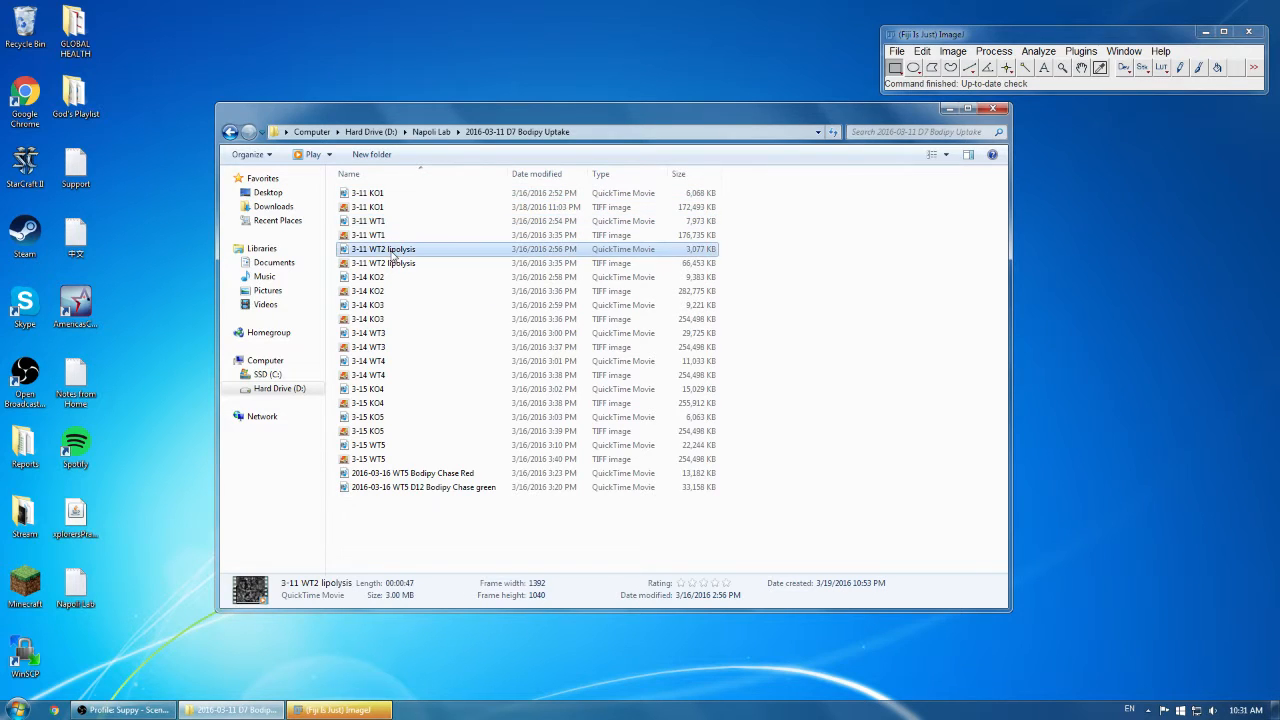
{"action": "left_click", "coordinate": [391, 279]}
{"action": "left_click", "coordinate": [385, 209]}
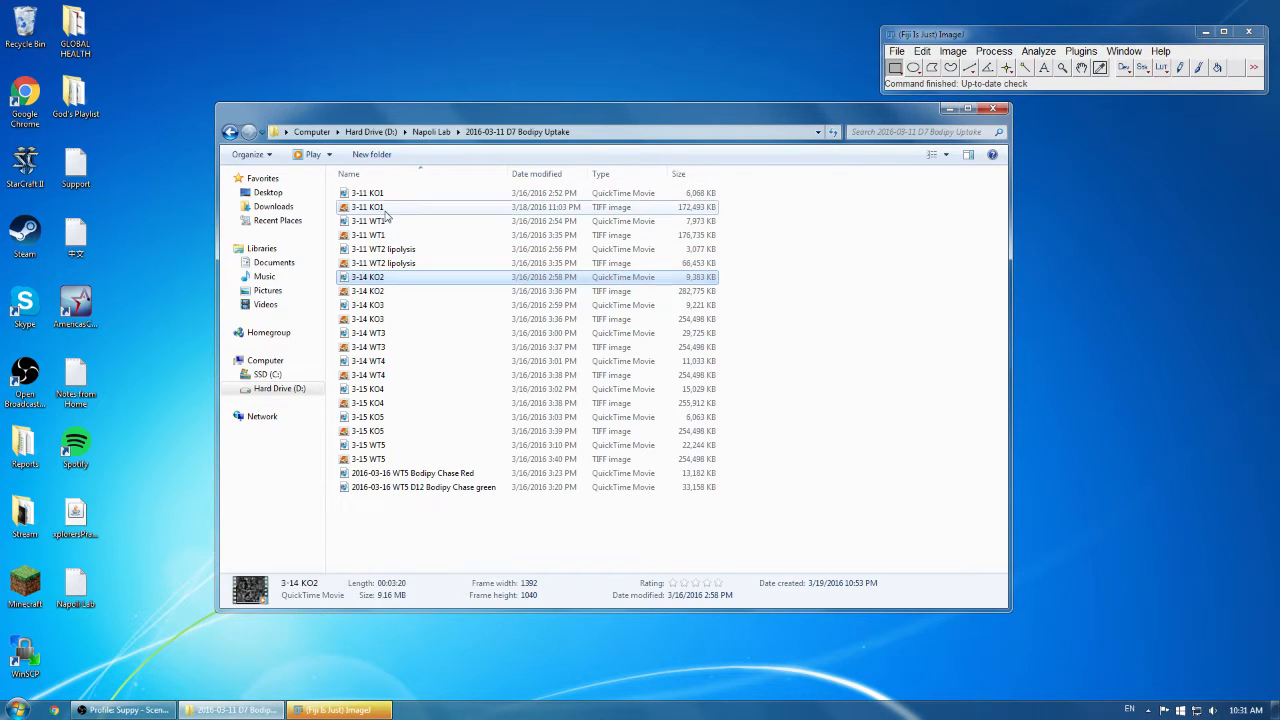
{"action": "left_click", "coordinate": [385, 237]}
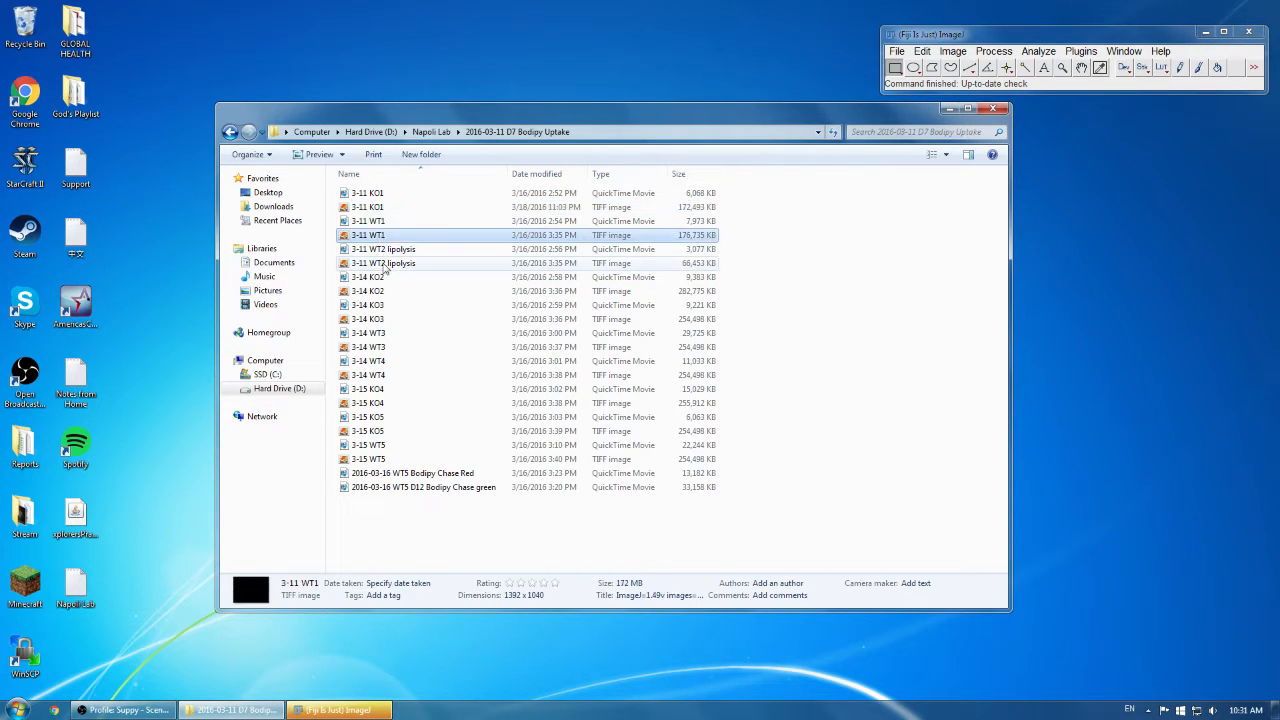
{"action": "left_click", "coordinate": [385, 264]}
{"action": "left_click", "coordinate": [386, 291]}
{"action": "left_click", "coordinate": [390, 319]}
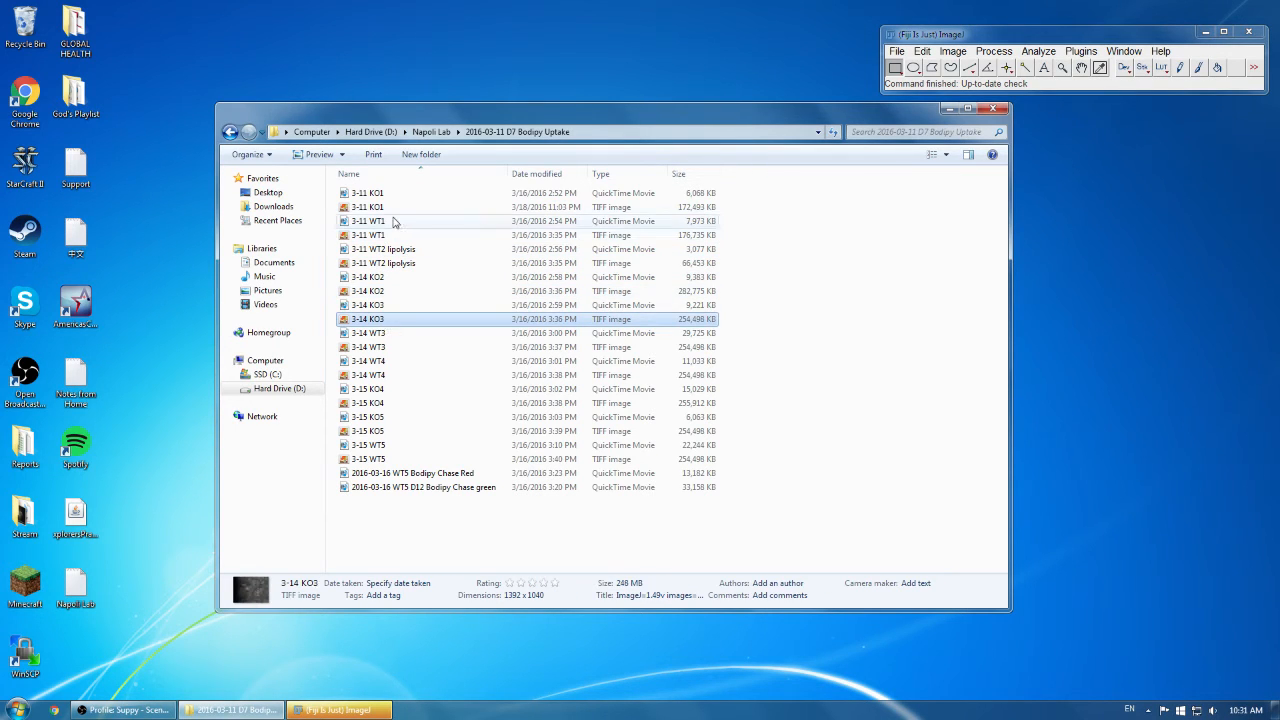
{"action": "left_click", "coordinate": [392, 210]}
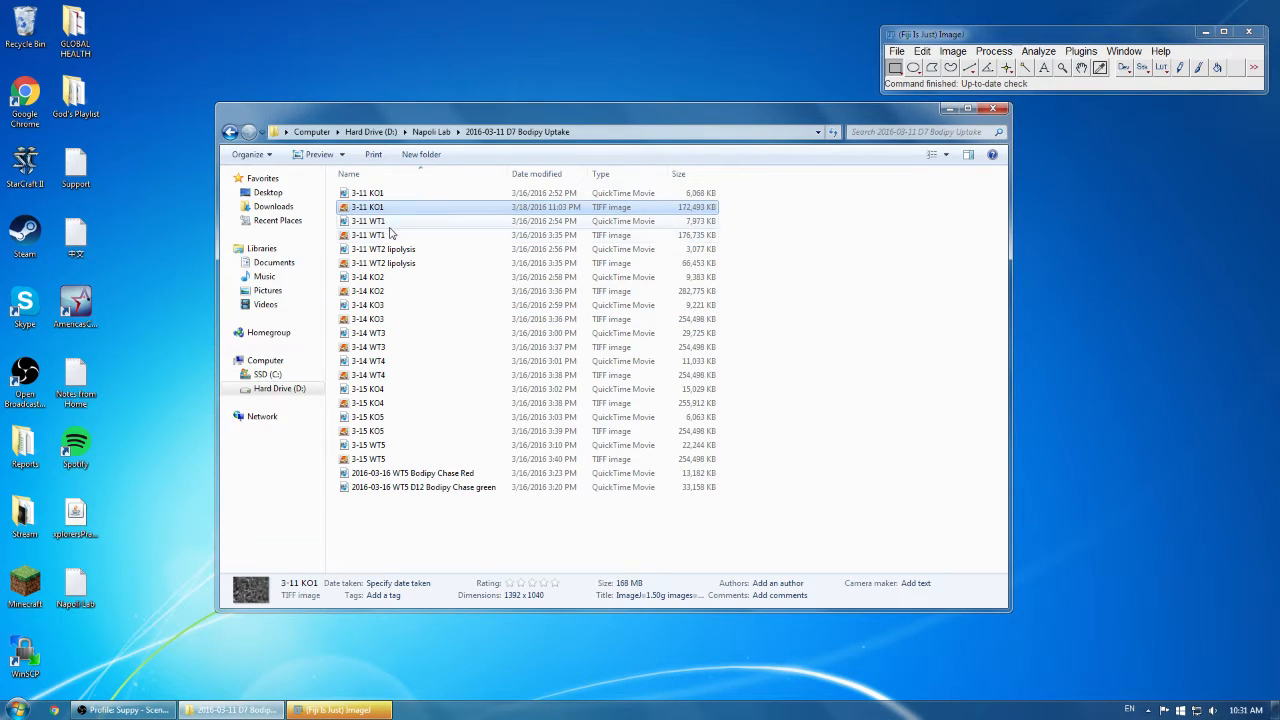
Step: Load the 3-11 WT1 TIFF image stack into Fiji and move its window clear of the Fiji toolbar
{"action": "left_click", "coordinate": [389, 237]}
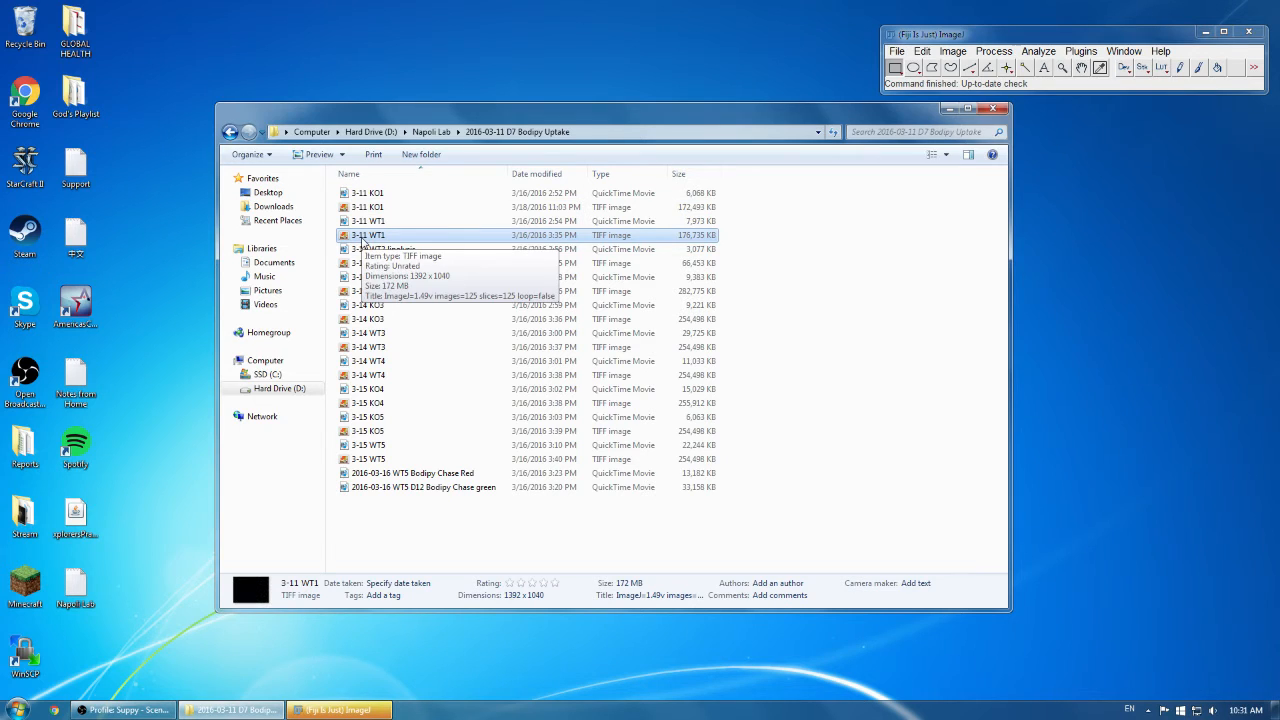
{"action": "left_click_drag", "start_coordinate": [365, 243], "coordinate": [1031, 84]}
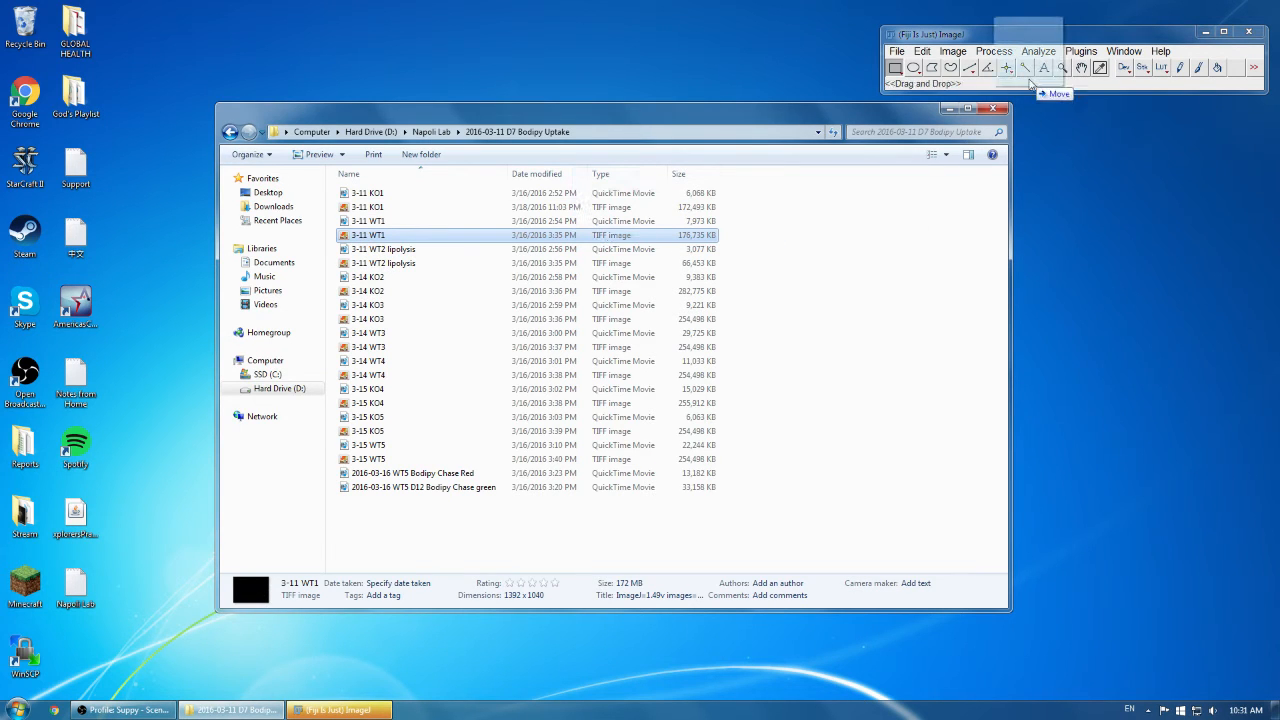
{"action": "left_click_drag", "start_coordinate": [573, 88], "coordinate": [726, 118]}
{"action": "left_click", "coordinate": [838, 106]}
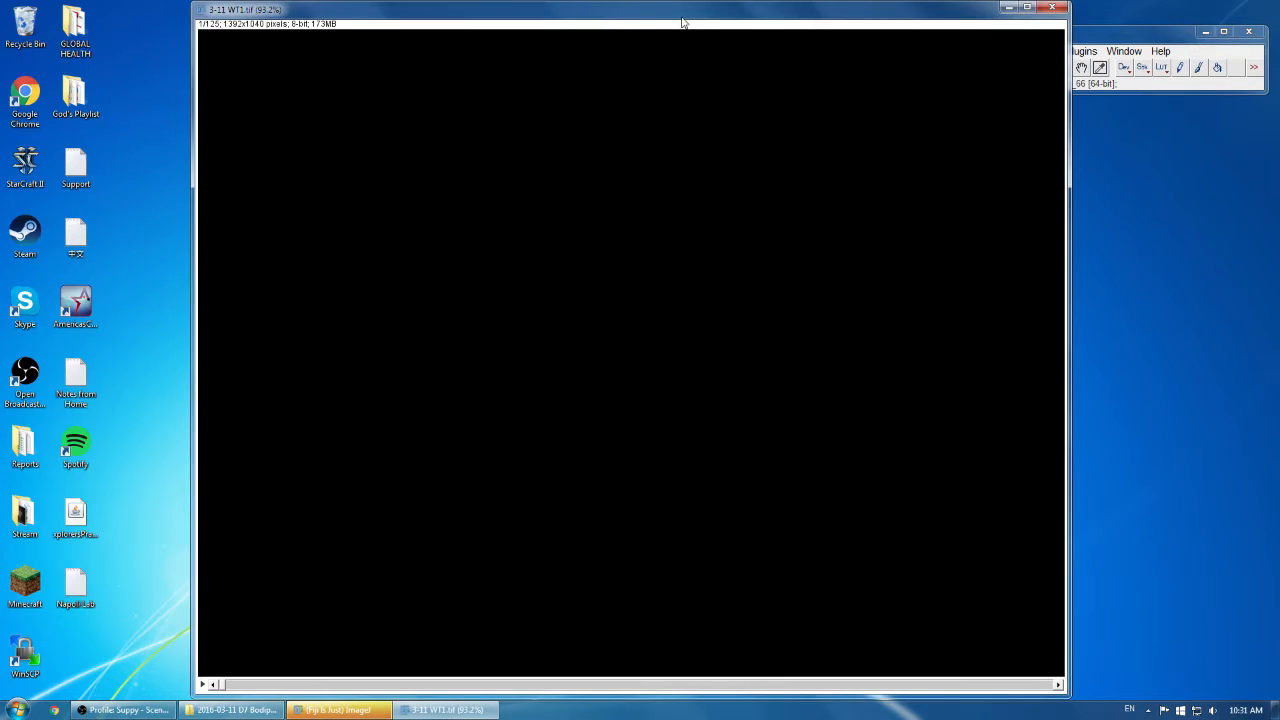
{"action": "left_click_drag", "start_coordinate": [530, 30], "coordinate": [490, 21]}
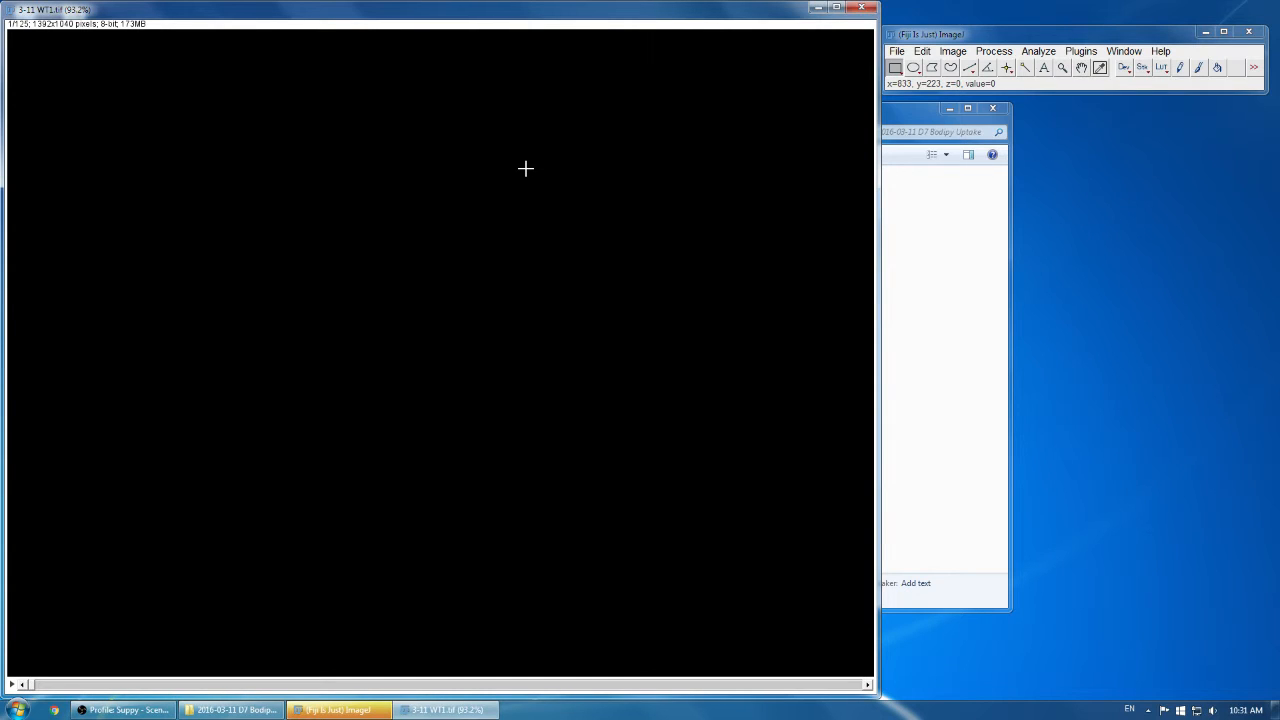
Step: Browse forward and backward through the frames of the 3-11 WT1 stack to examine the timelapse
{"action": "scroll", "coordinate": [526, 168], "scroll_direction": "down", "scroll_amount": 5}
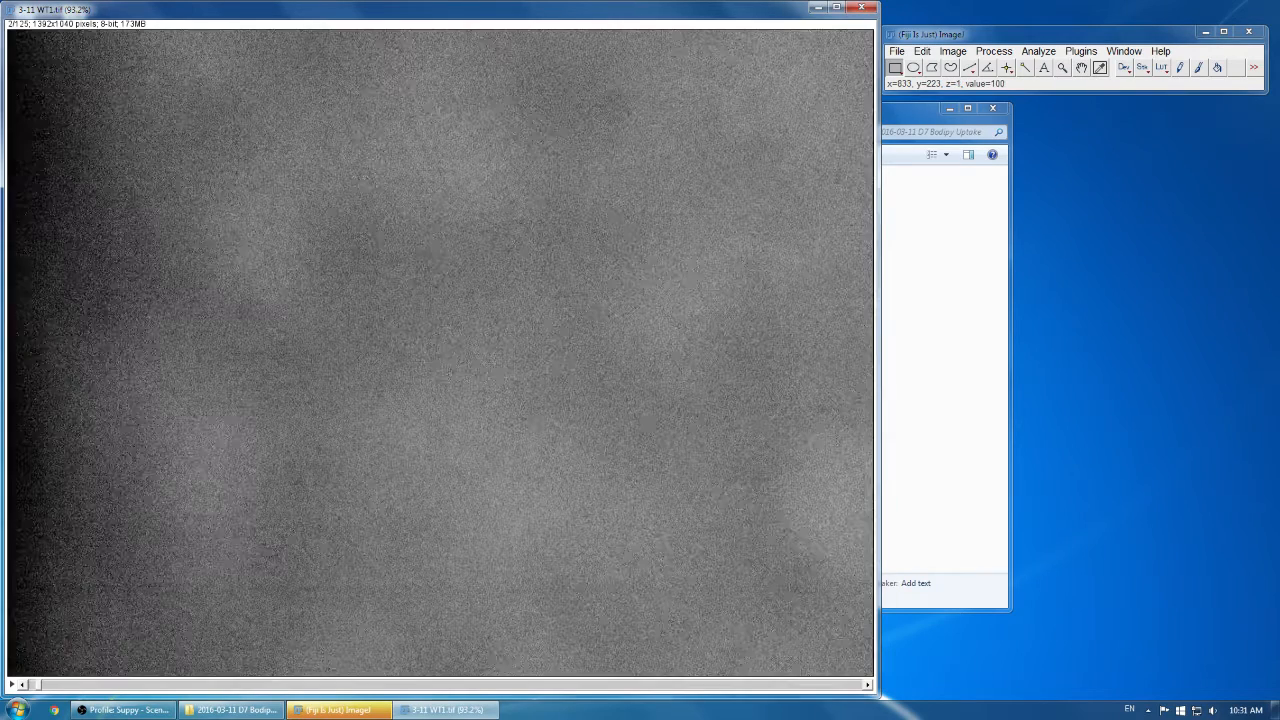
{"action": "scroll", "coordinate": [526, 168], "scroll_direction": "down", "scroll_amount": 6}
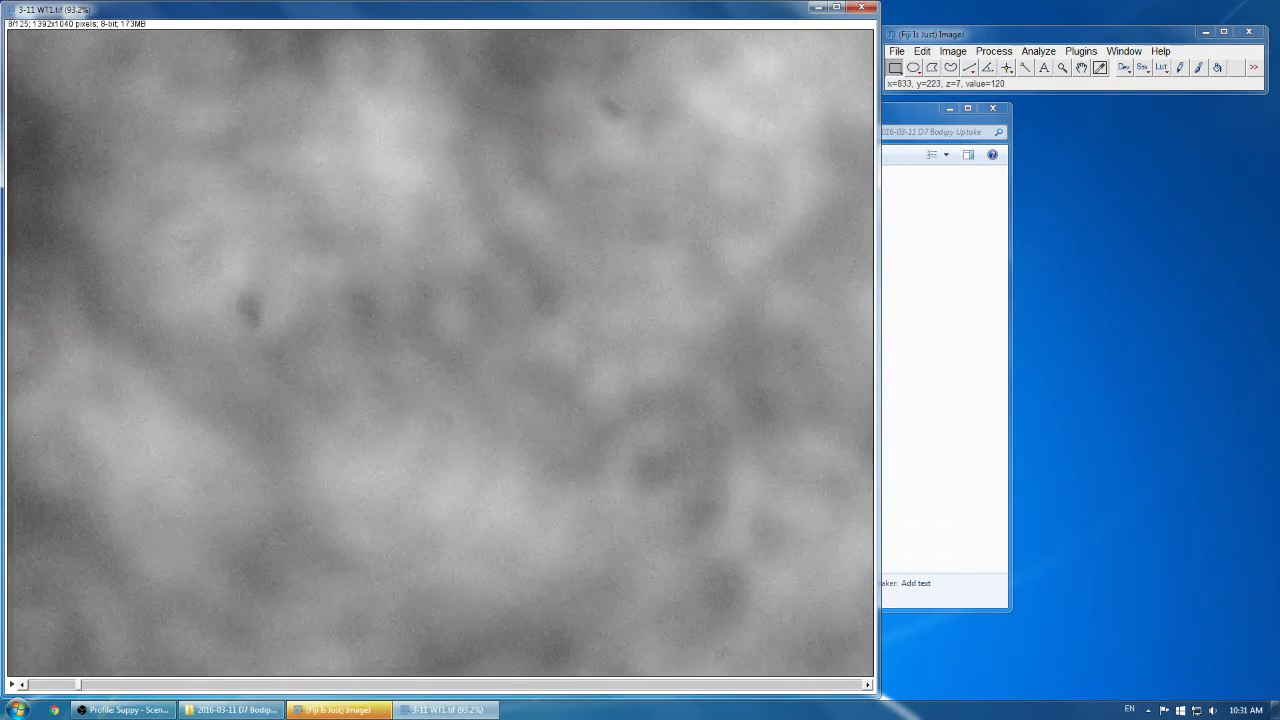
{"action": "scroll", "coordinate": [526, 168], "scroll_direction": "down", "scroll_amount": 12}
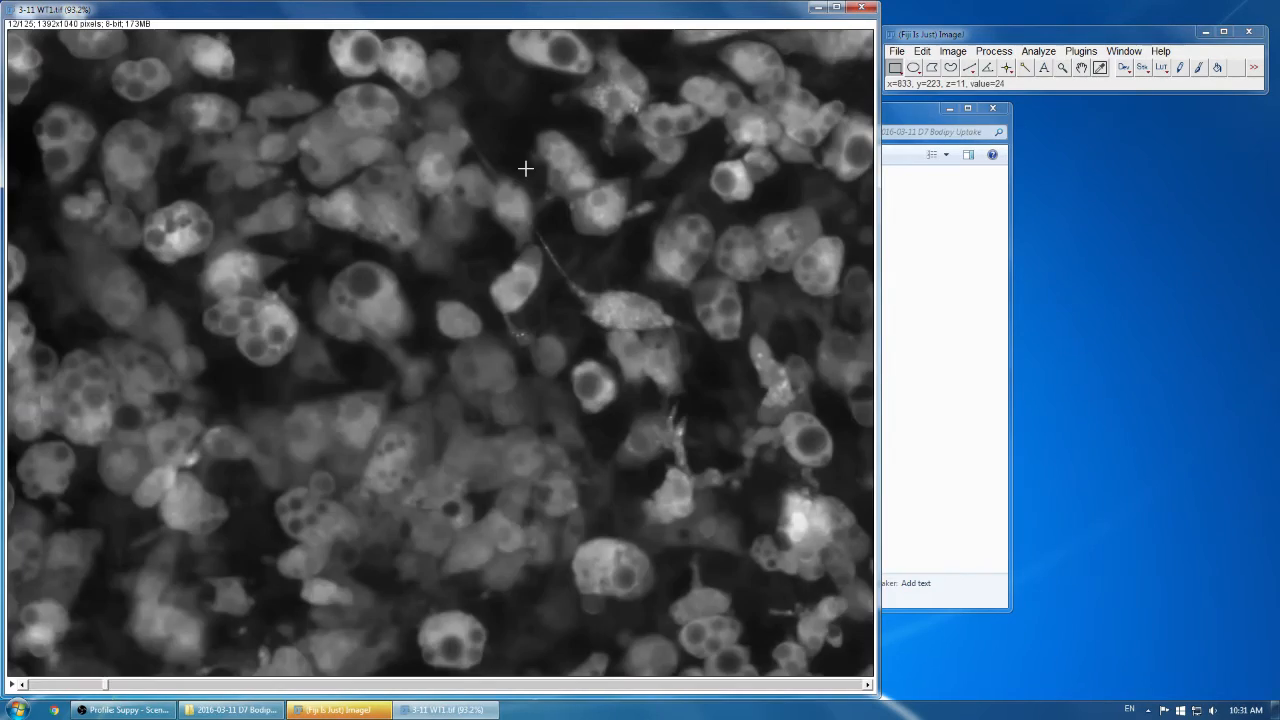
{"action": "scroll", "coordinate": [526, 168], "scroll_direction": "down", "scroll_amount": 20}
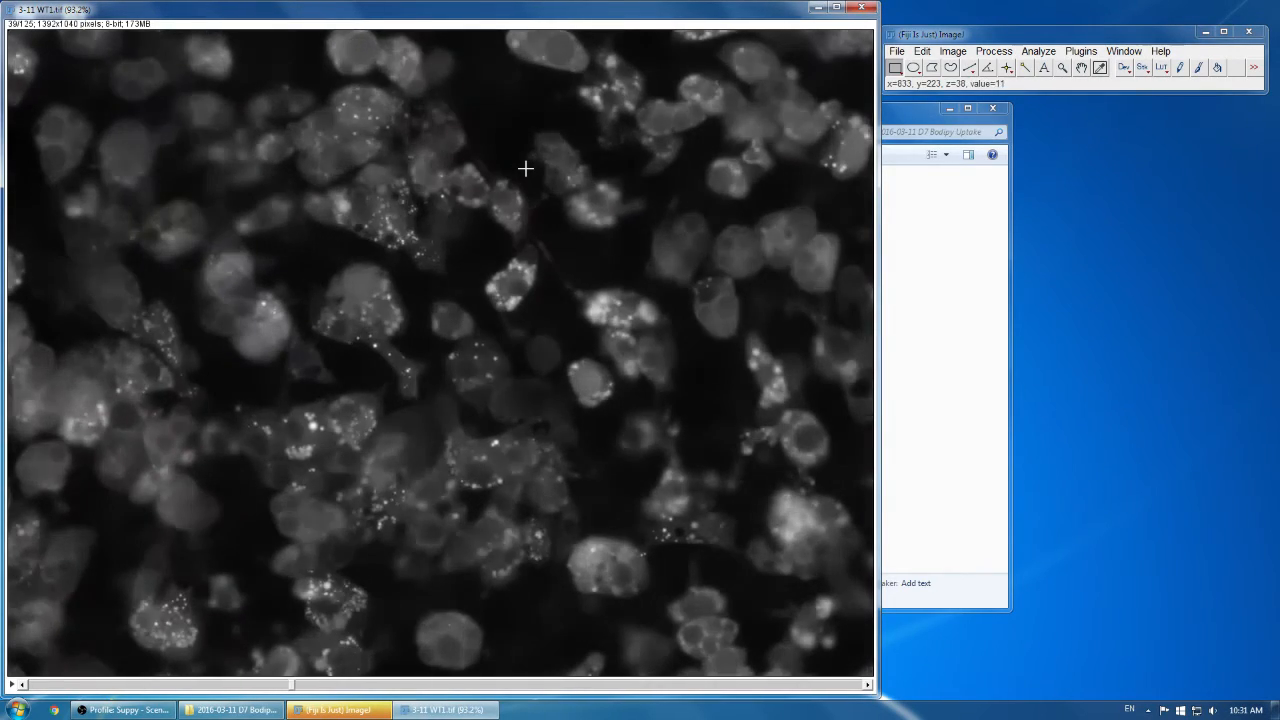
{"action": "scroll", "coordinate": [526, 168], "scroll_direction": "down", "scroll_amount": 20}
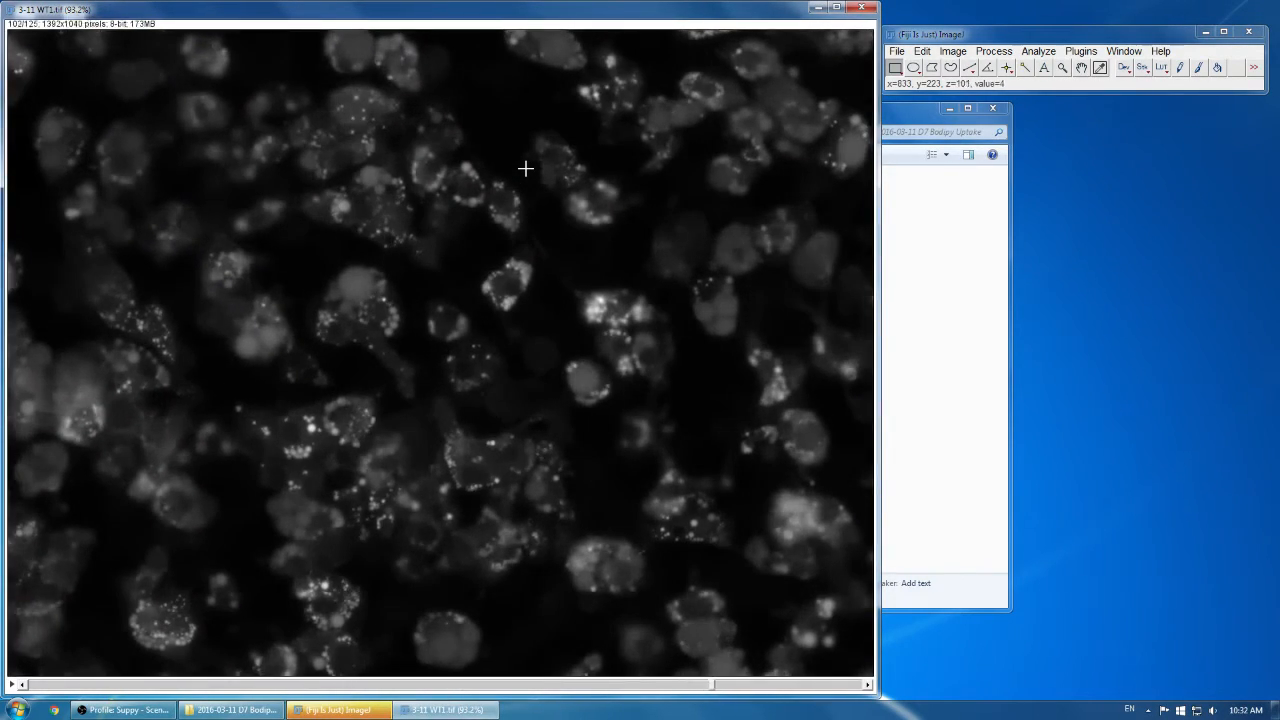
{"action": "scroll", "coordinate": [526, 168], "scroll_direction": "up", "scroll_amount": 20}
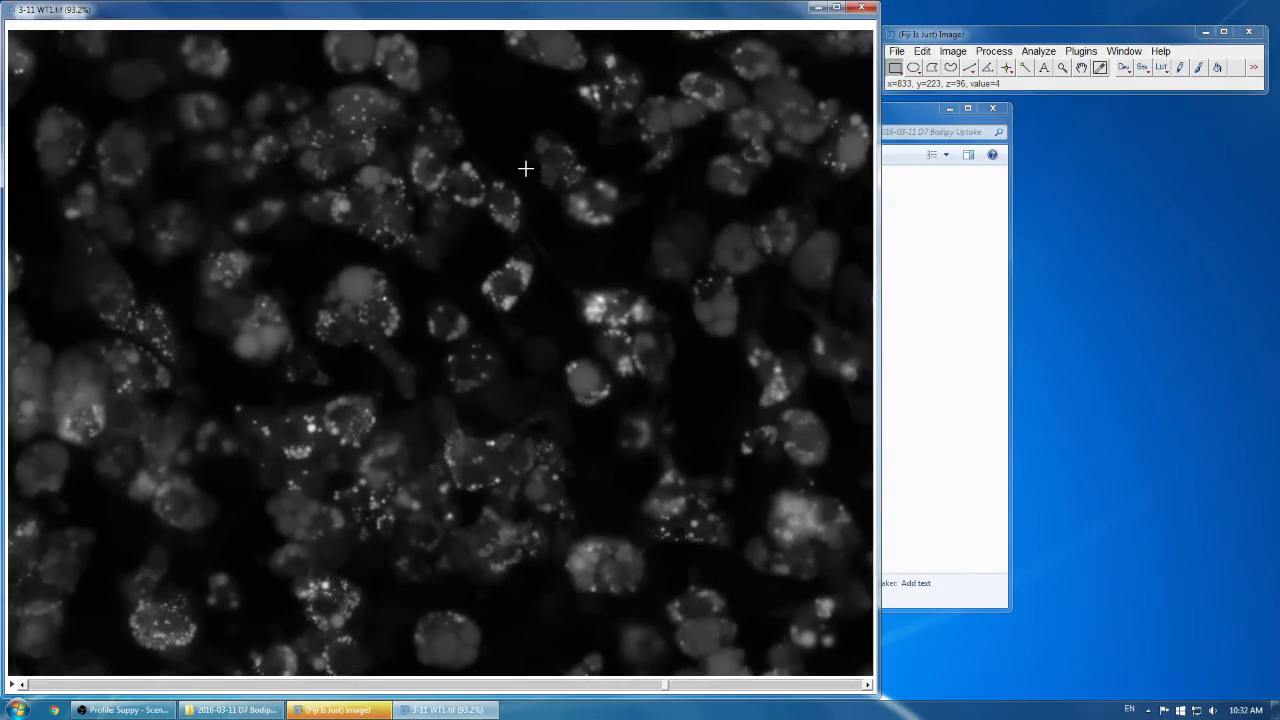
{"action": "scroll", "coordinate": [526, 169], "scroll_direction": "up", "scroll_amount": 20}
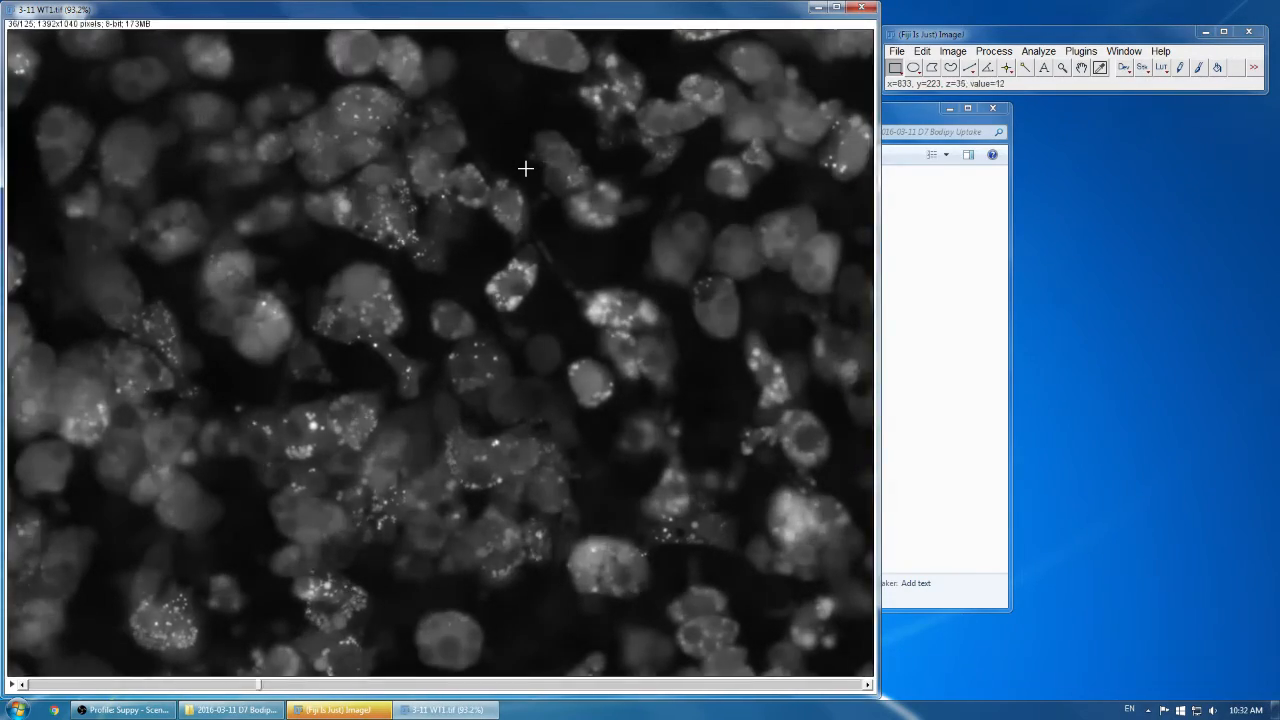
{"action": "scroll", "coordinate": [526, 169], "scroll_direction": "down", "scroll_amount": 10}
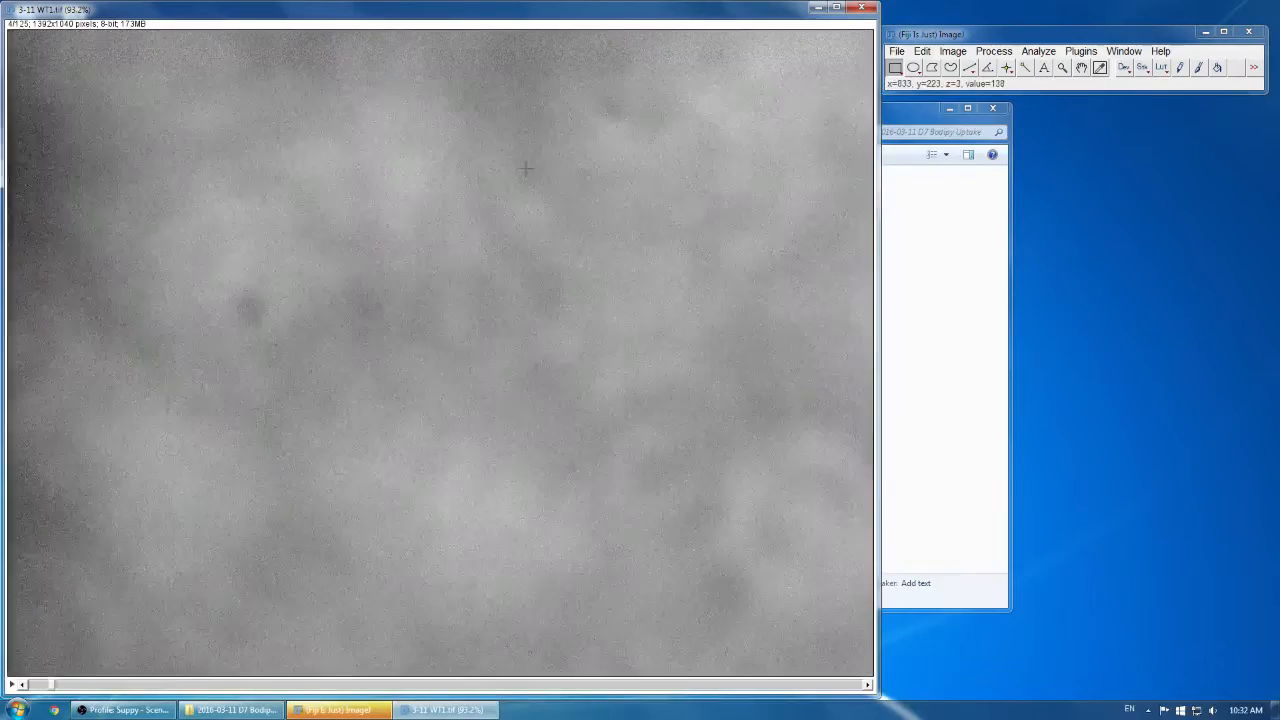
{"action": "scroll", "coordinate": [526, 169], "scroll_direction": "up", "scroll_amount": 10}
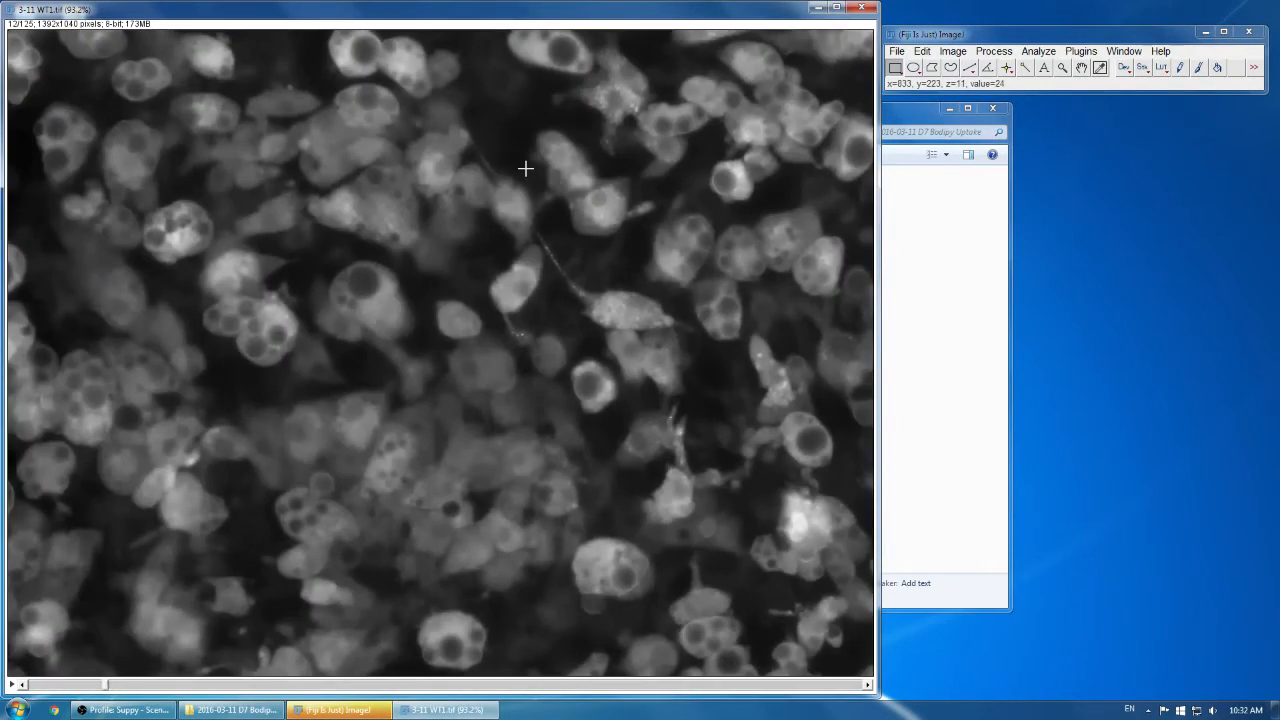
{"action": "scroll", "coordinate": [526, 169], "scroll_direction": "up", "scroll_amount": 1}
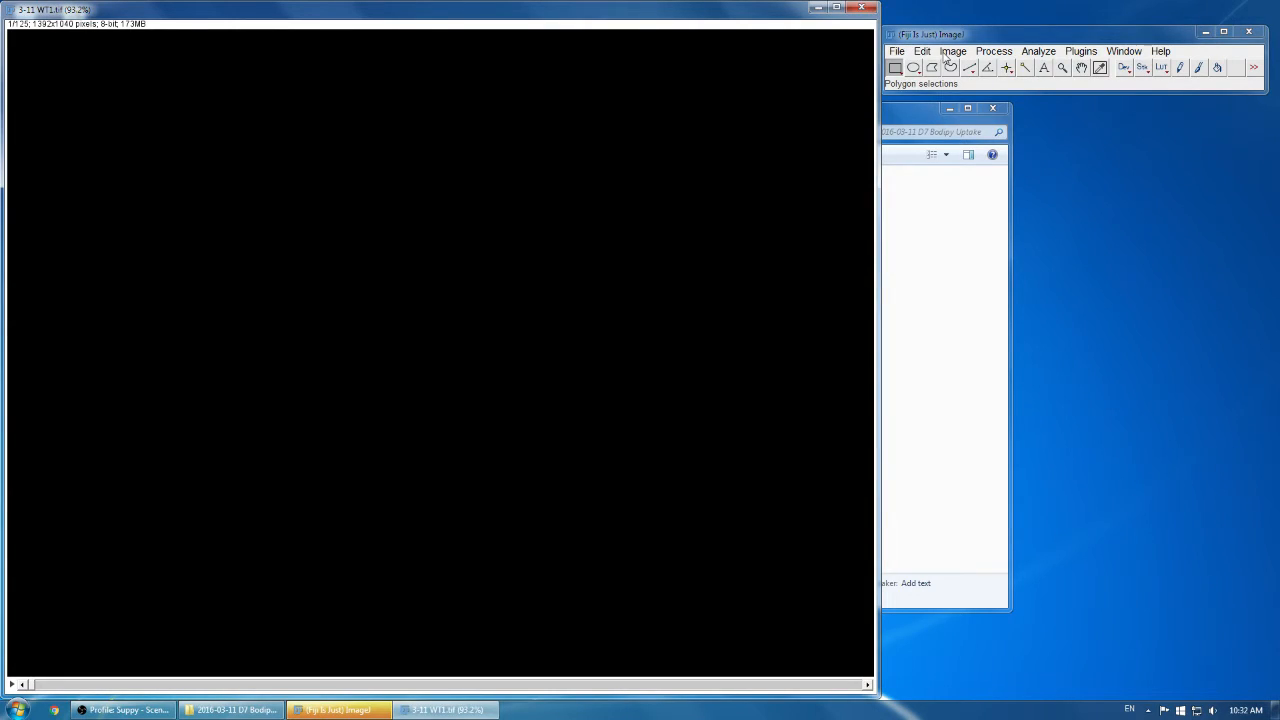
Step: Go through the stack's opening frames one by one up to frame 12, checking their focus
{"action": "key", "text": "Right"}
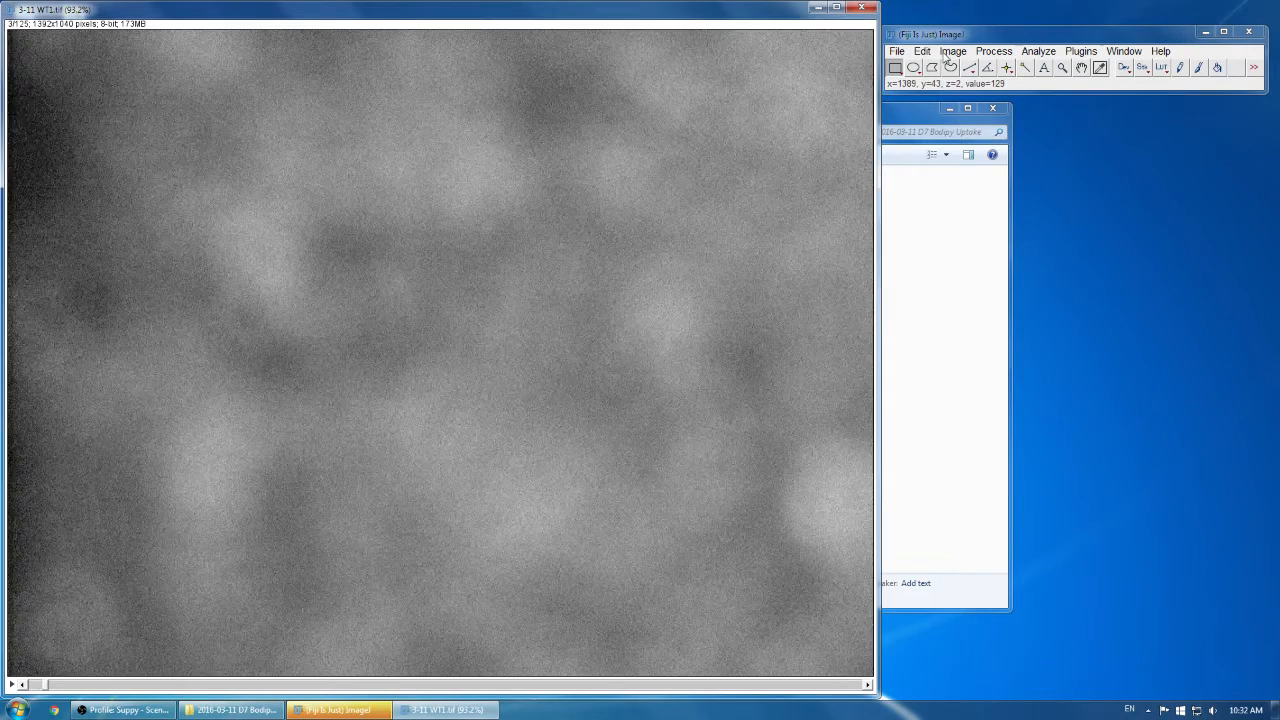
{"action": "key", "text": "Left"}
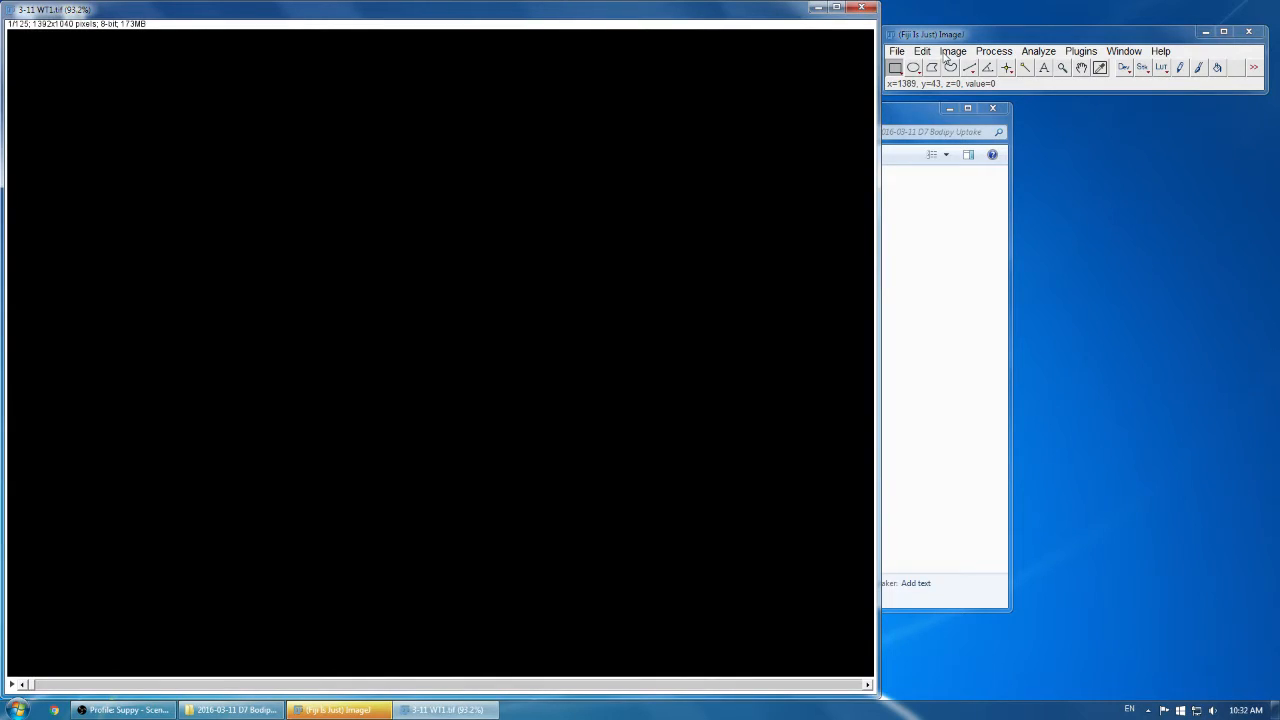
{"action": "key", "text": "Right"}
{"action": "key", "text": "Right"}
{"action": "key", "text": "Right"}
{"action": "key", "text": "Right"}
{"action": "key", "text": "Right"}
{"action": "key", "text": "Right"}
{"action": "key", "text": "Right"}
{"action": "key", "text": "Right"}
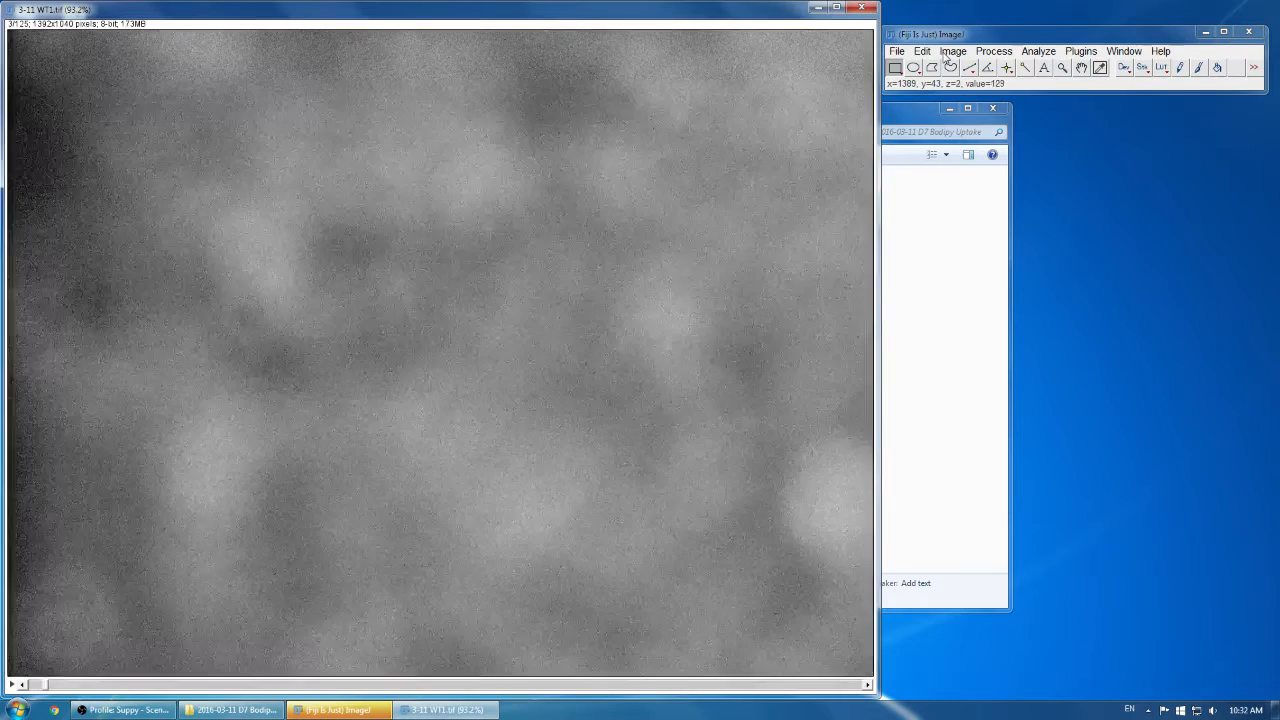
{"action": "key", "text": "Right"}
{"action": "key", "text": "Right"}
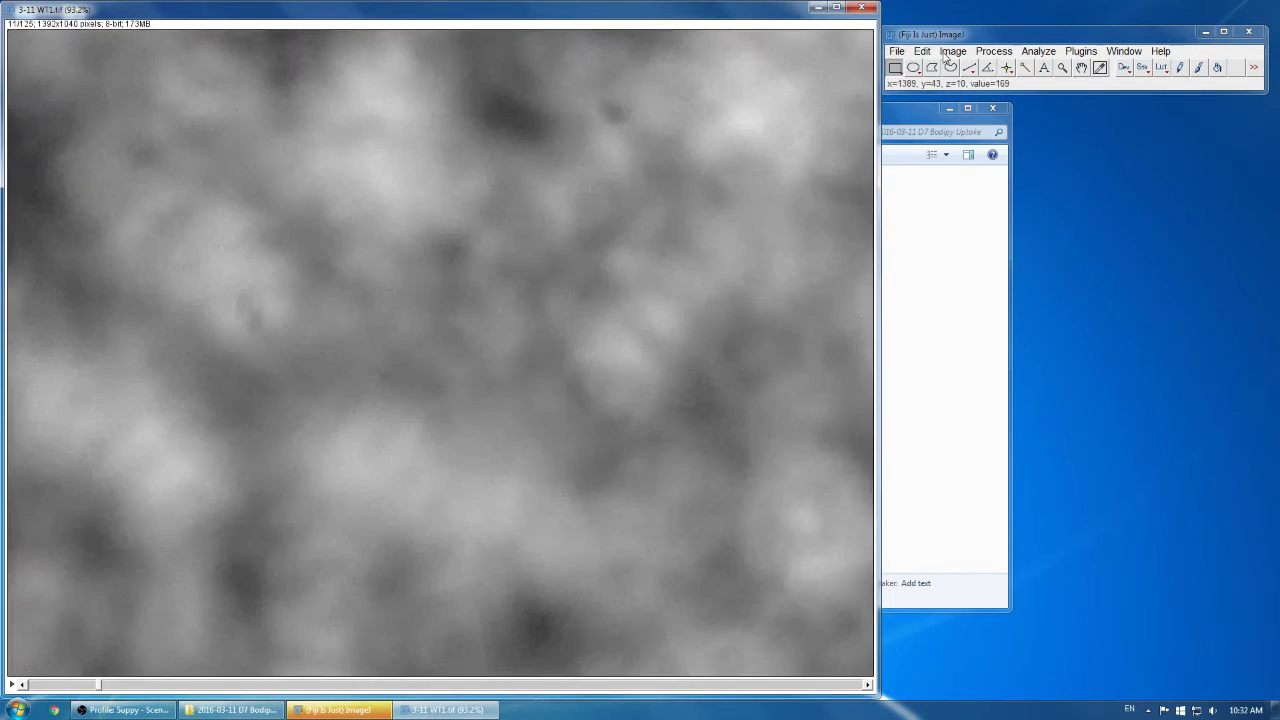
{"action": "key", "text": "Right"}
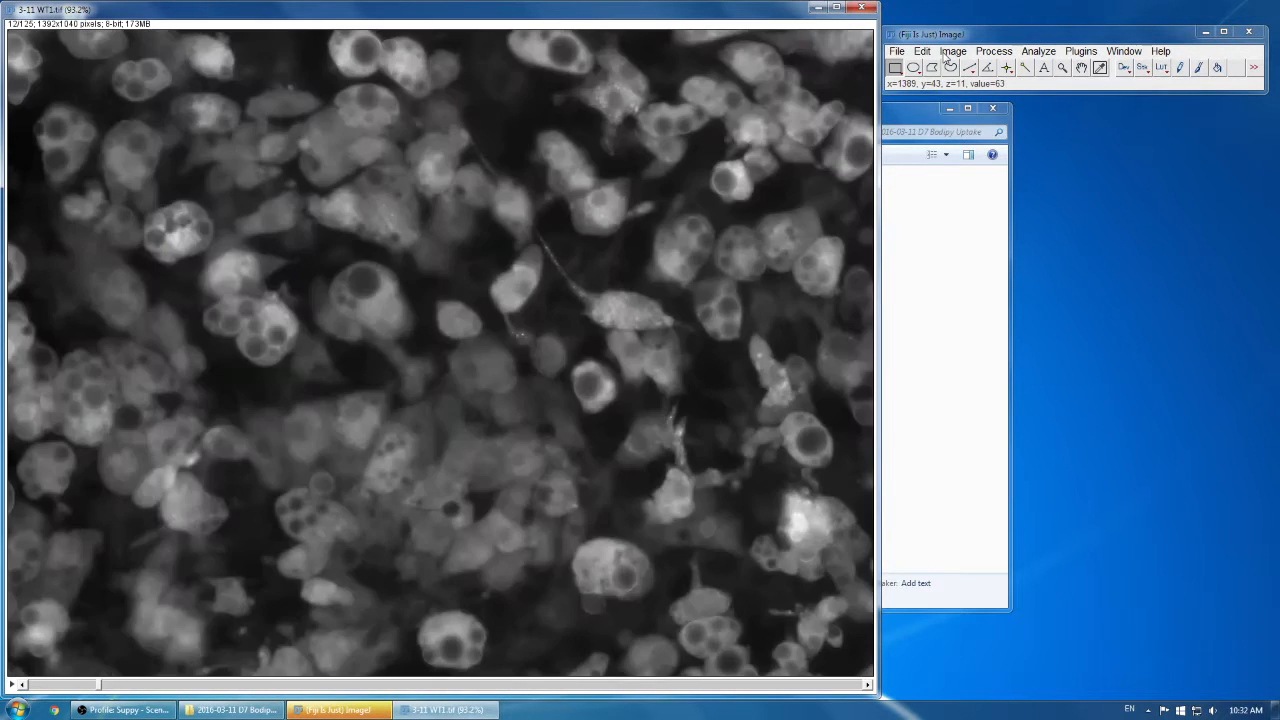
Step: Compare frames 11 and 12 of the stack by switching back and forth between them
{"action": "key", "text": "Left"}
{"action": "key", "text": "Right"}
{"action": "key", "text": "Left"}
{"action": "key", "text": "Right"}
{"action": "key", "text": "Left"}
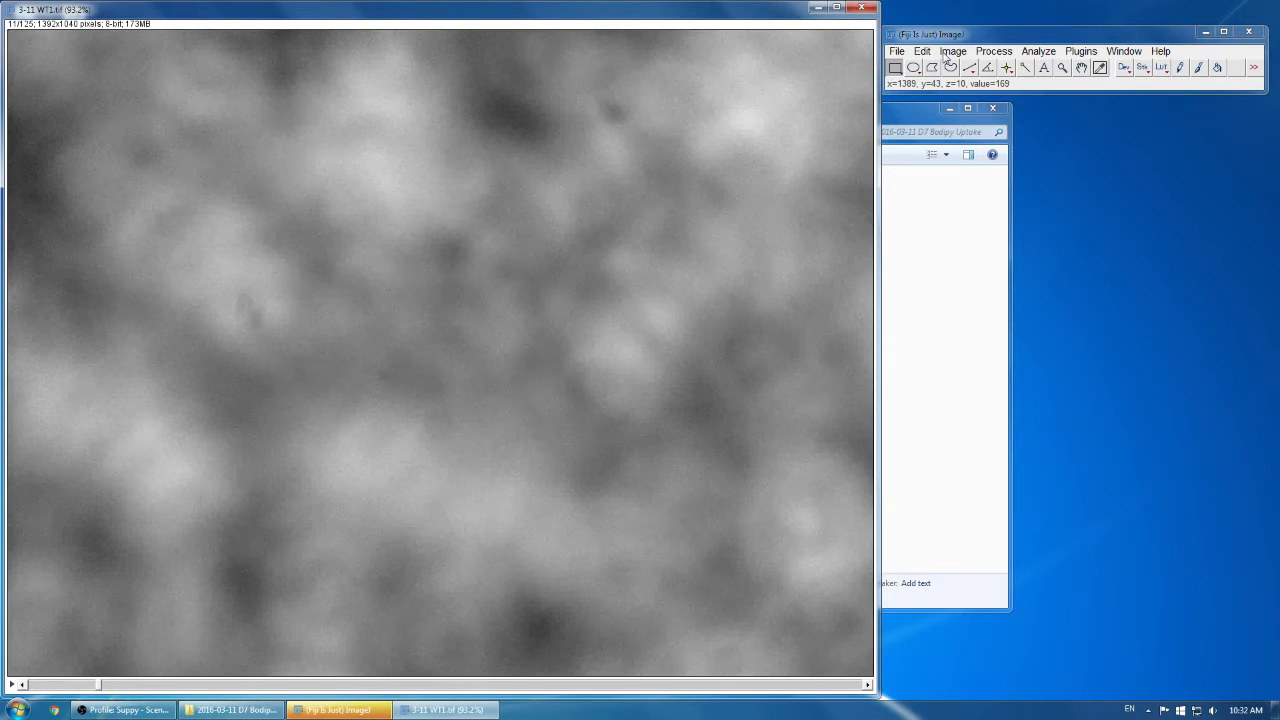
Step: Return to frame 1 of the 3-11 WT1 stack and delete that blank slice
{"action": "key", "text": "Left"}
{"action": "key", "text": "Left"}
{"action": "key", "text": "Left"}
{"action": "key", "text": "Left"}
{"action": "key", "text": "Left"}
{"action": "key", "text": "Left"}
{"action": "key", "text": "Left"}
{"action": "key", "text": "Left"}
{"action": "key", "text": "Left"}
{"action": "key", "text": "Left"}
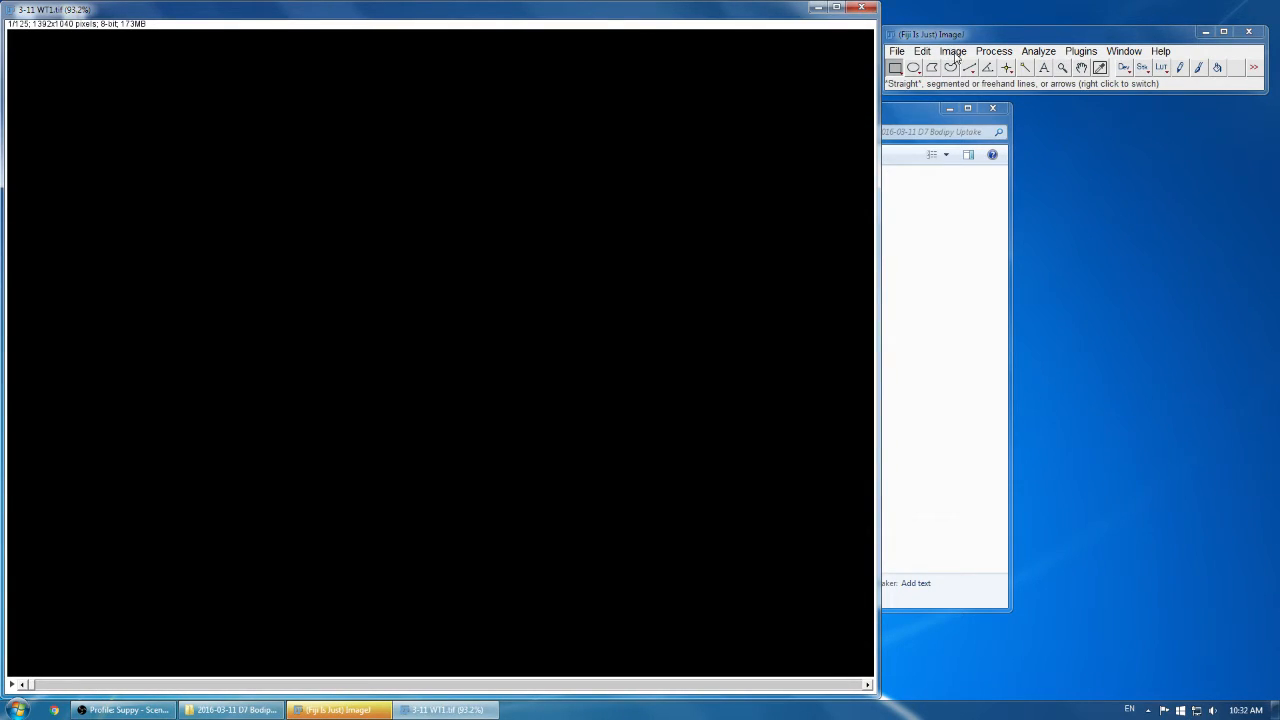
{"action": "left_click", "coordinate": [953, 53]}
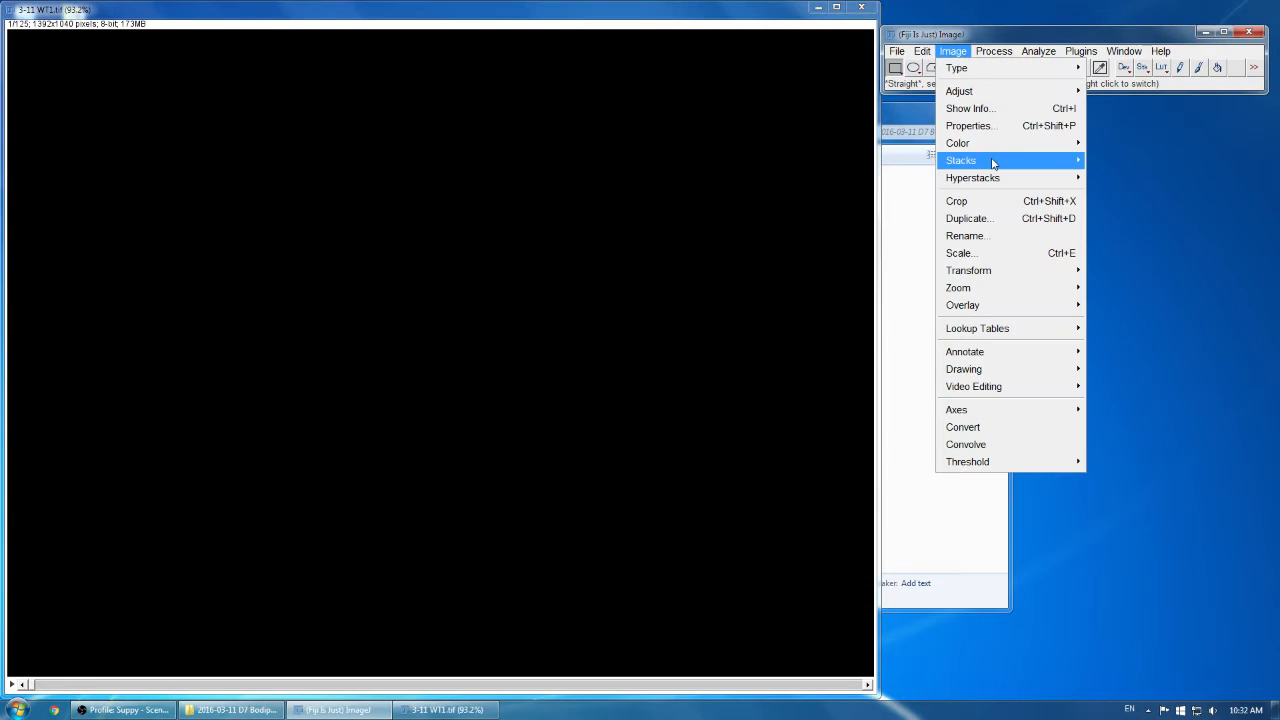
{"action": "mouse_move", "coordinate": [993, 163]}
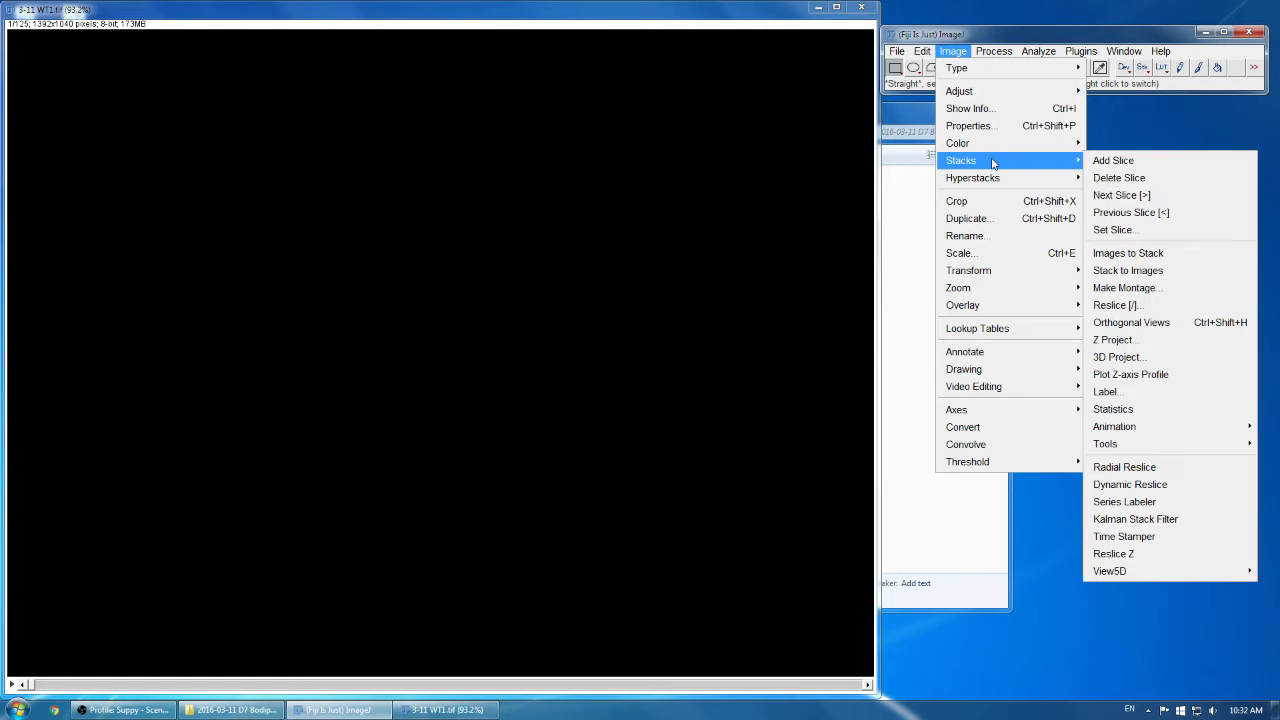
{"action": "left_click", "coordinate": [1117, 179]}
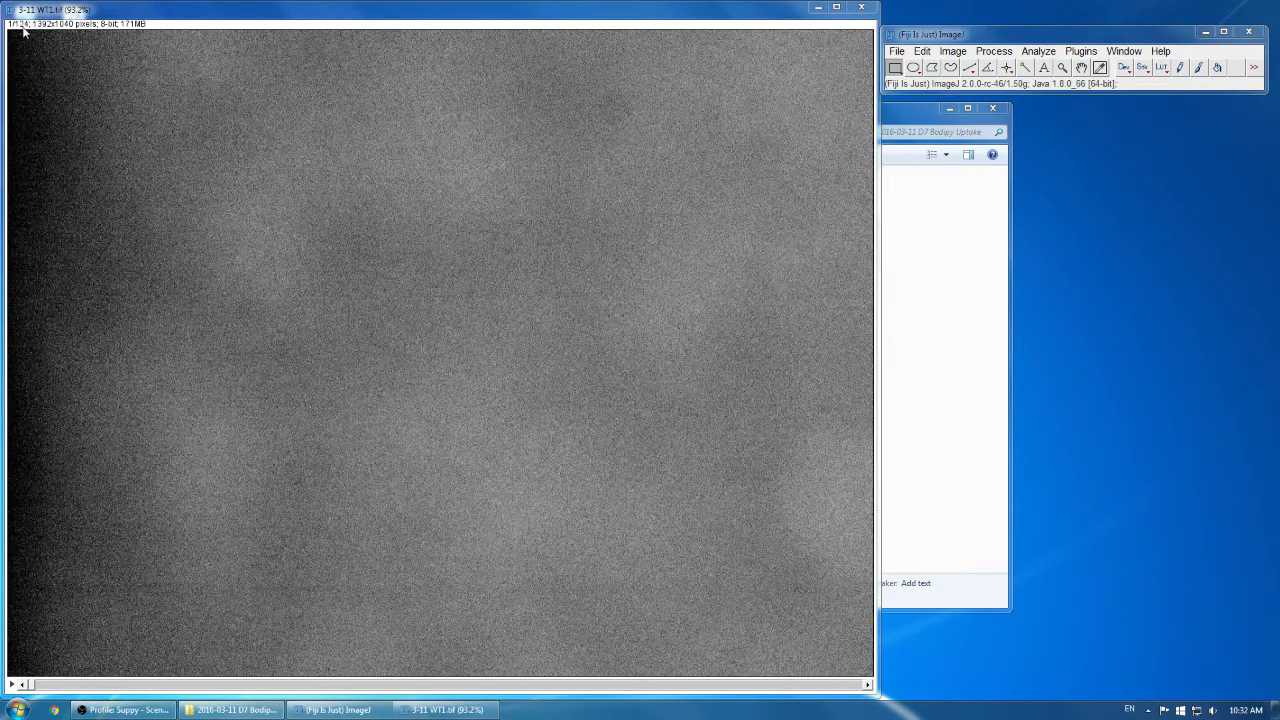
Step: Delete the ten remaining out-of-focus slices from the beginning of the stack
{"action": "left_click", "coordinate": [898, 52]}
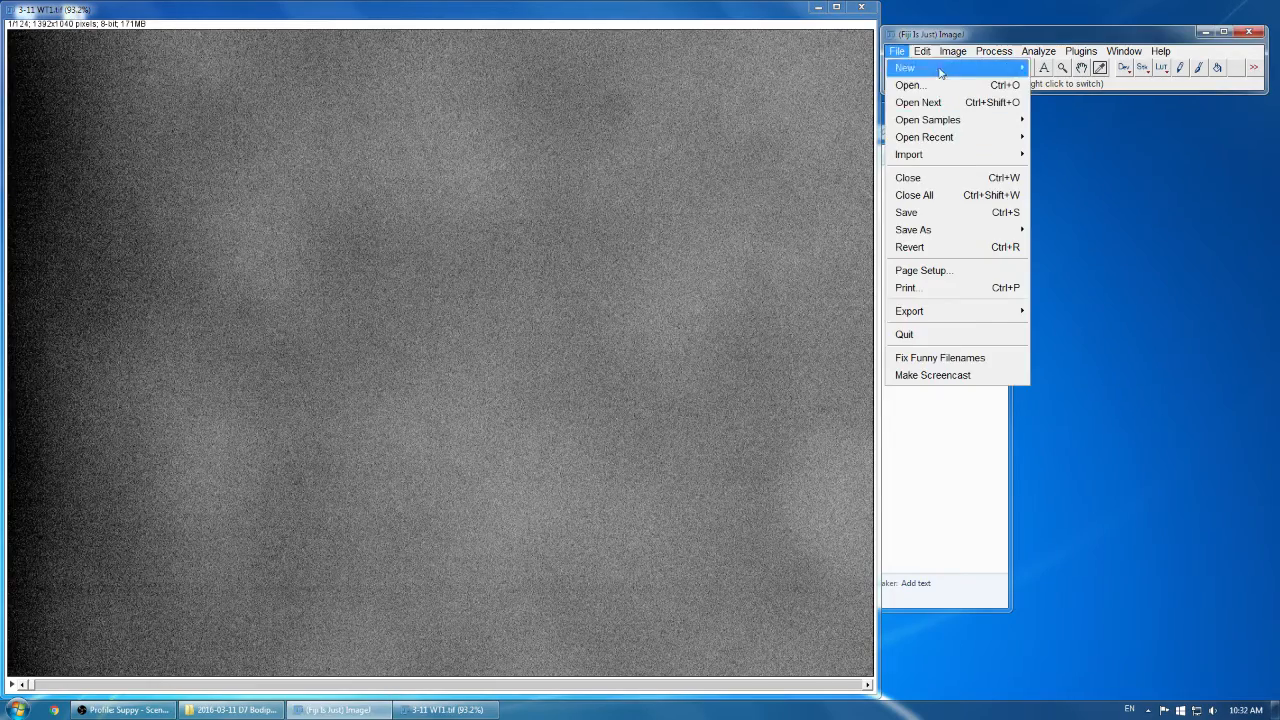
{"action": "mouse_move", "coordinate": [988, 160]}
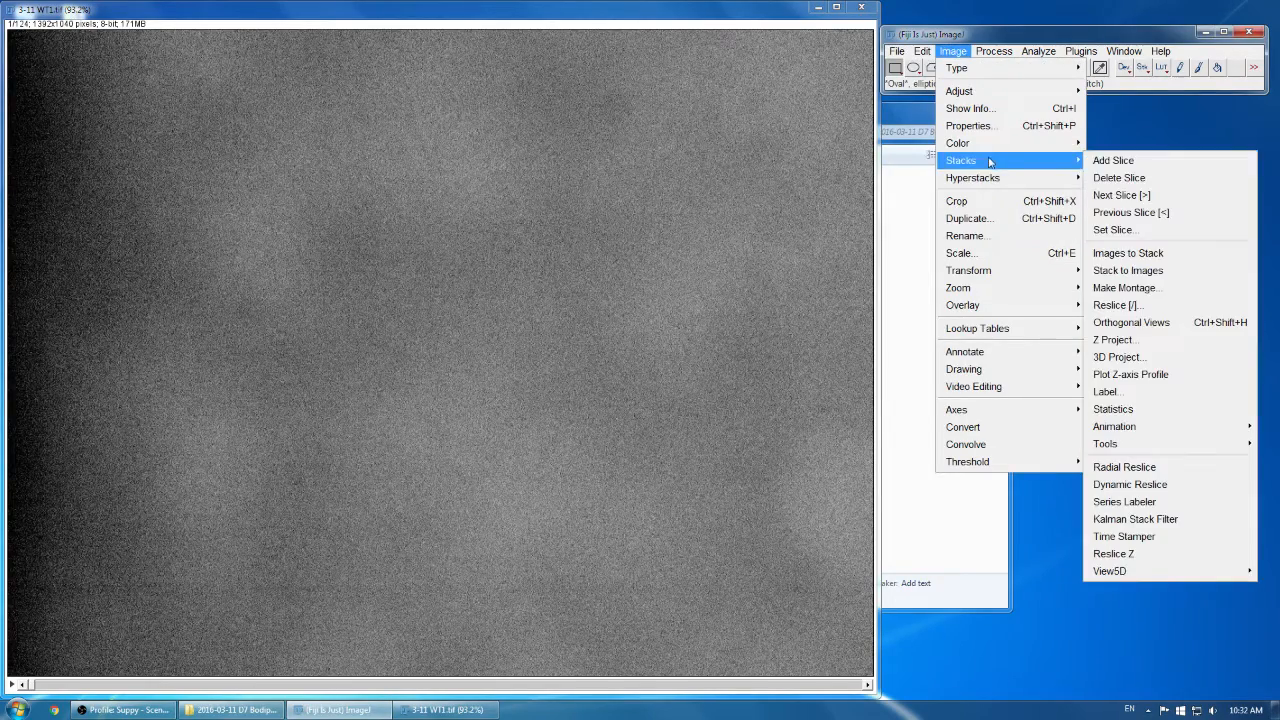
{"action": "left_click", "coordinate": [1122, 180]}
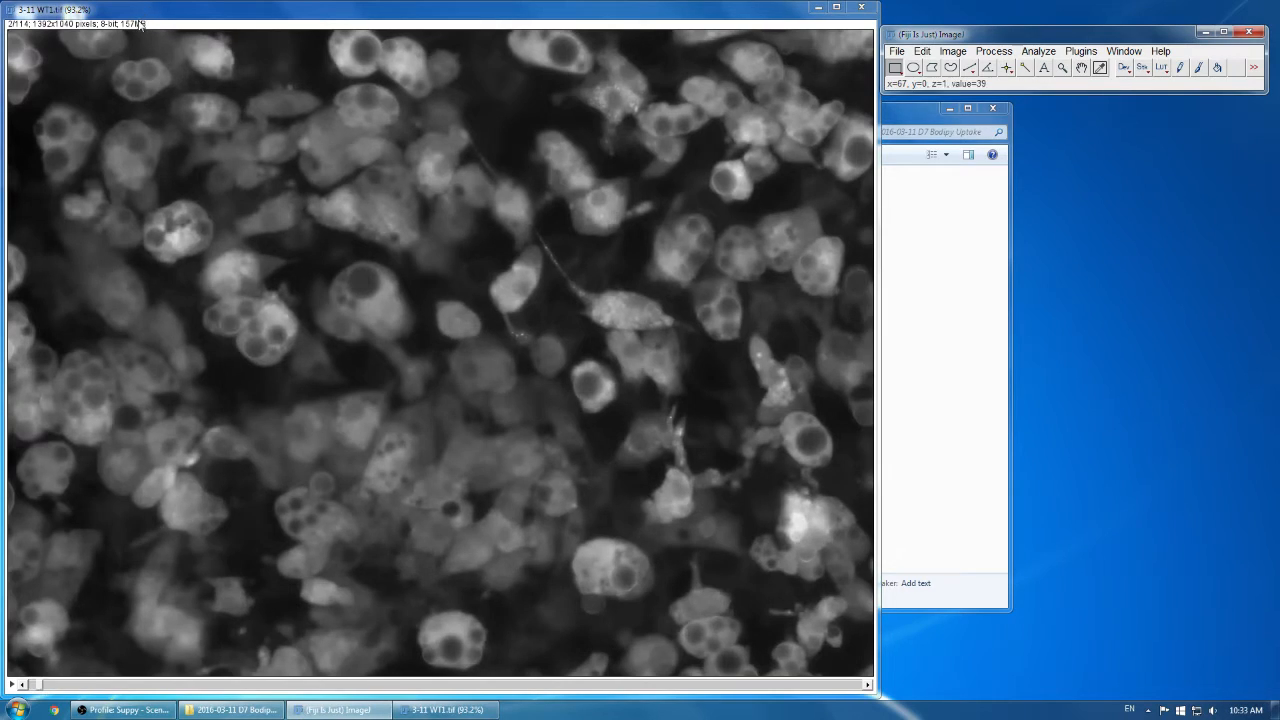
Step: Browse the trimmed stack through to its last frame and back to the opening frames, checking focus and image quality
{"action": "scroll", "coordinate": [137, 30], "scroll_direction": "down", "scroll_amount": 20}
{"action": "scroll", "coordinate": [150, 40], "scroll_direction": "down", "scroll_amount": 20}
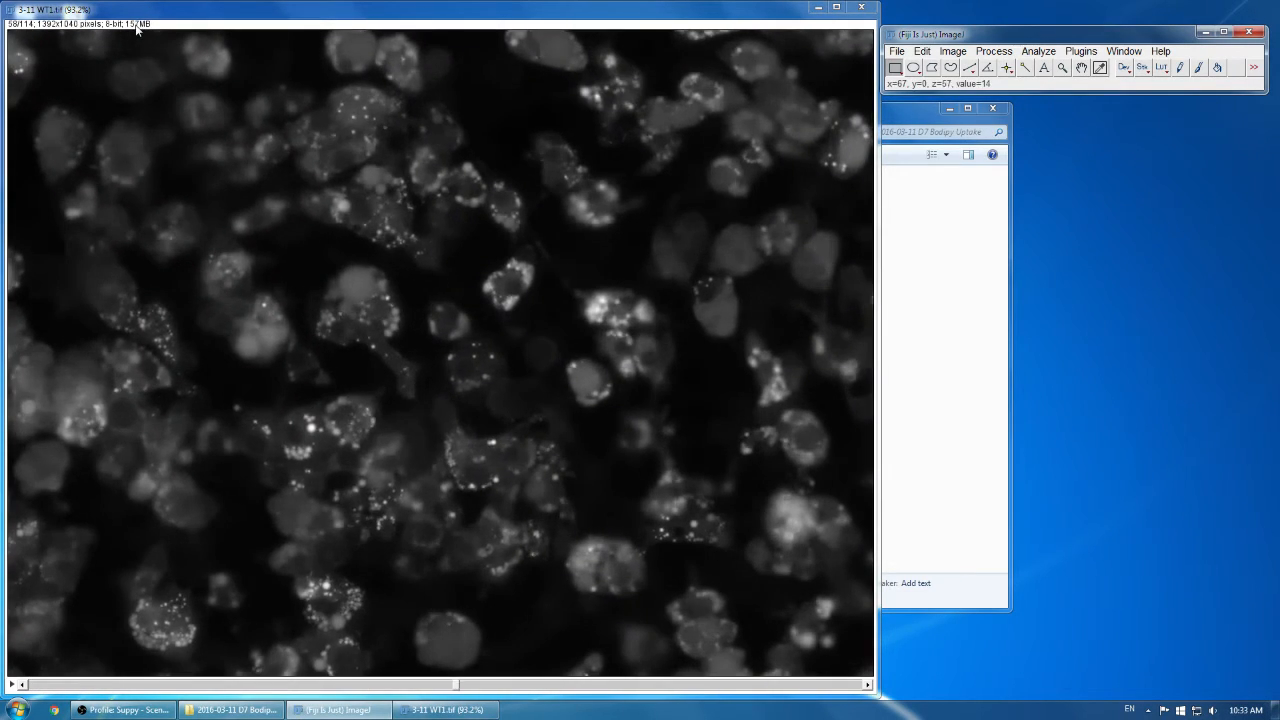
{"action": "scroll", "coordinate": [170, 50], "scroll_direction": "up", "scroll_amount": 20}
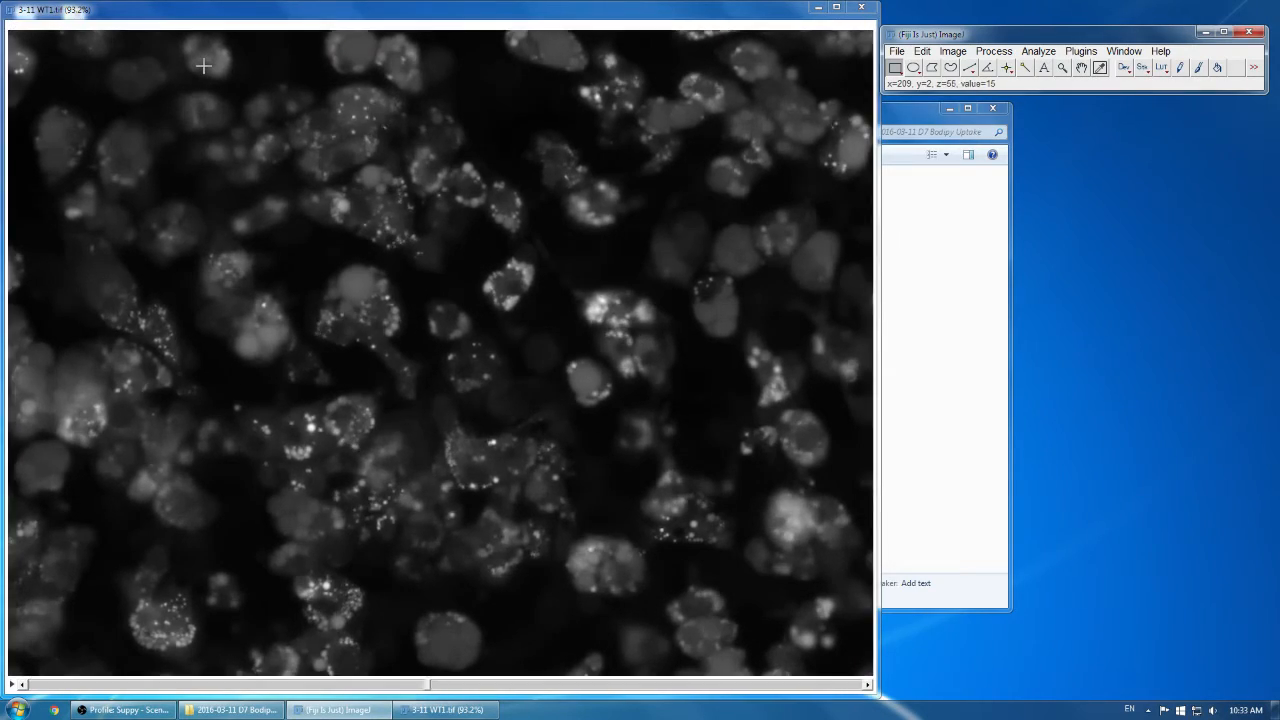
{"action": "left_click", "coordinate": [83, 686]}
{"action": "left_click_drag", "start_coordinate": [83, 686], "coordinate": [763, 686]}
{"action": "scroll", "coordinate": [707, 672], "scroll_direction": "down", "scroll_amount": 11}
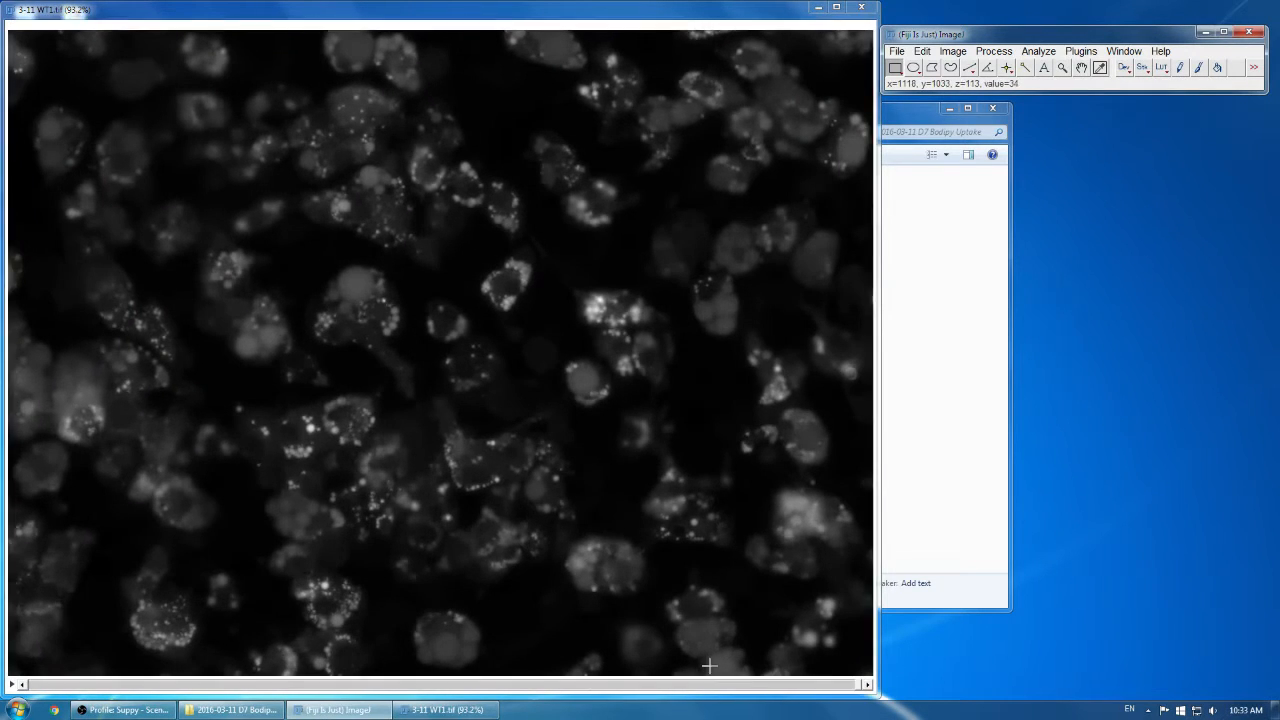
{"action": "scroll", "coordinate": [704, 650], "scroll_direction": "up", "scroll_amount": 20}
{"action": "scroll", "coordinate": [690, 620], "scroll_direction": "up", "scroll_amount": 20}
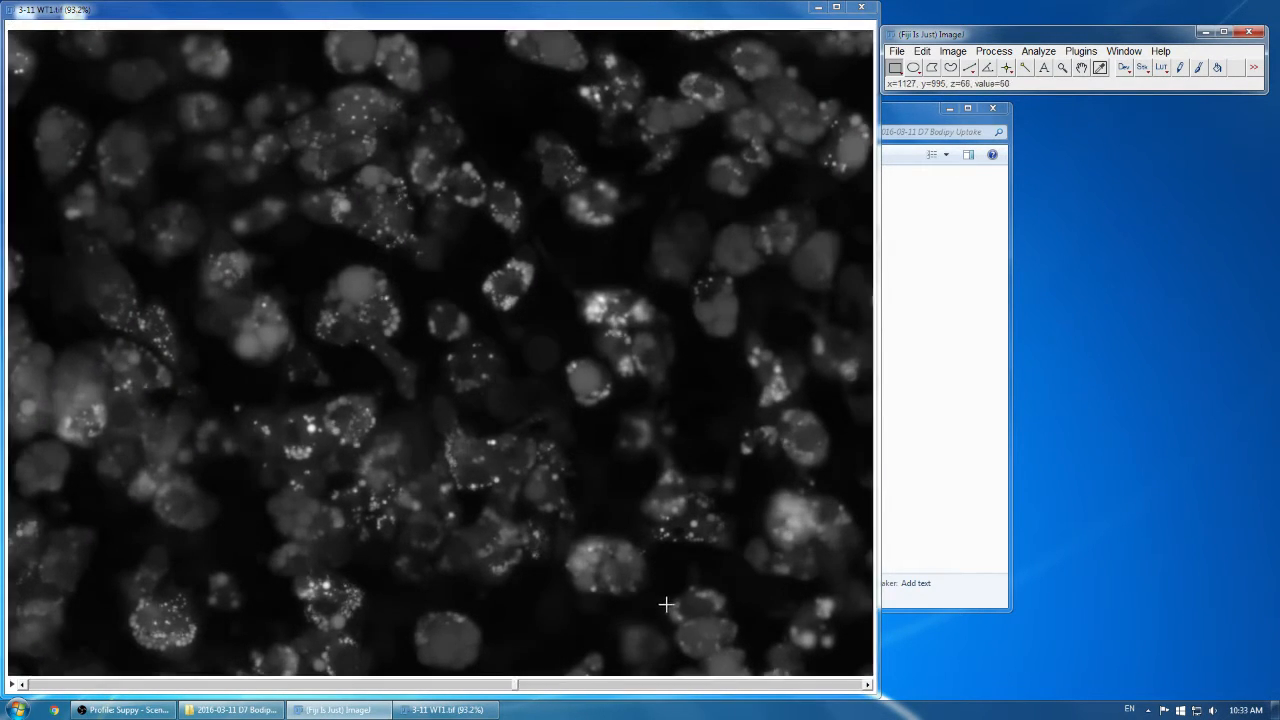
{"action": "scroll", "coordinate": [648, 581], "scroll_direction": "up", "scroll_amount": 13}
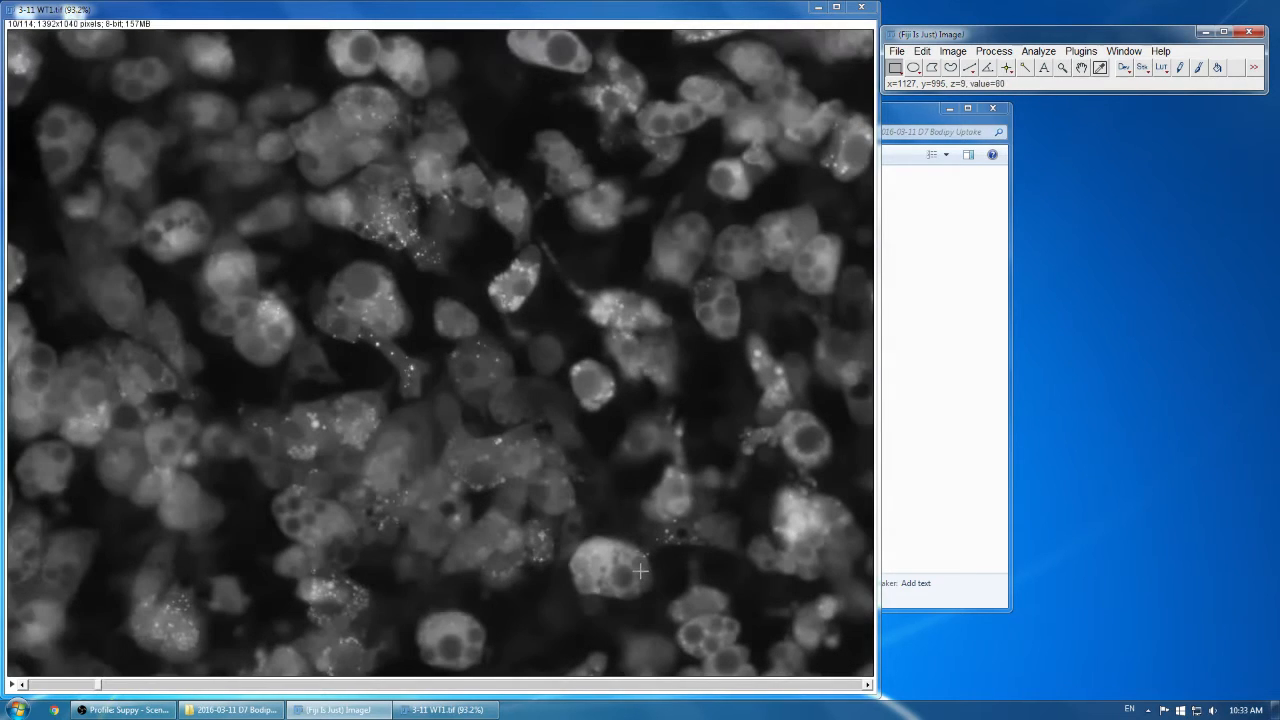
{"action": "scroll", "coordinate": [638, 567], "scroll_direction": "up", "scroll_amount": 8}
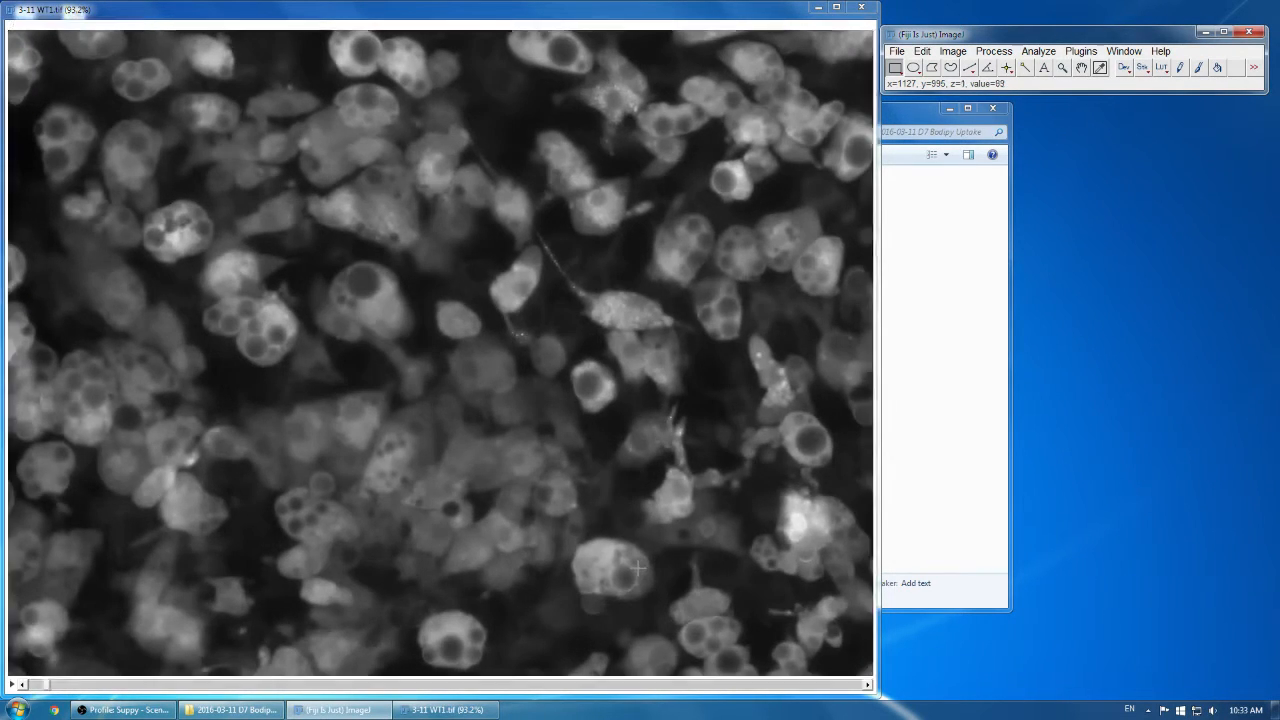
Step: Run repeatedly between the opening and closing frames of the stack to examine how the cells' dark droplets and fluorescence change
{"action": "scroll", "coordinate": [637, 568], "scroll_direction": "down", "scroll_amount": 20}
{"action": "scroll", "coordinate": [637, 569], "scroll_direction": "down", "scroll_amount": 20}
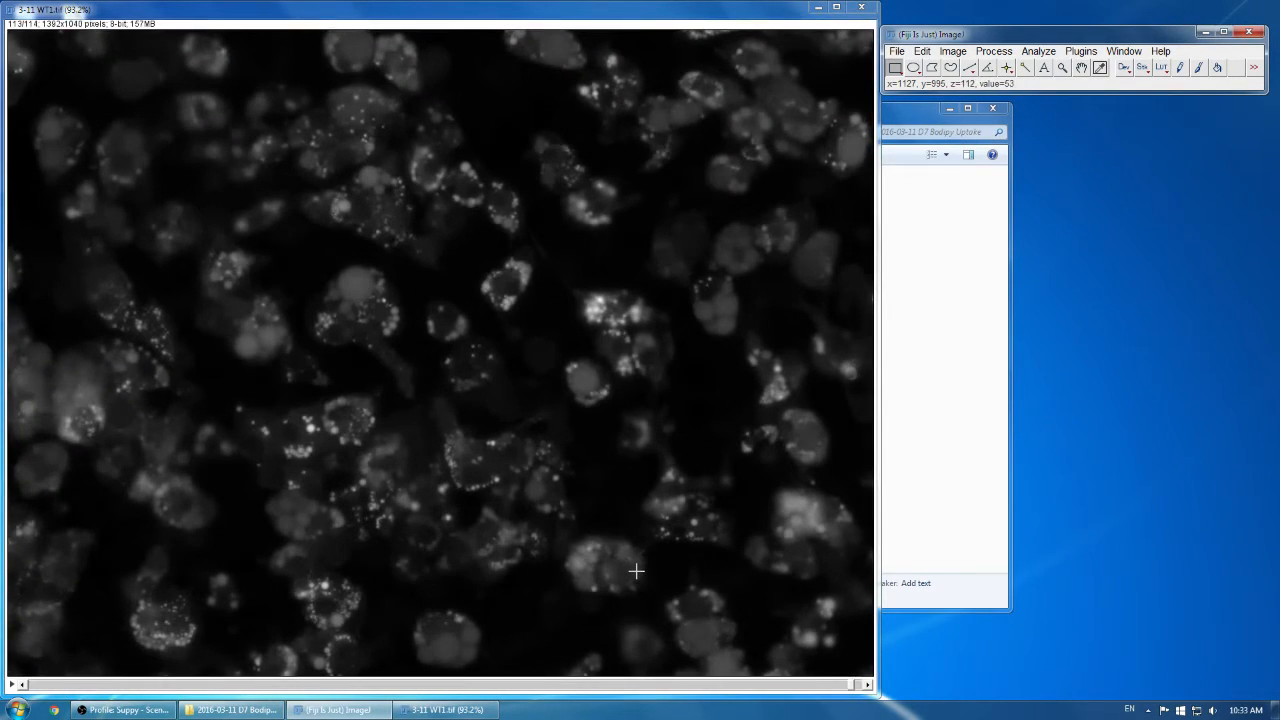
{"action": "scroll", "coordinate": [636, 571], "scroll_direction": "up", "scroll_amount": 20}
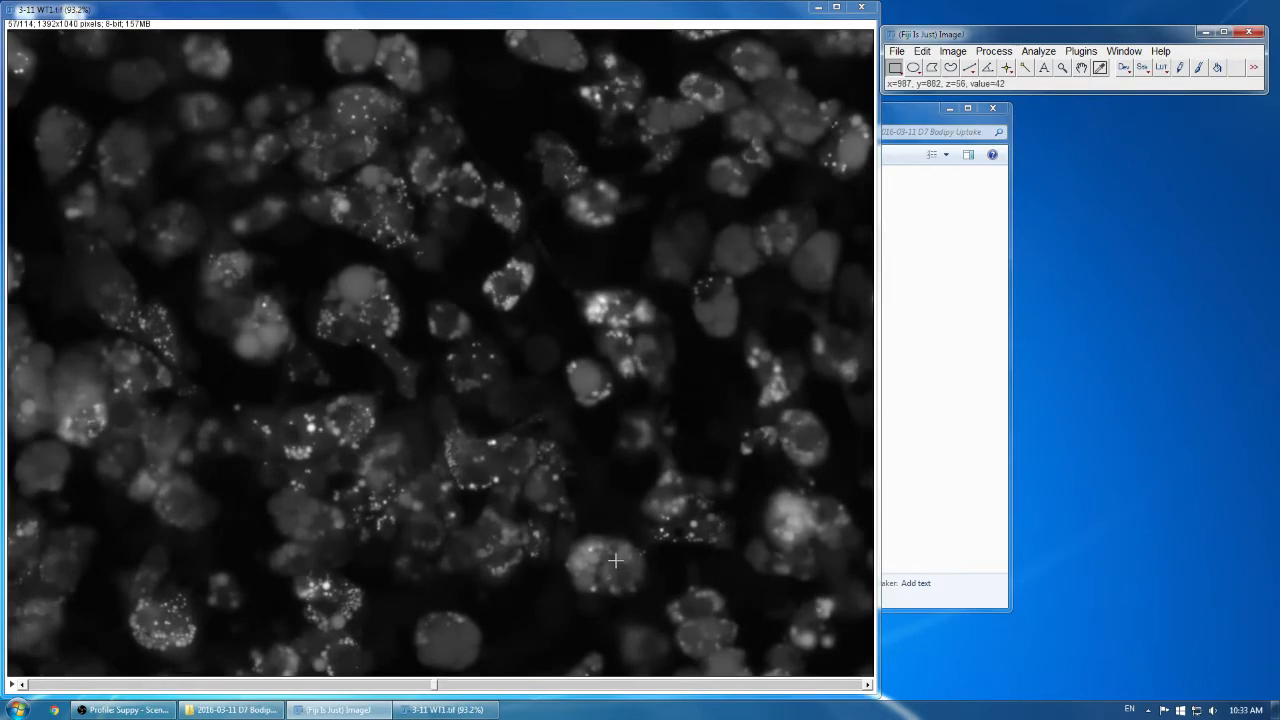
{"action": "scroll", "coordinate": [615, 561], "scroll_direction": "up", "scroll_amount": 20}
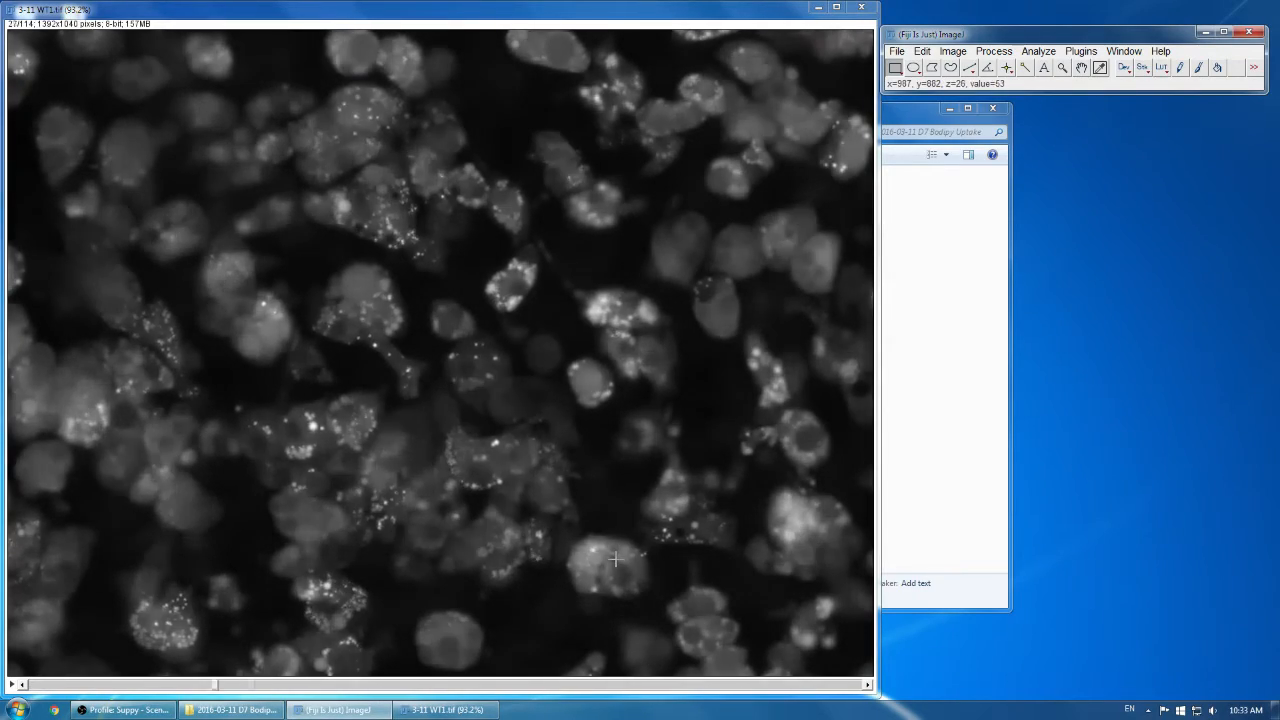
{"action": "scroll", "coordinate": [615, 561], "scroll_direction": "up", "scroll_amount": 15}
{"action": "scroll", "coordinate": [615, 561], "scroll_direction": "down", "scroll_amount": 16}
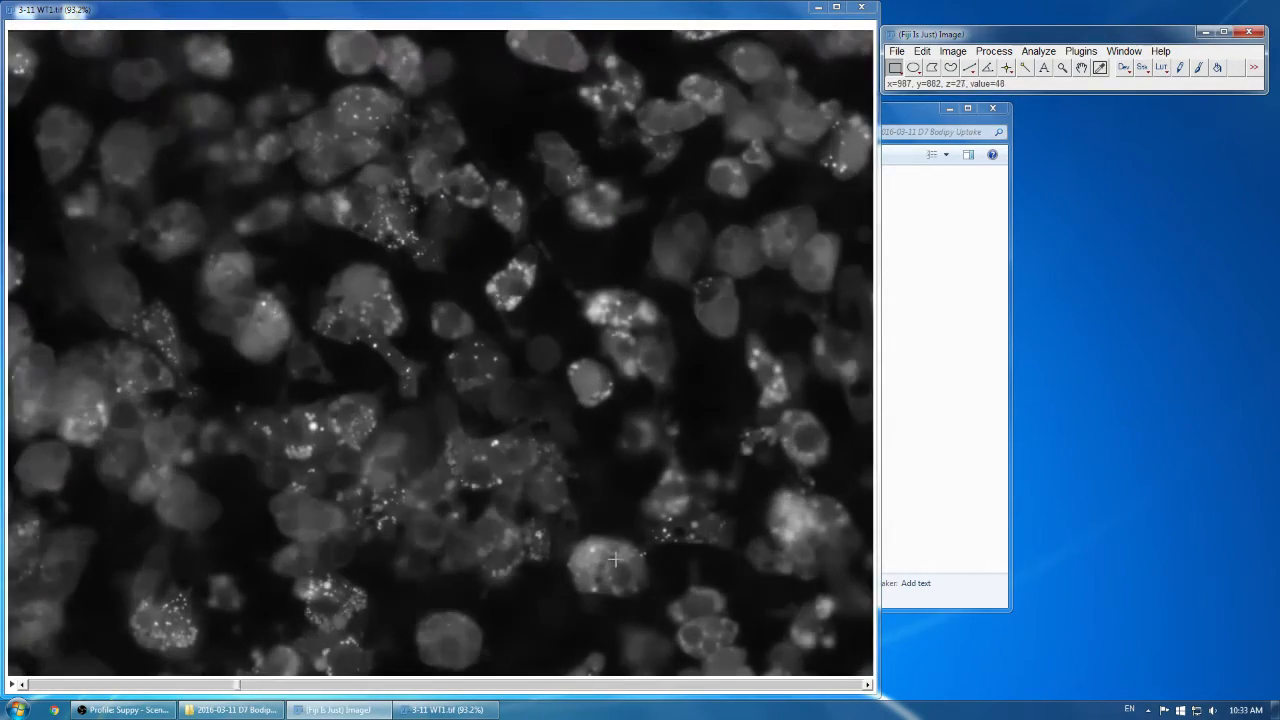
{"action": "scroll", "coordinate": [615, 561], "scroll_direction": "down", "scroll_amount": 20}
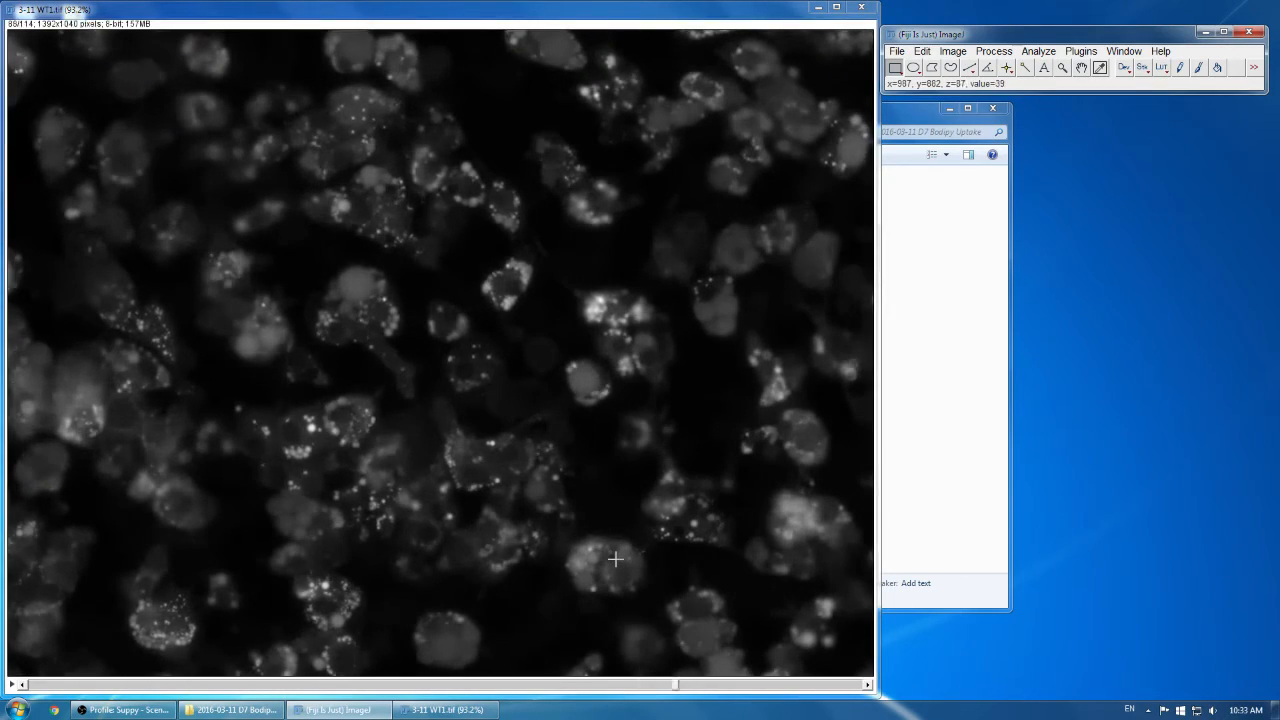
{"action": "scroll", "coordinate": [615, 561], "scroll_direction": "up", "scroll_amount": 20}
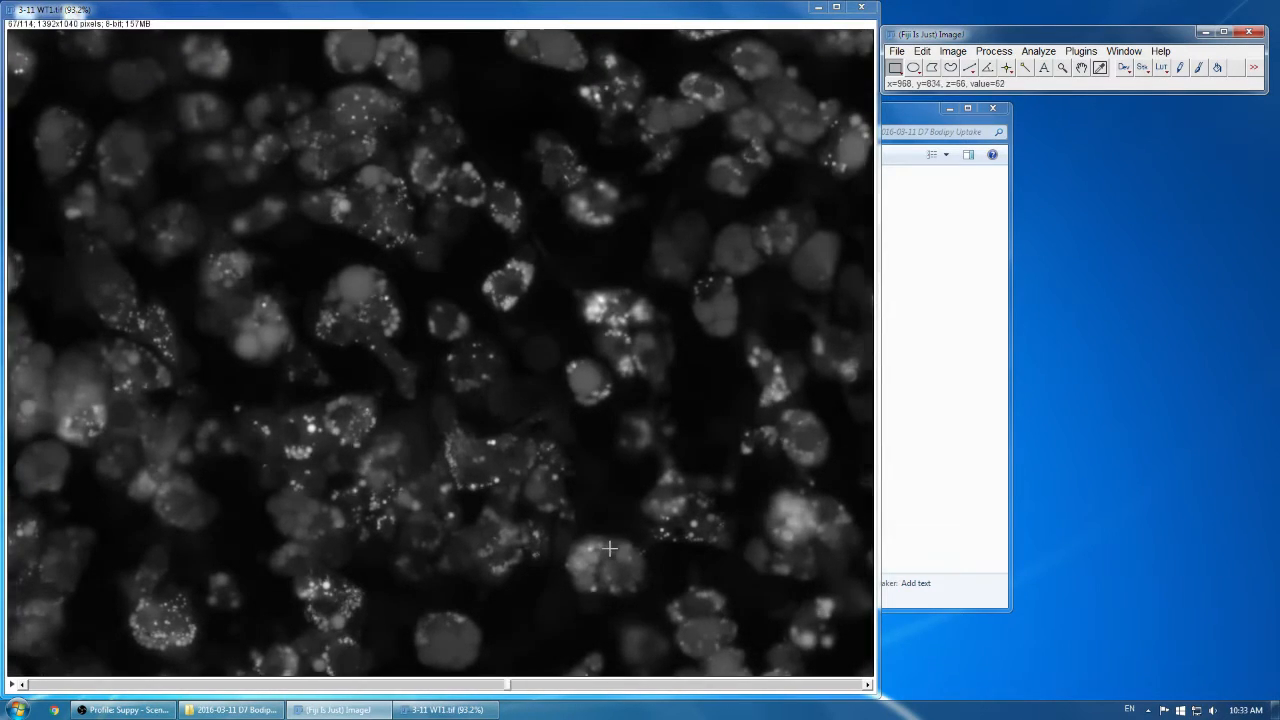
{"action": "scroll", "coordinate": [610, 548], "scroll_direction": "up", "scroll_amount": 20}
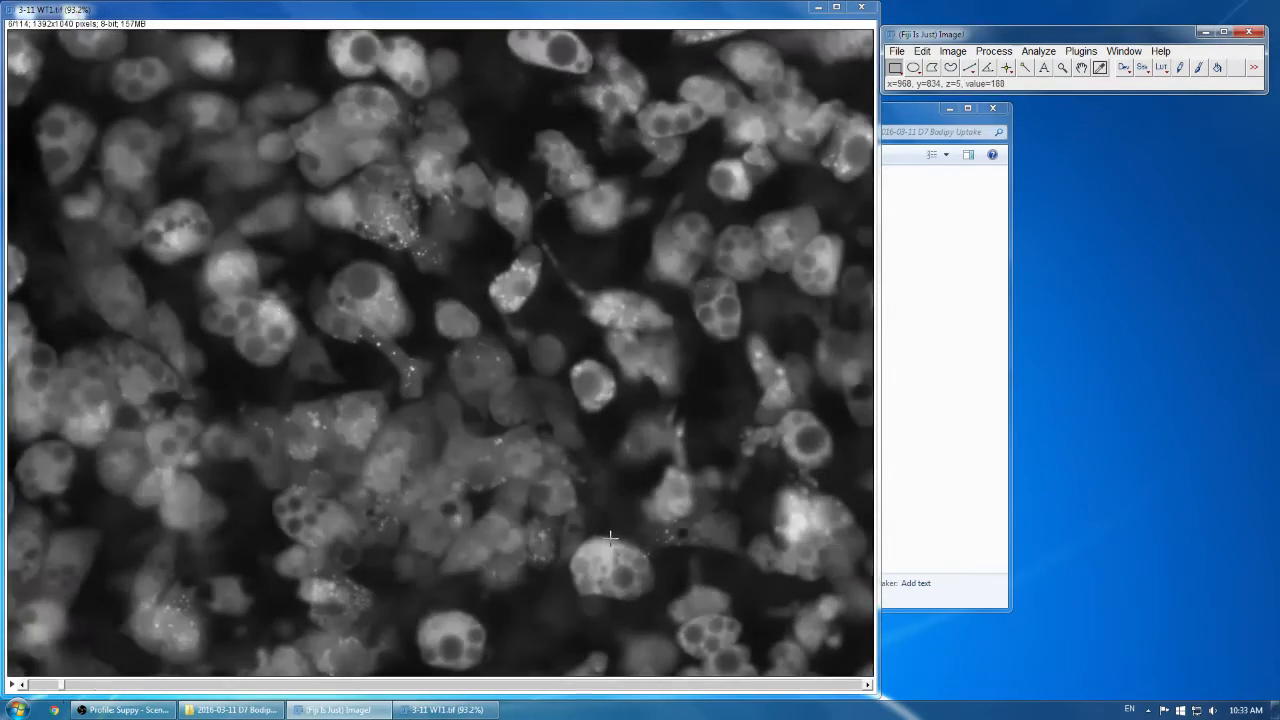
{"action": "scroll", "coordinate": [612, 537], "scroll_direction": "down", "scroll_amount": 20}
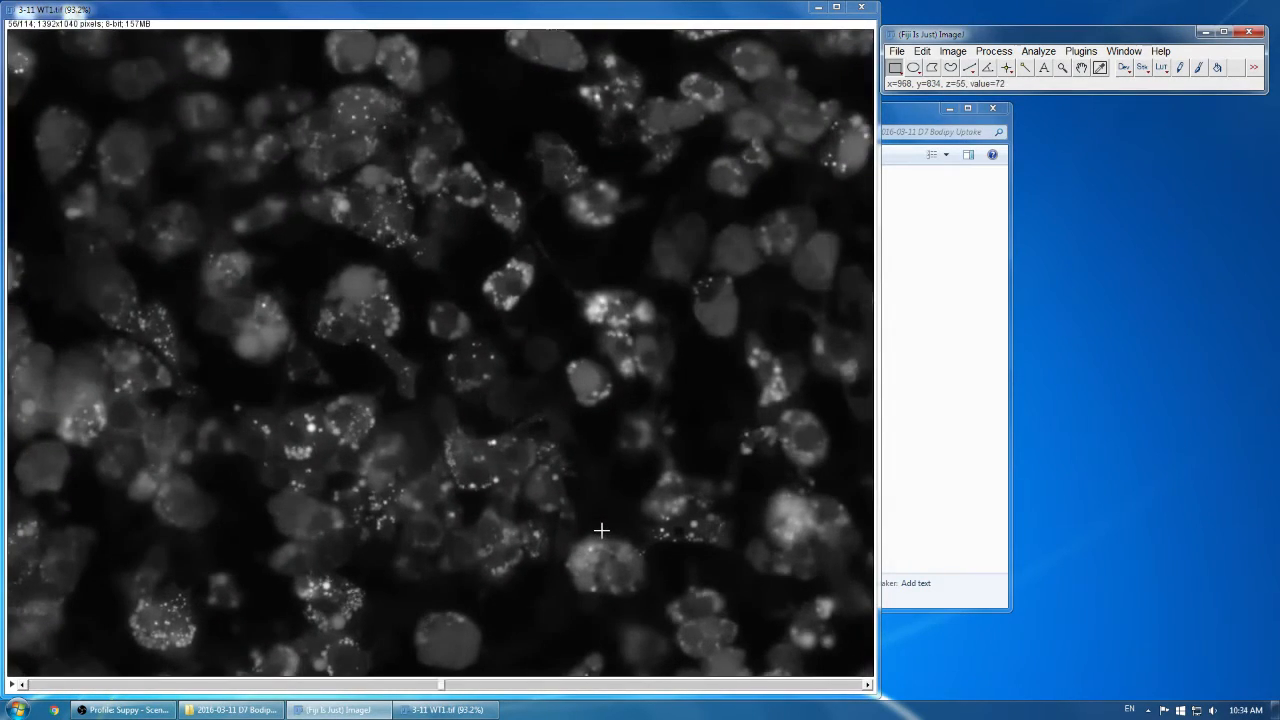
{"action": "scroll", "coordinate": [601, 530], "scroll_direction": "down", "scroll_amount": 20}
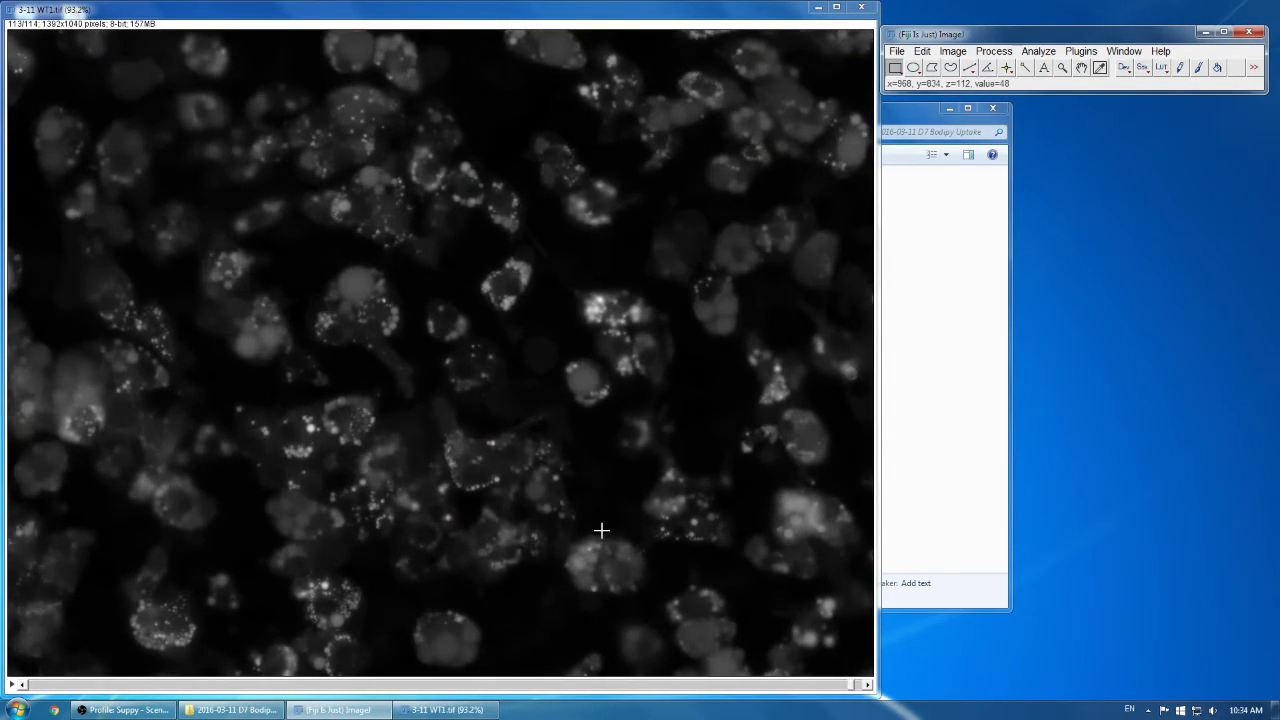
{"action": "scroll", "coordinate": [601, 530], "scroll_direction": "up", "scroll_amount": 20}
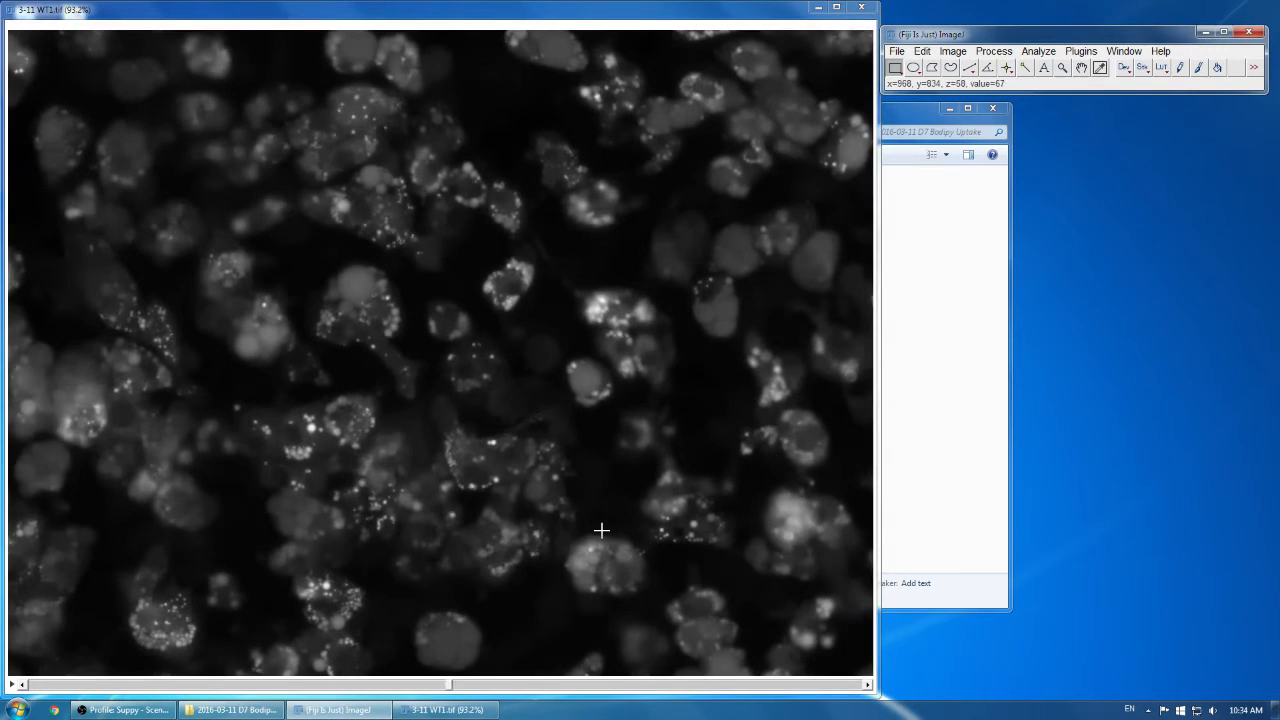
{"action": "scroll", "coordinate": [601, 530], "scroll_direction": "up", "scroll_amount": 20}
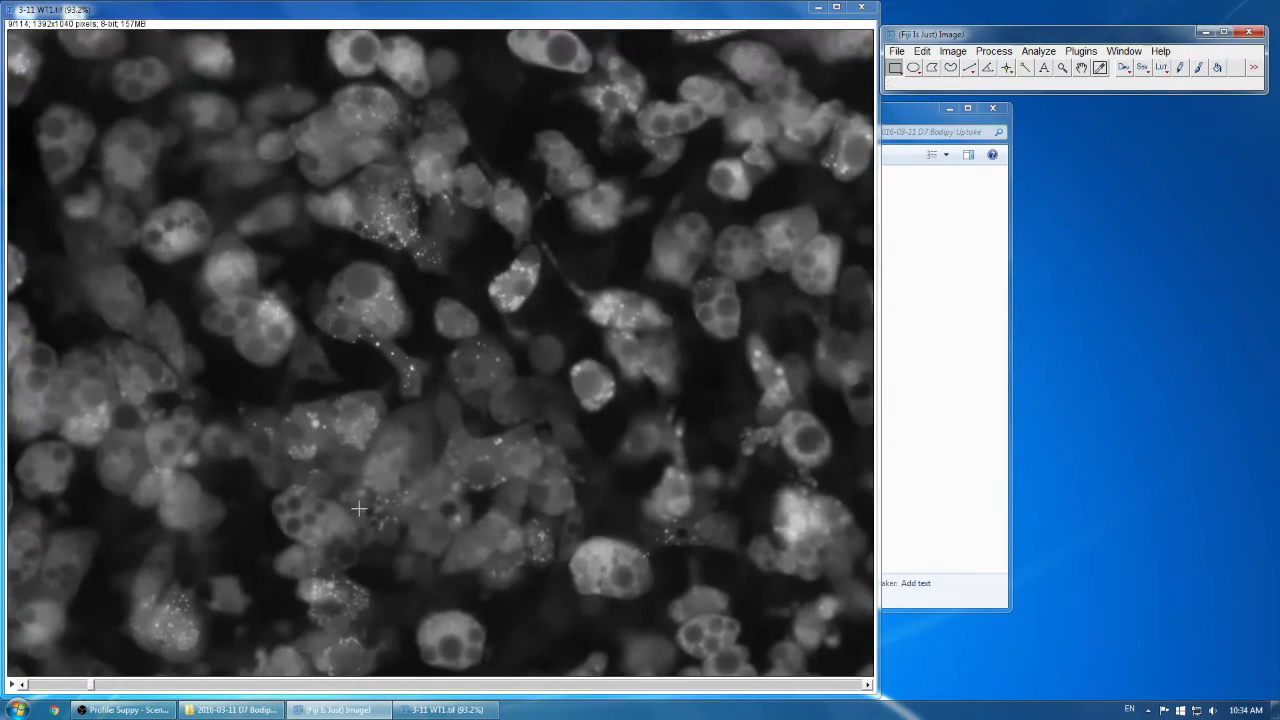
Step: On frame 9, outline a dark droplet in the lower-left cell containing several droplets, using the Oval selection tool
{"action": "left_click_drag", "start_coordinate": [310, 515], "coordinate": [310, 521]}
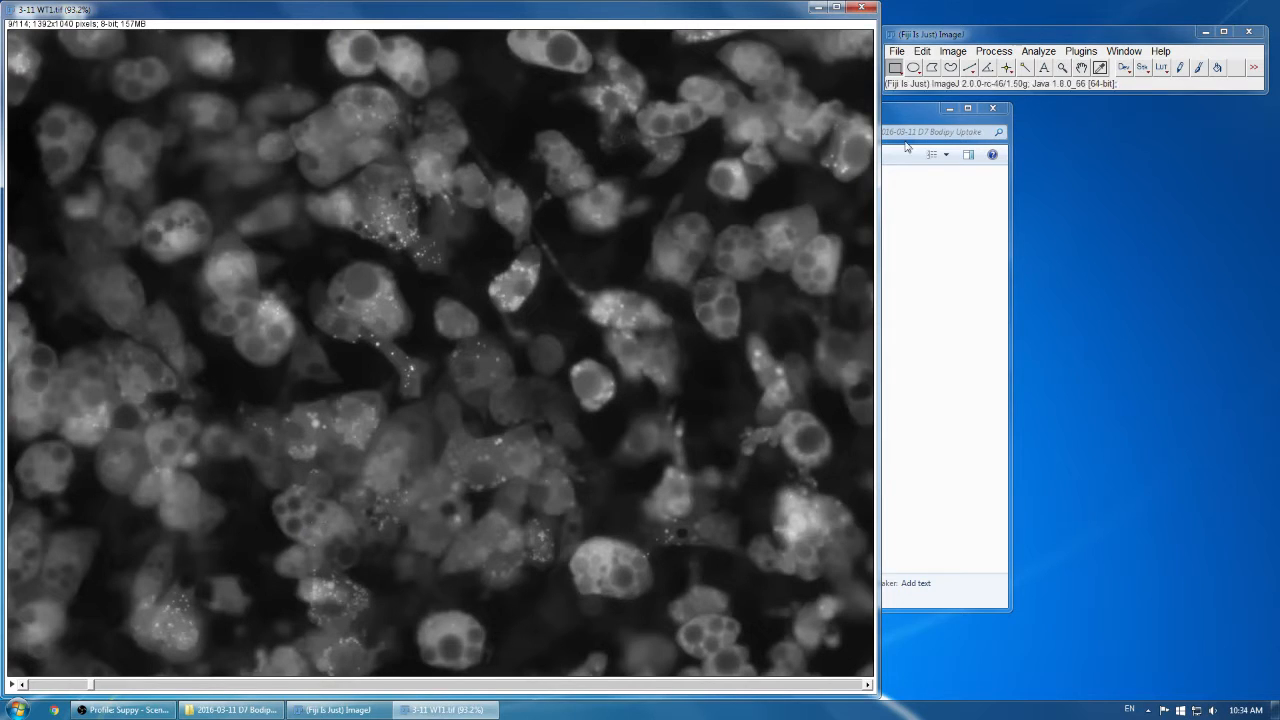
{"action": "left_click", "coordinate": [913, 67]}
{"action": "left_click_drag", "start_coordinate": [303, 512], "coordinate": [314, 526]}
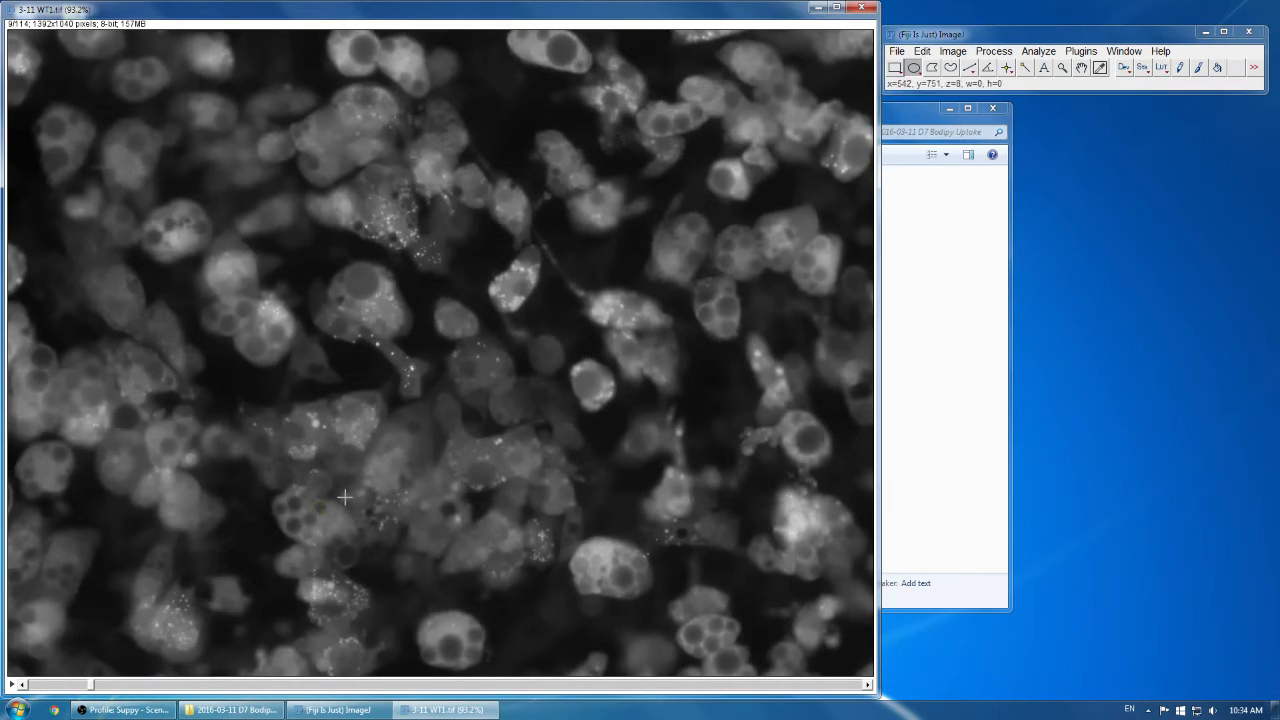
Step: Follow the droplet-containing cells forward and backward through the timelapse, comparing early, middle and late frames
{"action": "scroll", "coordinate": [370, 503], "scroll_direction": "down", "scroll_amount": 20}
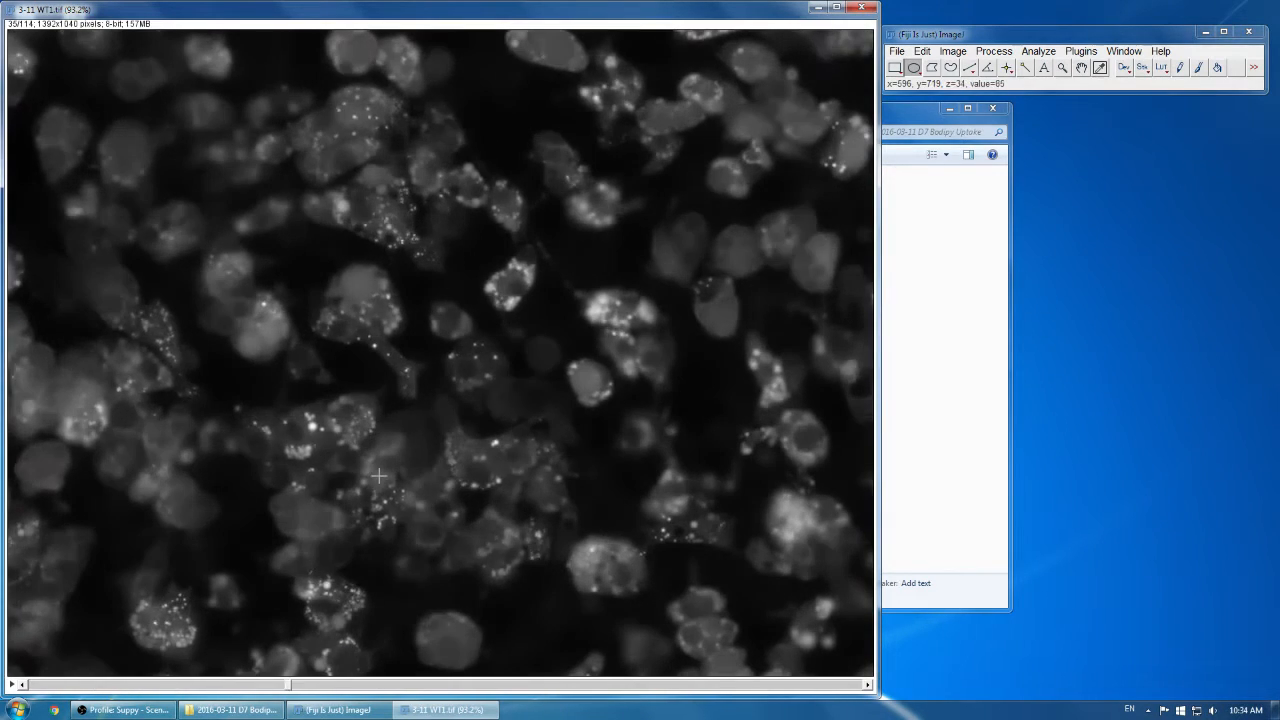
{"action": "scroll", "coordinate": [378, 477], "scroll_direction": "down", "scroll_amount": 20}
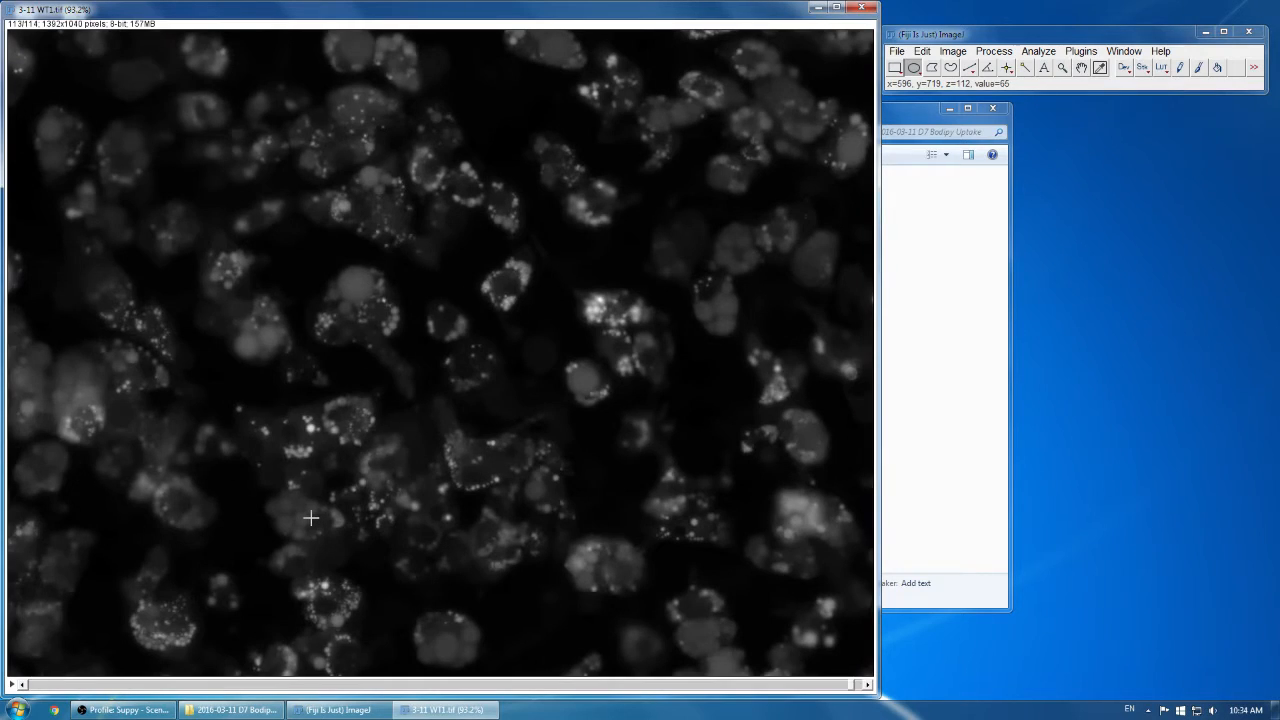
{"action": "scroll", "coordinate": [315, 515], "scroll_direction": "up", "scroll_amount": 20}
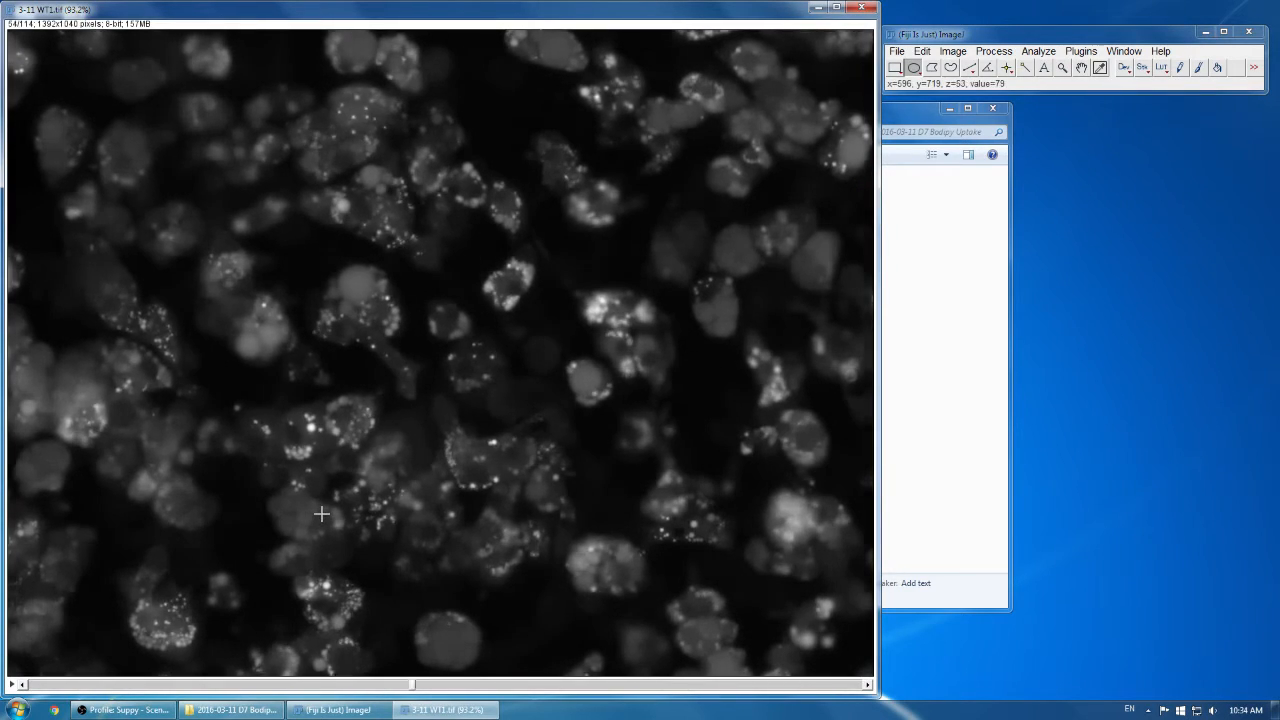
{"action": "scroll", "coordinate": [321, 514], "scroll_direction": "up", "scroll_amount": 20}
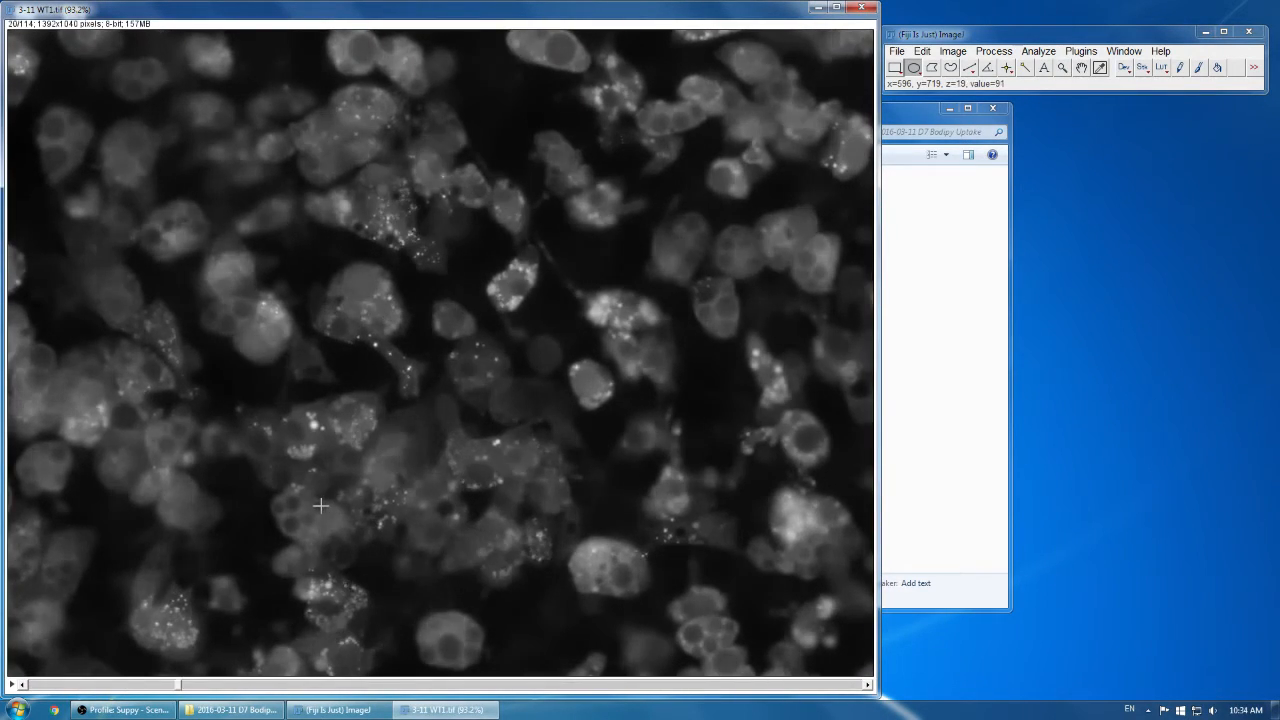
{"action": "scroll", "coordinate": [325, 503], "scroll_direction": "down", "scroll_amount": 9}
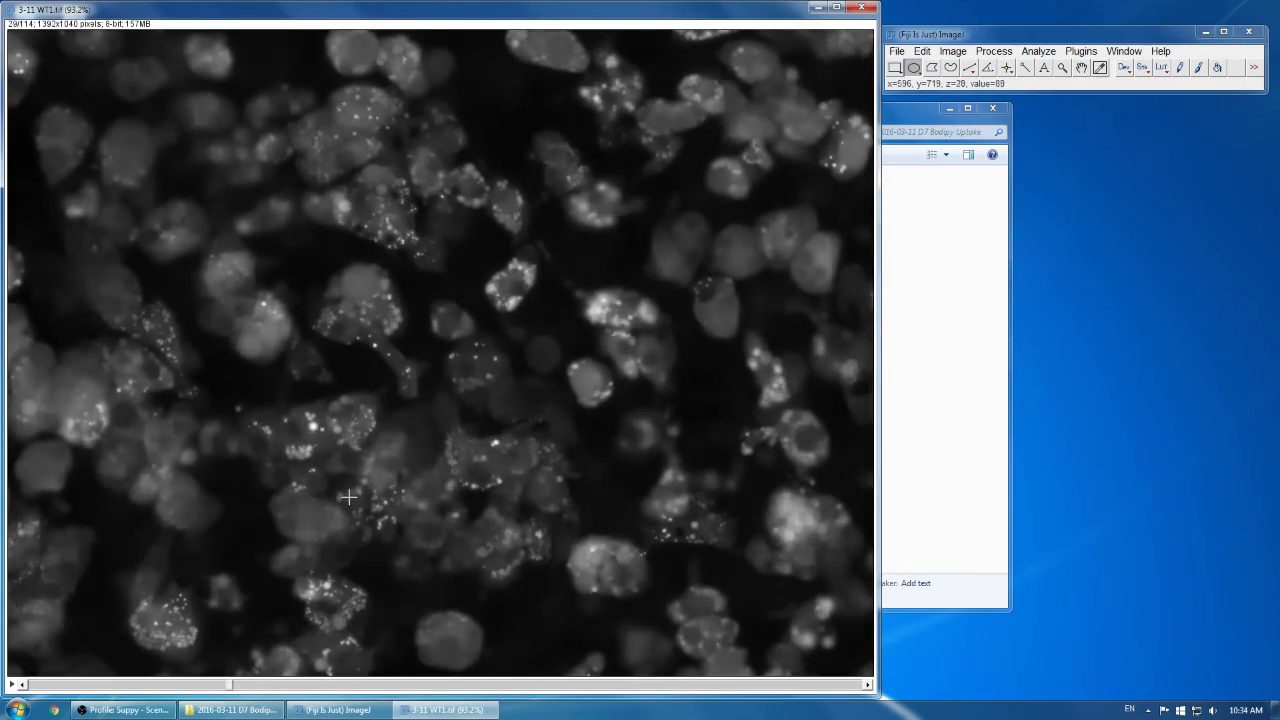
{"action": "scroll", "coordinate": [348, 497], "scroll_direction": "down", "scroll_amount": 2}
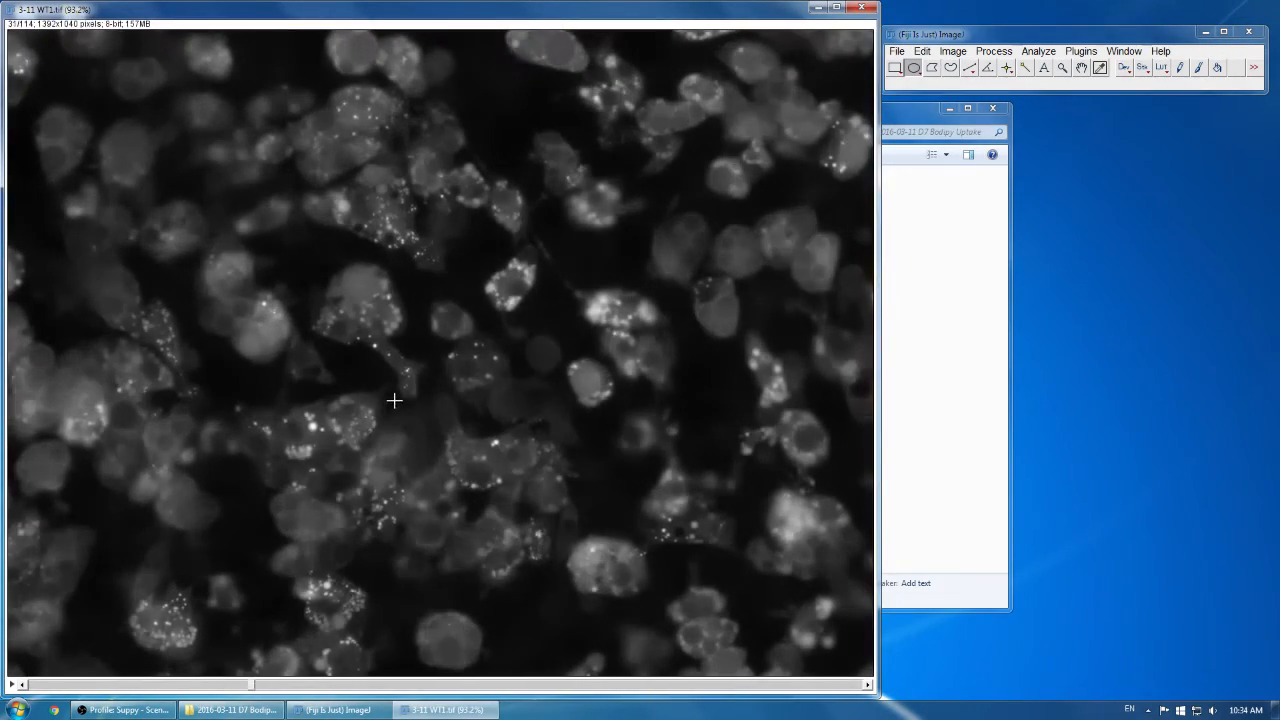
{"action": "scroll", "coordinate": [394, 380], "scroll_direction": "up", "scroll_amount": 20}
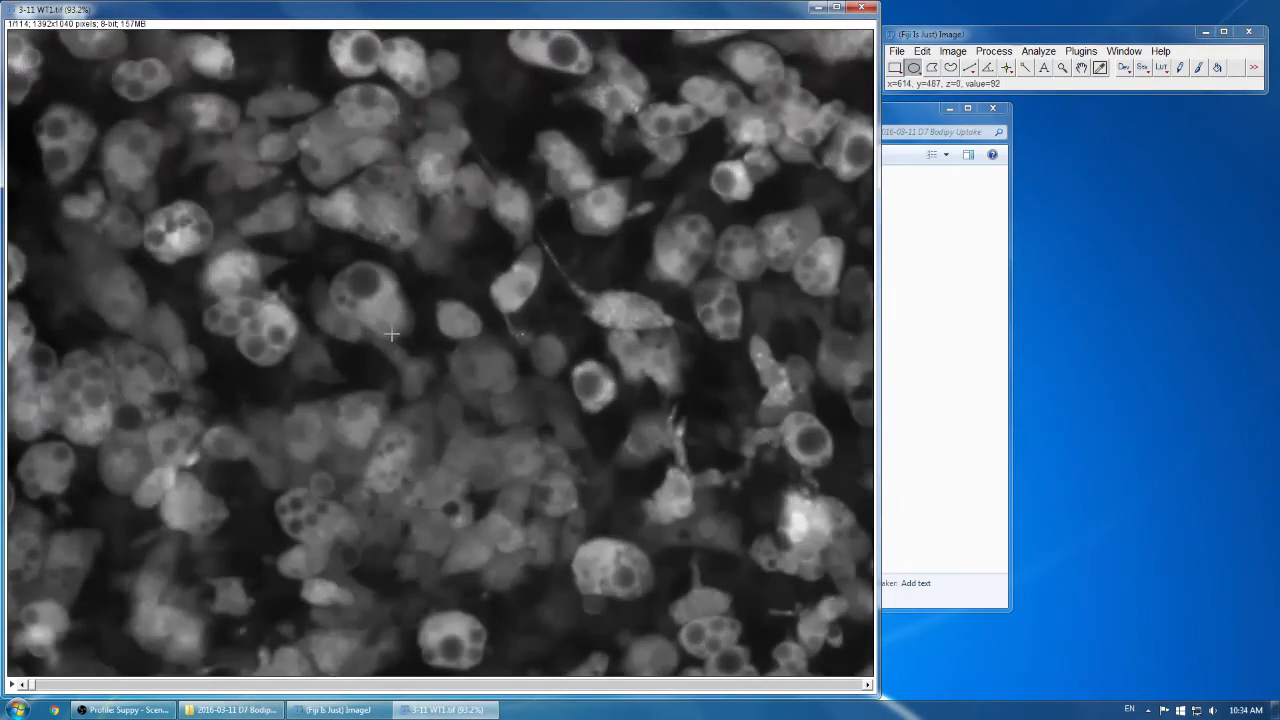
{"action": "scroll", "coordinate": [403, 320], "scroll_direction": "down", "scroll_amount": 5}
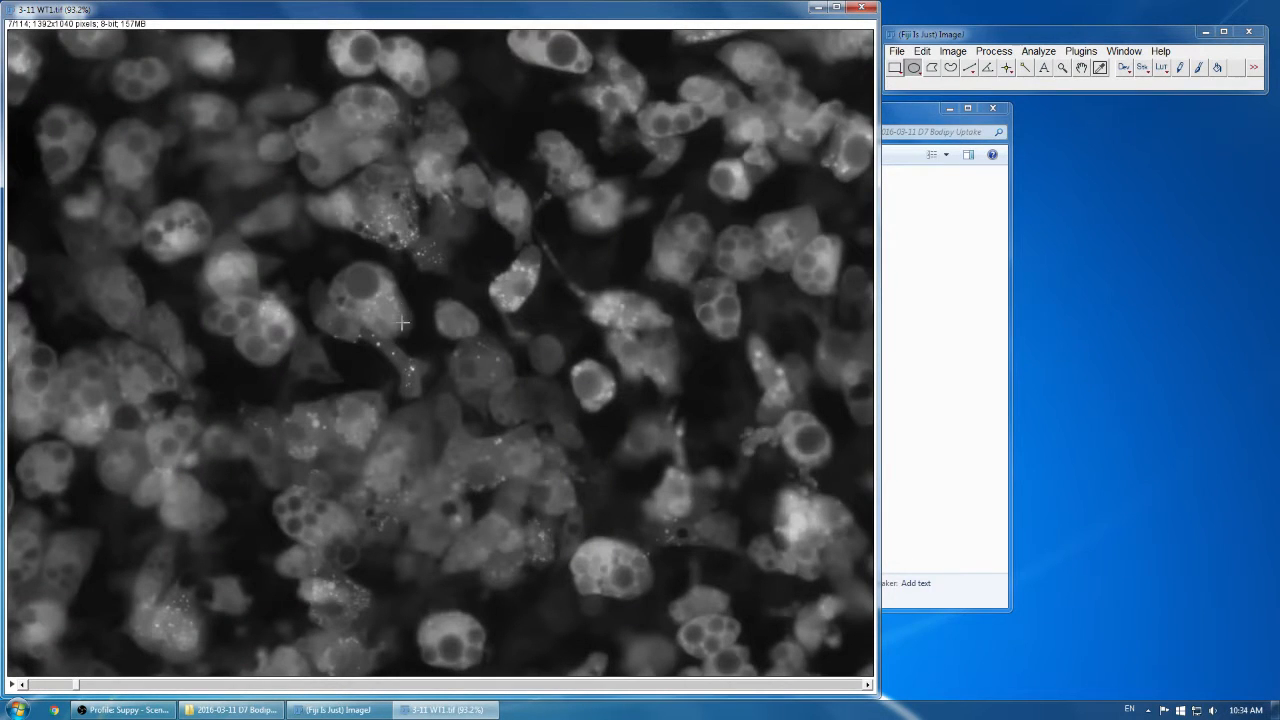
{"action": "scroll", "coordinate": [415, 304], "scroll_direction": "down", "scroll_amount": 2}
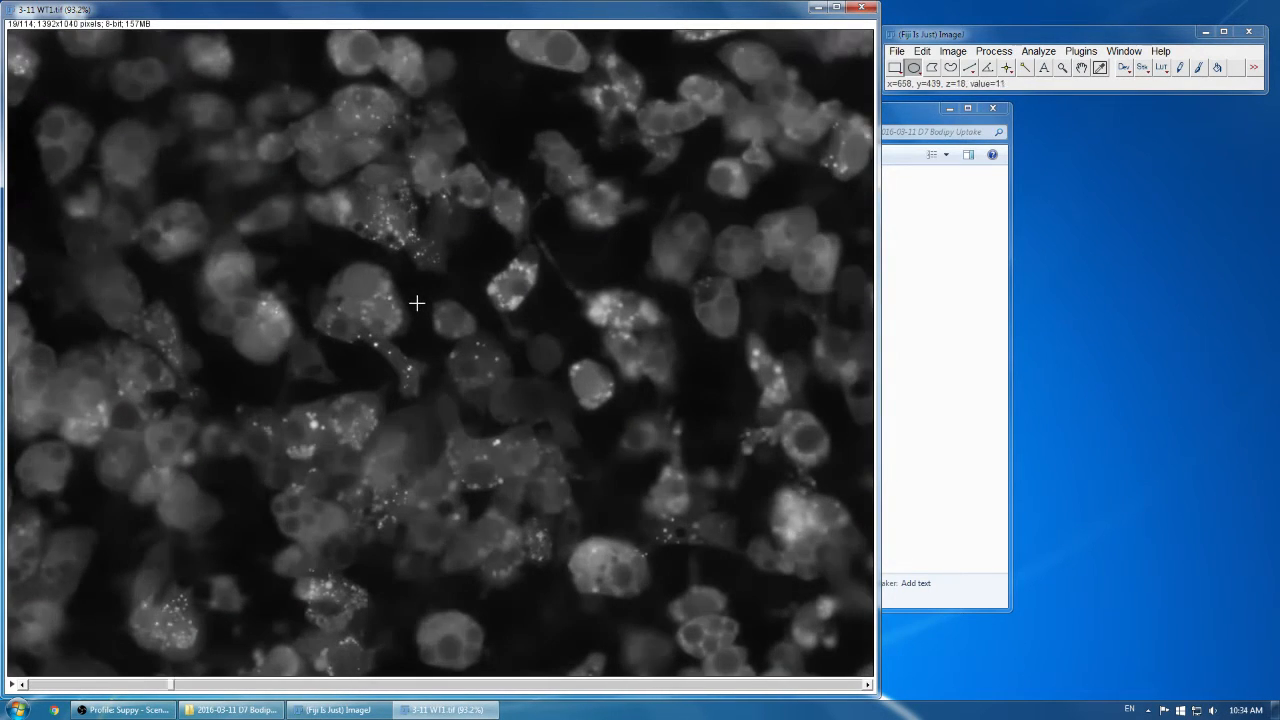
Step: Scan back and forth between the opening, middle and late frames to compare the droplets' brightness and size, ending on frame 114
{"action": "scroll", "coordinate": [416, 304], "scroll_direction": "down", "scroll_amount": 20}
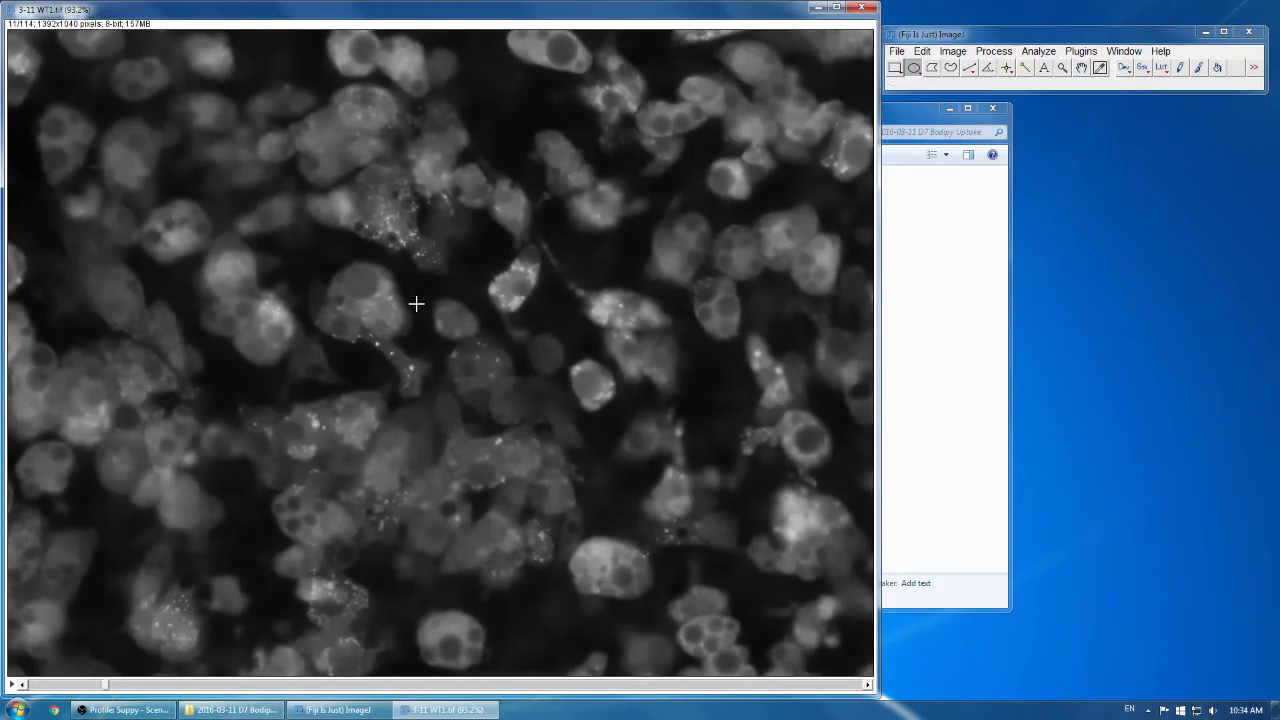
{"action": "scroll", "coordinate": [416, 304], "scroll_direction": "down", "scroll_amount": 15}
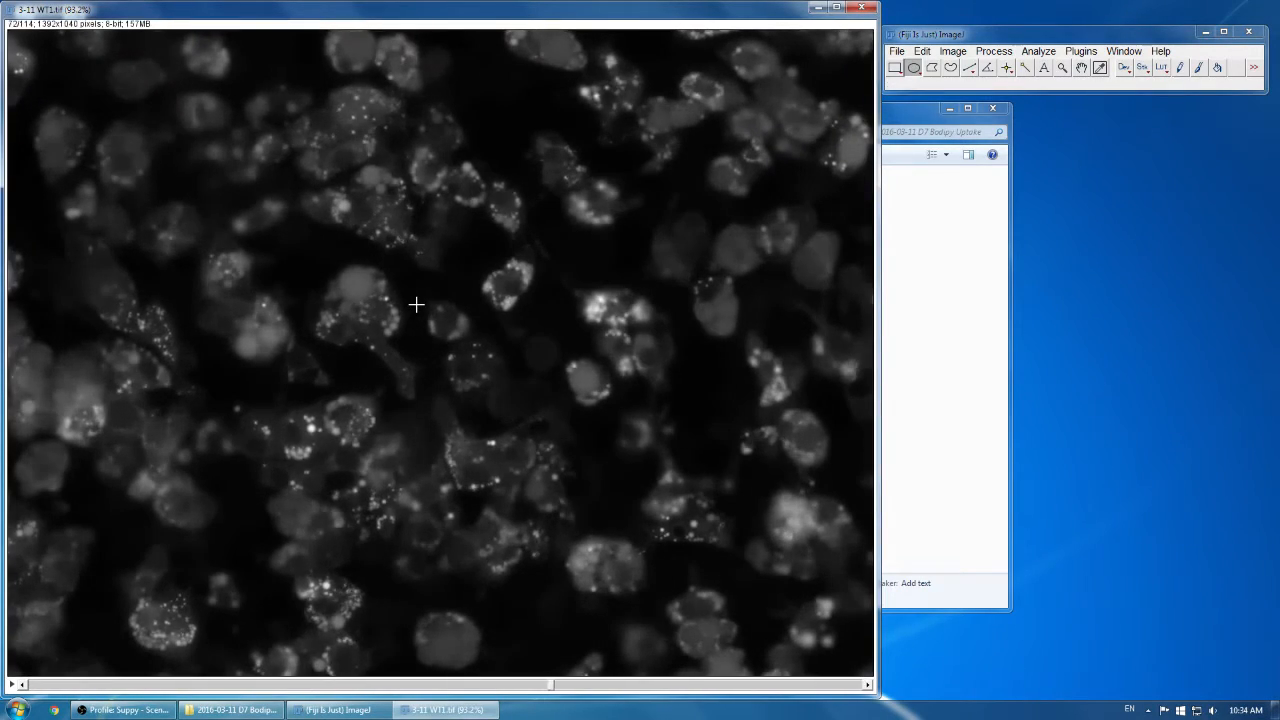
{"action": "scroll", "coordinate": [415, 304], "scroll_direction": "up", "scroll_amount": 20}
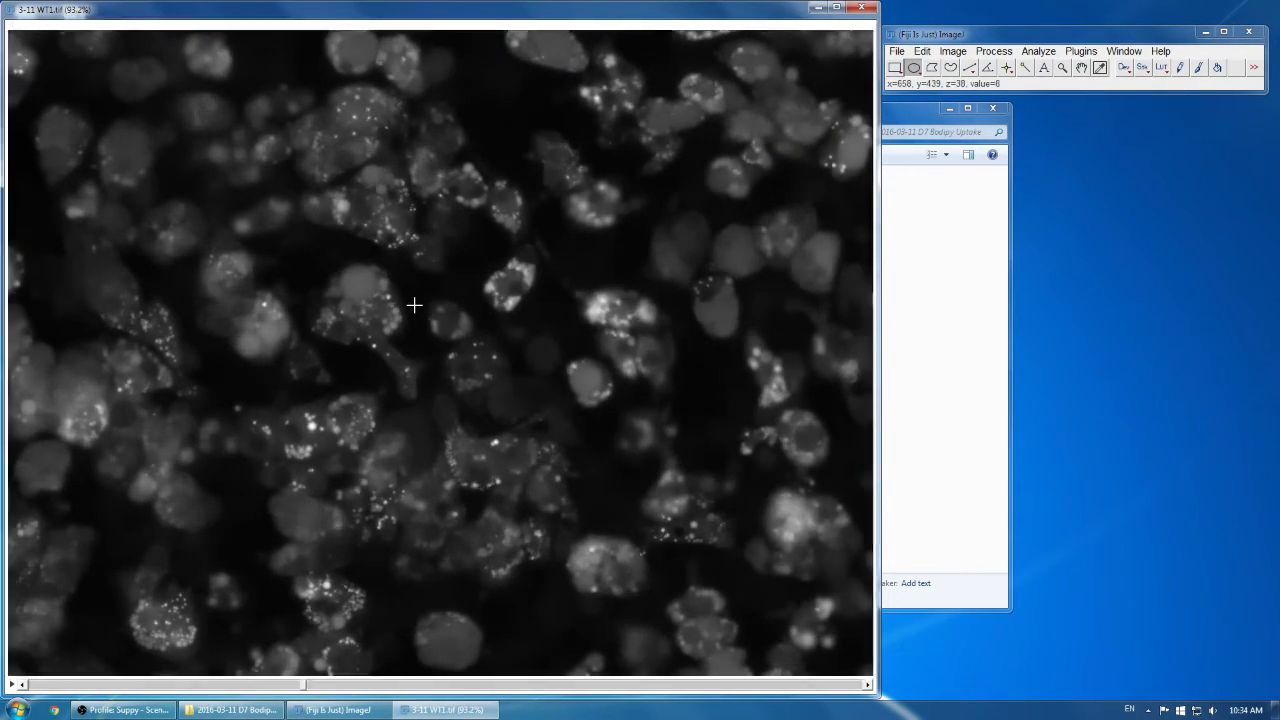
{"action": "scroll", "coordinate": [411, 306], "scroll_direction": "down", "scroll_amount": 20}
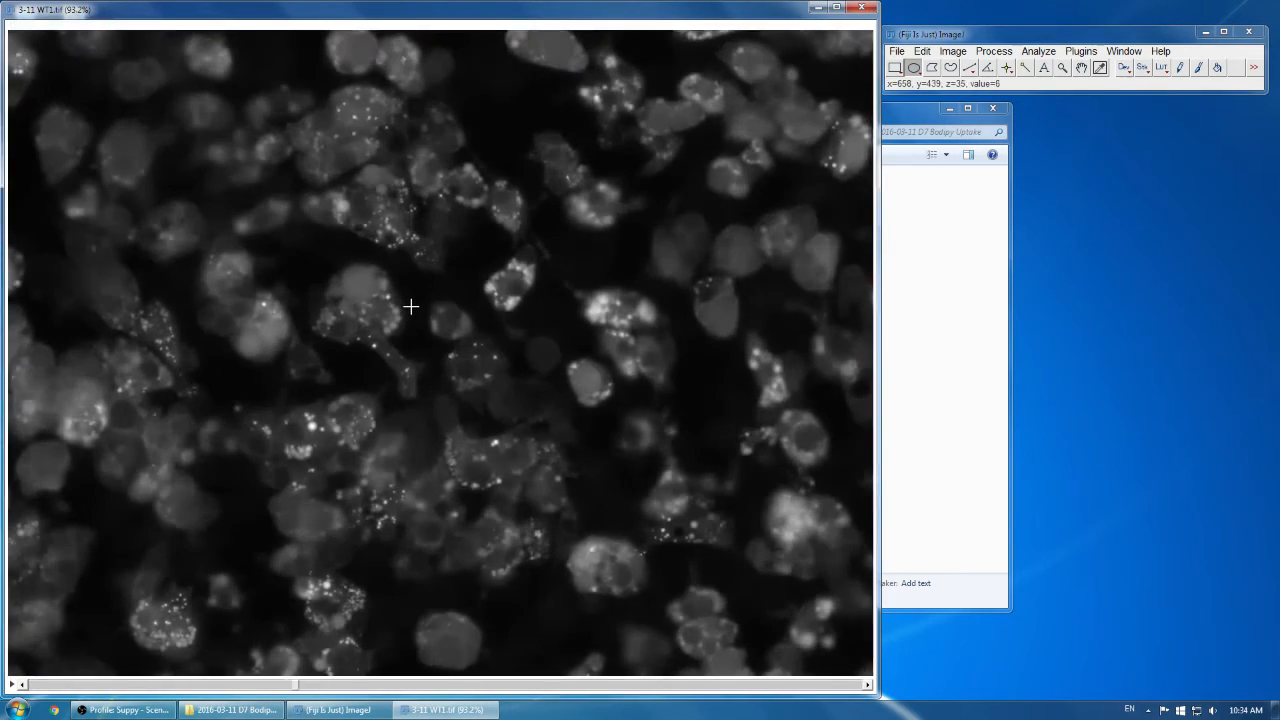
{"action": "scroll", "coordinate": [411, 306], "scroll_direction": "up", "scroll_amount": 5}
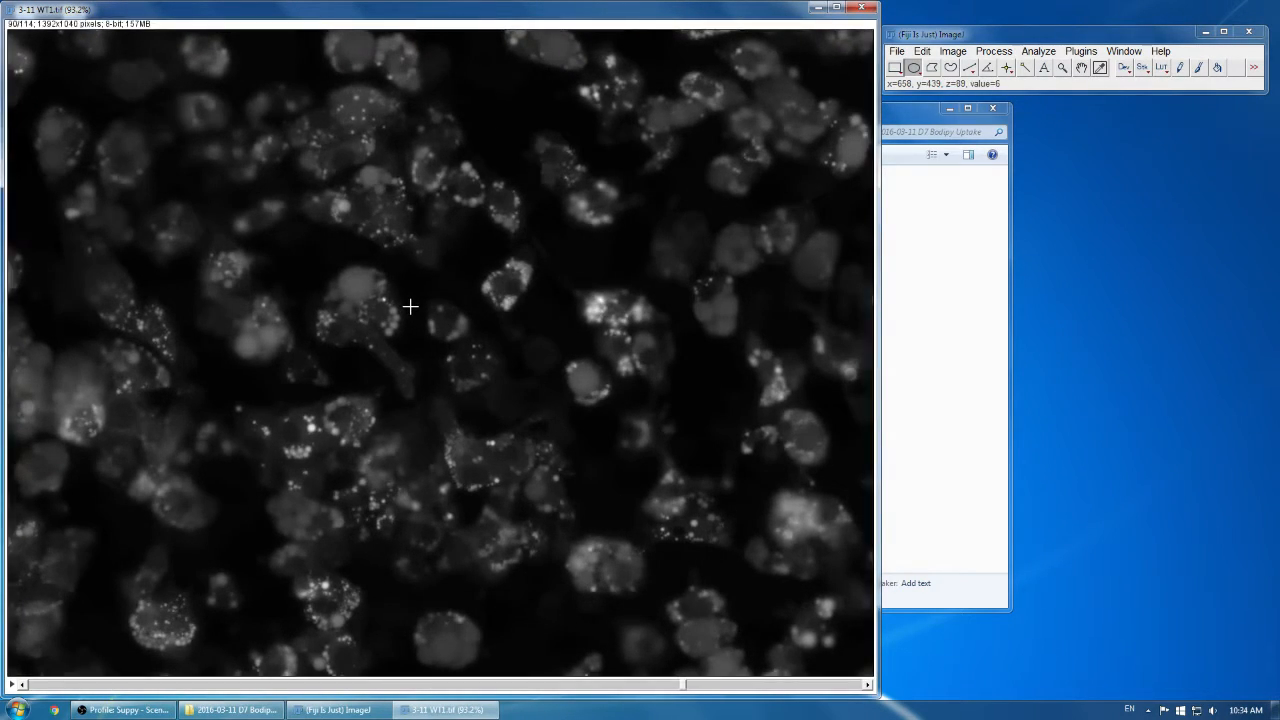
{"action": "scroll", "coordinate": [410, 320], "scroll_direction": "up", "scroll_amount": 20}
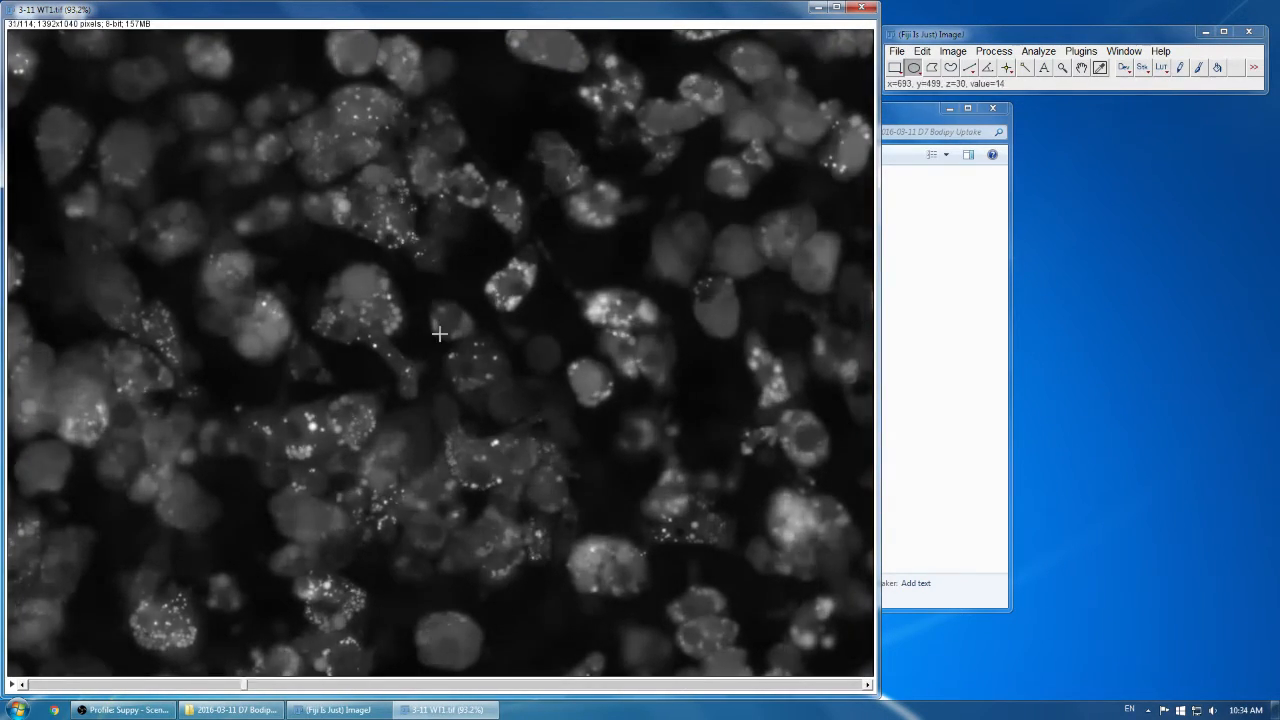
{"action": "scroll", "coordinate": [409, 340], "scroll_direction": "down", "scroll_amount": 15}
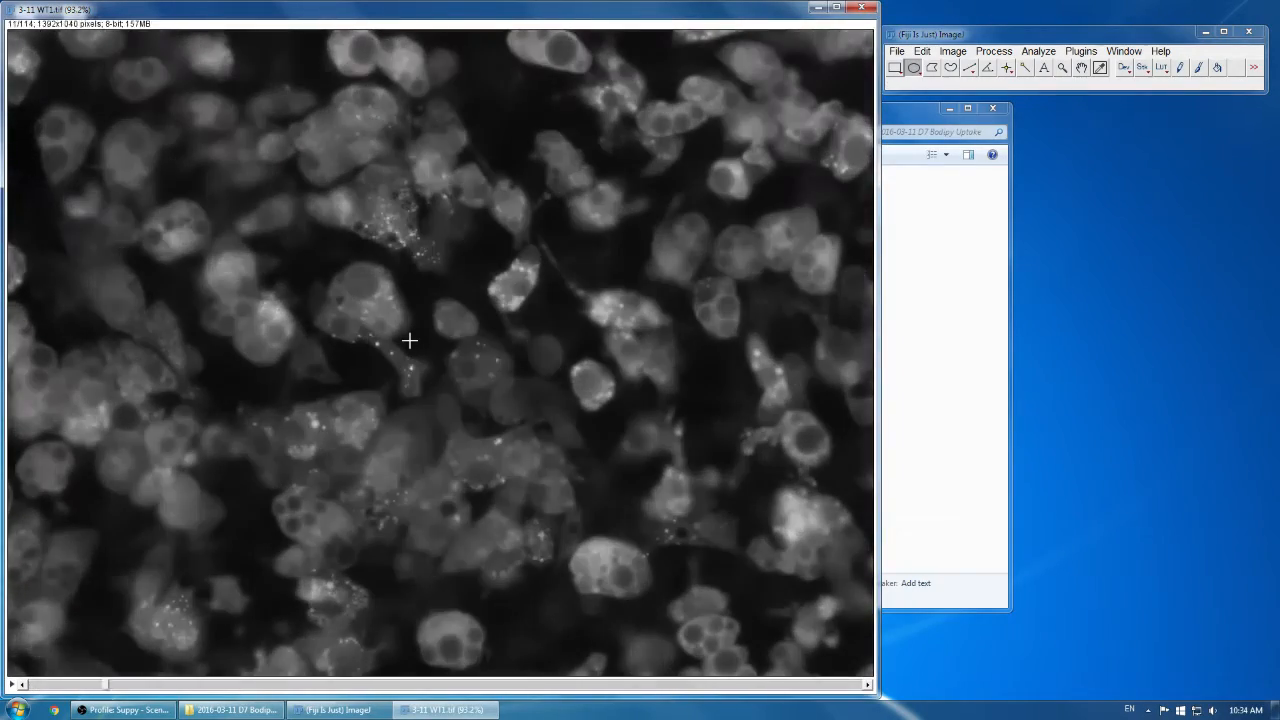
{"action": "scroll", "coordinate": [409, 340], "scroll_direction": "up", "scroll_amount": 15}
{"action": "scroll", "coordinate": [409, 340], "scroll_direction": "down", "scroll_amount": 20}
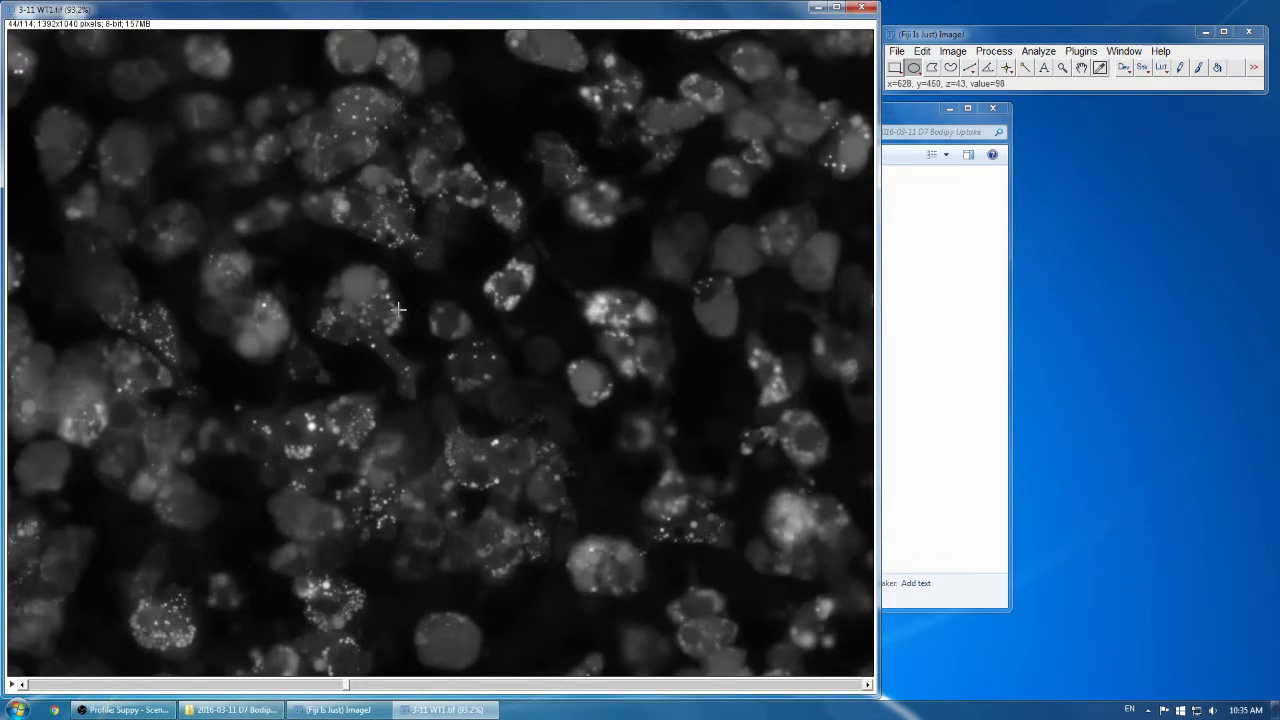
{"action": "scroll", "coordinate": [299, 521], "scroll_direction": "down", "scroll_amount": 20}
{"action": "scroll", "coordinate": [311, 511], "scroll_direction": "down", "scroll_amount": 20}
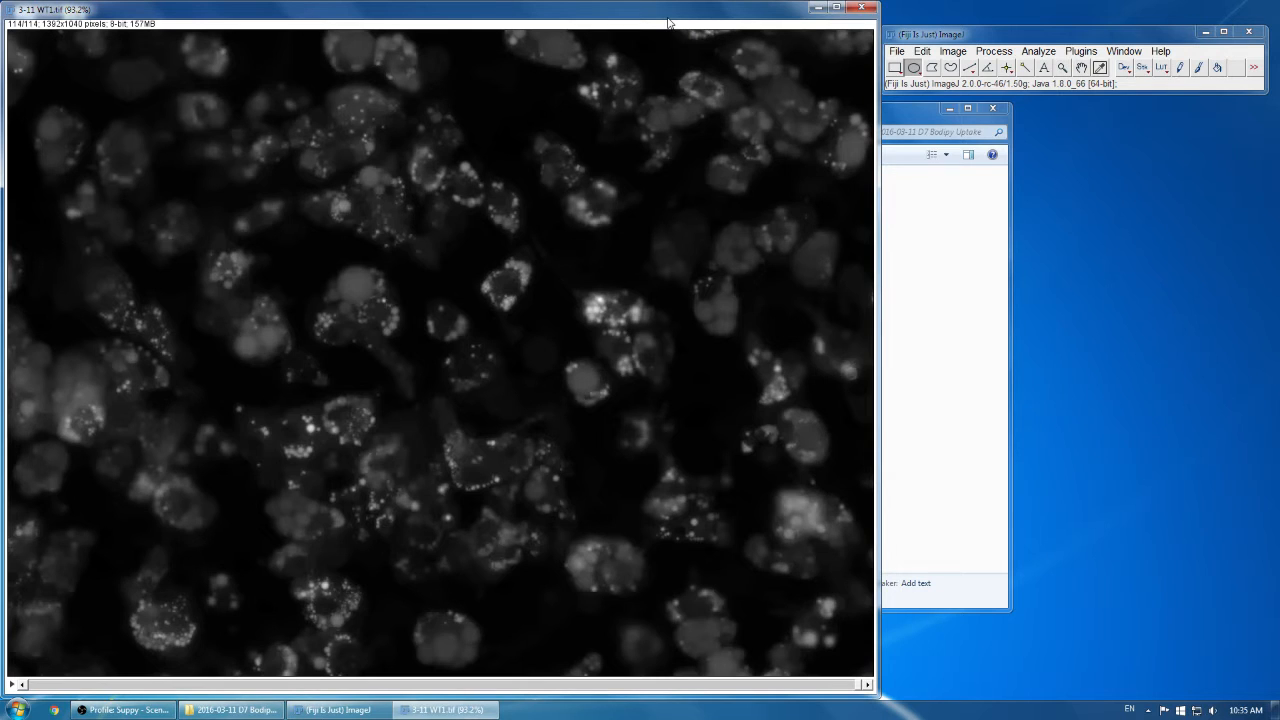
Step: Open the Notes from Home text file in Notepad, read the 20x pixel size and droplet diameter ranges, and close it
{"action": "left_click_drag", "start_coordinate": [682, 20], "coordinate": [788, 20]}
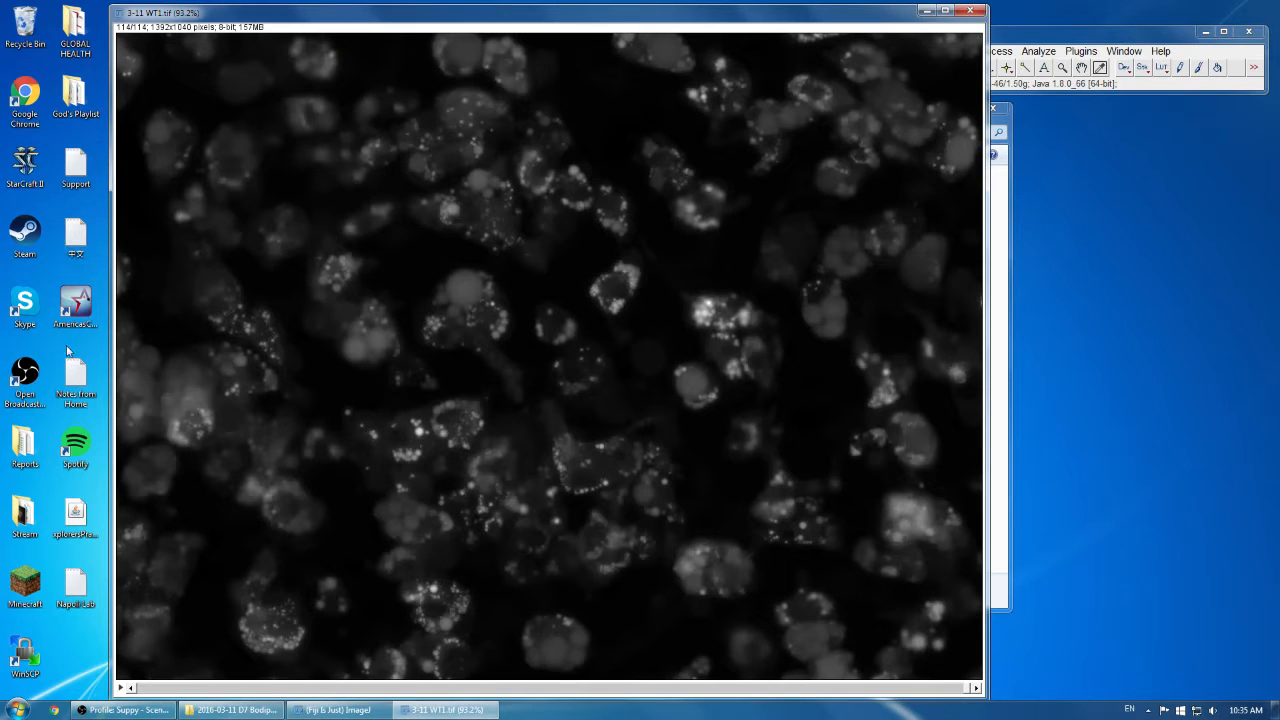
{"action": "double_click", "coordinate": [70, 382]}
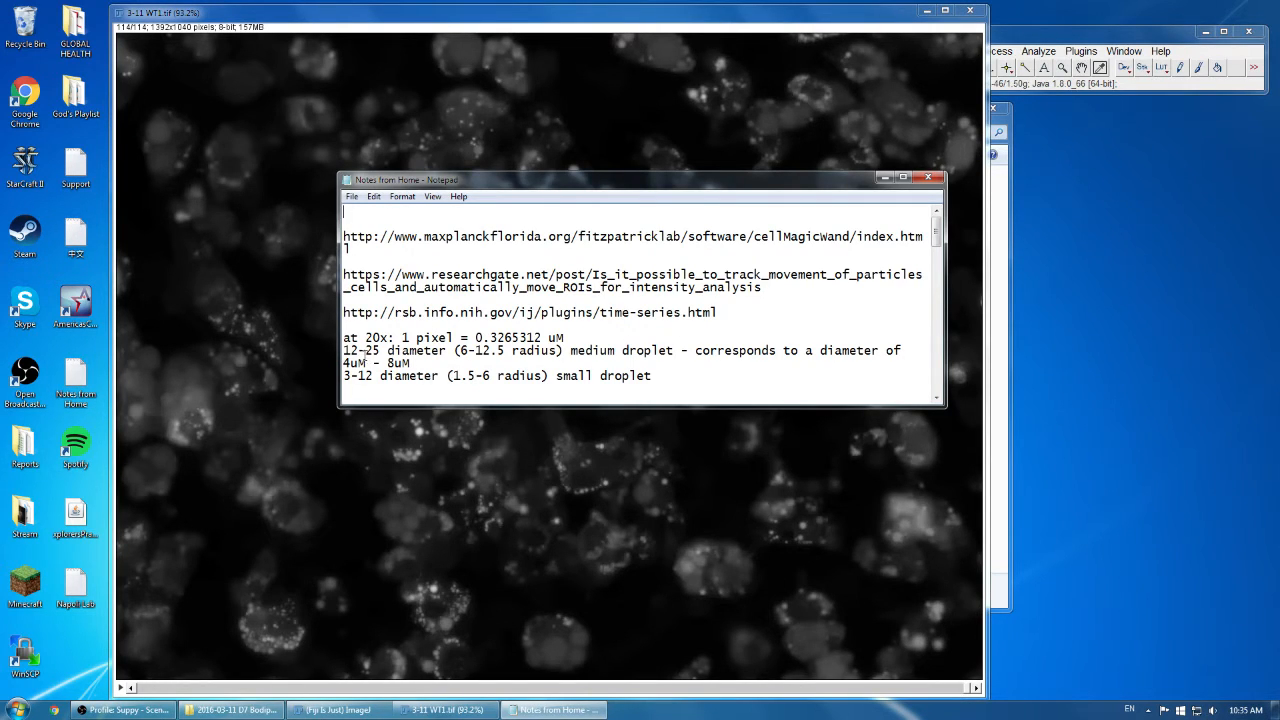
{"action": "left_click_drag", "start_coordinate": [343, 363], "coordinate": [415, 363]}
{"action": "left_click", "coordinate": [418, 363]}
{"action": "left_click_drag", "start_coordinate": [343, 338], "coordinate": [590, 338]}
{"action": "left_click", "coordinate": [572, 352]}
{"action": "left_click", "coordinate": [928, 181]}
{"action": "left_click_drag", "start_coordinate": [795, 21], "coordinate": [681, 21]}
Step: On frame 114, measure the diameter of the large droplet in the upper-middle cell with the Straight line tool
{"action": "left_click", "coordinate": [969, 67]}
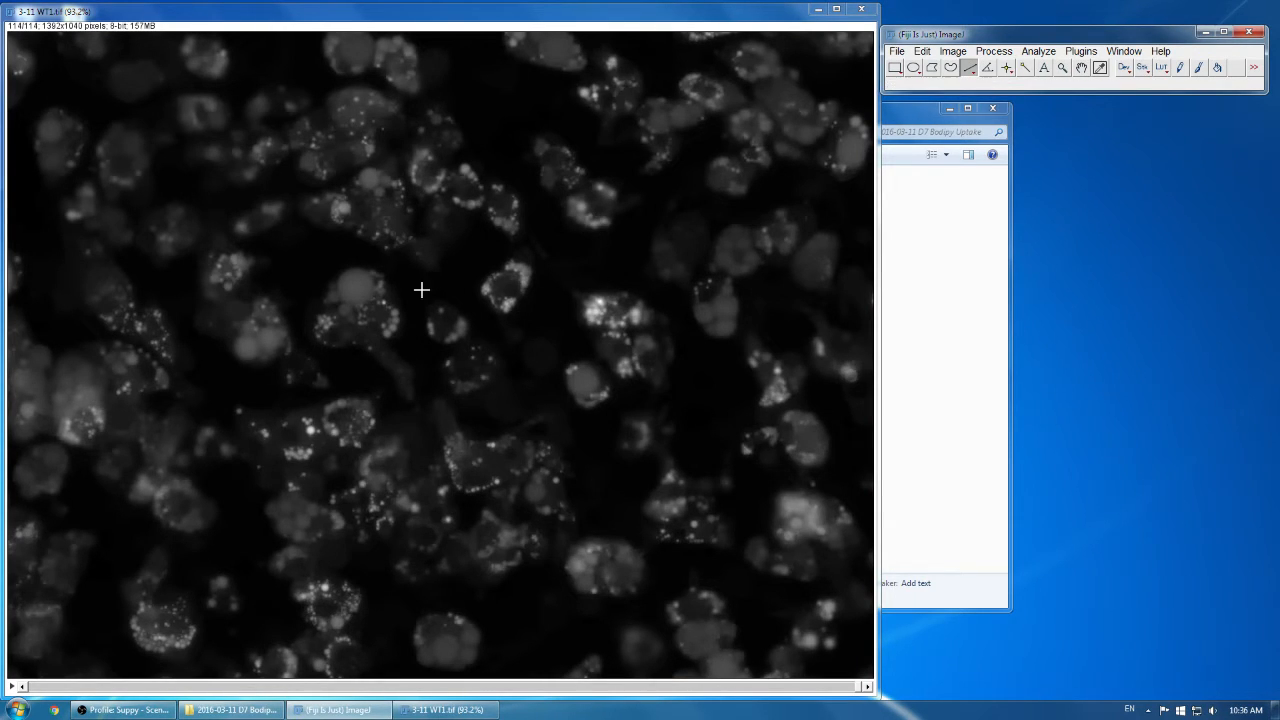
{"action": "left_click_drag", "start_coordinate": [342, 298], "coordinate": [372, 278]}
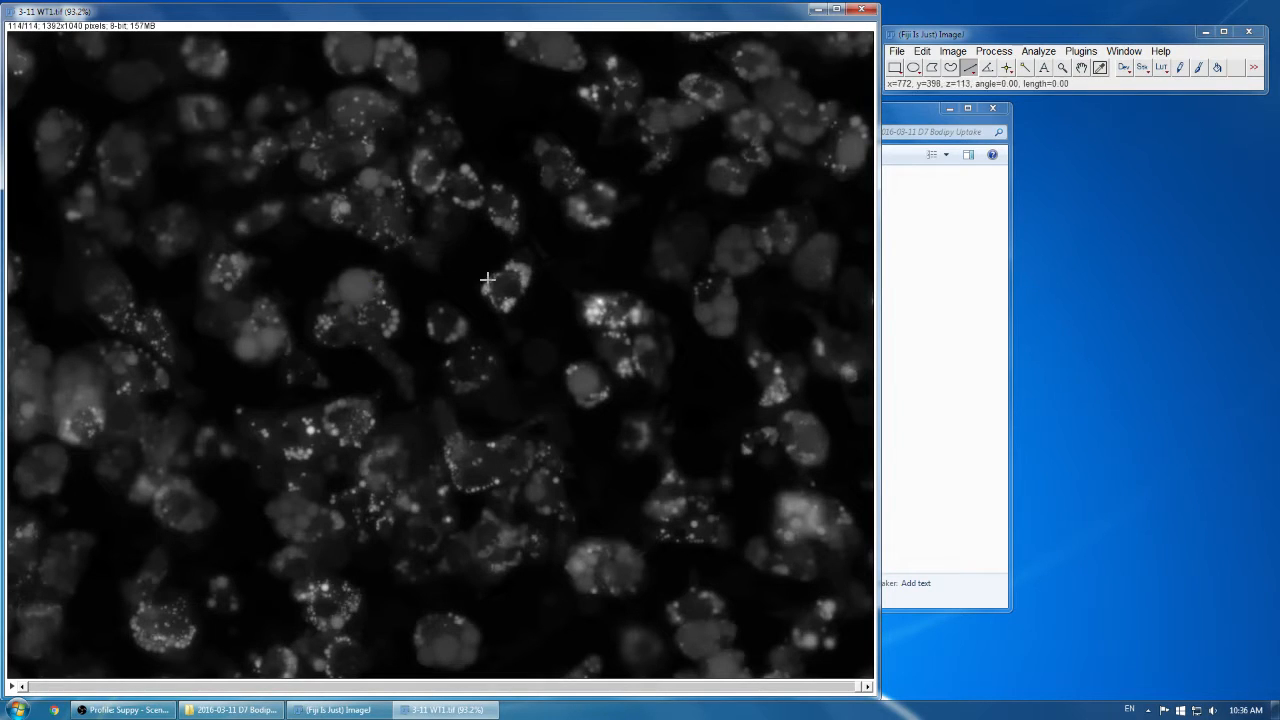
{"action": "left_click", "coordinate": [344, 294]}
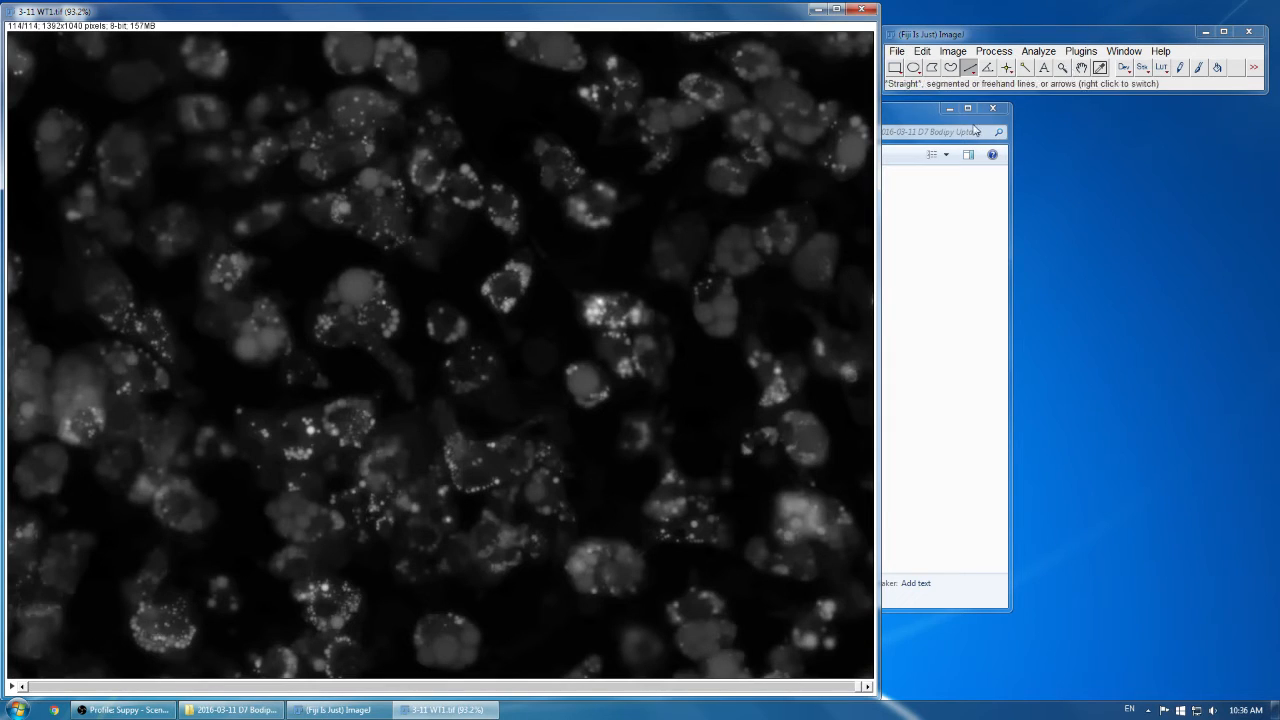
{"action": "left_click_drag", "start_coordinate": [341, 299], "coordinate": [370, 280]}
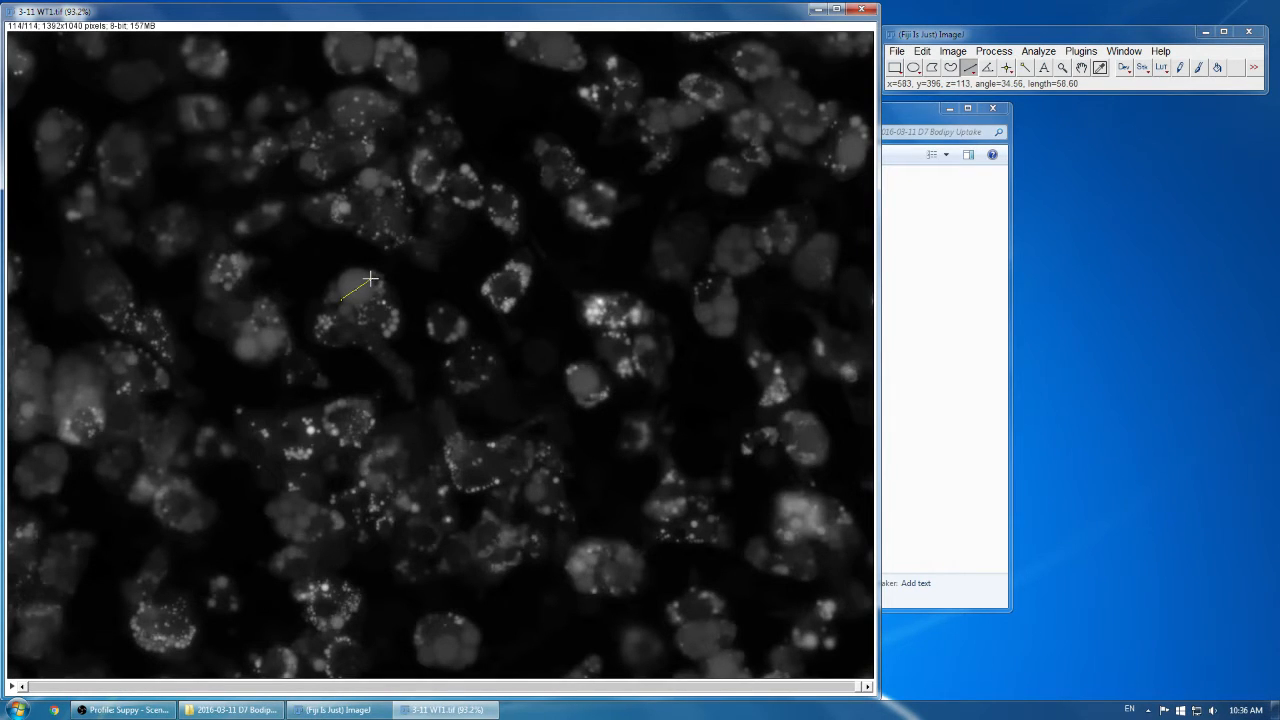
{"action": "right_click", "coordinate": [371, 282]}
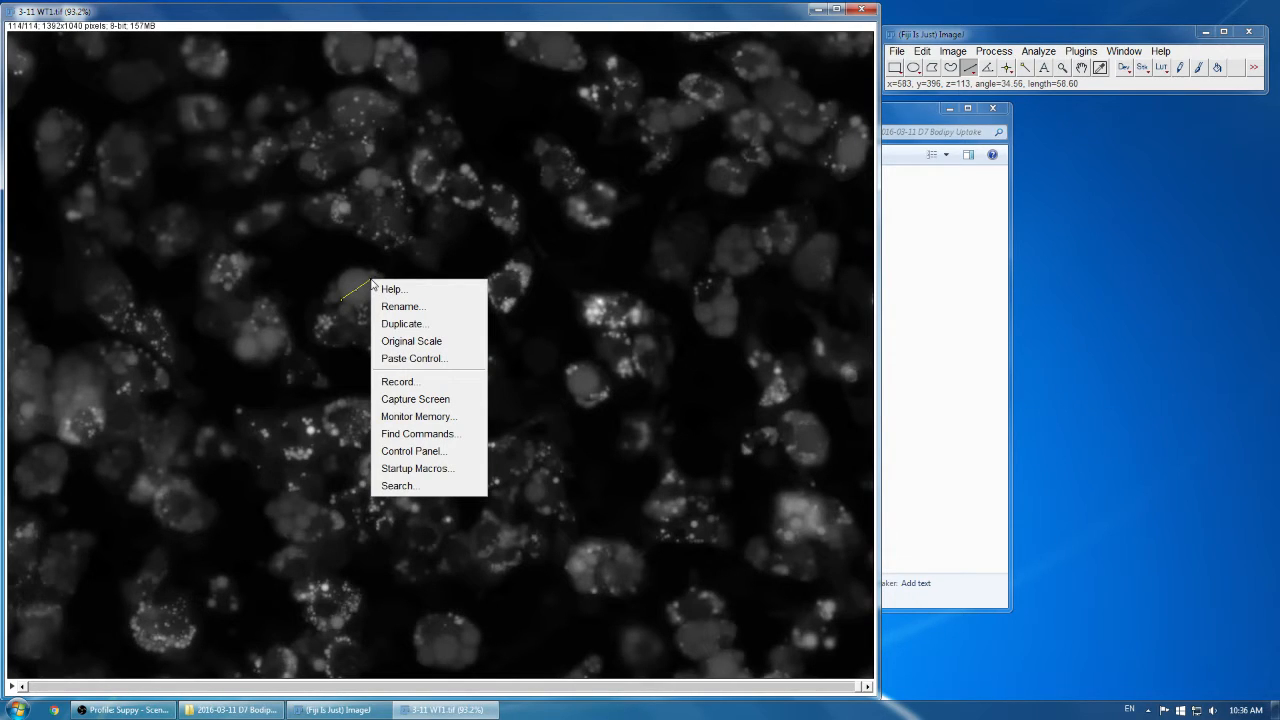
{"action": "left_click", "coordinate": [370, 279]}
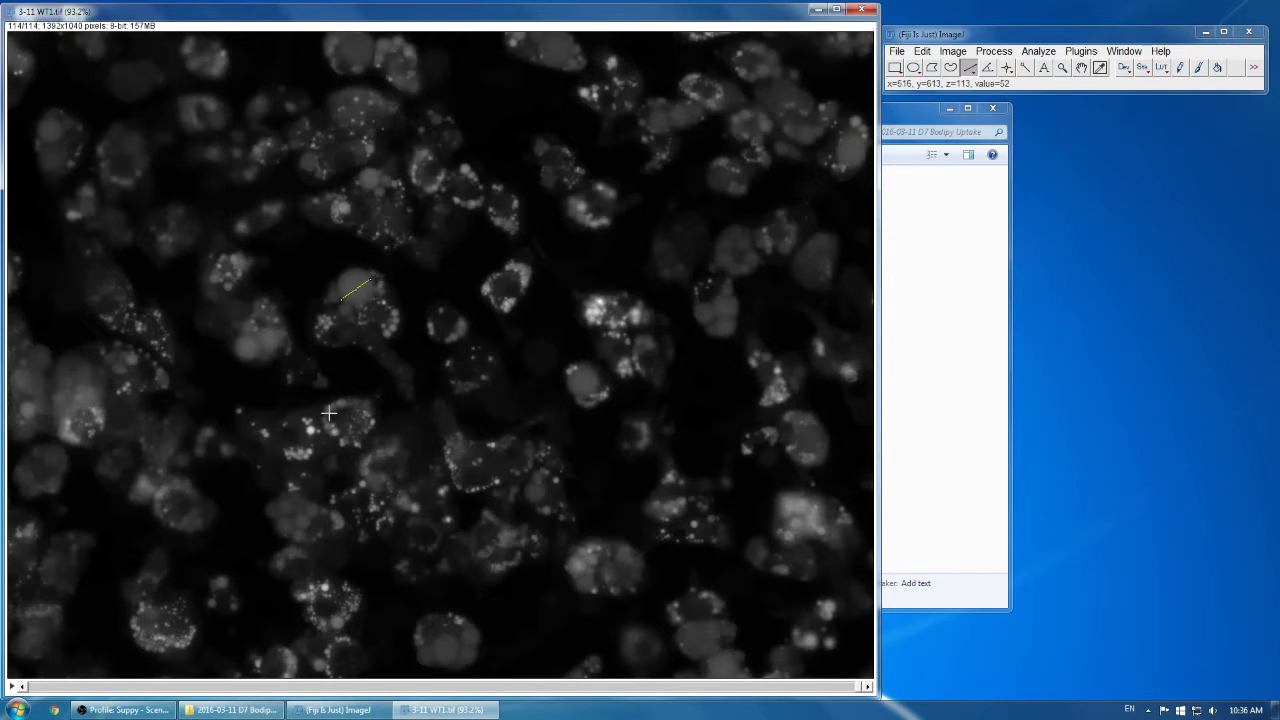
Step: Measure a droplet in the lower-left cell and a small one on the large-droplet cell's rim, using 600% zoom for the latter
{"action": "left_click", "coordinate": [318, 472]}
{"action": "left_click_drag", "start_coordinate": [305, 528], "coordinate": [302, 516]}
{"action": "left_click_drag", "start_coordinate": [388, 338], "coordinate": [387, 330]}
{"action": "left_click", "coordinate": [386, 337]}
{"action": "left_click_drag", "start_coordinate": [385, 337], "coordinate": [387, 328]}
{"action": "scroll", "coordinate": [389, 330], "scroll_direction": "up", "scroll_amount": 5}
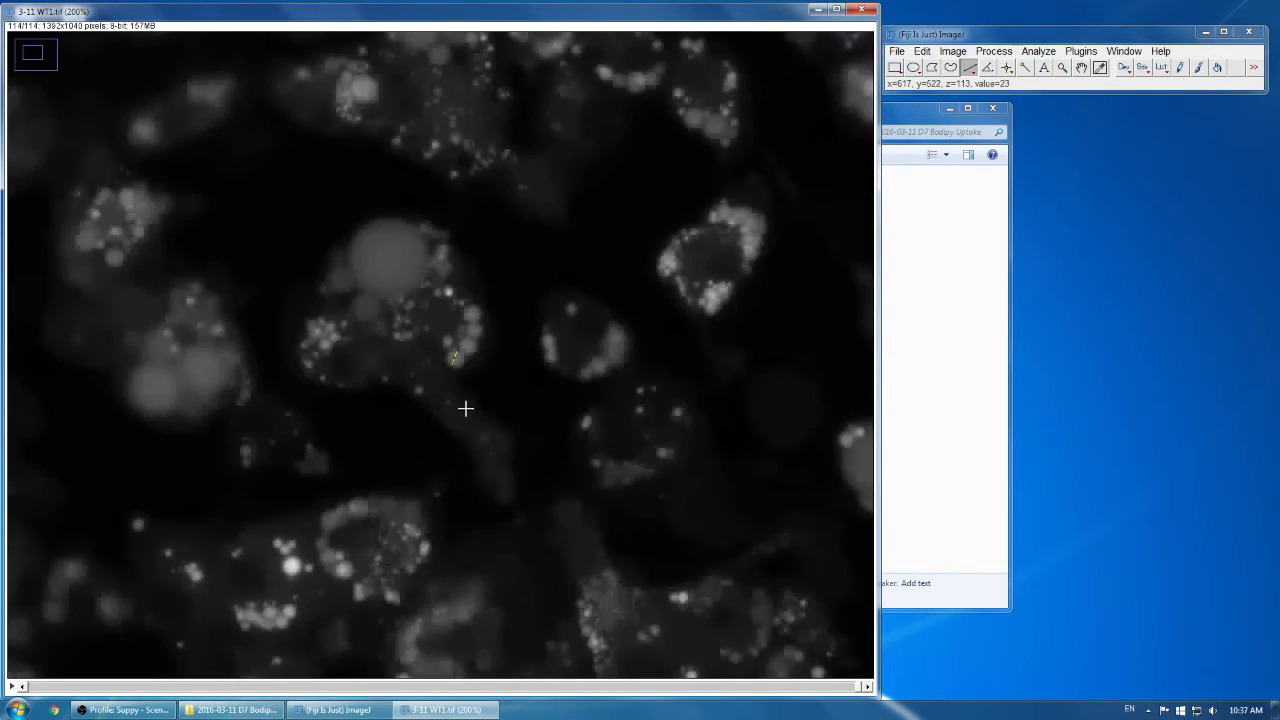
{"action": "scroll", "coordinate": [400, 343], "scroll_direction": "up", "scroll_amount": 1}
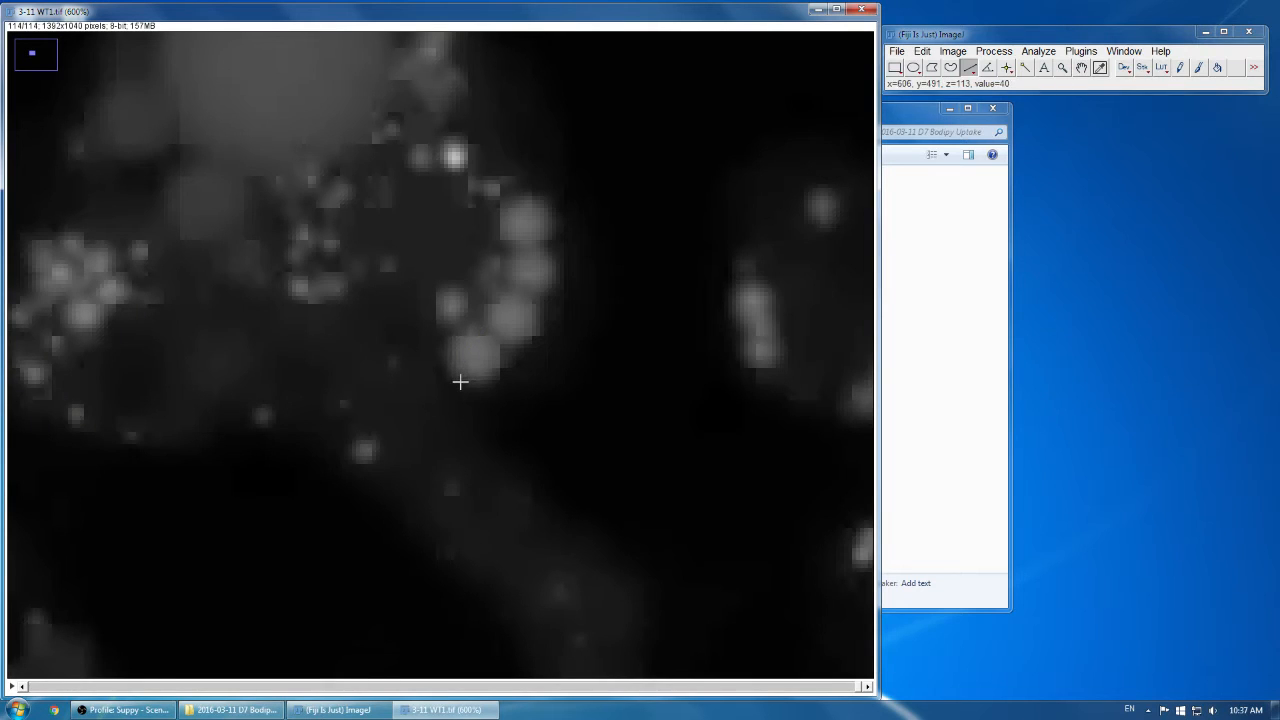
{"action": "left_click_drag", "start_coordinate": [460, 381], "coordinate": [478, 332]}
{"action": "left_click", "coordinate": [480, 340]}
Step: Restore the enlarged full-frame view of the stack and place its window beside the Fiji toolbar
{"action": "key", "text": "minus"}
{"action": "key", "text": "minus"}
{"action": "key", "text": "minus"}
{"action": "key", "text": "minus"}
{"action": "key", "text": "minus"}
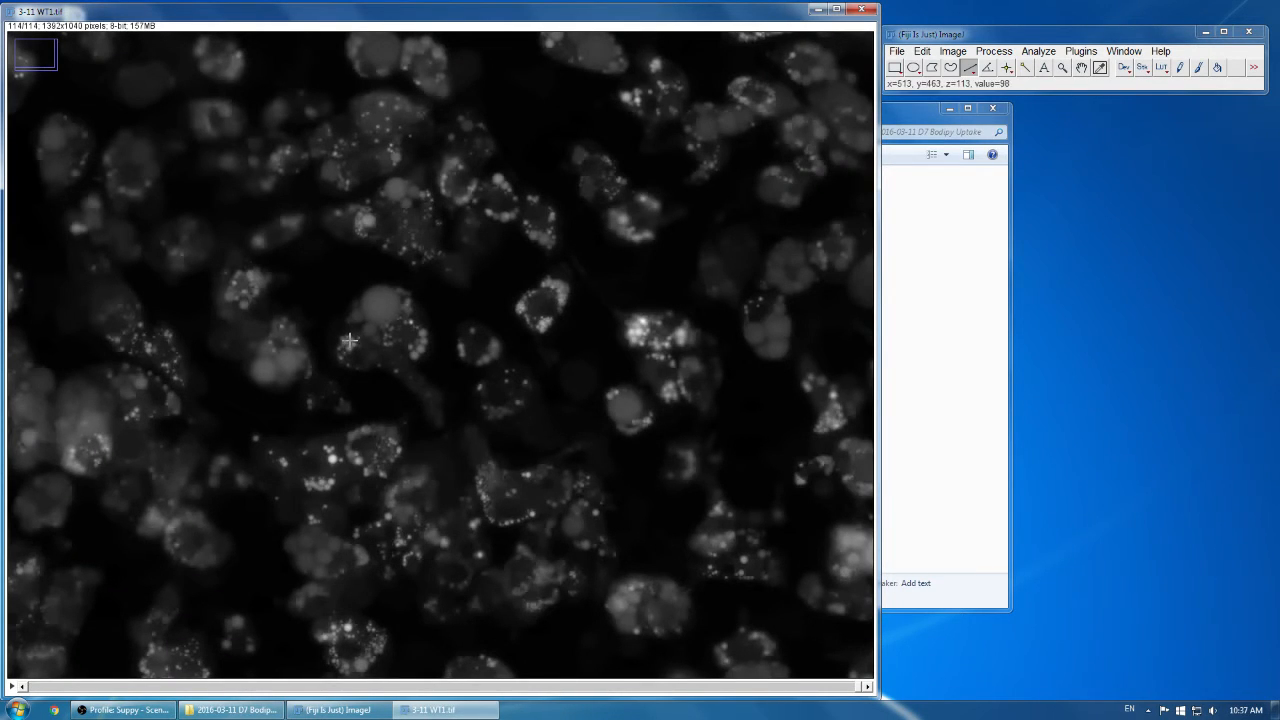
{"action": "key", "text": "minus"}
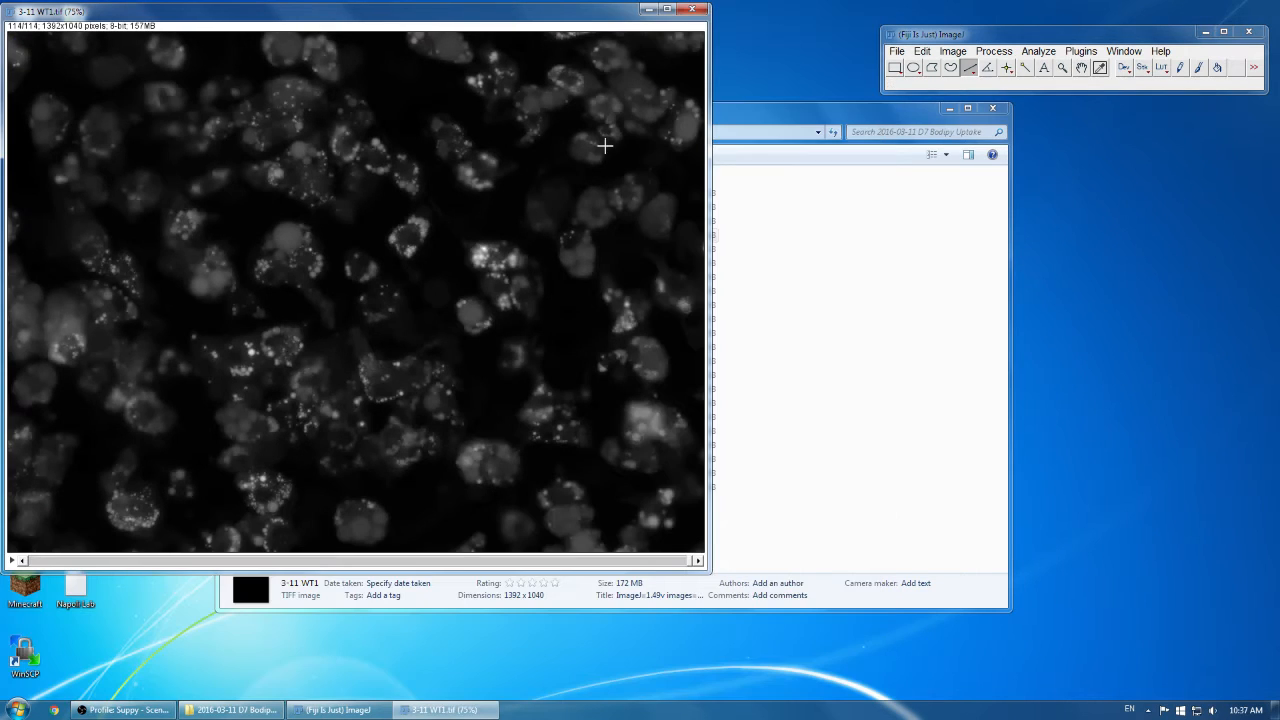
{"action": "left_click", "coordinate": [668, 10]}
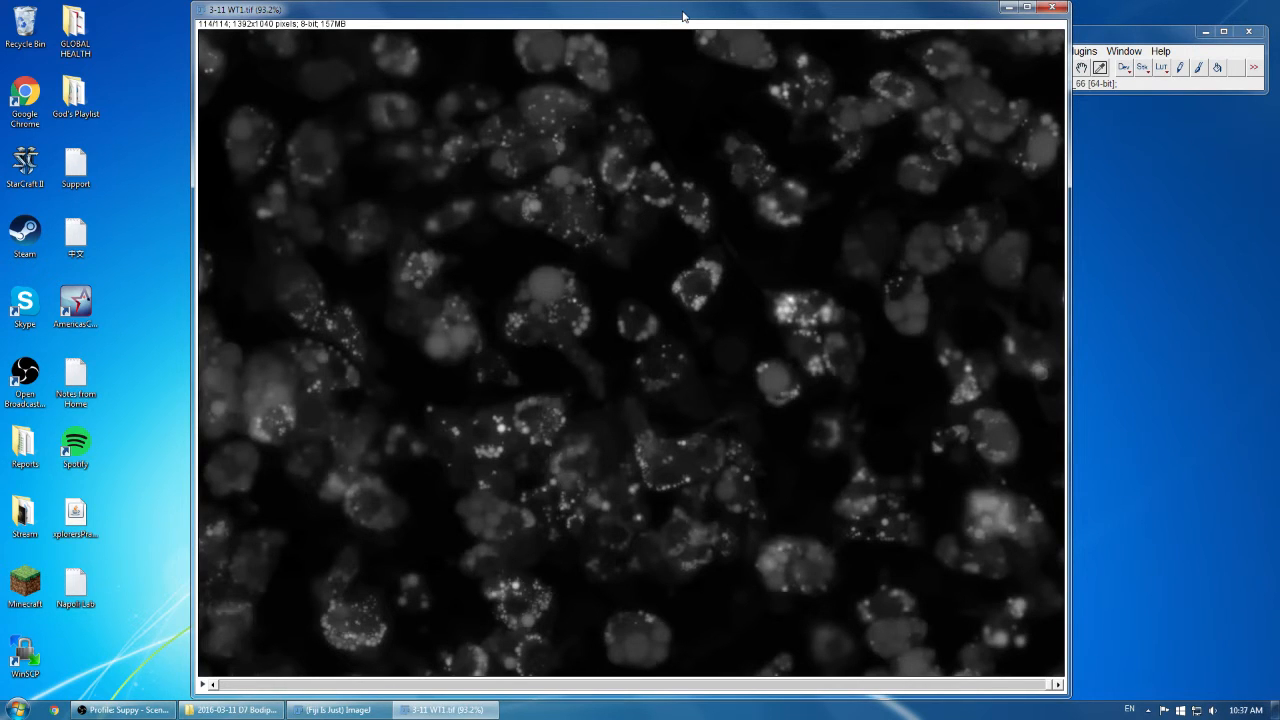
{"action": "left_click_drag", "start_coordinate": [686, 14], "coordinate": [496, 20]}
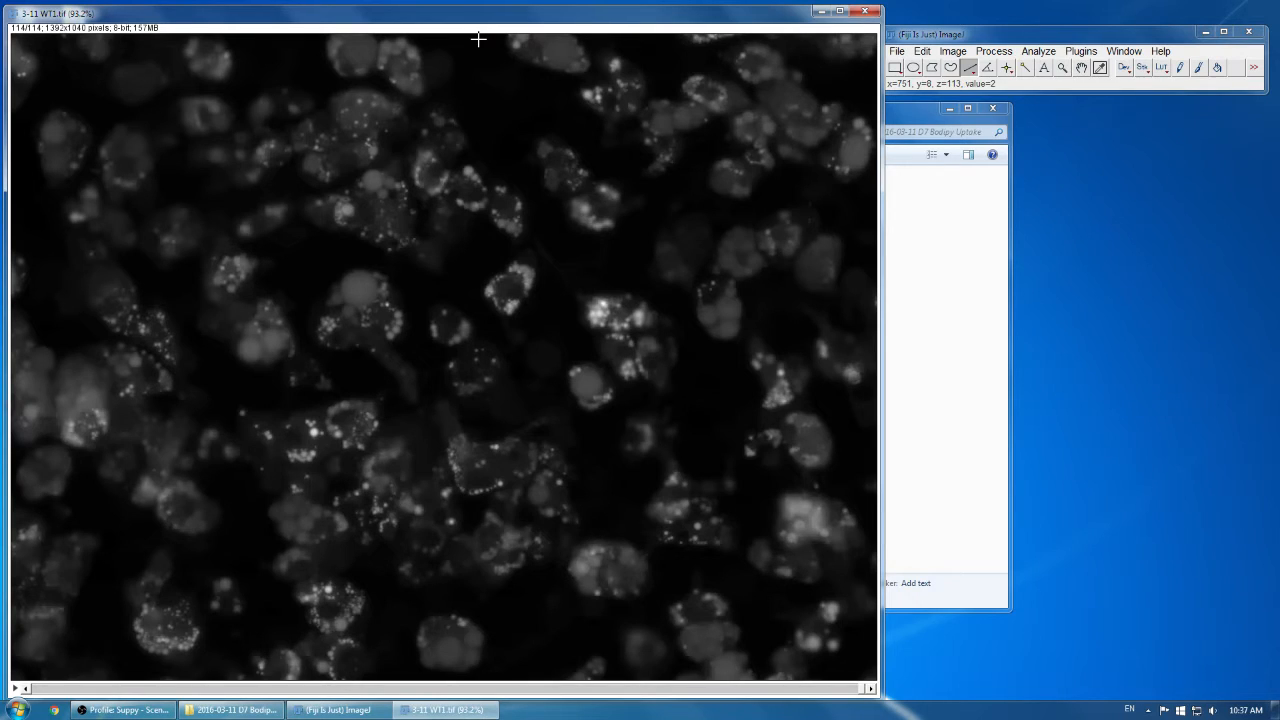
Step: Activate the Oval selection tool and compare the middle frames of the stack with final frame 114
{"action": "left_click", "coordinate": [915, 69]}
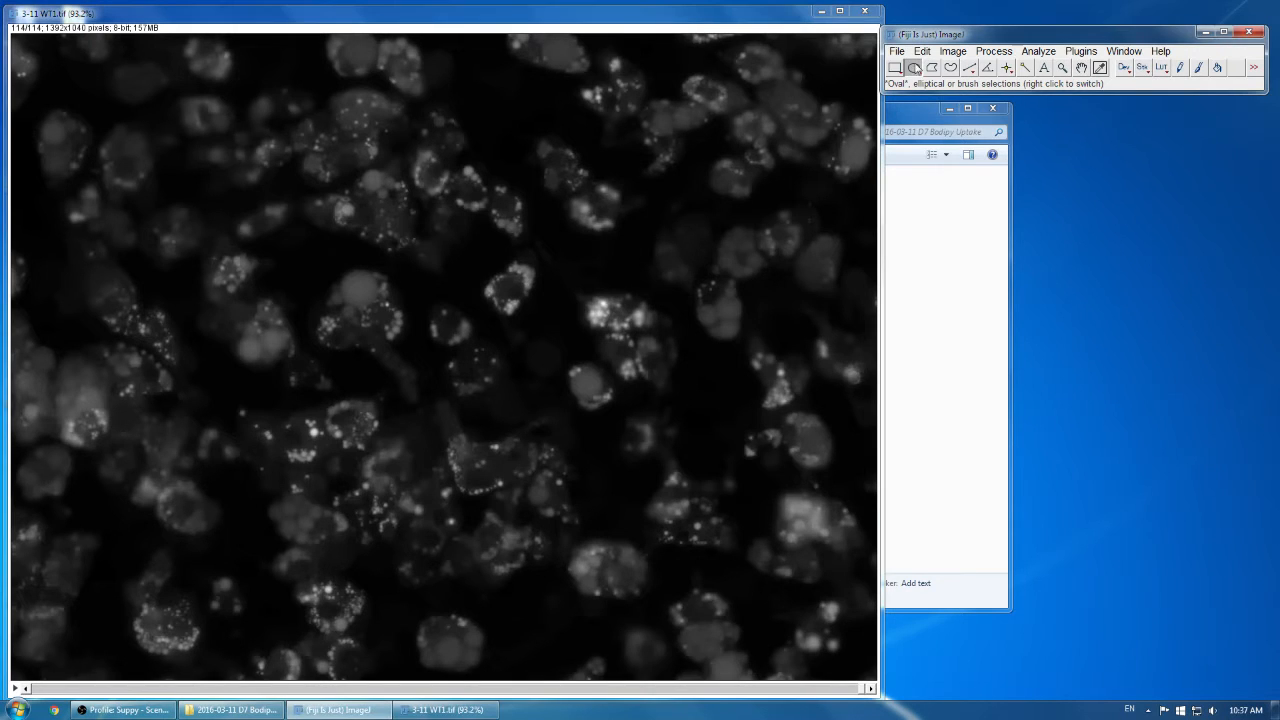
{"action": "scroll", "coordinate": [401, 254], "scroll_direction": "up", "scroll_amount": 1}
{"action": "scroll", "coordinate": [398, 245], "scroll_direction": "up", "scroll_amount": 20}
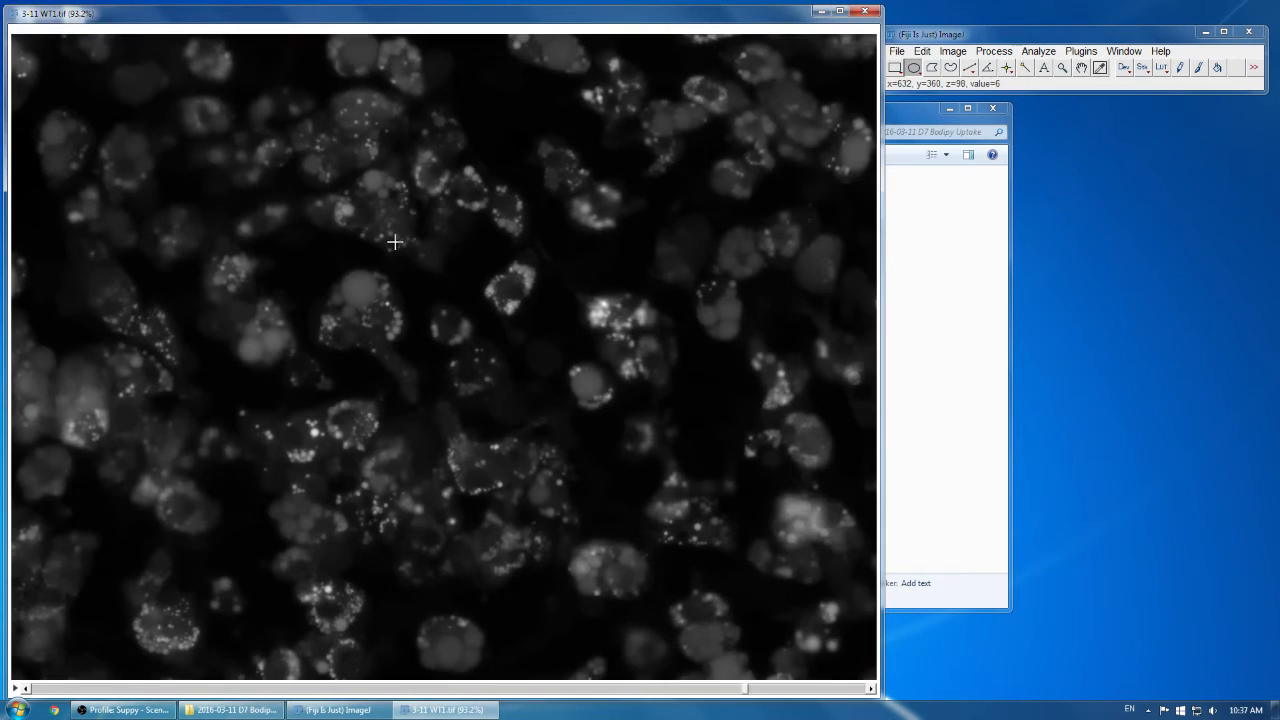
{"action": "scroll", "coordinate": [396, 228], "scroll_direction": "up", "scroll_amount": 20}
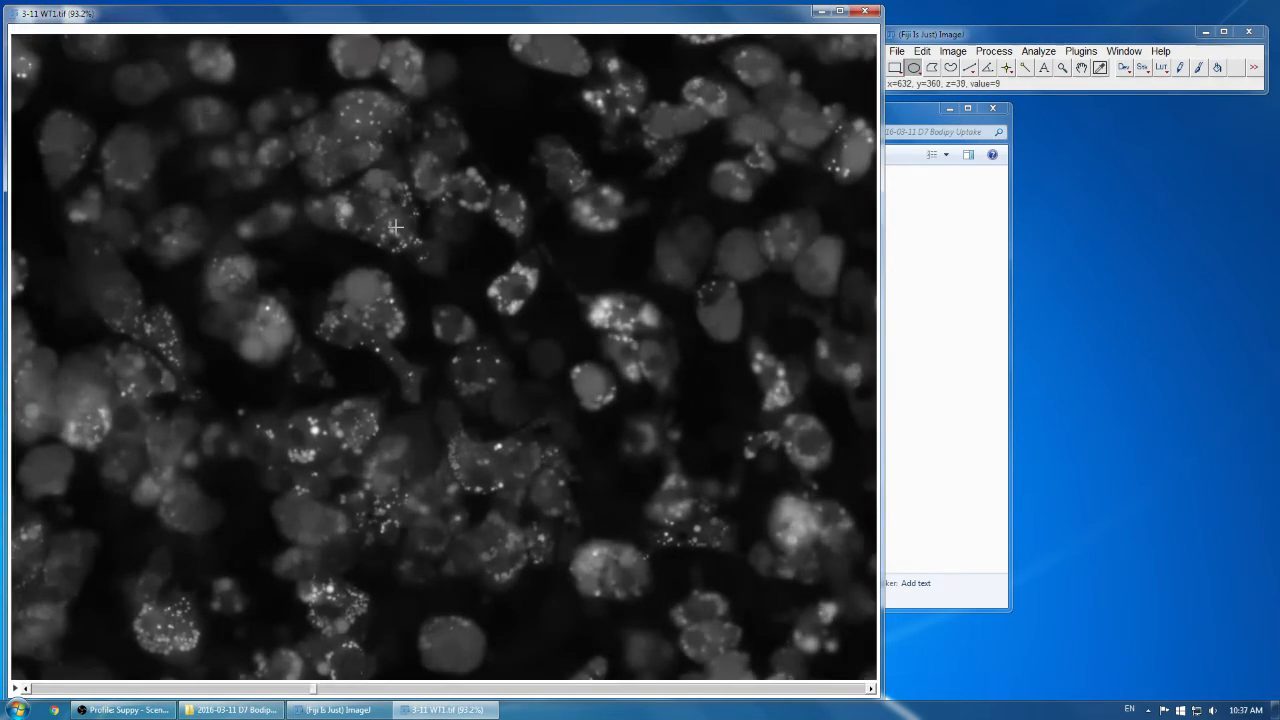
{"action": "scroll", "coordinate": [396, 228], "scroll_direction": "down", "scroll_amount": 20}
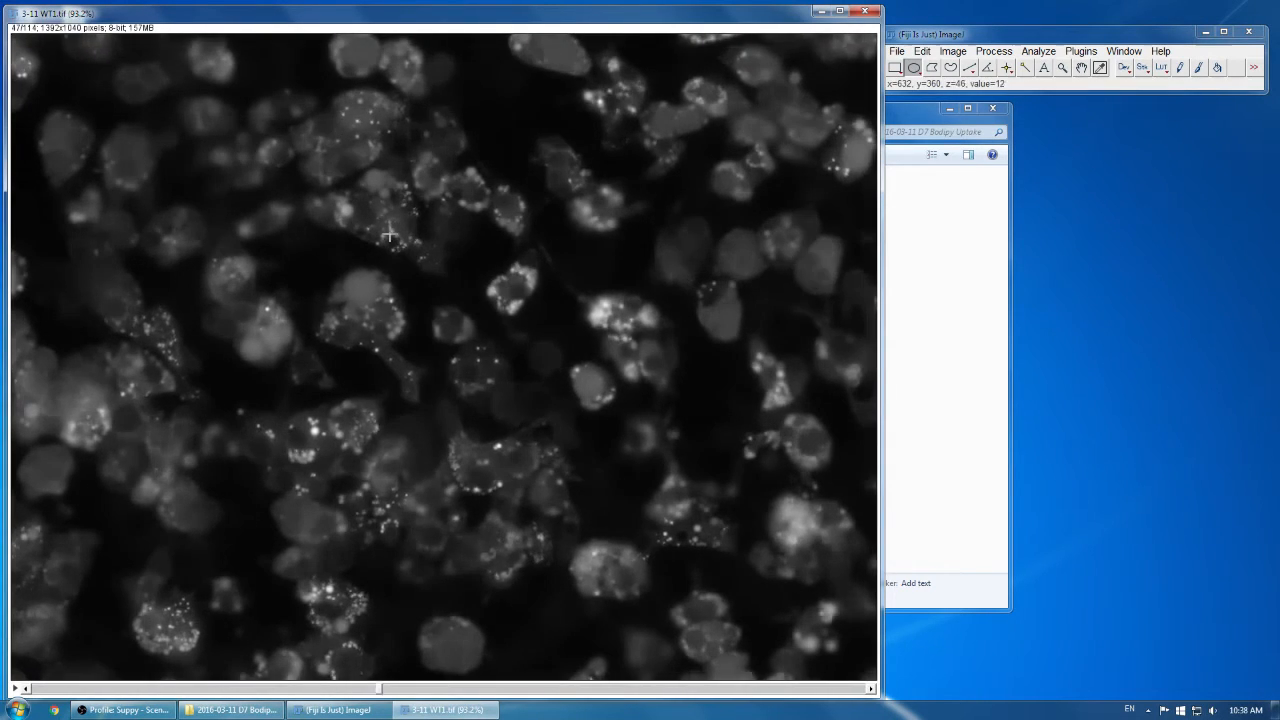
{"action": "scroll", "coordinate": [305, 512], "scroll_direction": "down", "scroll_amount": 20}
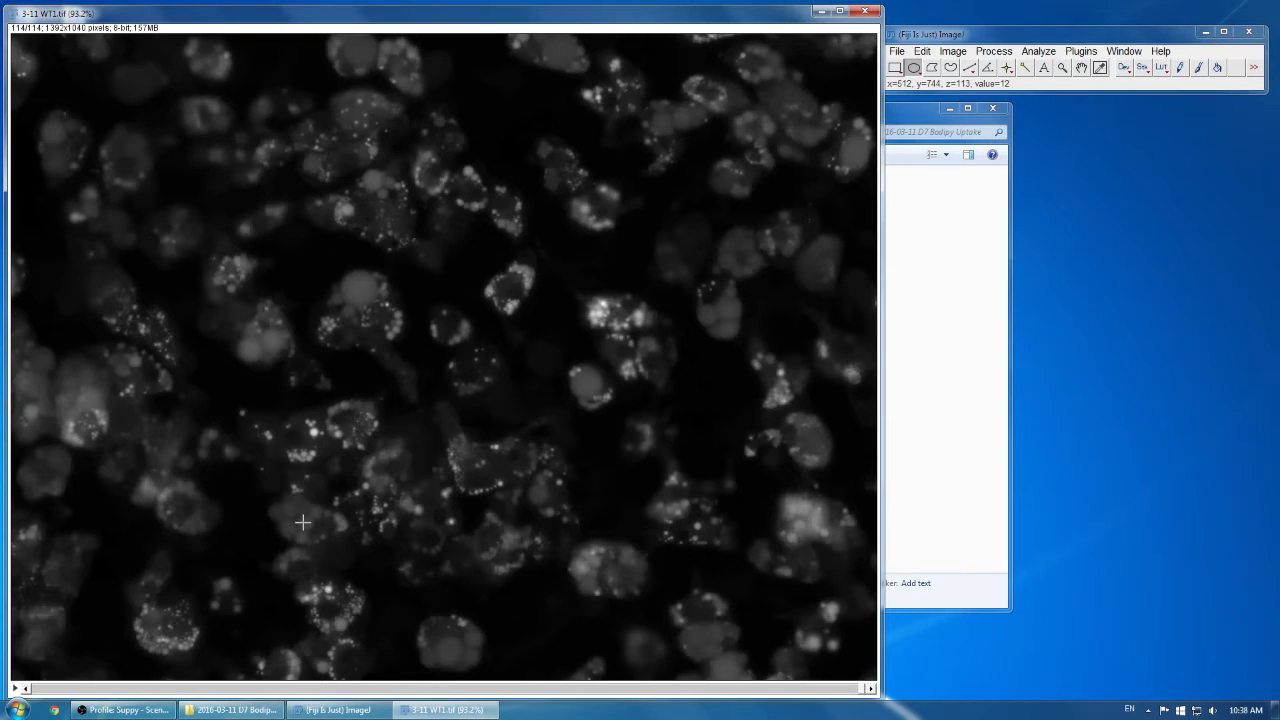
Step: Outline a droplet in the lower-left multi-droplet cell on frame 114, add it to the ROI Manager, and enable Show All
{"action": "left_click_drag", "start_coordinate": [303, 521], "coordinate": [309, 527]}
{"action": "left_click_drag", "start_coordinate": [290, 510], "coordinate": [314, 530]}
{"action": "left_click", "coordinate": [314, 531]}
{"action": "left_click_drag", "start_coordinate": [301, 520], "coordinate": [308, 525]}
{"action": "scroll", "coordinate": [308, 522], "scroll_direction": "up", "scroll_amount": 4}
{"action": "scroll", "coordinate": [308, 522], "scroll_direction": "down", "scroll_amount": 4}
{"action": "left_click_drag", "start_coordinate": [302, 521], "coordinate": [308, 526]}
{"action": "key", "text": "t"}
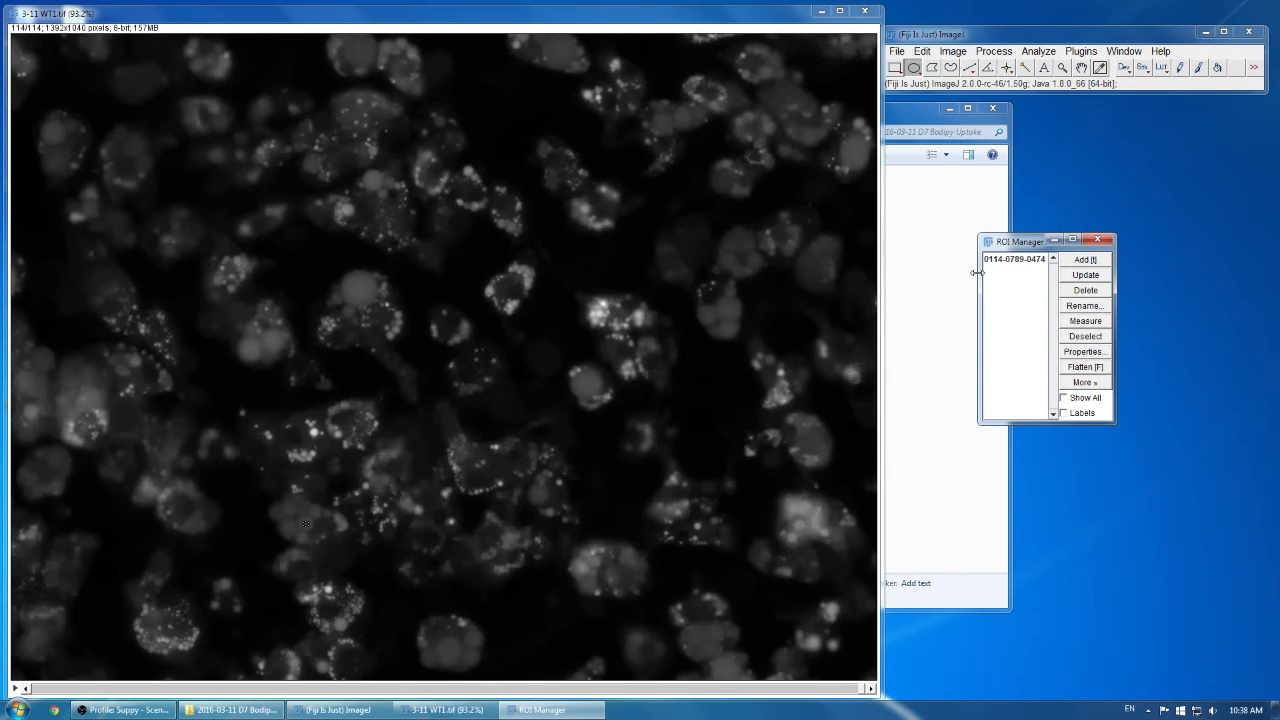
{"action": "left_click", "coordinate": [474, 429]}
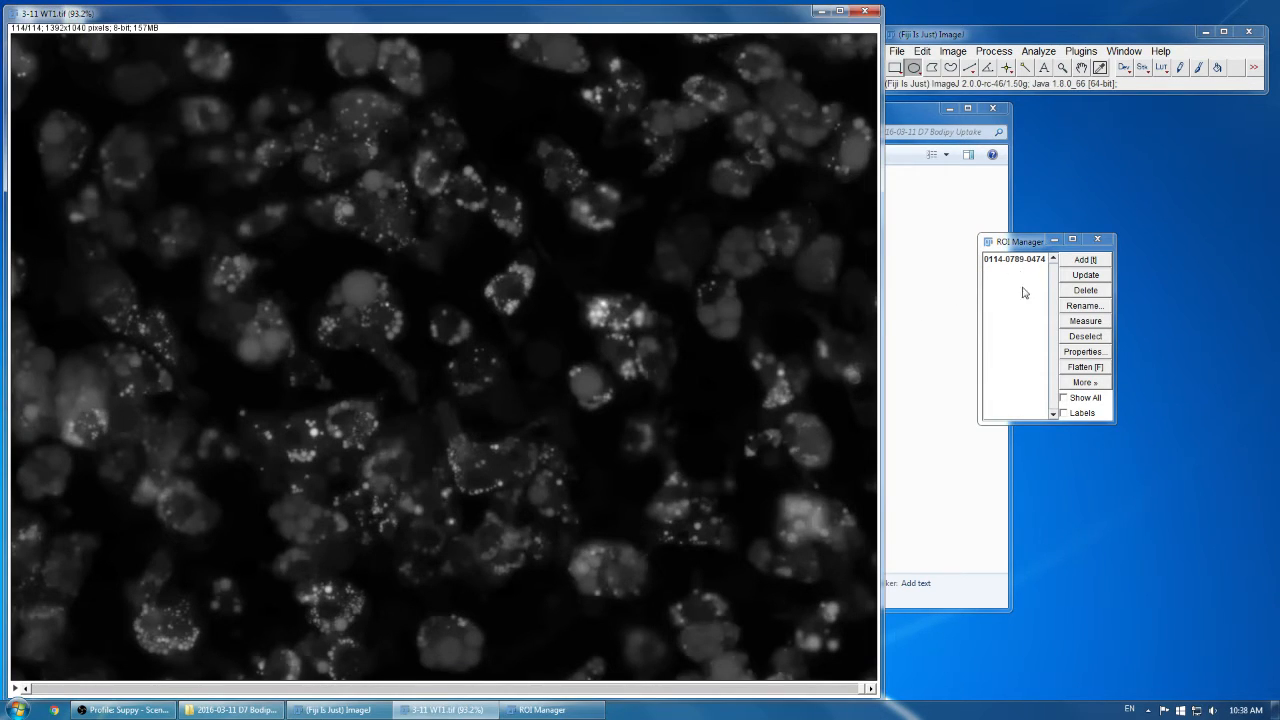
{"action": "left_click", "coordinate": [1083, 401]}
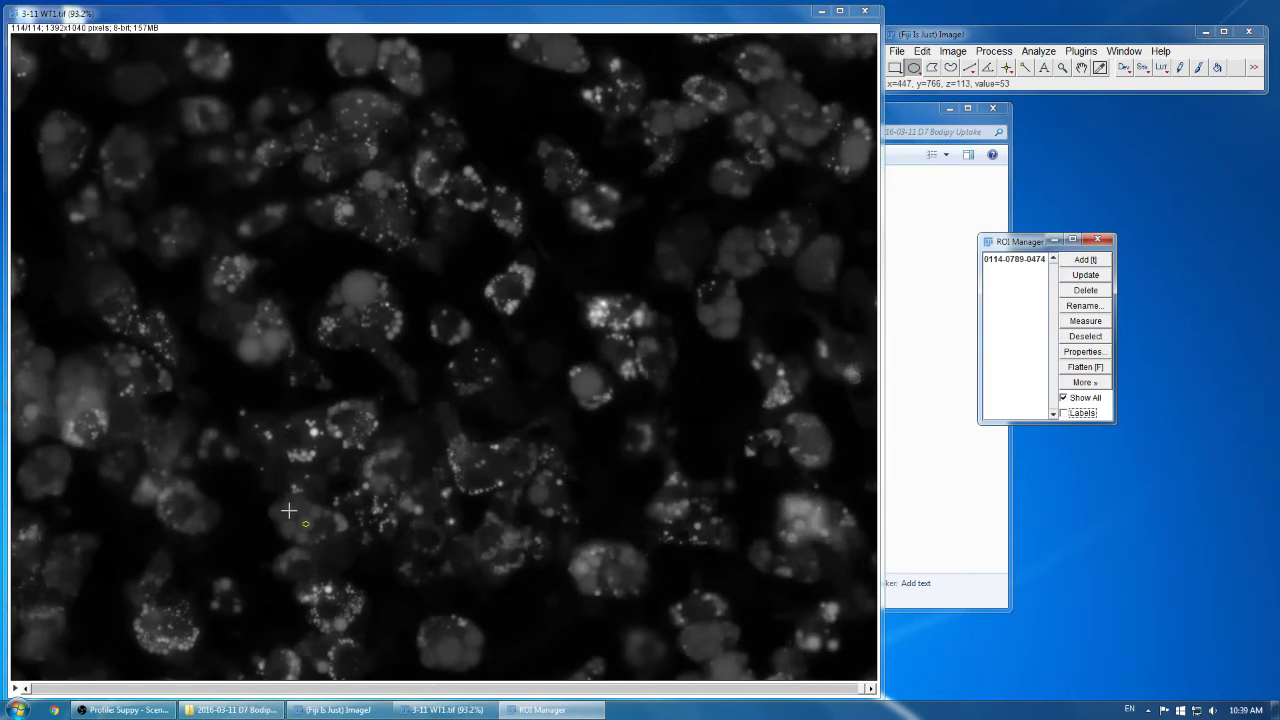
Step: Outline five more droplets in the same cell with ovals about 5 to 10 pixels across, adding each to the ROI Manager
{"action": "left_click", "coordinate": [286, 508]}
{"action": "left_click_drag", "start_coordinate": [286, 508], "coordinate": [291, 511]}
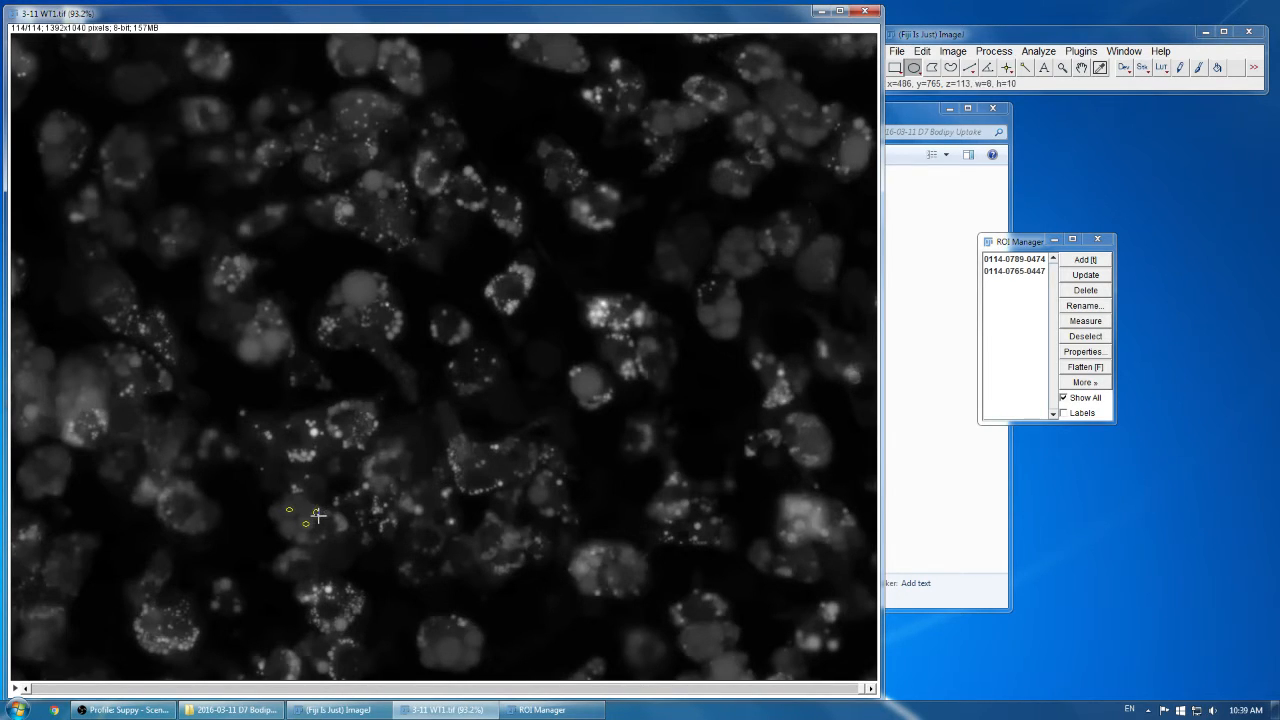
{"action": "key", "text": "t"}
{"action": "key", "text": "t"}
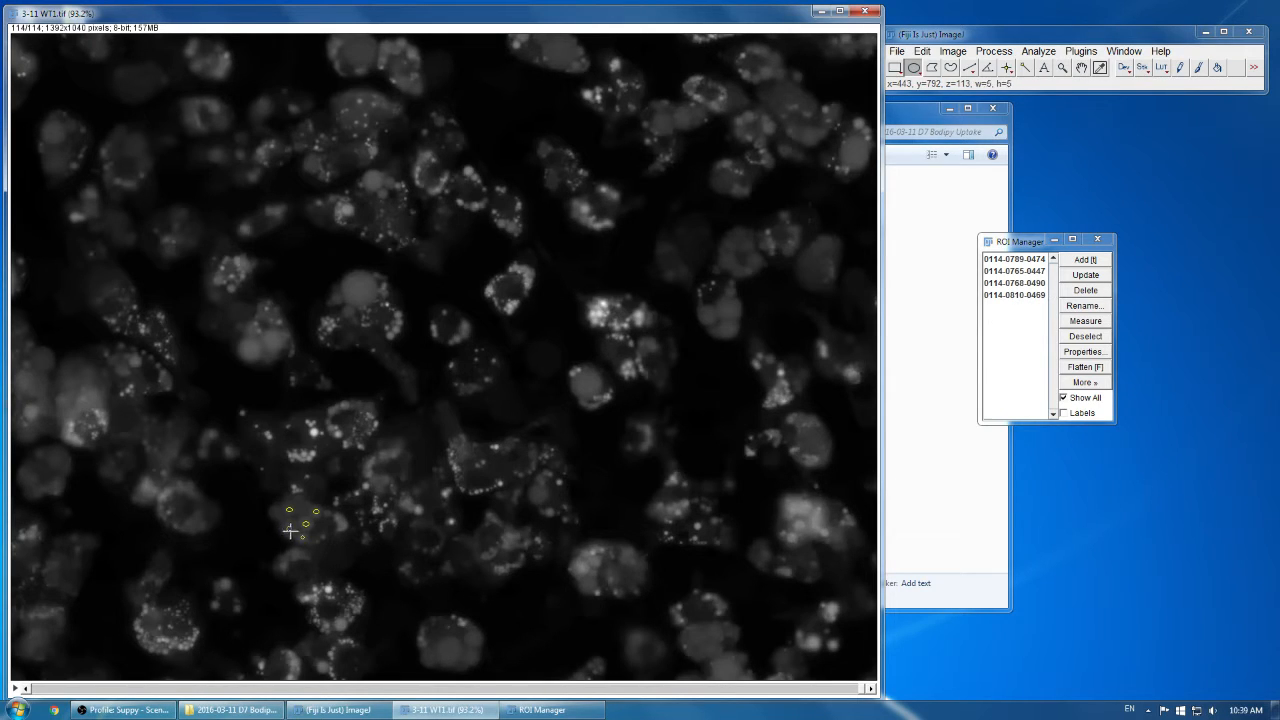
{"action": "key", "text": "t"}
{"action": "key", "text": "t"}
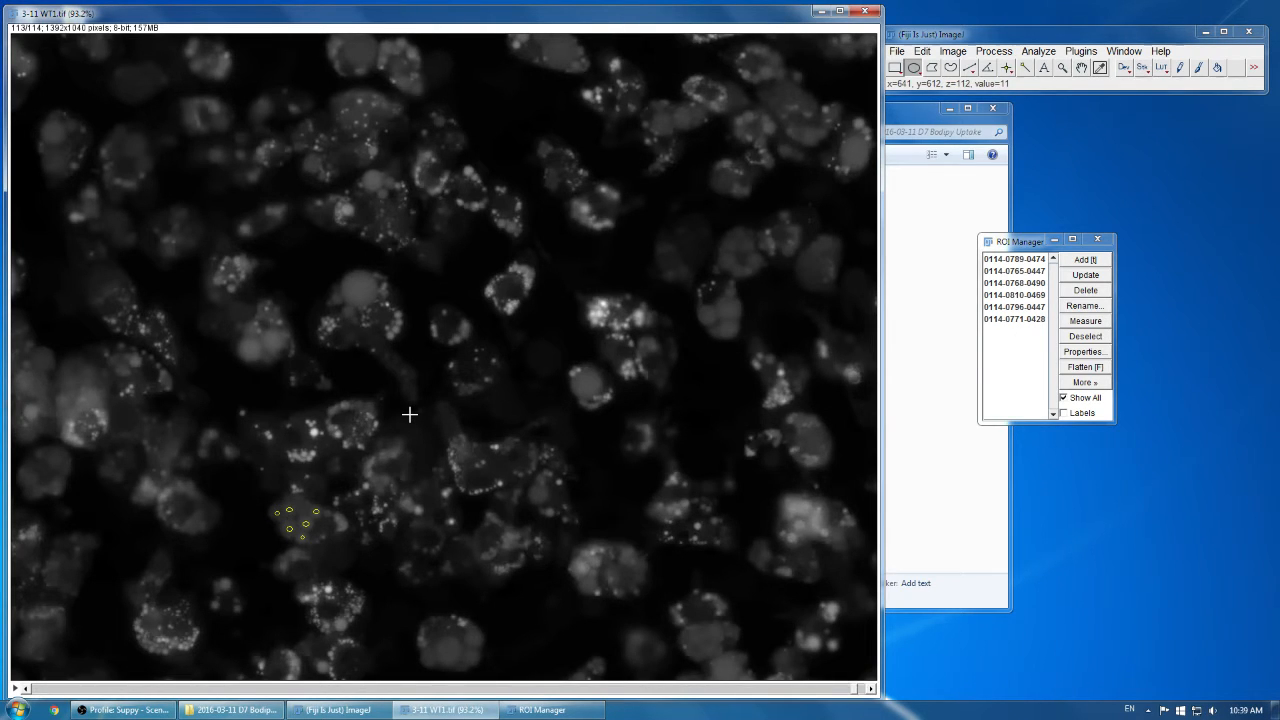
Step: Step backward through the stack from frame 113 to frame 17 to compare the six marked ROIs with the droplets
{"action": "key", "text": "Left"}
{"action": "key", "text": "Left"}
{"action": "key", "text": "Left"}
{"action": "key", "text": "Left"}
{"action": "key", "text": "Left"}
{"action": "key", "text": "Left"}
{"action": "key", "text": "Left"}
{"action": "key", "text": "Left"}
{"action": "key", "text": "Left"}
{"action": "key", "text": "Left"}
{"action": "key", "text": "Left"}
{"action": "key", "text": "Left"}
{"action": "key", "text": "Left"}
{"action": "key", "text": "Left"}
{"action": "key", "text": "Left"}
{"action": "key", "text": "Left"}
{"action": "key", "text": "Left"}
{"action": "key", "text": "Left"}
{"action": "key", "text": "Left"}
{"action": "key", "text": "Left"}
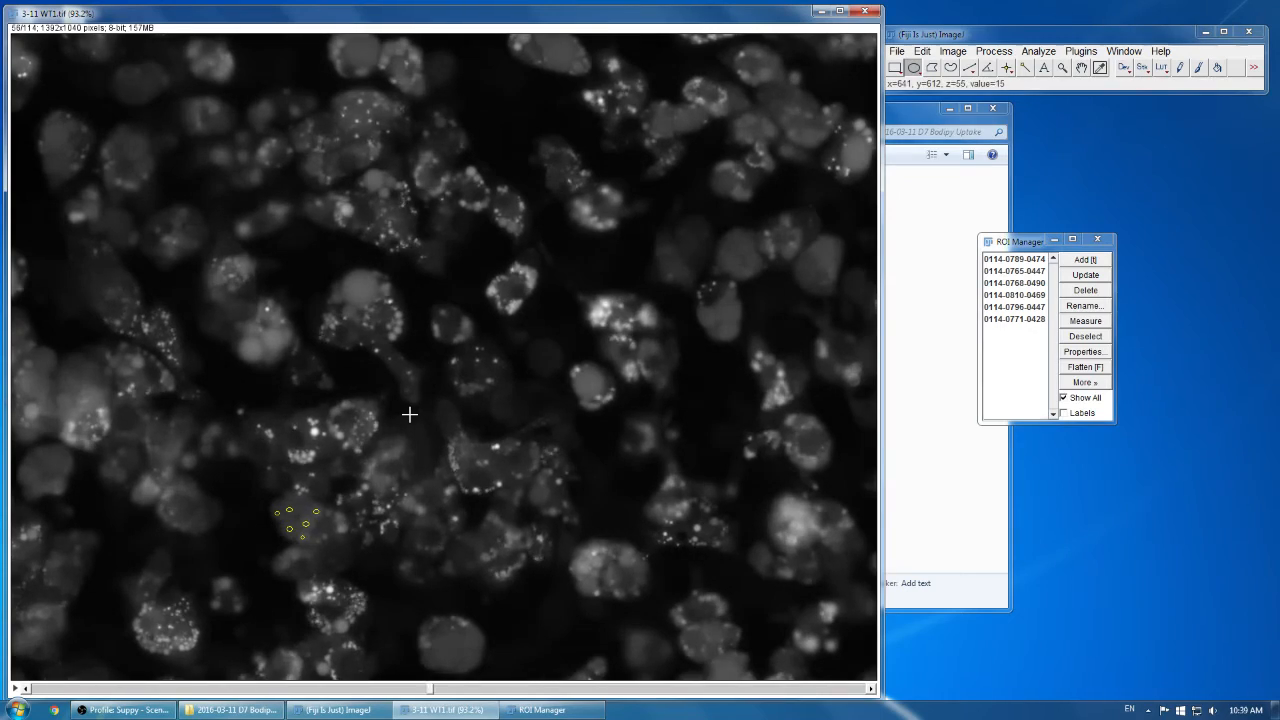
{"action": "key", "text": "Left"}
{"action": "key", "text": "Left"}
{"action": "key", "text": "Left"}
{"action": "key", "text": "Left"}
{"action": "key", "text": "Left"}
{"action": "key", "text": "Left"}
{"action": "key", "text": "Left"}
{"action": "key", "text": "Left"}
{"action": "key", "text": "Left"}
{"action": "key", "text": "Left"}
{"action": "key", "text": "Left"}
{"action": "key", "text": "Left"}
{"action": "key", "text": "Left"}
{"action": "key", "text": "Left"}
{"action": "key", "text": "Left"}
{"action": "key", "text": "Left"}
{"action": "key", "text": "Left"}
{"action": "key", "text": "Left"}
{"action": "key", "text": "Left"}
{"action": "key", "text": "Left"}
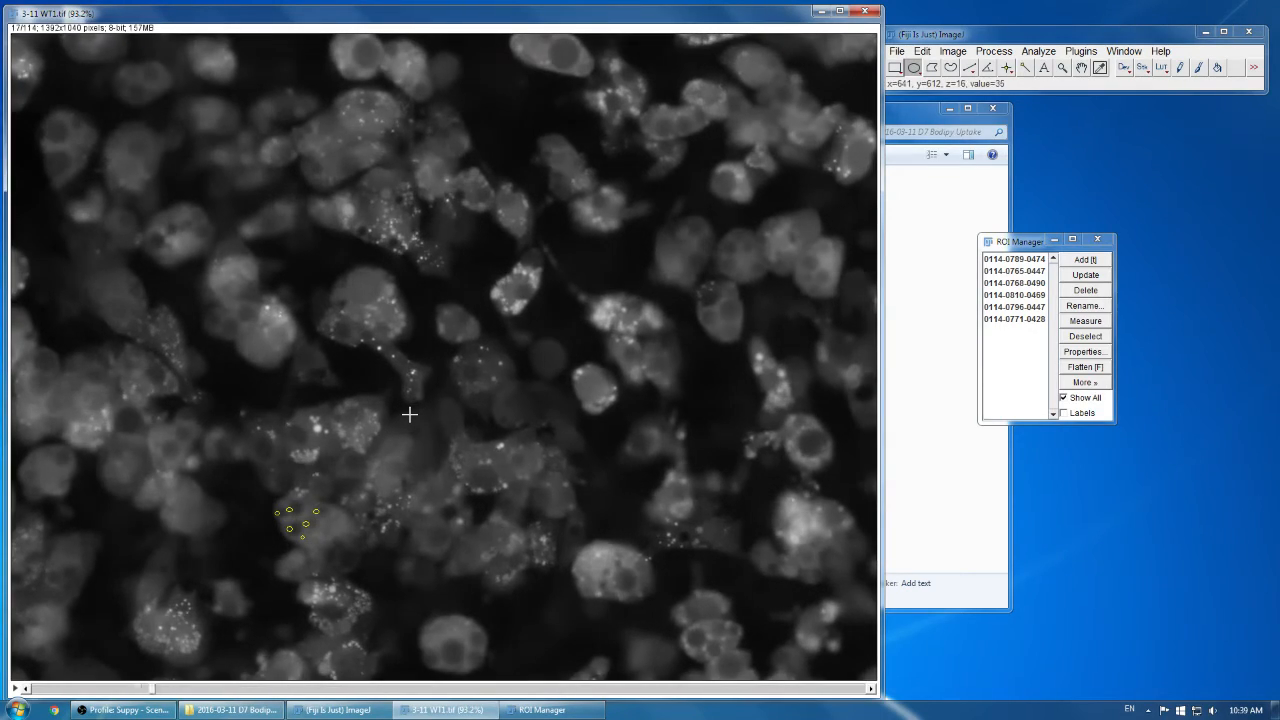
Step: Review the marked cell's droplet movement by advancing to about frame 76 and returning to about frame 18
{"action": "key", "text": "Right"}
{"action": "key", "text": "Right"}
{"action": "key", "text": "Right"}
{"action": "key", "text": "Right"}
{"action": "key", "text": "Right"}
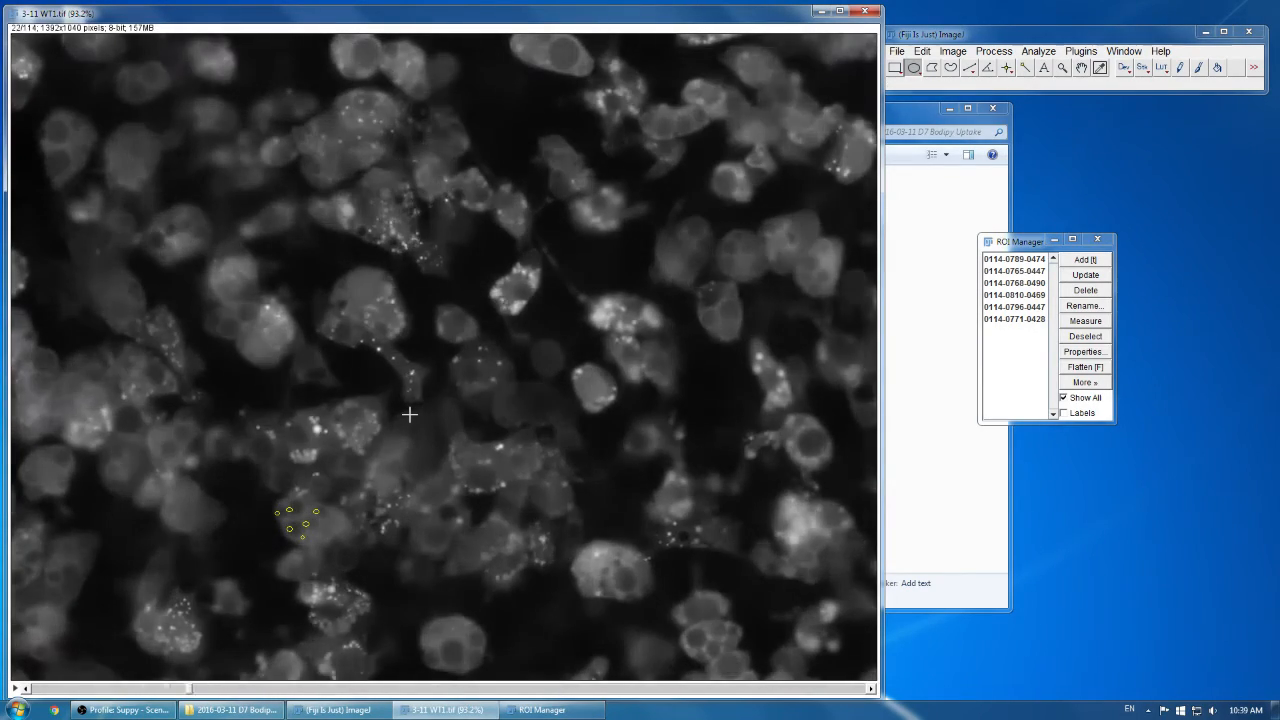
{"action": "key", "text": "Right"}
{"action": "key", "text": "Right"}
{"action": "key", "text": "Right"}
{"action": "key", "text": "Right"}
{"action": "key", "text": "Right"}
{"action": "key", "text": "Right"}
{"action": "key", "text": "Right"}
{"action": "key", "text": "Right"}
{"action": "key", "text": "Right"}
{"action": "key", "text": "Right"}
{"action": "key", "text": "Right"}
{"action": "key", "text": "Right"}
{"action": "key", "text": "Right"}
{"action": "key", "text": "Right"}
{"action": "key", "text": "Right"}
{"action": "key", "text": "Right"}
{"action": "key", "text": "Right"}
{"action": "key", "text": "Right"}
{"action": "key", "text": "Right"}
{"action": "key", "text": "Right"}
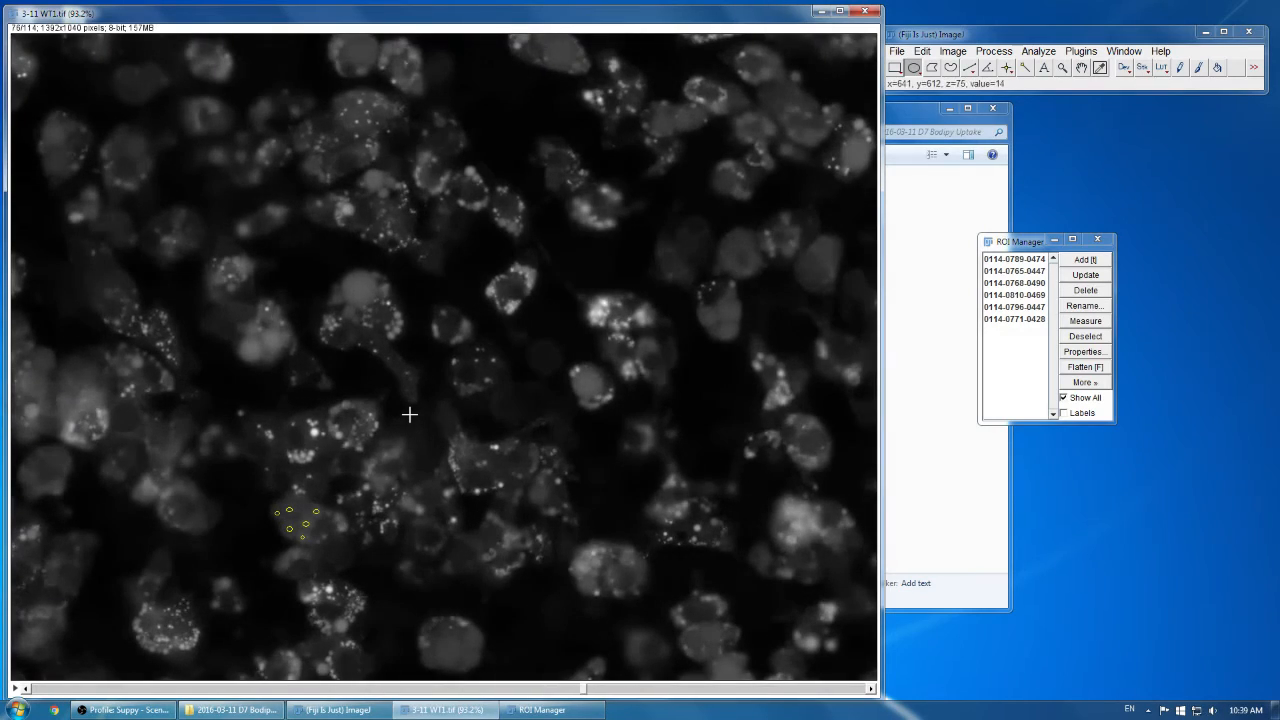
{"action": "key", "text": "Left"}
{"action": "key", "text": "Left"}
{"action": "key", "text": "Left"}
{"action": "key", "text": "Left"}
{"action": "key", "text": "Left"}
{"action": "key", "text": "Left"}
{"action": "key", "text": "Left"}
{"action": "key", "text": "Left"}
{"action": "key", "text": "Left"}
{"action": "key", "text": "Left"}
{"action": "key", "text": "Left"}
{"action": "key", "text": "Left"}
{"action": "key", "text": "Left"}
{"action": "key", "text": "Left"}
{"action": "key", "text": "Left"}
{"action": "key", "text": "Left"}
{"action": "key", "text": "Left"}
{"action": "key", "text": "Left"}
{"action": "key", "text": "Left"}
{"action": "key", "text": "Left"}
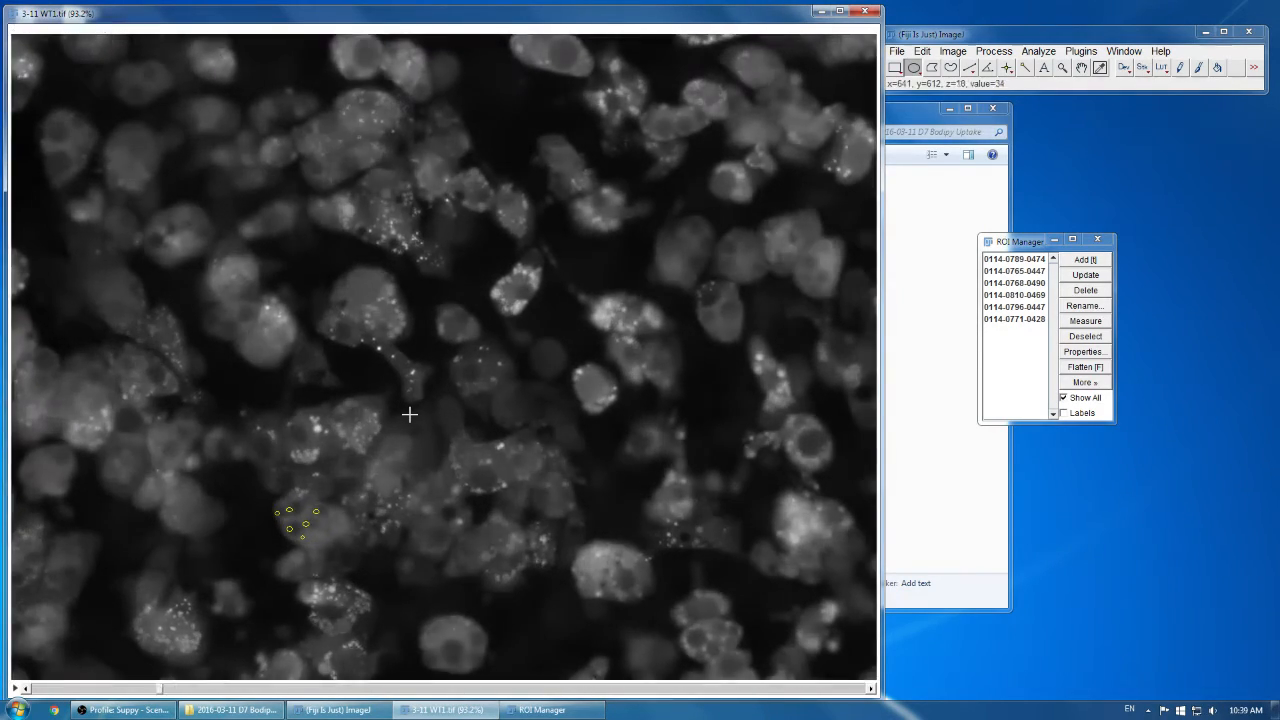
Step: Compare the ROI outlines with the droplets in the early frames, going back to frame 3, forward to frame 20, and back to frame 8
{"action": "key", "text": "Left"}
{"action": "key", "text": "Left"}
{"action": "key", "text": "Left"}
{"action": "key", "text": "Left"}
{"action": "key", "text": "Left"}
{"action": "key", "text": "Left"}
{"action": "key", "text": "Left"}
{"action": "key", "text": "Left"}
{"action": "key", "text": "Left"}
{"action": "key", "text": "Left"}
{"action": "key", "text": "Left"}
{"action": "key", "text": "Left"}
{"action": "key", "text": "Left"}
{"action": "key", "text": "Left"}
{"action": "key", "text": "Left"}
{"action": "key", "text": "Left"}
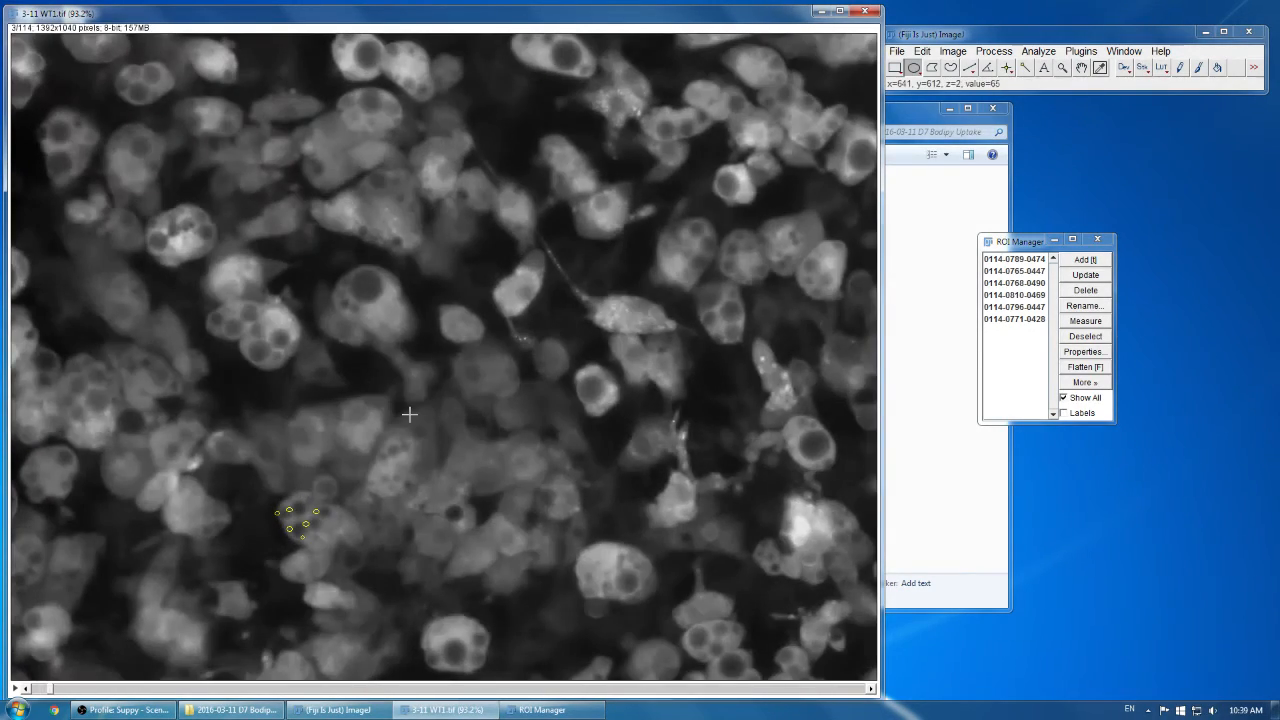
{"action": "key", "text": "Right"}
{"action": "key", "text": "Right"}
{"action": "key", "text": "Right"}
{"action": "key", "text": "Right"}
{"action": "key", "text": "Right"}
{"action": "key", "text": "Right"}
{"action": "key", "text": "Right"}
{"action": "key", "text": "Right"}
{"action": "key", "text": "Right"}
{"action": "key", "text": "Right"}
{"action": "key", "text": "Right"}
{"action": "key", "text": "Right"}
{"action": "key", "text": "Right"}
{"action": "key", "text": "Right"}
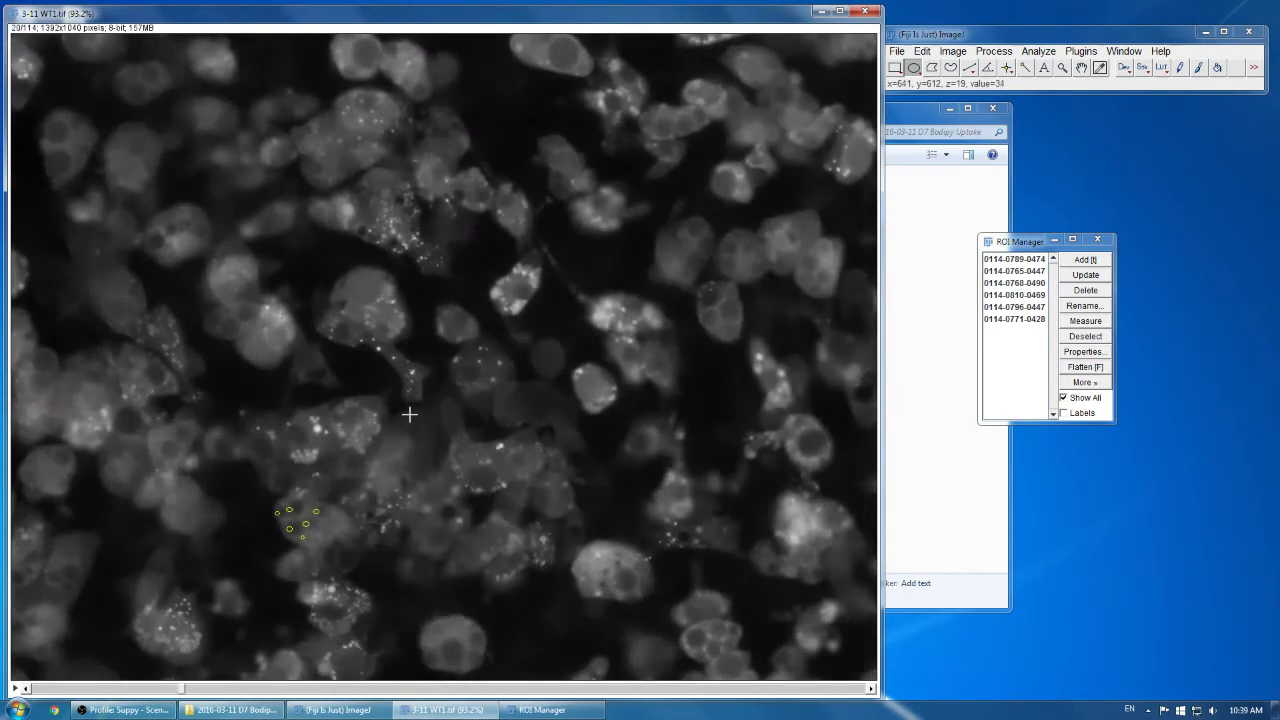
{"action": "key", "text": "Left"}
{"action": "key", "text": "Left"}
{"action": "key", "text": "Left"}
{"action": "key", "text": "Left"}
{"action": "key", "text": "Left"}
{"action": "key", "text": "Left"}
{"action": "key", "text": "Left"}
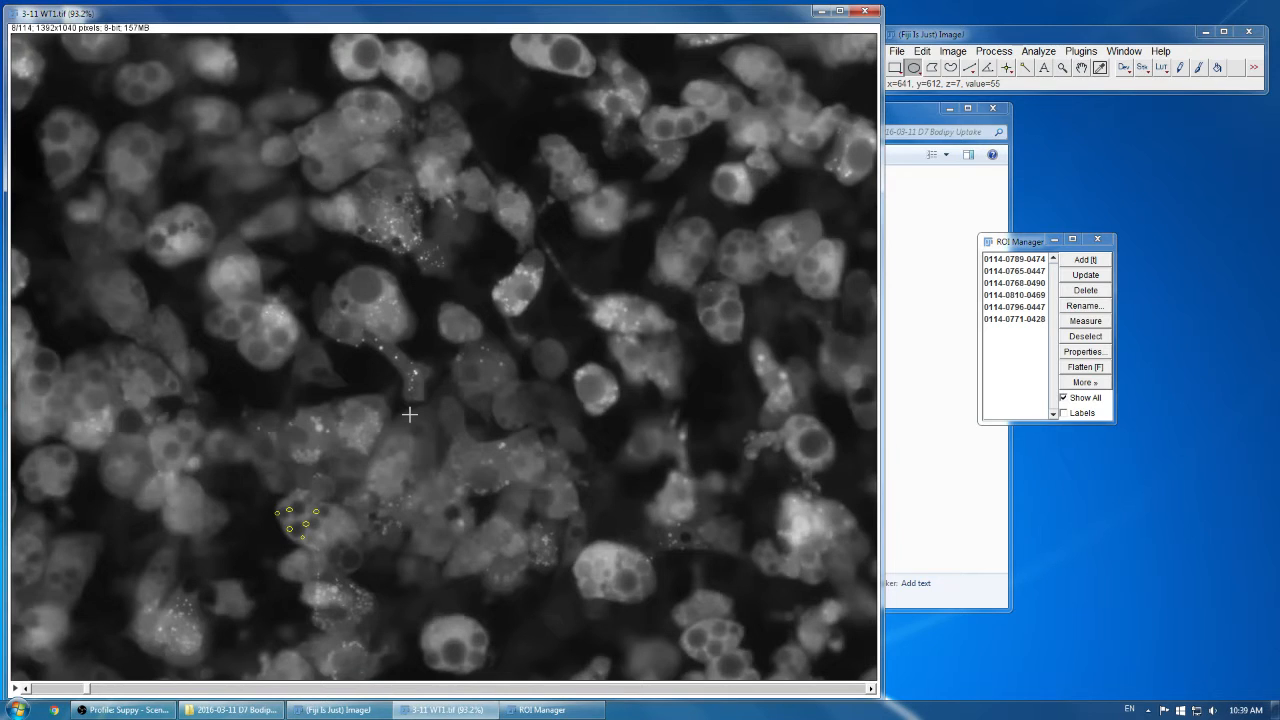
Step: On frame 114, shift the first three listed ROIs, at the cell's centre, upper part and right edge, slightly to the right
{"action": "scroll", "coordinate": [409, 413], "scroll_direction": "down", "scroll_amount": 20}
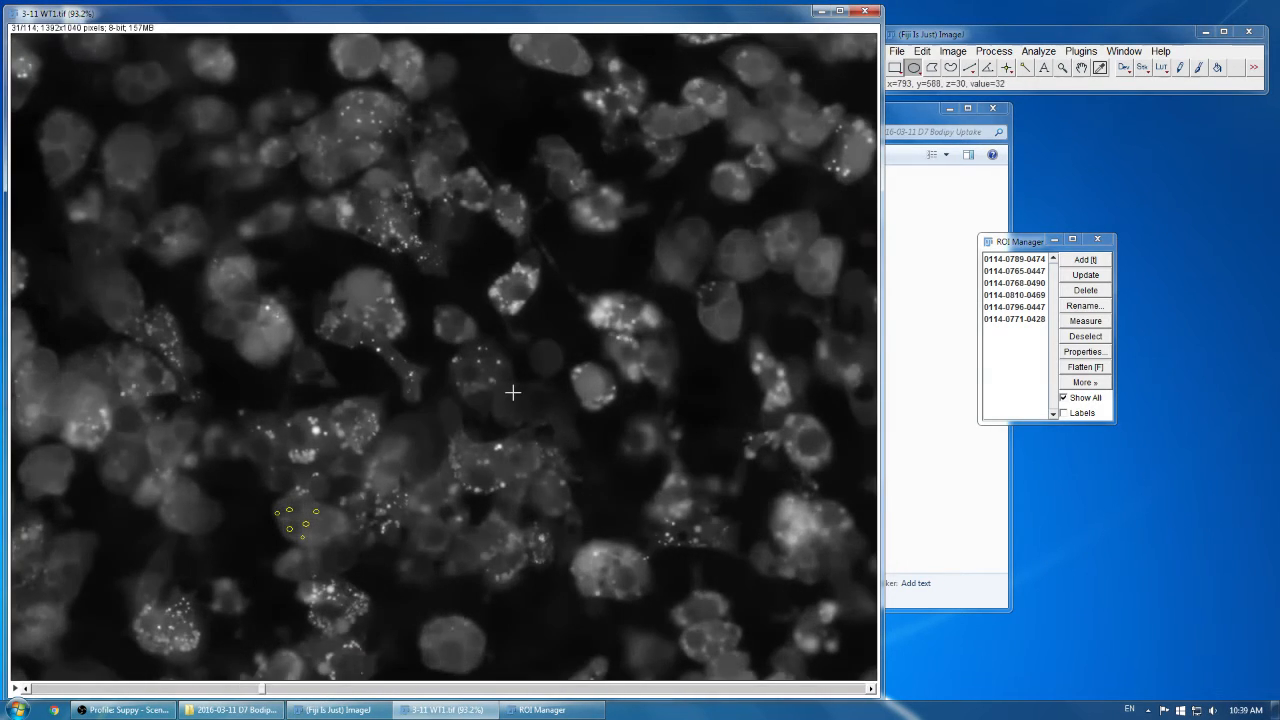
{"action": "left_click", "coordinate": [1014, 259]}
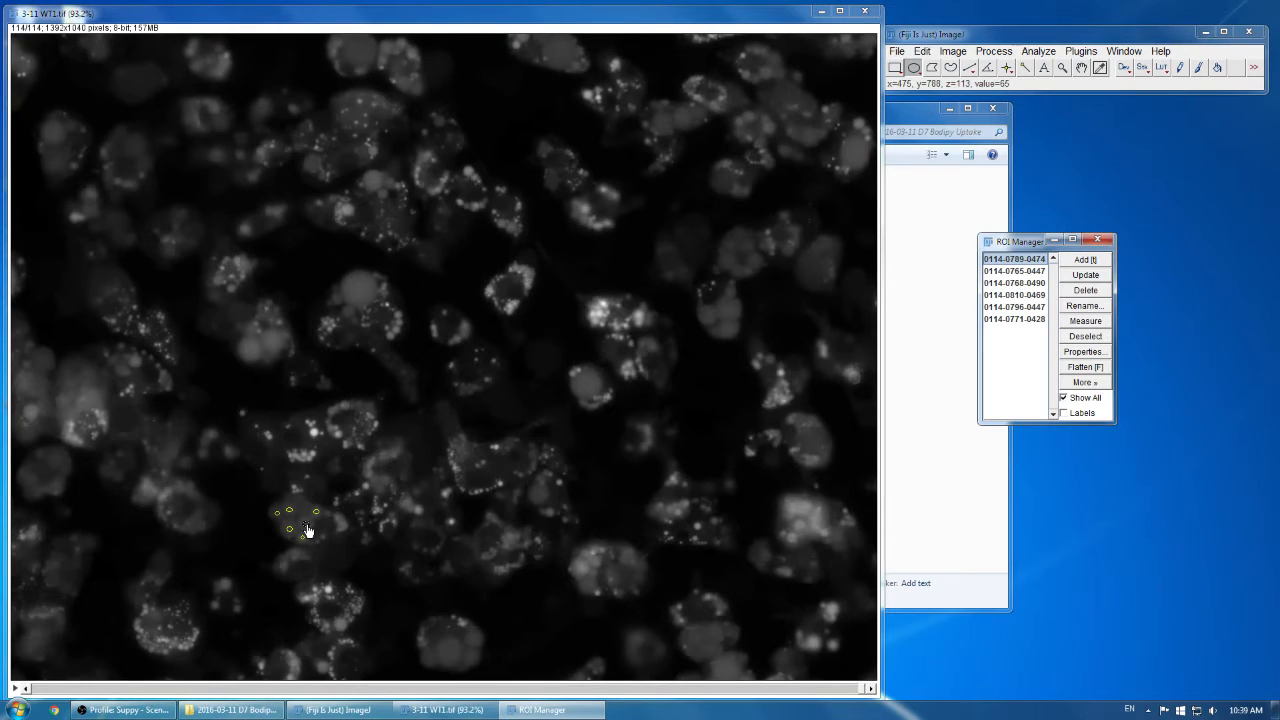
{"action": "scroll", "coordinate": [308, 530], "scroll_direction": "up", "scroll_amount": 5}
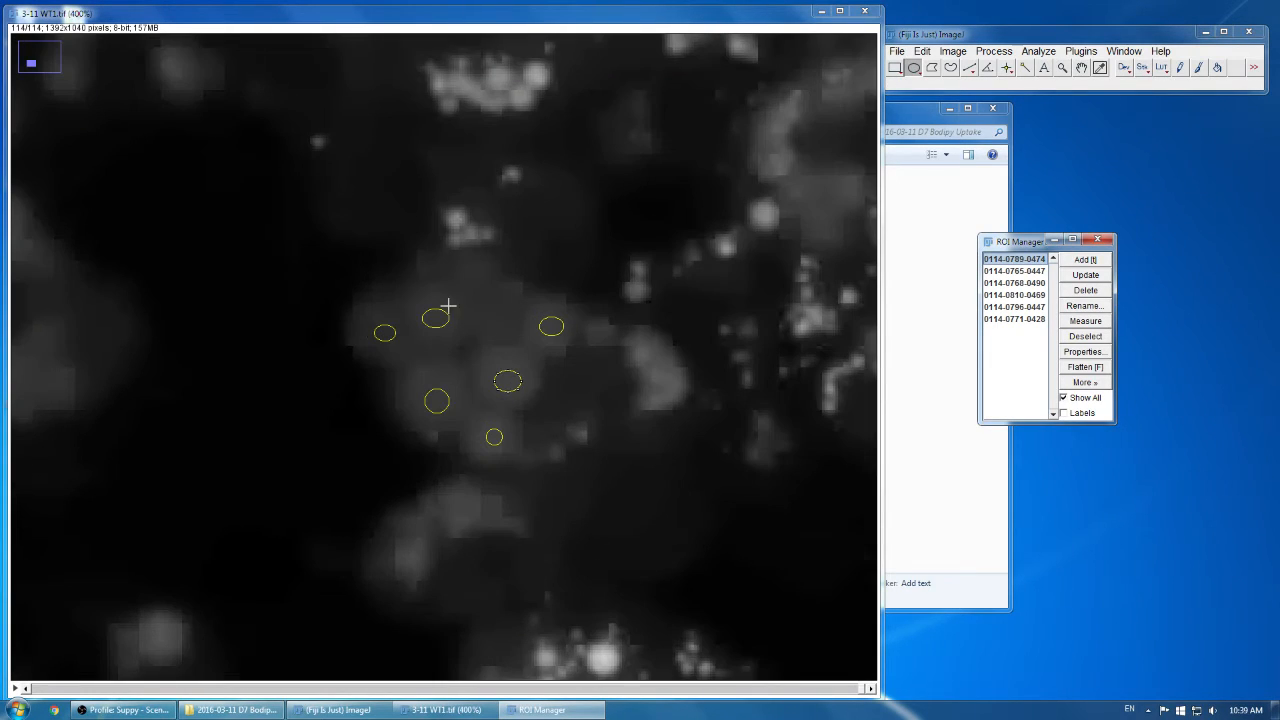
{"action": "left_click_drag", "start_coordinate": [508, 384], "coordinate": [518, 379]}
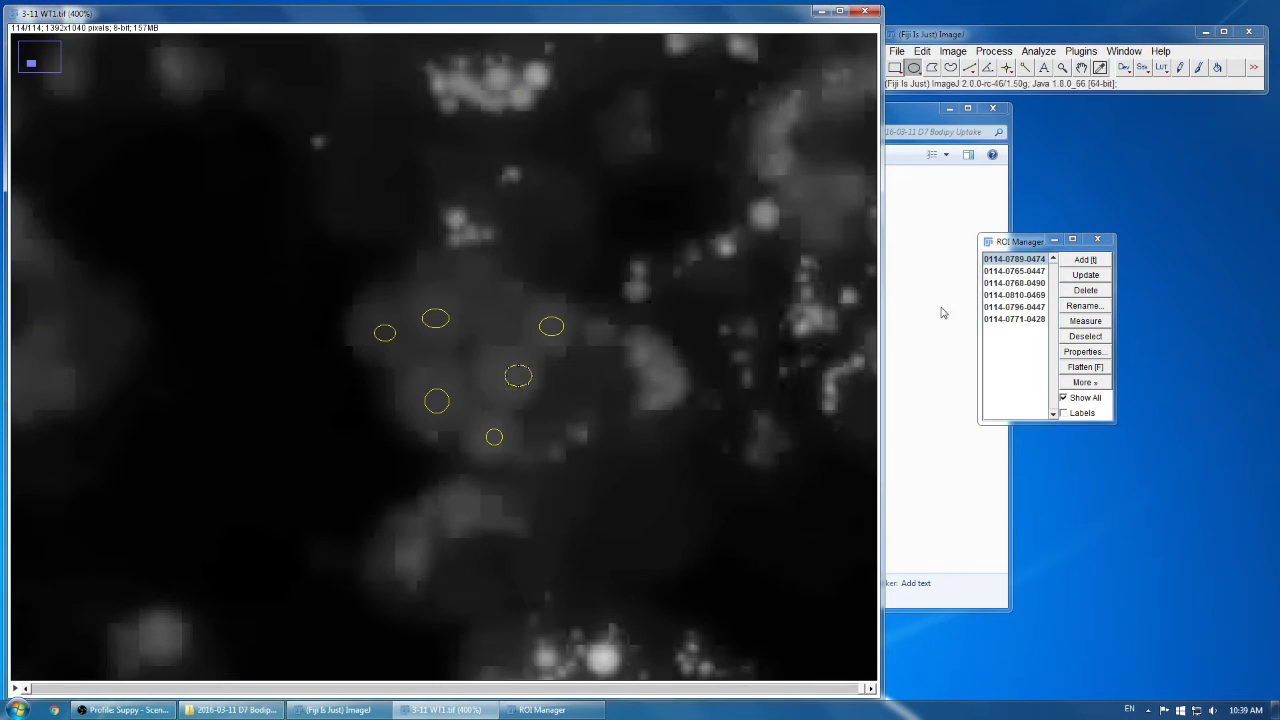
{"action": "left_click", "coordinate": [1013, 273]}
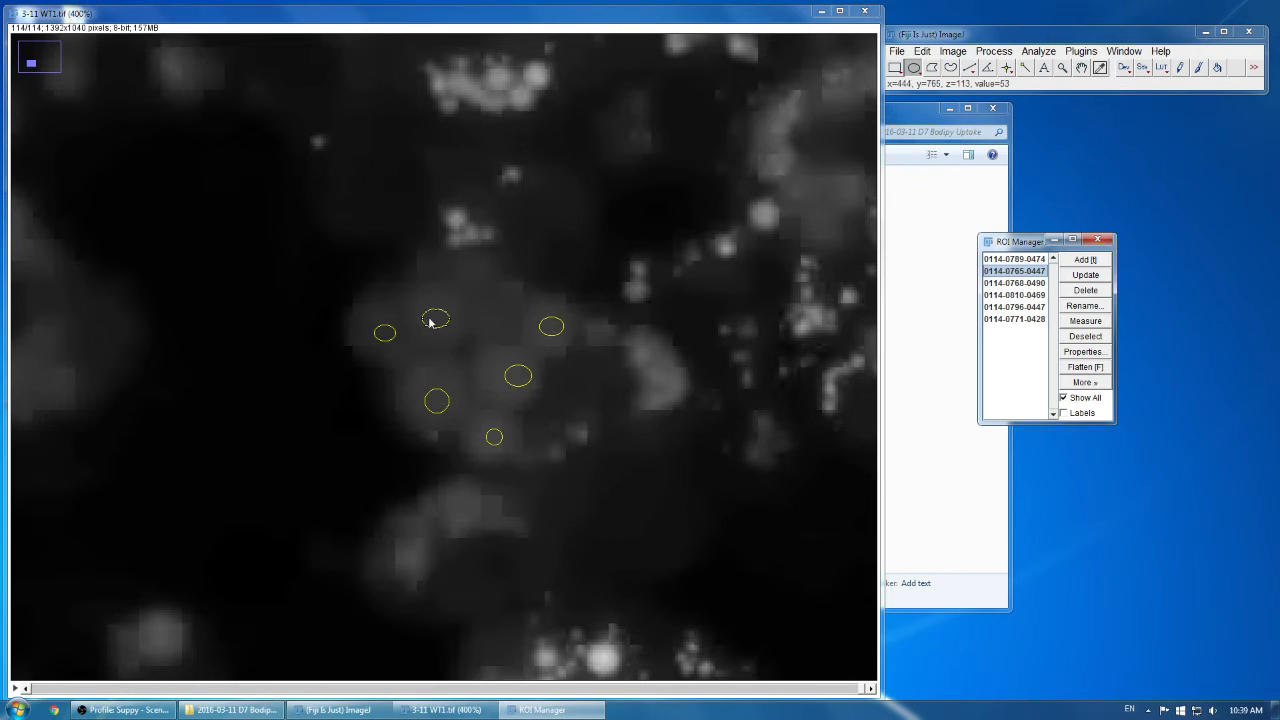
{"action": "left_click_drag", "start_coordinate": [436, 319], "coordinate": [451, 317]}
{"action": "left_click", "coordinate": [1013, 283]}
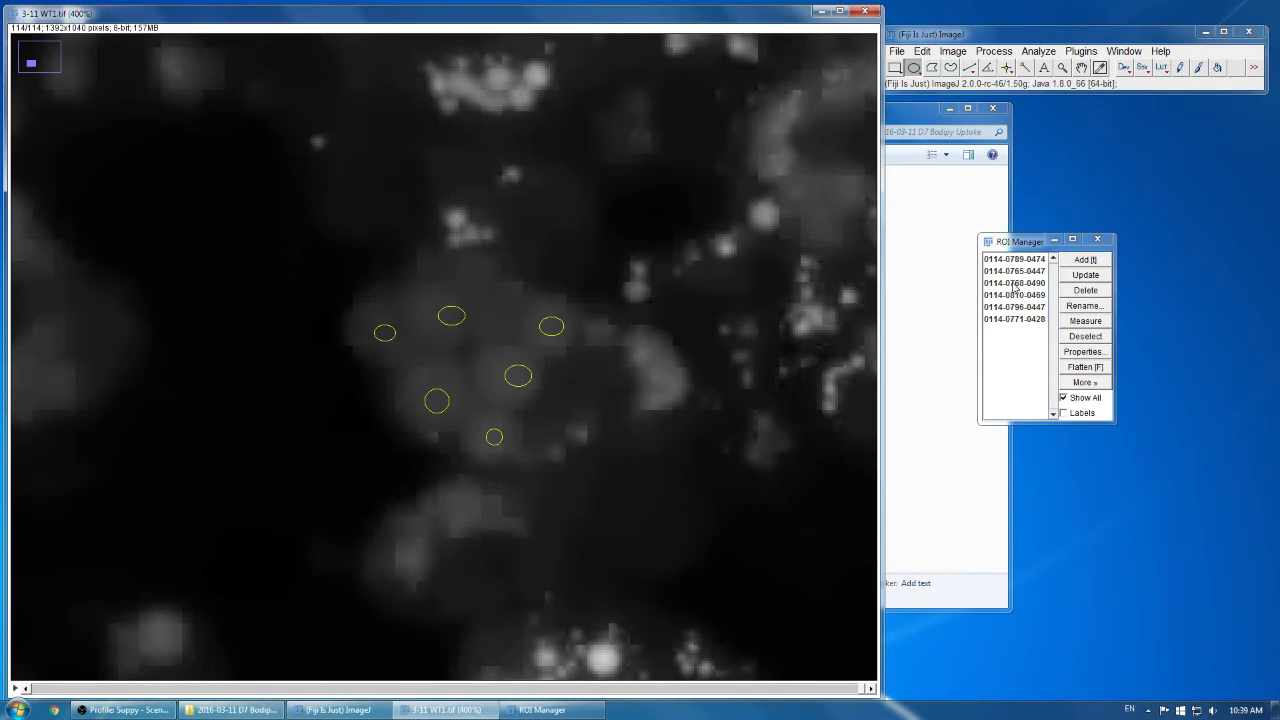
{"action": "left_click_drag", "start_coordinate": [553, 328], "coordinate": [558, 332]}
Step: Shift the remaining three ROIs, at the cell's bottom, lower left and left edge, slightly to the right and clear the selection
{"action": "left_click", "coordinate": [1013, 295]}
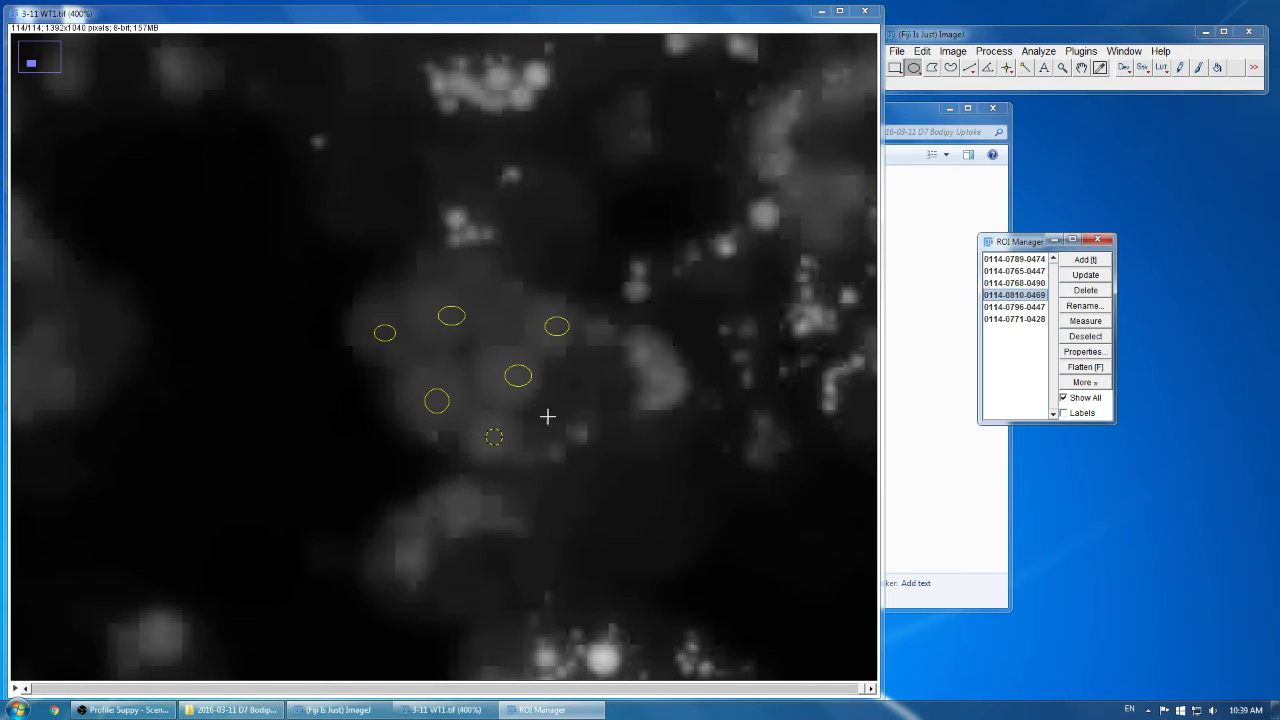
{"action": "left_click_drag", "start_coordinate": [494, 437], "coordinate": [503, 437]}
{"action": "left_click", "coordinate": [1013, 307]}
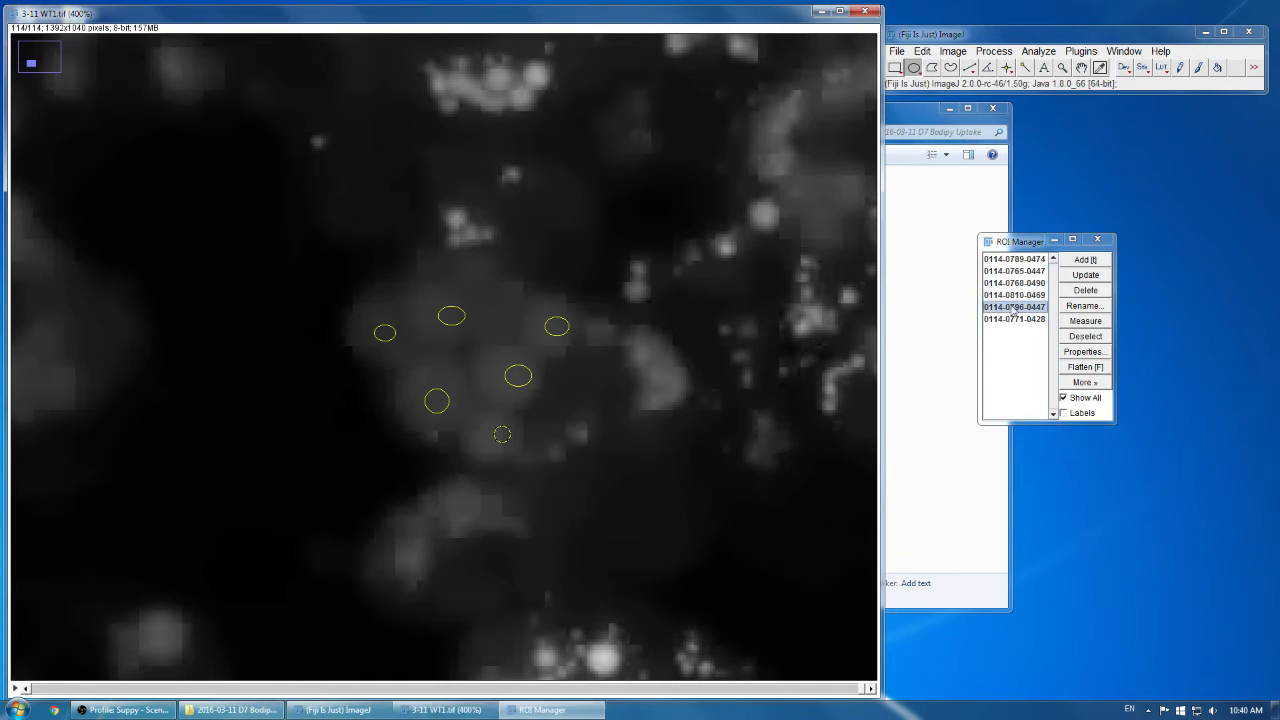
{"action": "left_click_drag", "start_coordinate": [442, 405], "coordinate": [458, 401]}
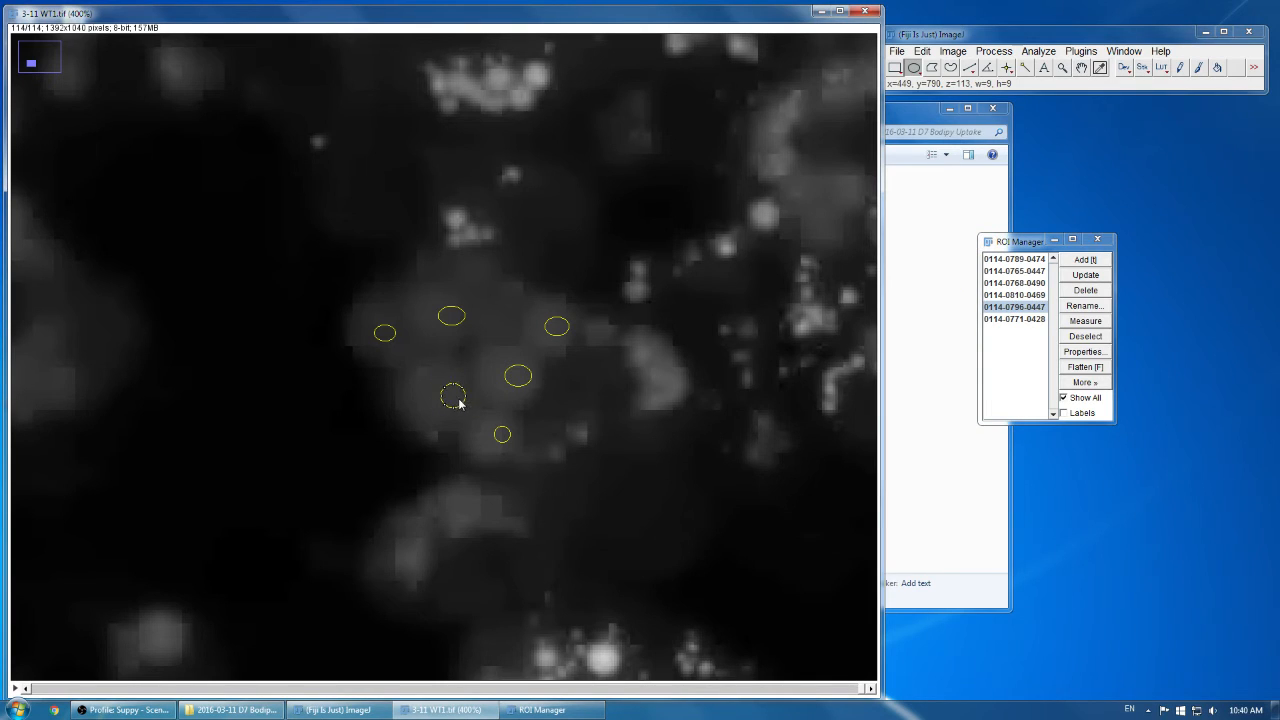
{"action": "left_click", "coordinate": [1013, 319]}
{"action": "left_click_drag", "start_coordinate": [391, 336], "coordinate": [403, 337]}
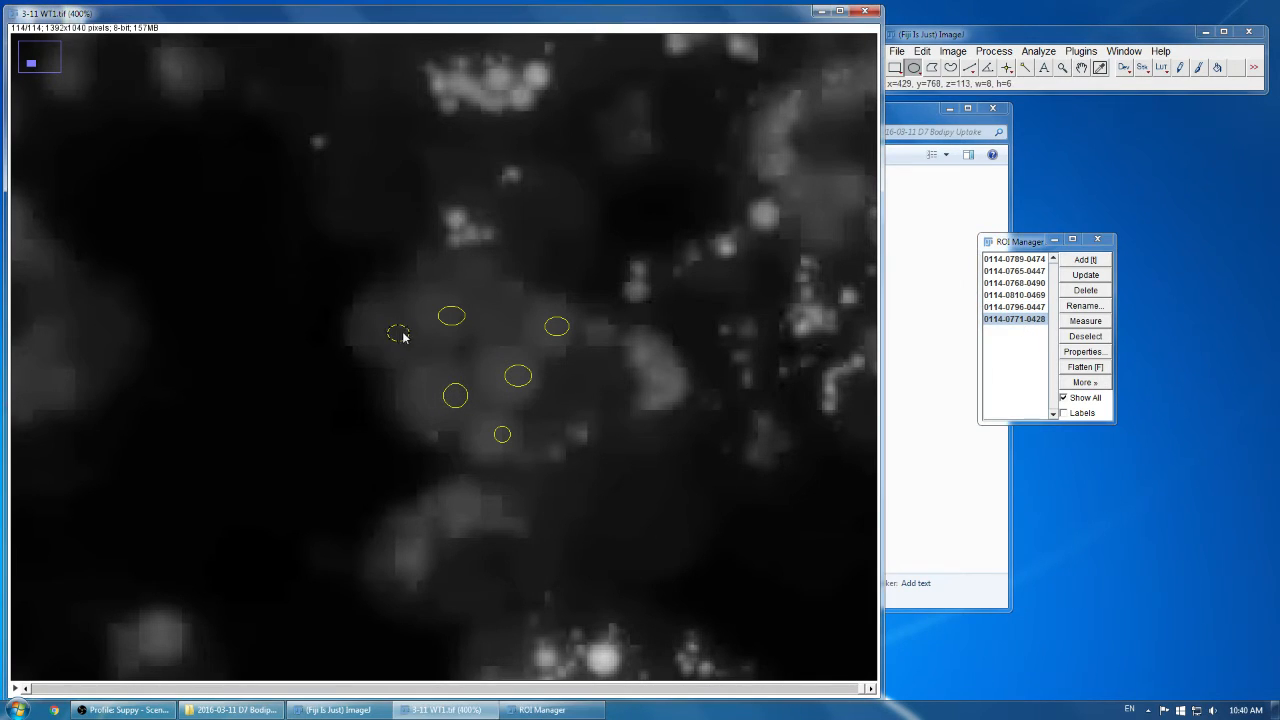
{"action": "left_click", "coordinate": [594, 329]}
Step: Check the repositioned ROIs across the whole field by browsing back to frame 4 and forward again to frame 114
{"action": "key", "text": "minus"}
{"action": "key", "text": "minus"}
{"action": "key", "text": "minus"}
{"action": "key", "text": "minus"}
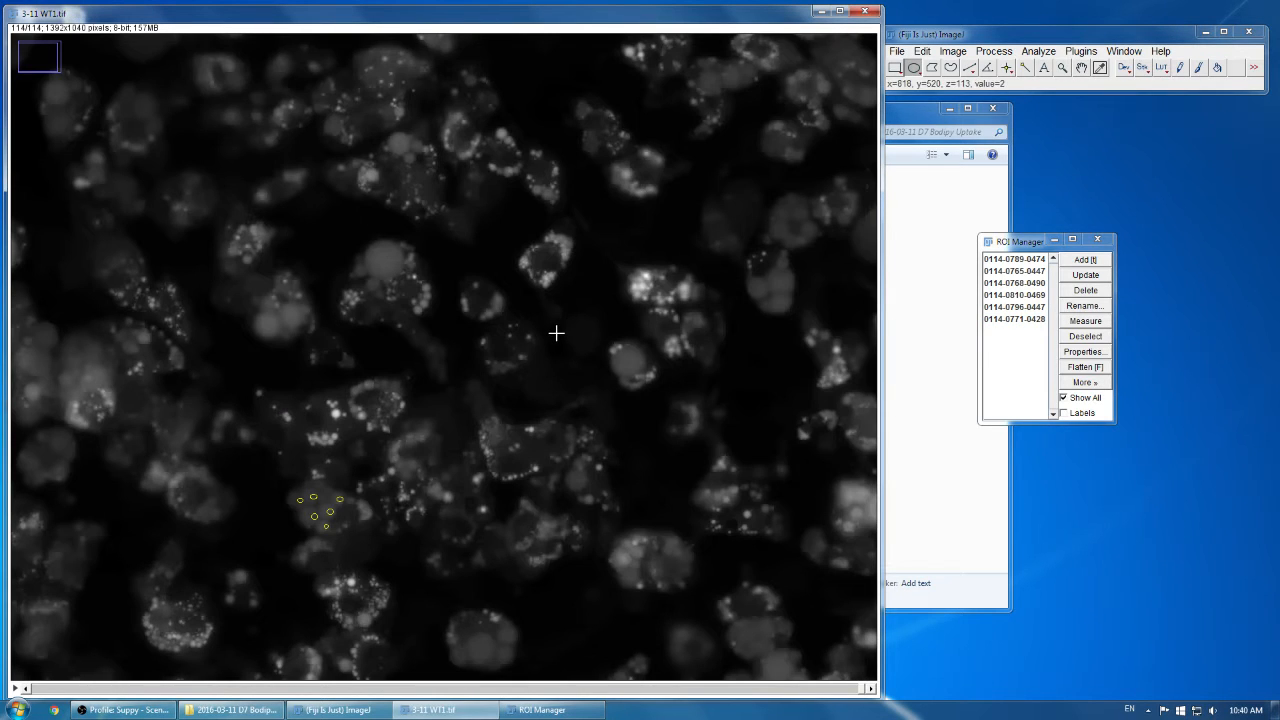
{"action": "scroll", "coordinate": [526, 368], "scroll_direction": "up", "scroll_amount": 15}
{"action": "scroll", "coordinate": [526, 372], "scroll_direction": "up", "scroll_amount": 20}
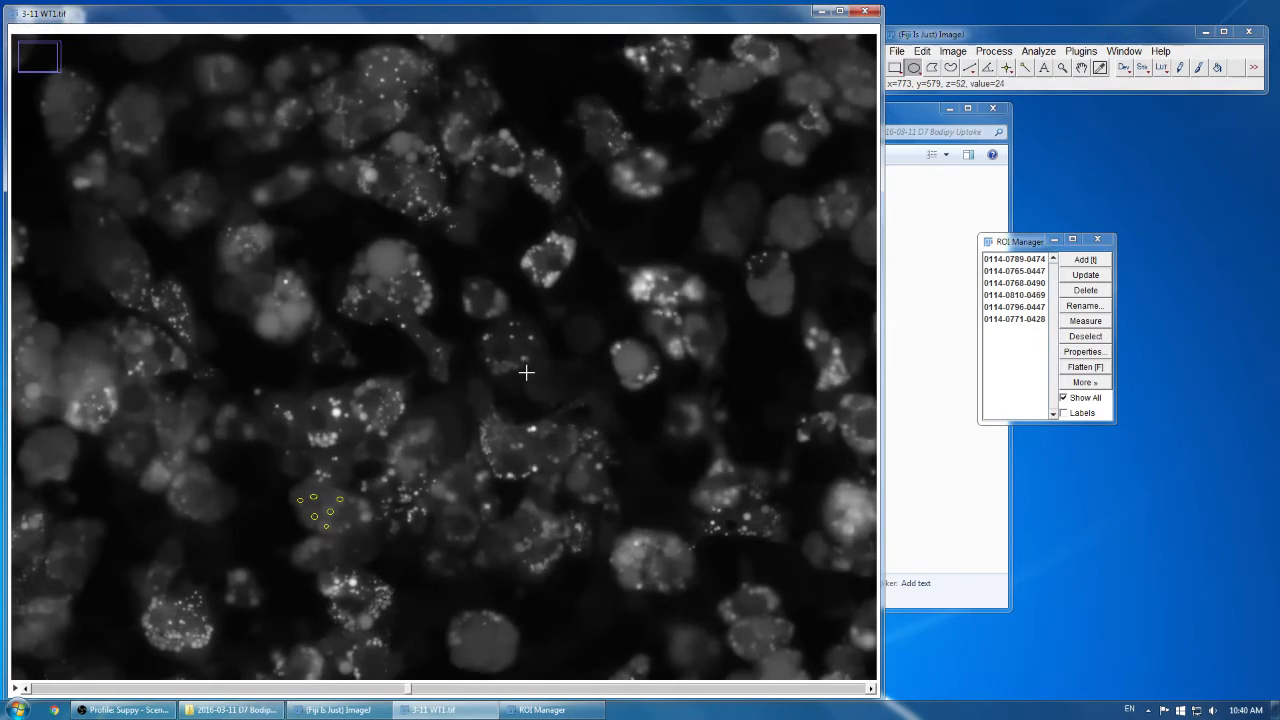
{"action": "scroll", "coordinate": [526, 372], "scroll_direction": "up", "scroll_amount": 20}
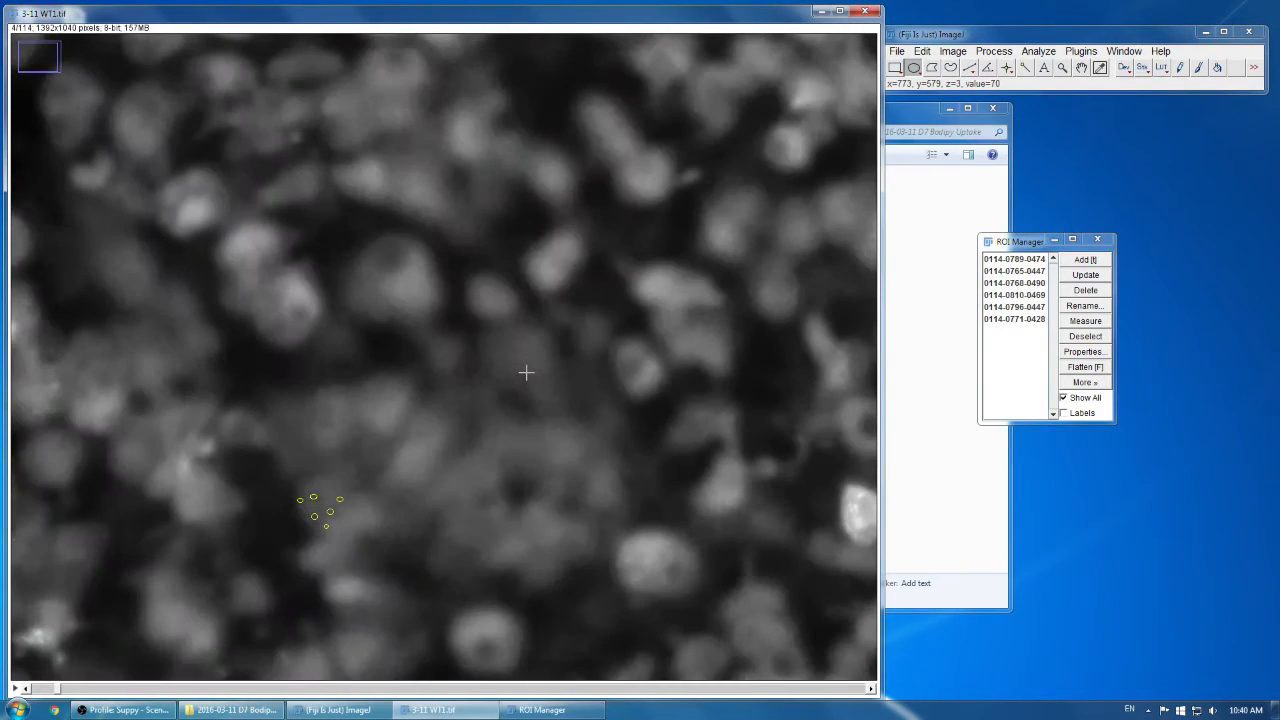
{"action": "scroll", "coordinate": [526, 372], "scroll_direction": "down", "scroll_amount": 2}
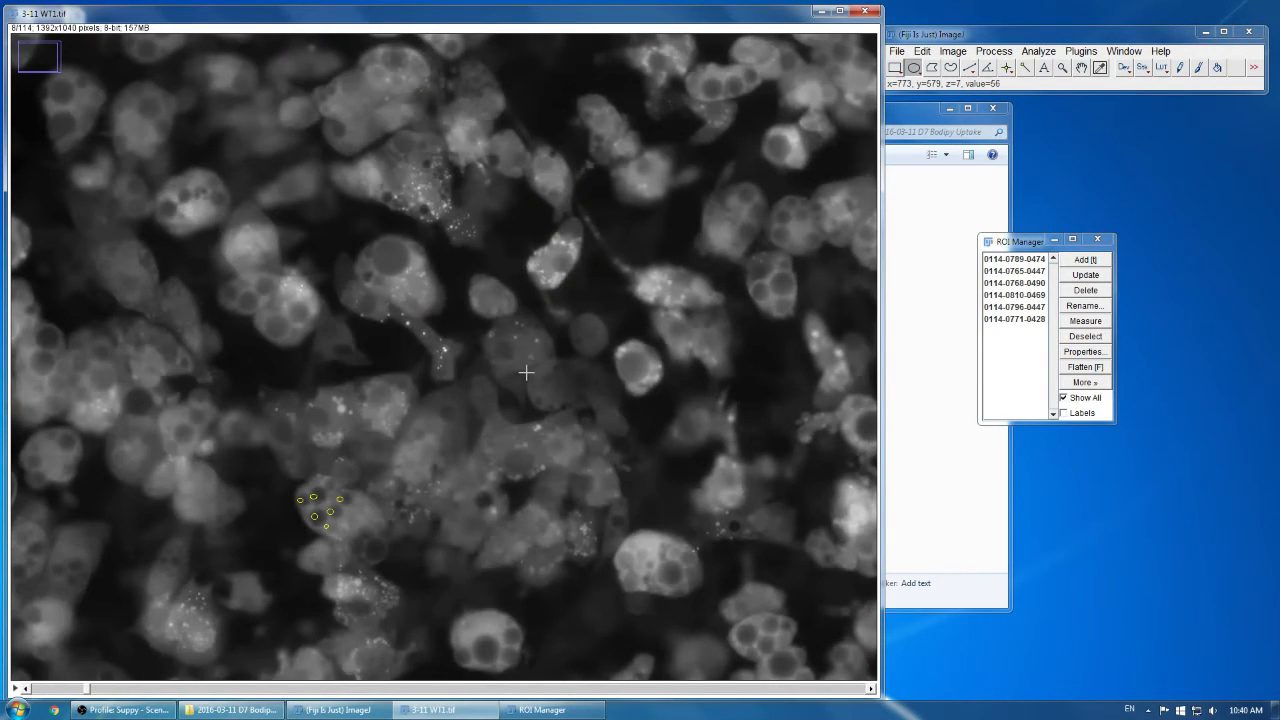
{"action": "scroll", "coordinate": [330, 498], "scroll_direction": "down", "scroll_amount": 3}
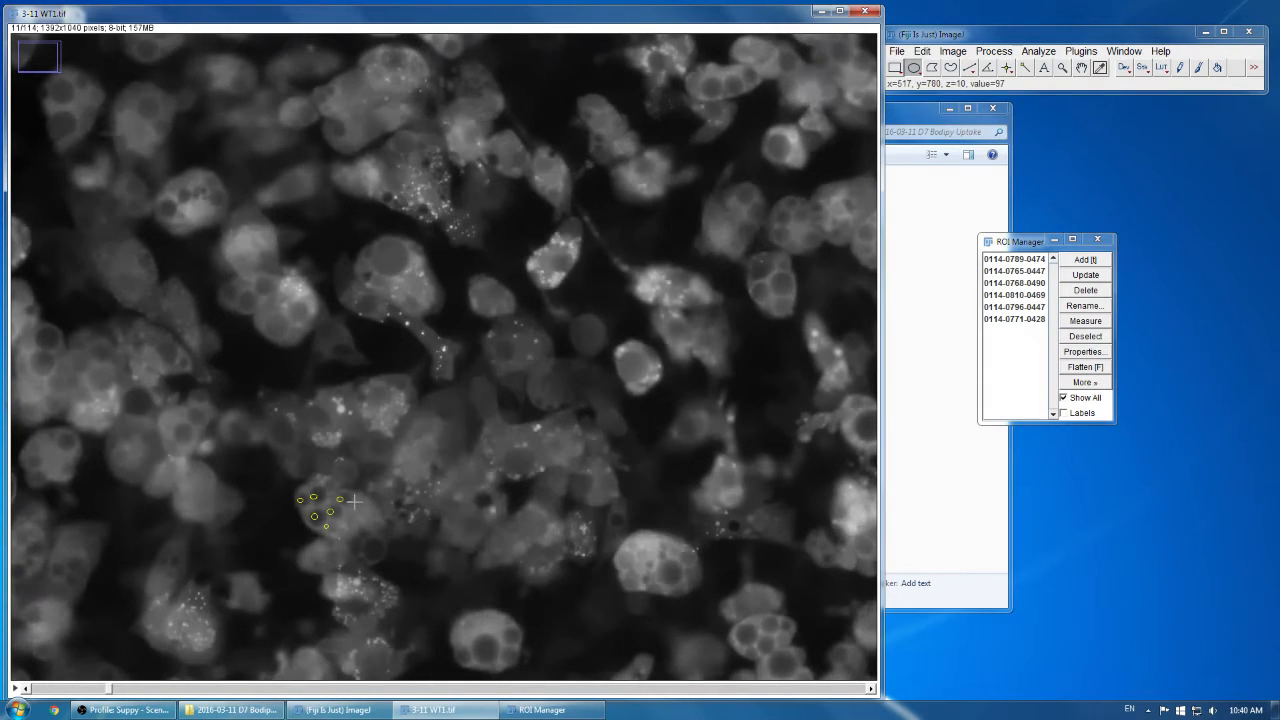
{"action": "scroll", "coordinate": [355, 498], "scroll_direction": "down", "scroll_amount": 2}
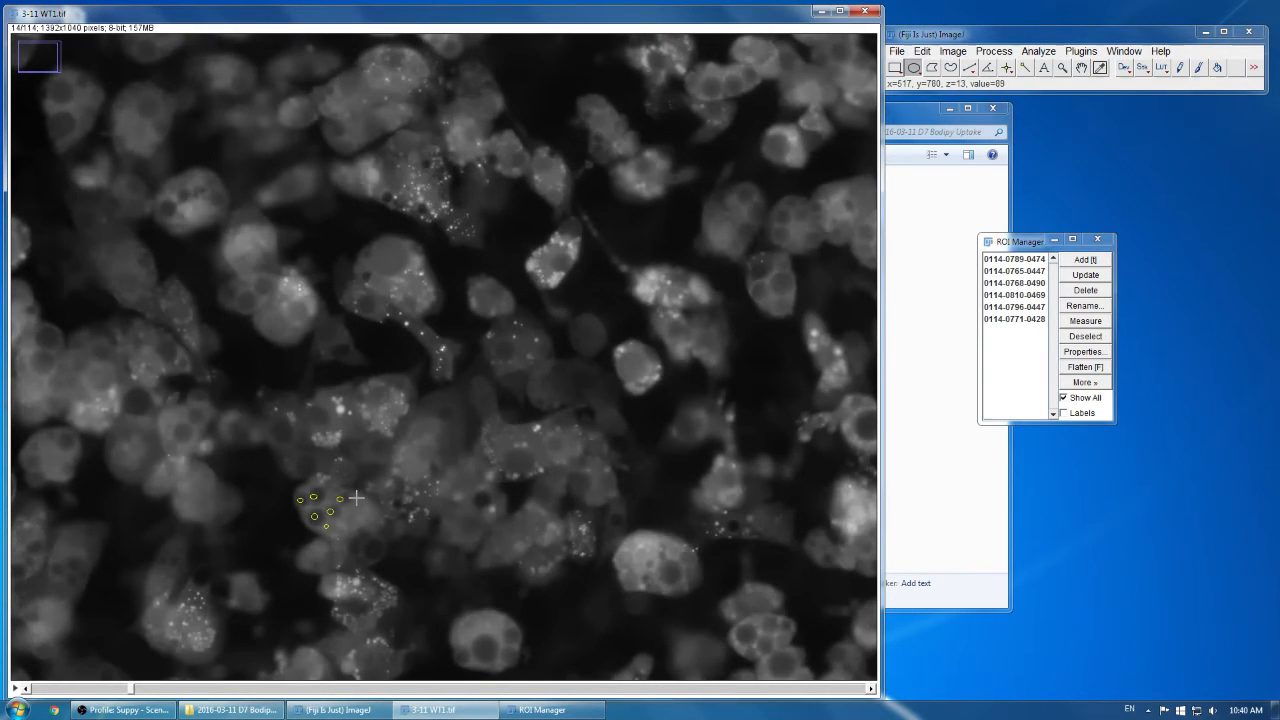
{"action": "scroll", "coordinate": [356, 497], "scroll_direction": "down", "scroll_amount": 20}
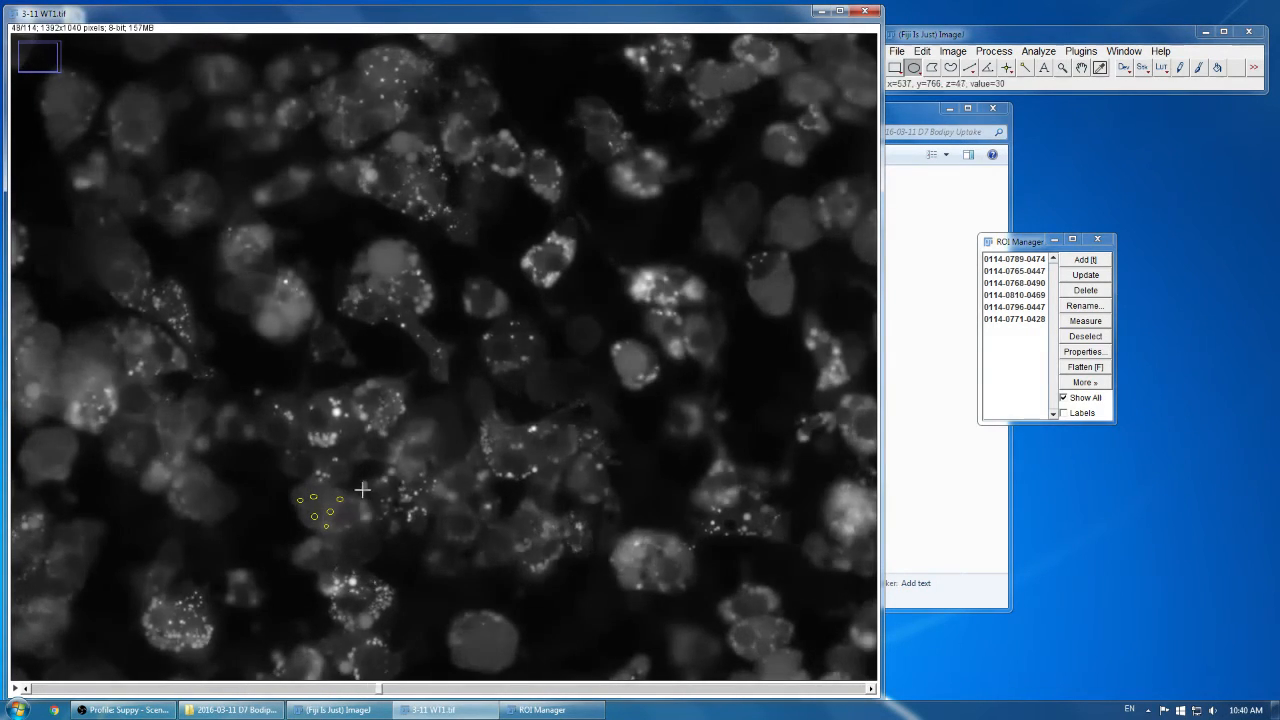
{"action": "scroll", "coordinate": [362, 489], "scroll_direction": "down", "scroll_amount": 20}
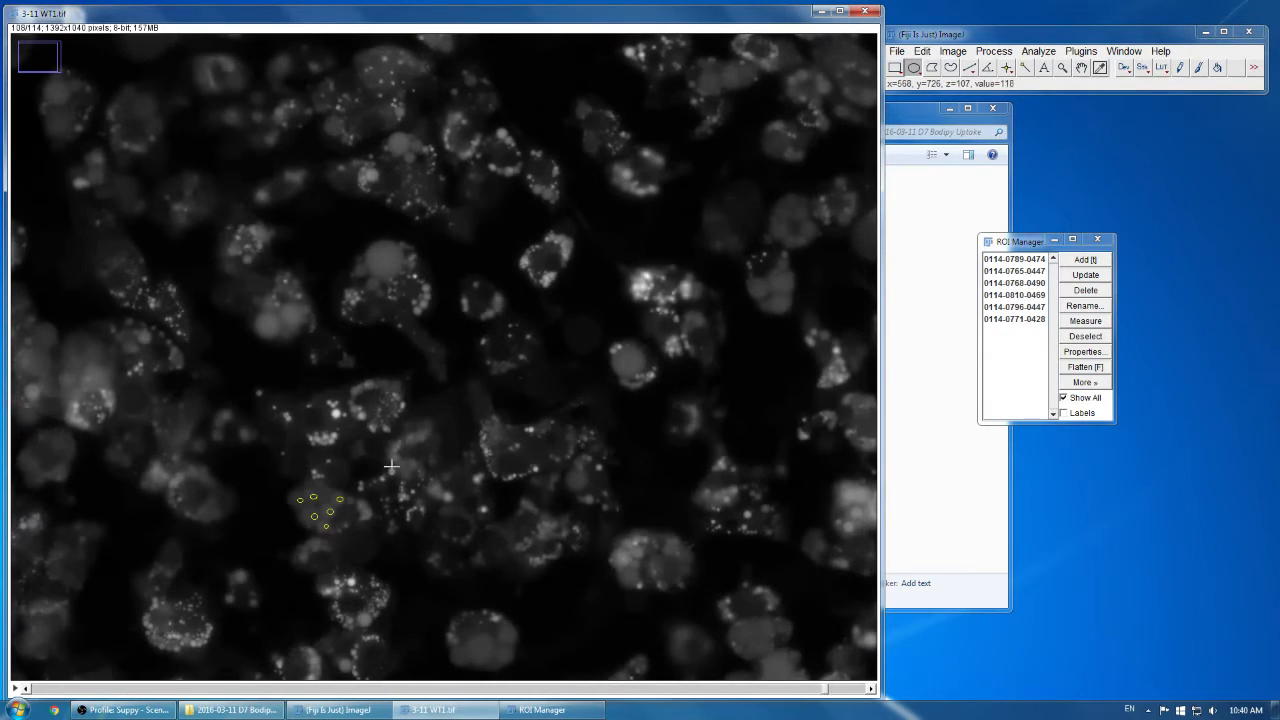
{"action": "scroll", "coordinate": [391, 465], "scroll_direction": "down", "scroll_amount": 6}
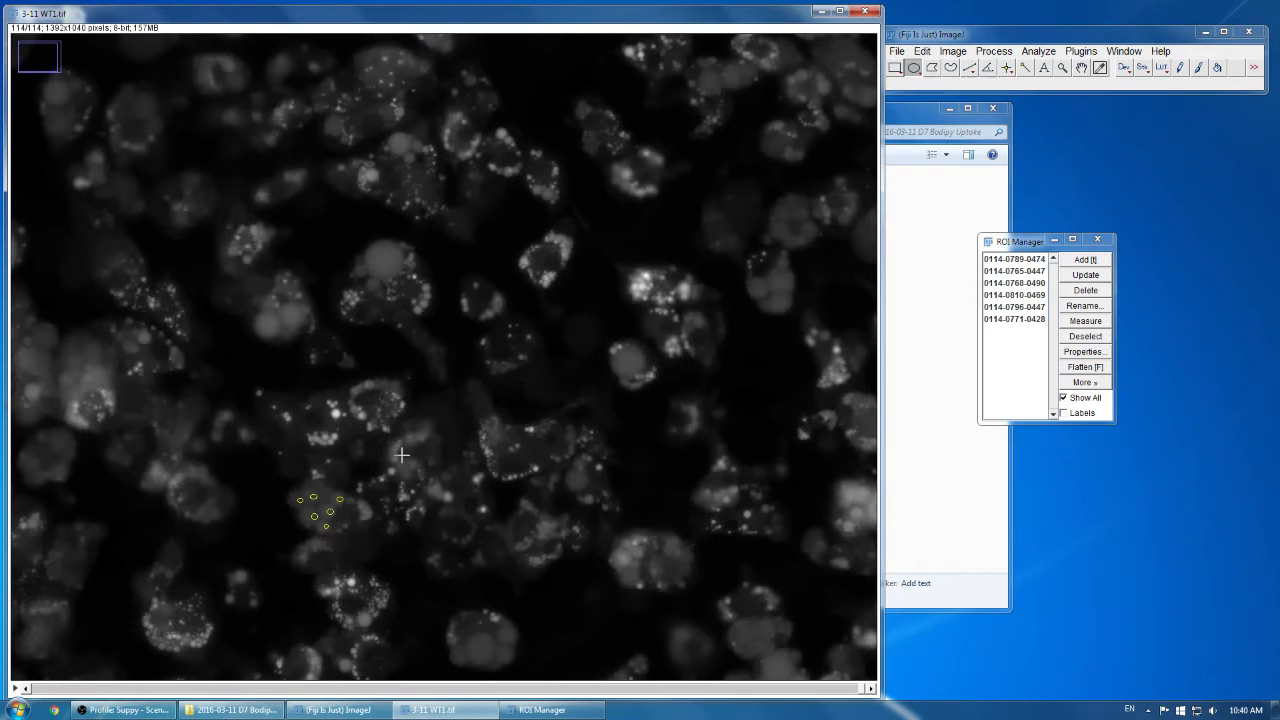
Step: Examine the small bright droplets in the large upper-middle cell from about frame 43 through frame 114
{"action": "scroll", "coordinate": [486, 391], "scroll_direction": "up", "scroll_amount": 20}
{"action": "scroll", "coordinate": [455, 312], "scroll_direction": "up", "scroll_amount": 20}
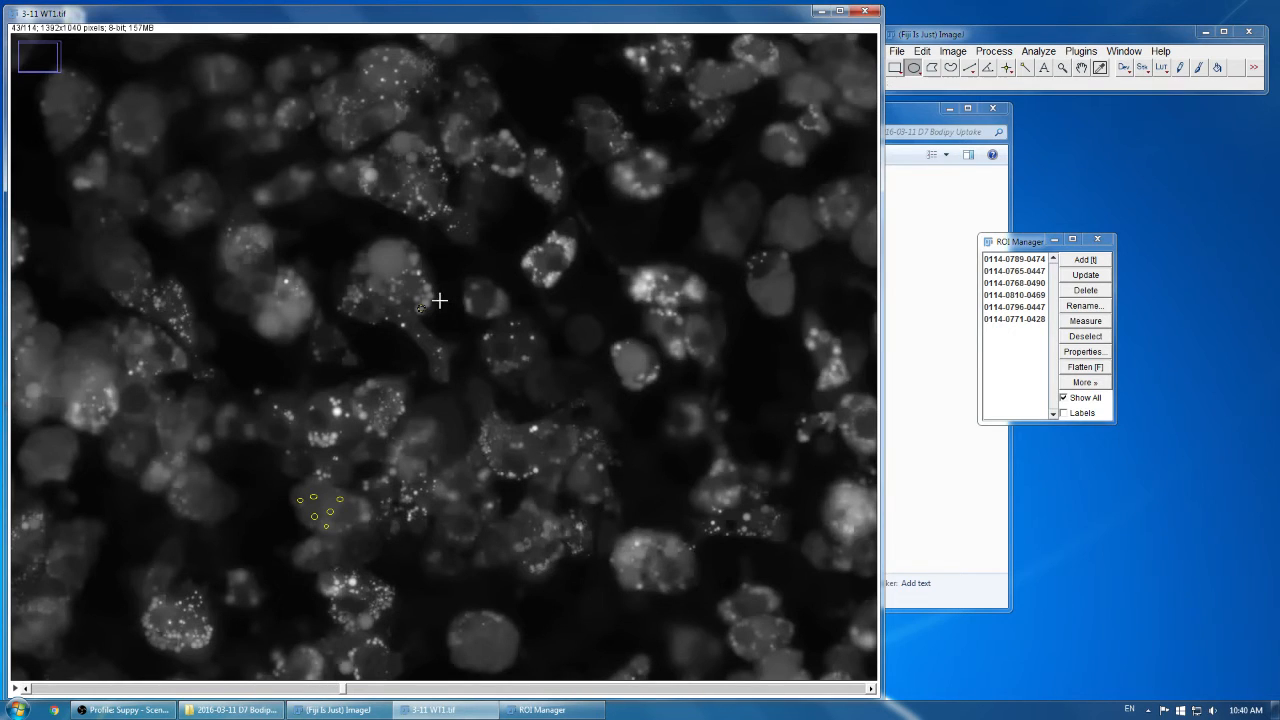
{"action": "scroll", "coordinate": [436, 302], "scroll_direction": "down", "scroll_amount": 1}
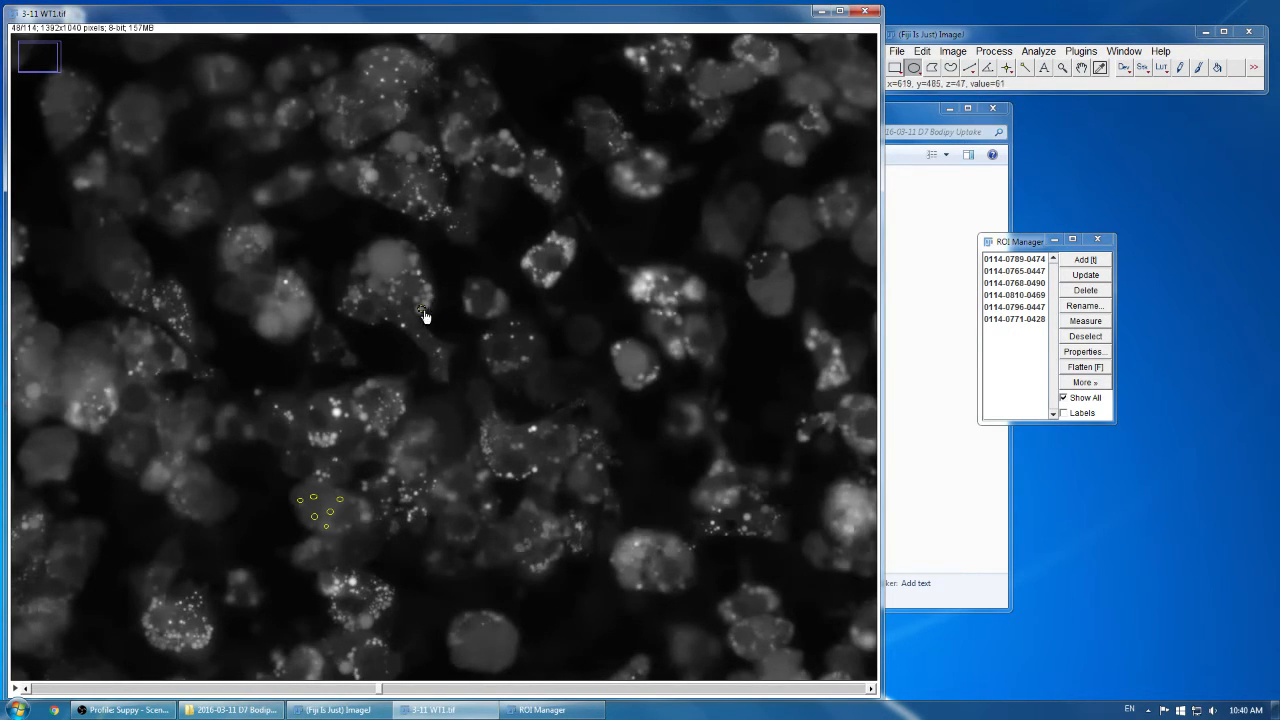
{"action": "scroll", "coordinate": [423, 316], "scroll_direction": "down", "scroll_amount": 1}
{"action": "scroll", "coordinate": [423, 316], "scroll_direction": "down", "scroll_amount": 2}
{"action": "scroll", "coordinate": [423, 316], "scroll_direction": "down", "scroll_amount": 20}
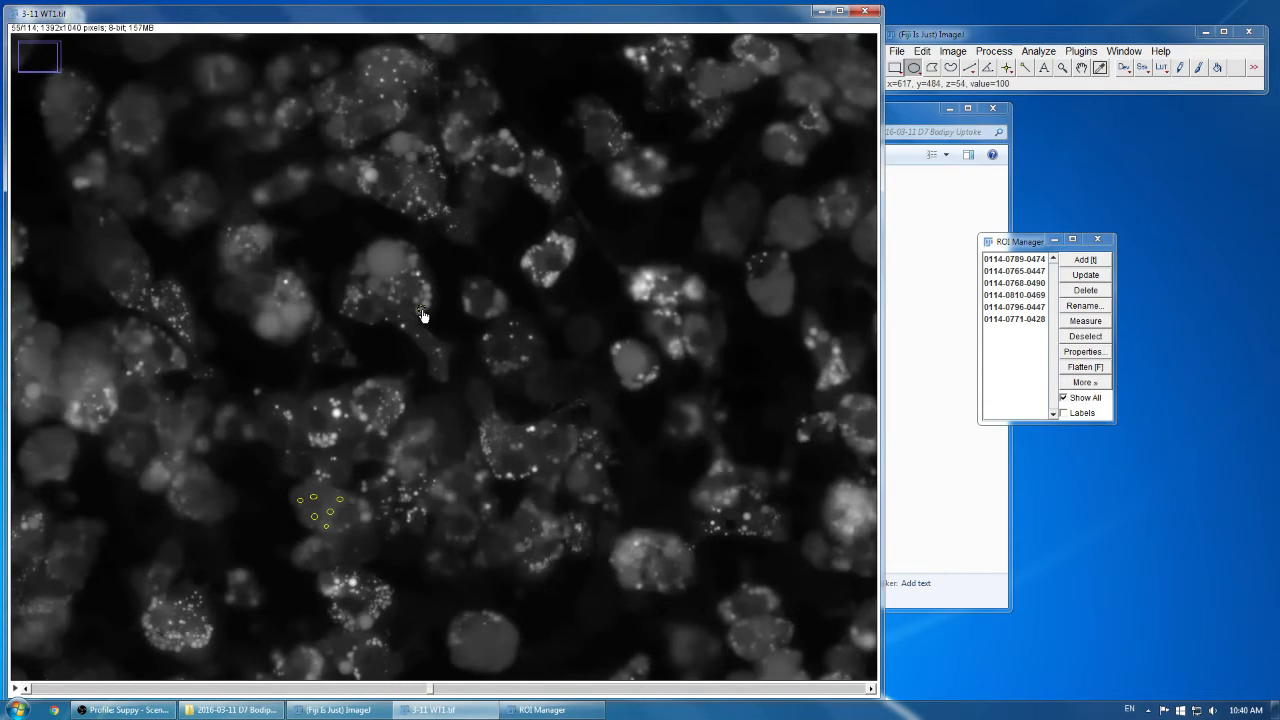
{"action": "scroll", "coordinate": [423, 316], "scroll_direction": "down", "scroll_amount": 16}
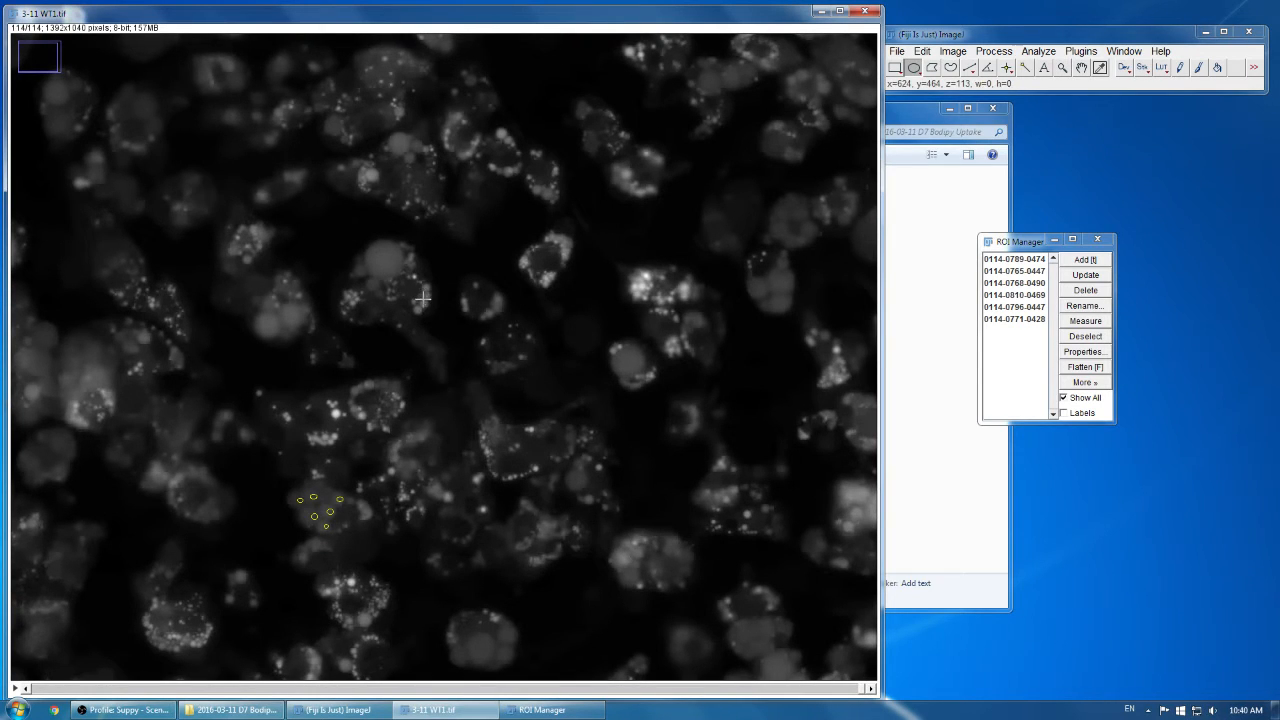
{"action": "key", "text": "ctrl+m"}
{"action": "key", "text": "ctrl+m"}
{"action": "key", "text": "ctrl+m"}
{"action": "key", "text": "ctrl+m"}
{"action": "key", "text": "ctrl+m"}
{"action": "key", "text": "ctrl+m"}
{"action": "key", "text": "ctrl+m"}
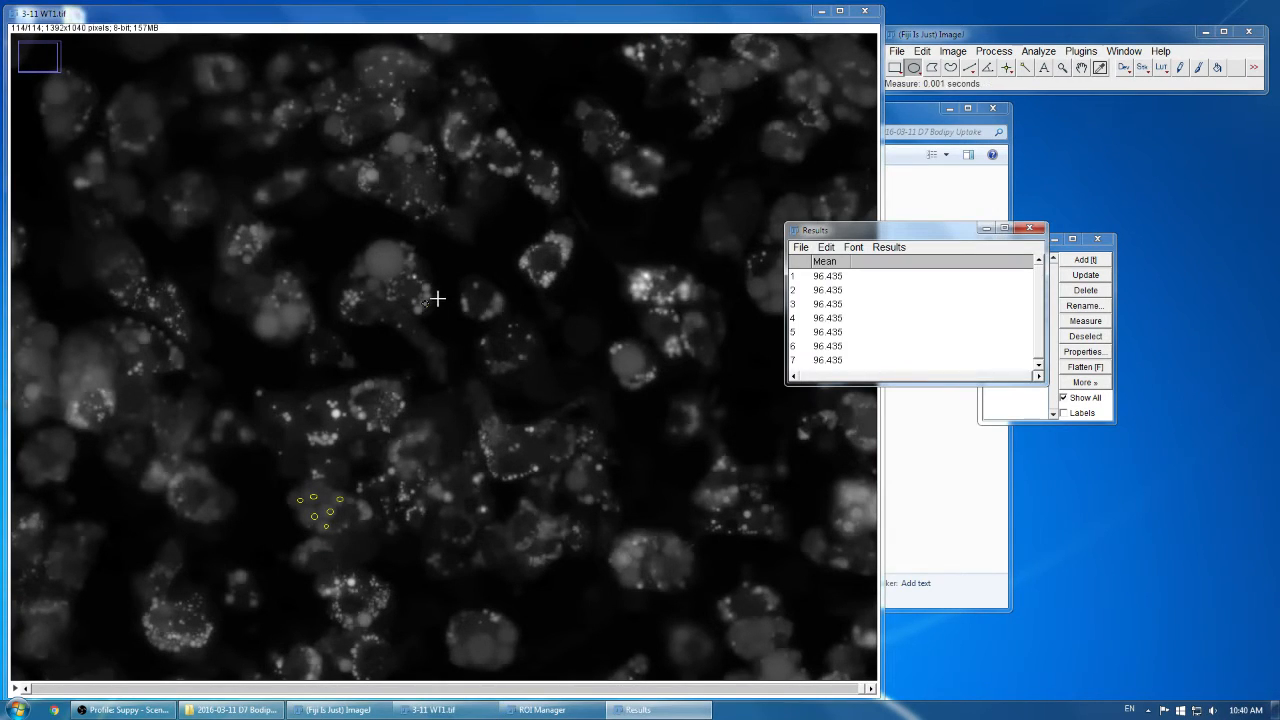
{"action": "left_click", "coordinate": [1032, 229]}
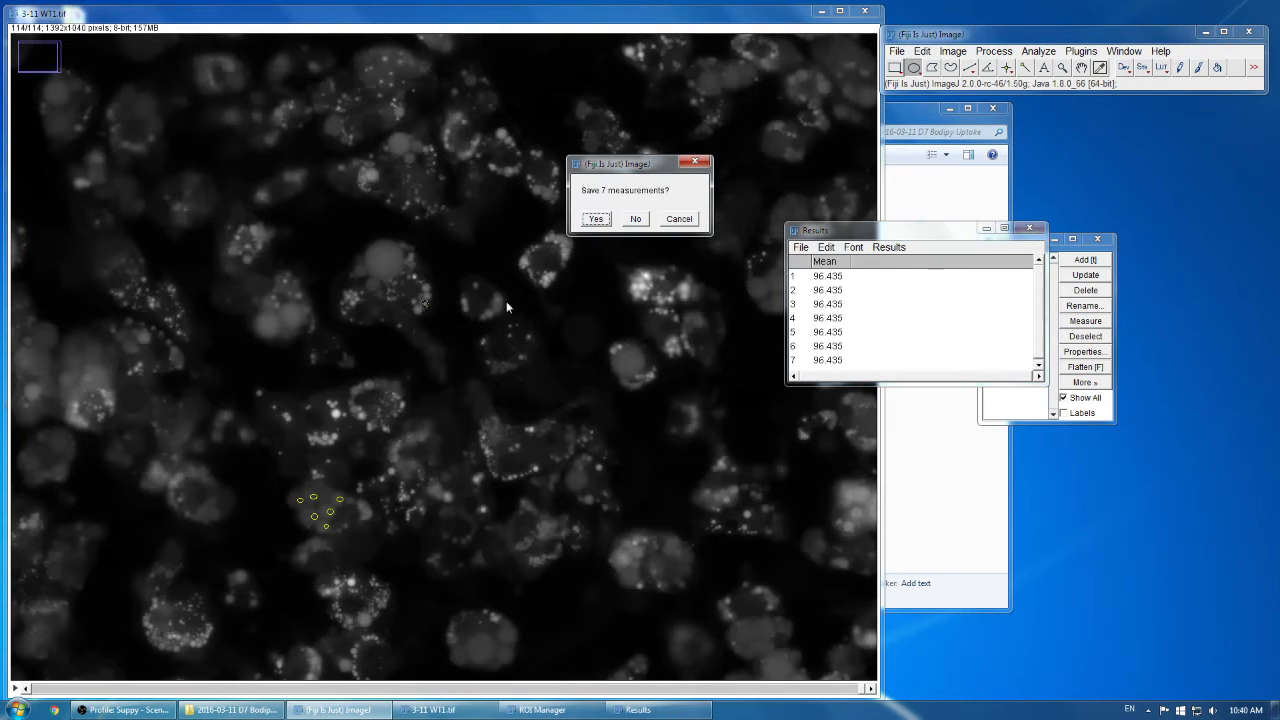
{"action": "left_click", "coordinate": [638, 219]}
{"action": "left_click", "coordinate": [508, 351]}
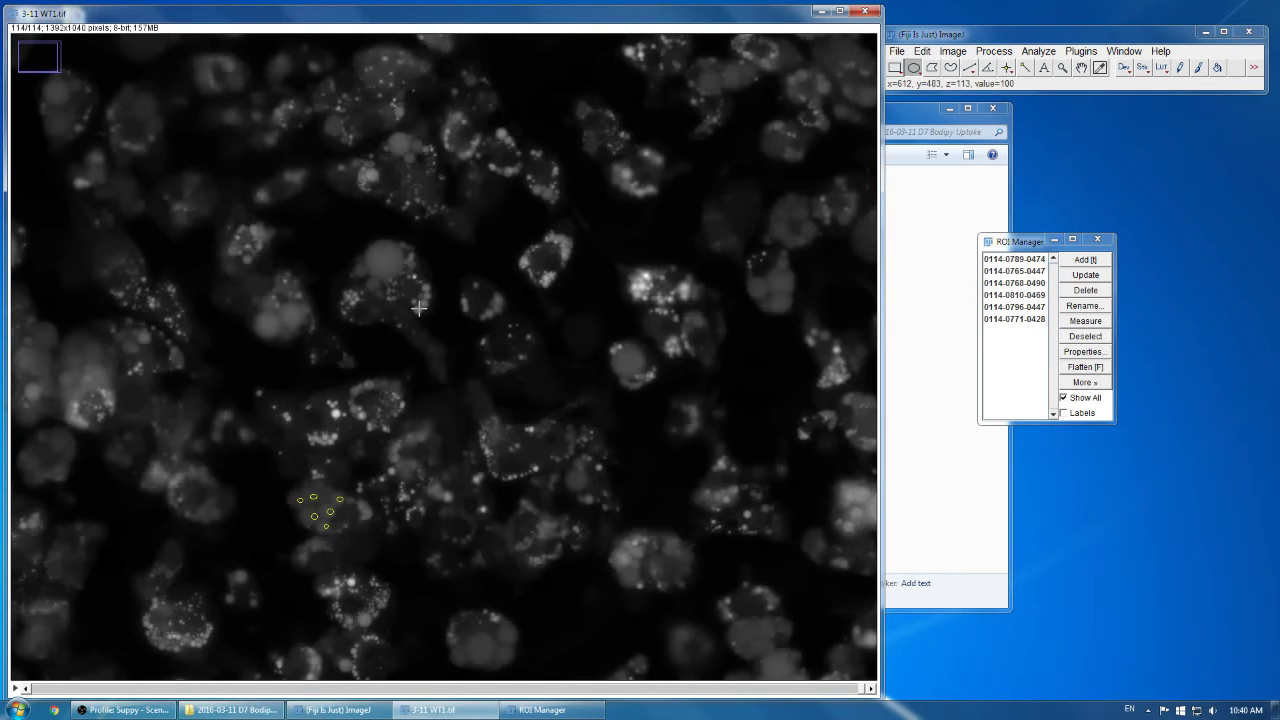
Step: On frame 114, add ROIs for the four round droplets along the lower right edge of the large upper-middle cell
{"action": "scroll", "coordinate": [425, 303], "scroll_direction": "up", "scroll_amount": 2}
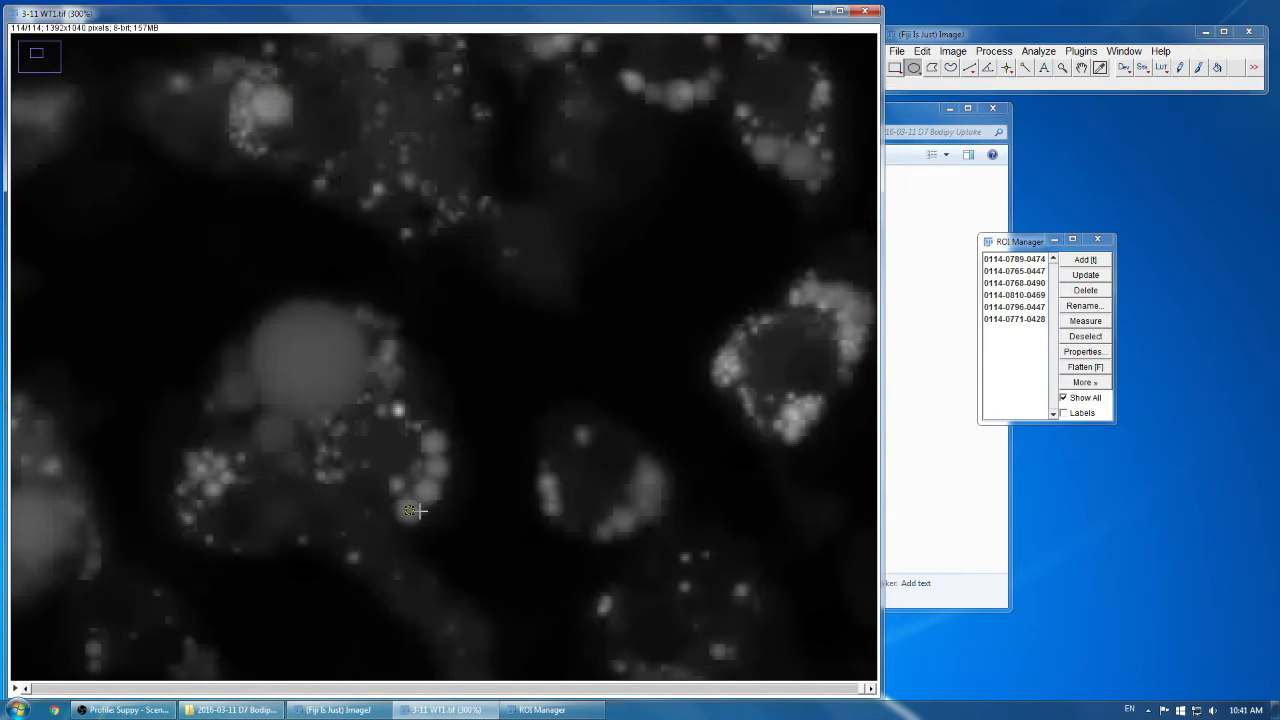
{"action": "key", "text": "t"}
{"action": "key", "text": "t"}
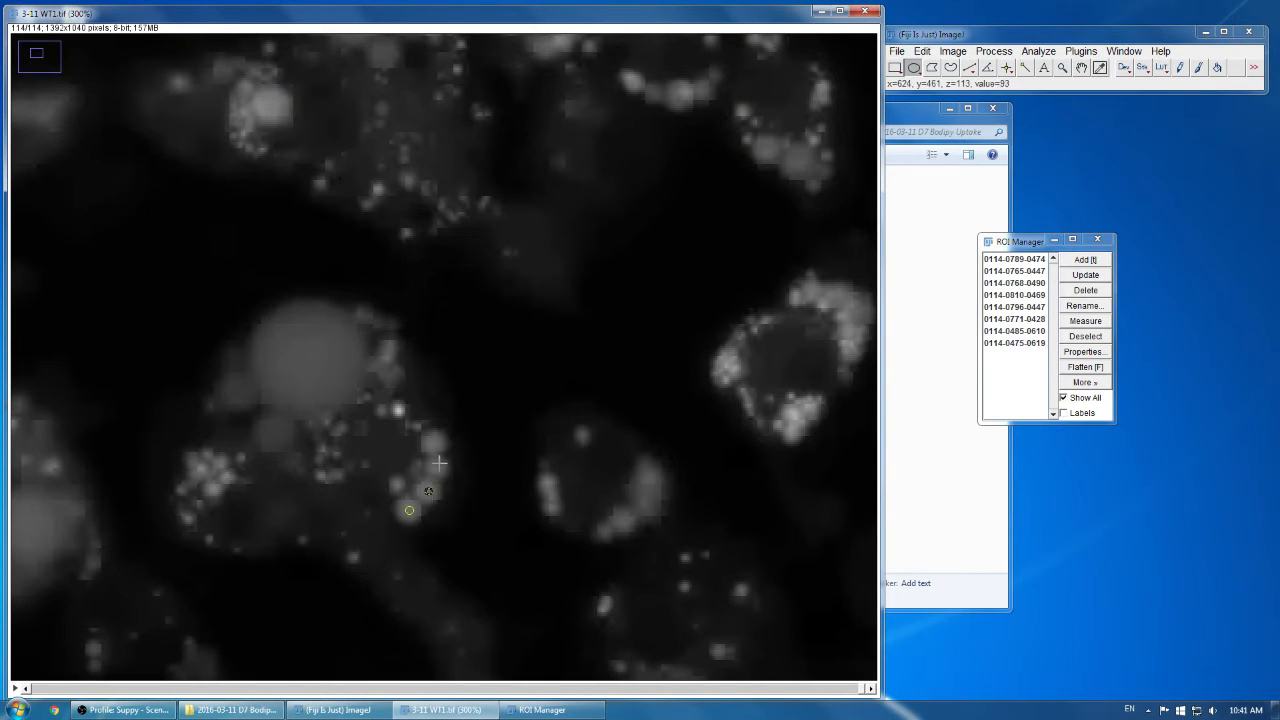
{"action": "key", "text": "t"}
{"action": "left_click", "coordinate": [436, 441]}
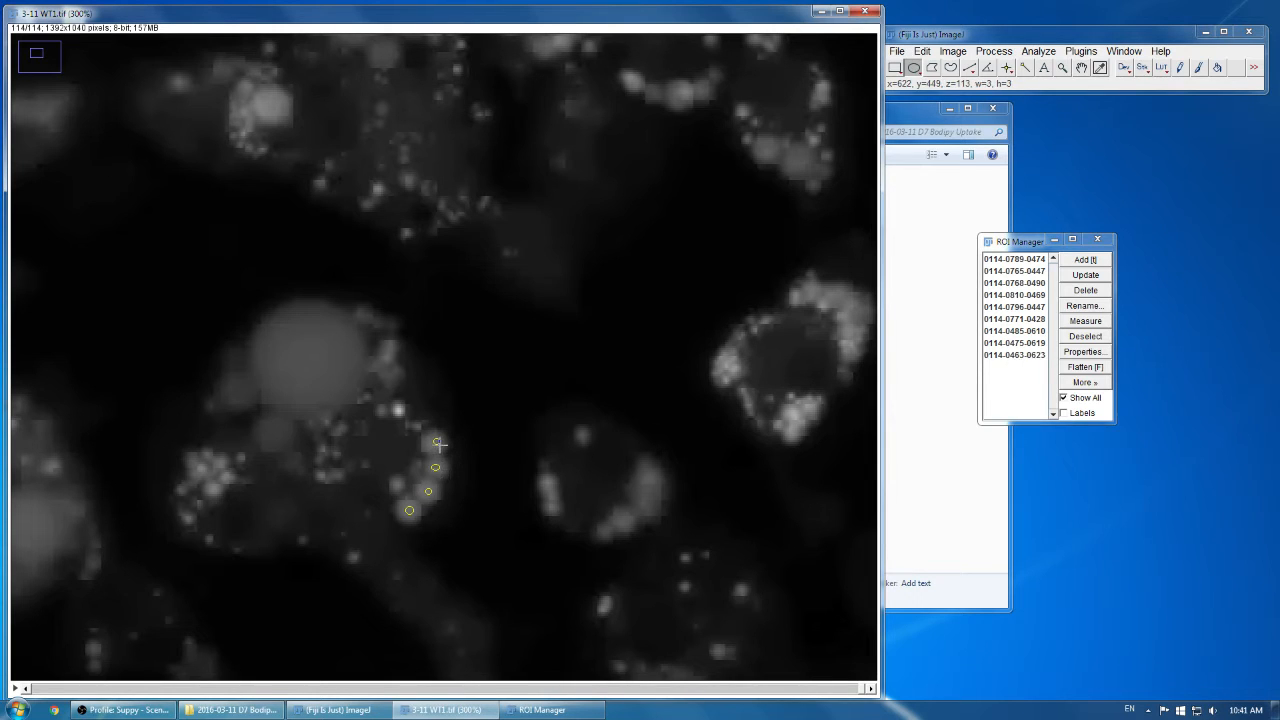
{"action": "key", "text": "t"}
Step: Check the four new ROIs against their droplets by browsing back to about frame 11 and forward to frame 95
{"action": "scroll", "coordinate": [458, 479], "scroll_direction": "up", "scroll_amount": 1}
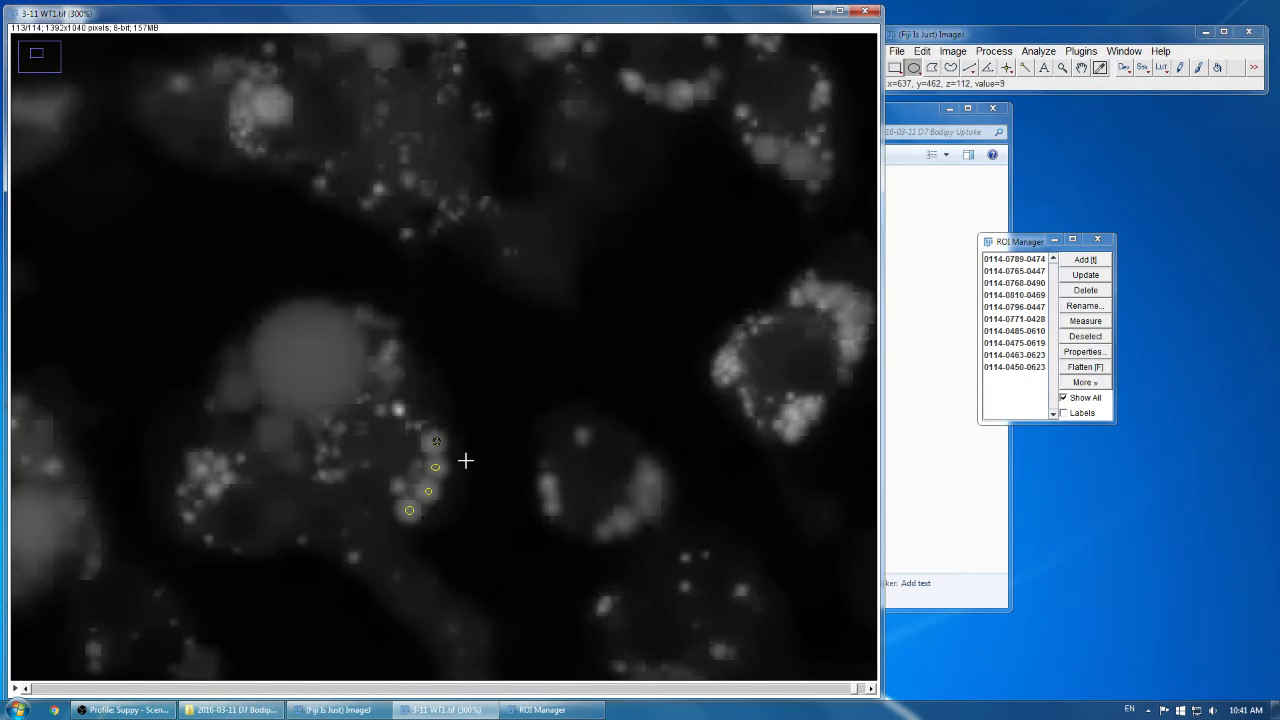
{"action": "scroll", "coordinate": [462, 462], "scroll_direction": "up", "scroll_amount": 20}
{"action": "scroll", "coordinate": [466, 456], "scroll_direction": "up", "scroll_amount": 20}
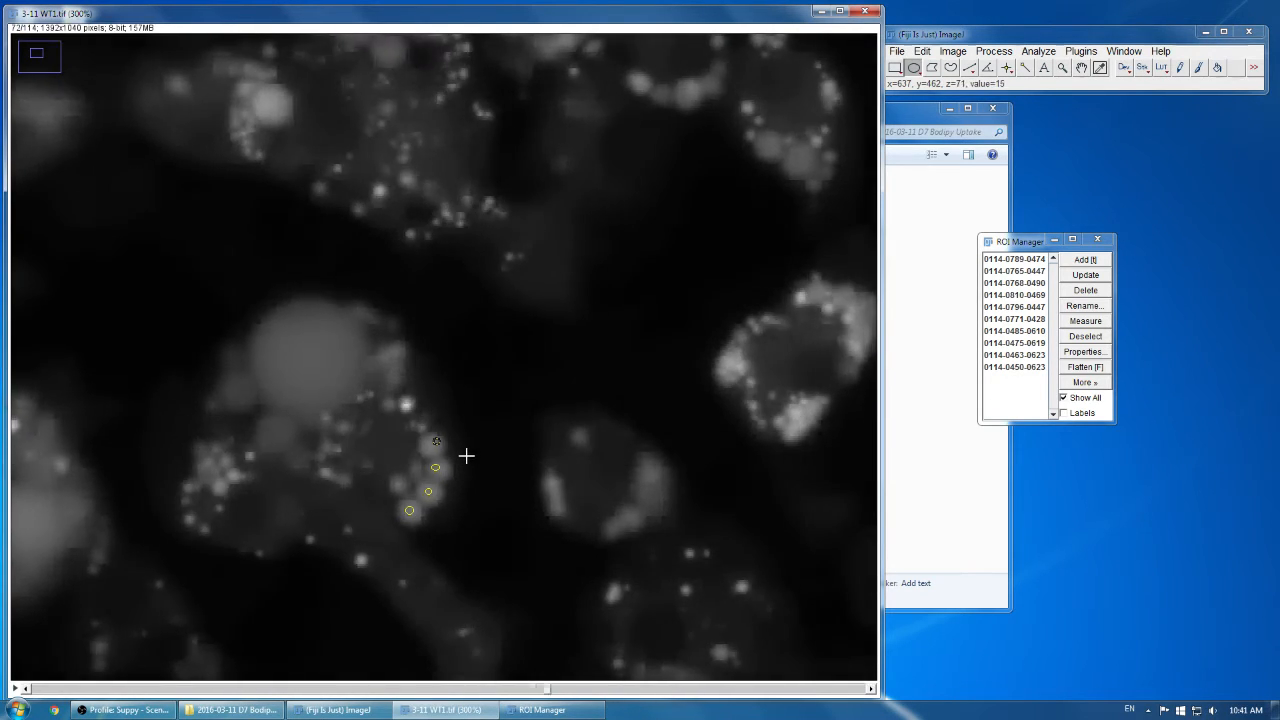
{"action": "scroll", "coordinate": [466, 456], "scroll_direction": "down", "scroll_amount": 9}
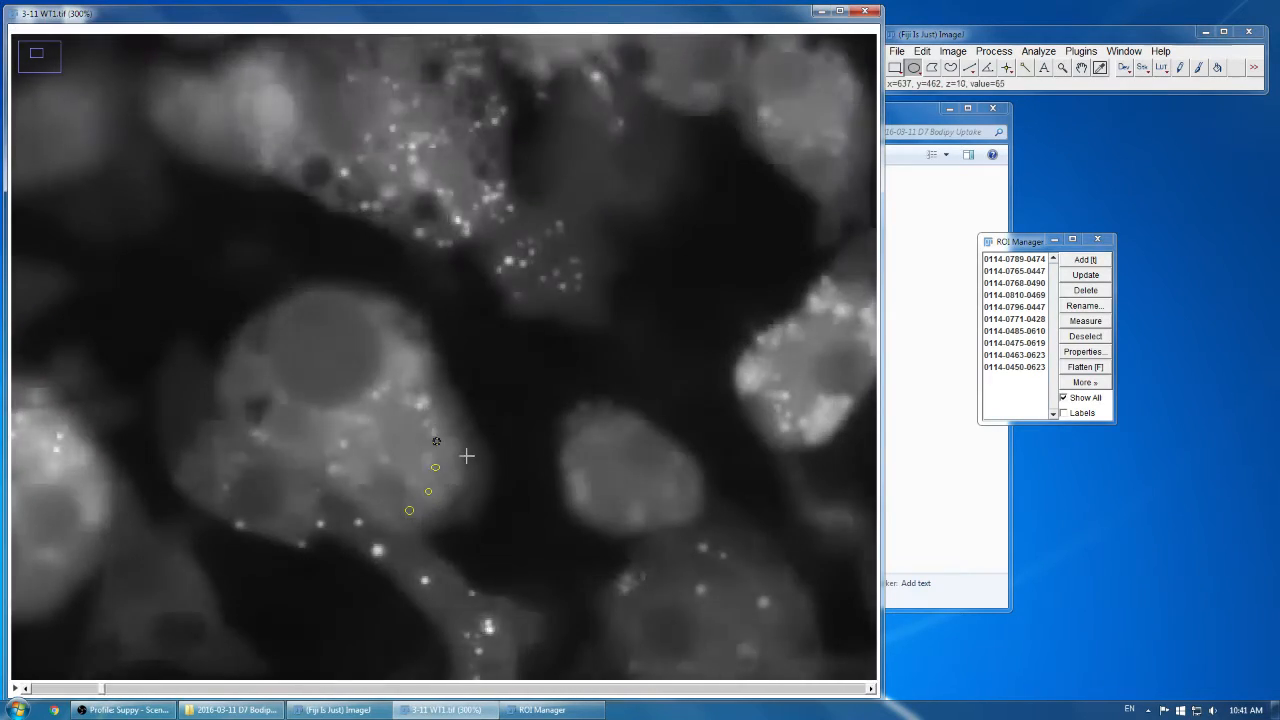
{"action": "scroll", "coordinate": [466, 456], "scroll_direction": "down", "scroll_amount": 20}
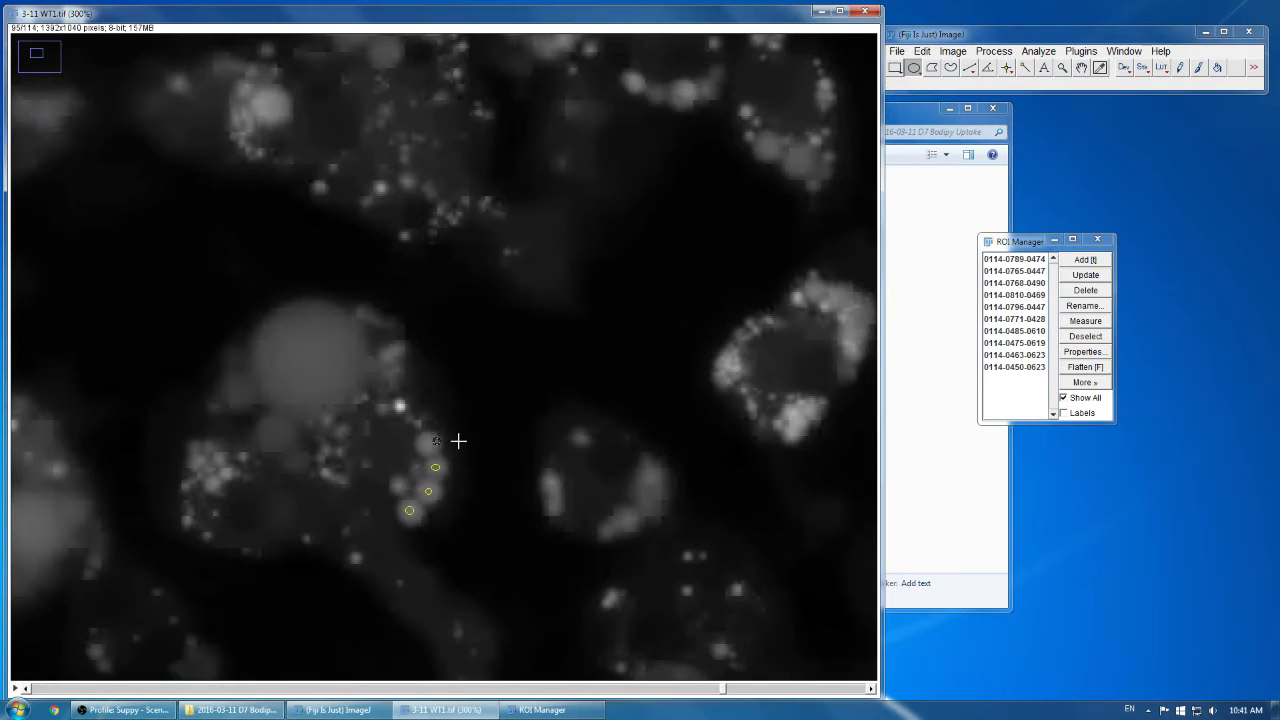
Step: On frame 114, shift the uppermost of the four new ROIs slightly left and the lowest slightly up, and clear the selection
{"action": "scroll", "coordinate": [457, 445], "scroll_direction": "up", "scroll_amount": 2}
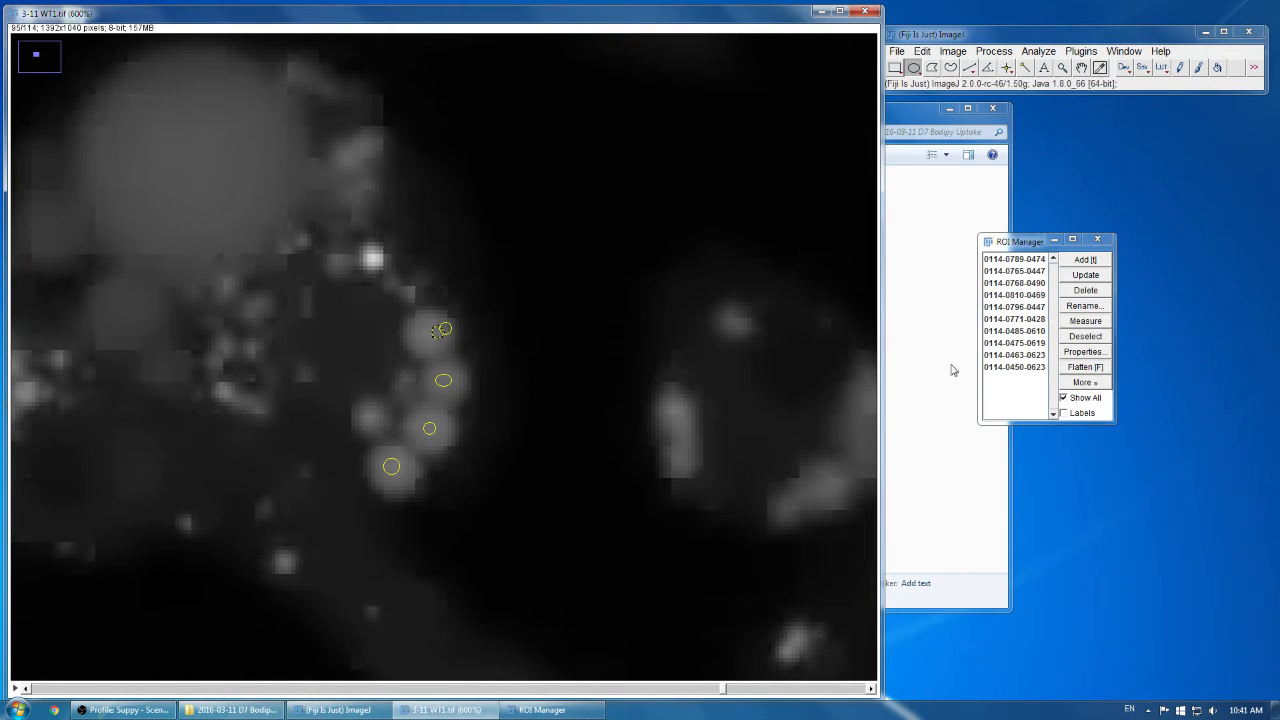
{"action": "left_click", "coordinate": [1014, 367]}
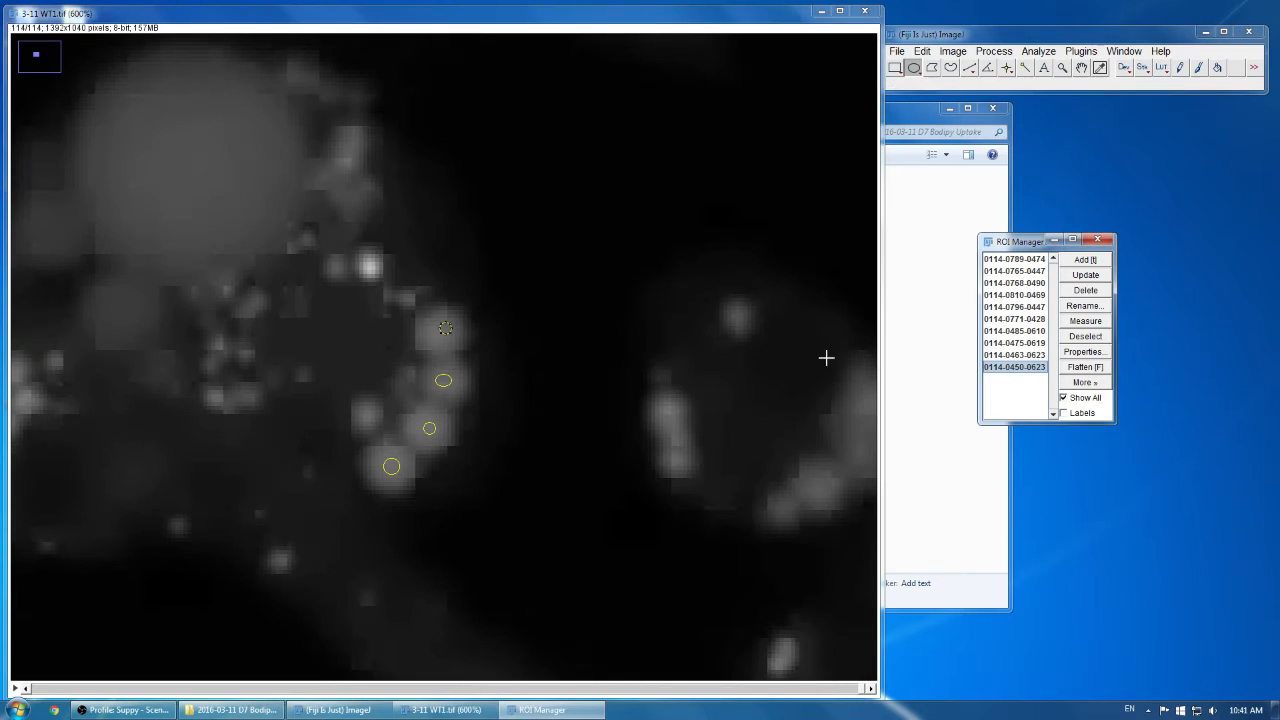
{"action": "left_click", "coordinate": [442, 330]}
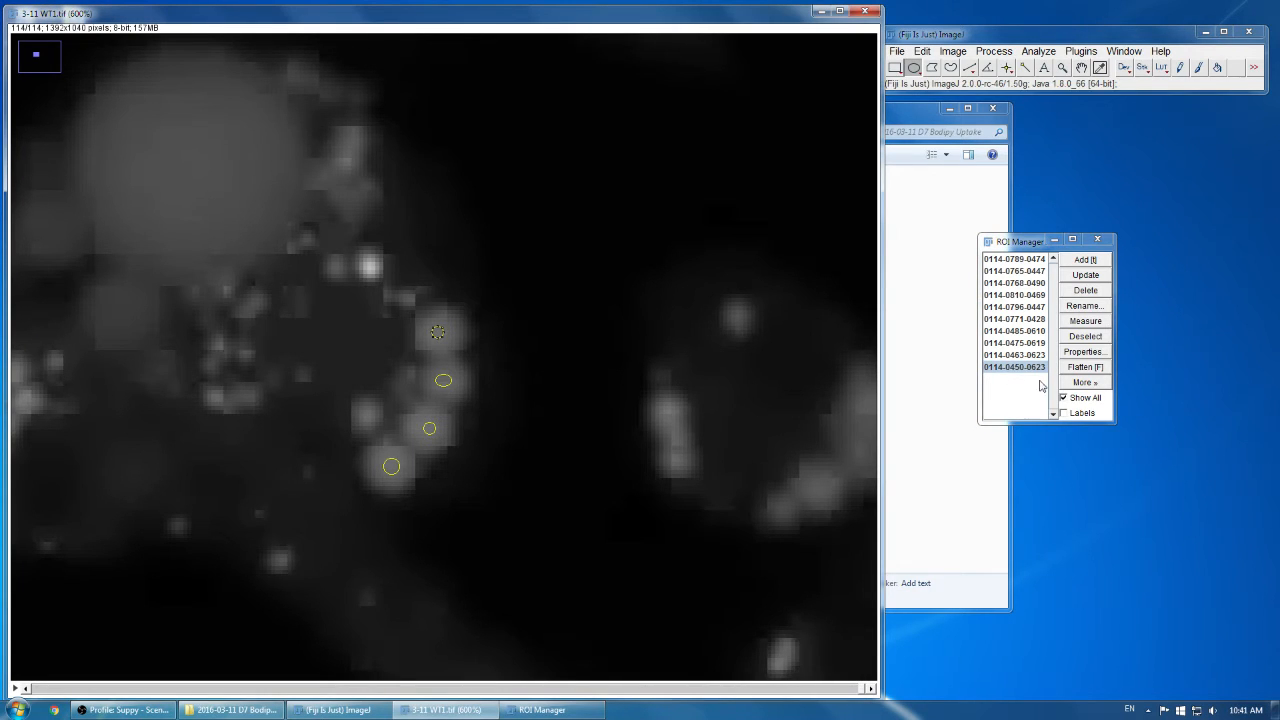
{"action": "left_click", "coordinate": [1015, 331]}
{"action": "left_click_drag", "start_coordinate": [391, 468], "coordinate": [389, 462]}
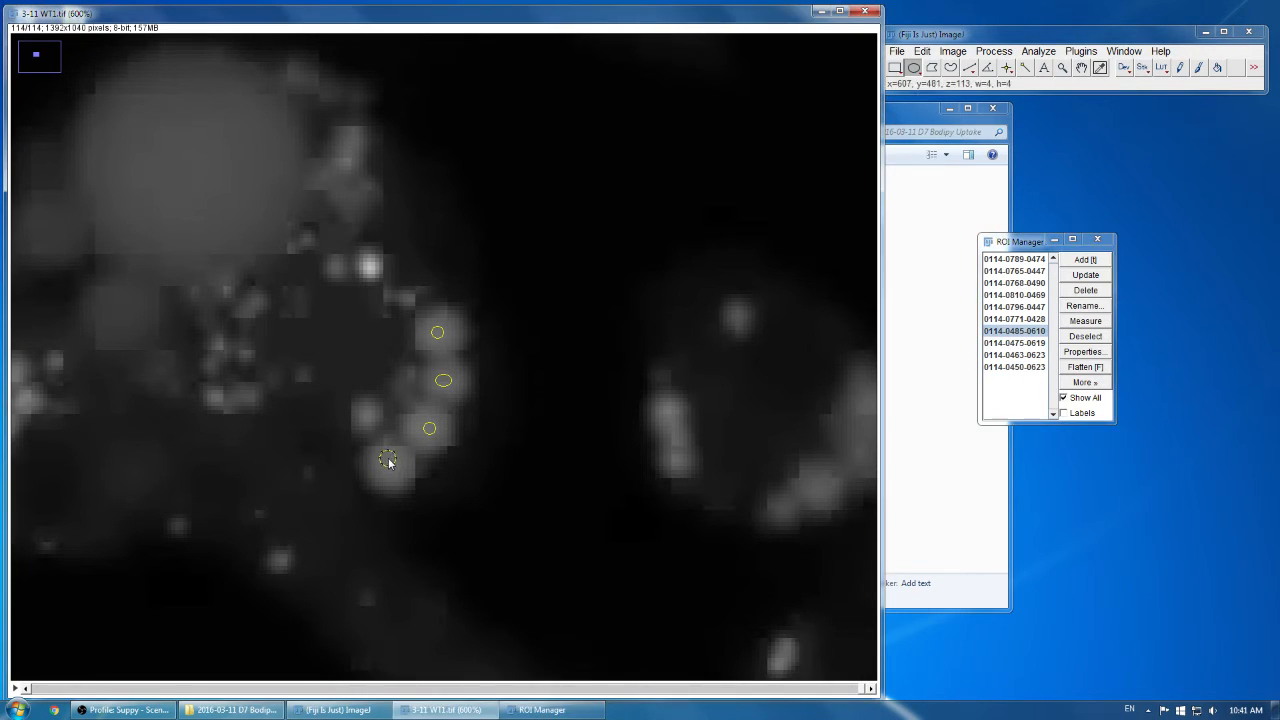
{"action": "left_click", "coordinate": [586, 420]}
Step: Check the adjusted four-ROI row against its droplets by browsing back to frame 2 and forward again to frame 114
{"action": "scroll", "coordinate": [586, 420], "scroll_direction": "up", "scroll_amount": 14}
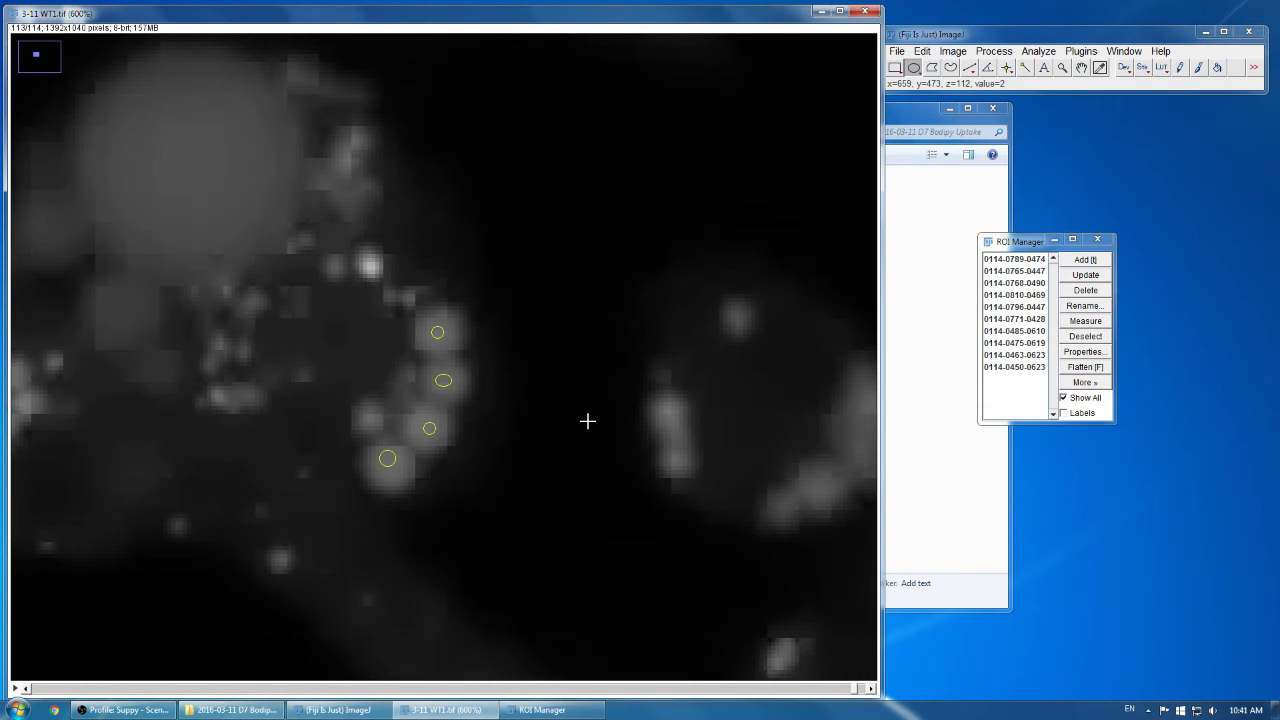
{"action": "scroll", "coordinate": [586, 420], "scroll_direction": "up", "scroll_amount": 20}
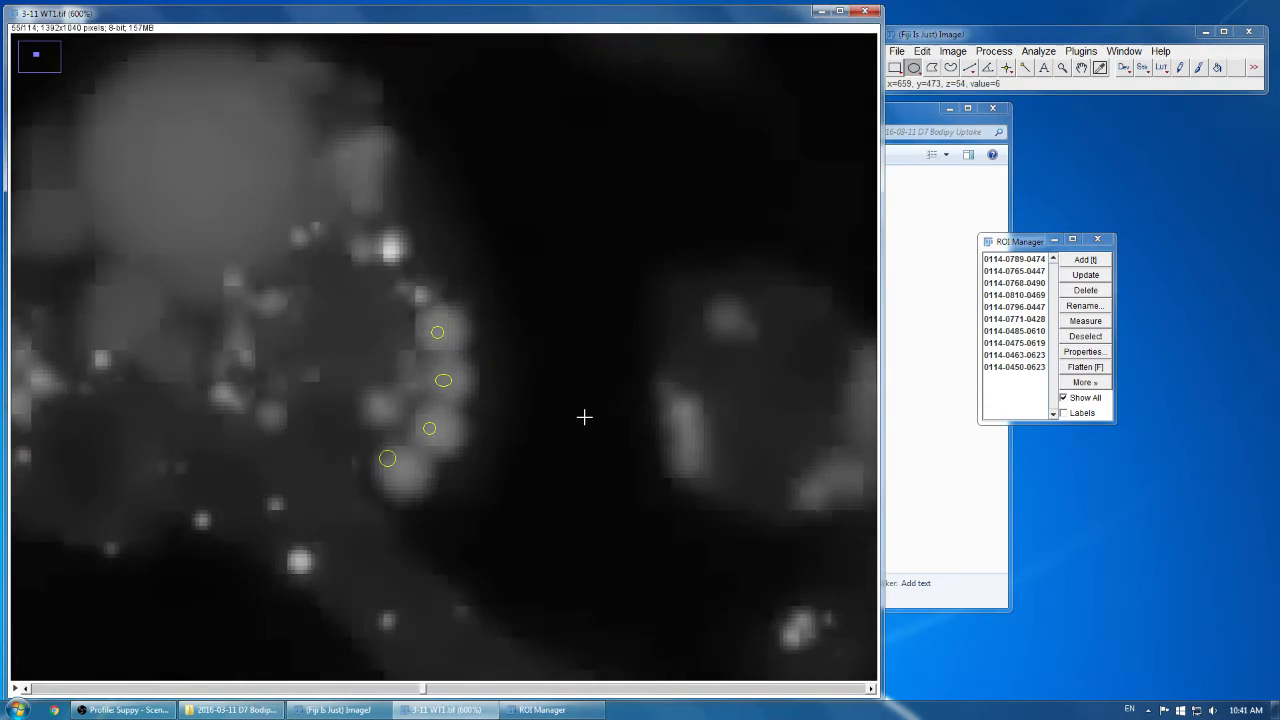
{"action": "scroll", "coordinate": [584, 417], "scroll_direction": "up", "scroll_amount": 20}
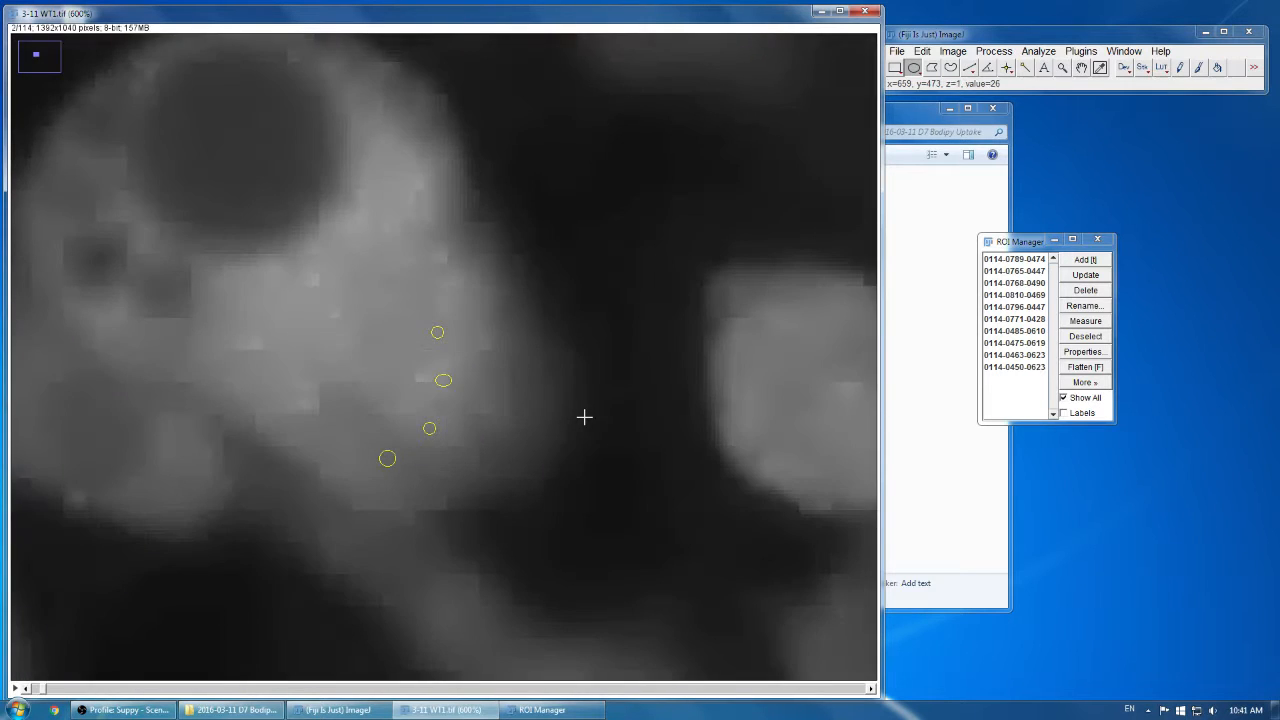
{"action": "scroll", "coordinate": [584, 417], "scroll_direction": "down", "scroll_amount": 20}
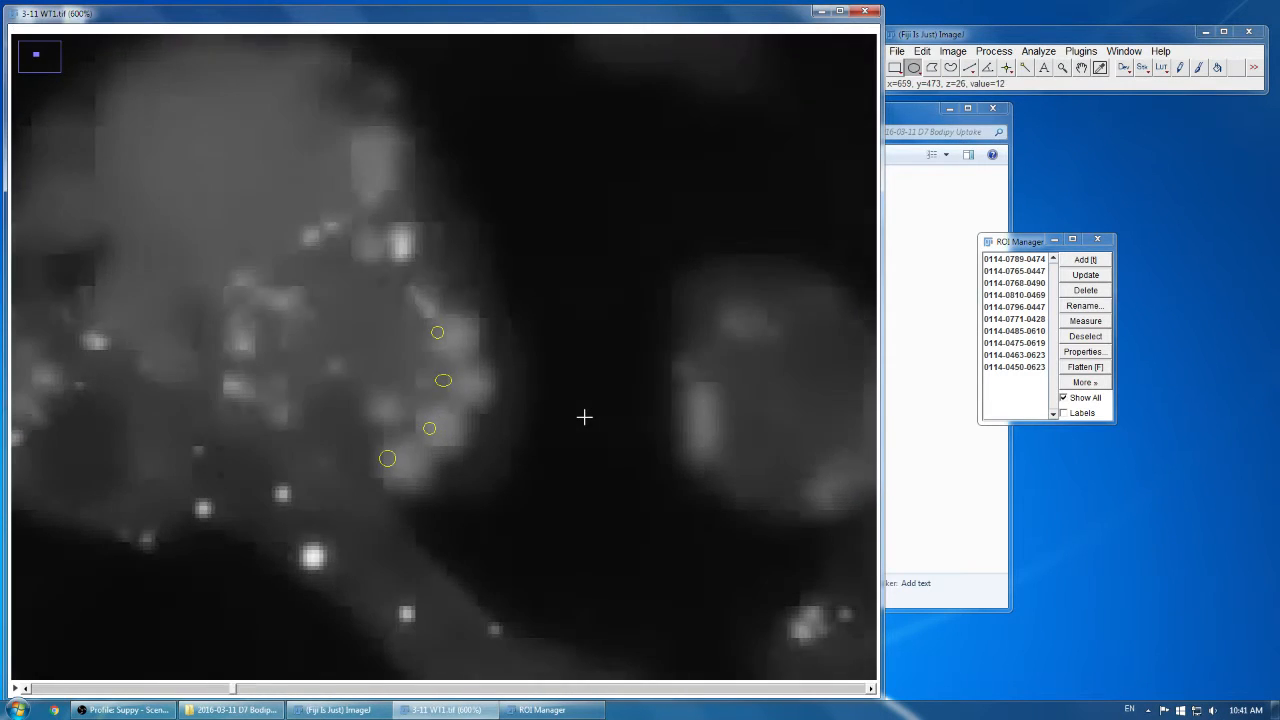
{"action": "scroll", "coordinate": [580, 411], "scroll_direction": "down", "scroll_amount": 20}
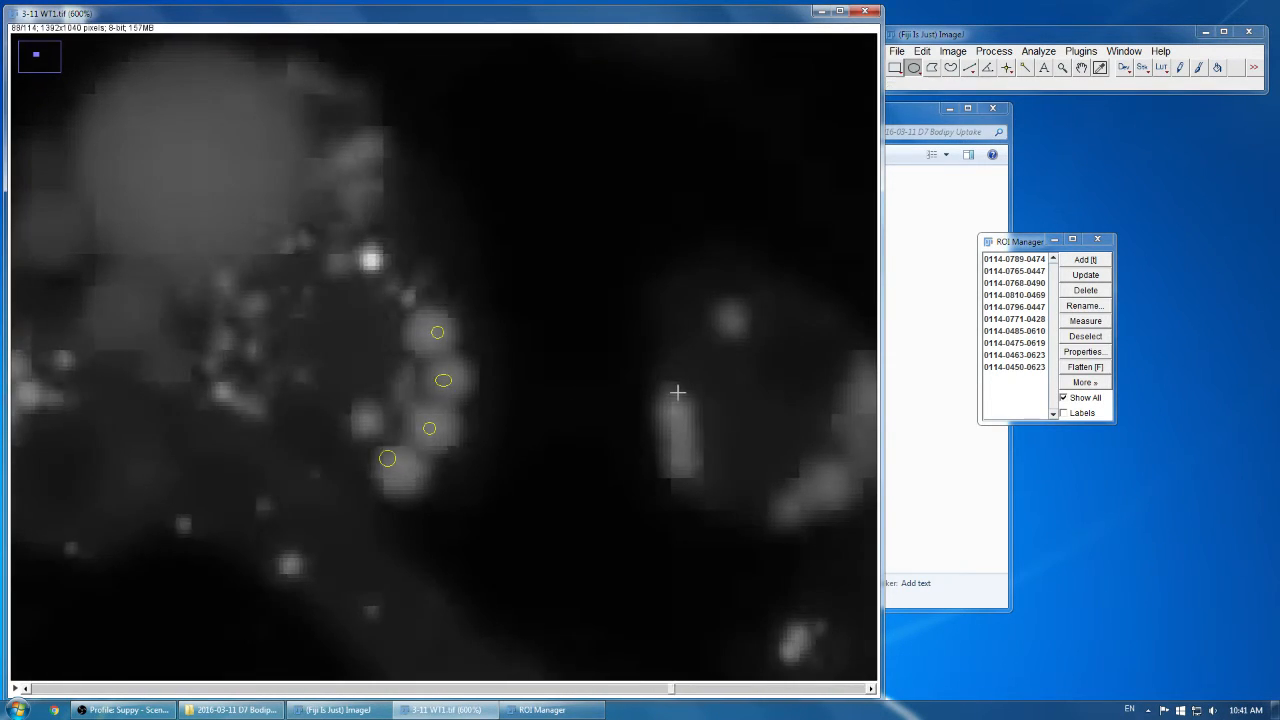
{"action": "scroll", "coordinate": [669, 393], "scroll_direction": "down", "scroll_amount": 9}
Step: Follow the largest bright droplet above the six-ROI cell back to frame 10, and add it as an ROI on frame 114
{"action": "key", "text": "minus"}
{"action": "key", "text": "minus"}
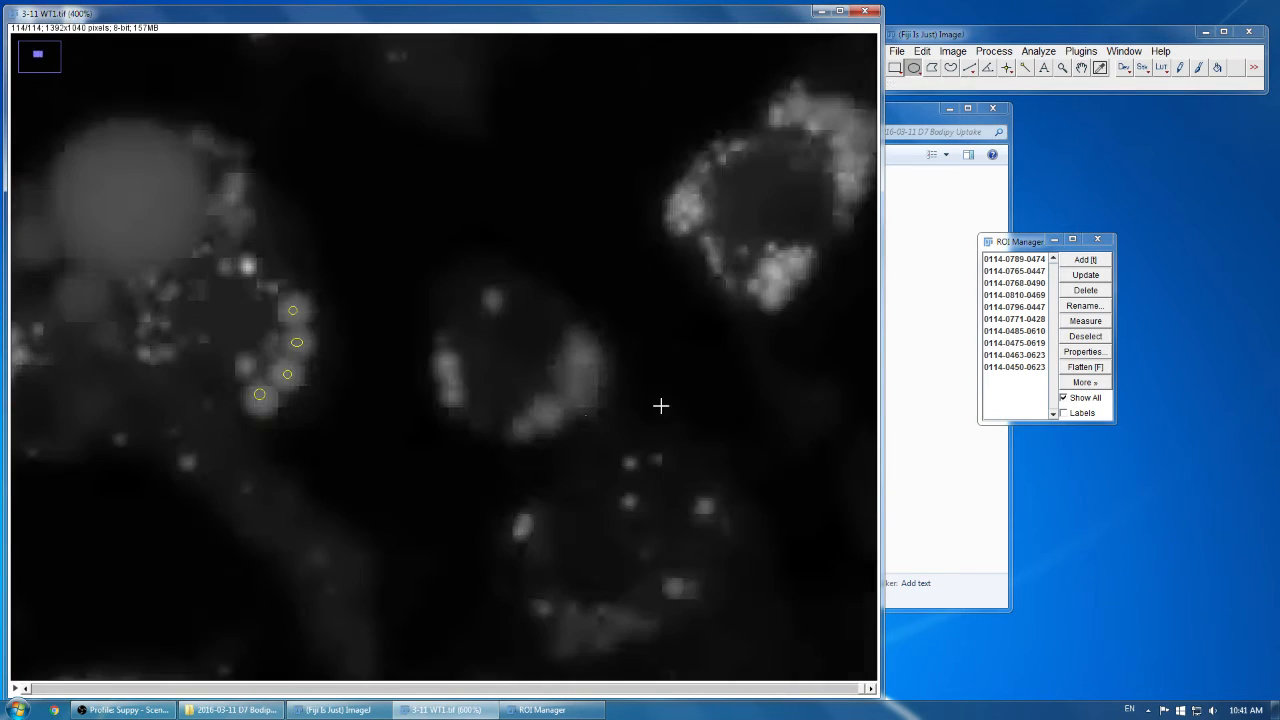
{"action": "key", "text": "minus"}
{"action": "key", "text": "minus"}
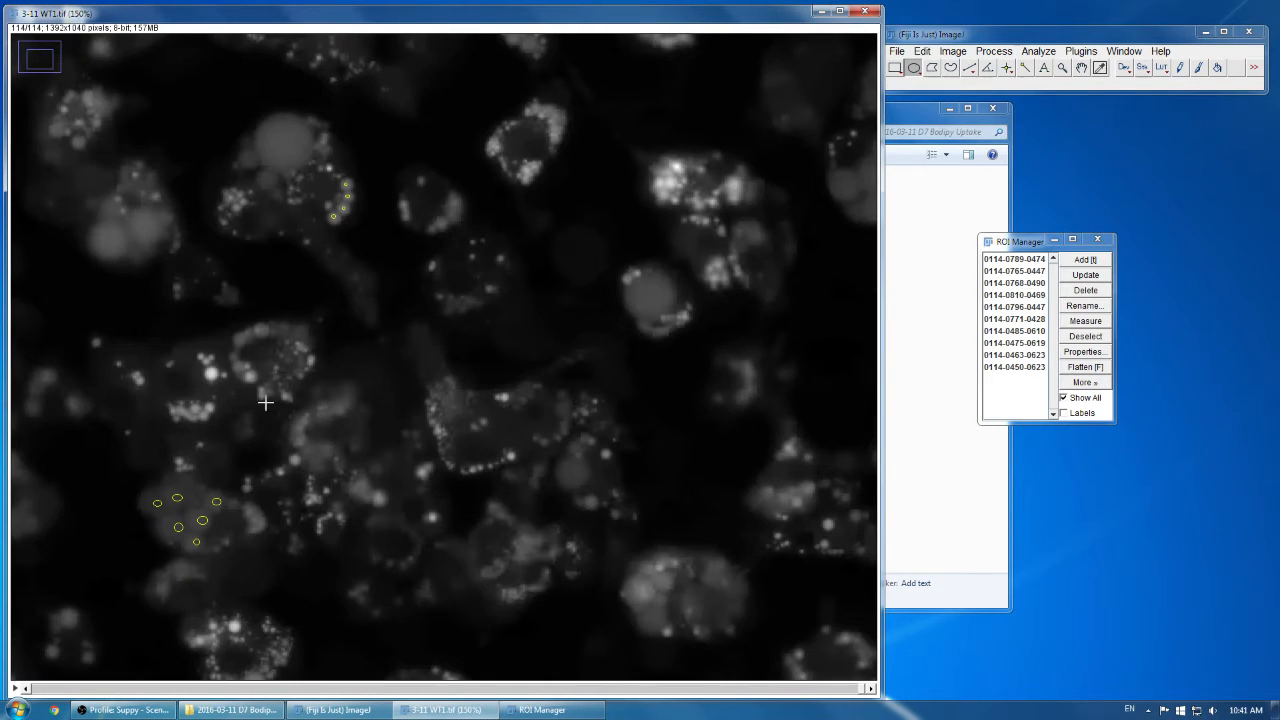
{"action": "key", "text": "plus"}
{"action": "key", "text": "plus"}
{"action": "key", "text": "minus"}
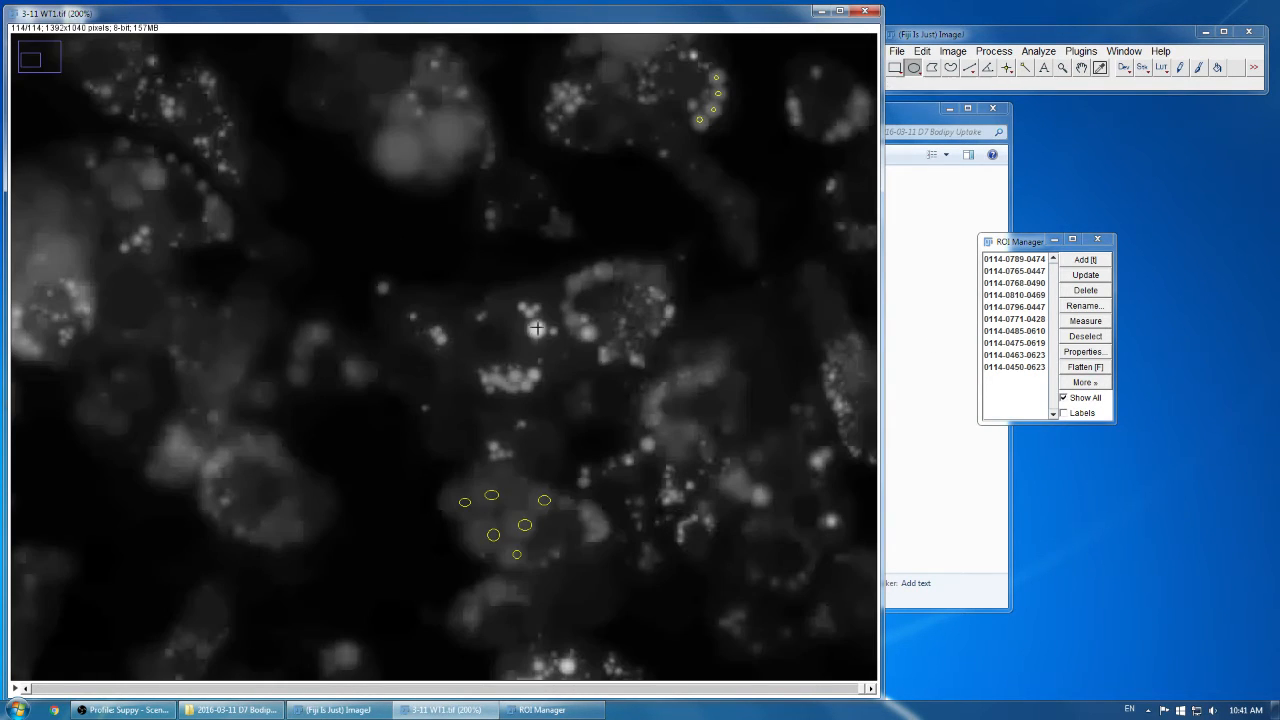
{"action": "scroll", "coordinate": [525, 328], "scroll_direction": "up", "scroll_amount": 20}
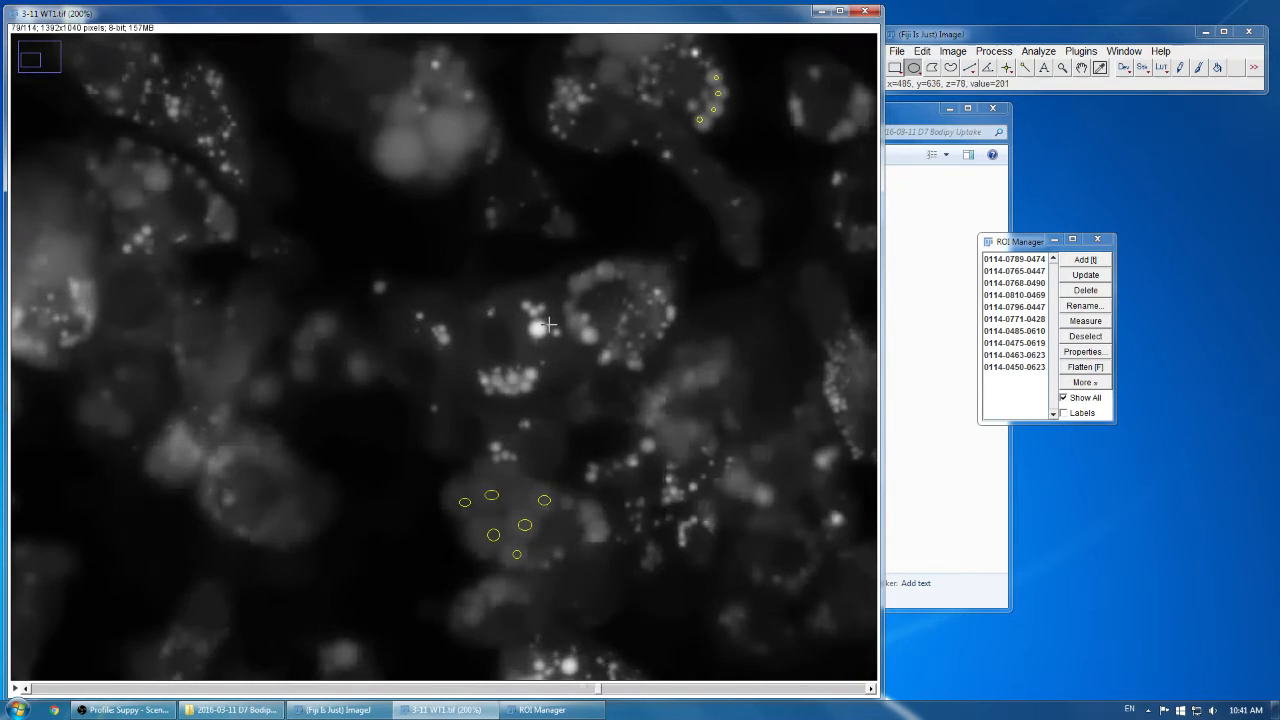
{"action": "scroll", "coordinate": [548, 326], "scroll_direction": "up", "scroll_amount": 20}
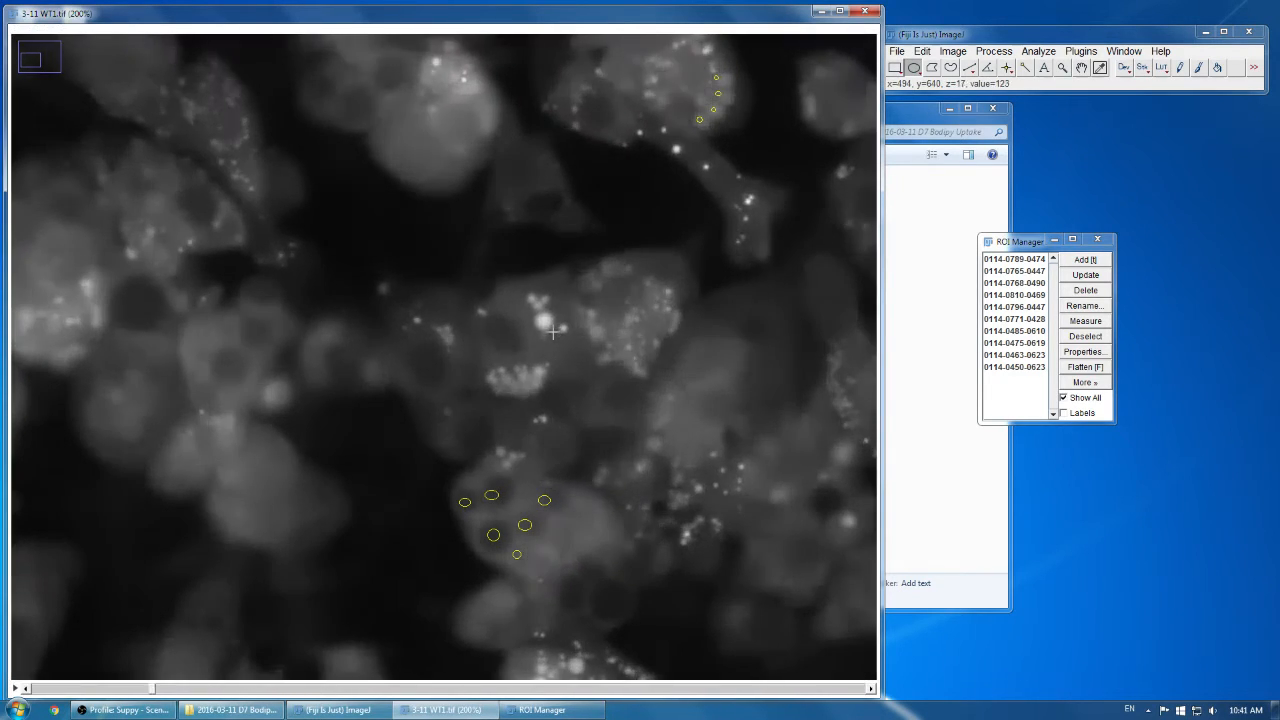
{"action": "scroll", "coordinate": [553, 333], "scroll_direction": "down", "scroll_amount": 19}
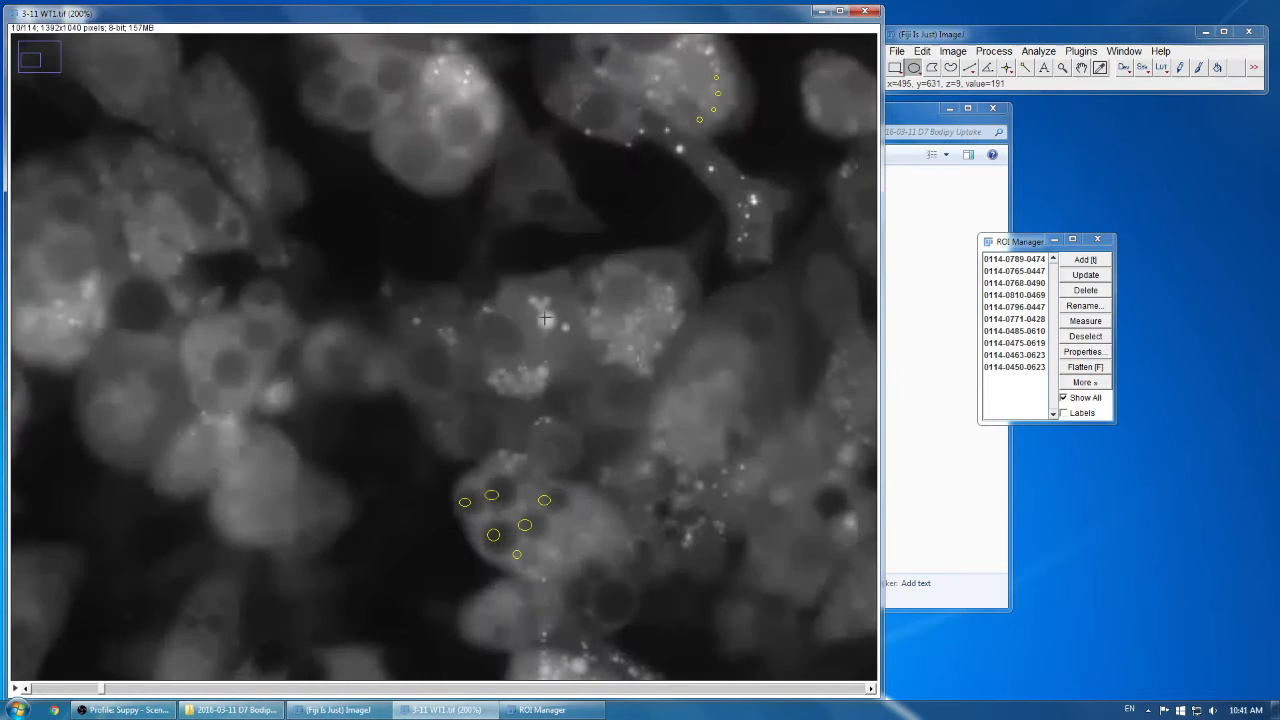
{"action": "scroll", "coordinate": [540, 320], "scroll_direction": "down", "scroll_amount": 20}
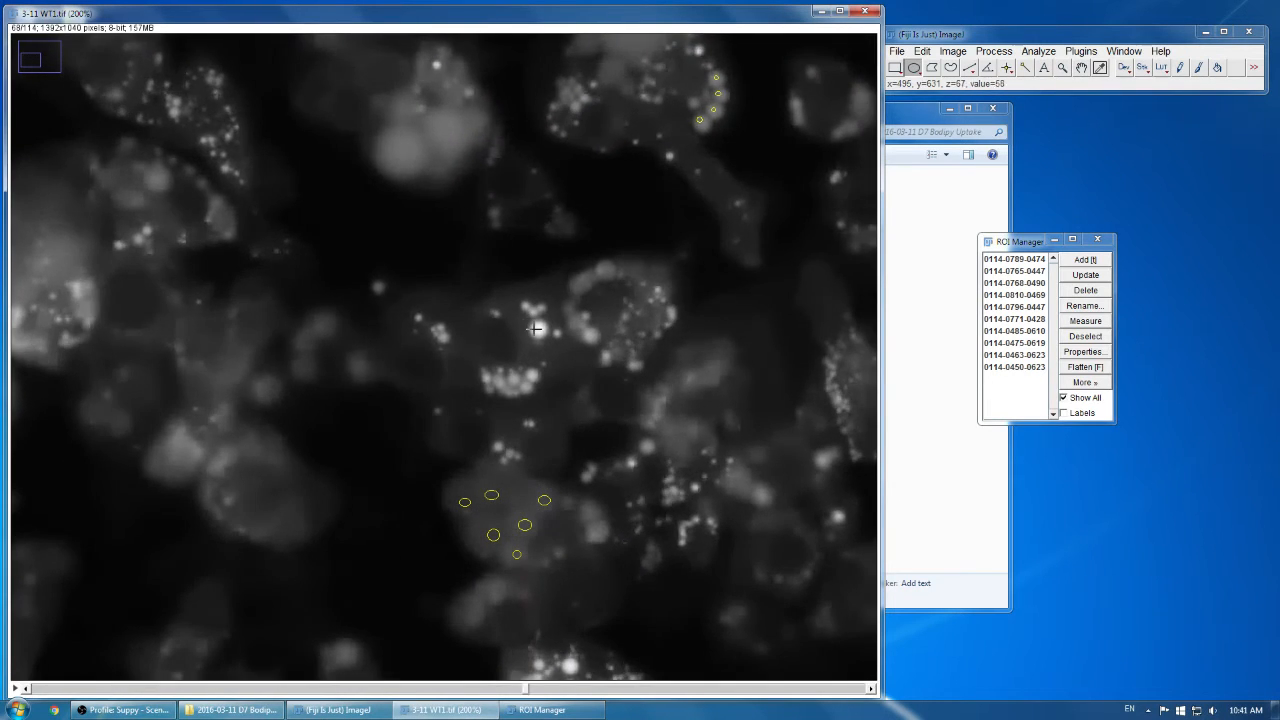
{"action": "scroll", "coordinate": [538, 327], "scroll_direction": "down", "scroll_amount": 20}
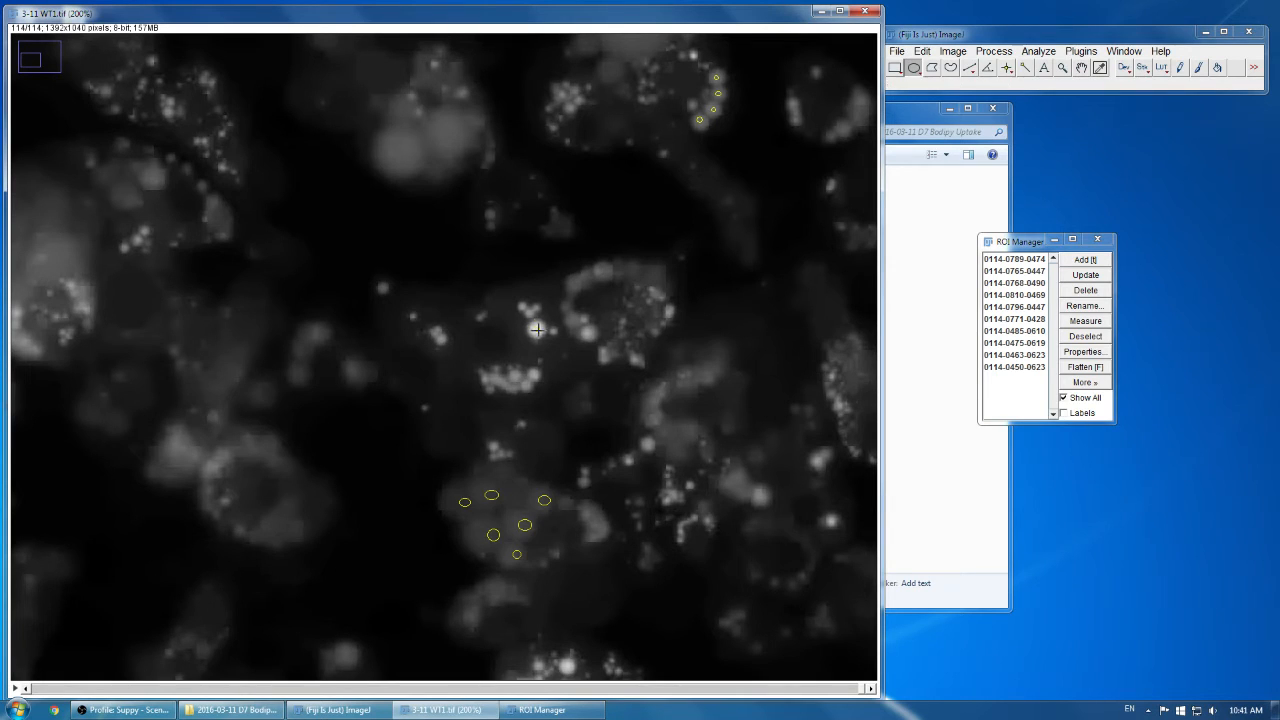
{"action": "key", "text": "t"}
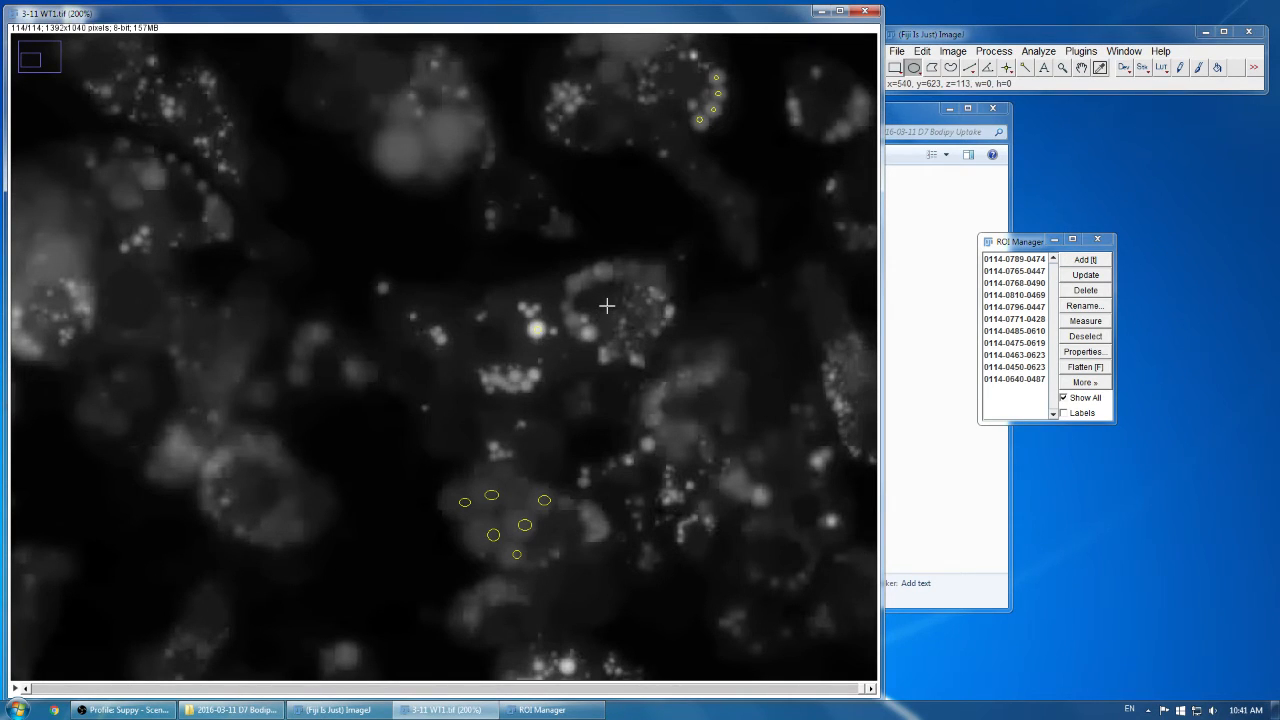
Step: On frame 114, add three ROIs in the upper field: two beside the pale round droplet and one on the bright droplet to its lower left
{"action": "scroll", "coordinate": [563, 271], "scroll_direction": "down", "scroll_amount": 2}
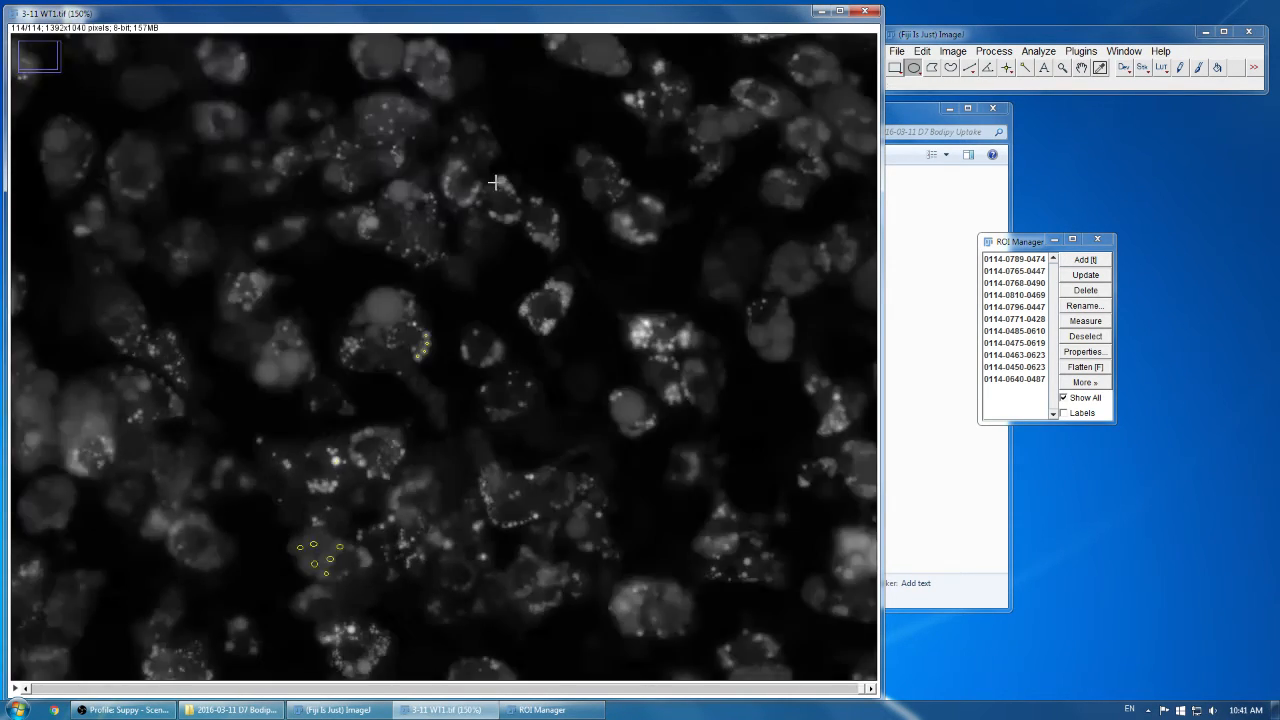
{"action": "scroll", "coordinate": [415, 195], "scroll_direction": "up", "scroll_amount": 1}
{"action": "scroll", "coordinate": [459, 277], "scroll_direction": "up", "scroll_amount": 1}
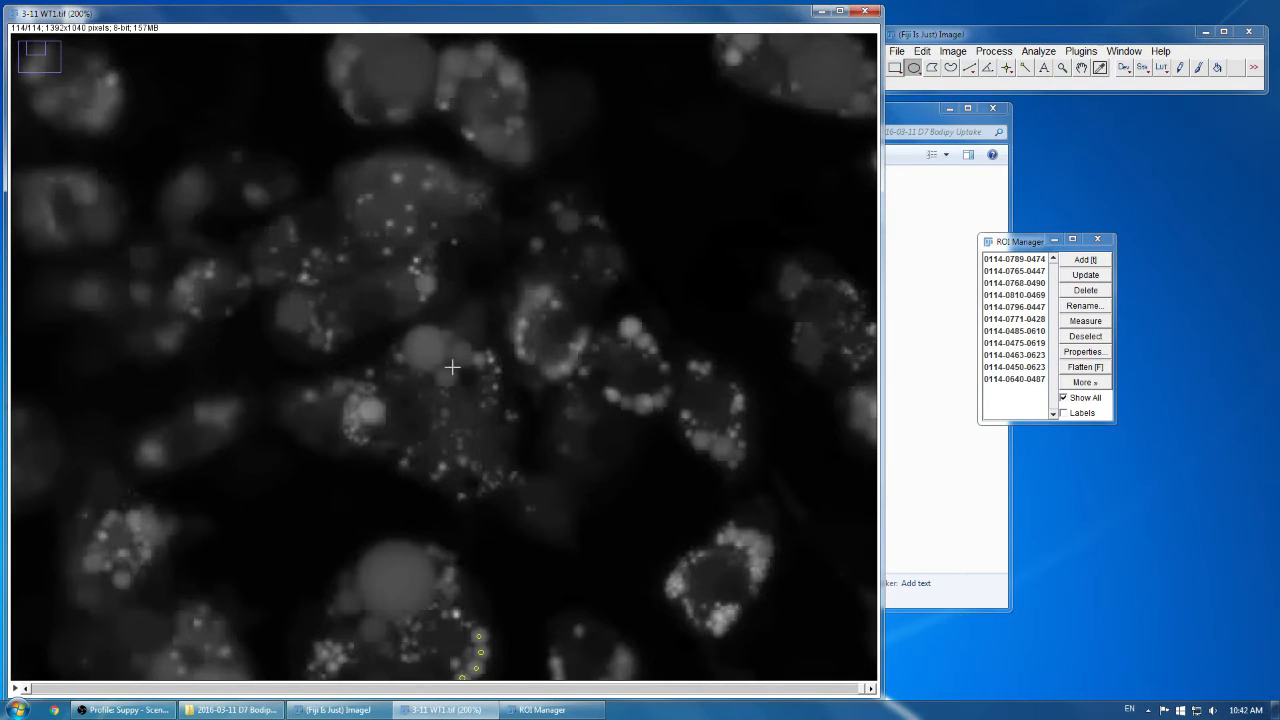
{"action": "key", "text": "t"}
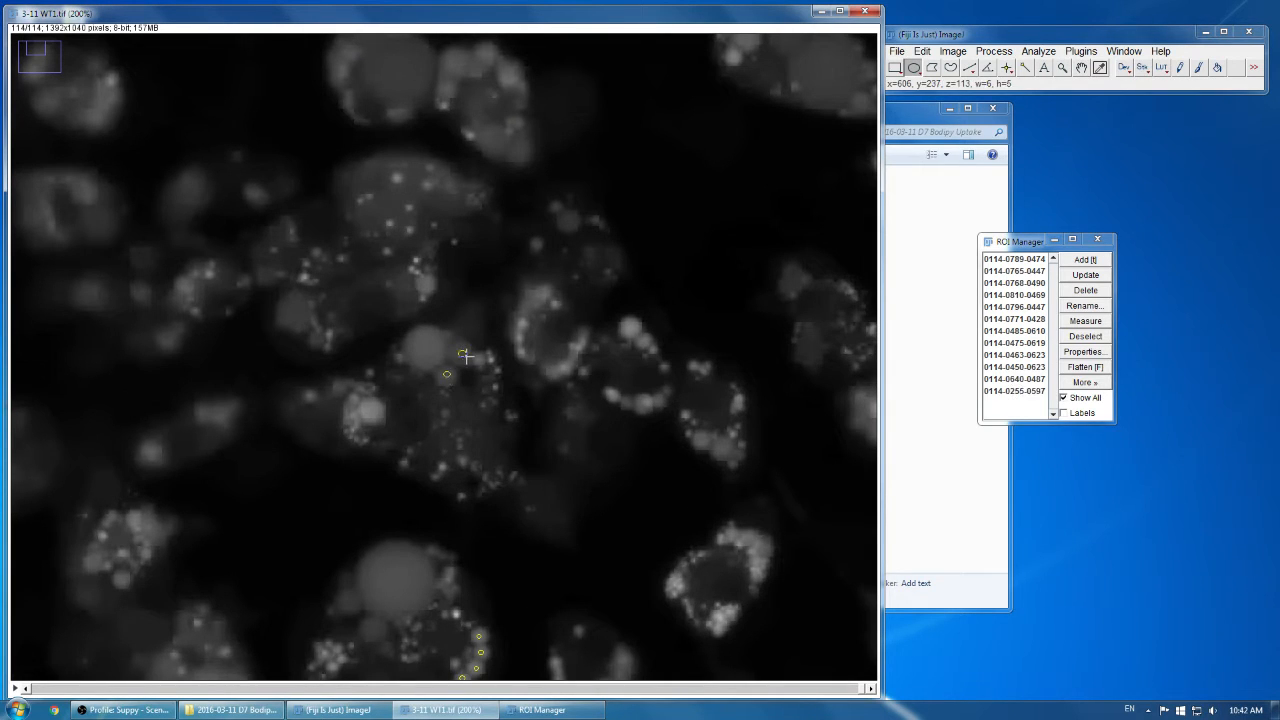
{"action": "key", "text": "t"}
{"action": "key", "text": "t"}
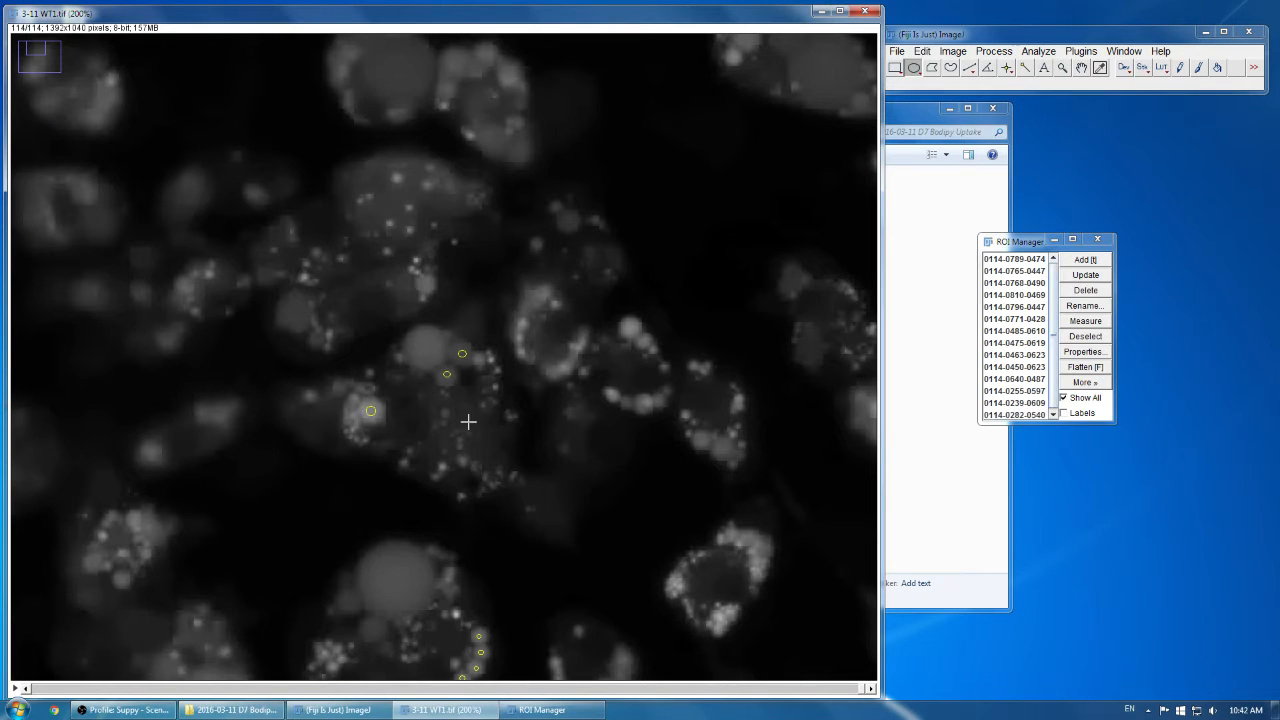
Step: Follow the droplets of the two small ringed cells back to about frame 10, and add three ROIs on them on frame 114
{"action": "scroll", "coordinate": [475, 635], "scroll_direction": "up", "scroll_amount": 20}
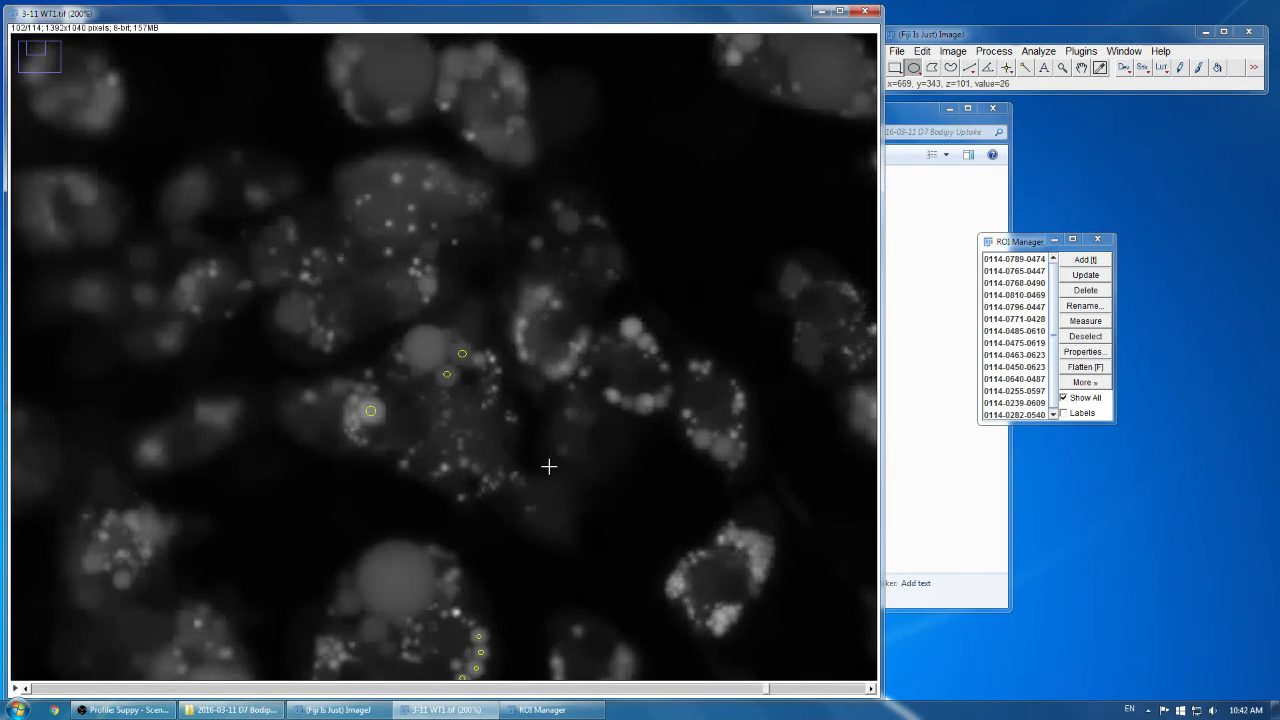
{"action": "scroll", "coordinate": [535, 416], "scroll_direction": "up", "scroll_amount": 20}
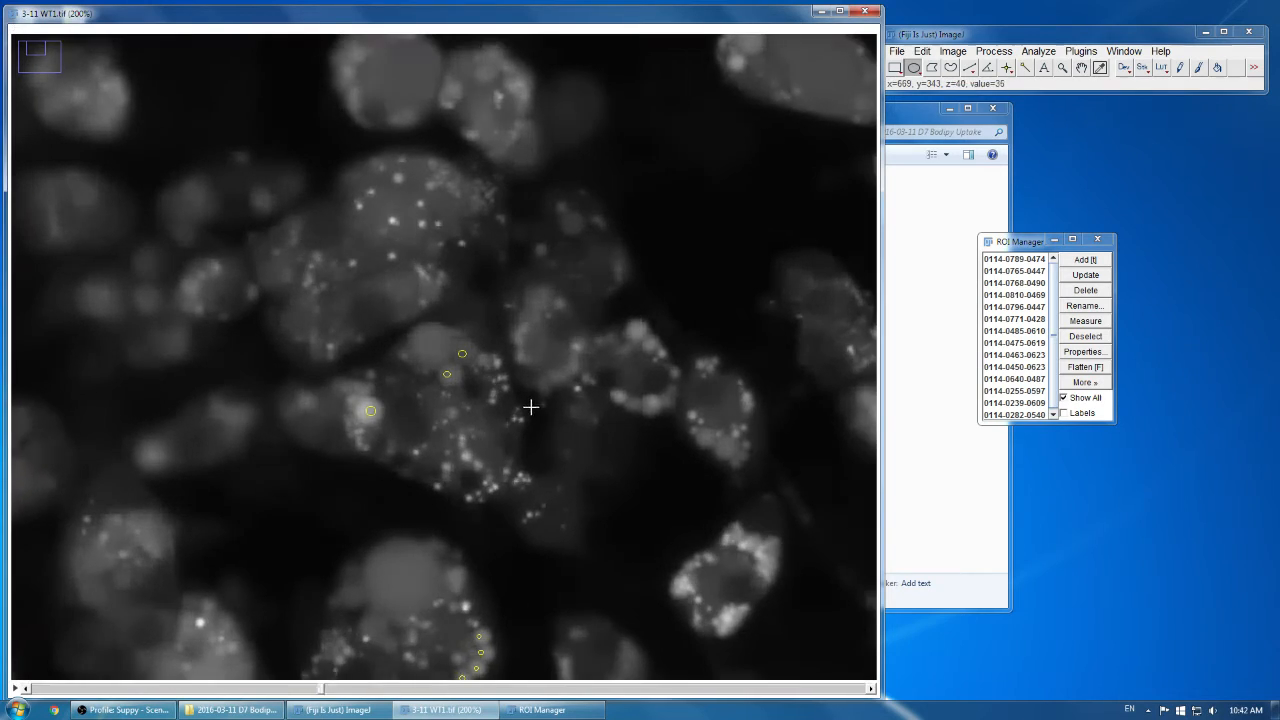
{"action": "scroll", "coordinate": [529, 403], "scroll_direction": "down", "scroll_amount": 20}
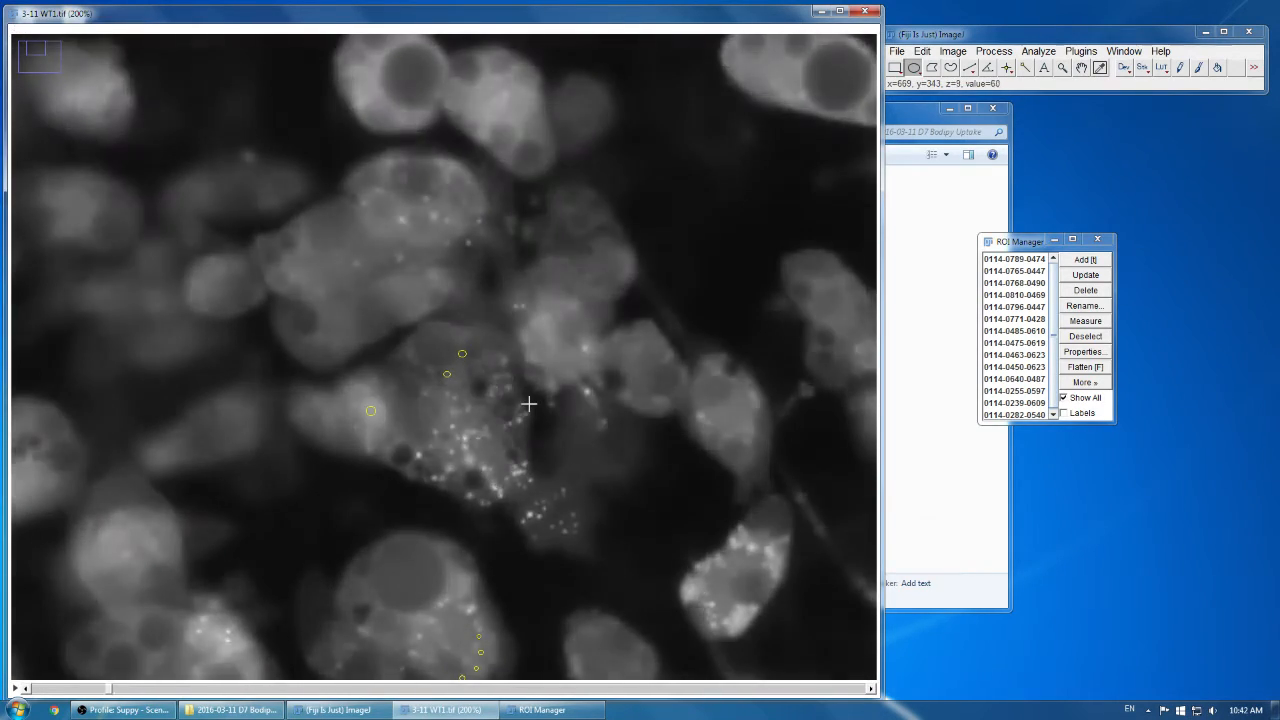
{"action": "scroll", "coordinate": [529, 403], "scroll_direction": "down", "scroll_amount": 20}
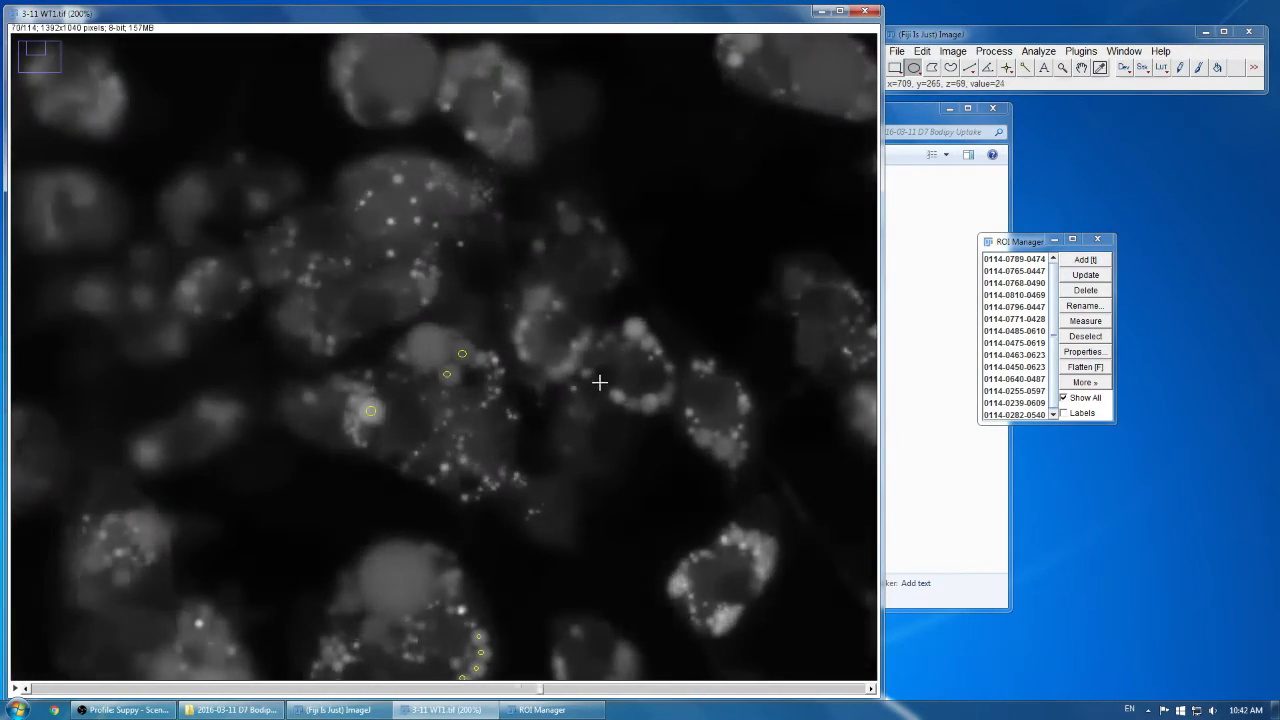
{"action": "scroll", "coordinate": [640, 339], "scroll_direction": "down", "scroll_amount": 13}
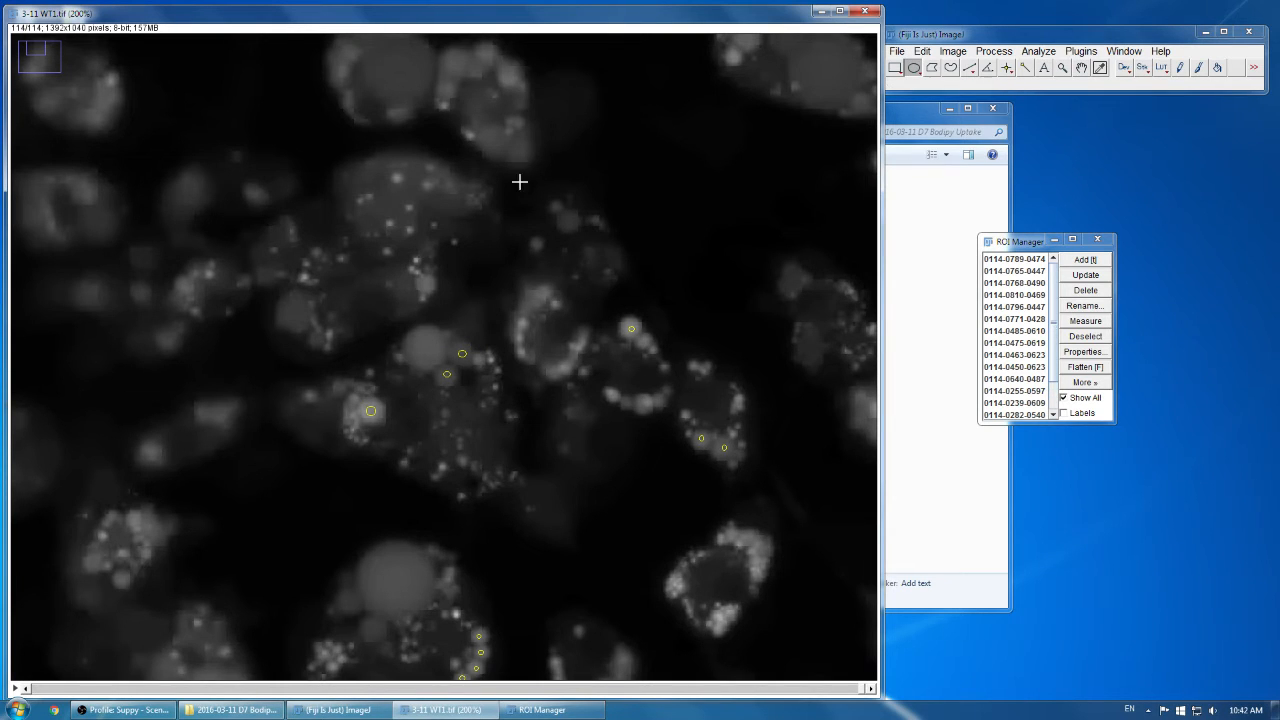
Step: Browse the earlier frames for the cell above the pale round droplet, and add two ROIs on its droplets on frame 114
{"action": "scroll", "coordinate": [291, 309], "scroll_direction": "up", "scroll_amount": 20}
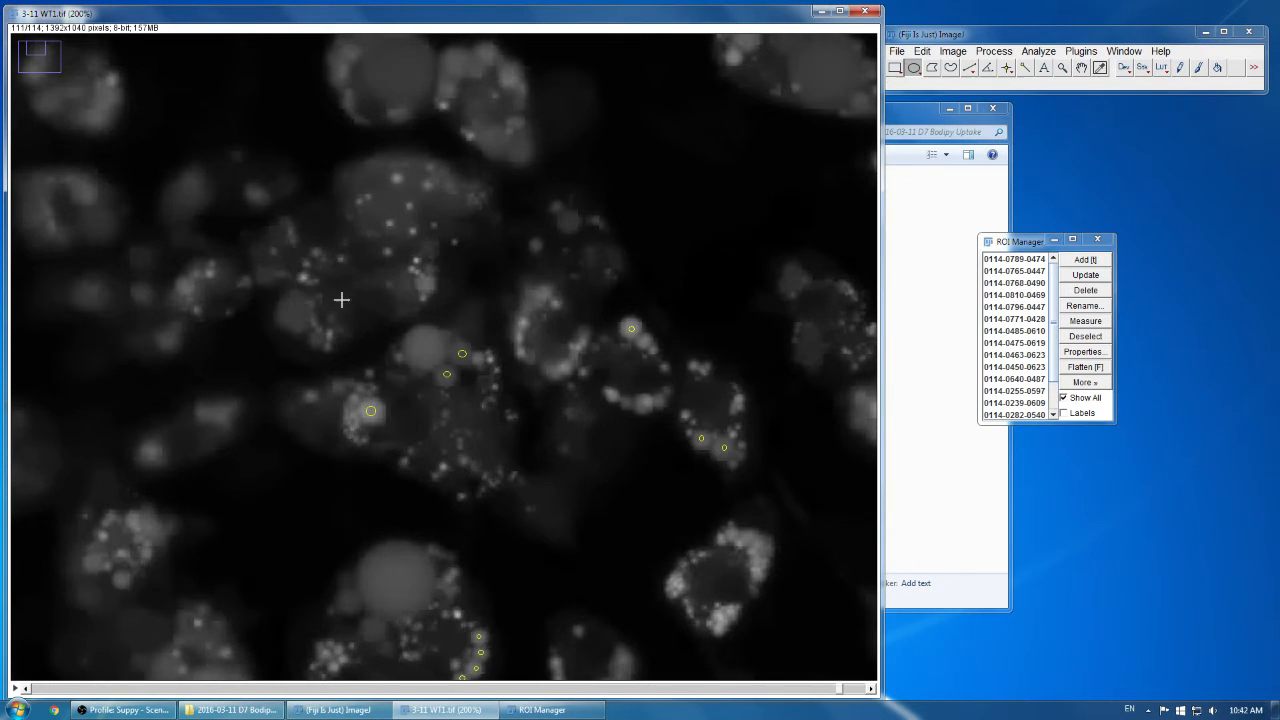
{"action": "scroll", "coordinate": [437, 331], "scroll_direction": "up", "scroll_amount": 20}
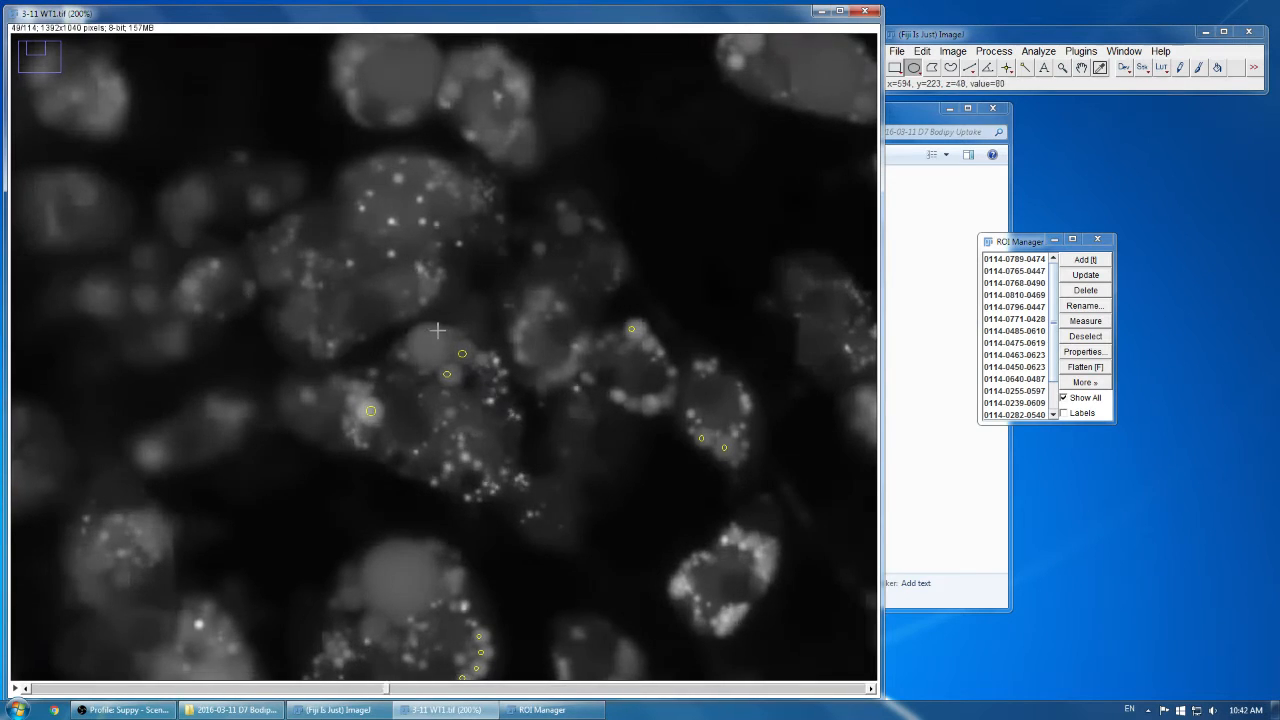
{"action": "scroll", "coordinate": [415, 342], "scroll_direction": "down", "scroll_amount": 20}
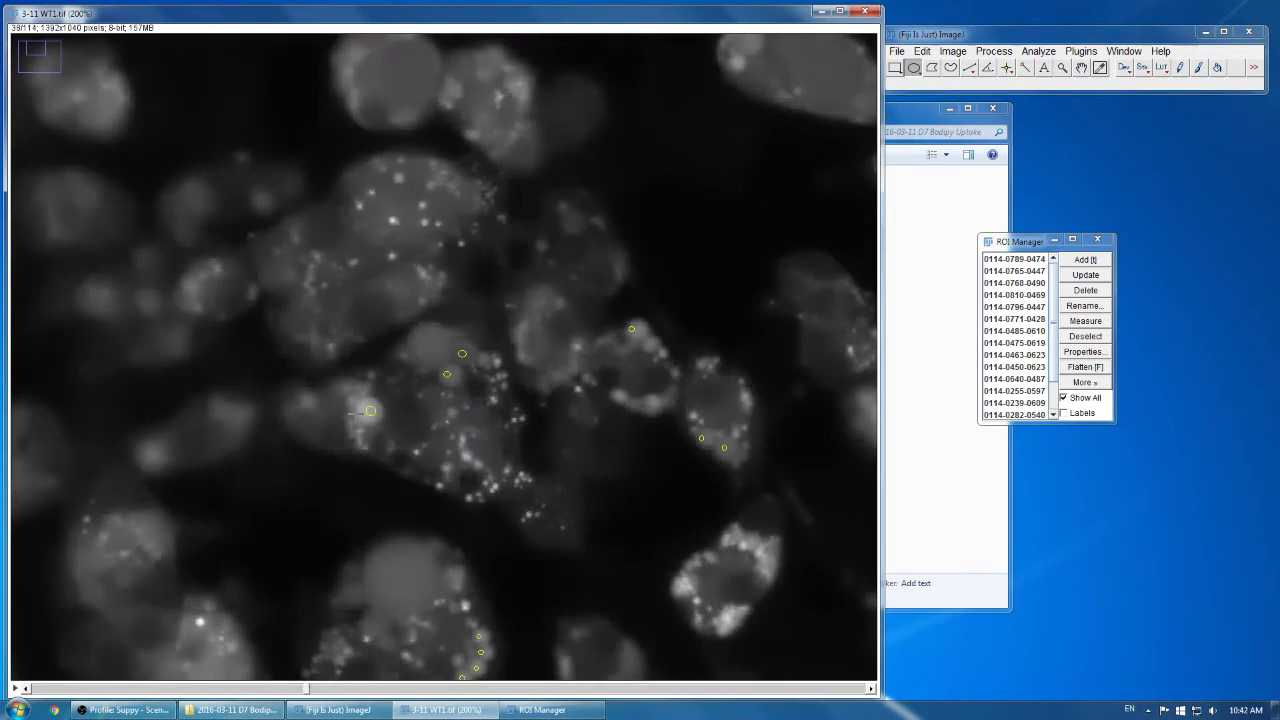
{"action": "scroll", "coordinate": [370, 371], "scroll_direction": "down", "scroll_amount": 20}
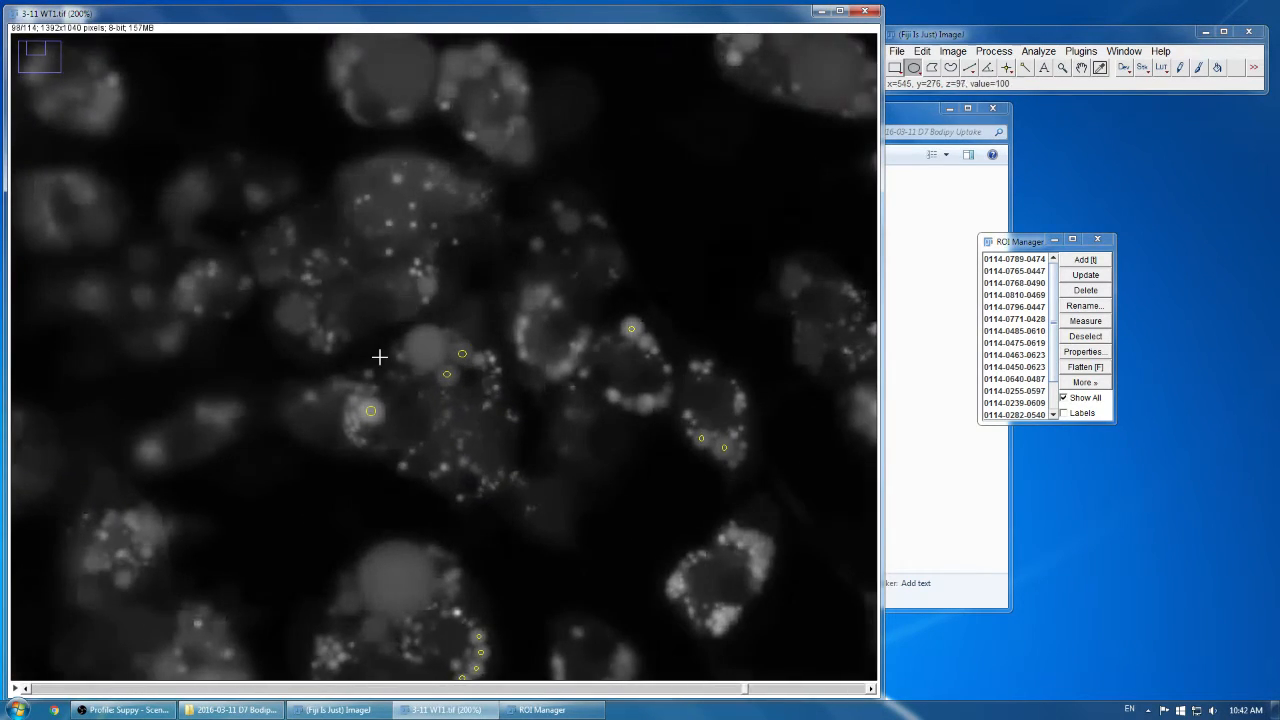
{"action": "left_click", "coordinate": [292, 311]}
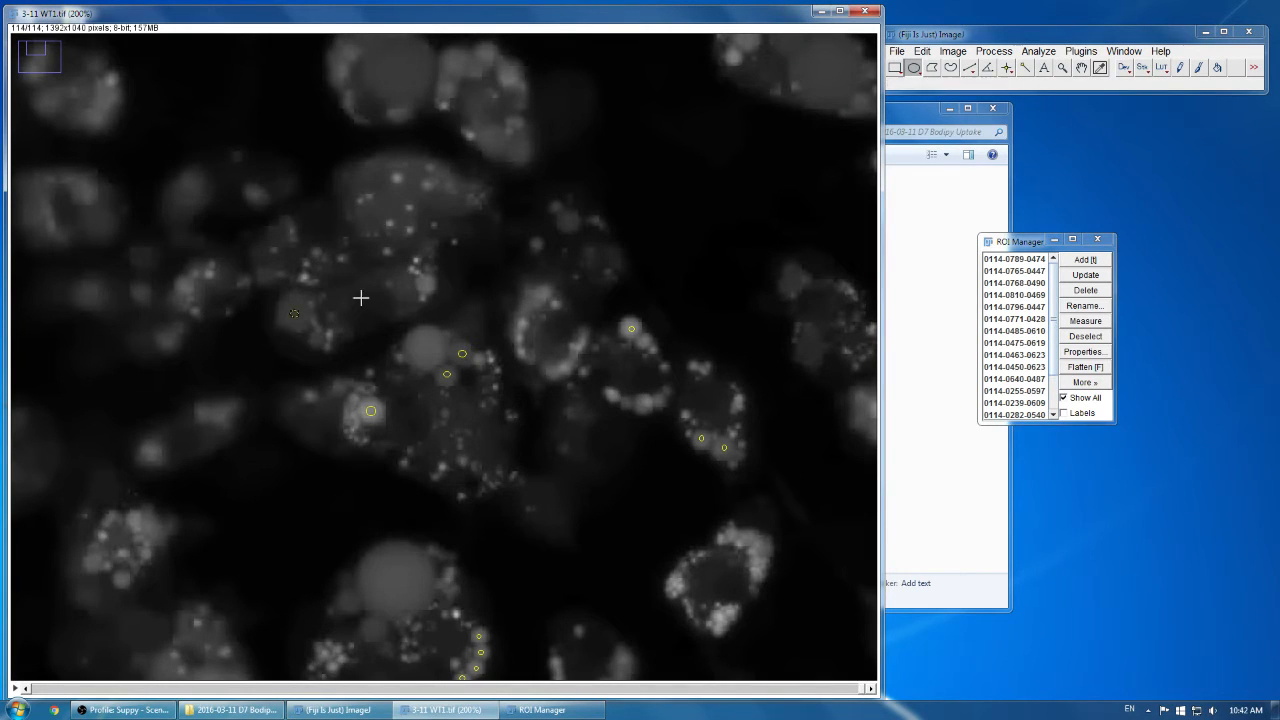
{"action": "left_click", "coordinate": [428, 286]}
Step: Survey frame 114 from the upper cells down to the six-ROI cell for further droplets to mark
{"action": "key", "text": "minus"}
{"action": "key", "text": "minus"}
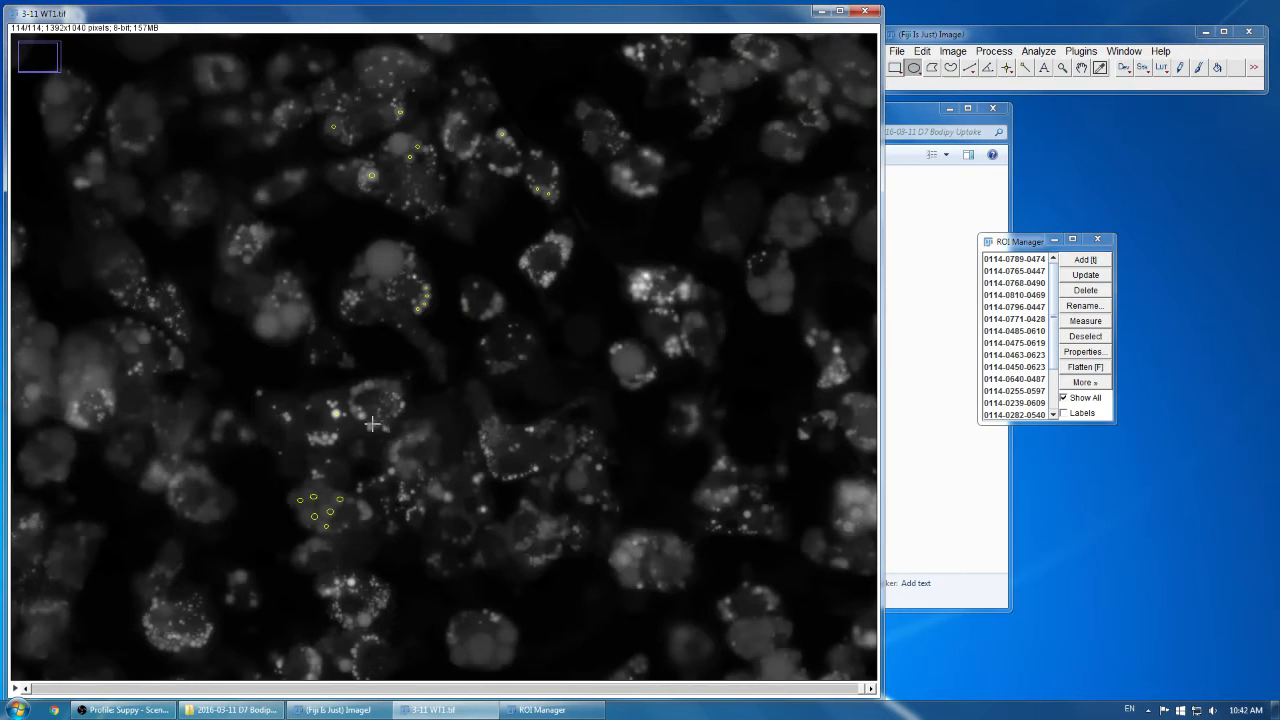
{"action": "key", "text": "plus"}
{"action": "key", "text": "minus"}
{"action": "key", "text": "minus"}
{"action": "key", "text": "plus"}
{"action": "key", "text": "plus"}
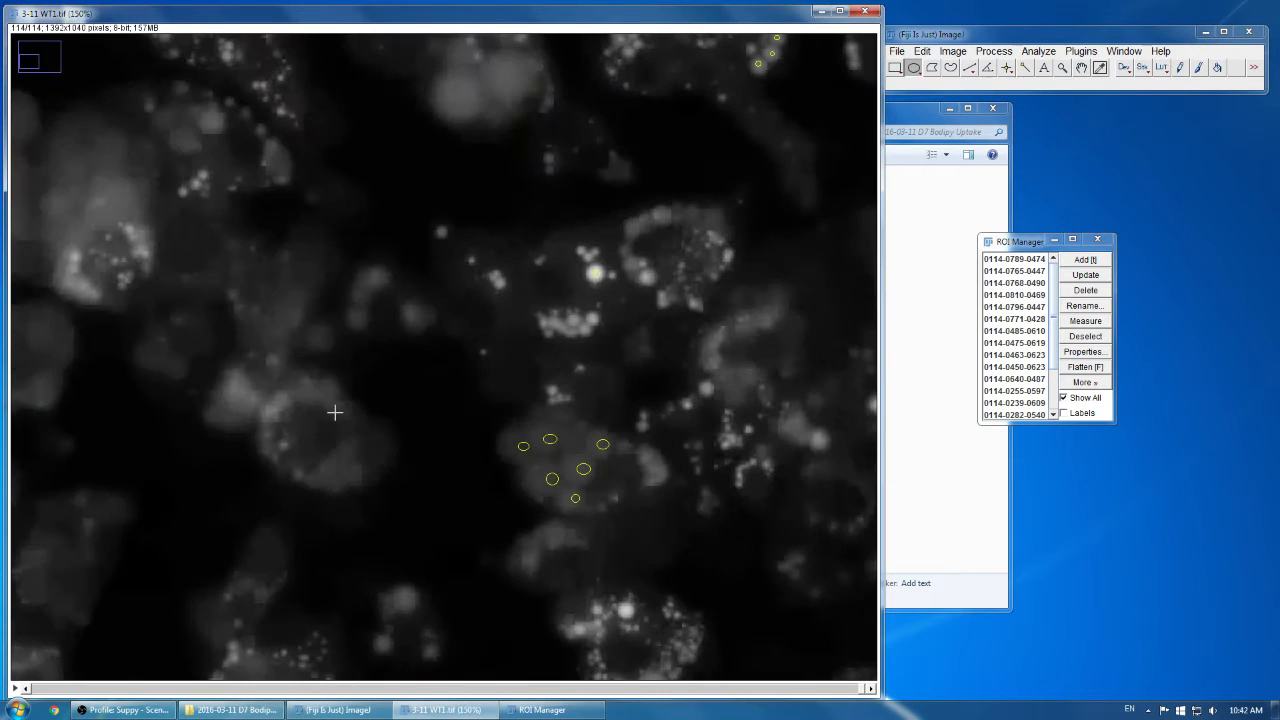
{"action": "key", "text": "minus"}
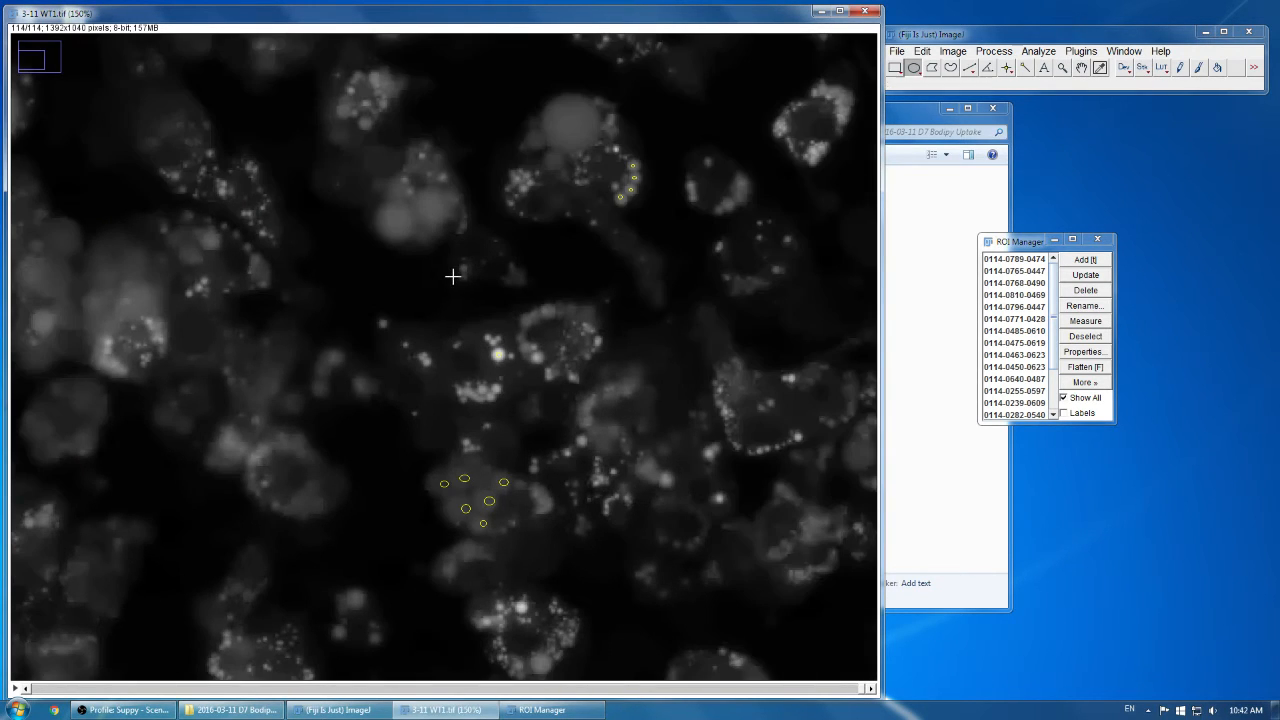
{"action": "key", "text": "minus"}
{"action": "key", "text": "plus"}
{"action": "key", "text": "plus"}
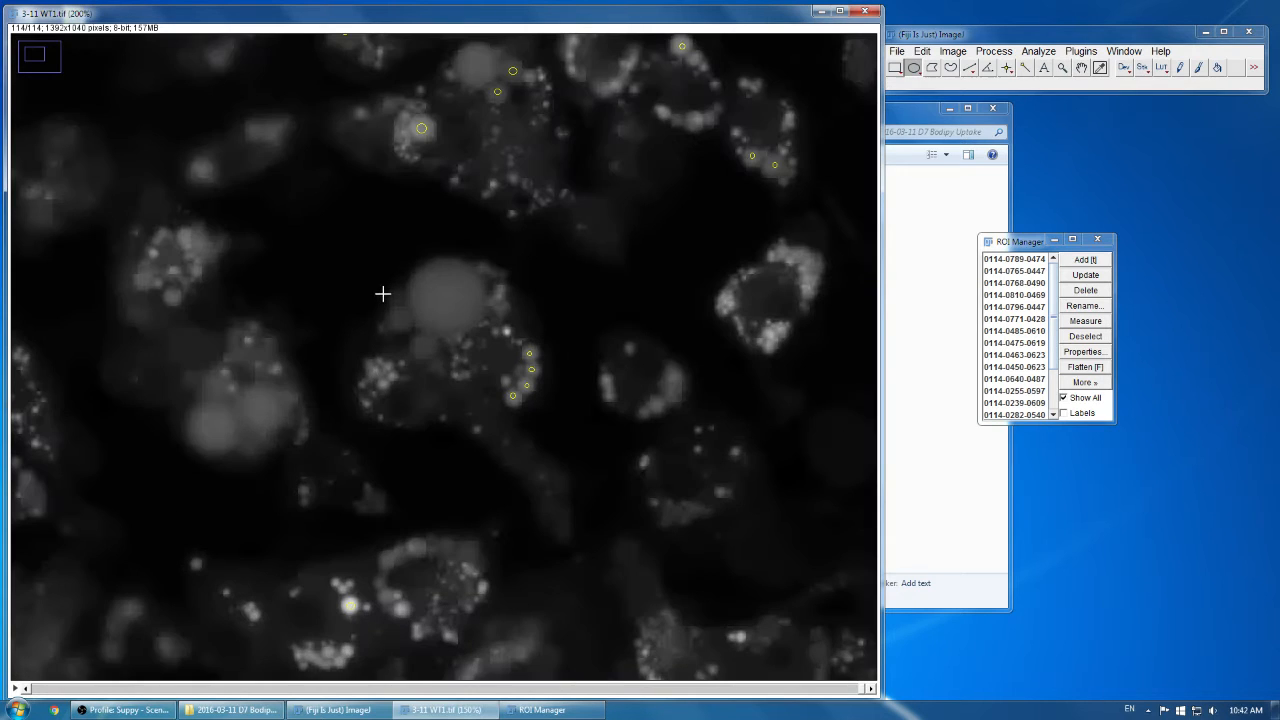
Step: Follow the four-ROI cell back to frame 5, and add two ROIs beside its large pale droplet on frame 114
{"action": "scroll", "coordinate": [434, 345], "scroll_direction": "up", "scroll_amount": 20}
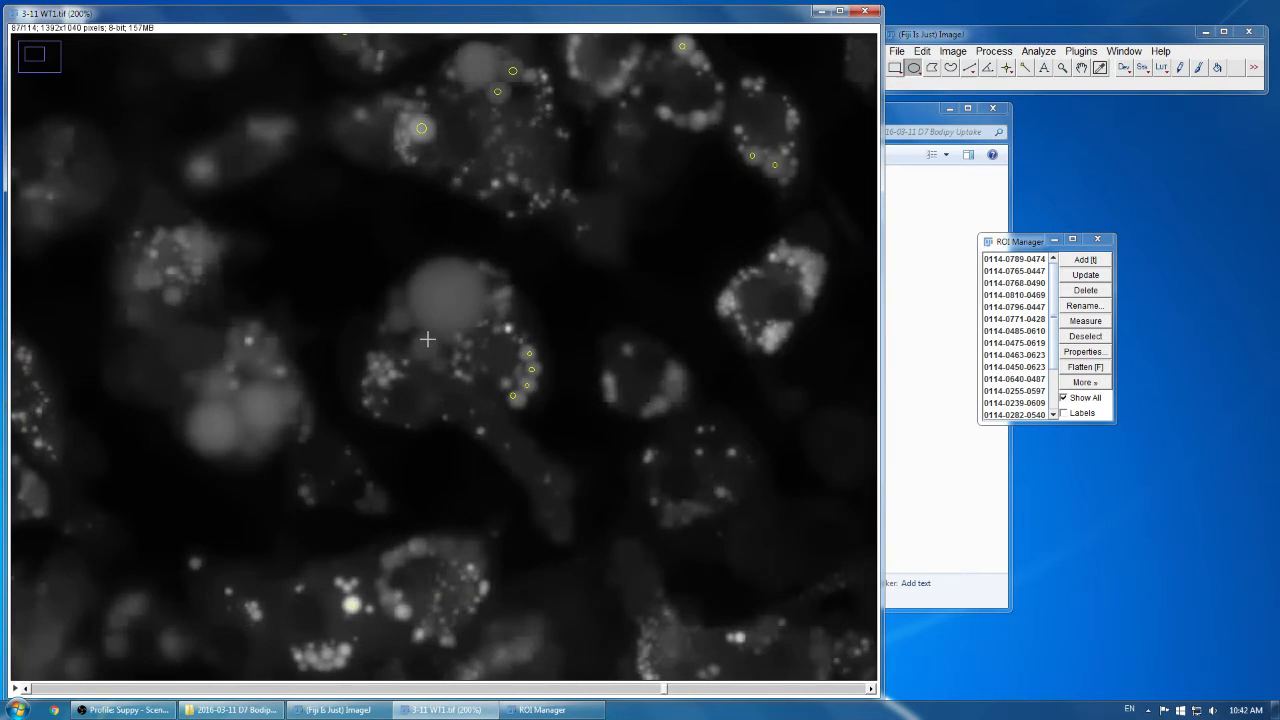
{"action": "scroll", "coordinate": [435, 339], "scroll_direction": "up", "scroll_amount": 20}
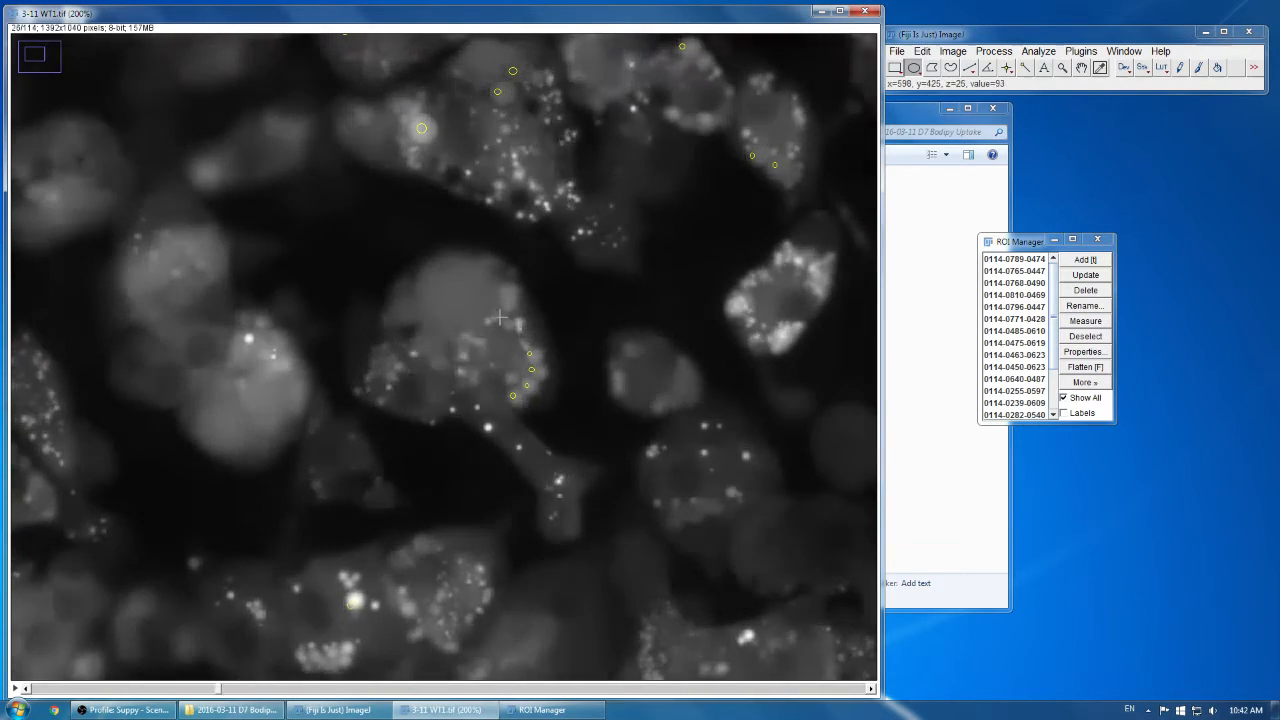
{"action": "scroll", "coordinate": [435, 309], "scroll_direction": "down", "scroll_amount": 20}
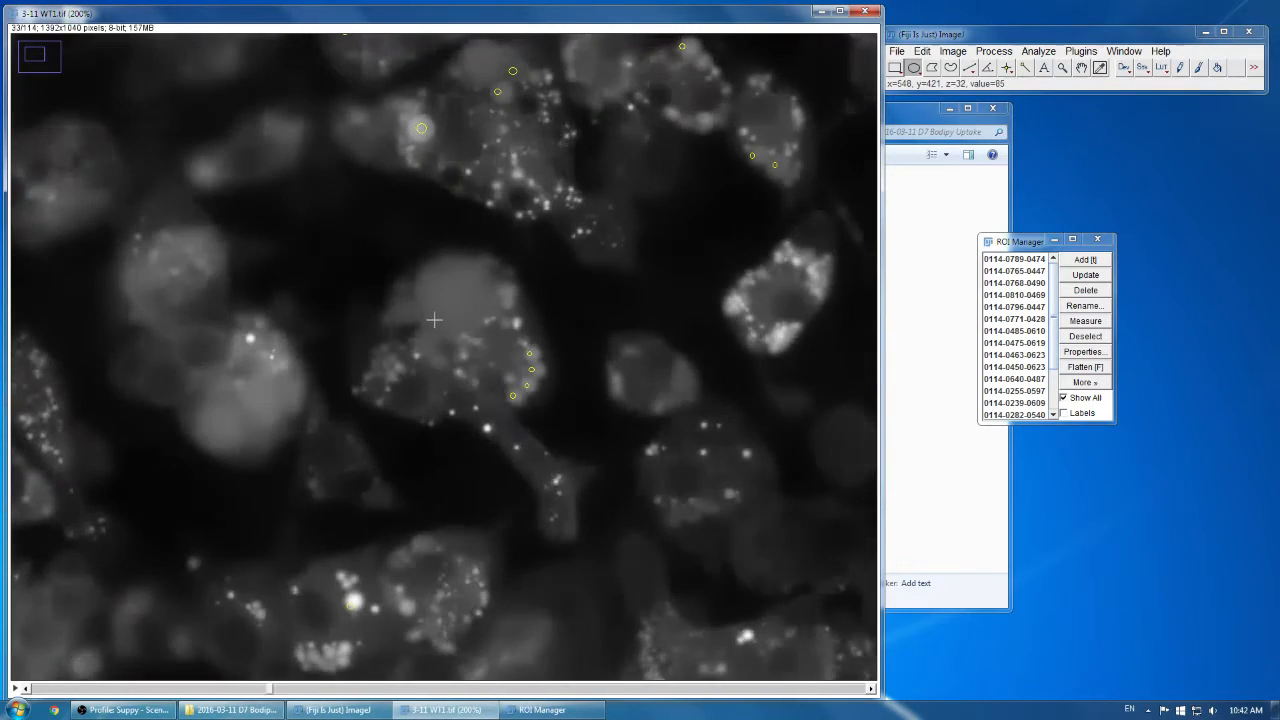
{"action": "scroll", "coordinate": [459, 364], "scroll_direction": "up", "scroll_amount": 20}
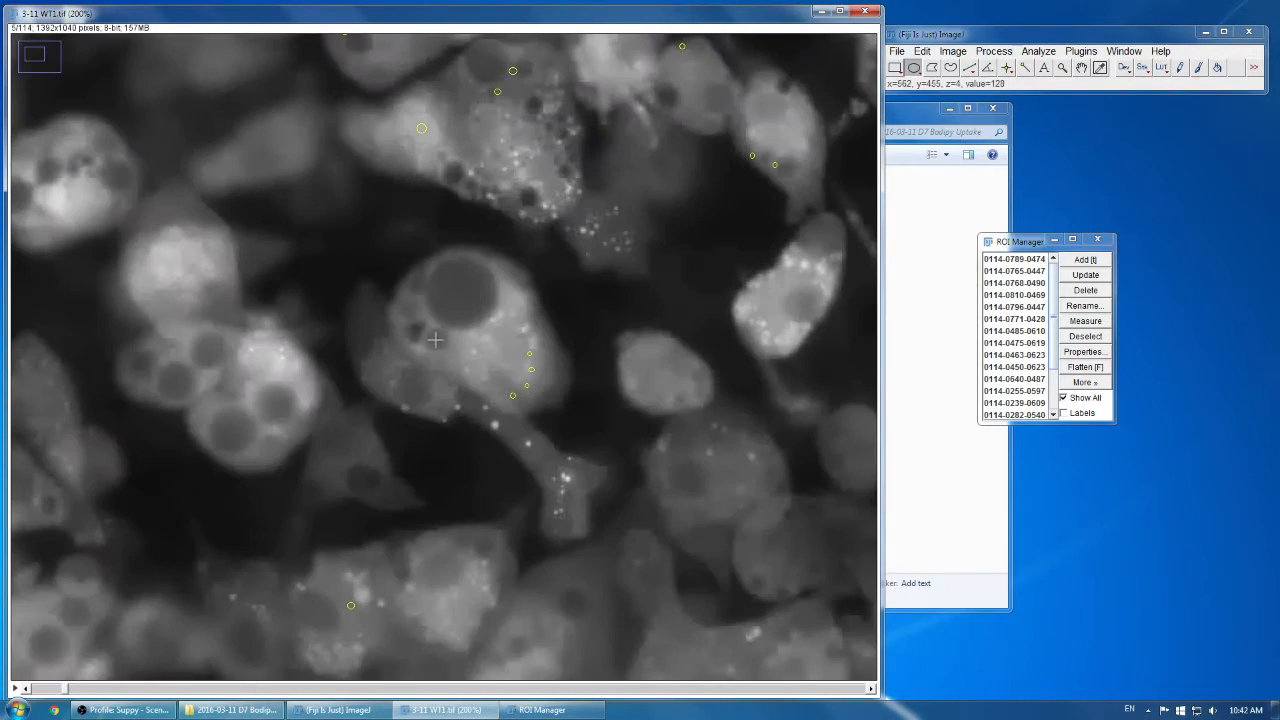
{"action": "scroll", "coordinate": [440, 339], "scroll_direction": "down", "scroll_amount": 20}
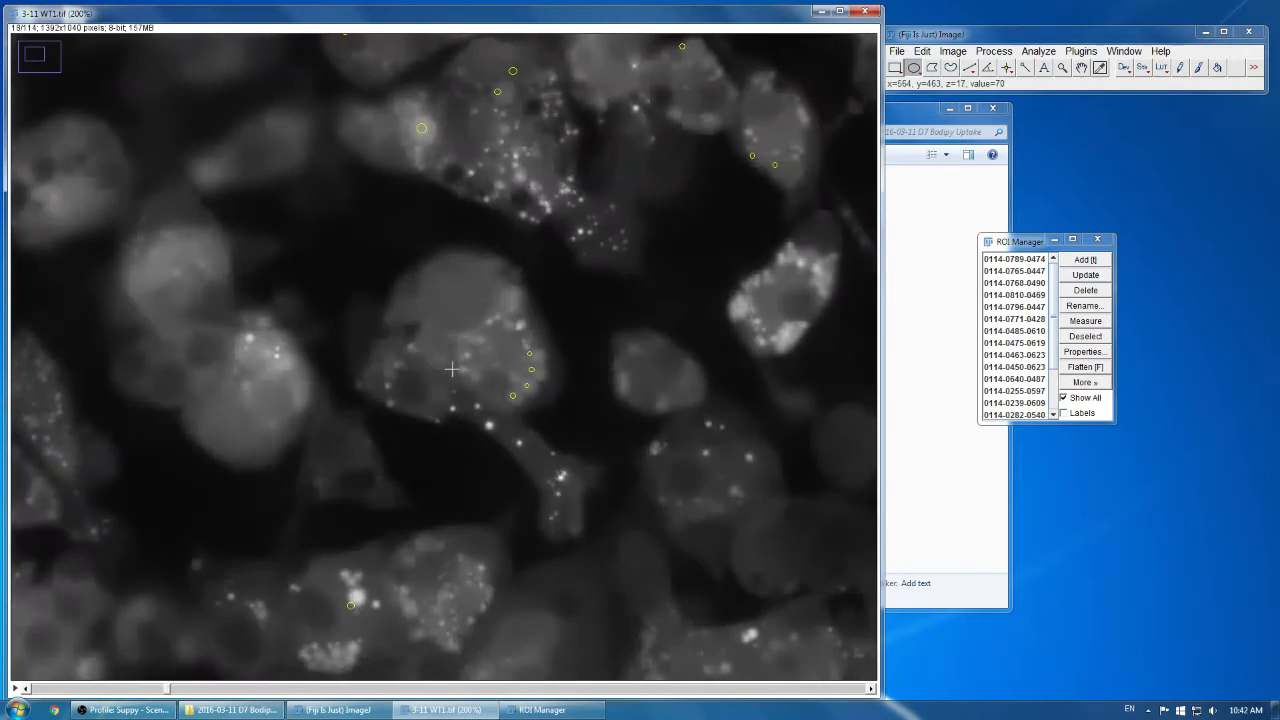
{"action": "scroll", "coordinate": [400, 355], "scroll_direction": "down", "scroll_amount": 20}
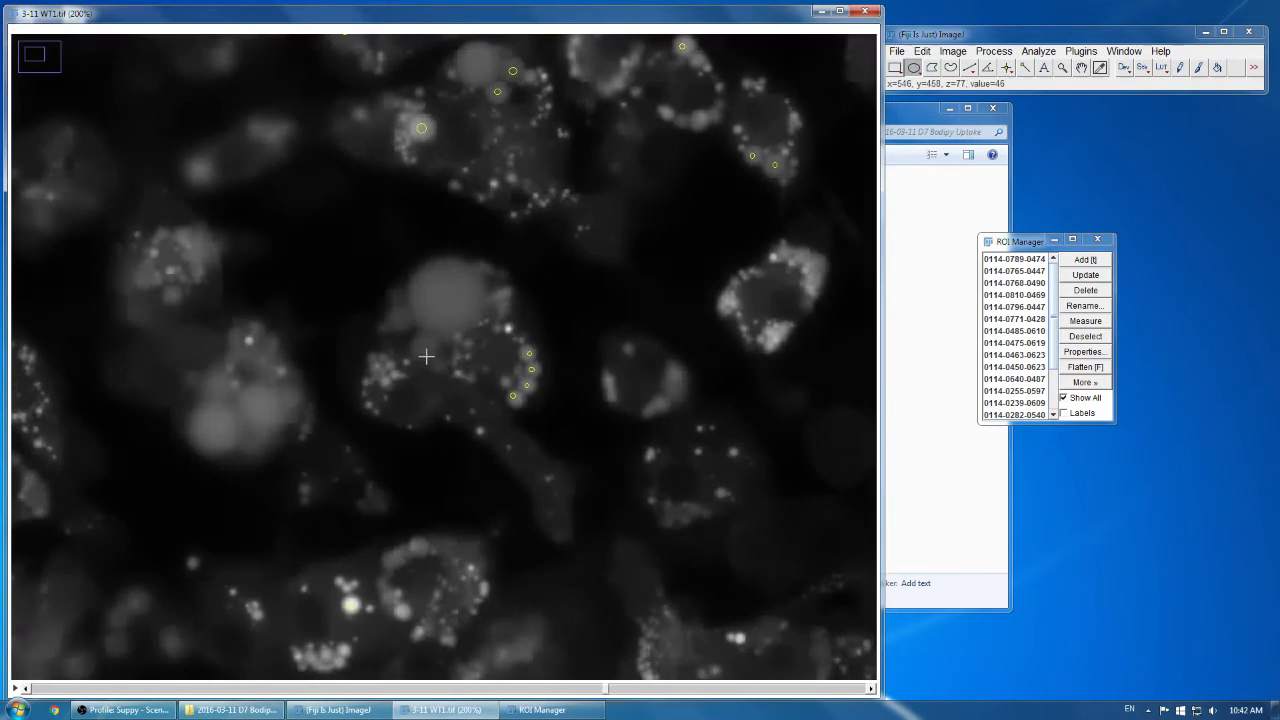
{"action": "scroll", "coordinate": [420, 341], "scroll_direction": "down", "scroll_amount": 5}
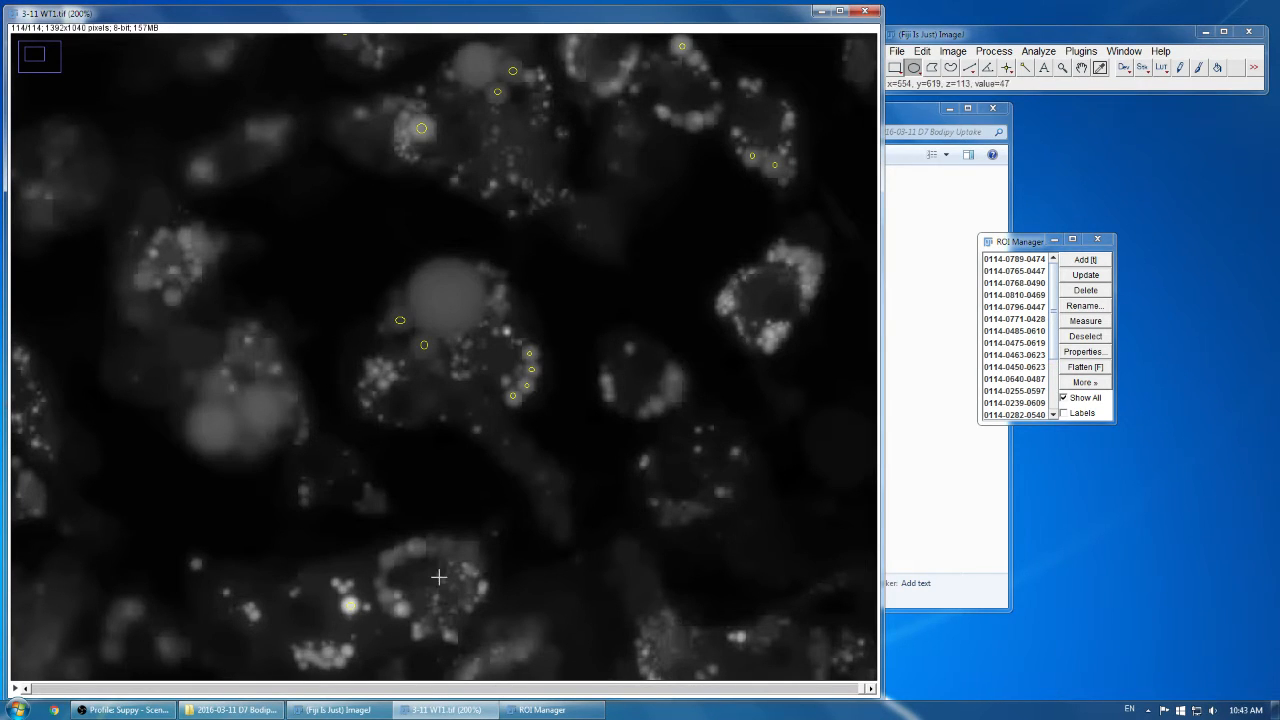
Step: With the straight line tool, draw lines across two droplets on the rim of the cell beside the brightest droplet
{"action": "left_click", "coordinate": [969, 68]}
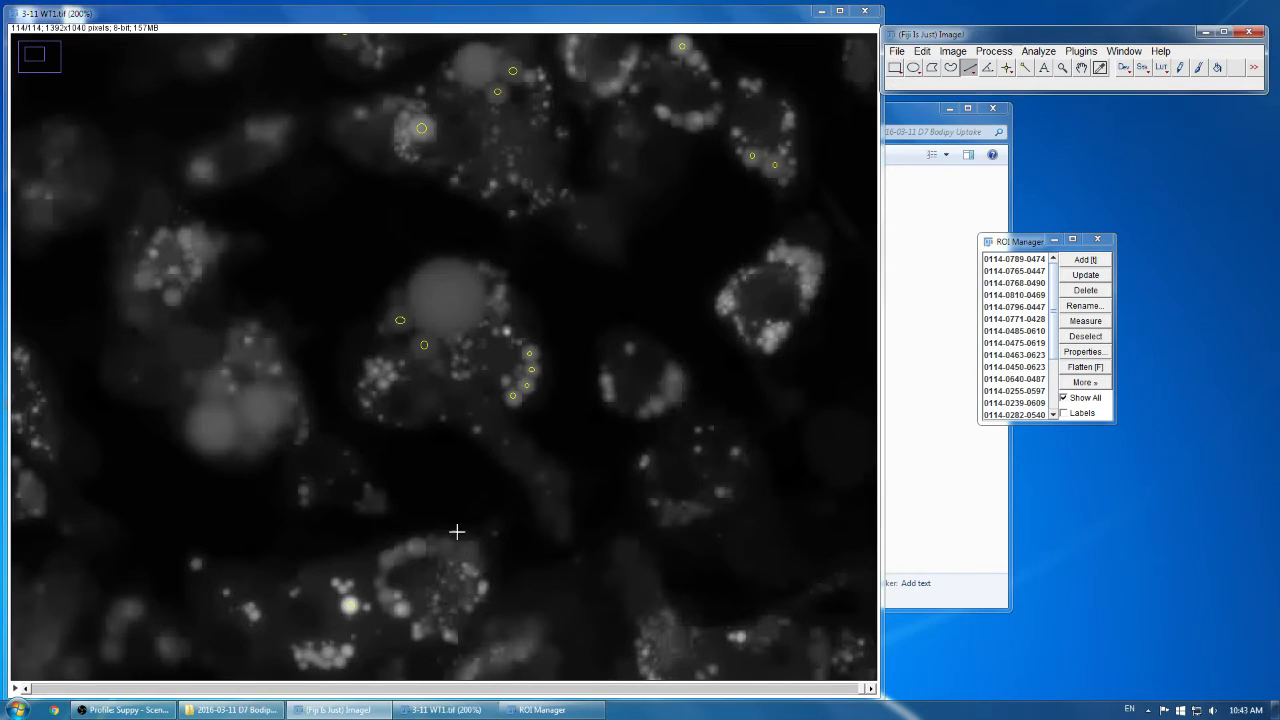
{"action": "left_click_drag", "start_coordinate": [402, 615], "coordinate": [405, 600]}
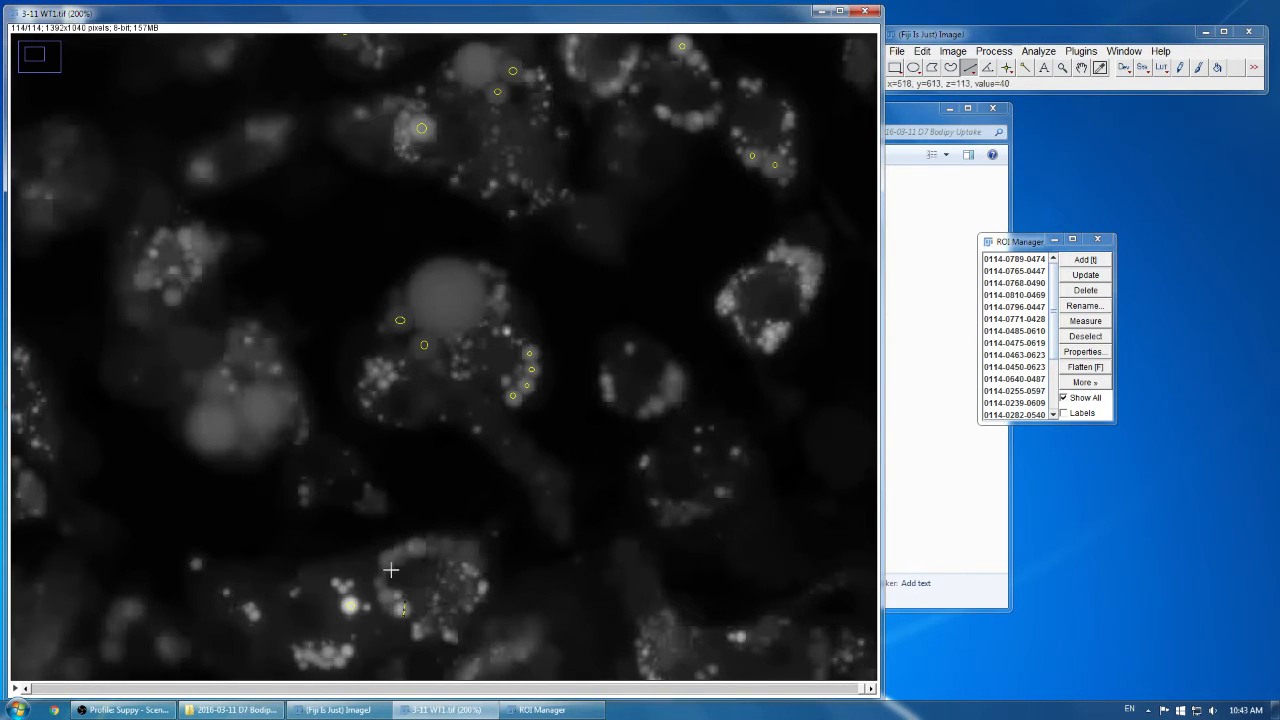
{"action": "left_click_drag", "start_coordinate": [386, 571], "coordinate": [389, 548]}
Step: Follow that ringed cell back to frame 14, and add two oval ROIs on its upper rim droplets on frame 114
{"action": "key", "text": "minus"}
{"action": "key", "text": "plus"}
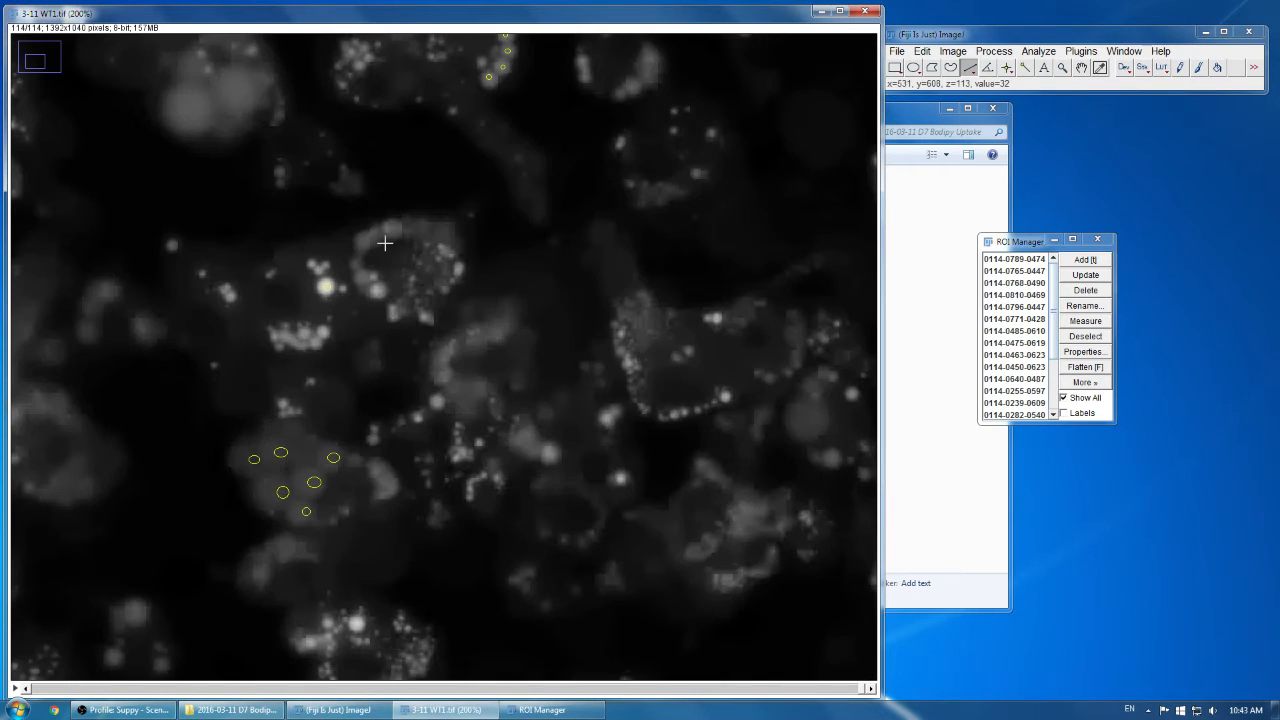
{"action": "scroll", "coordinate": [385, 243], "scroll_direction": "up", "scroll_amount": 20}
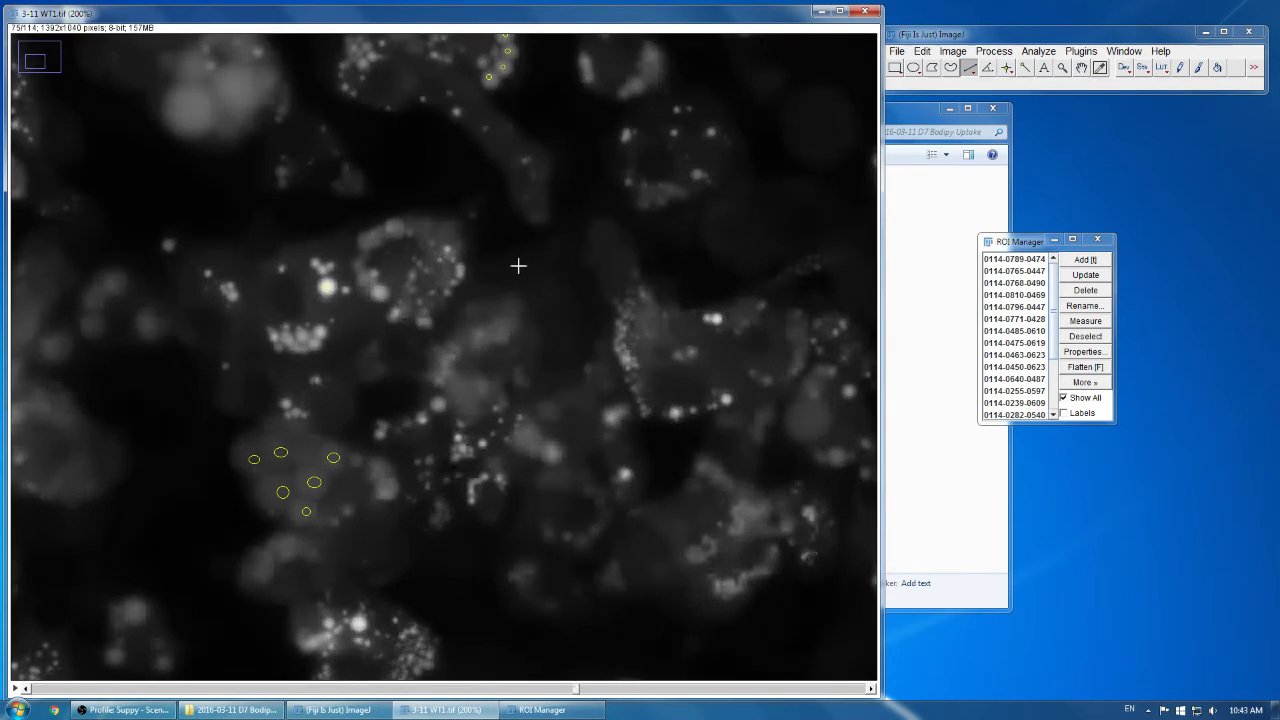
{"action": "scroll", "coordinate": [518, 265], "scroll_direction": "up", "scroll_amount": 20}
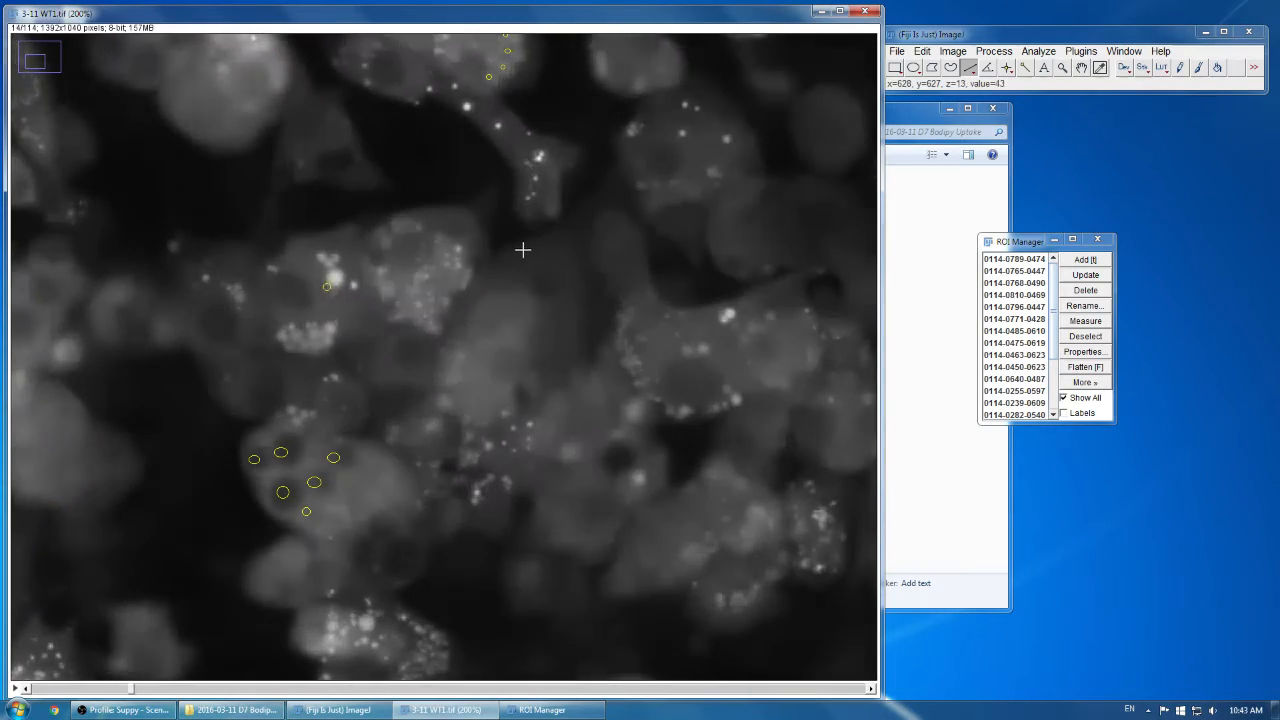
{"action": "scroll", "coordinate": [522, 249], "scroll_direction": "down", "scroll_amount": 20}
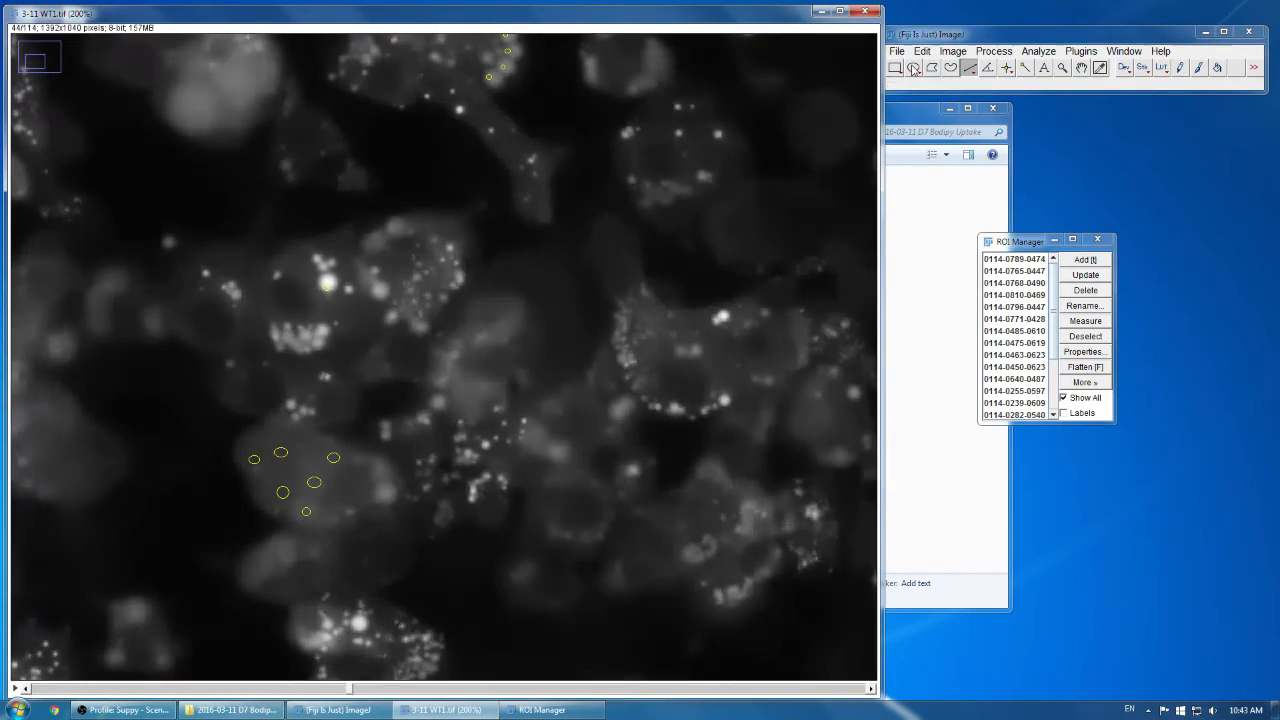
{"action": "scroll", "coordinate": [913, 68], "scroll_direction": "down", "scroll_amount": 20}
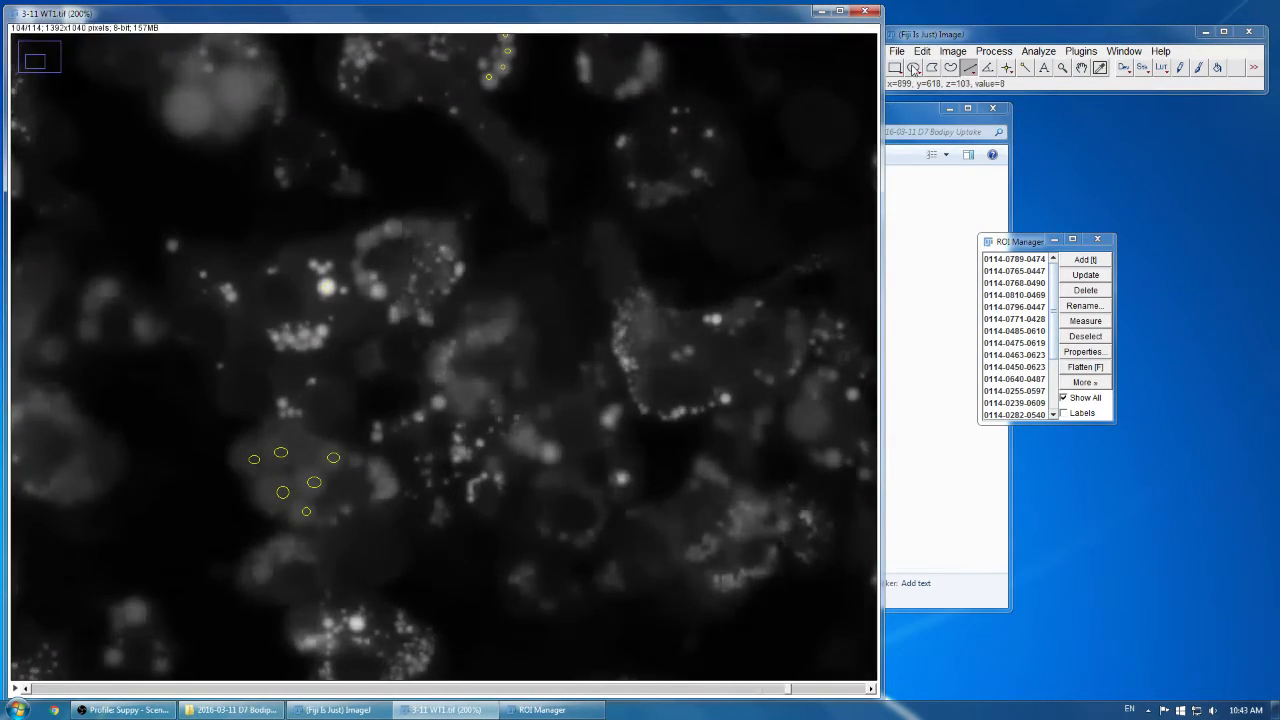
{"action": "scroll", "coordinate": [913, 68], "scroll_direction": "down", "scroll_amount": 10}
{"action": "left_click", "coordinate": [913, 68]}
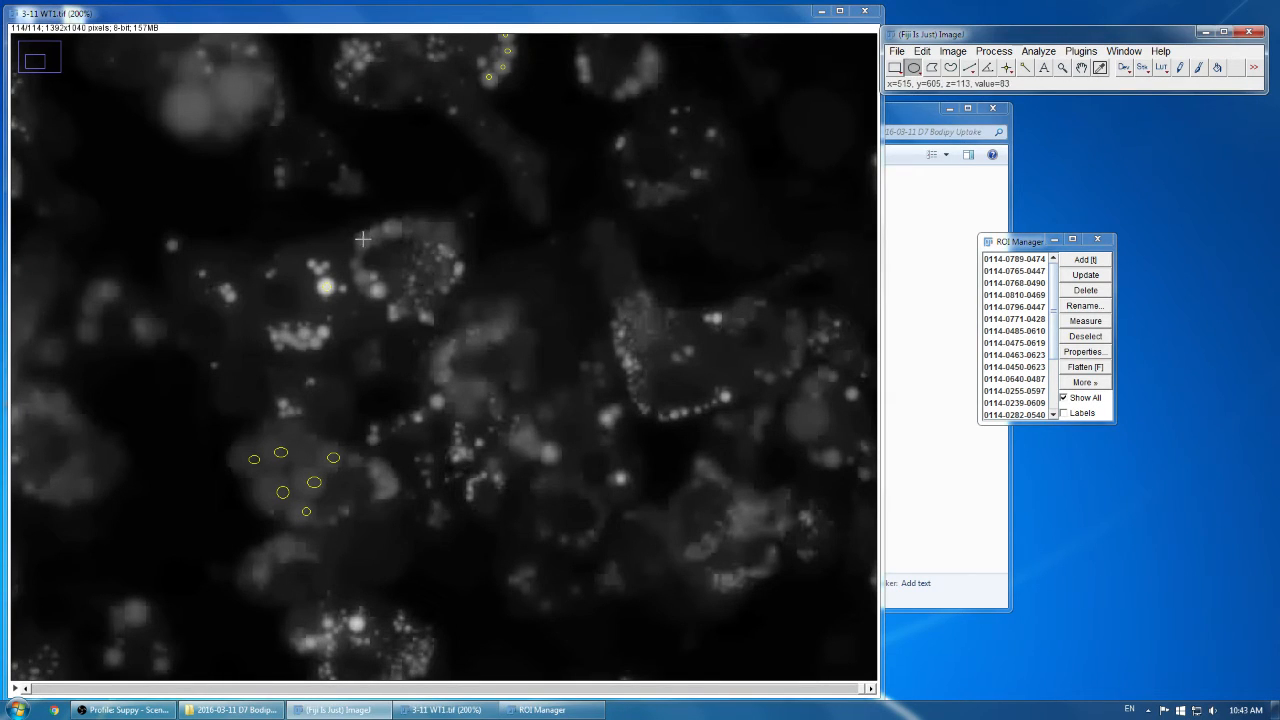
{"action": "left_click_drag", "start_coordinate": [362, 239], "coordinate": [367, 237]}
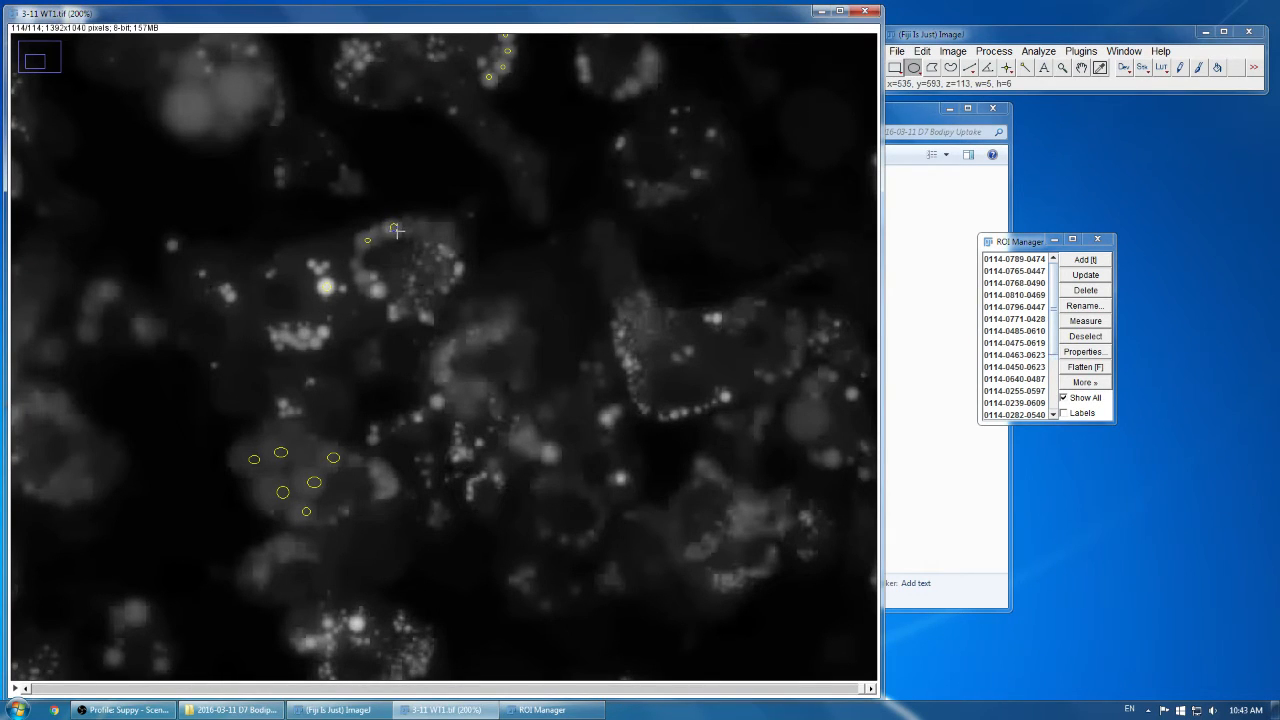
{"action": "key", "text": "t"}
Step: Check the two new rim ROIs by browsing back to the early frames and forward to frame 114, and show the whole field
{"action": "scroll", "coordinate": [552, 297], "scroll_direction": "up", "scroll_amount": 20}
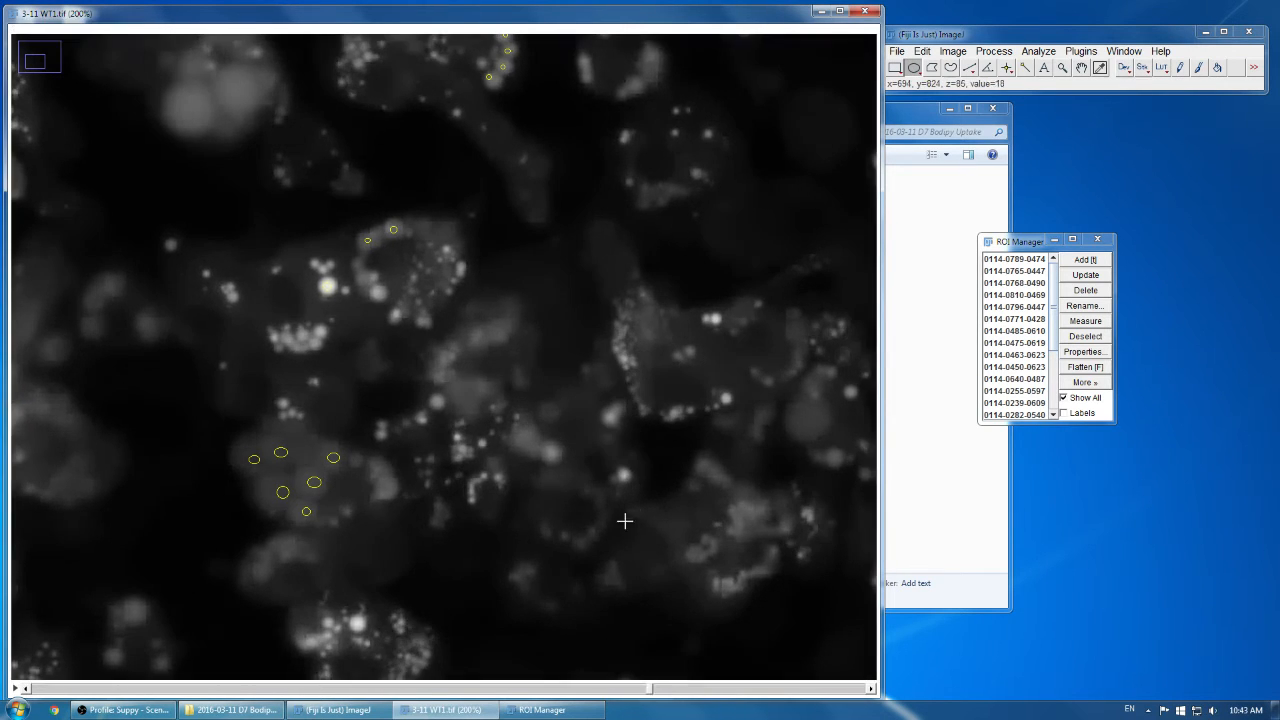
{"action": "scroll", "coordinate": [634, 507], "scroll_direction": "up", "scroll_amount": 20}
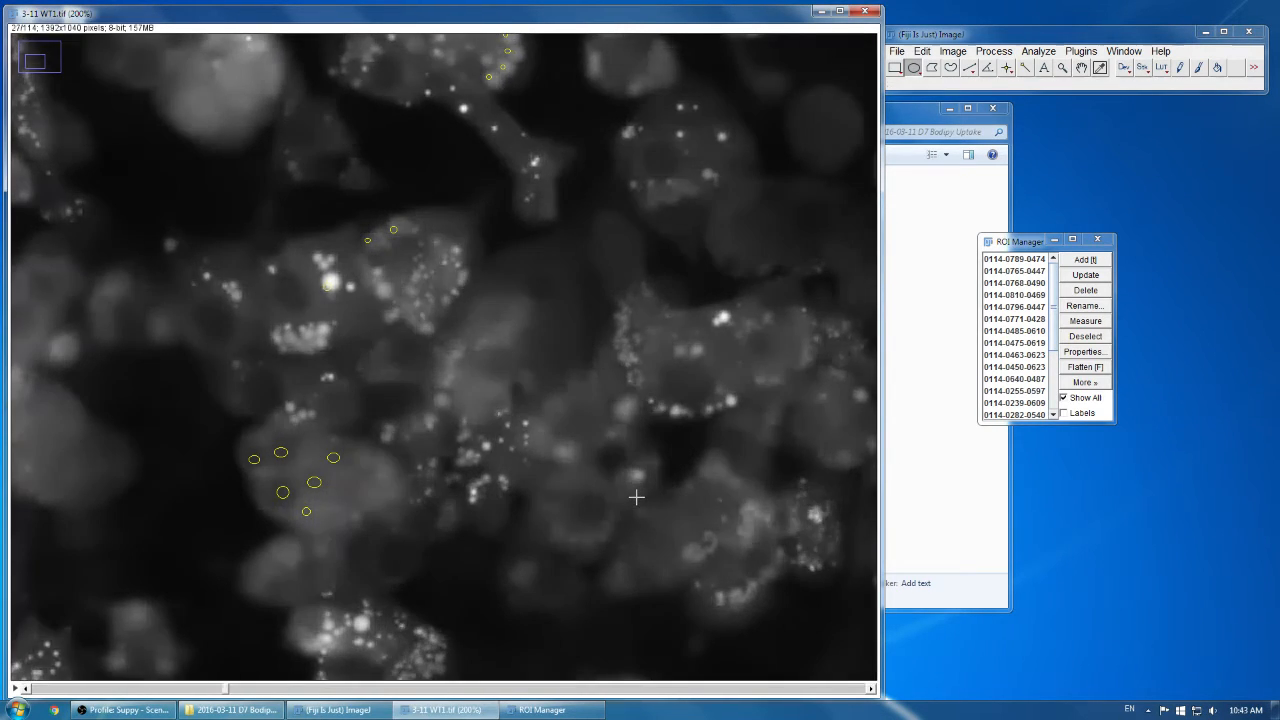
{"action": "scroll", "coordinate": [634, 494], "scroll_direction": "down", "scroll_amount": 20}
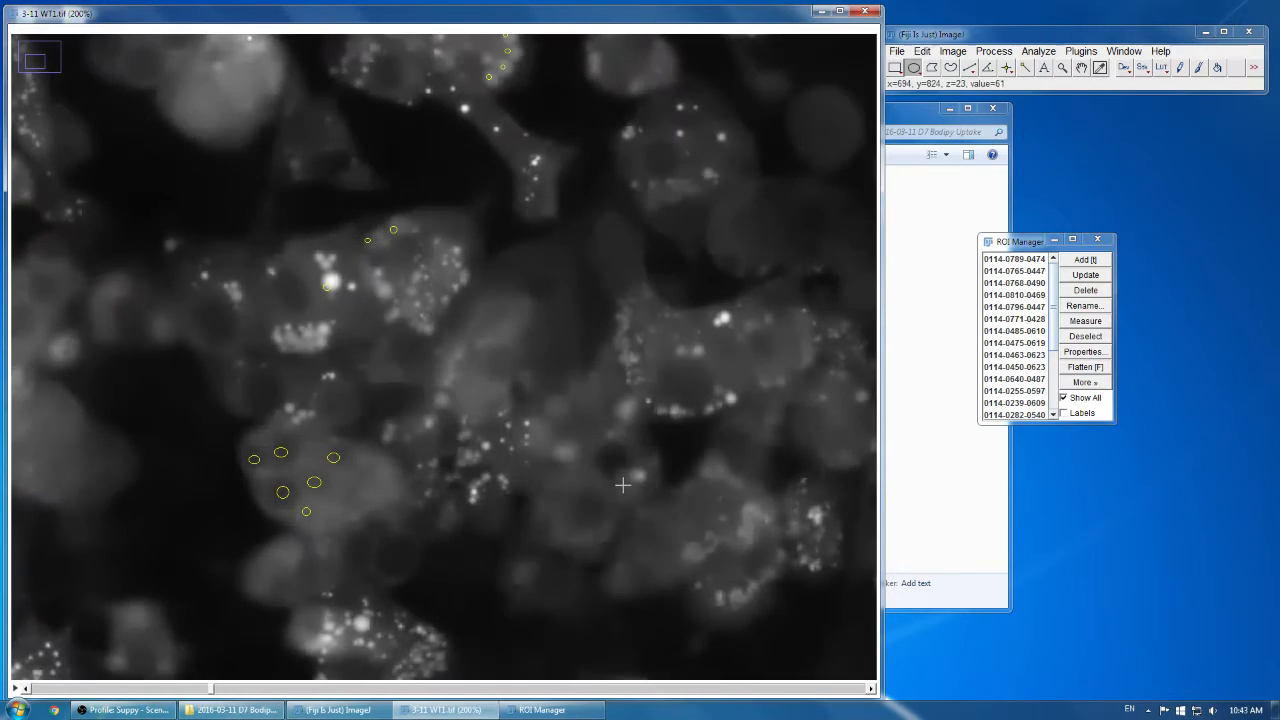
{"action": "scroll", "coordinate": [622, 484], "scroll_direction": "down", "scroll_amount": 20}
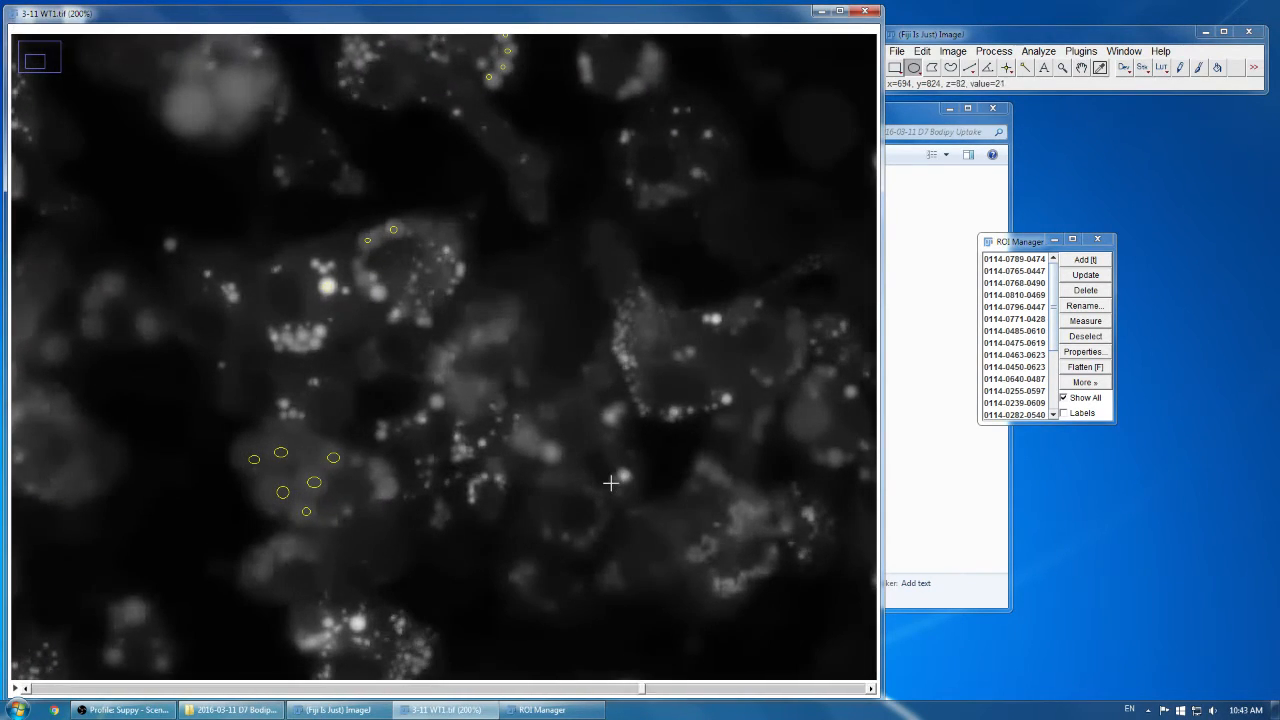
{"action": "scroll", "coordinate": [607, 479], "scroll_direction": "down", "scroll_amount": 14}
{"action": "key", "text": "minus"}
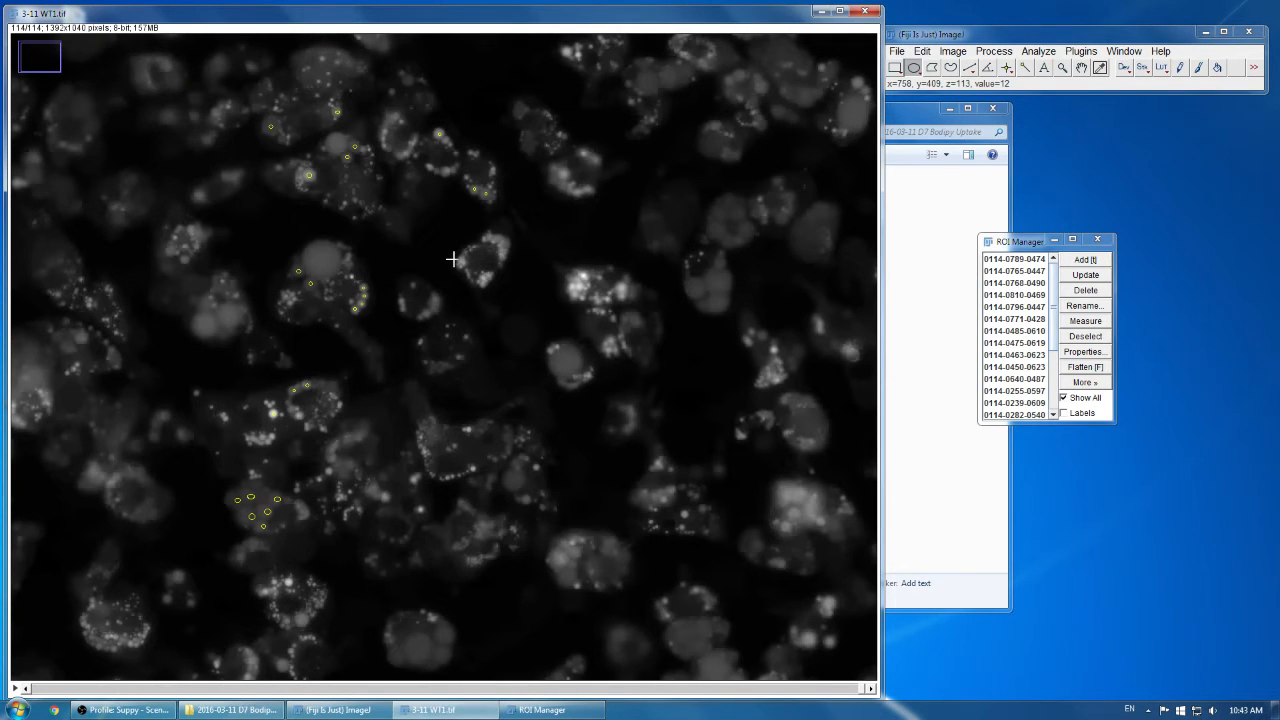
Step: Add three small oval ROIs on frame 114 over the pale droplets along the lower and side edges of the isolated round cell
{"action": "key", "text": "plus"}
{"action": "key", "text": "plus"}
{"action": "key", "text": "plus"}
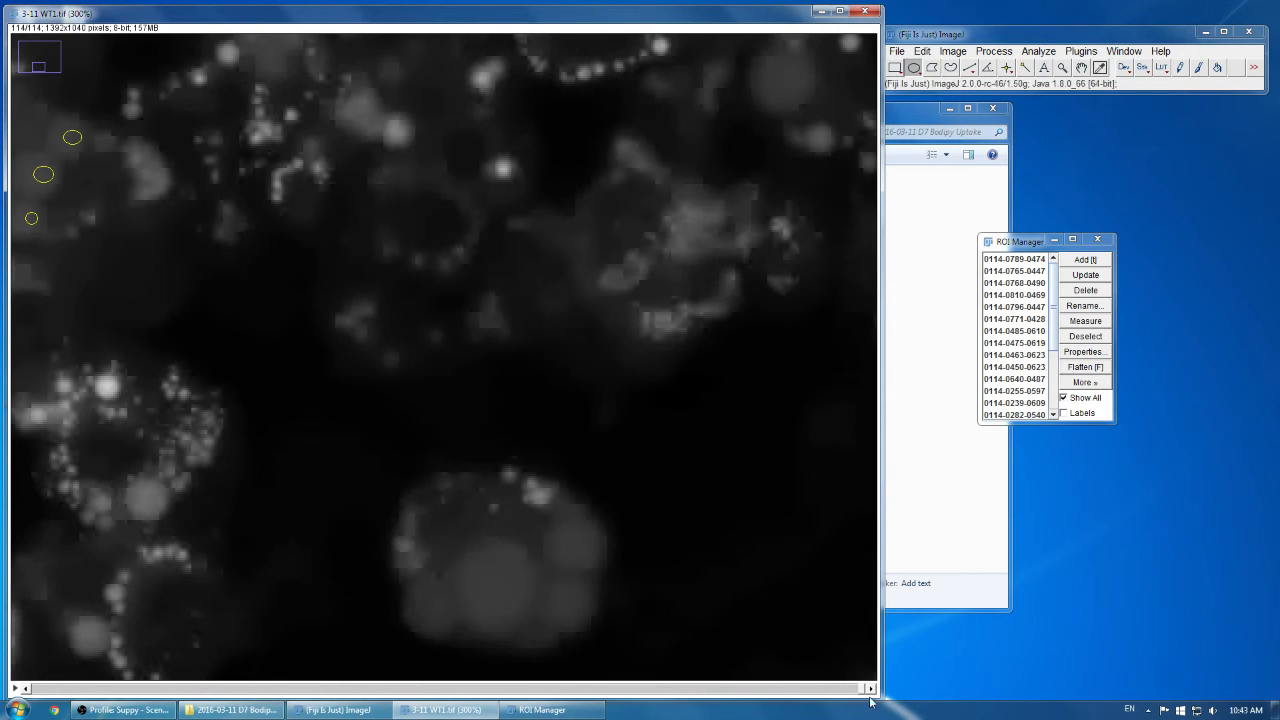
{"action": "left_click_drag", "start_coordinate": [864, 690], "coordinate": [86, 665]}
{"action": "scroll", "coordinate": [182, 657], "scroll_direction": "down", "scroll_amount": 20}
{"action": "key", "text": "t"}
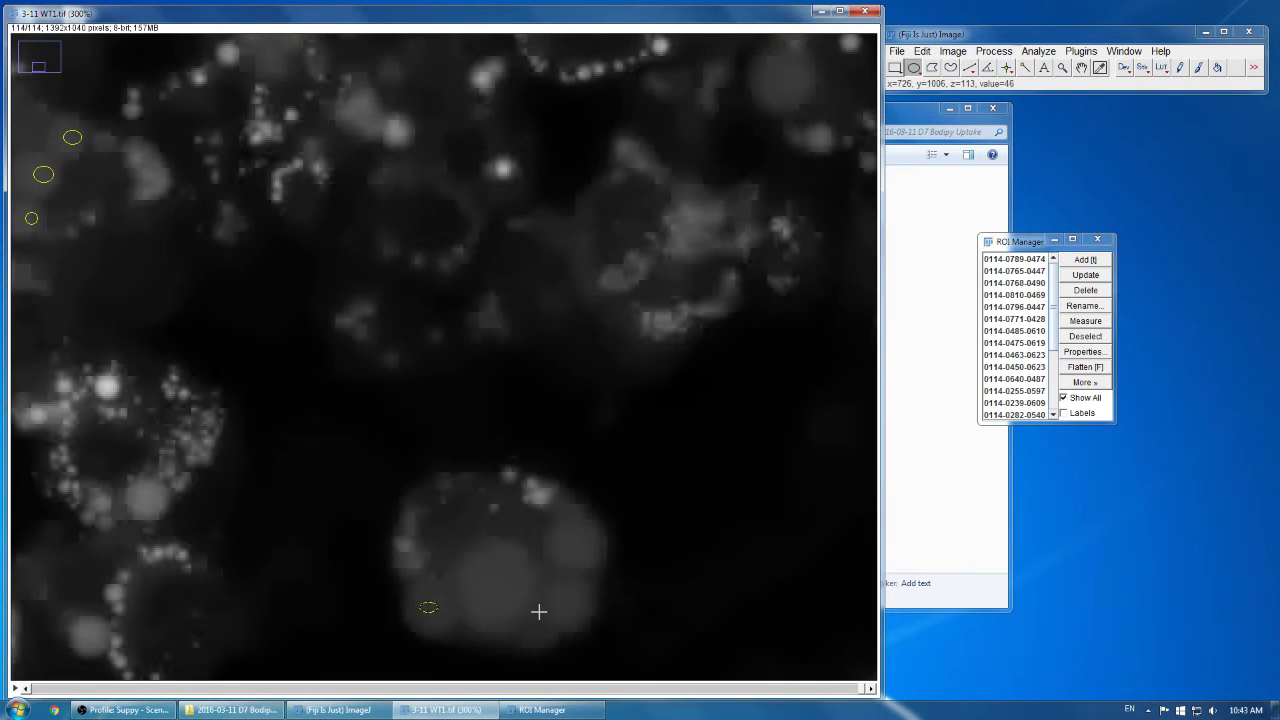
{"action": "left_click_drag", "start_coordinate": [562, 599], "coordinate": [582, 609]}
{"action": "key", "text": "t"}
{"action": "left_click_drag", "start_coordinate": [566, 531], "coordinate": [579, 541]}
{"action": "left_click", "coordinate": [969, 67]}
{"action": "key", "text": "t"}
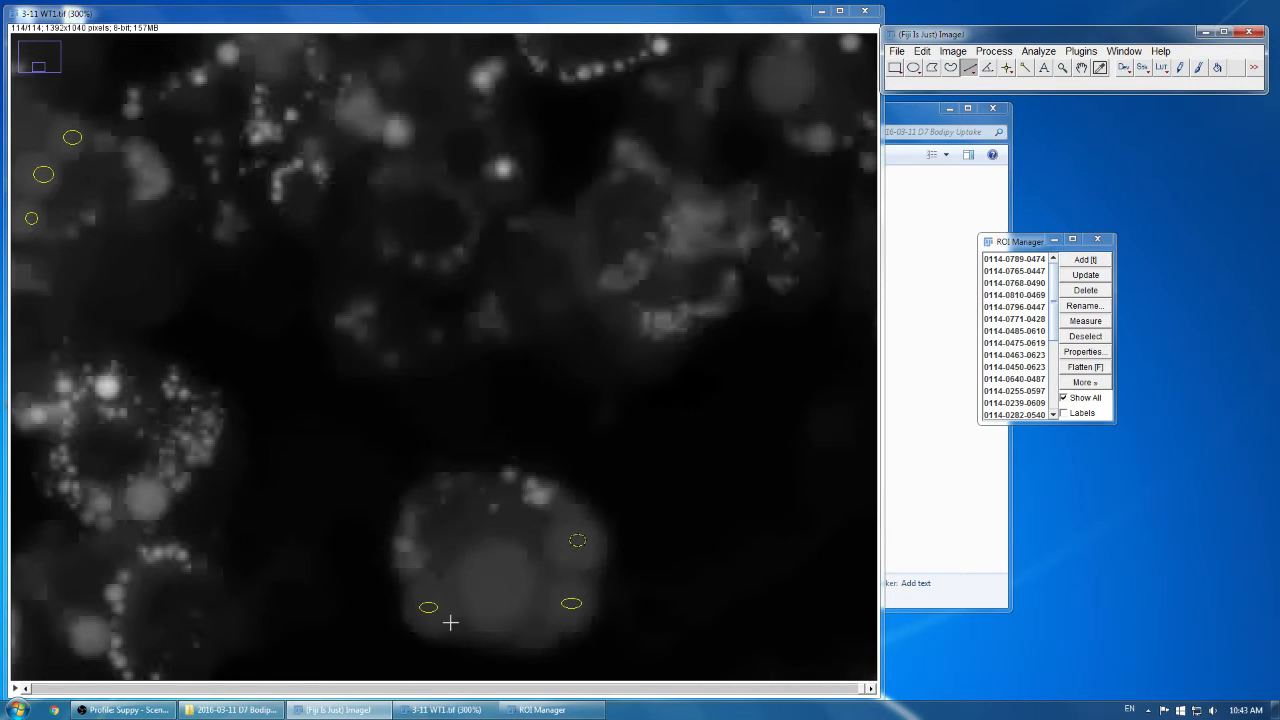
Step: Draw straight lines across the pale outer droplets of the isolated round cell to check them
{"action": "left_click_drag", "start_coordinate": [431, 631], "coordinate": [428, 575]}
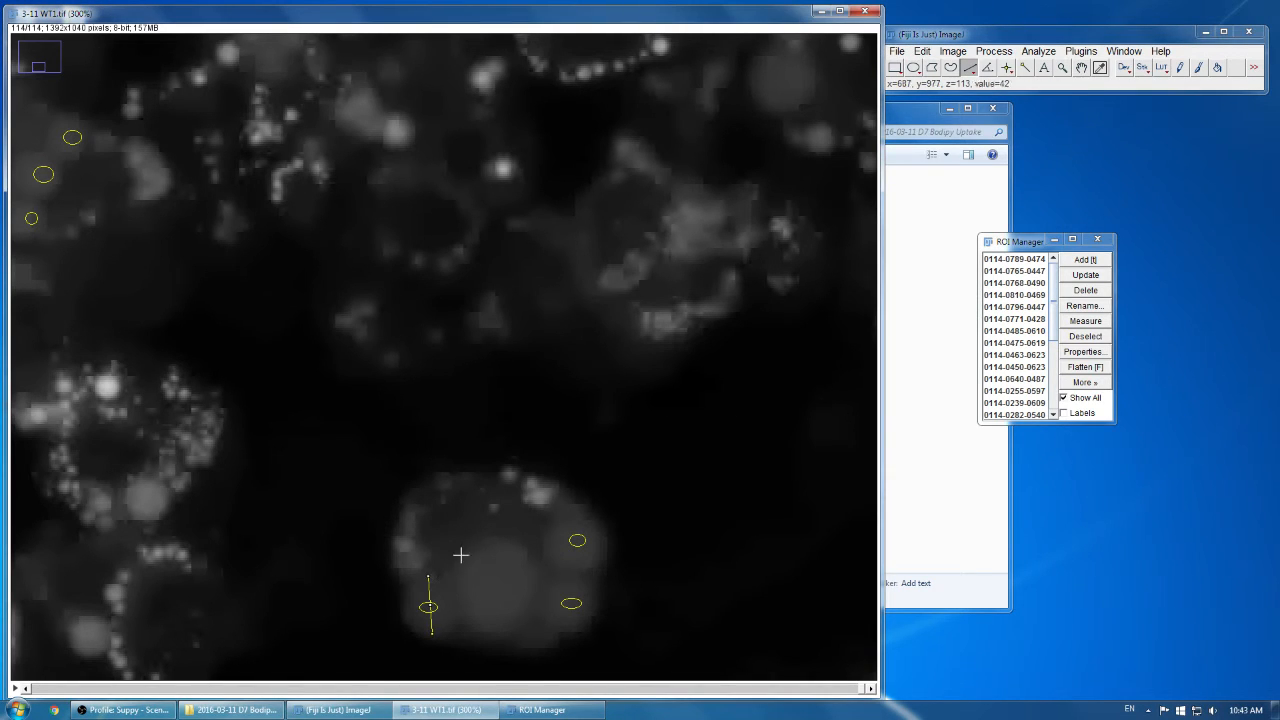
{"action": "left_click_drag", "start_coordinate": [434, 643], "coordinate": [428, 577]}
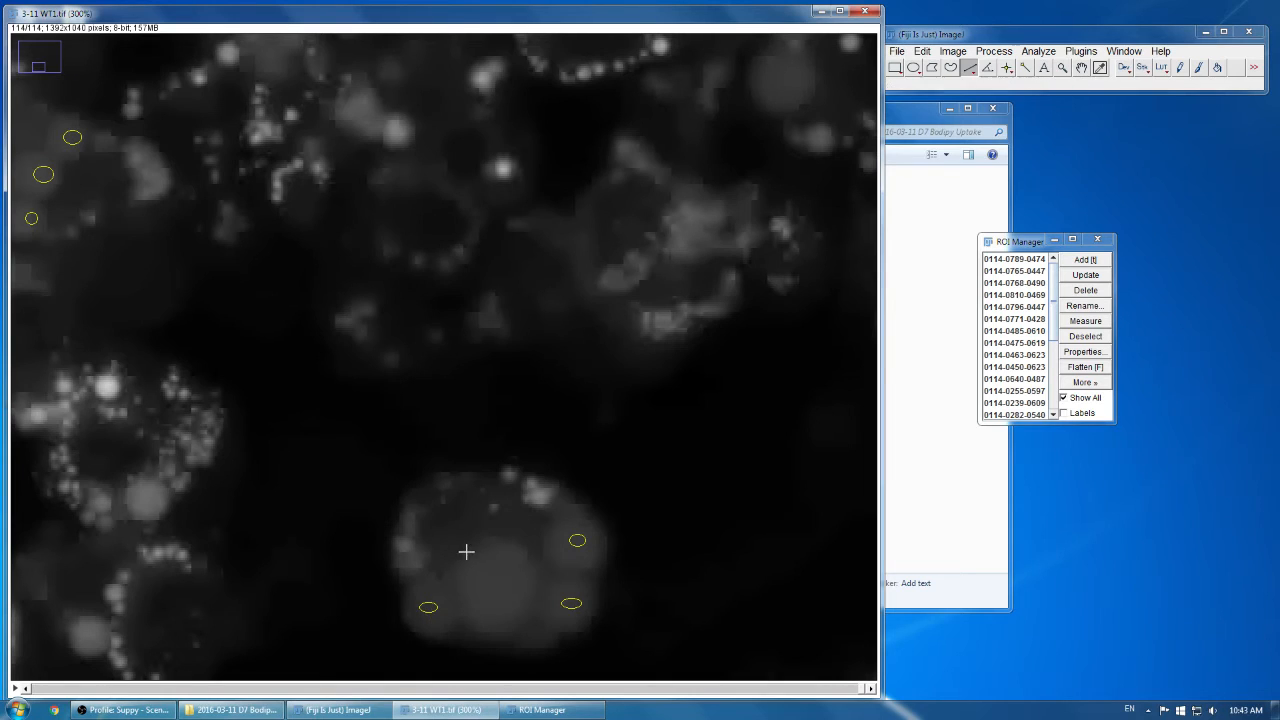
{"action": "mouse_move", "coordinate": [559, 629]}
{"action": "left_mouse_down"}
{"action": "mouse_move", "coordinate": [581, 581]}
{"action": "mouse_move", "coordinate": [571, 506]}
{"action": "left_mouse_up"}
{"action": "left_click", "coordinate": [594, 543]}
{"action": "left_click", "coordinate": [638, 498]}
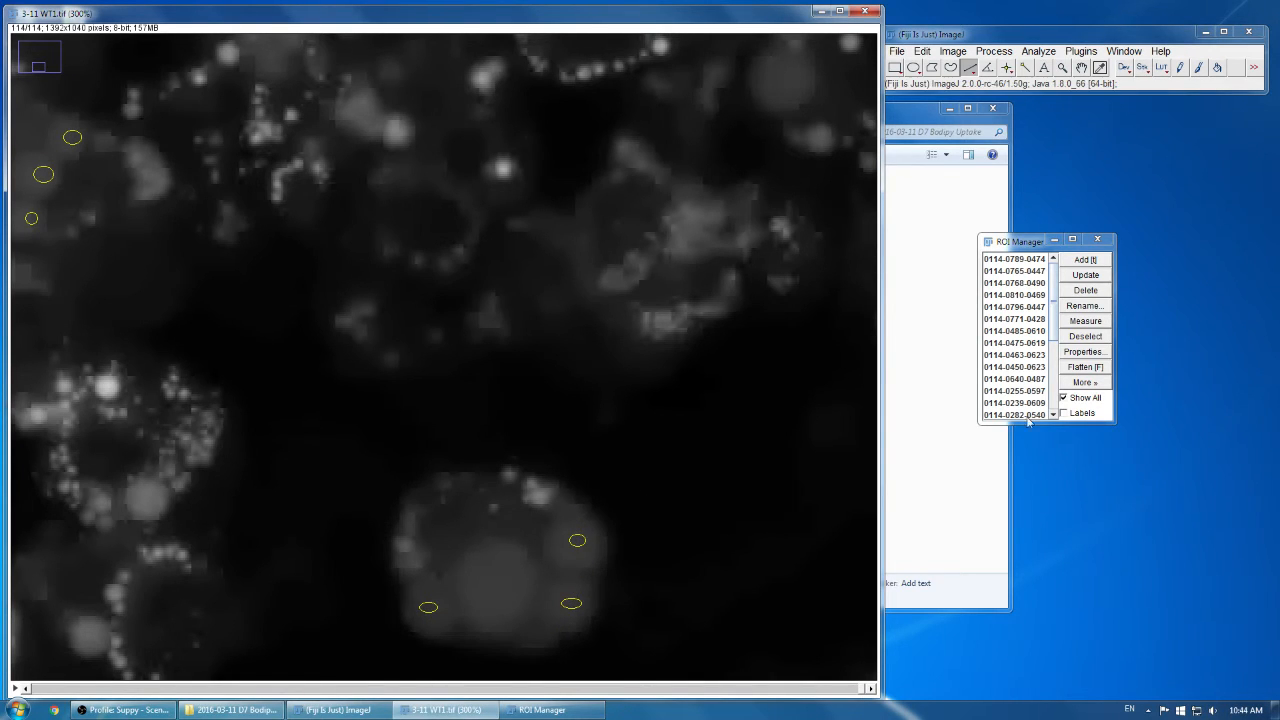
Step: Delete the three ROIs on the isolated round cell from the ROI list, one after another
{"action": "scroll", "coordinate": [1015, 340], "scroll_direction": "down", "scroll_amount": 4}
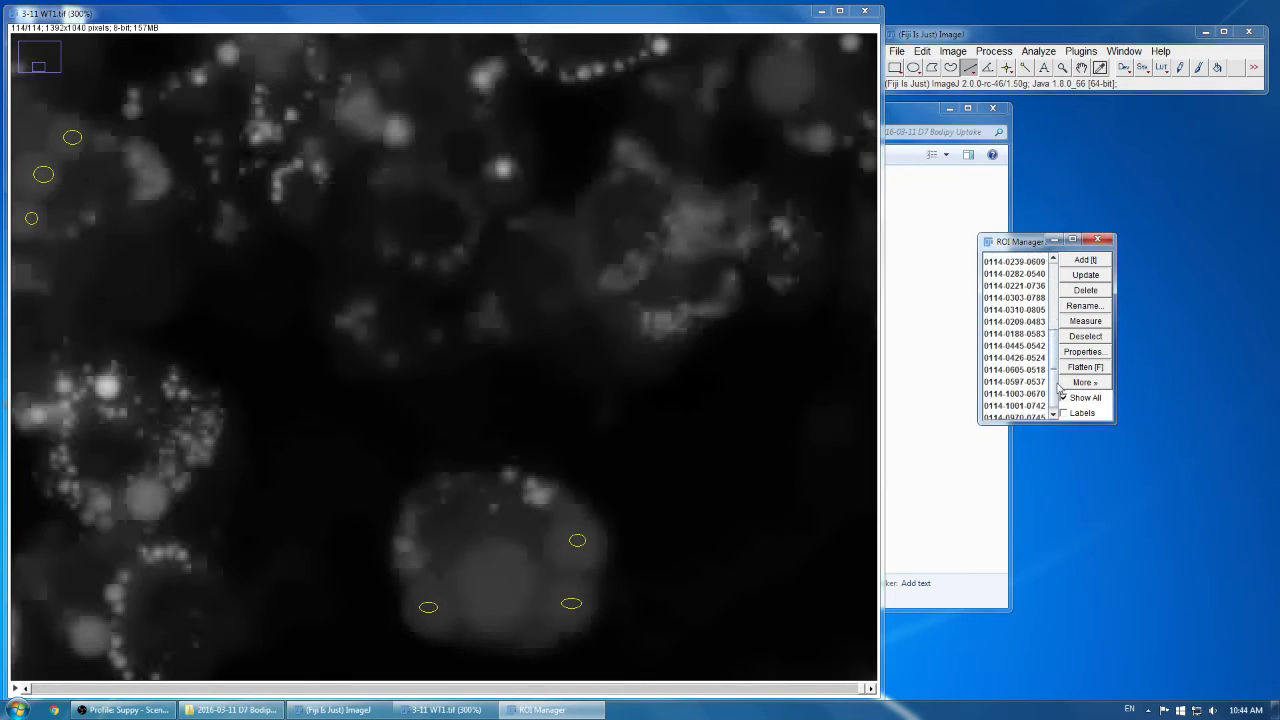
{"action": "left_click", "coordinate": [1015, 413]}
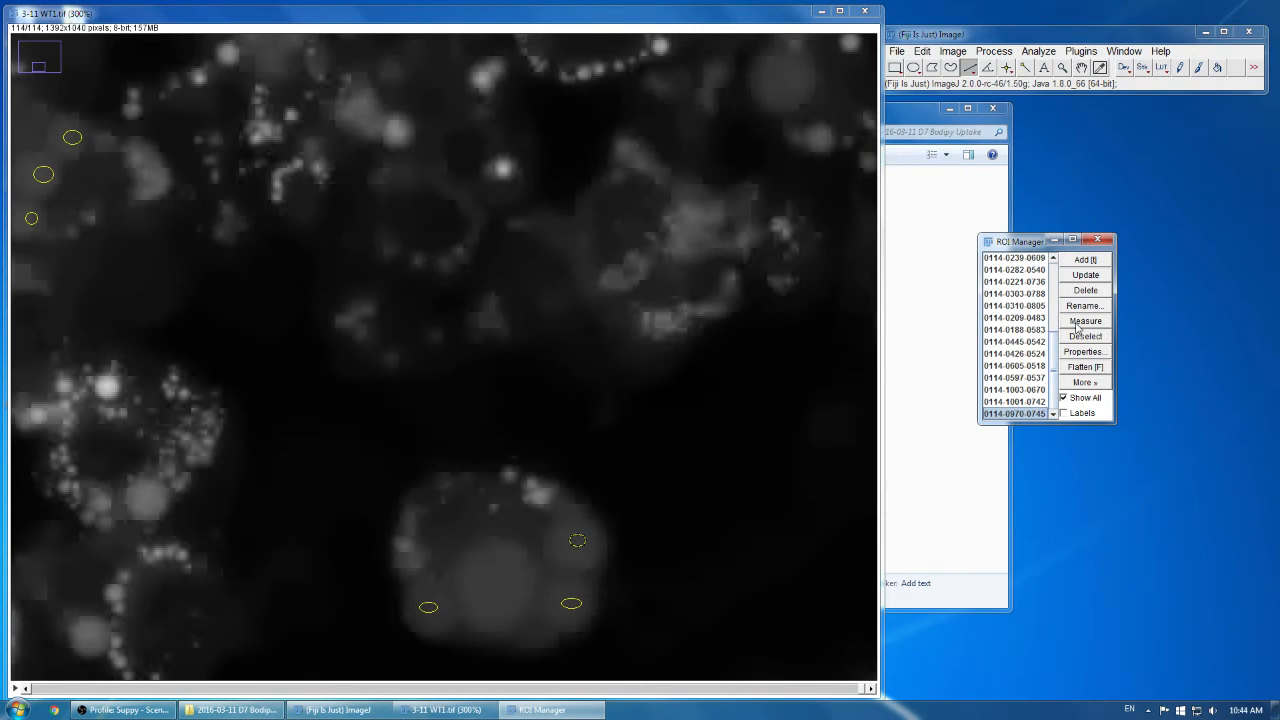
{"action": "left_click", "coordinate": [1091, 292]}
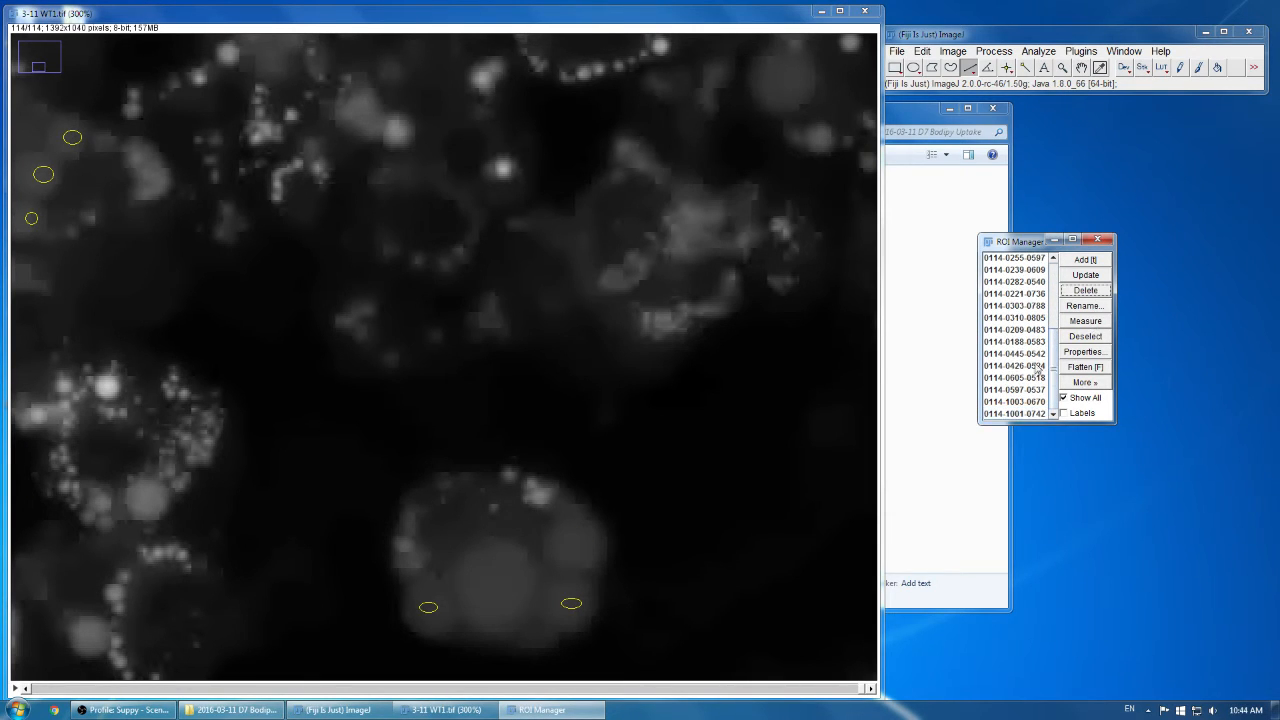
{"action": "left_click", "coordinate": [1034, 413]}
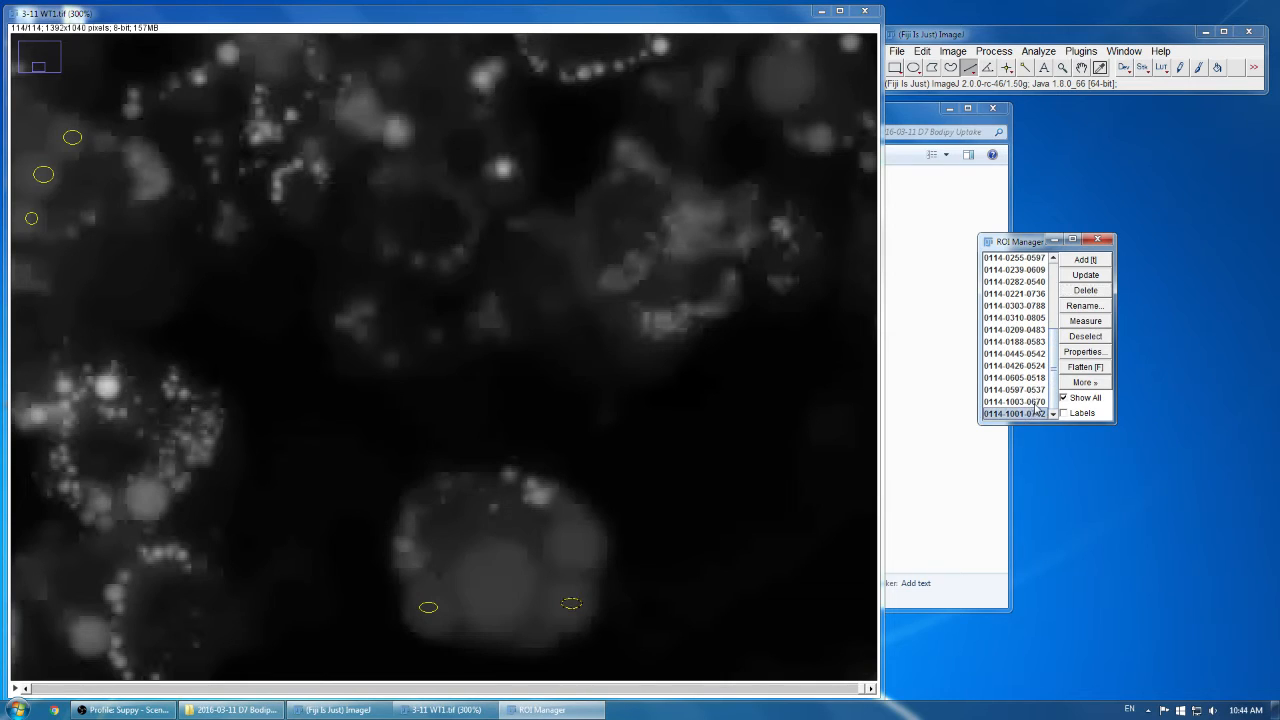
{"action": "left_click", "coordinate": [1091, 290]}
{"action": "left_click", "coordinate": [1034, 413]}
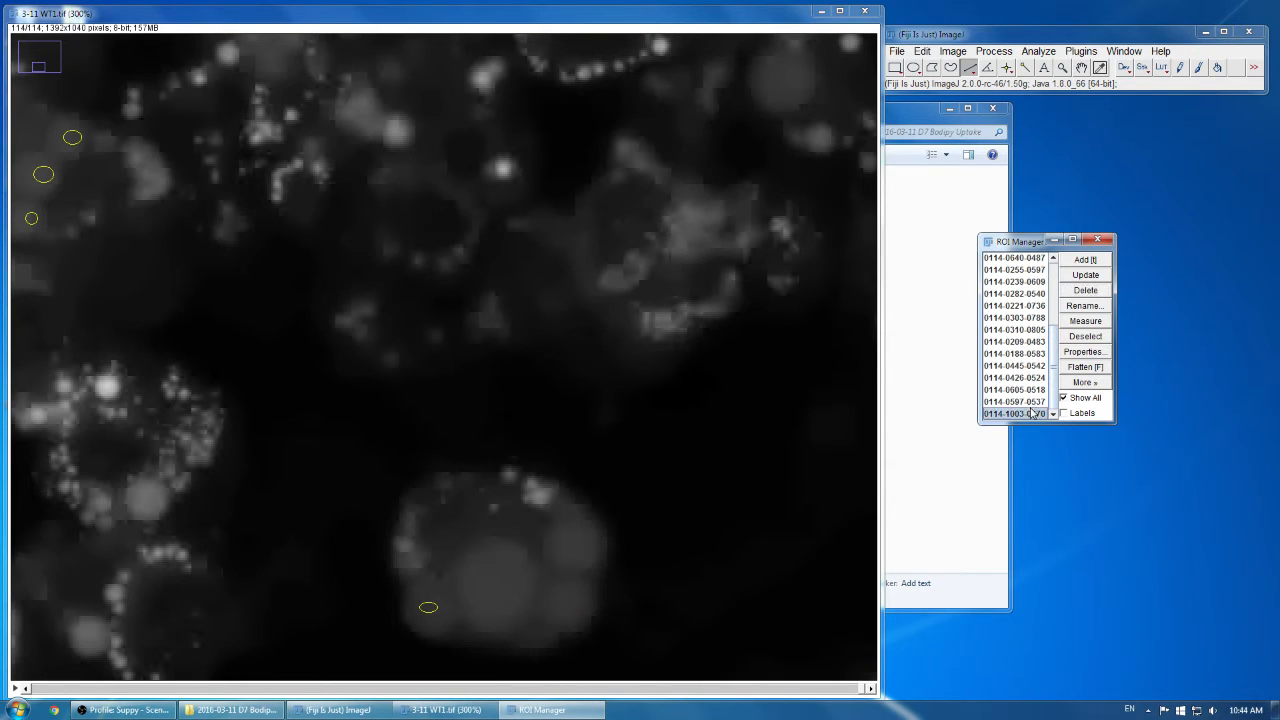
{"action": "left_click", "coordinate": [1094, 292]}
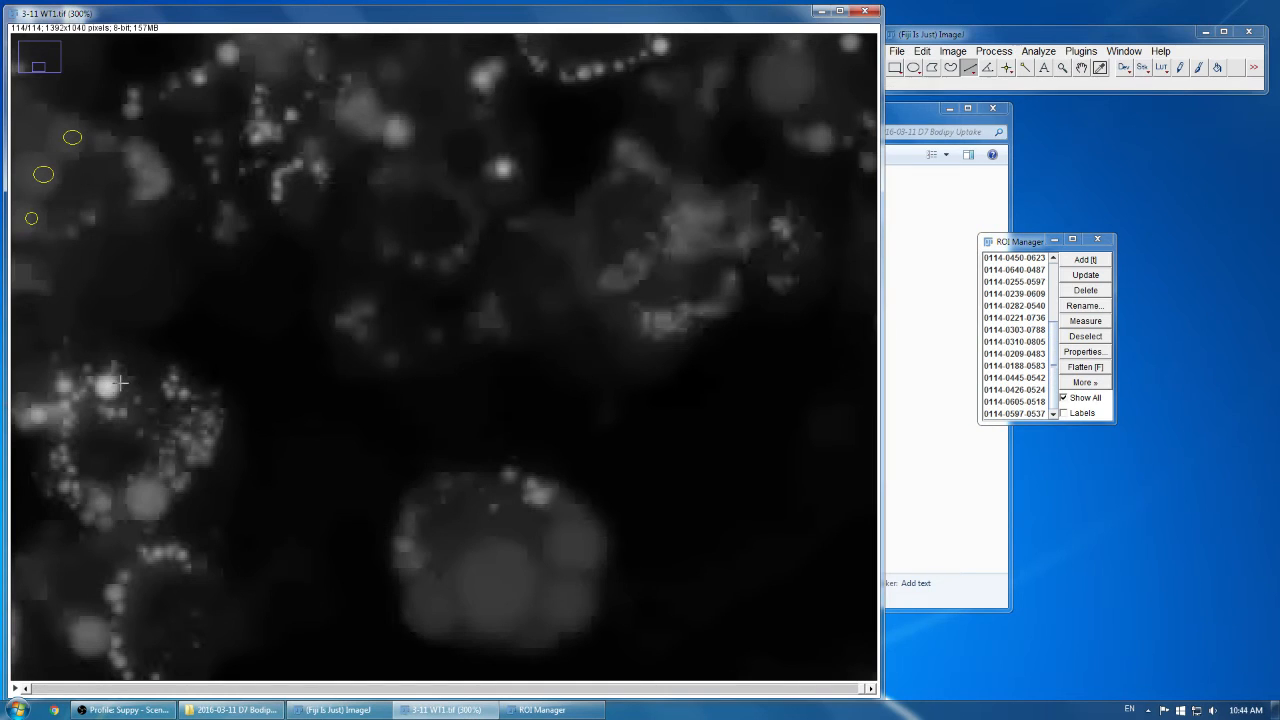
Step: Draw a straight line about 22 pixels long across the large pale droplet at the lower edge of the neighbouring droplet-rich cell
{"action": "left_click_drag", "start_coordinate": [140, 480], "coordinate": [152, 520]}
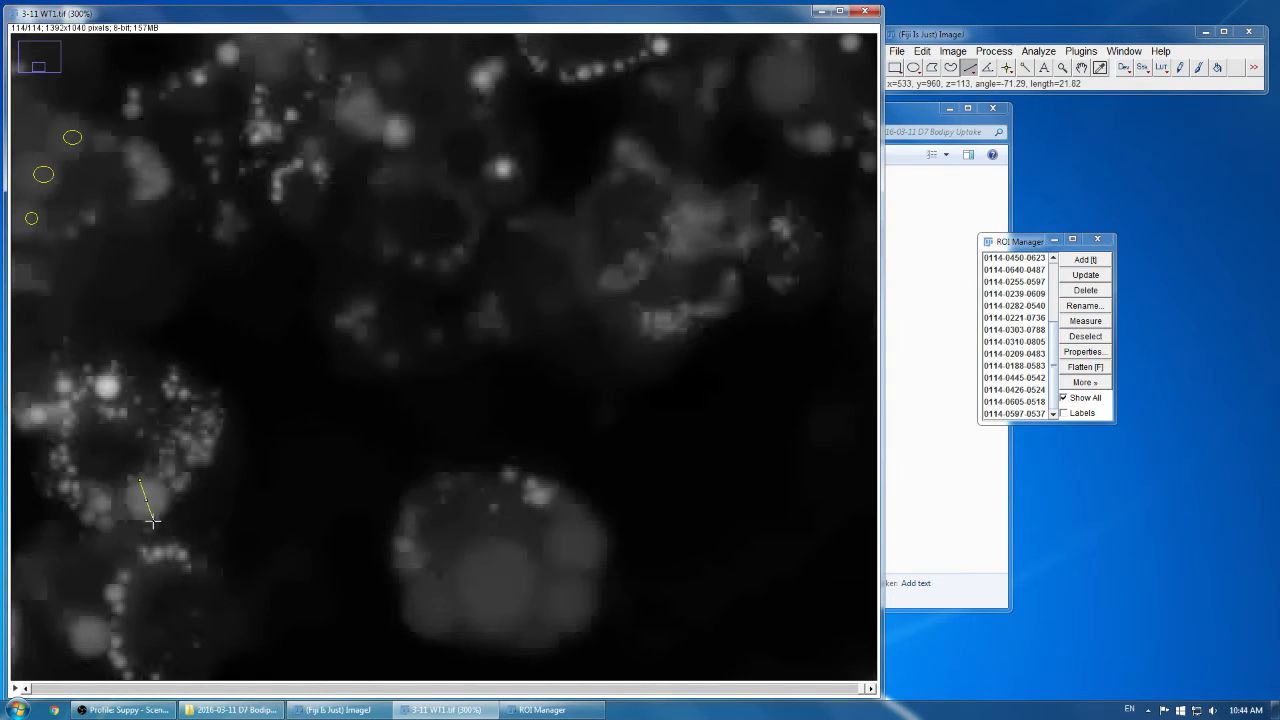
Step: Discard the line selection and mark three droplets in the cells below the existing regions with small oval ROIs
{"action": "left_click", "coordinate": [237, 480]}
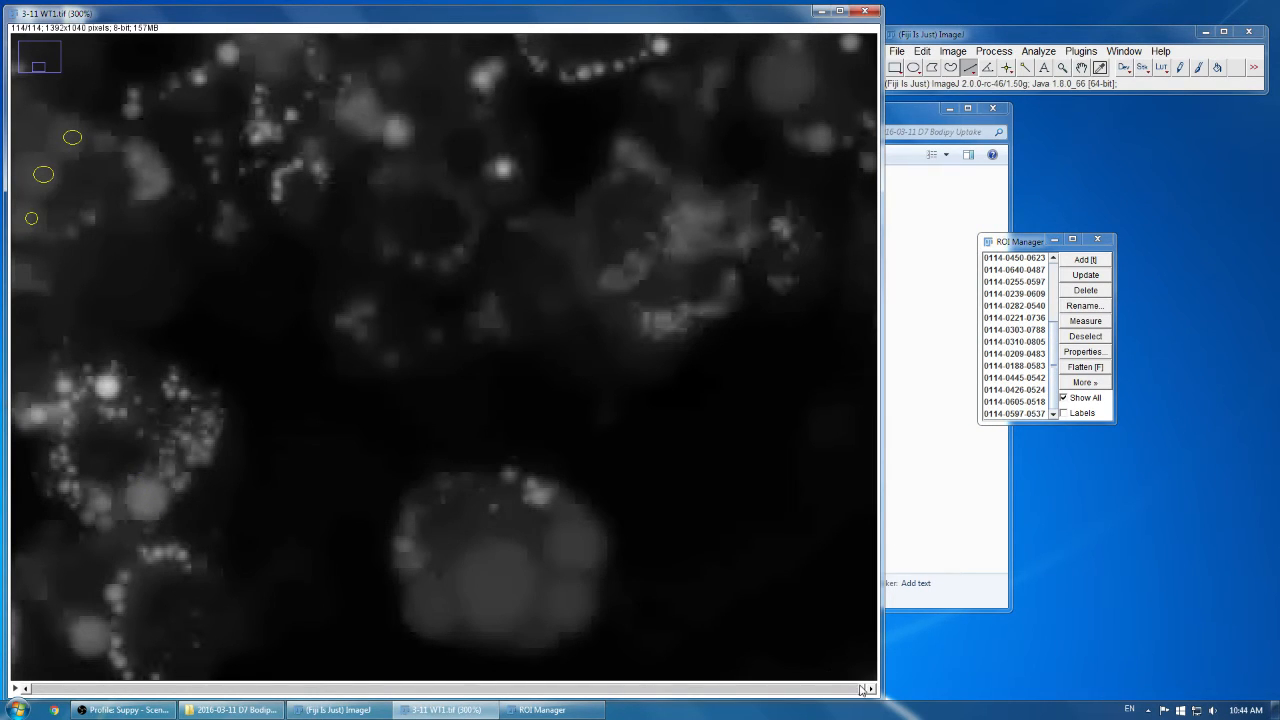
{"action": "left_click_drag", "start_coordinate": [862, 690], "coordinate": [836, 680]}
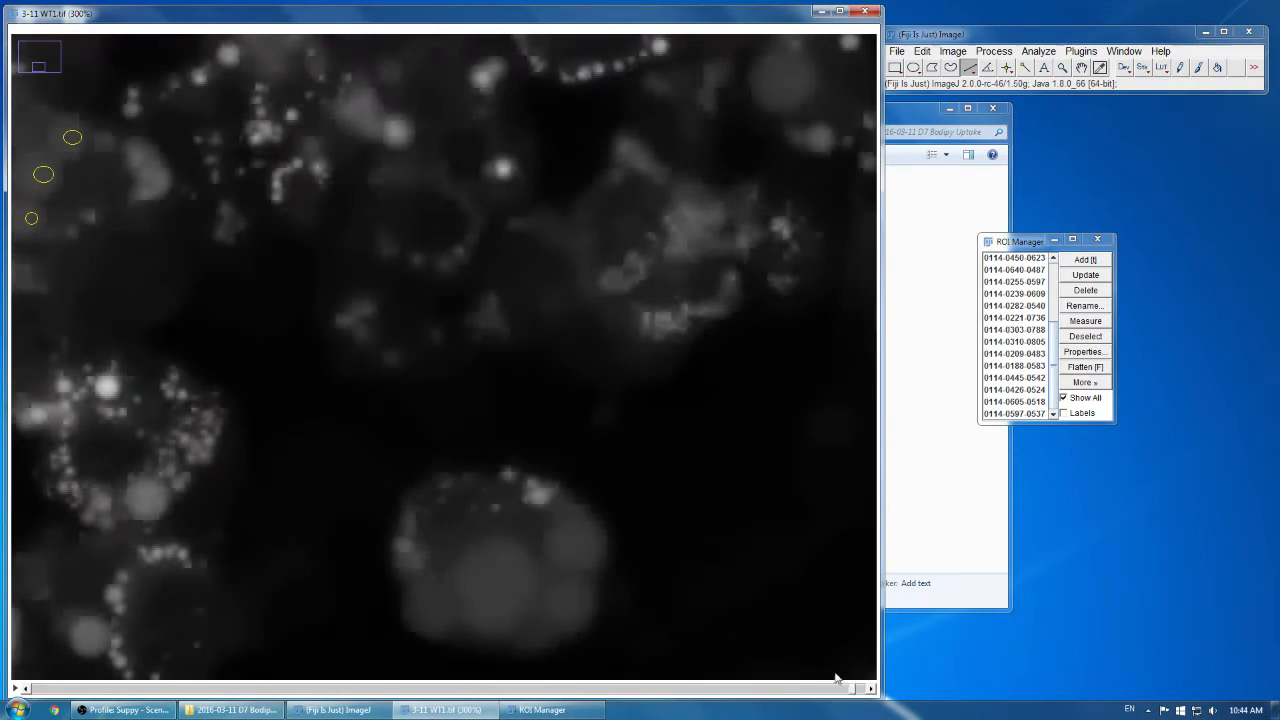
{"action": "left_click", "coordinate": [913, 67]}
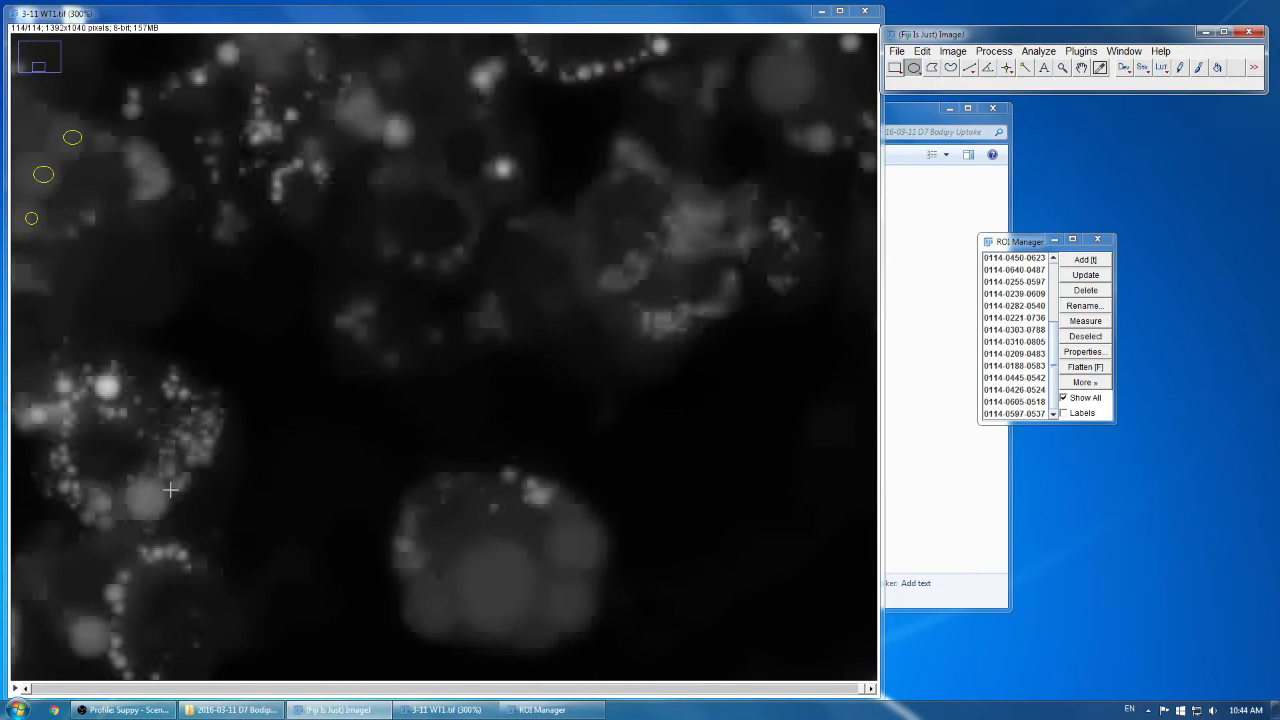
{"action": "left_click_drag", "start_coordinate": [141, 494], "coordinate": [147, 501]}
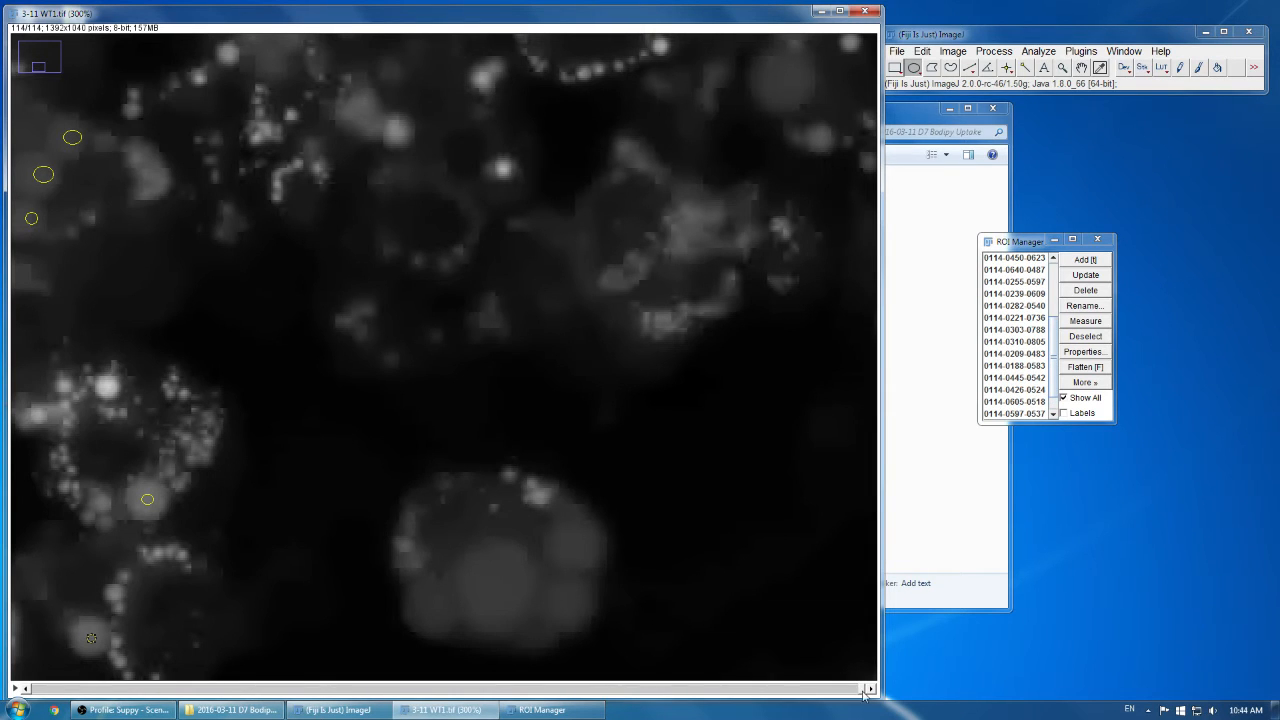
{"action": "left_click_drag", "start_coordinate": [865, 693], "coordinate": [918, 662]}
{"action": "left_click", "coordinate": [107, 386]}
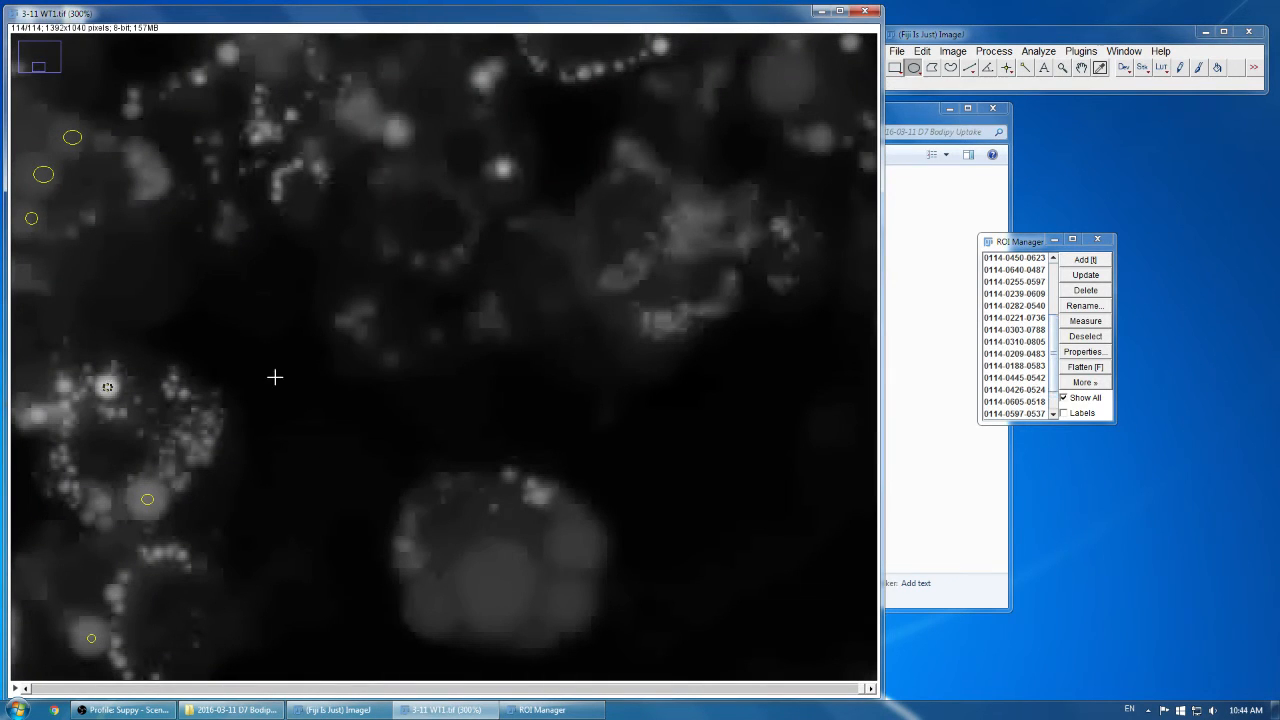
Step: Examine the whole image and the large round cells near its lower edge for further droplets worth marking
{"action": "key", "text": "minus"}
{"action": "key", "text": "minus"}
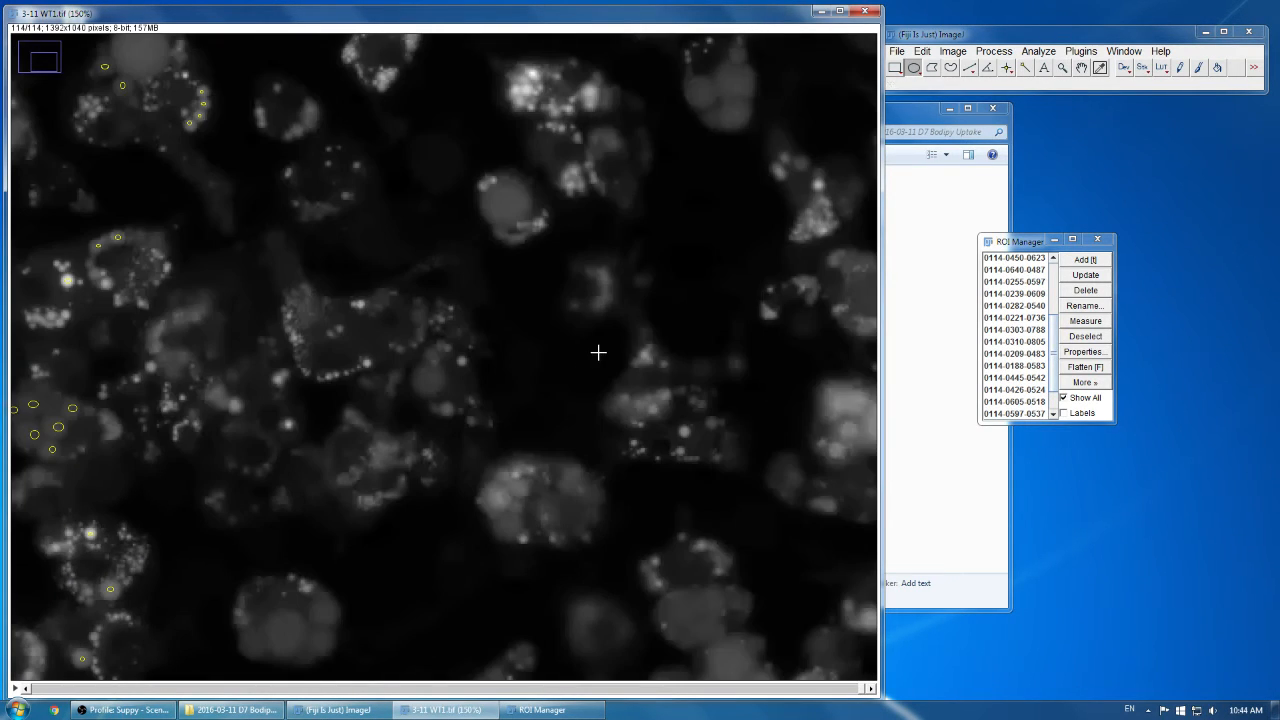
{"action": "key", "text": "minus"}
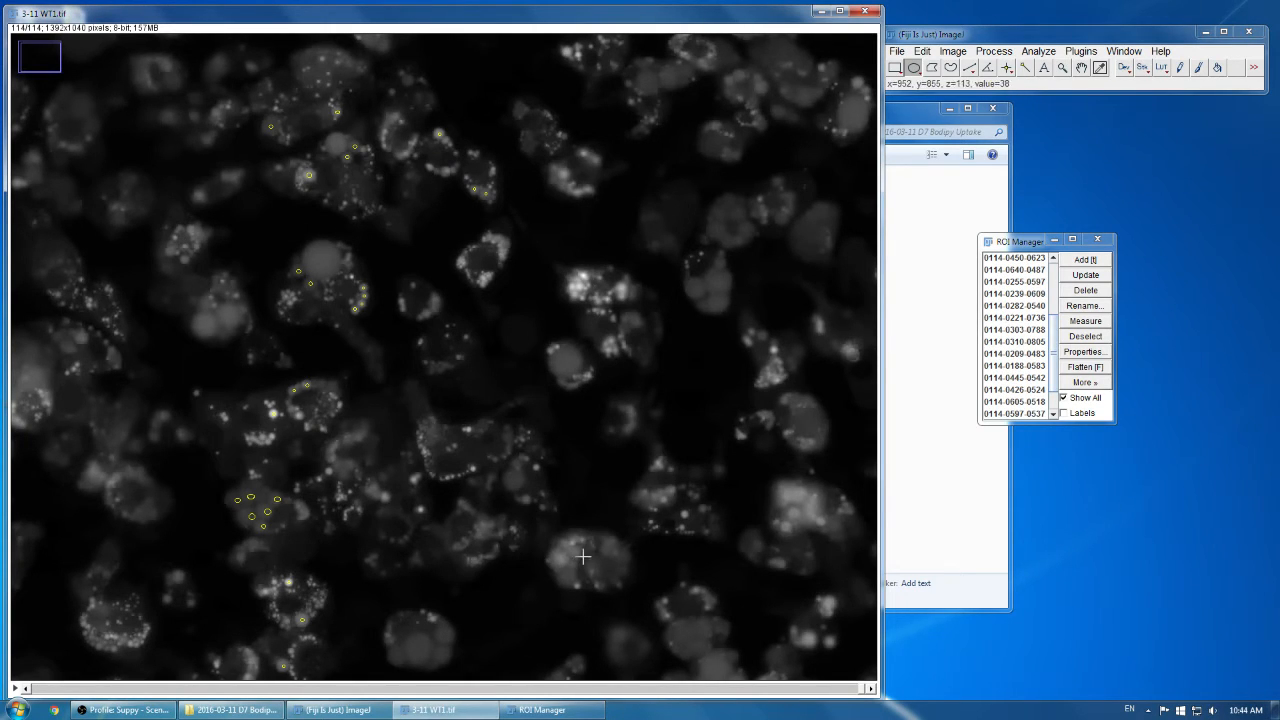
{"action": "key", "text": "plus"}
{"action": "key", "text": "plus"}
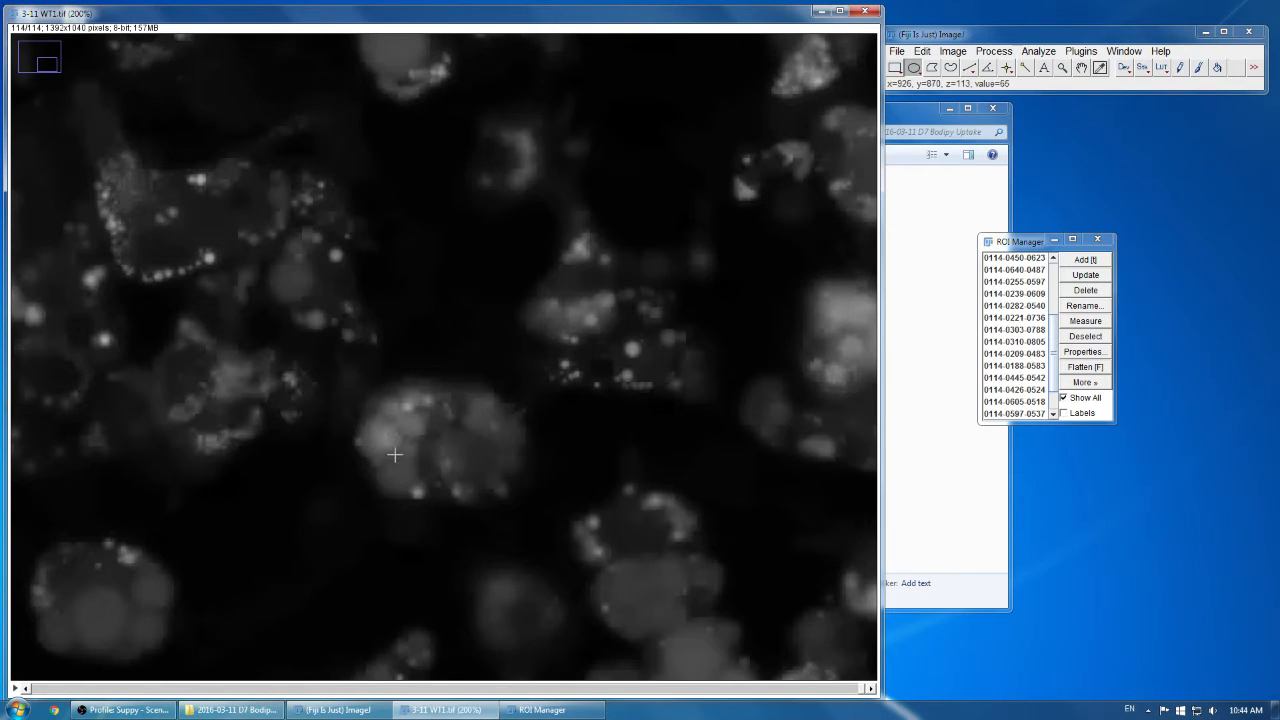
{"action": "key", "text": "minus"}
{"action": "key", "text": "minus"}
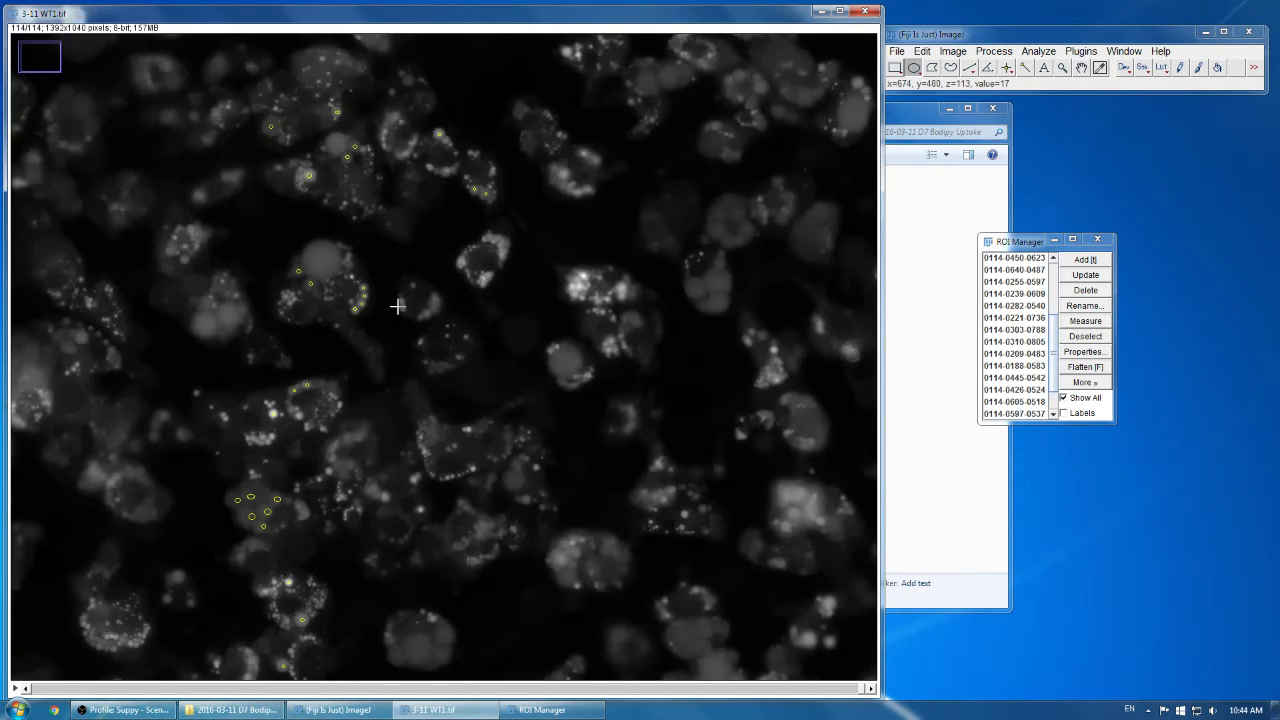
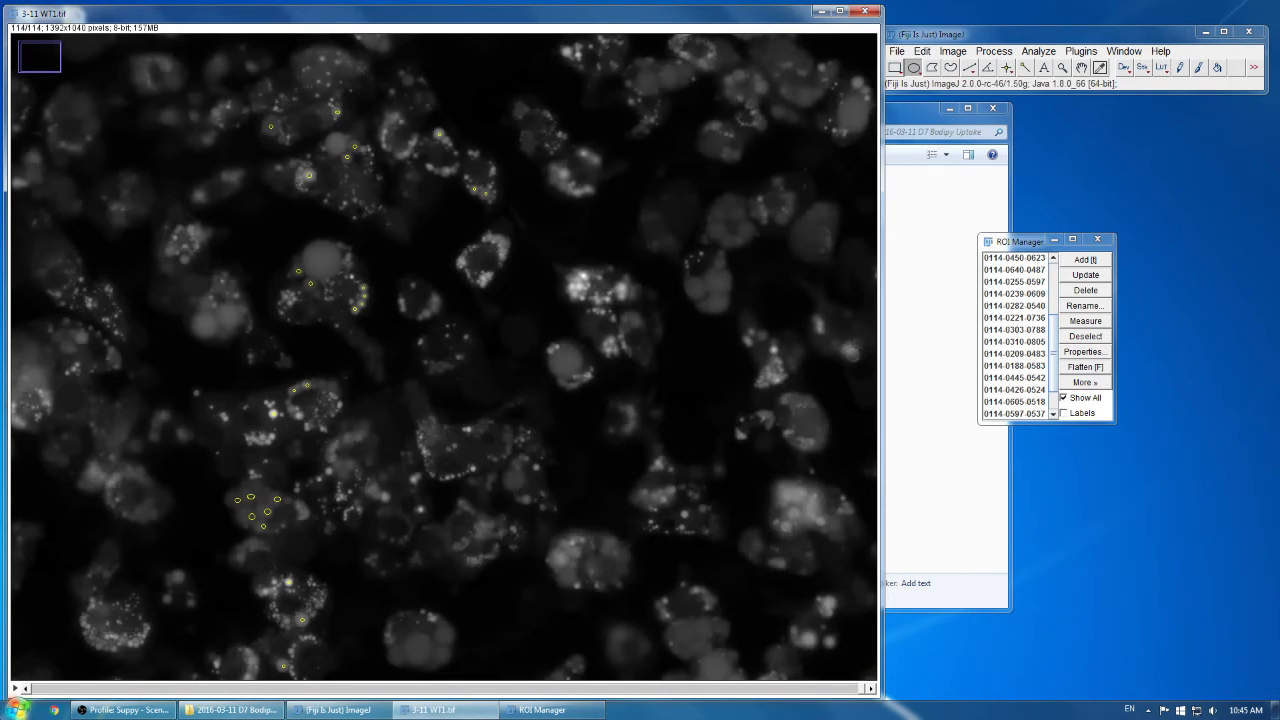
Step: Switch to Snipping Tool and capture the full 3-11 WT1.tif image with its ROI outlines
{"action": "left_click", "coordinate": [18, 709]}
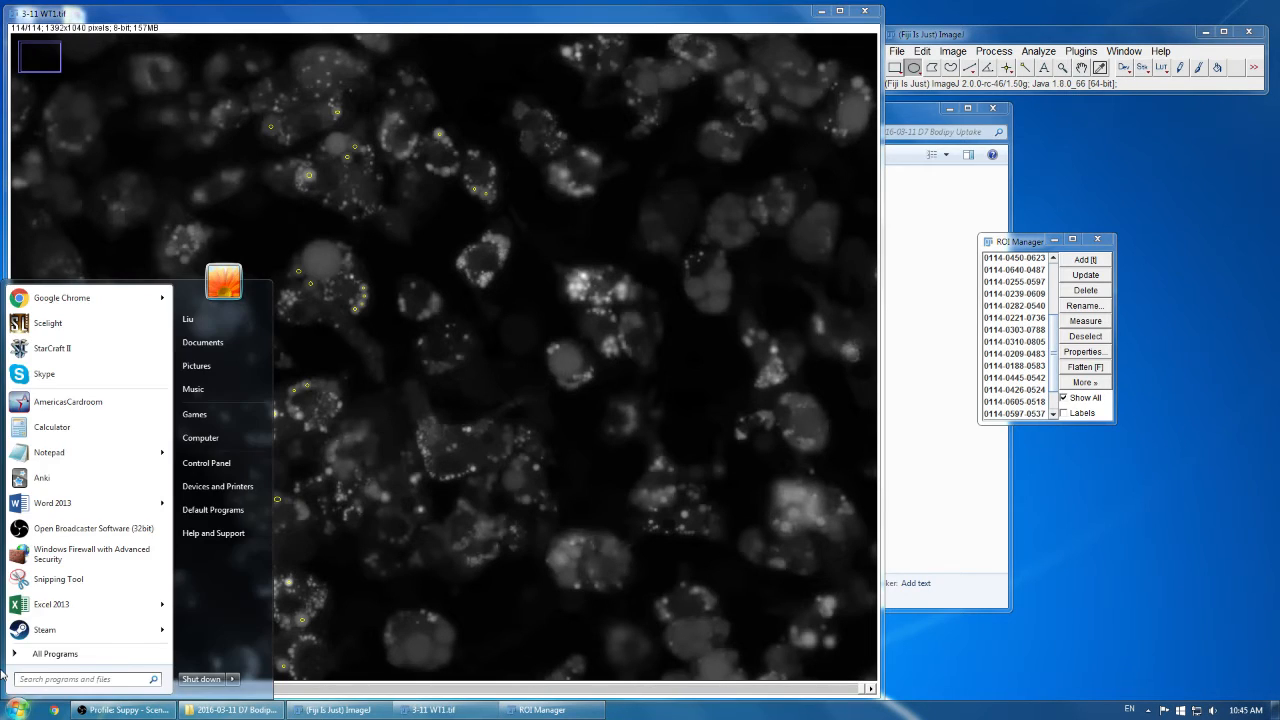
{"action": "type", "text": "snippin"}
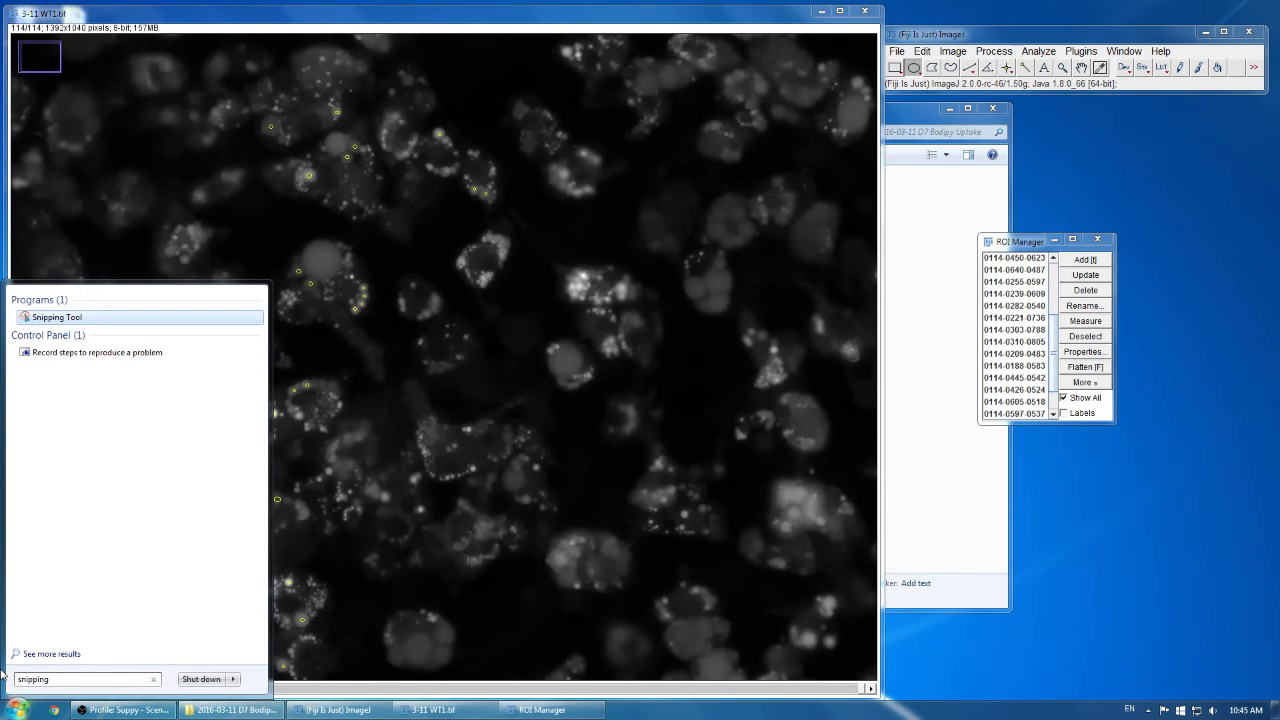
{"action": "type", "text": "g"}
{"action": "key", "text": "Return"}
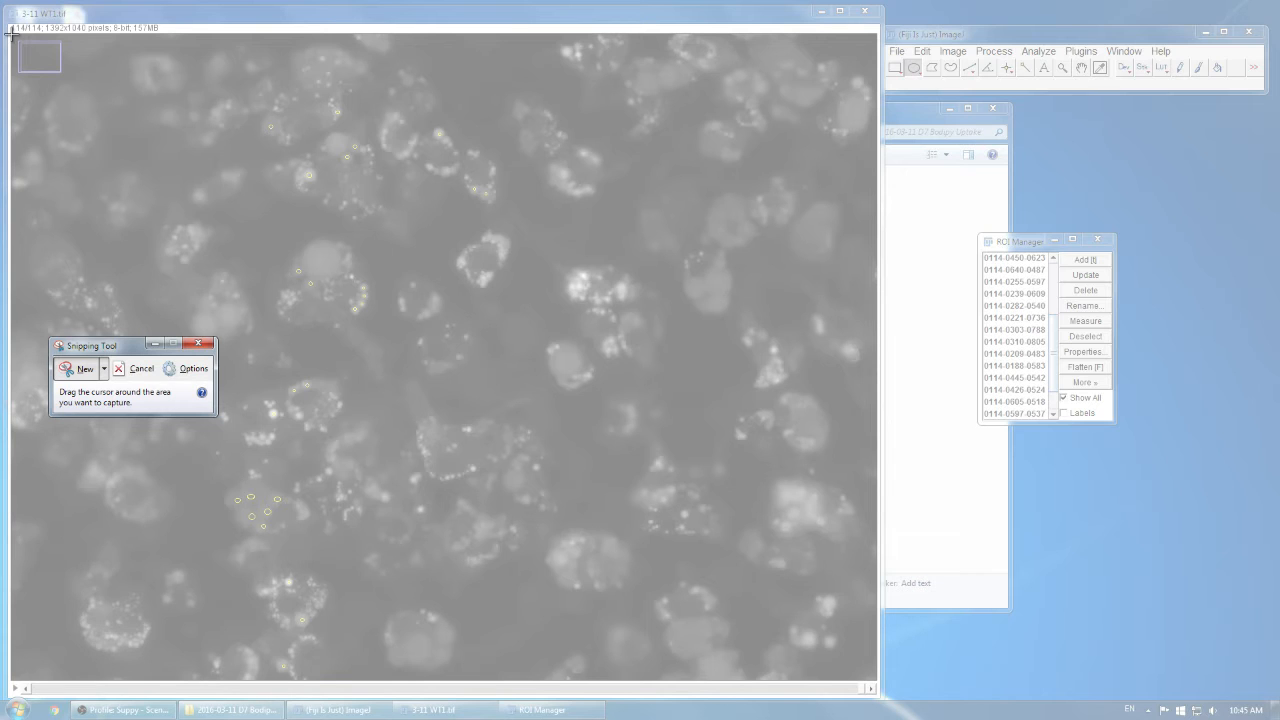
{"action": "left_click_drag", "start_coordinate": [11, 34], "coordinate": [877, 681]}
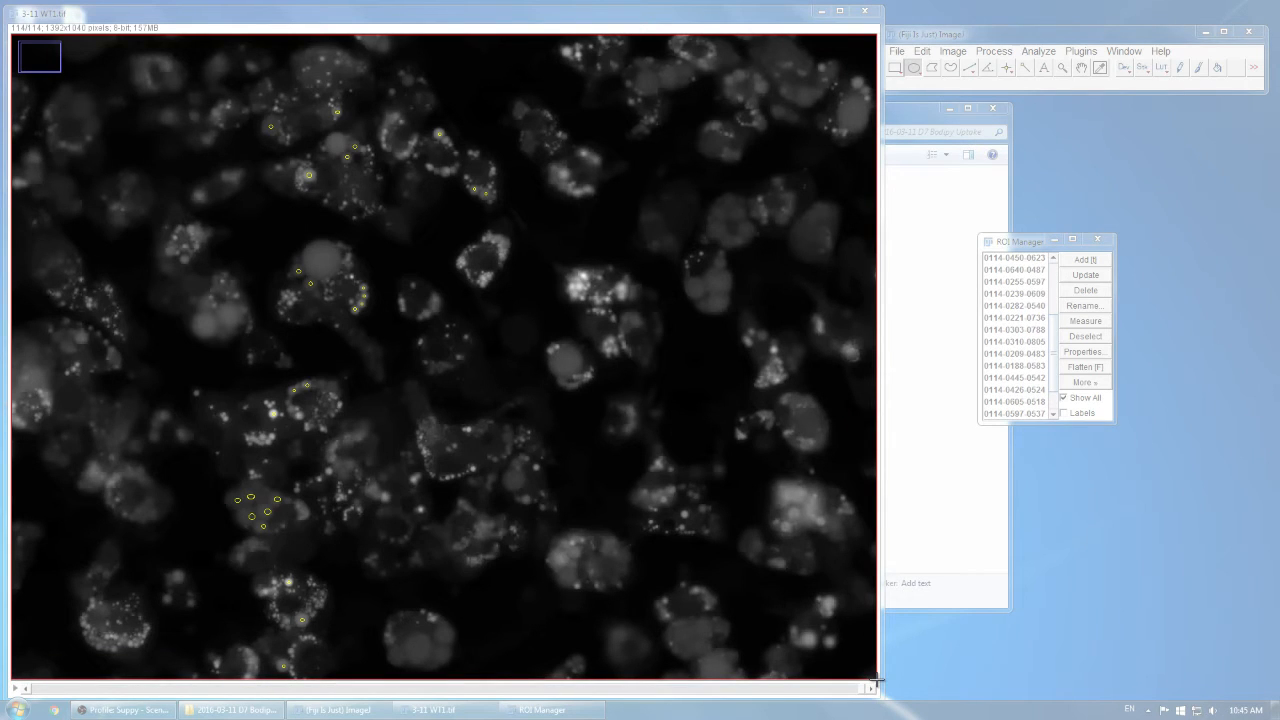
{"action": "left_click", "coordinate": [878, 681]}
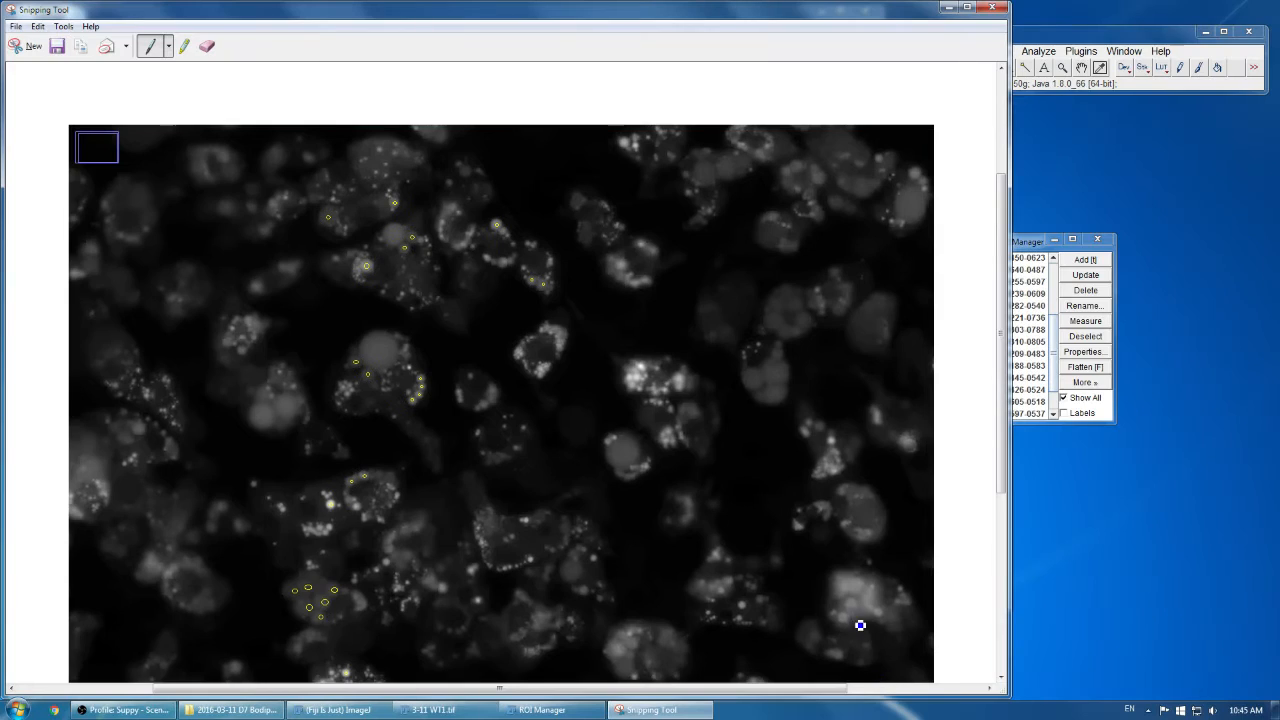
Step: Save the snip to the Desktop as the PNG file "3-11 WT Medium ROI" and close Snipping Tool
{"action": "scroll", "coordinate": [682, 454], "scroll_direction": "down", "scroll_amount": 2}
{"action": "scroll", "coordinate": [688, 456], "scroll_direction": "down", "scroll_amount": 1}
{"action": "scroll", "coordinate": [691, 460], "scroll_direction": "up", "scroll_amount": 4}
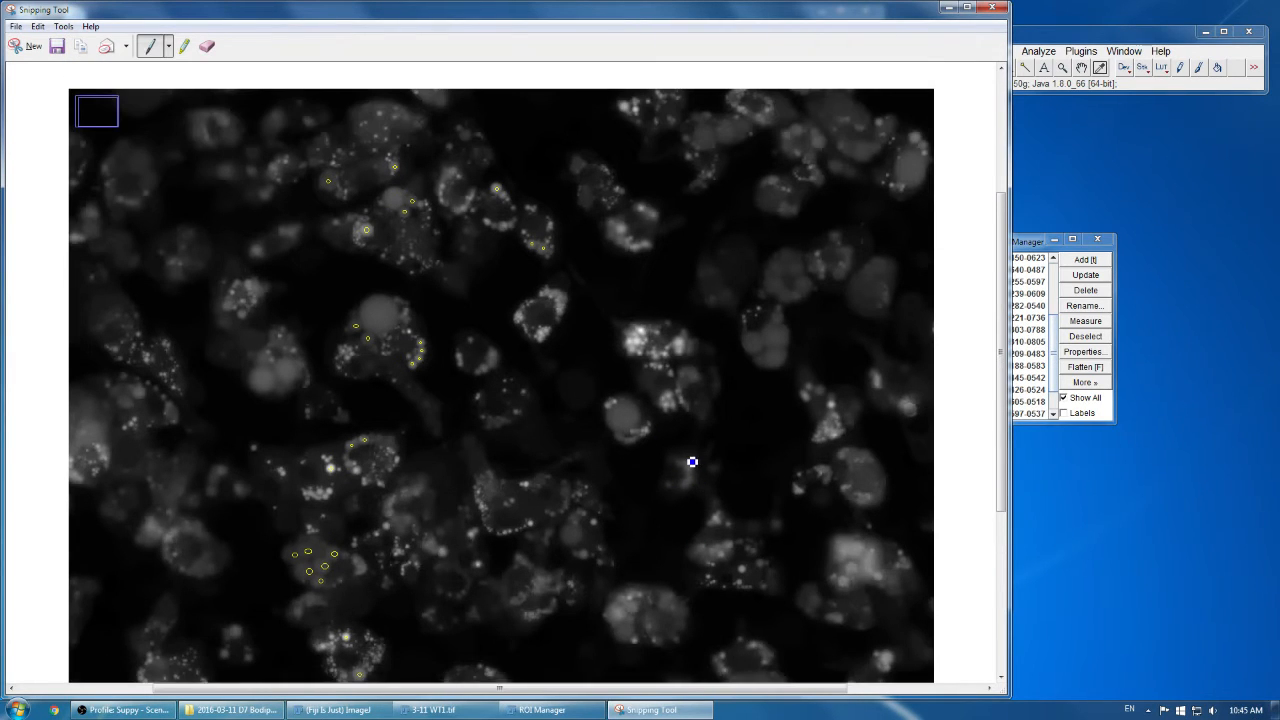
{"action": "left_click", "coordinate": [57, 46]}
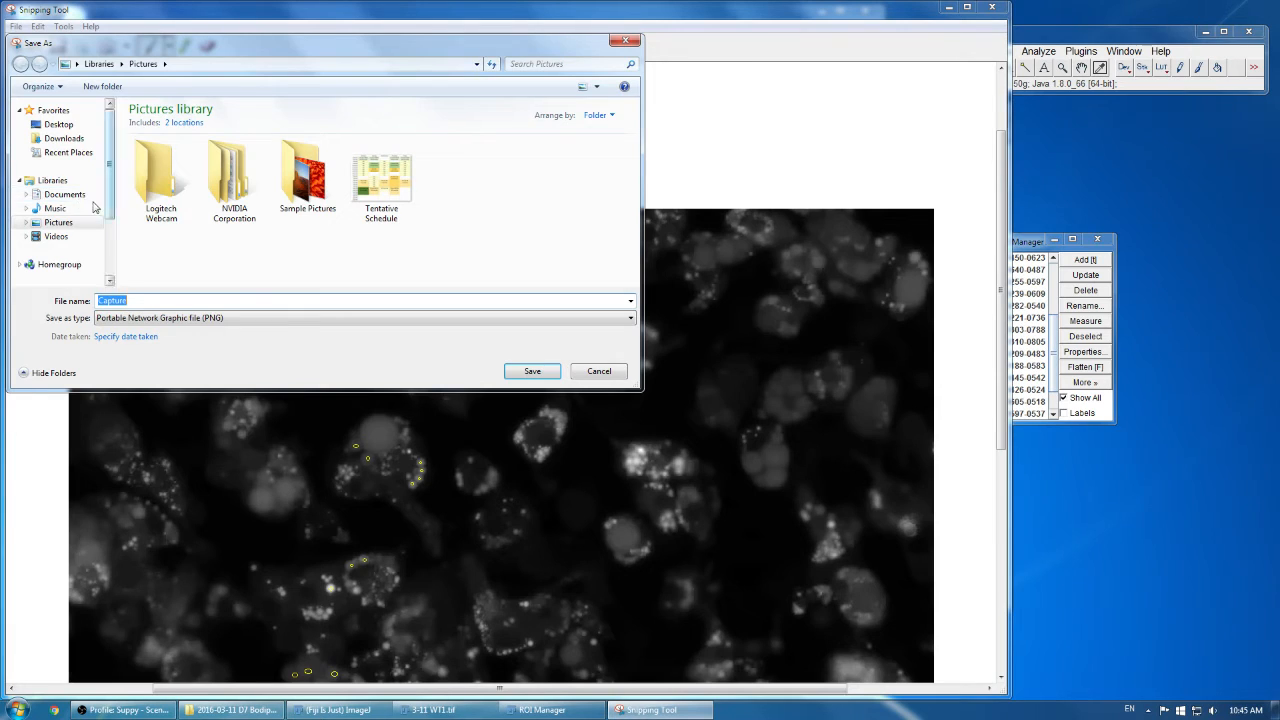
{"action": "left_click", "coordinate": [66, 125]}
{"action": "left_click", "coordinate": [190, 301]}
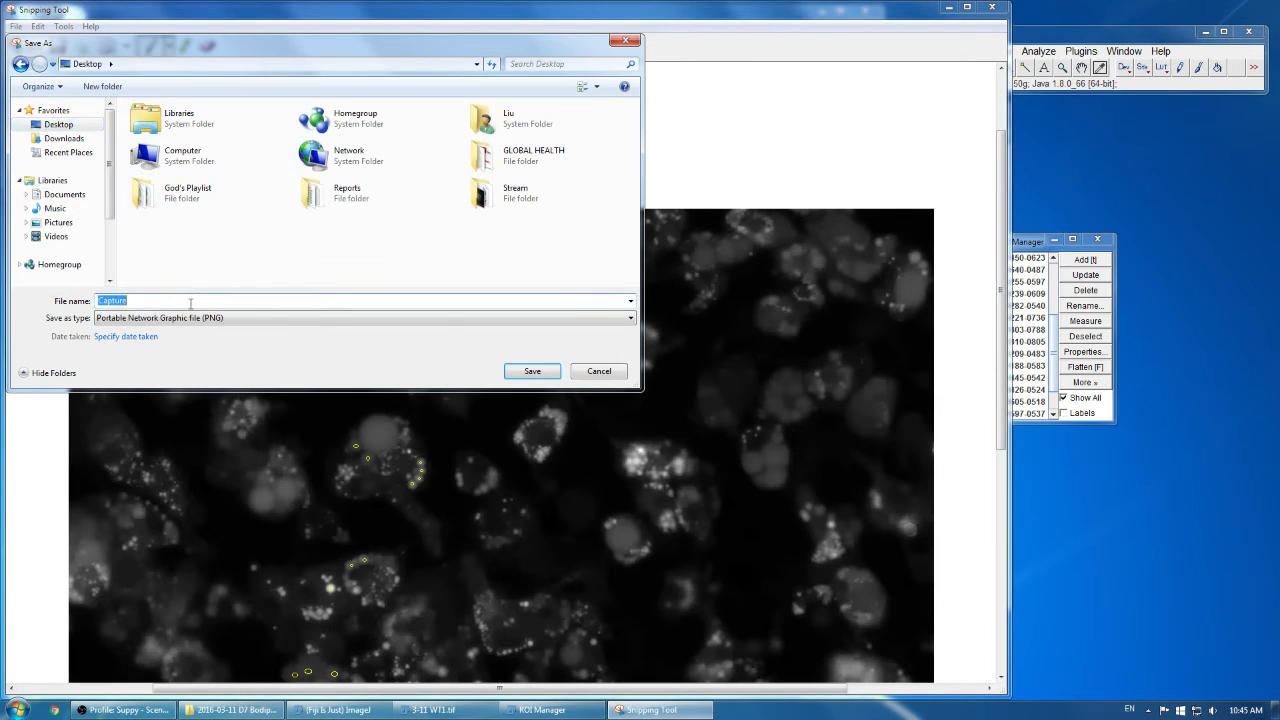
{"action": "type", "text": "3-11 WT Medium ROI"}
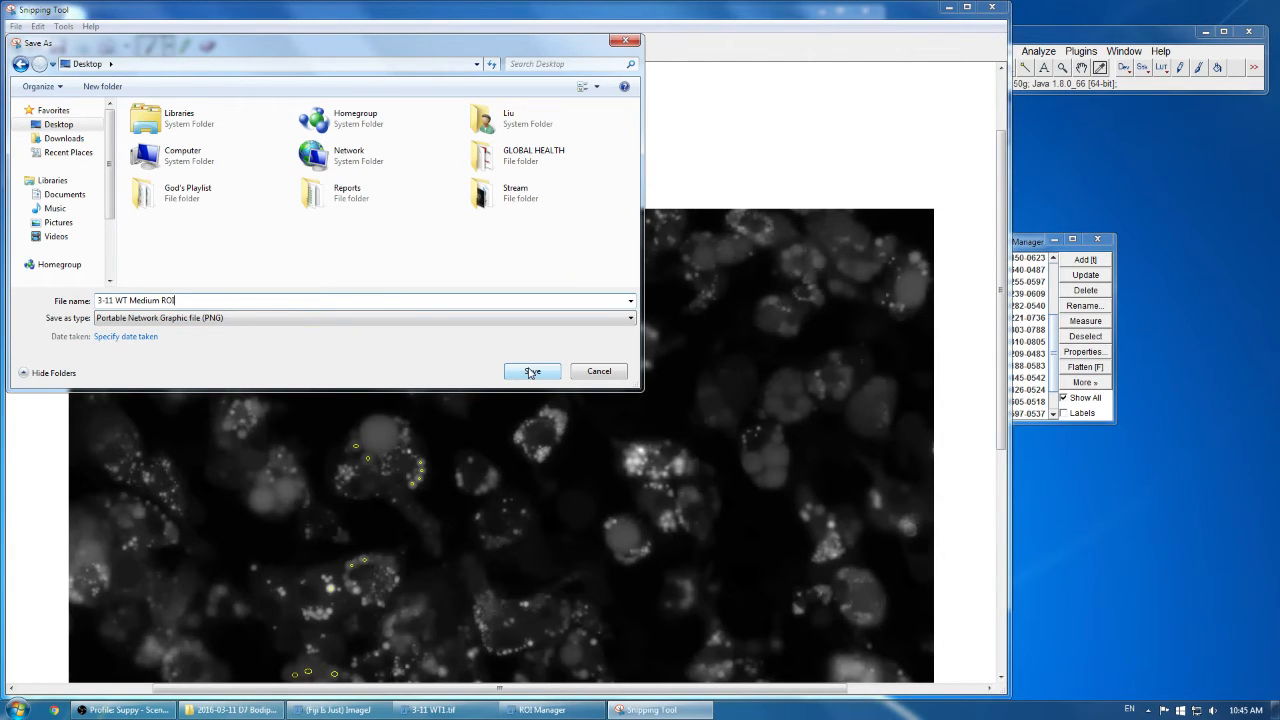
{"action": "left_click", "coordinate": [531, 372]}
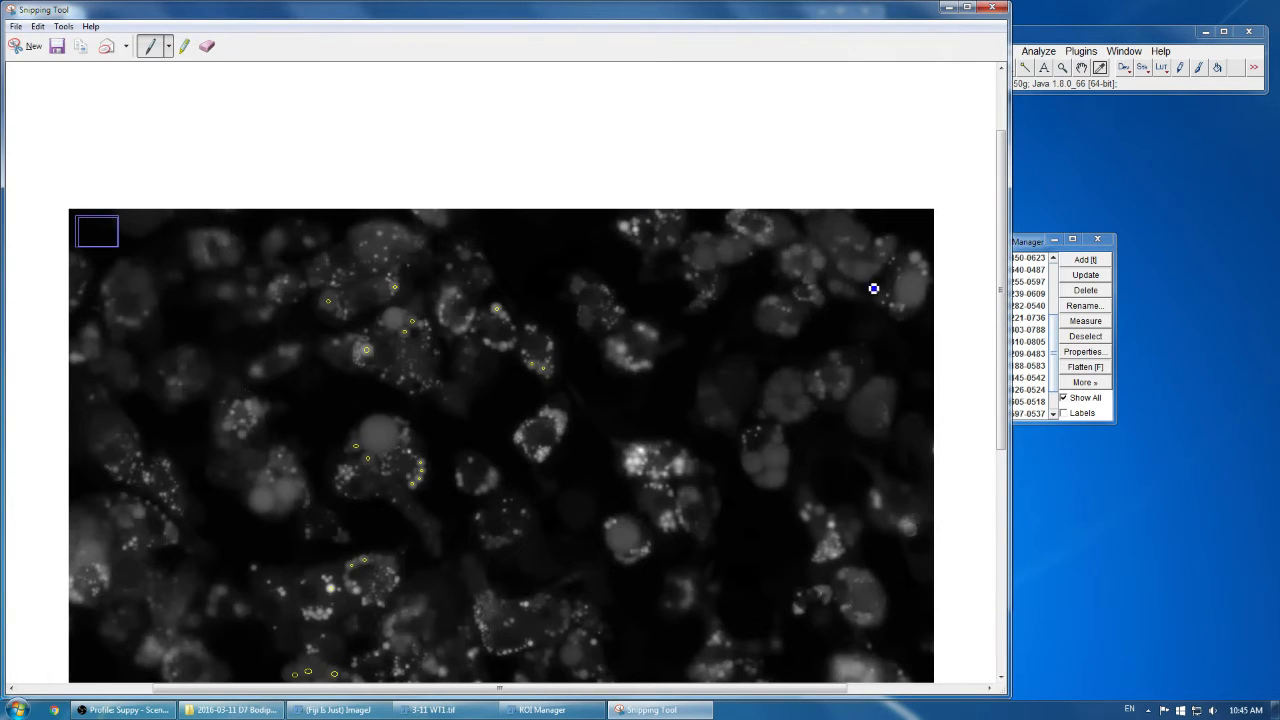
{"action": "scroll", "coordinate": [757, 386], "scroll_direction": "down", "scroll_amount": 4}
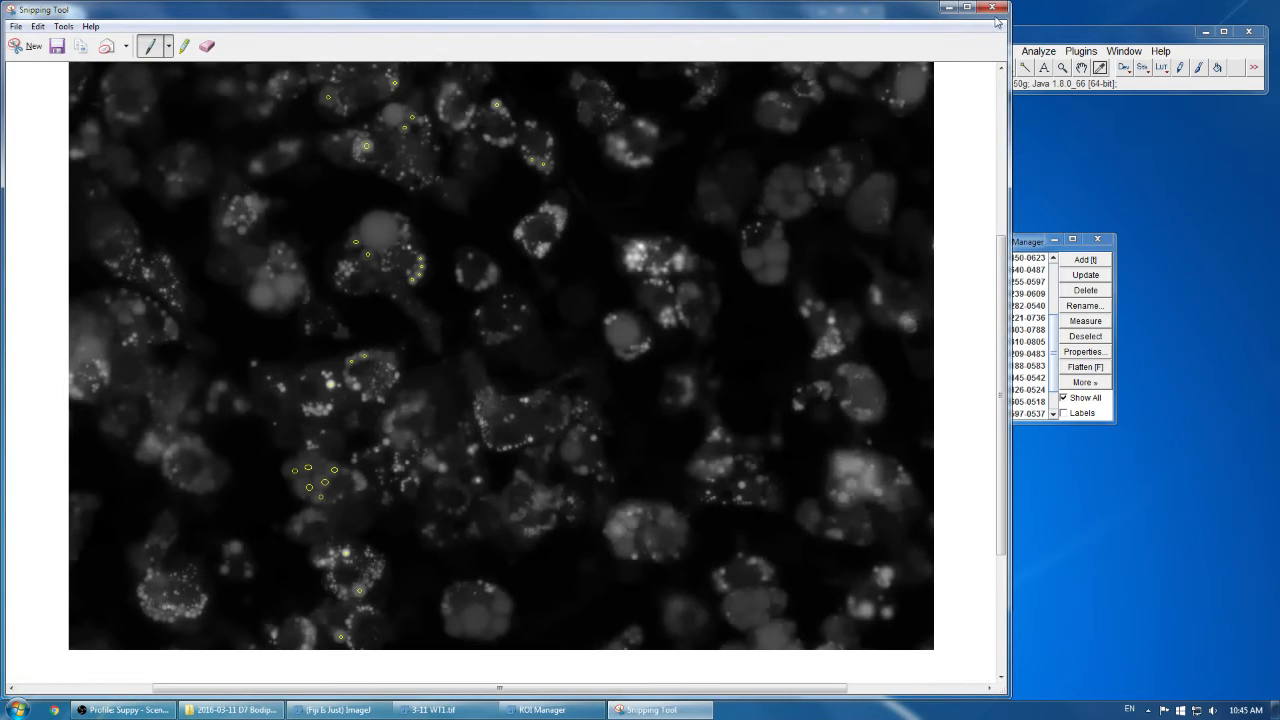
{"action": "left_click", "coordinate": [994, 10]}
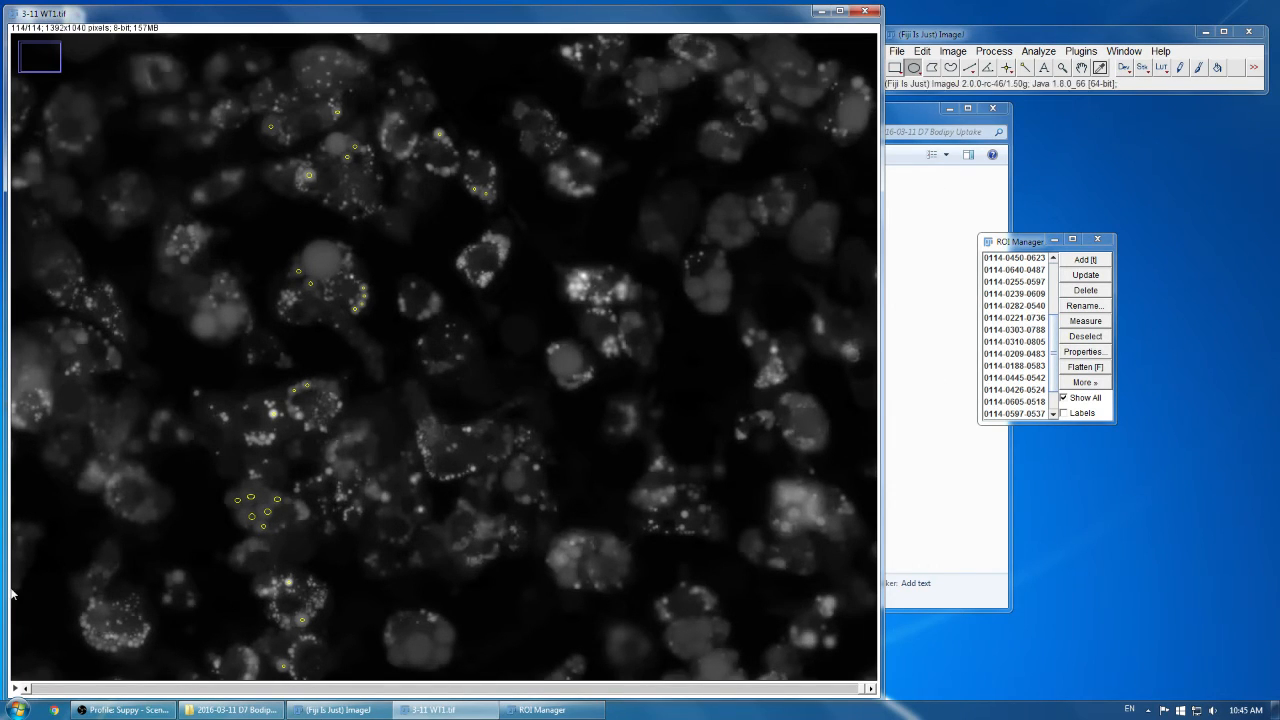
Step: Switch to Excel 2013 with a new blank workbook and maximize its window
{"action": "left_click", "coordinate": [19, 709]}
{"action": "type", "text": "excel"}
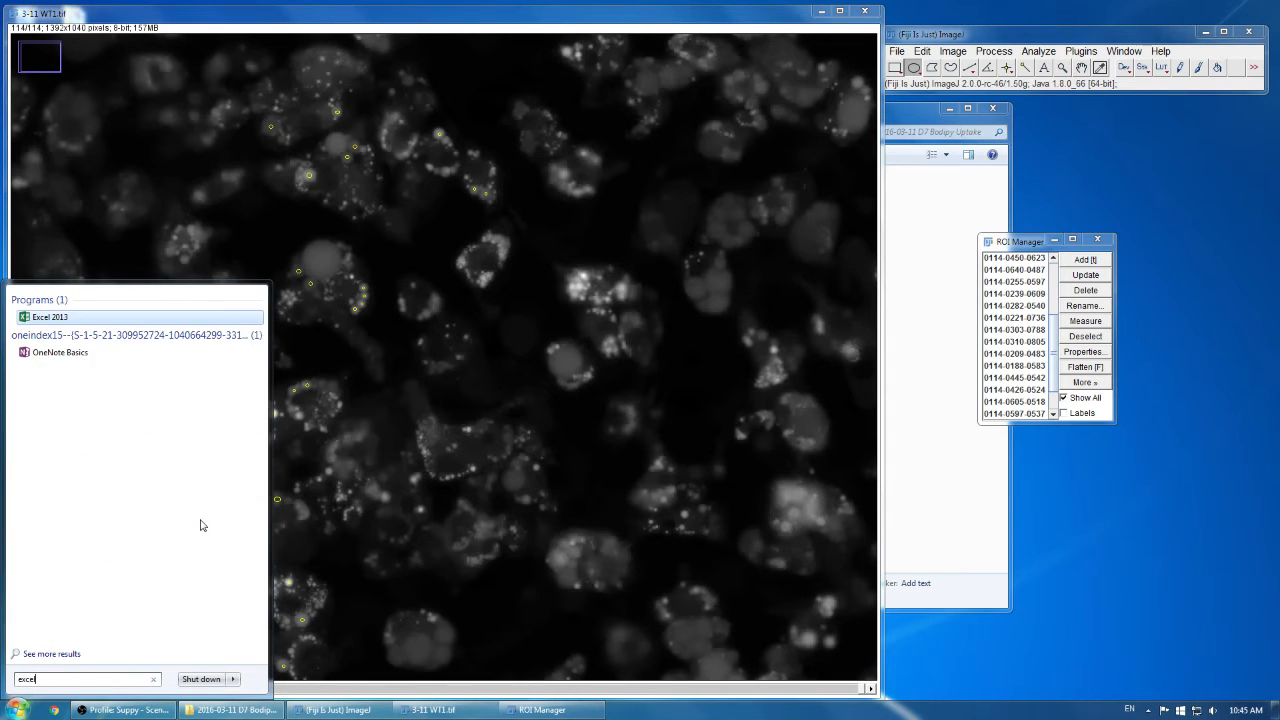
{"action": "key", "text": "Return"}
{"action": "left_click", "coordinate": [443, 309]}
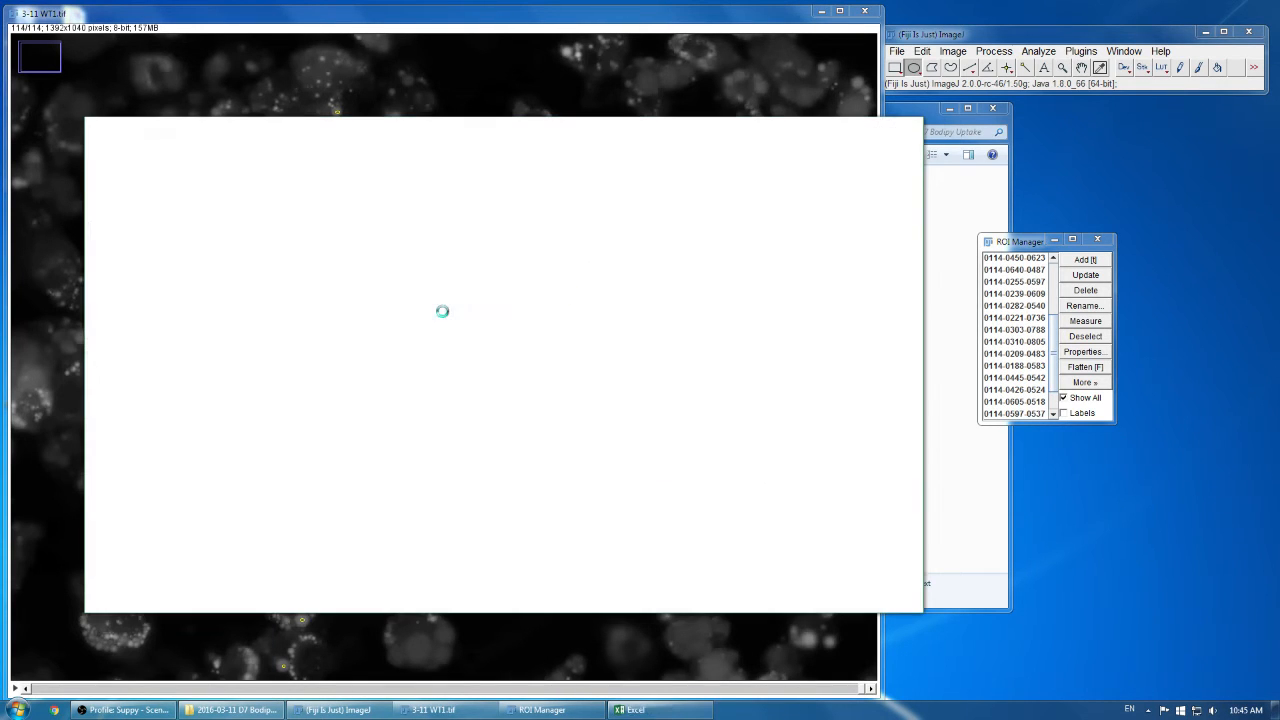
{"action": "left_click_drag", "start_coordinate": [453, 133], "coordinate": [446, 4]}
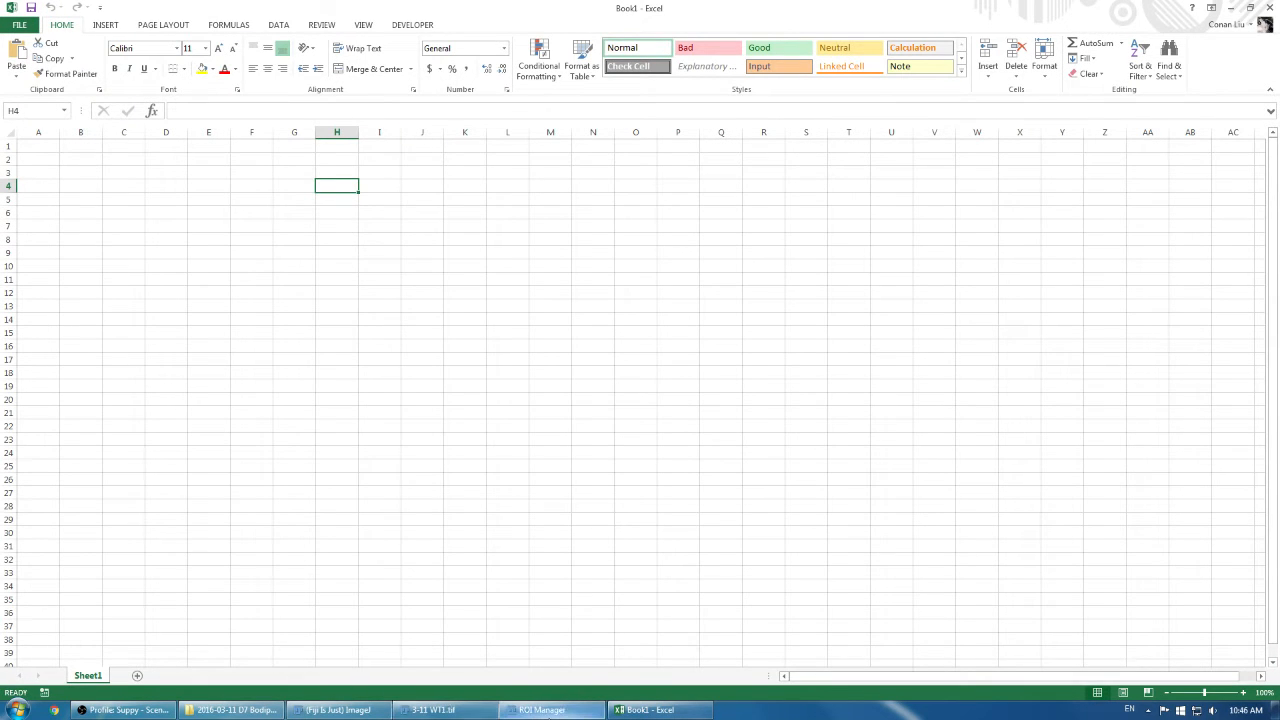
Step: Return to the image stack in Fiji and run Multi Measure on the ROIs for all 114 slices, one row per slice
{"action": "left_click", "coordinate": [548, 712]}
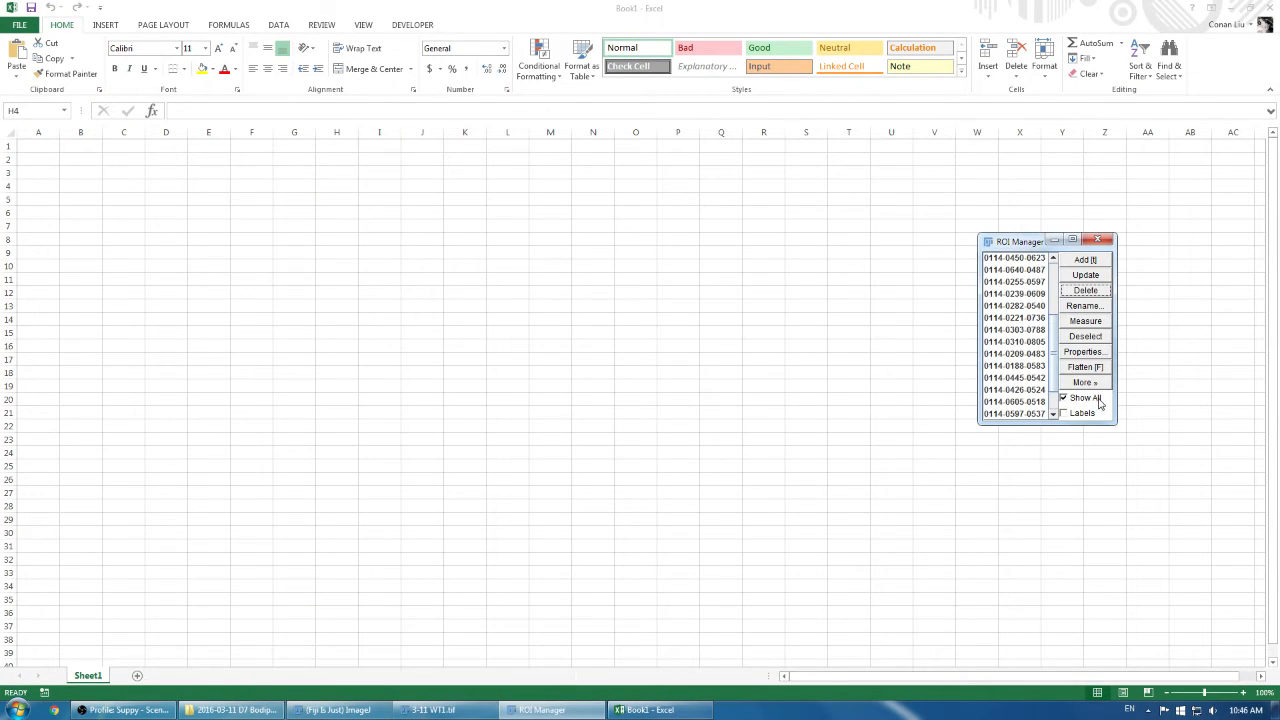
{"action": "left_click", "coordinate": [338, 710]}
{"action": "left_click", "coordinate": [433, 710]}
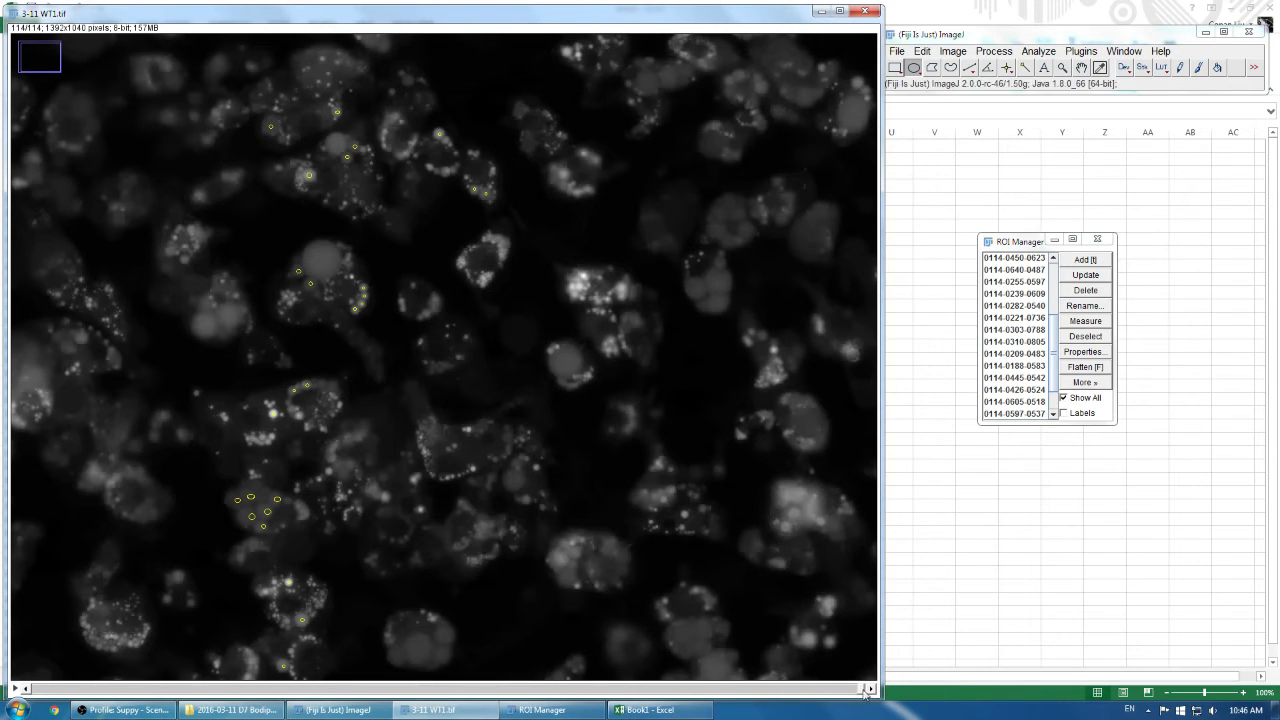
{"action": "left_click_drag", "start_coordinate": [866, 690], "coordinate": [145, 688]}
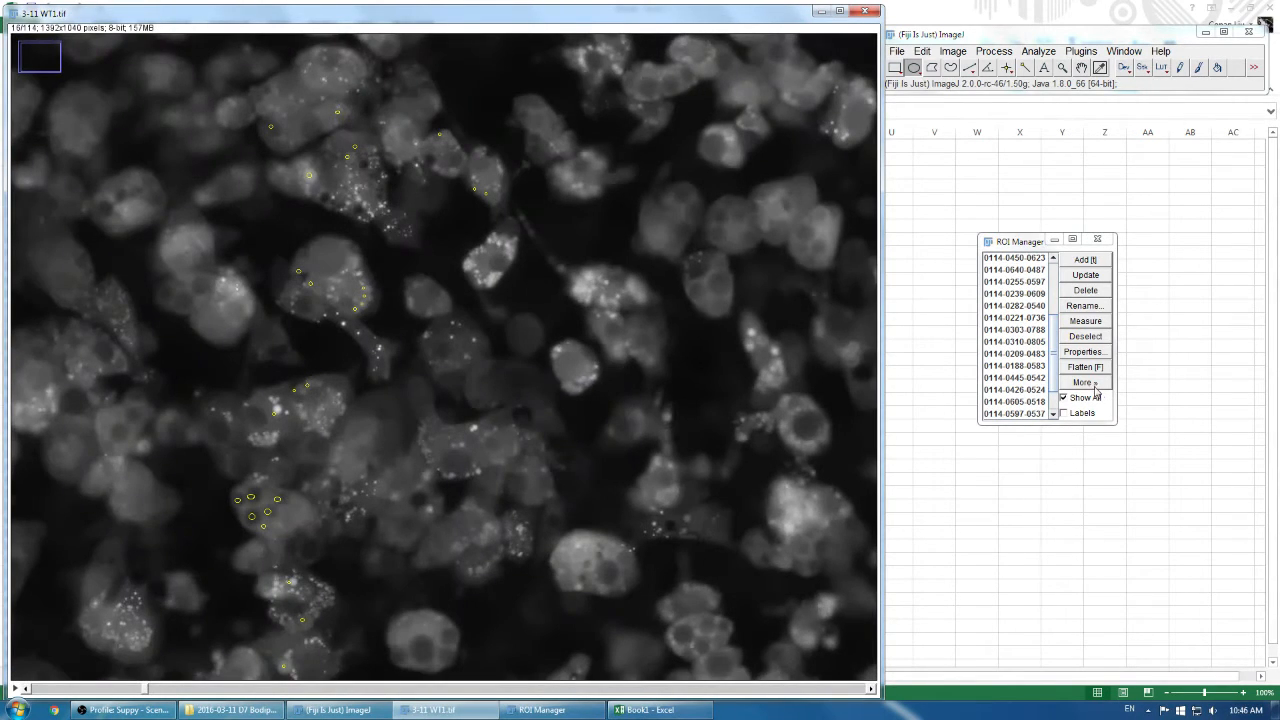
{"action": "left_click", "coordinate": [1094, 386]}
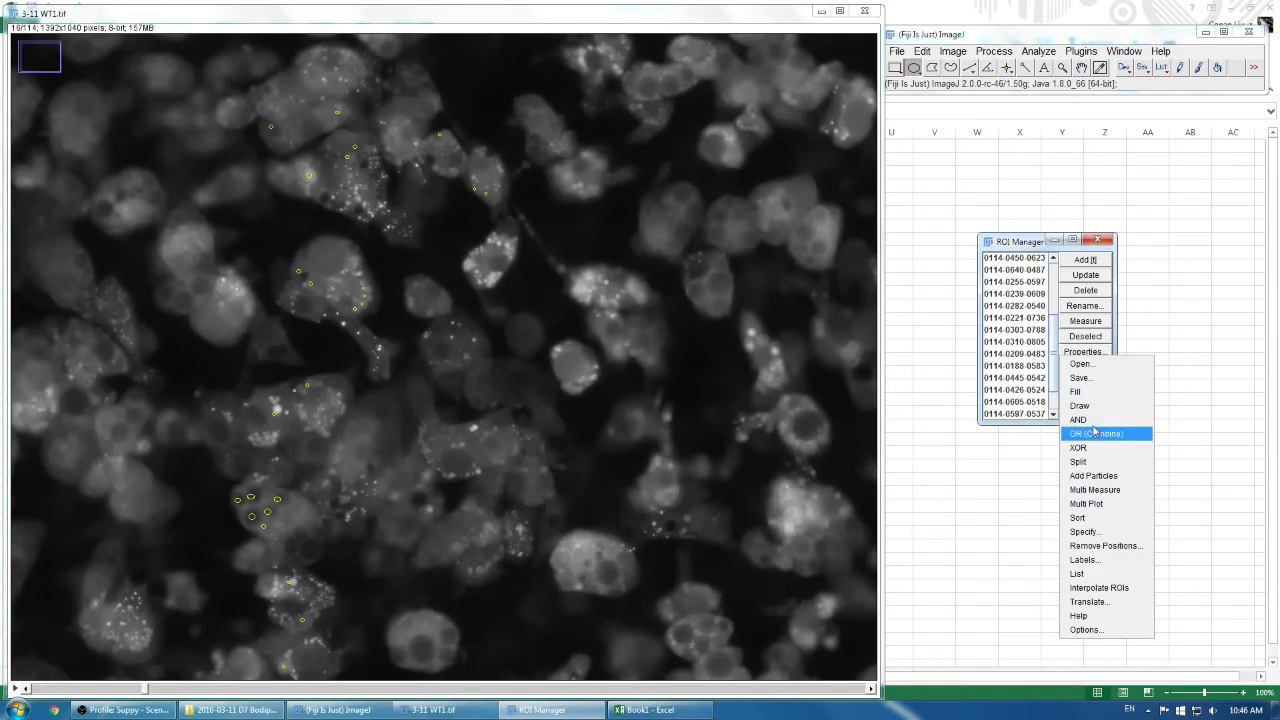
{"action": "left_click", "coordinate": [1125, 492]}
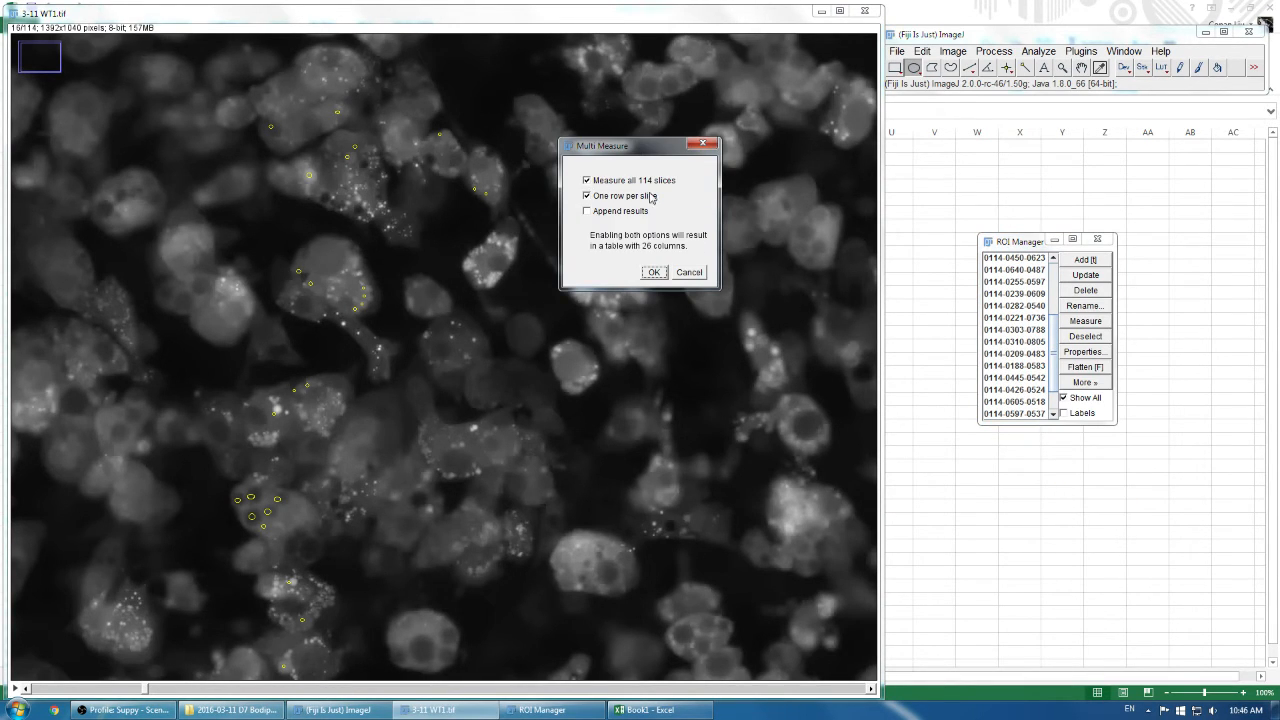
{"action": "left_click", "coordinate": [654, 272]}
Step: Examine the mean intensity columns and slice rows in the Results table
{"action": "left_click", "coordinate": [868, 304]}
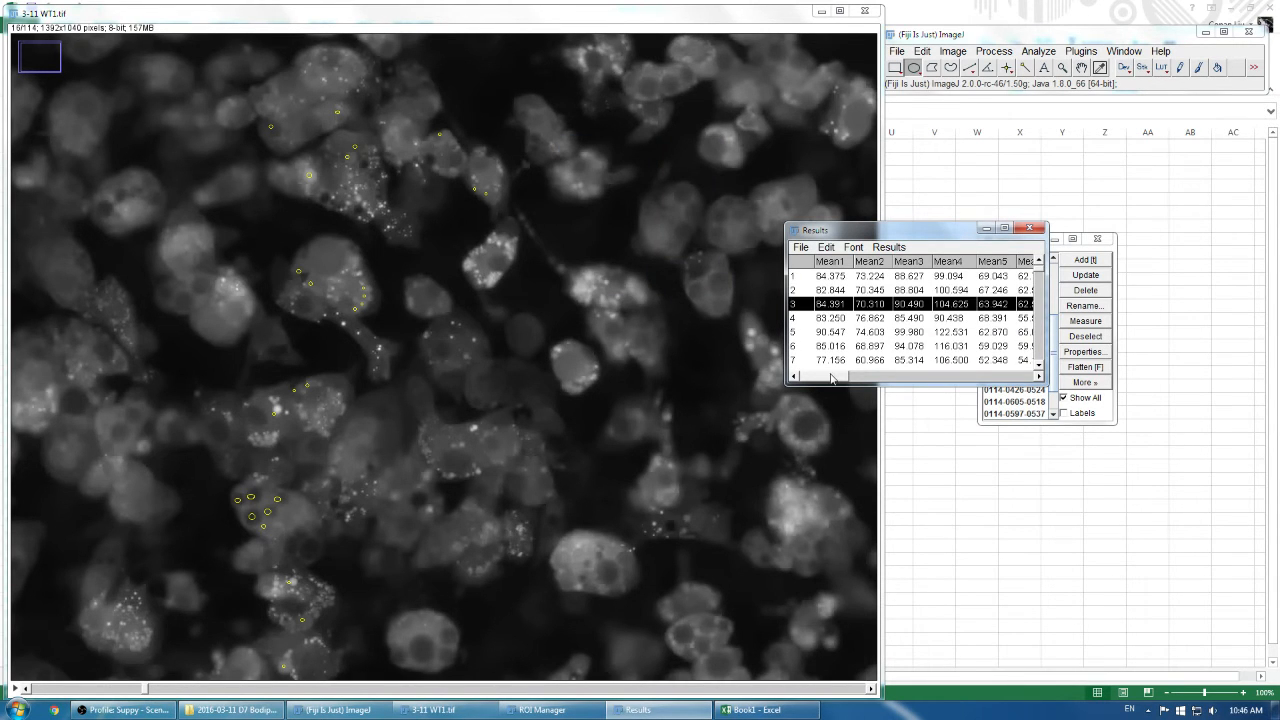
{"action": "left_click_drag", "start_coordinate": [831, 376], "coordinate": [1017, 362]}
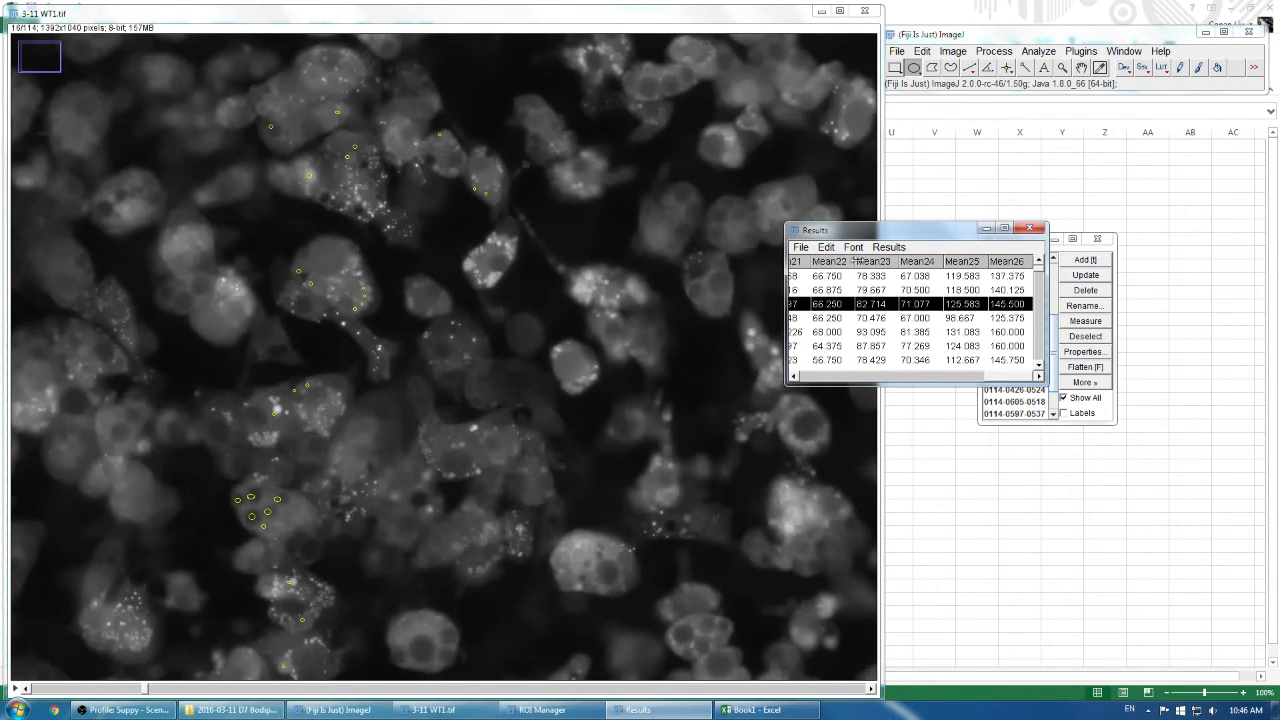
{"action": "left_click_drag", "start_coordinate": [1007, 368], "coordinate": [795, 368]}
{"action": "scroll", "coordinate": [795, 272], "scroll_direction": "down", "scroll_amount": 12}
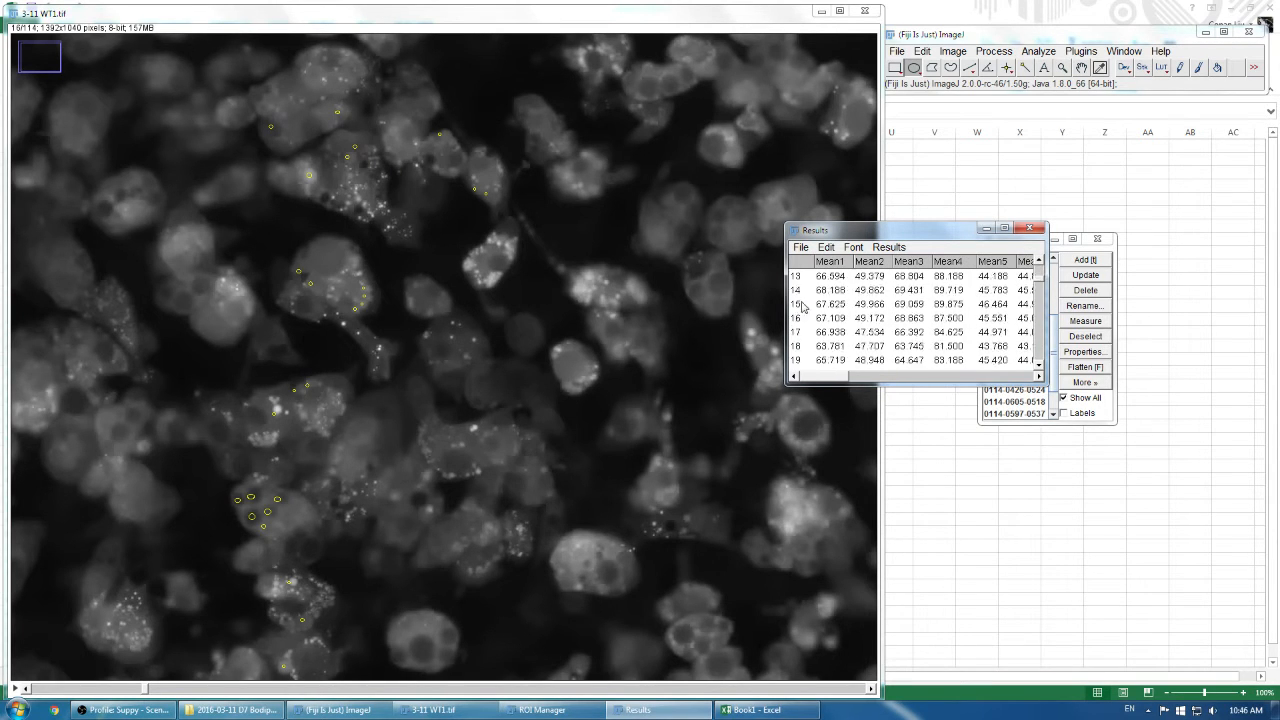
{"action": "scroll", "coordinate": [833, 320], "scroll_direction": "down", "scroll_amount": 20}
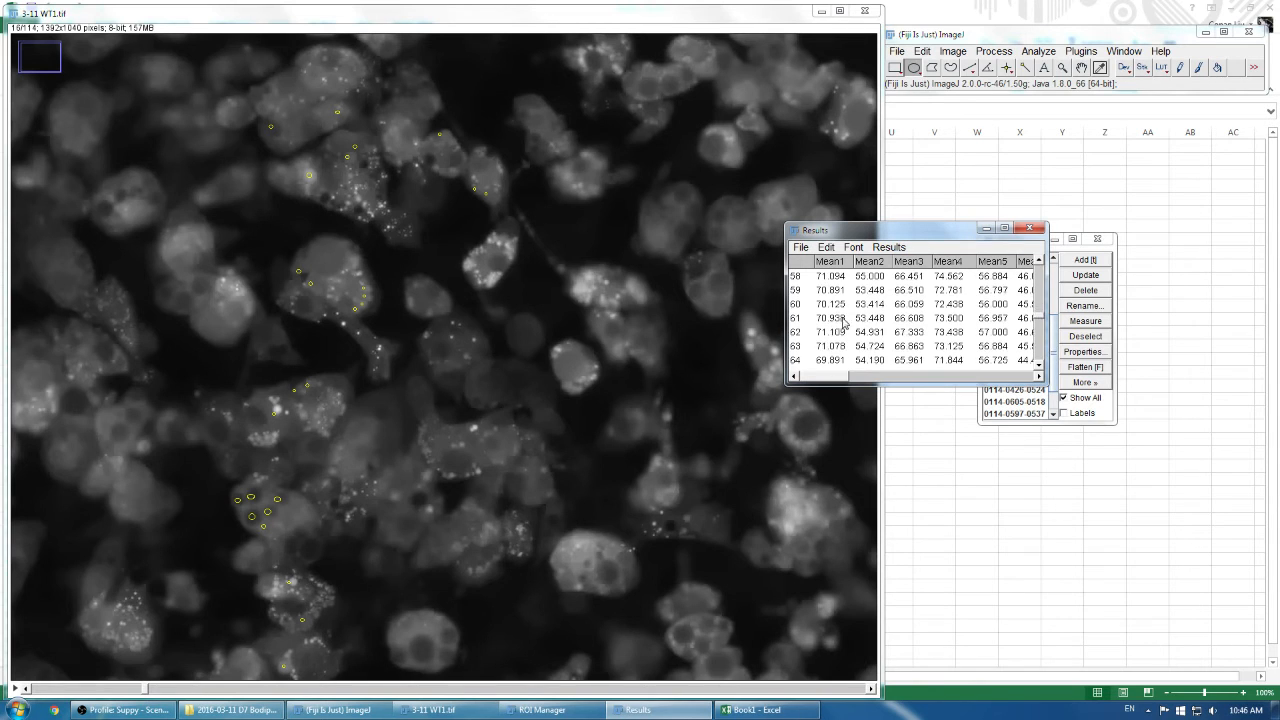
{"action": "left_click_drag", "start_coordinate": [1046, 352], "coordinate": [1031, 253]}
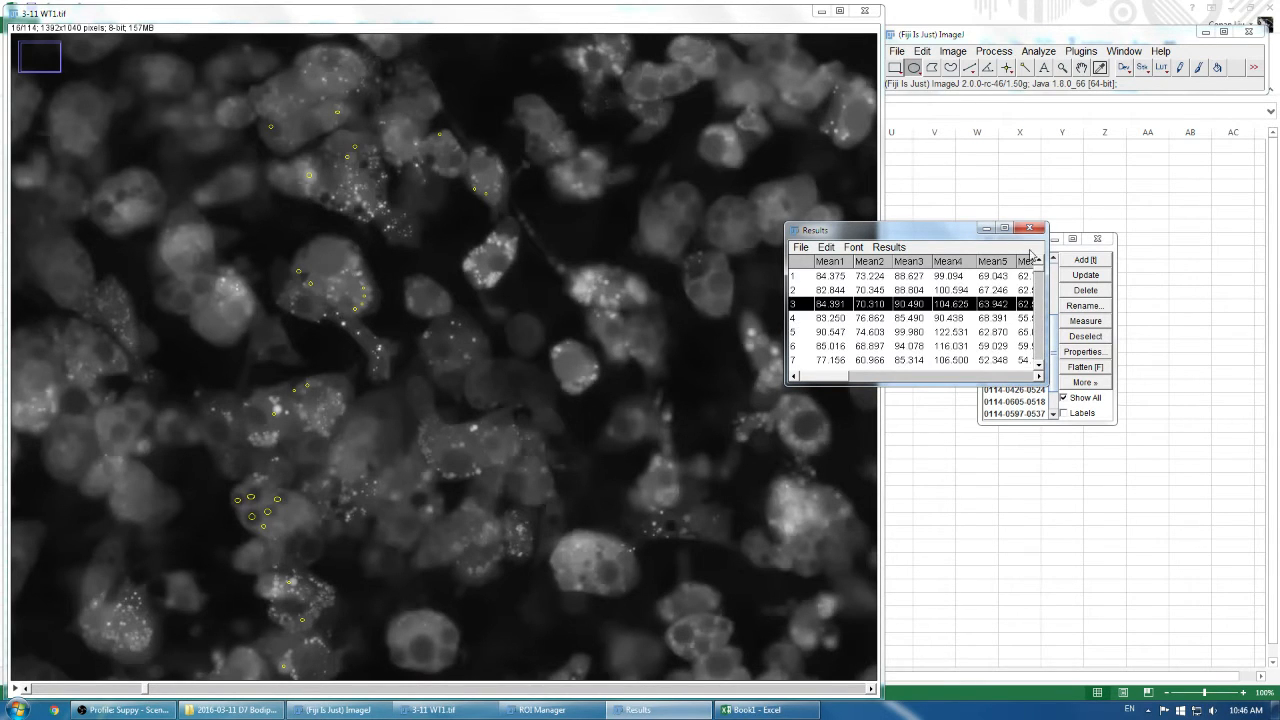
Step: Close the Results table without saving its measurements
{"action": "left_click_drag", "start_coordinate": [913, 236], "coordinate": [678, 272]}
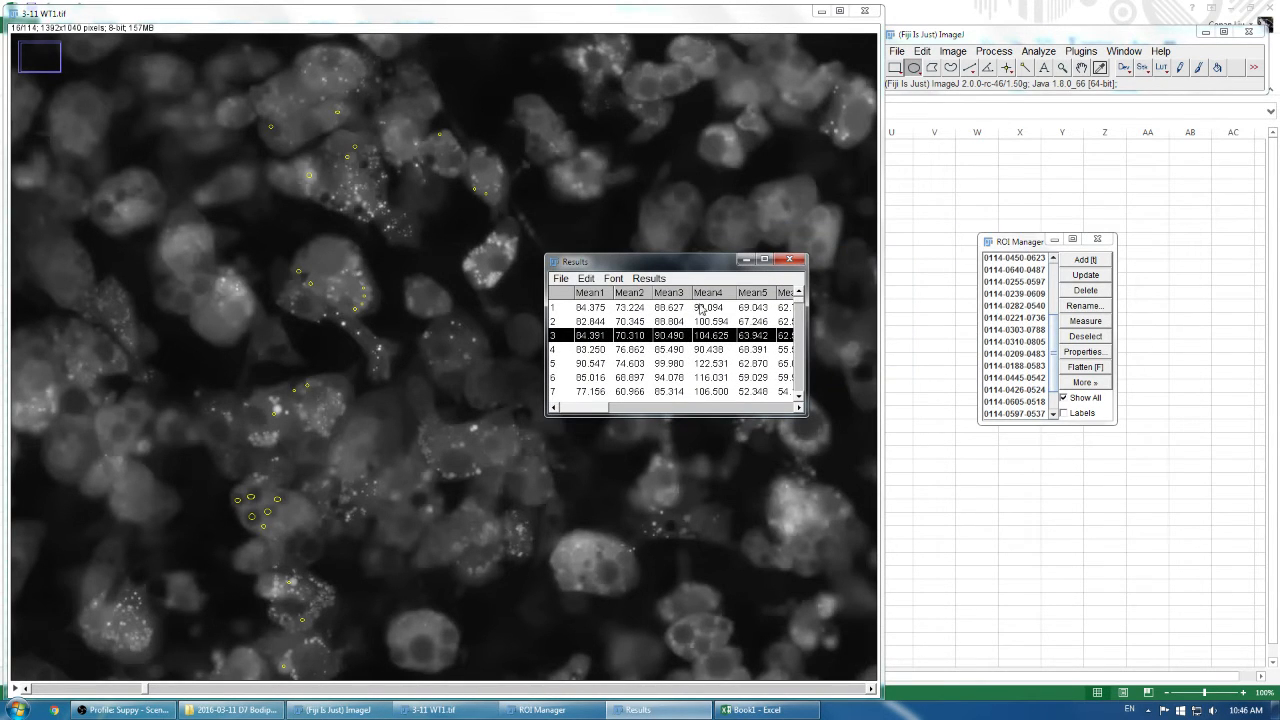
{"action": "left_click", "coordinate": [789, 260]}
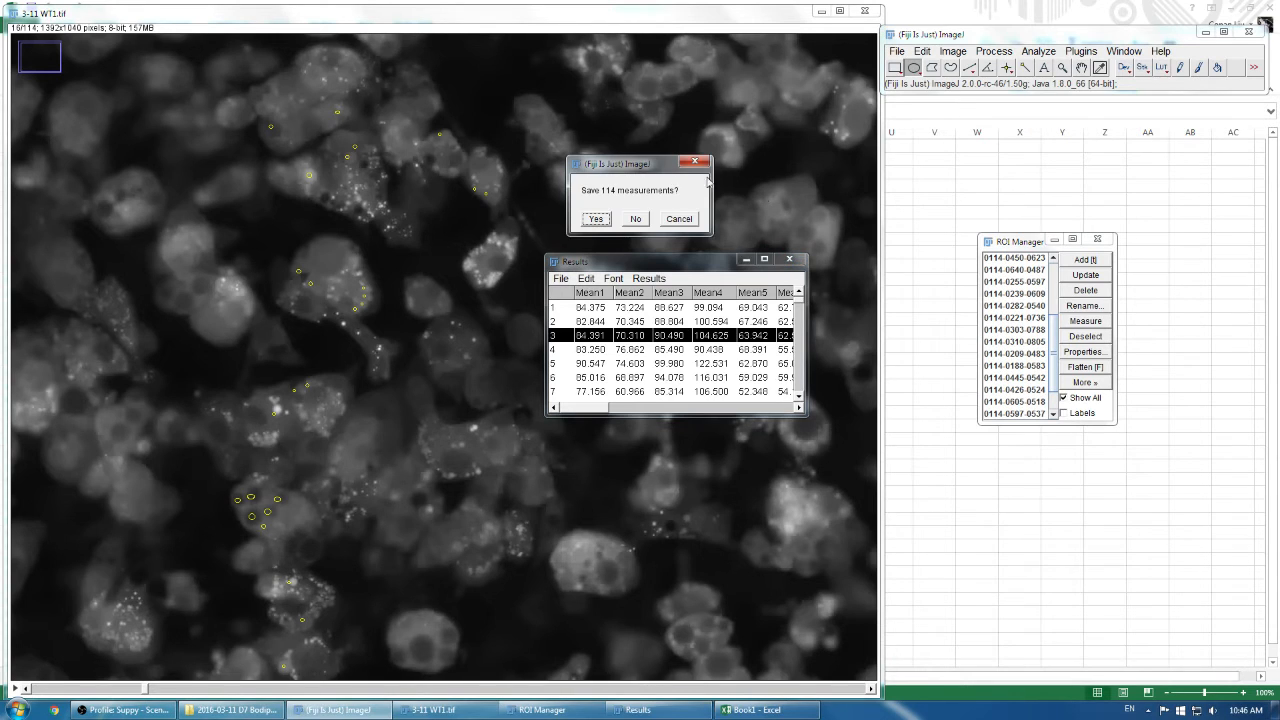
{"action": "left_click", "coordinate": [636, 219]}
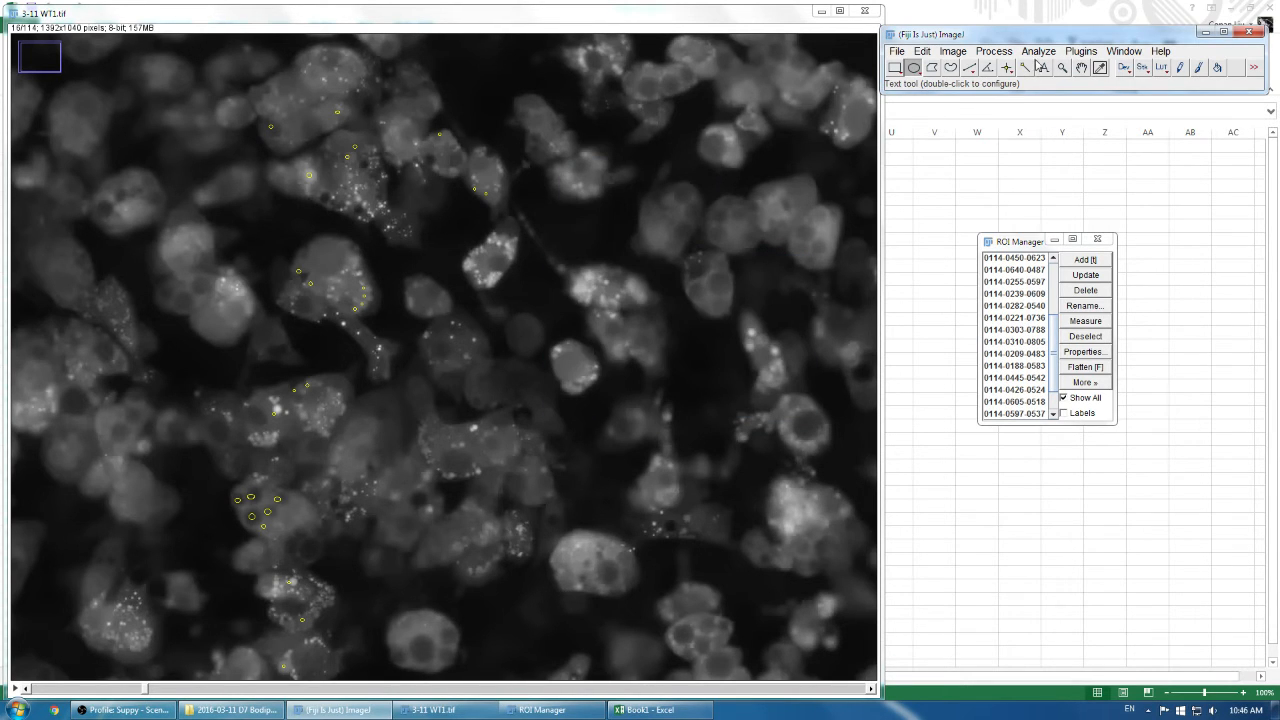
Step: Check in Set Measurements that only Mean gray value is enabled, with 3 decimal places, and accept the settings
{"action": "left_click", "coordinate": [1038, 52]}
{"action": "left_click", "coordinate": [1088, 168]}
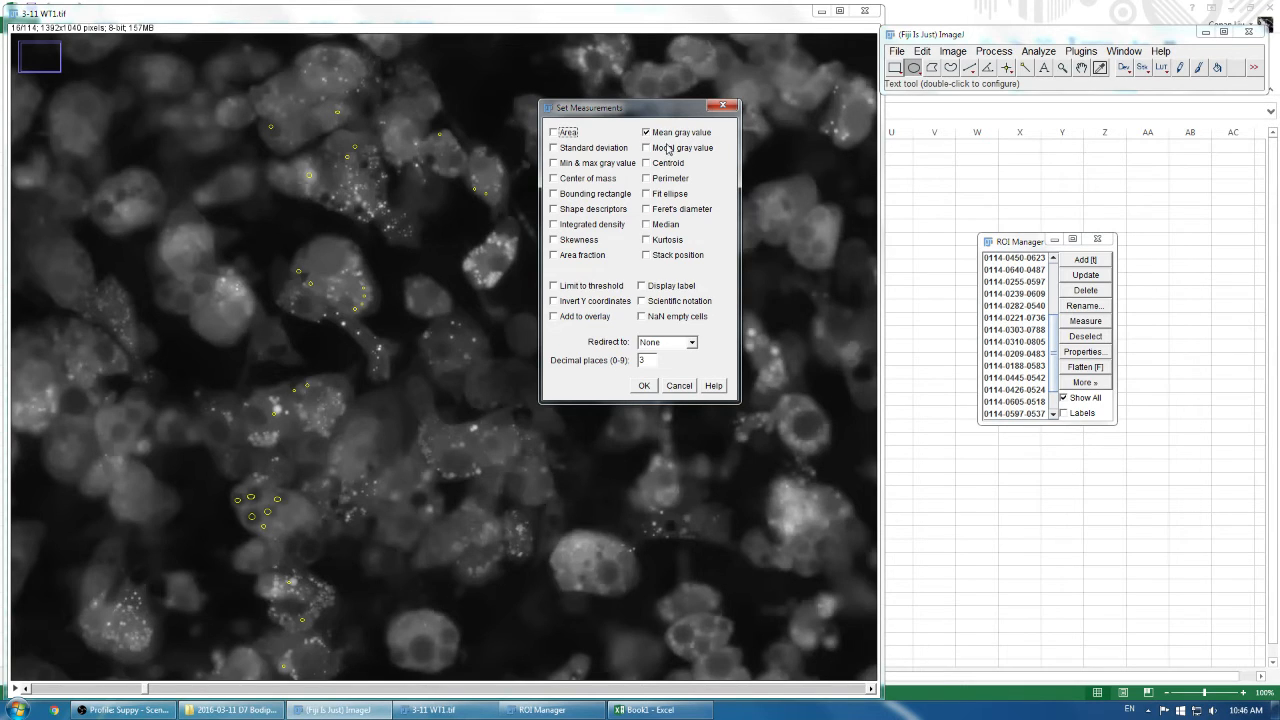
{"action": "left_click", "coordinate": [646, 386]}
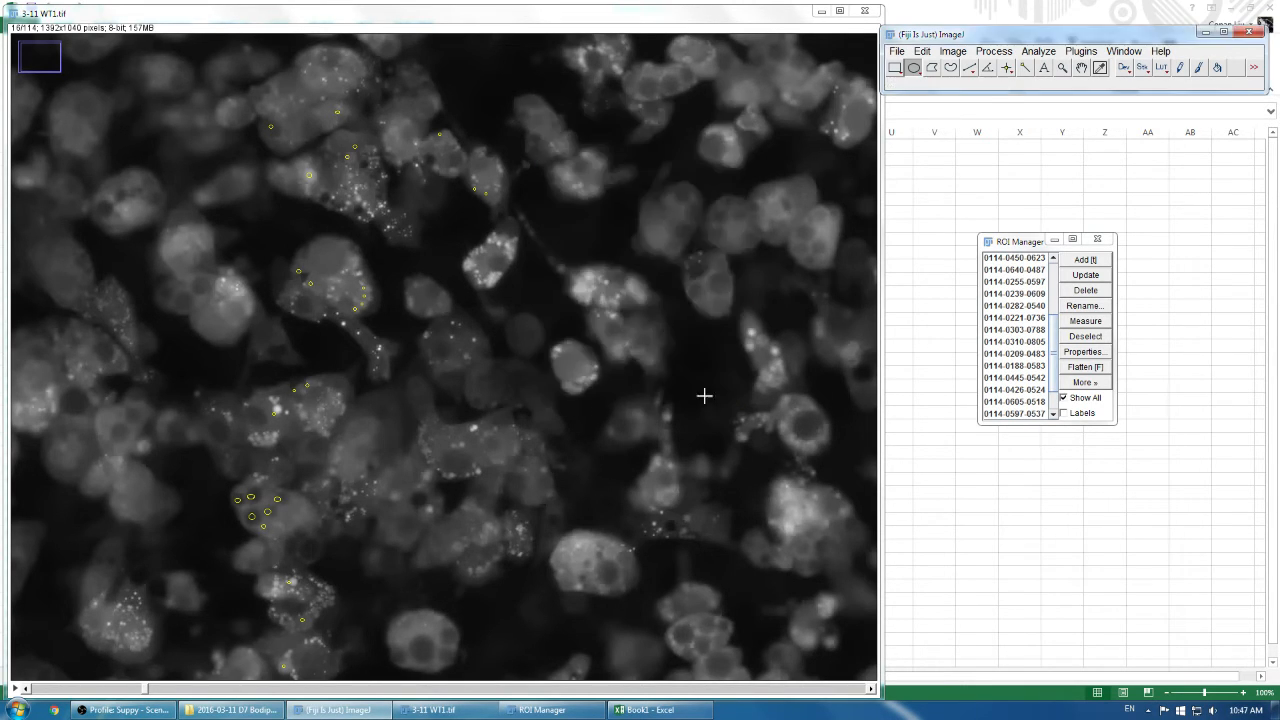
Step: Run Multi Measure on the listed ROIs for all 114 slices with one row per slice, without appending results
{"action": "left_click", "coordinate": [1100, 385]}
{"action": "left_click", "coordinate": [1096, 490]}
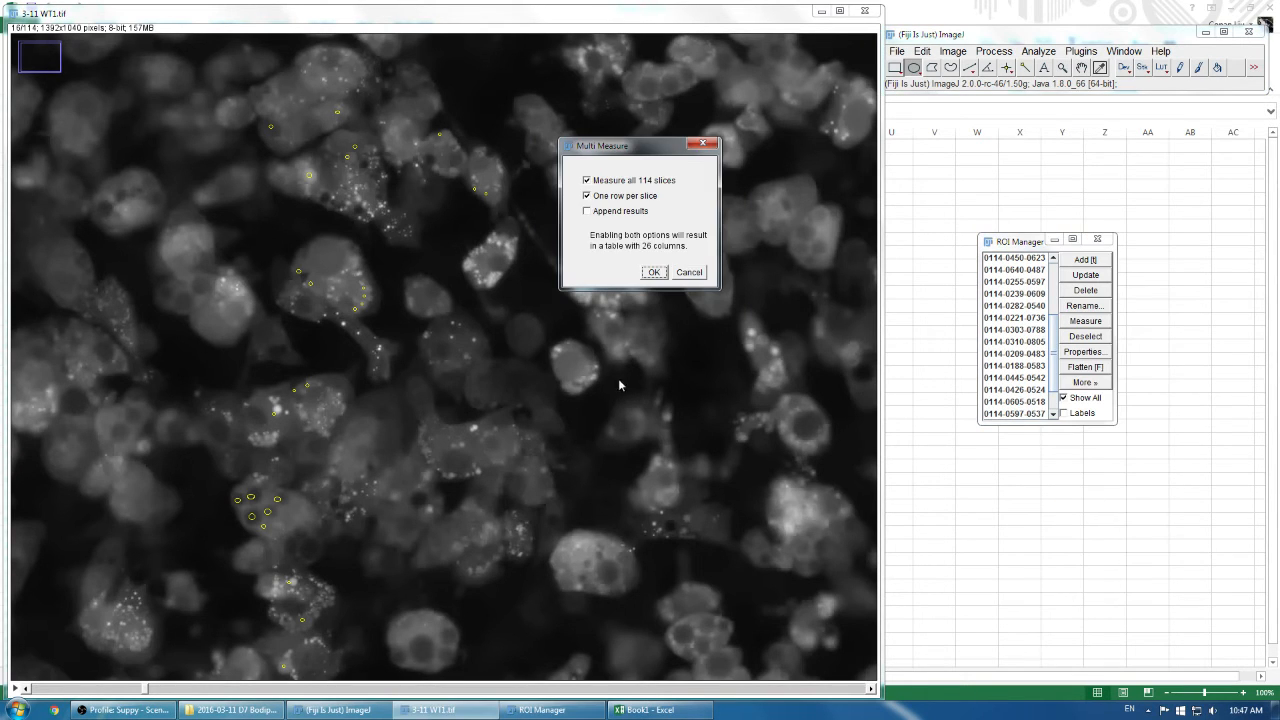
{"action": "left_click", "coordinate": [651, 272]}
Step: Copy all rows of the Results table and paste them into the blank Excel workbook starting at cell A2
{"action": "left_click", "coordinate": [630, 321]}
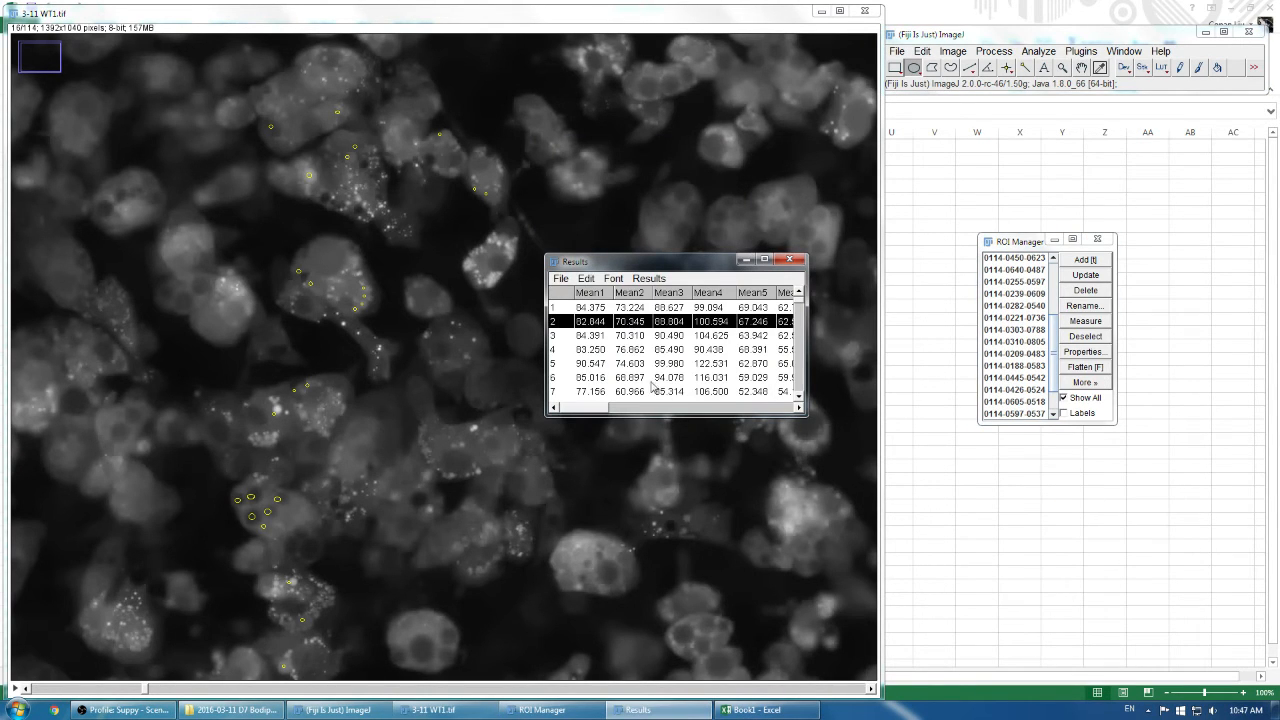
{"action": "key", "text": "ctrl+a"}
{"action": "key", "text": "ctrl+c"}
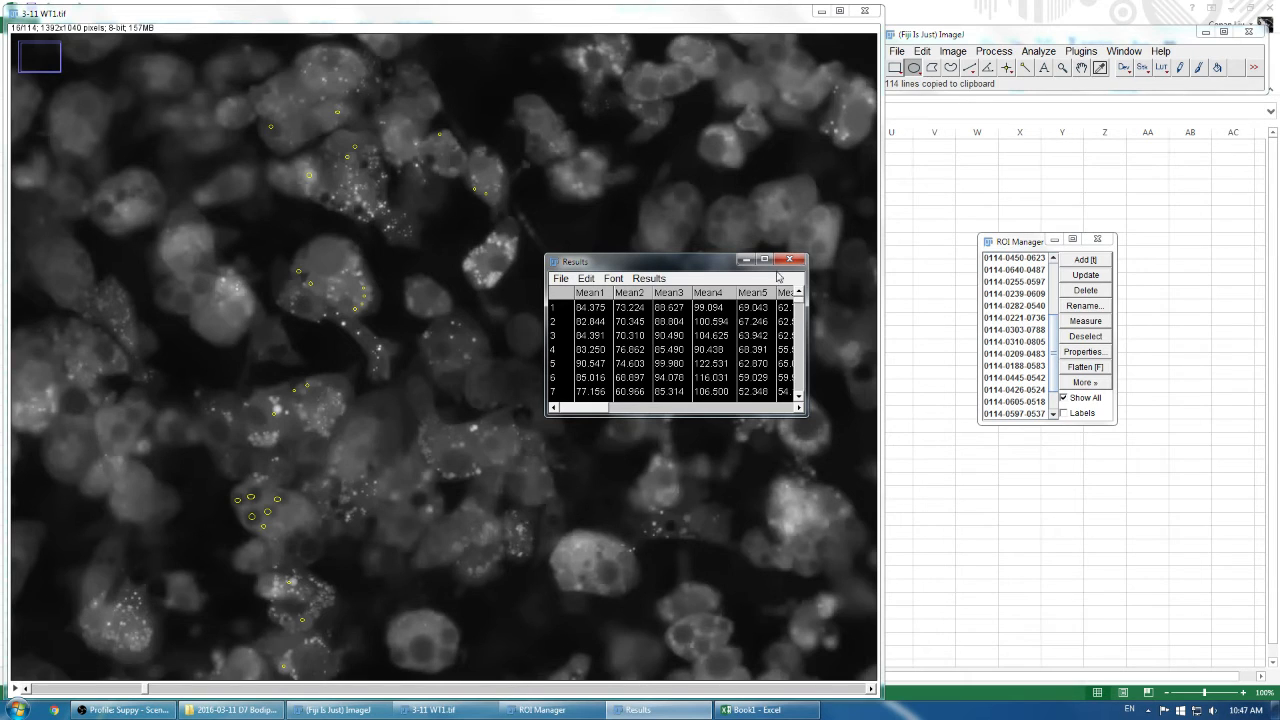
{"action": "left_click", "coordinate": [909, 329]}
{"action": "left_click", "coordinate": [40, 160]}
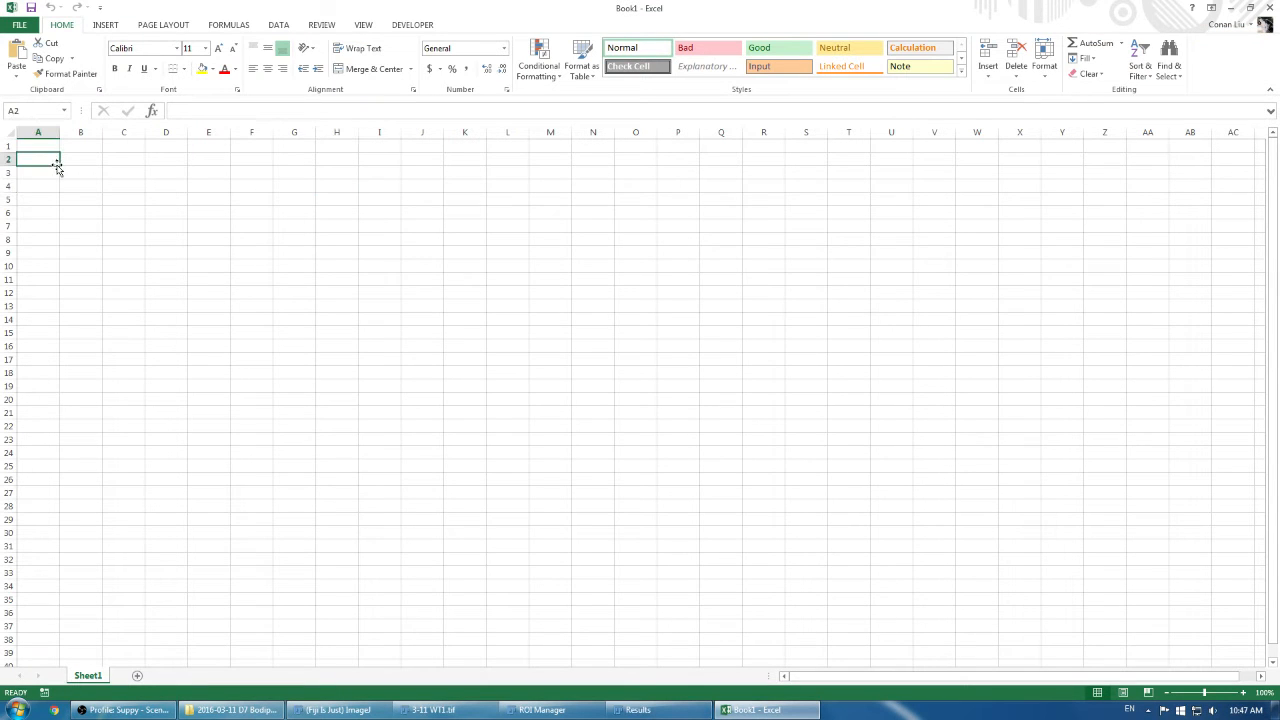
{"action": "key", "text": "ctrl+v"}
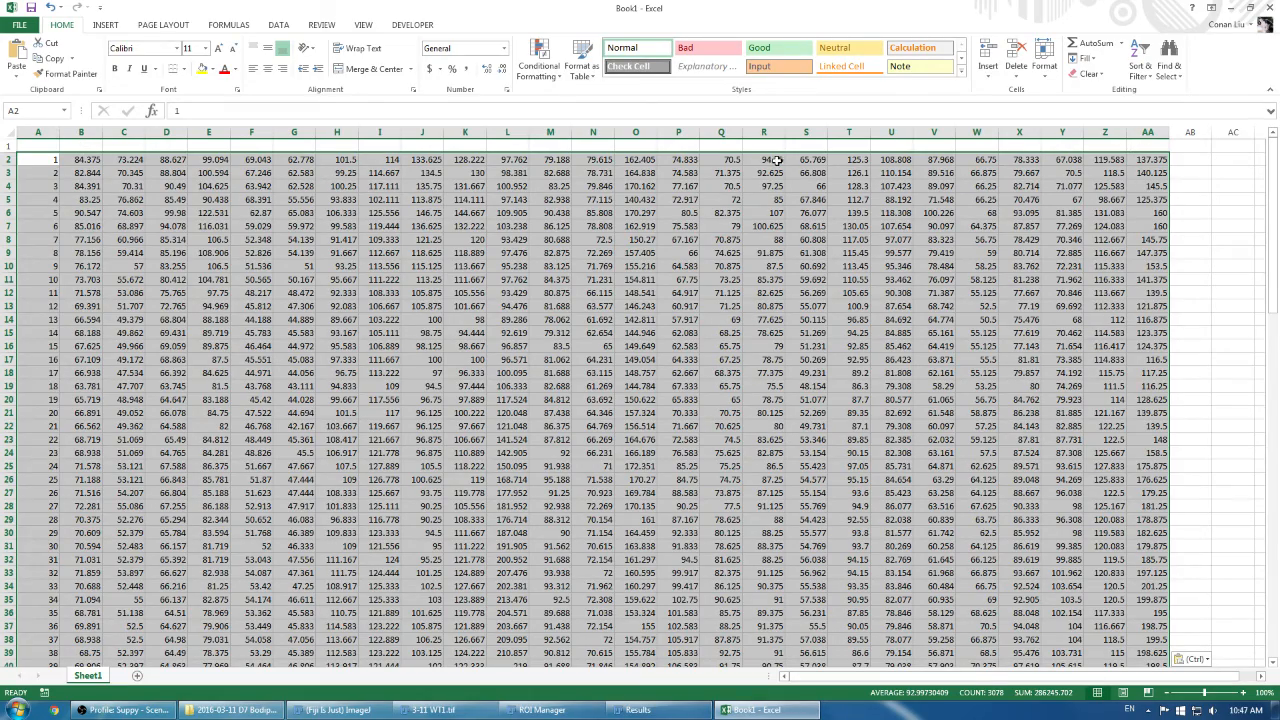
Step: Examine the pasted mean intensities from the first to the last slice row and across to column AA
{"action": "scroll", "coordinate": [777, 160], "scroll_direction": "down", "scroll_amount": 20}
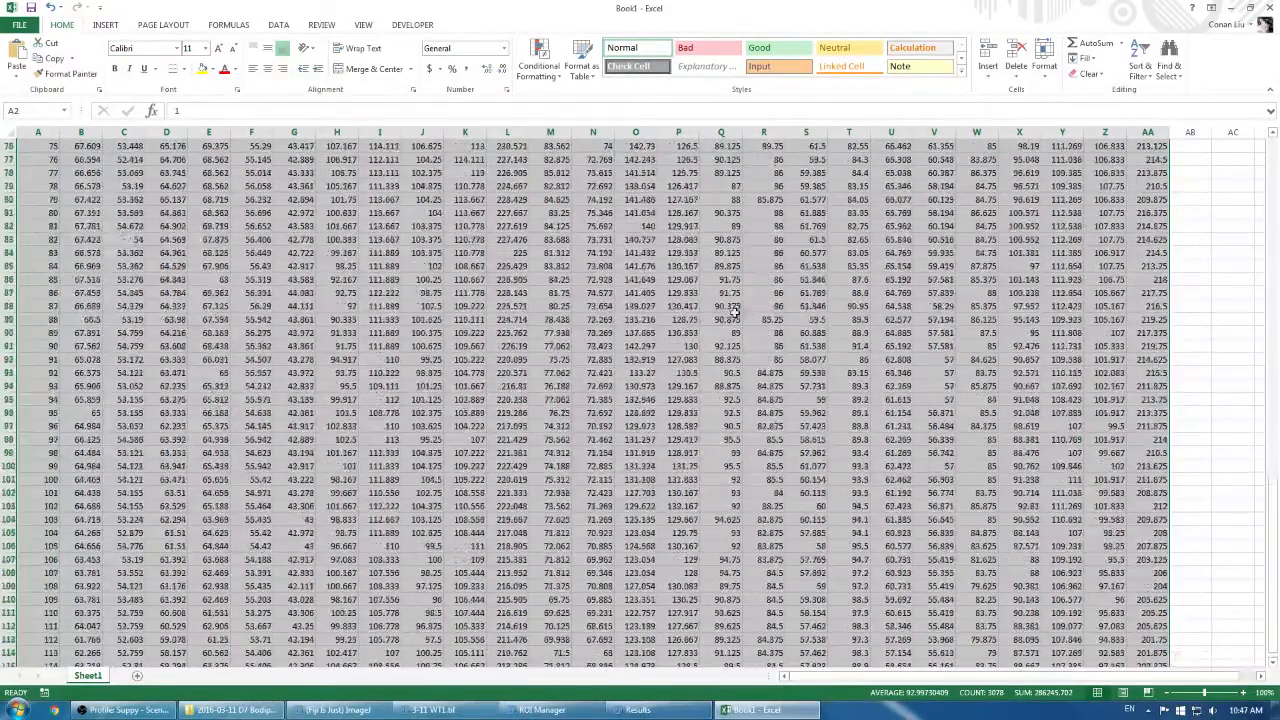
{"action": "scroll", "coordinate": [733, 313], "scroll_direction": "down", "scroll_amount": 8}
{"action": "left_click", "coordinate": [1150, 366]}
{"action": "scroll", "coordinate": [1150, 366], "scroll_direction": "up", "scroll_amount": 4}
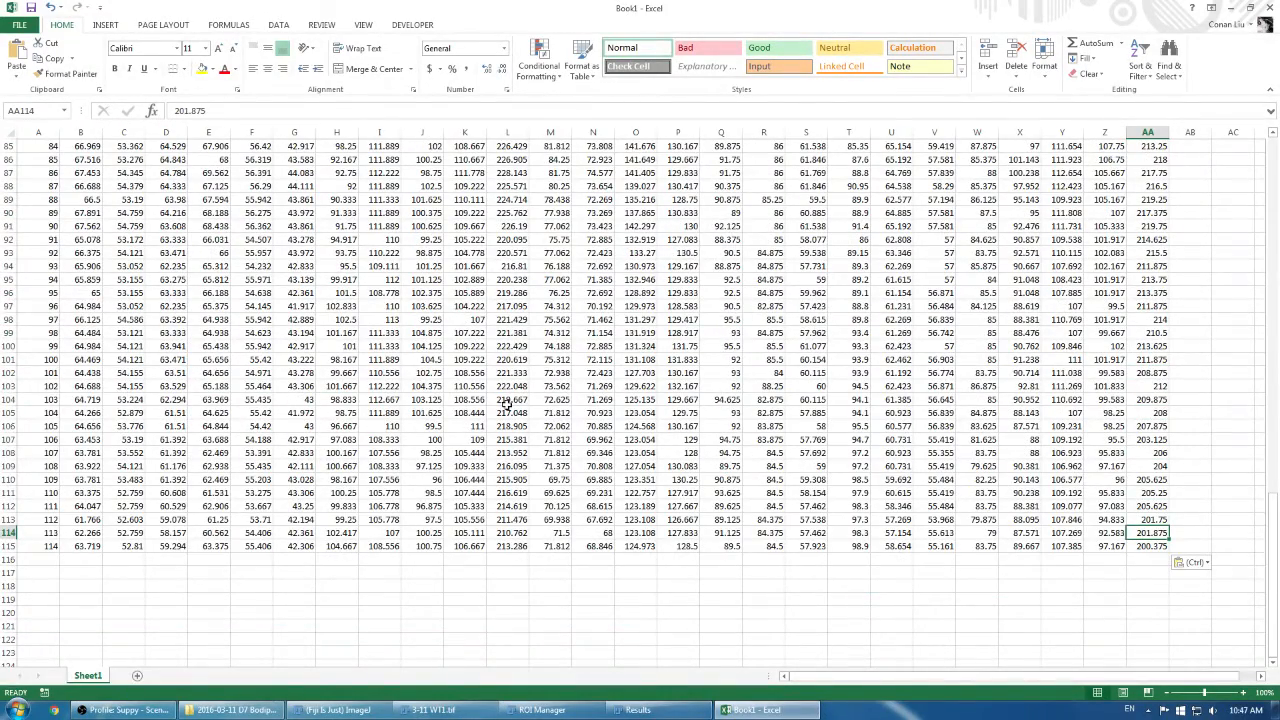
{"action": "scroll", "coordinate": [1185, 418], "scroll_direction": "up", "scroll_amount": 19}
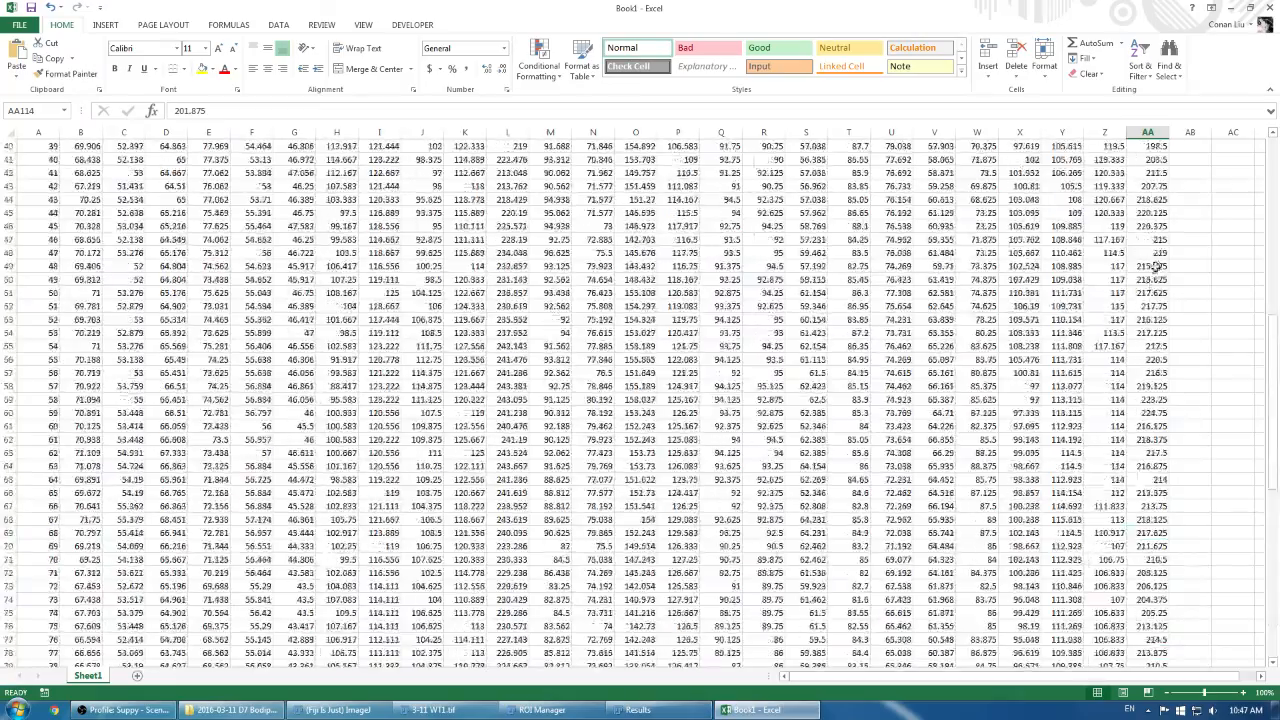
{"action": "scroll", "coordinate": [1150, 440], "scroll_direction": "down", "scroll_amount": 12}
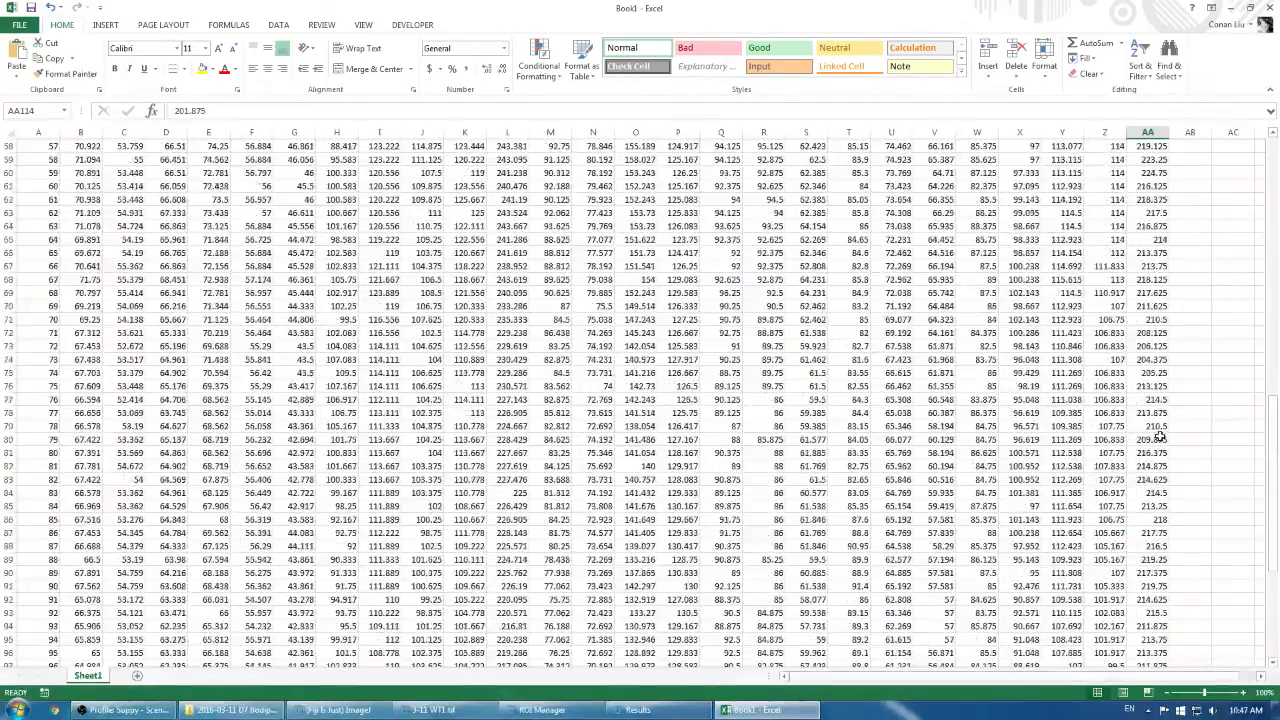
{"action": "scroll", "coordinate": [1150, 440], "scroll_direction": "down", "scroll_amount": 2}
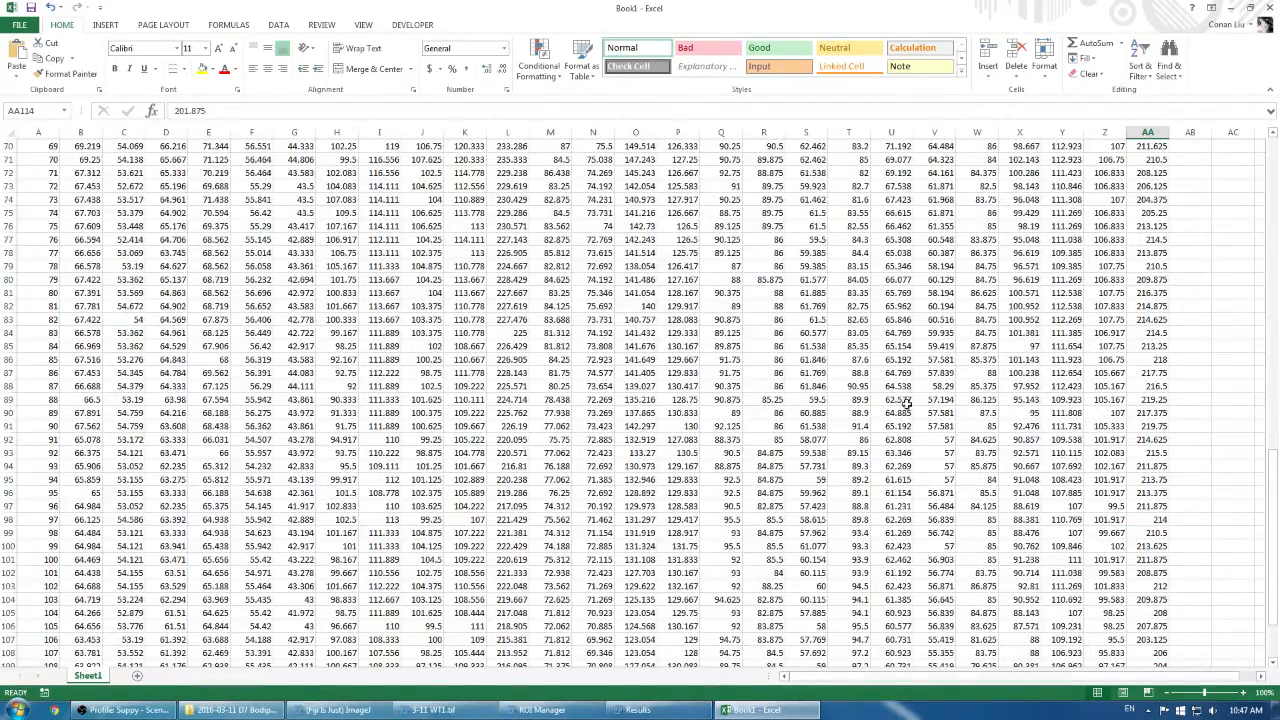
{"action": "scroll", "coordinate": [1139, 370], "scroll_direction": "down", "scroll_amount": 3}
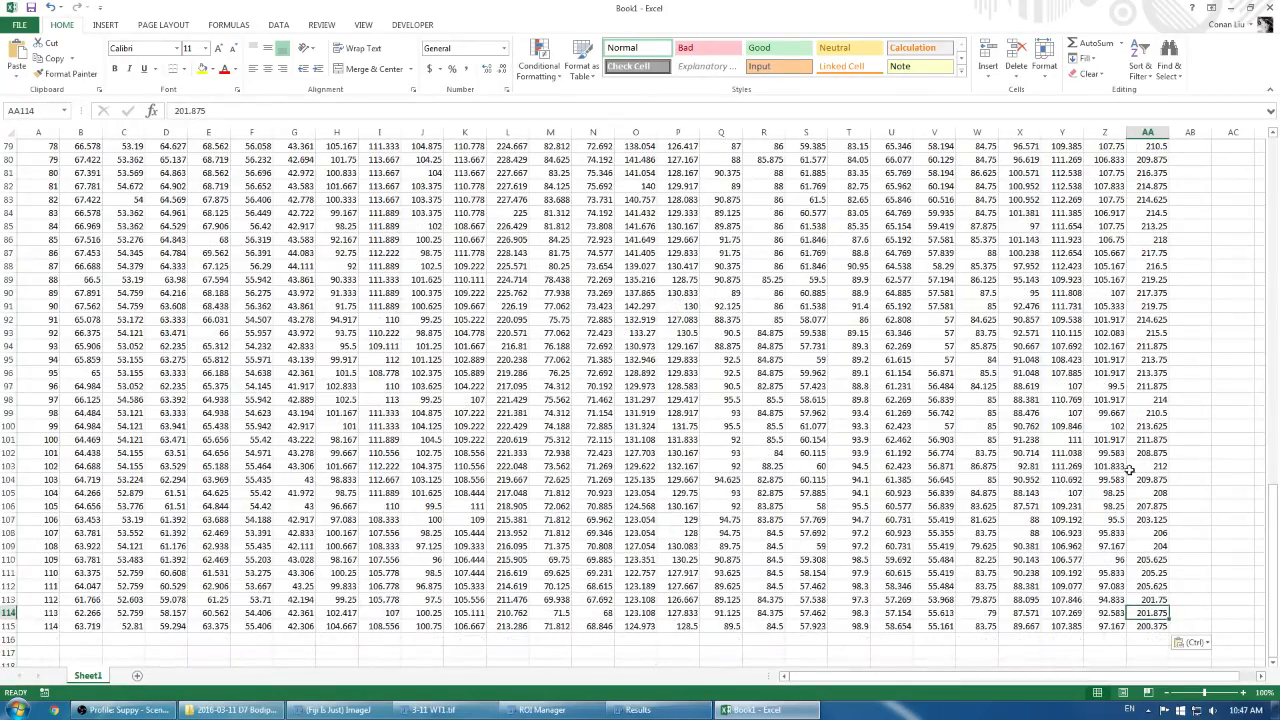
{"action": "scroll", "coordinate": [1106, 568], "scroll_direction": "up", "scroll_amount": 17}
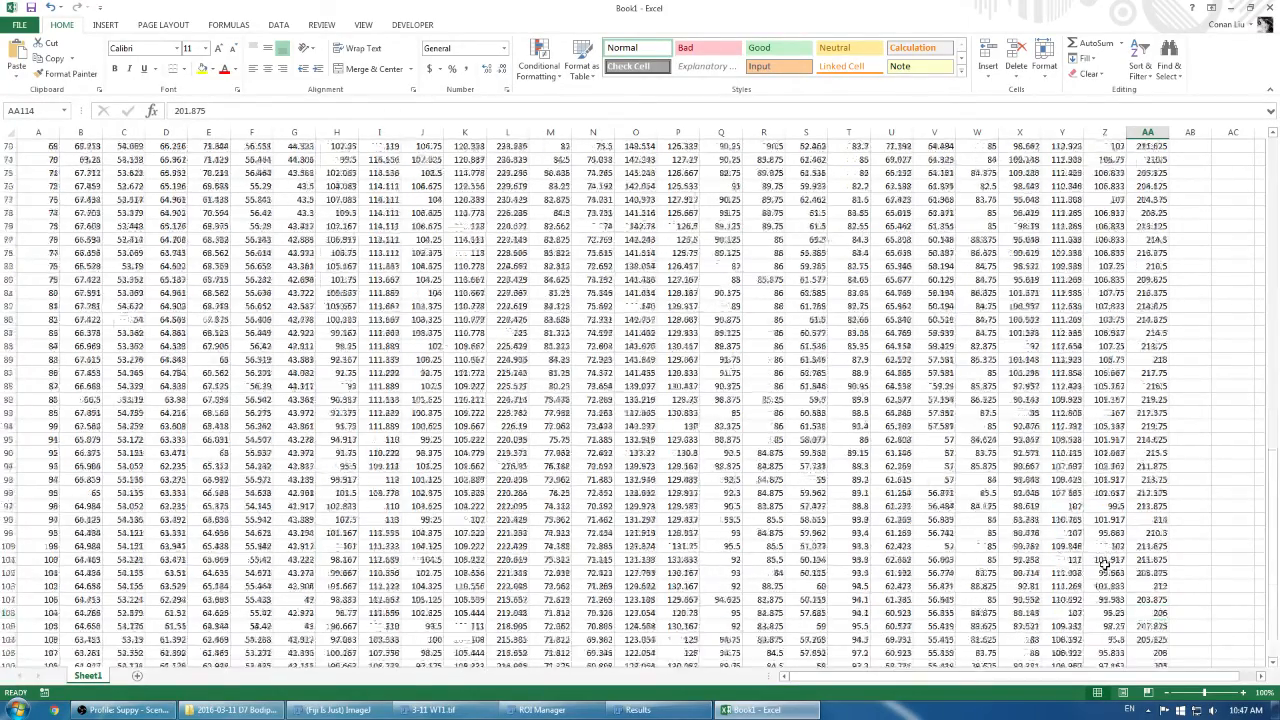
{"action": "scroll", "coordinate": [1104, 566], "scroll_direction": "up", "scroll_amount": 7}
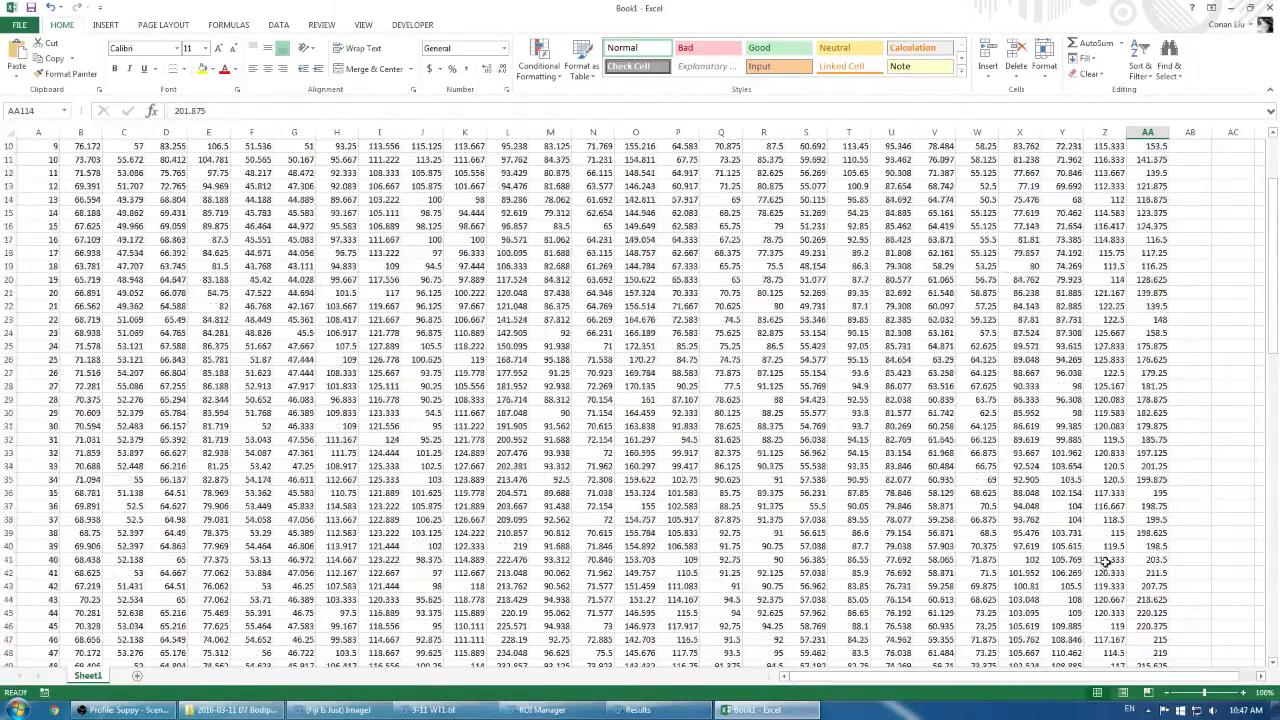
{"action": "scroll", "coordinate": [1106, 566], "scroll_direction": "down", "scroll_amount": 15}
{"action": "scroll", "coordinate": [1160, 565], "scroll_direction": "down", "scroll_amount": 10}
{"action": "left_click", "coordinate": [1154, 543]}
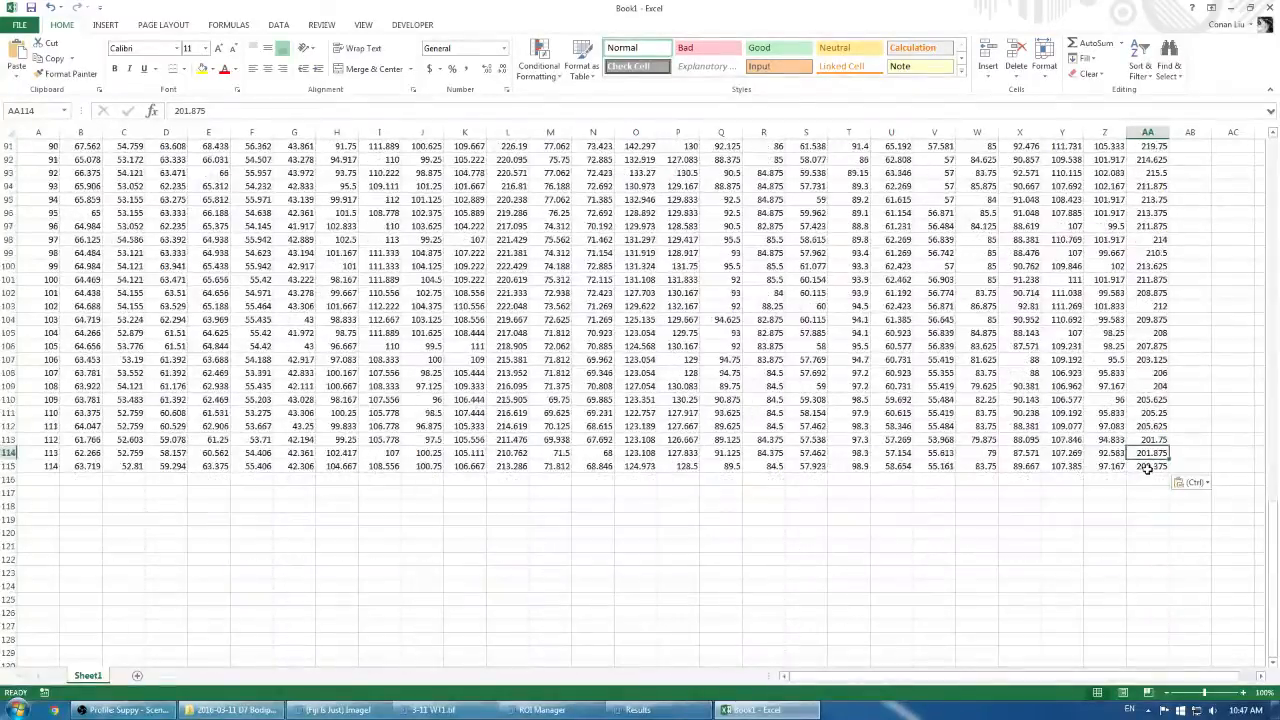
{"action": "scroll", "coordinate": [1120, 530], "scroll_direction": "down", "scroll_amount": 2}
{"action": "scroll", "coordinate": [1108, 513], "scroll_direction": "up", "scroll_amount": 20}
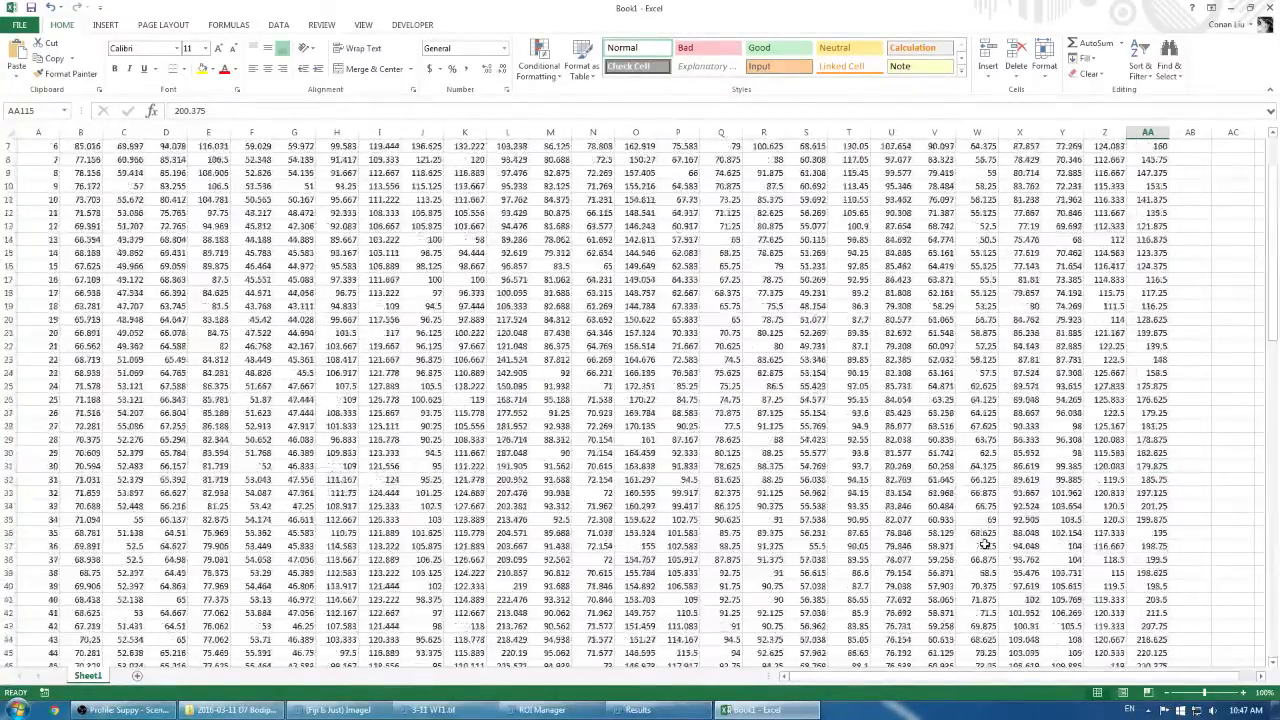
{"action": "left_click_drag", "start_coordinate": [1140, 159], "coordinate": [1174, 548]}
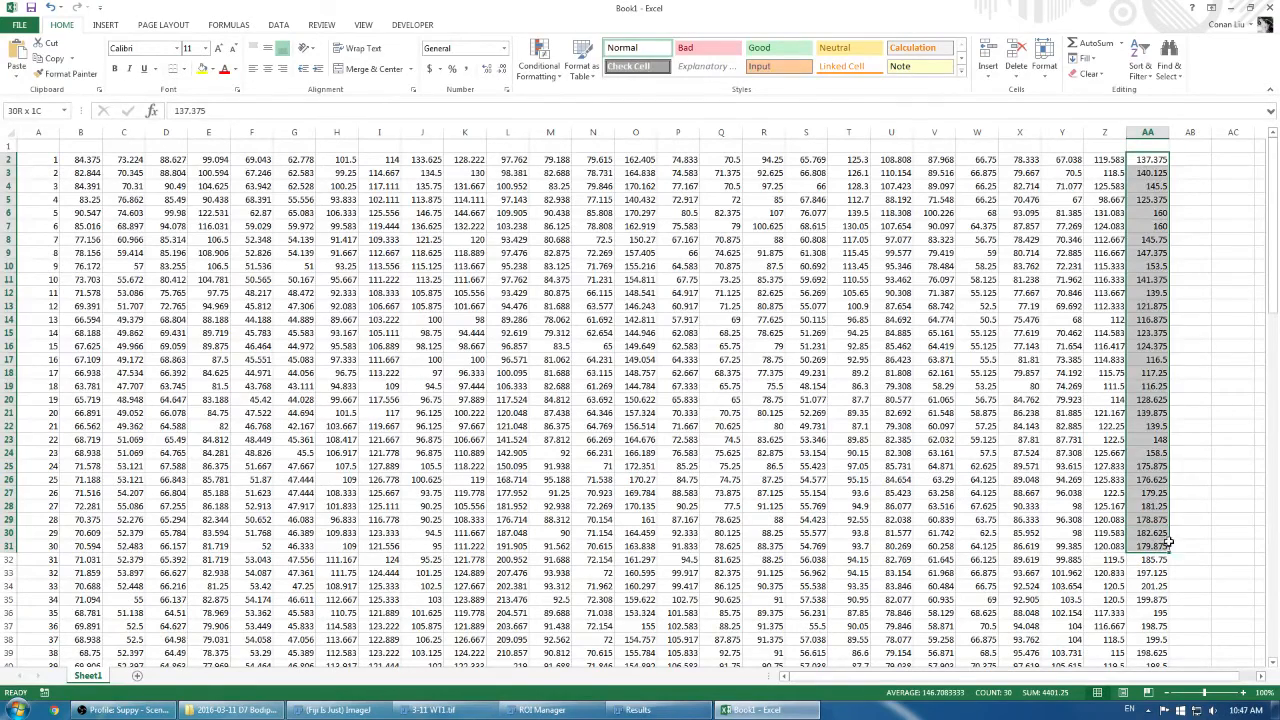
{"action": "left_click", "coordinate": [1192, 572]}
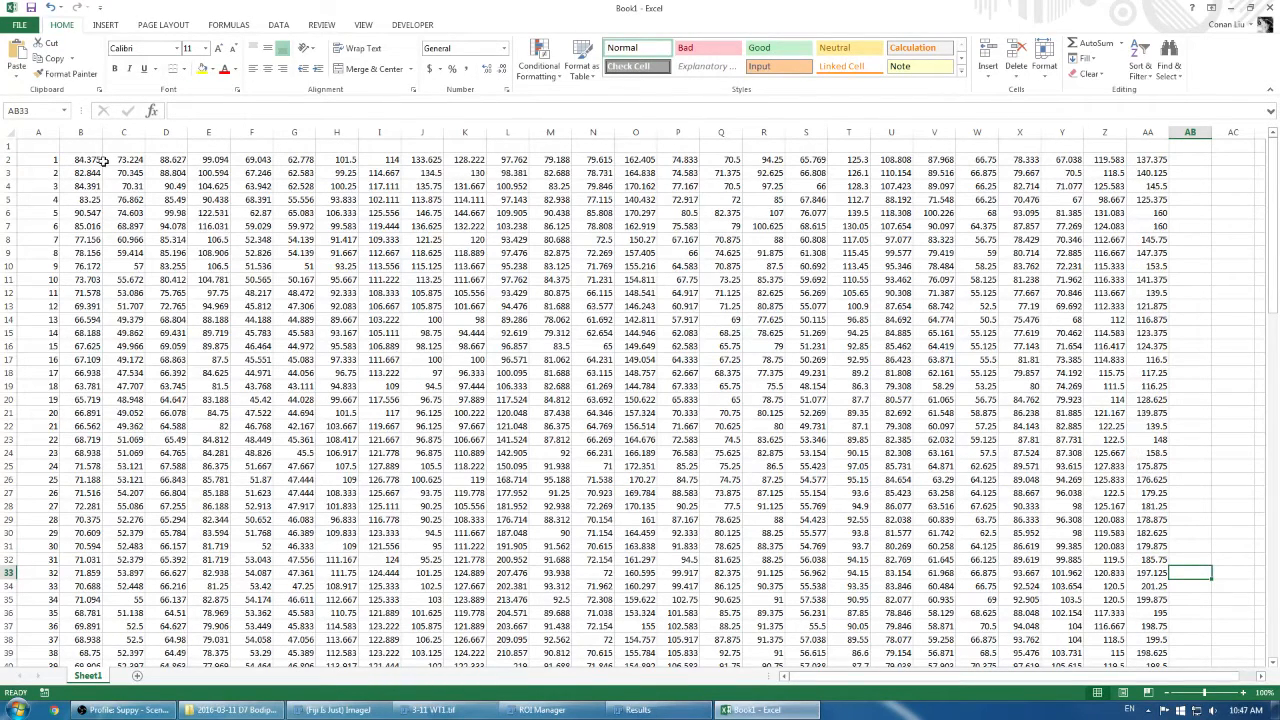
Step: Merge and center cells B1 to AA1 above the data and enter the heading "Medium Droplets"
{"action": "left_click_drag", "start_coordinate": [86, 146], "coordinate": [1148, 133]}
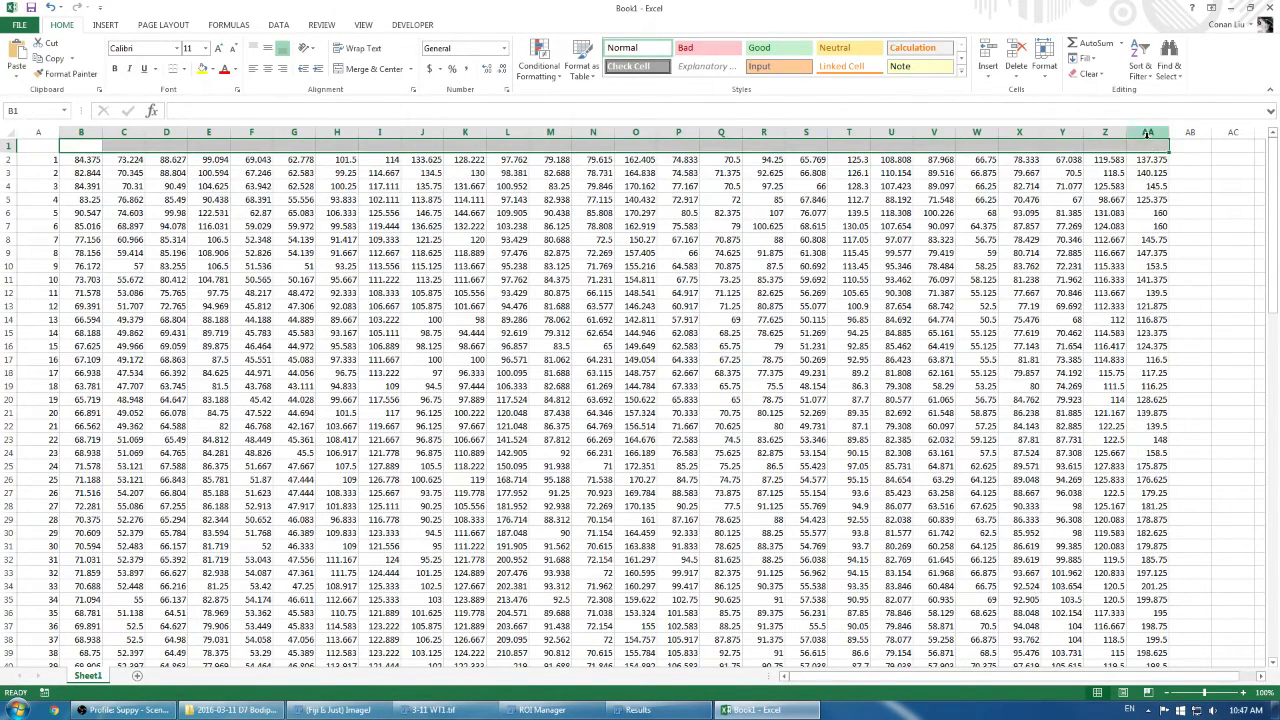
{"action": "left_click", "coordinate": [356, 70]}
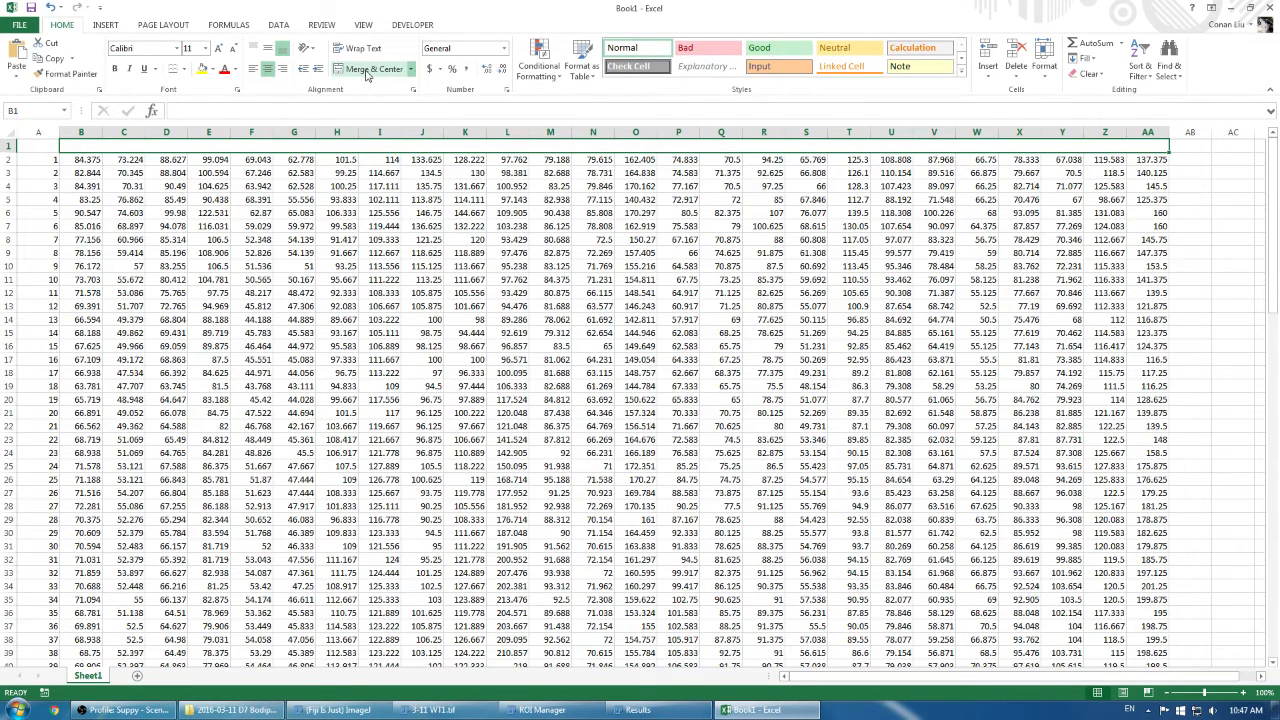
{"action": "type", "text": "Medium Droplets"}
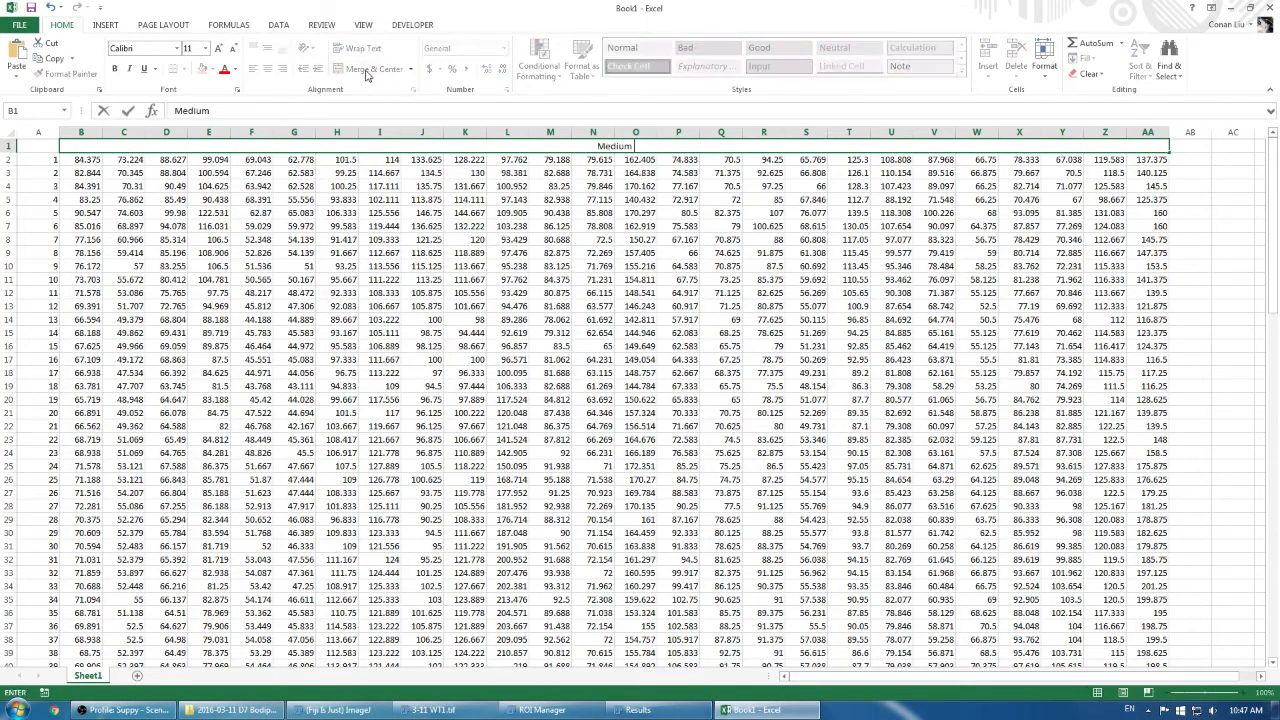
{"action": "key", "text": "Return"}
{"action": "left_click", "coordinate": [226, 187]}
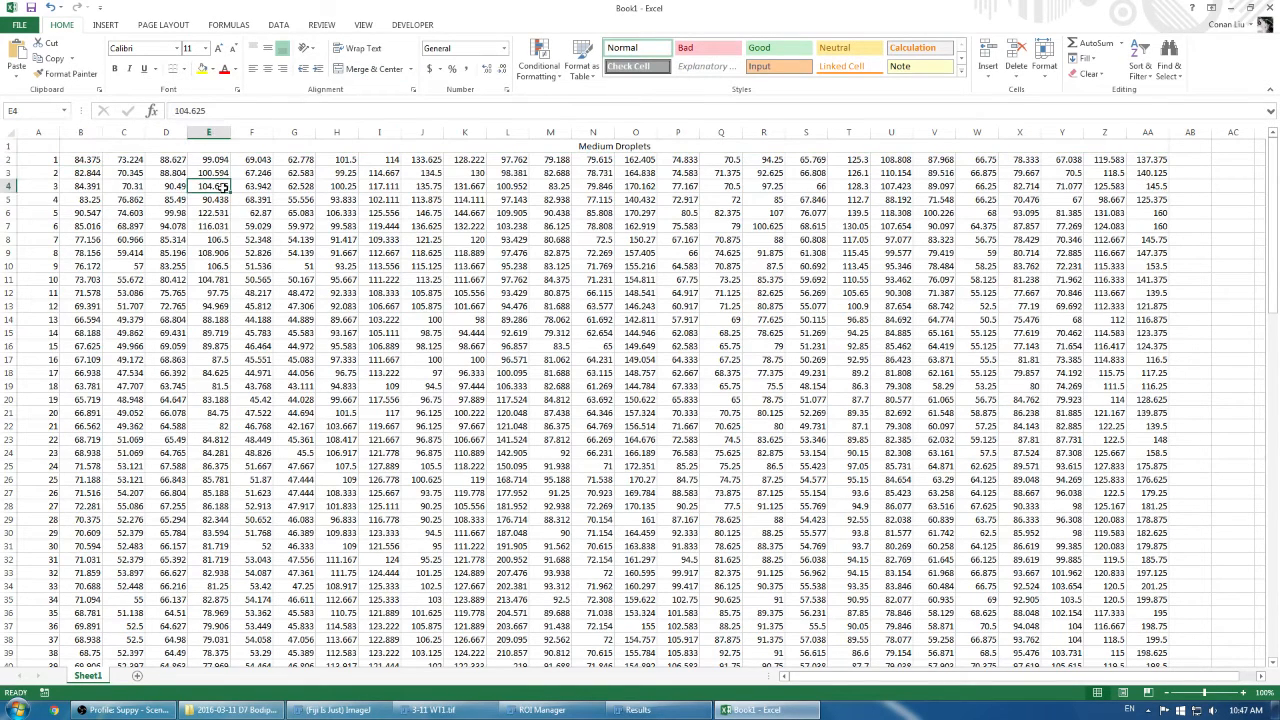
Step: Return to Fiji's Results table and close it, discarding the 114 measurements
{"action": "left_click", "coordinate": [637, 710]}
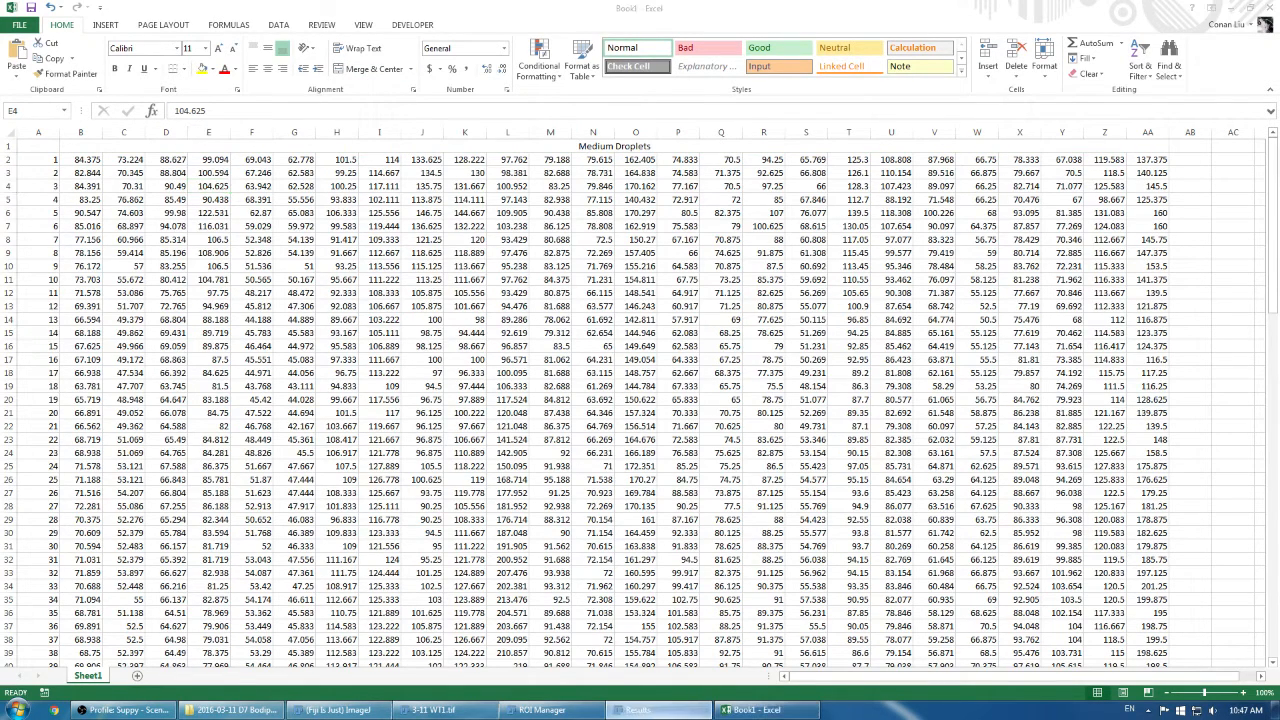
{"action": "left_click", "coordinate": [789, 260]}
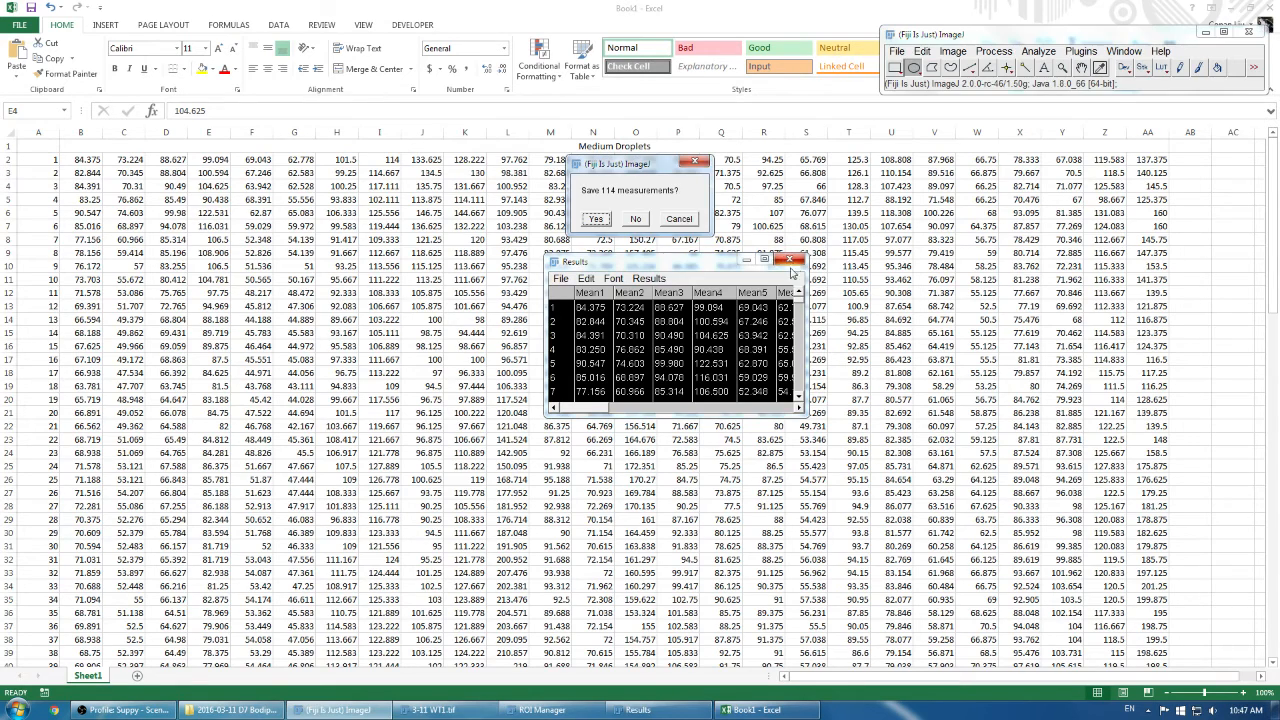
{"action": "left_click", "coordinate": [637, 222]}
Step: Bring the ROI Manager and the 3-11 WT1 stack forward and delete all ROIs from the list
{"action": "left_click", "coordinate": [545, 710]}
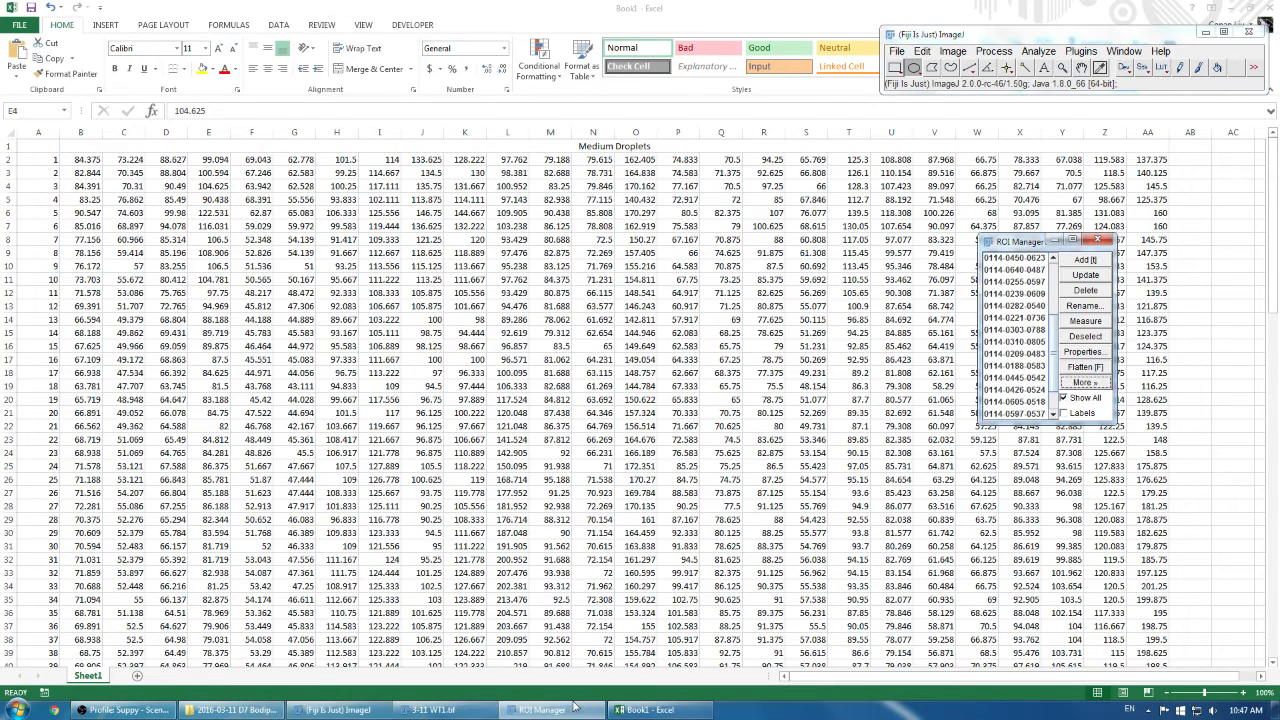
{"action": "left_click", "coordinate": [465, 708]}
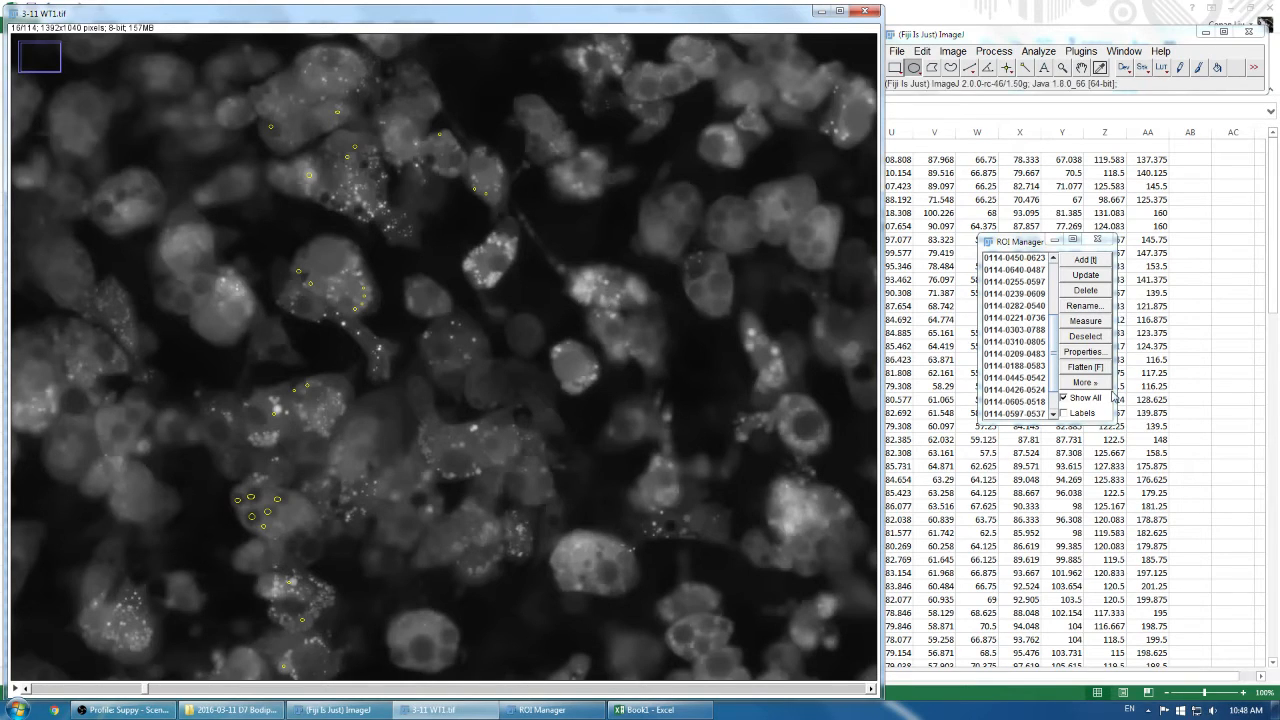
{"action": "left_click", "coordinate": [1085, 384]}
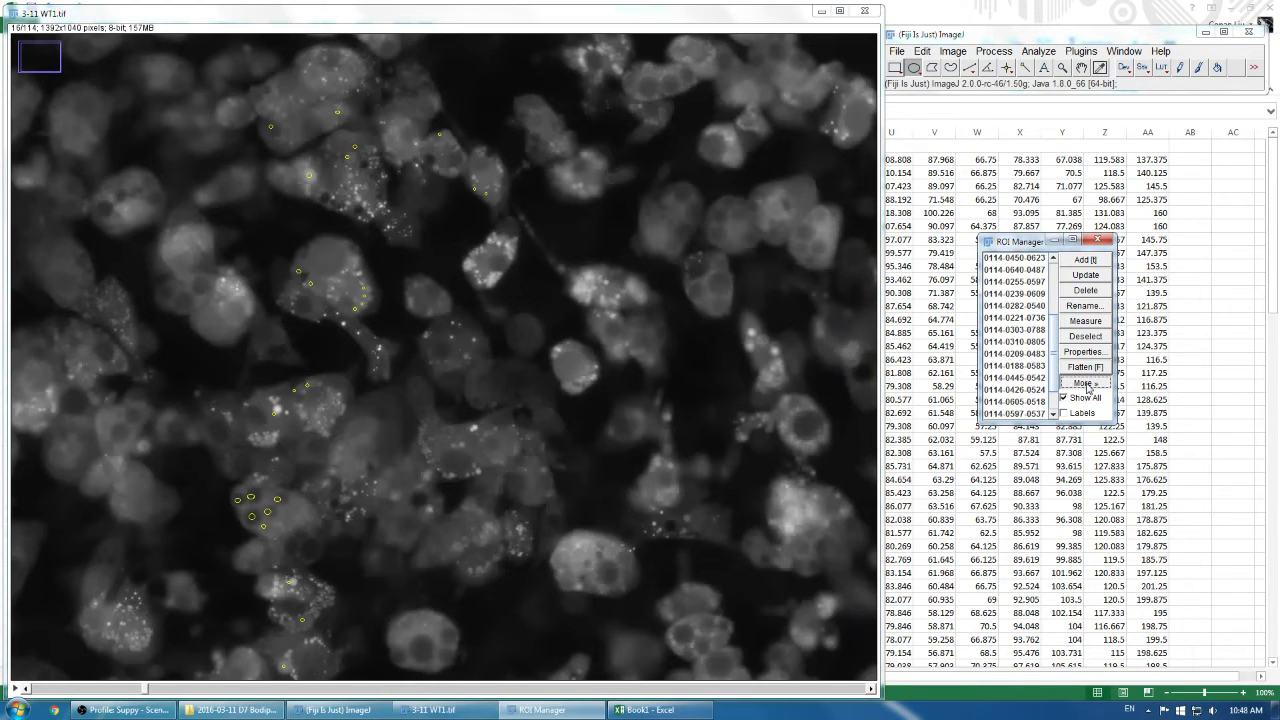
{"action": "left_click", "coordinate": [1085, 290]}
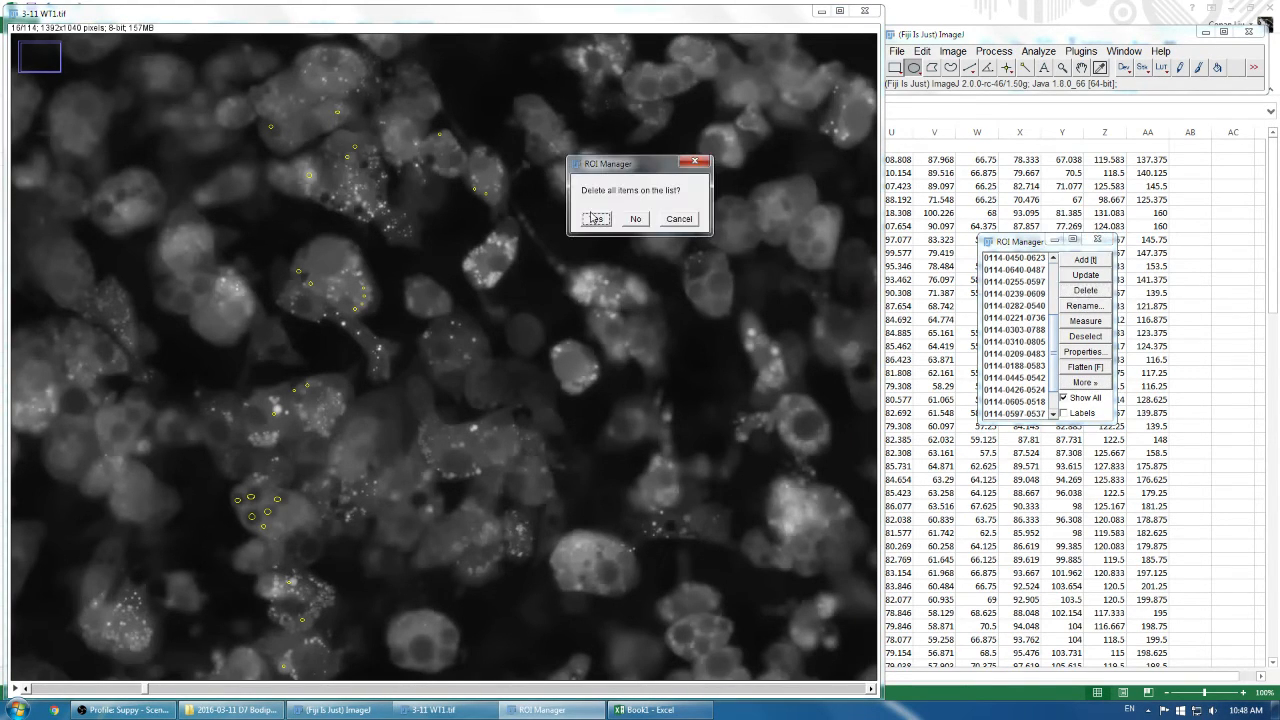
{"action": "left_click", "coordinate": [596, 218]}
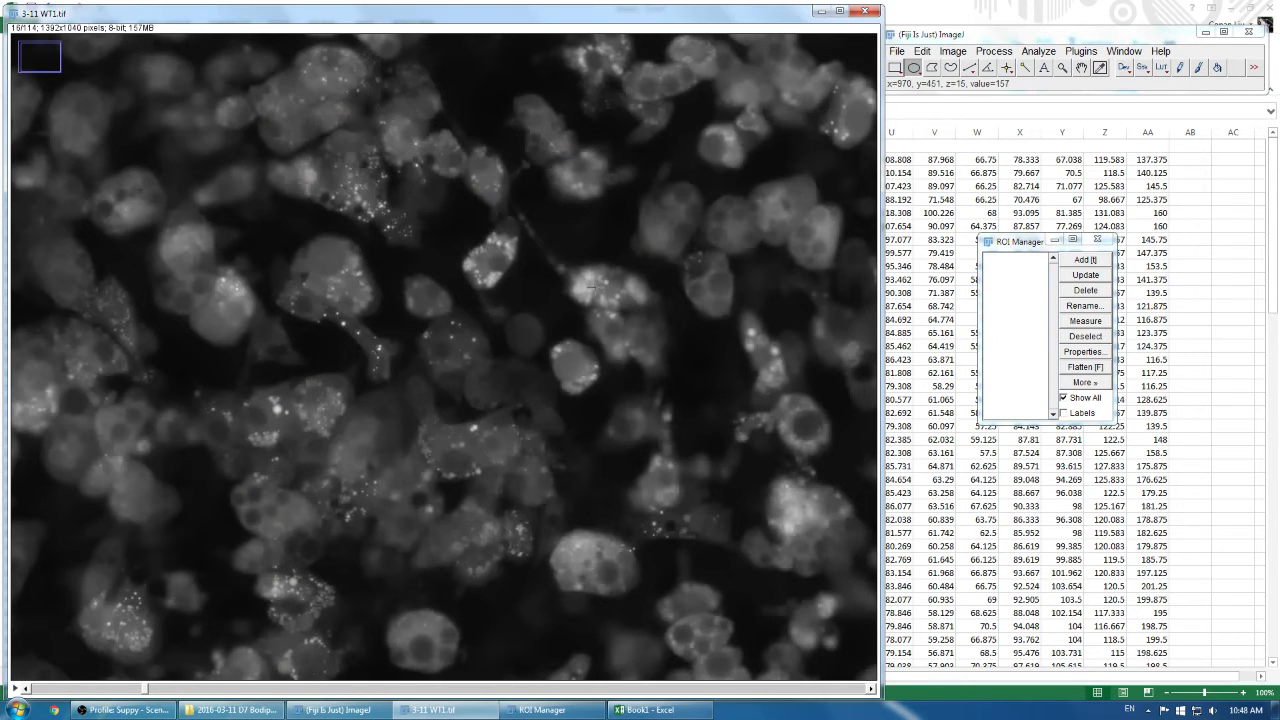
Step: Add five small oval background ROIs, about 16 pixels wide, in dark cell-free areas of 3-11 WT1's last slice to the ROI Manager
{"action": "scroll", "coordinate": [590, 285], "scroll_direction": "down", "scroll_amount": 20}
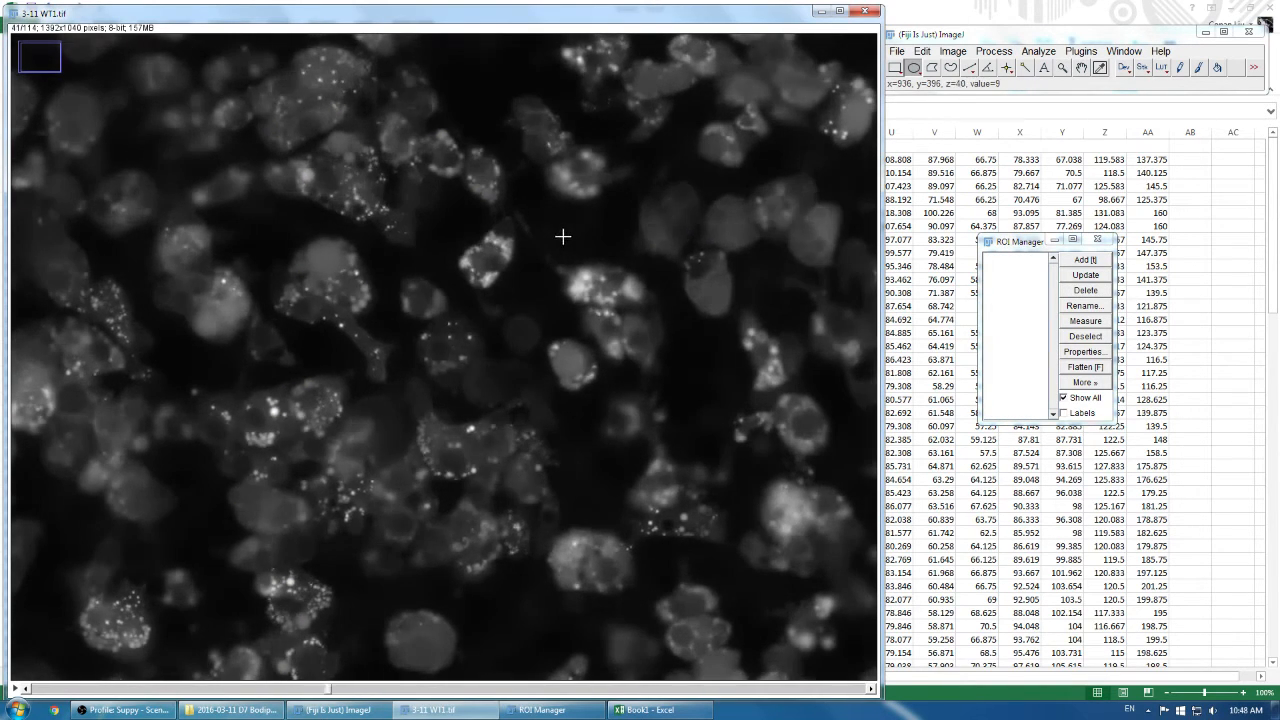
{"action": "scroll", "coordinate": [563, 236], "scroll_direction": "down", "scroll_amount": 20}
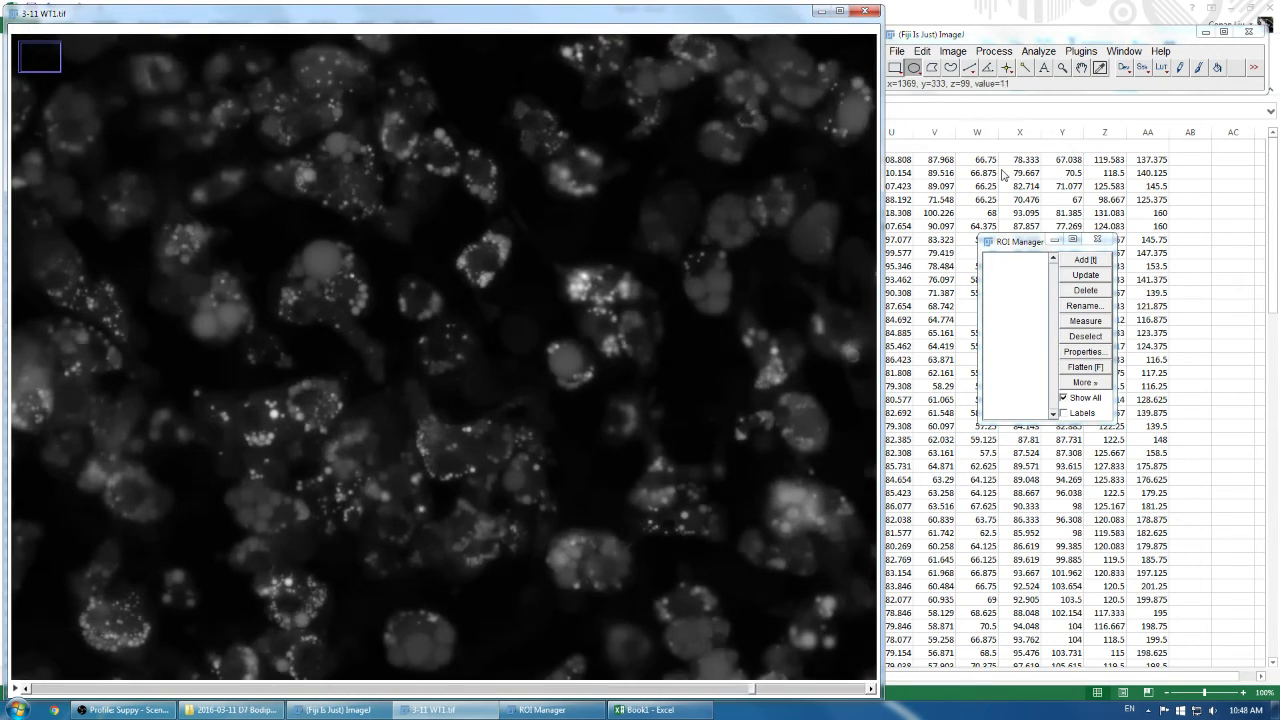
{"action": "scroll", "coordinate": [1003, 175], "scroll_direction": "up", "scroll_amount": 20}
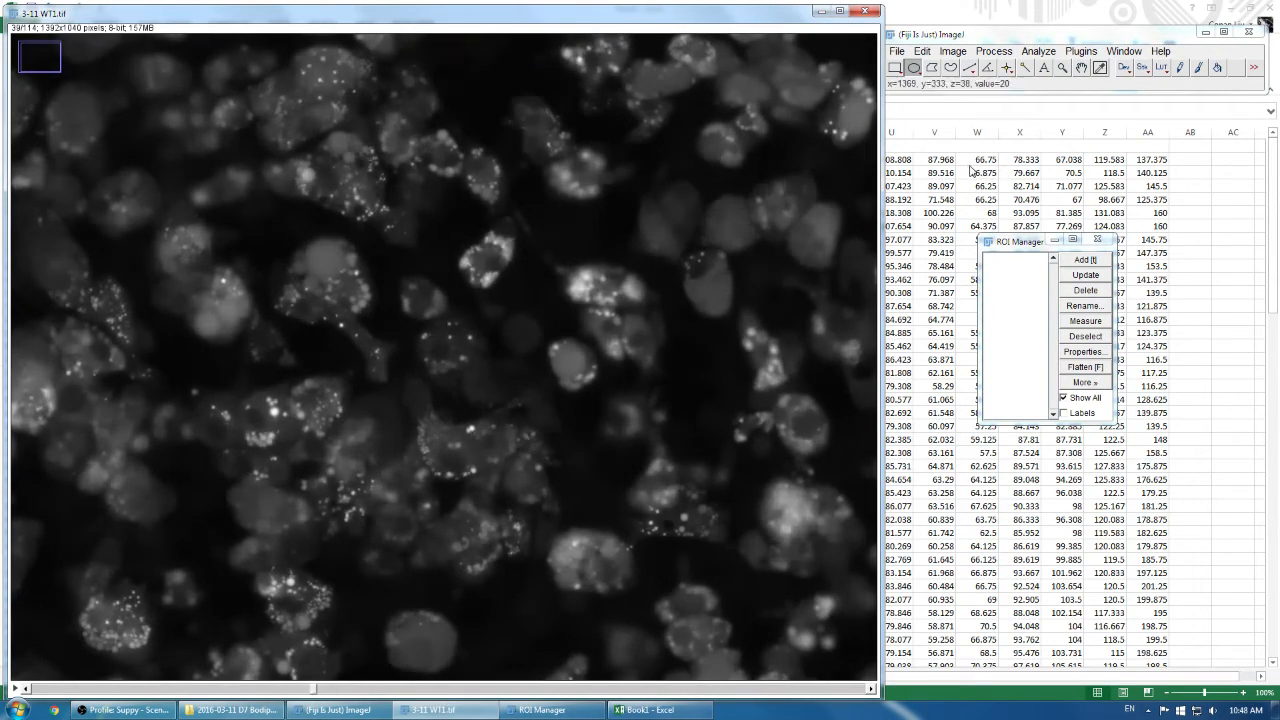
{"action": "scroll", "coordinate": [970, 170], "scroll_direction": "up", "scroll_amount": 20}
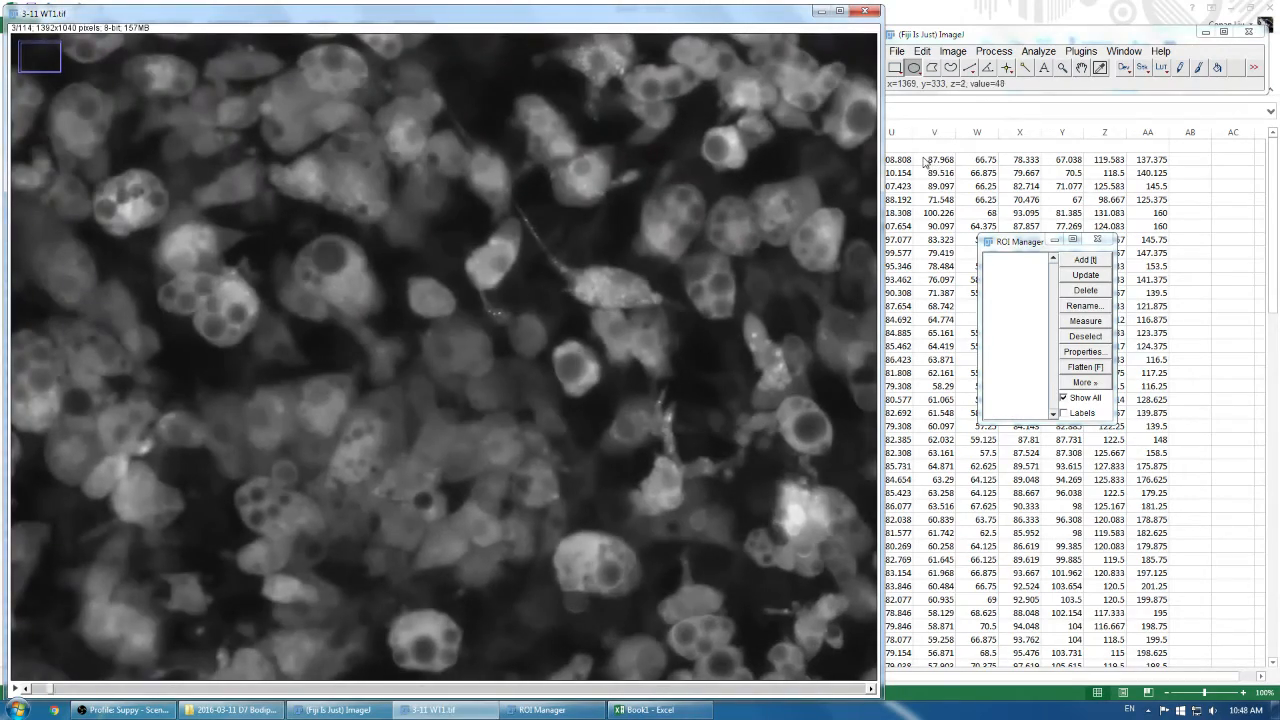
{"action": "scroll", "coordinate": [925, 160], "scroll_direction": "down", "scroll_amount": 20}
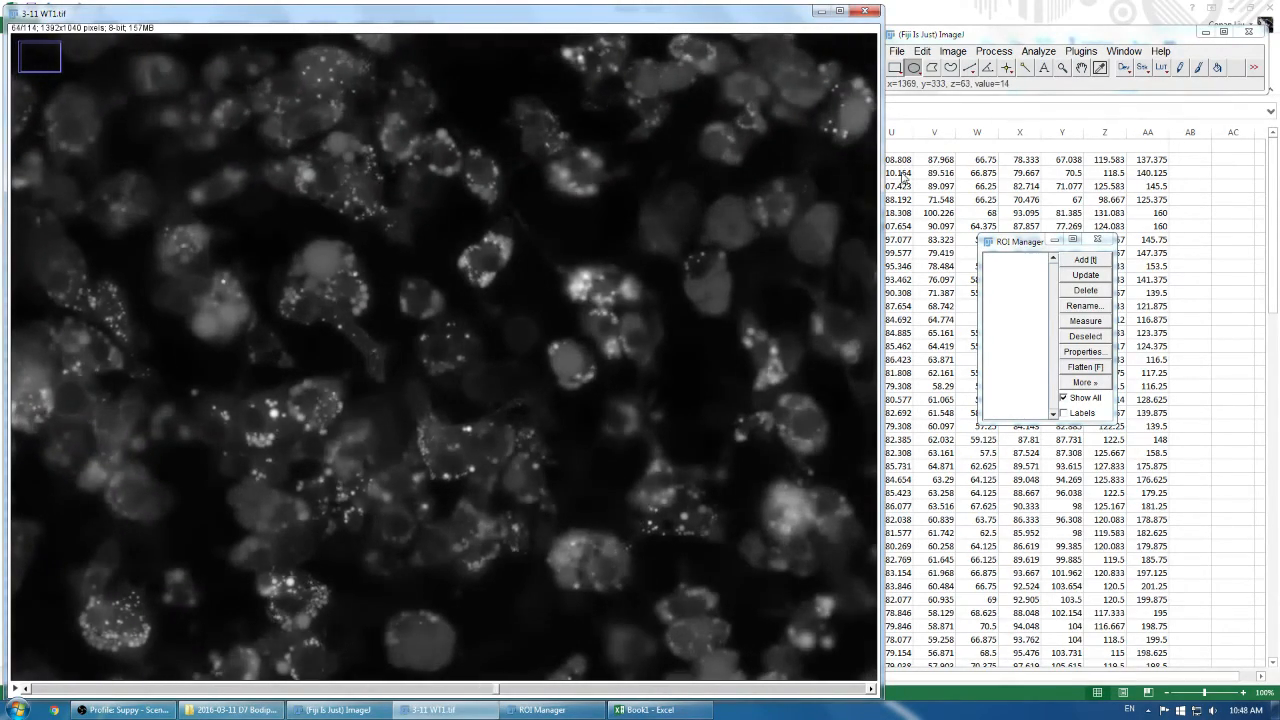
{"action": "scroll", "coordinate": [903, 178], "scroll_direction": "down", "scroll_amount": 20}
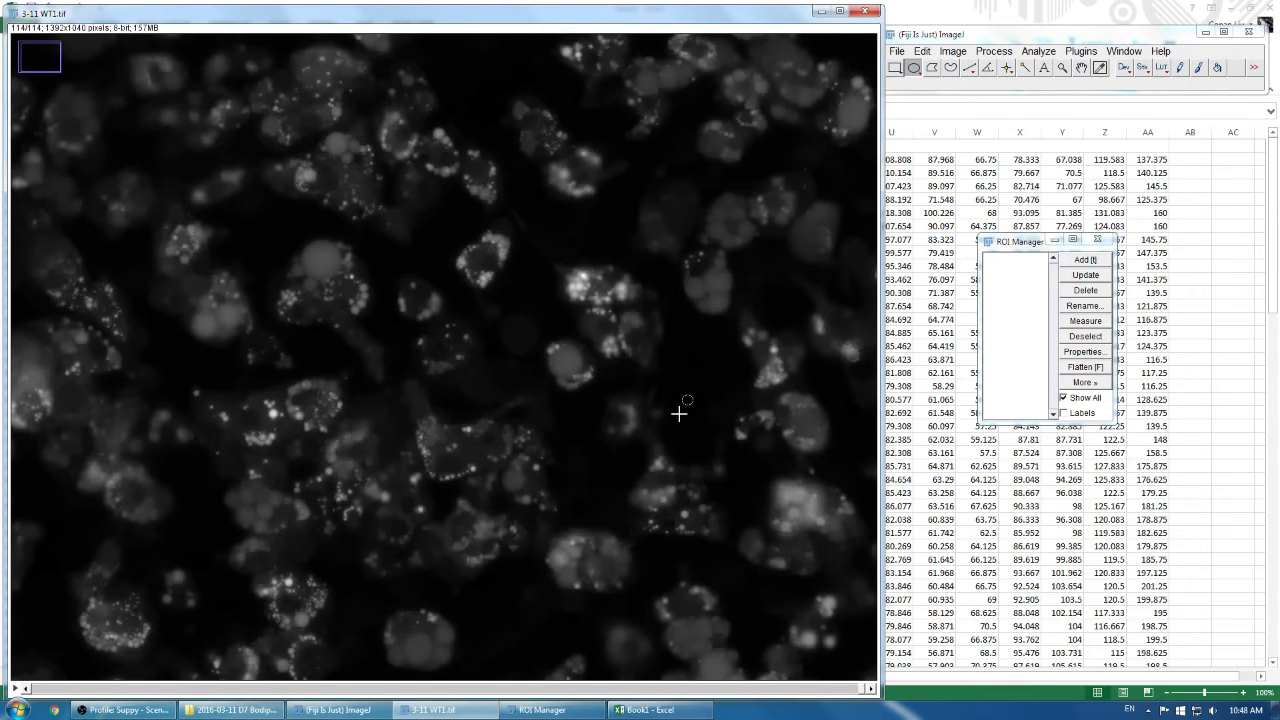
{"action": "key", "text": "t"}
{"action": "left_click_drag", "start_coordinate": [580, 408], "coordinate": [590, 419]}
{"action": "key", "text": "t"}
{"action": "left_click_drag", "start_coordinate": [683, 443], "coordinate": [694, 455]}
{"action": "key", "text": "t"}
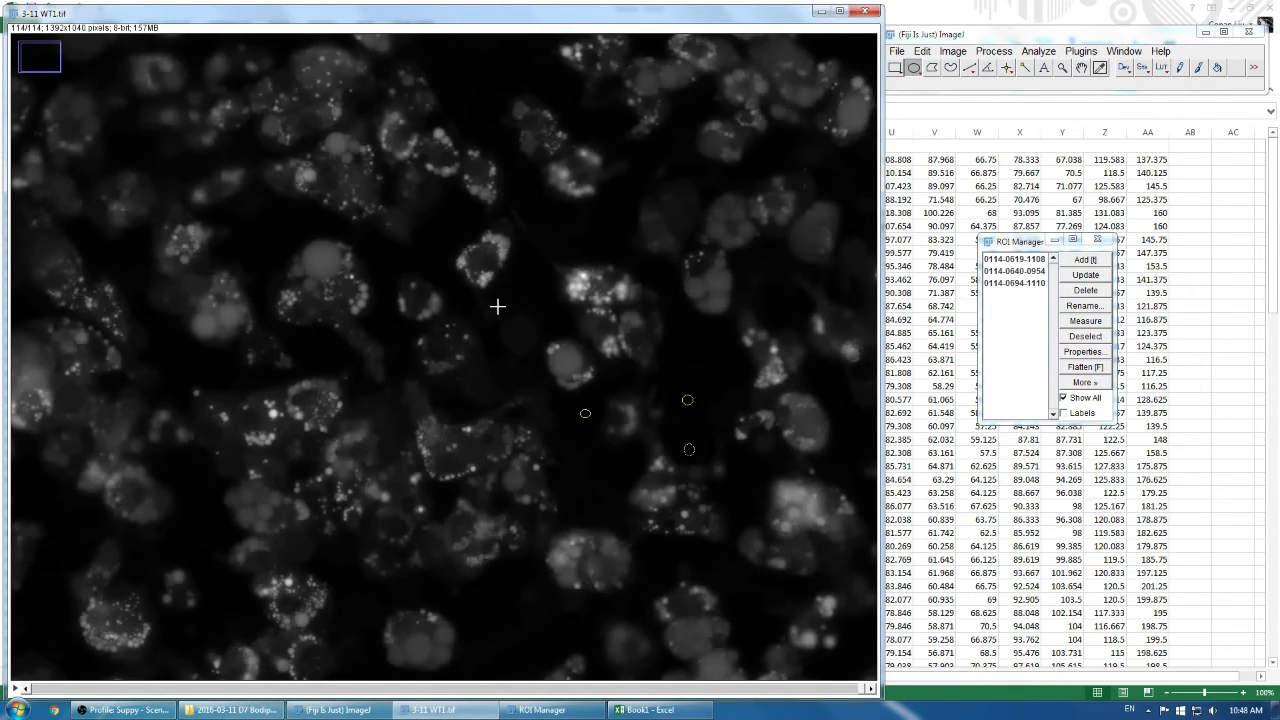
{"action": "key", "text": "t"}
{"action": "left_click_drag", "start_coordinate": [262, 226], "coordinate": [272, 234]}
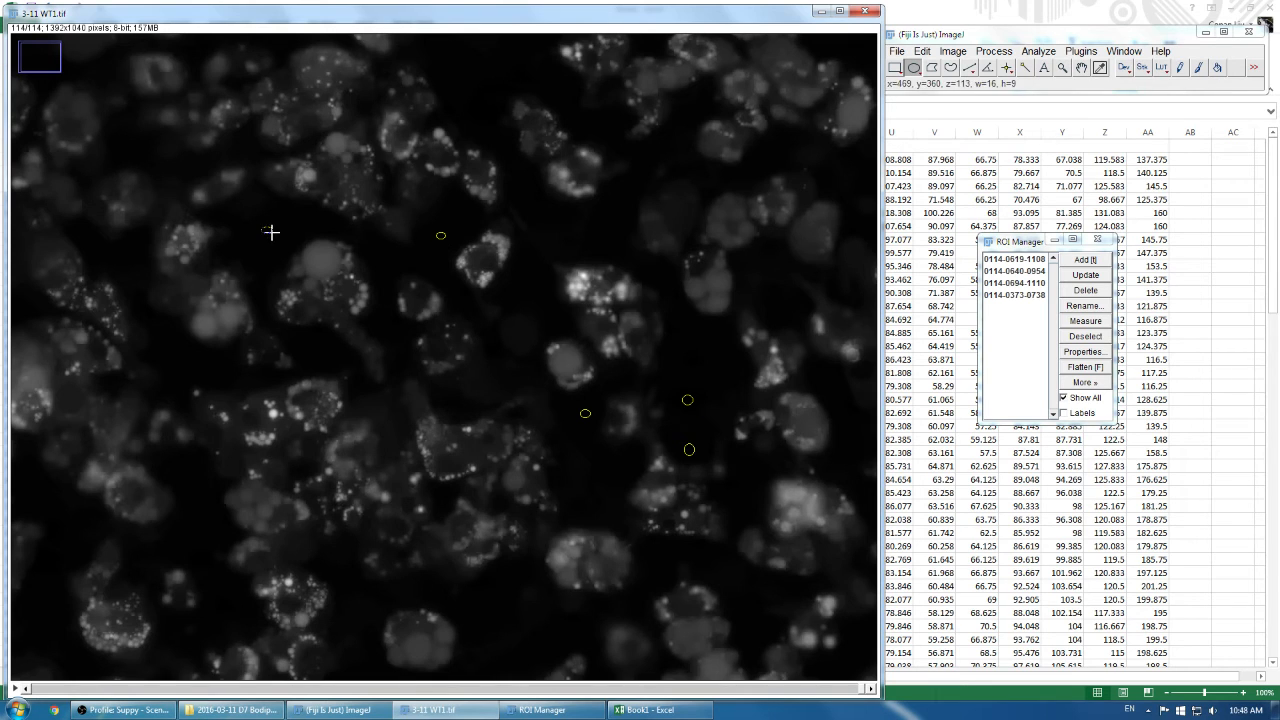
{"action": "key", "text": "t"}
Step: Check the background spots across the slices and add five more ovals, about 18 pixels wide, in dark gaps toward the last slice's center and left
{"action": "scroll", "coordinate": [486, 220], "scroll_direction": "up", "scroll_amount": 20}
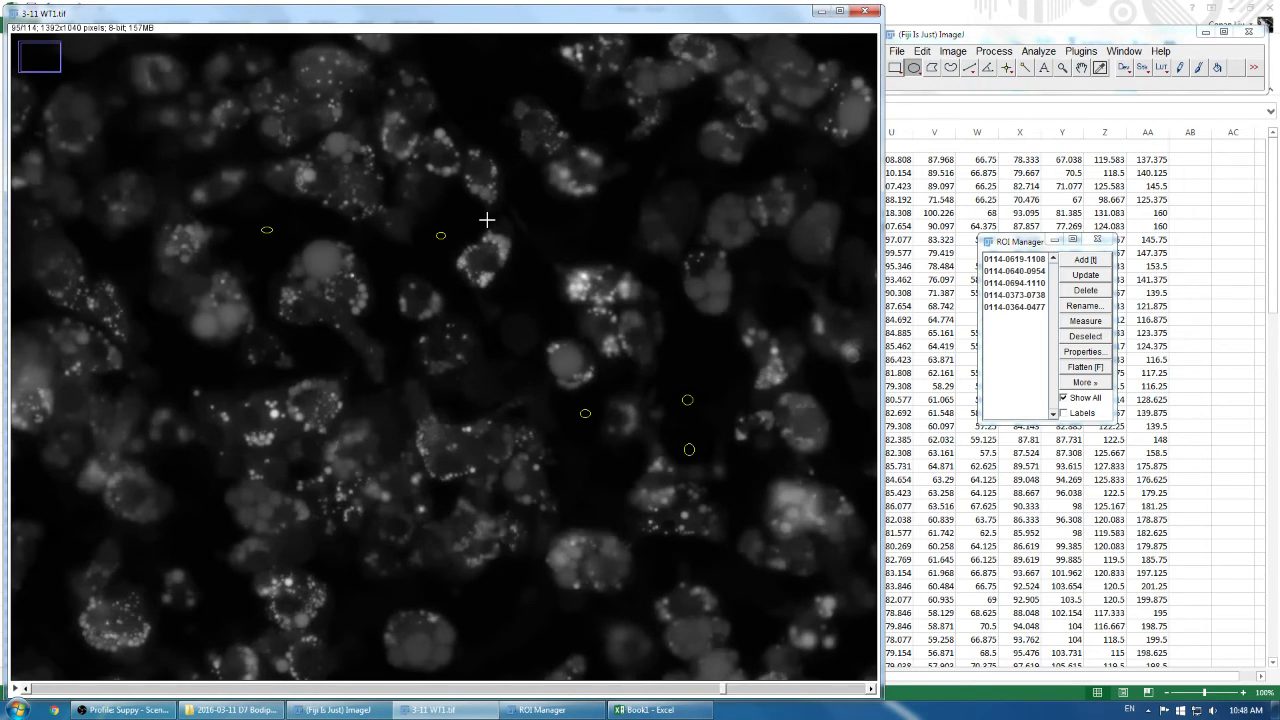
{"action": "scroll", "coordinate": [483, 212], "scroll_direction": "up", "scroll_amount": 20}
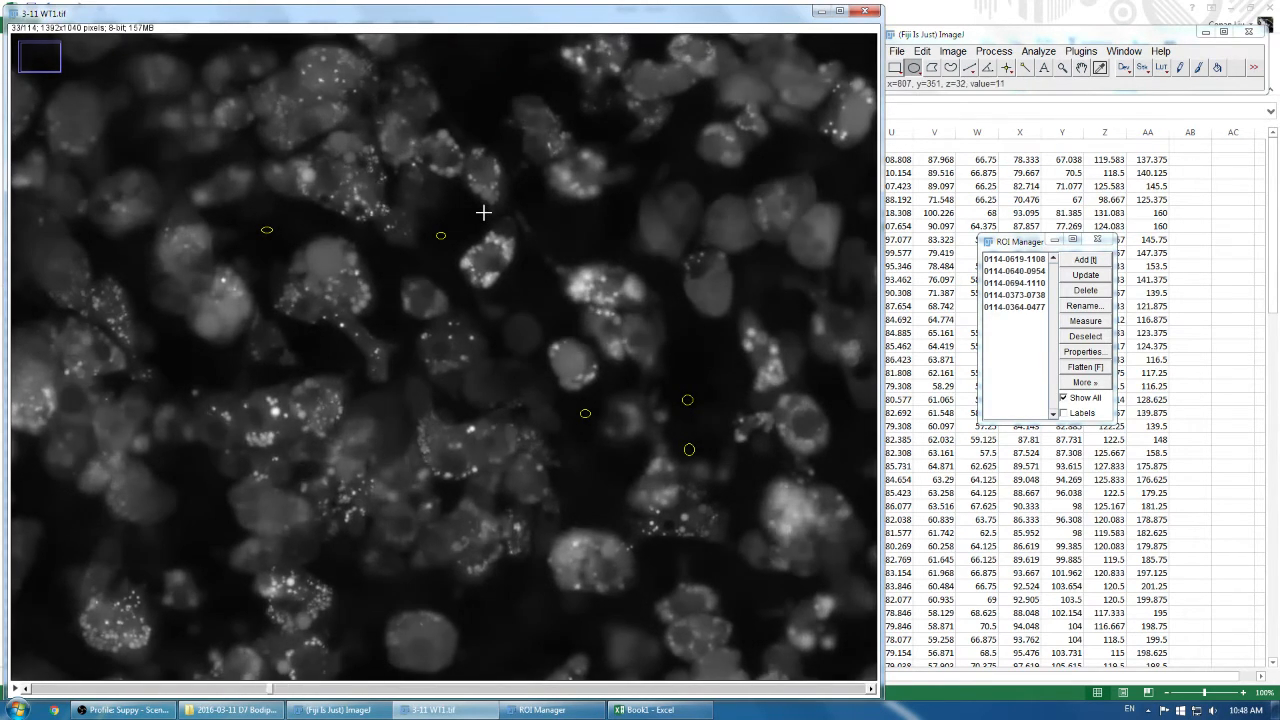
{"action": "scroll", "coordinate": [483, 212], "scroll_direction": "down", "scroll_amount": 20}
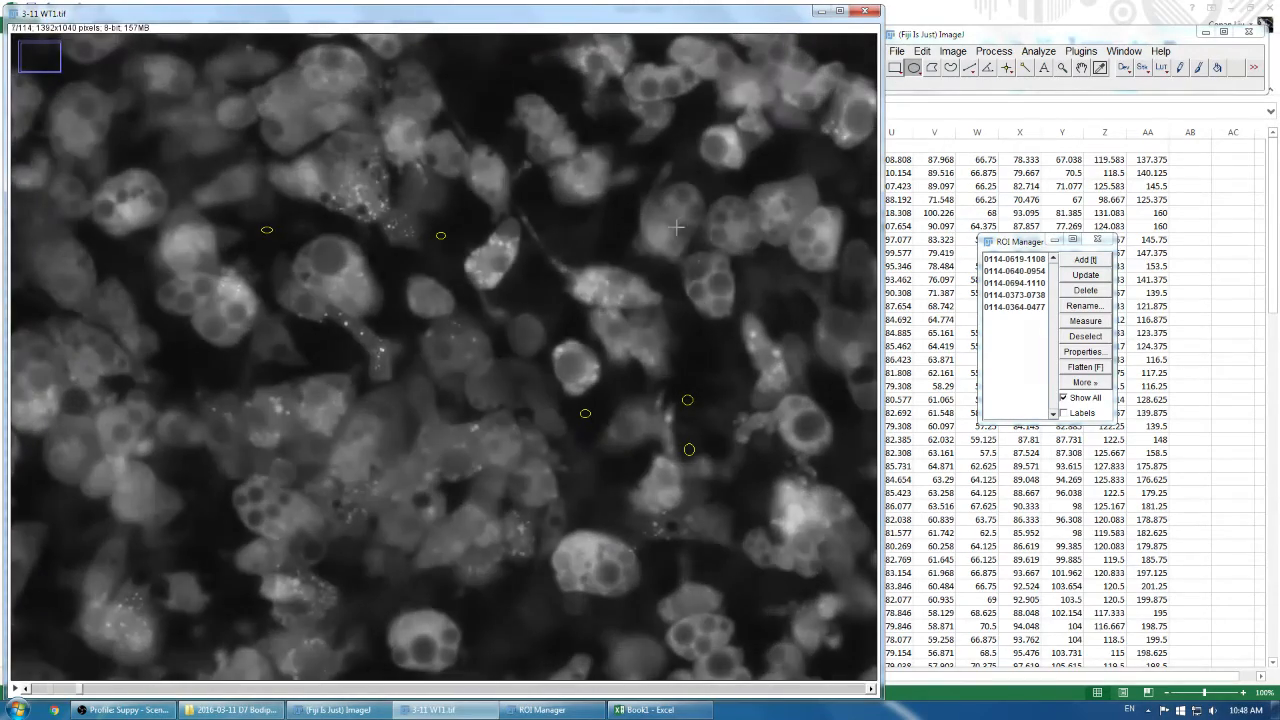
{"action": "scroll", "coordinate": [729, 266], "scroll_direction": "down", "scroll_amount": 20}
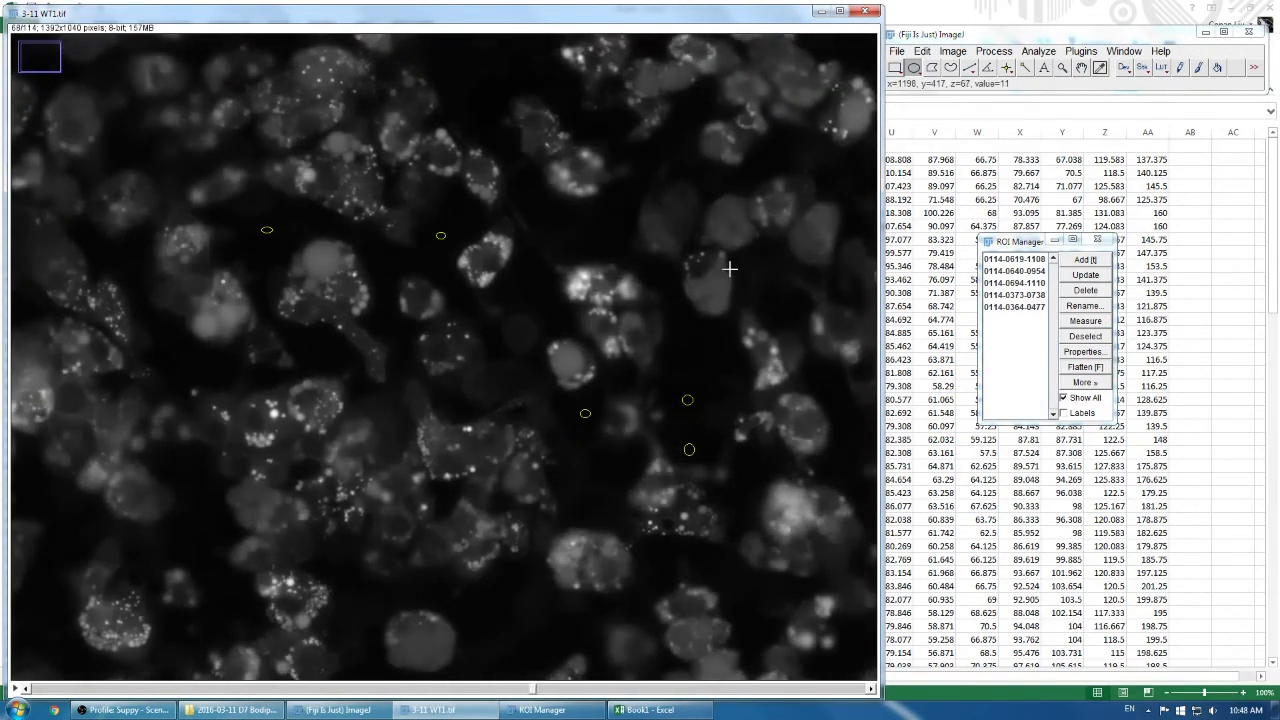
{"action": "scroll", "coordinate": [548, 340], "scroll_direction": "down", "scroll_amount": 14}
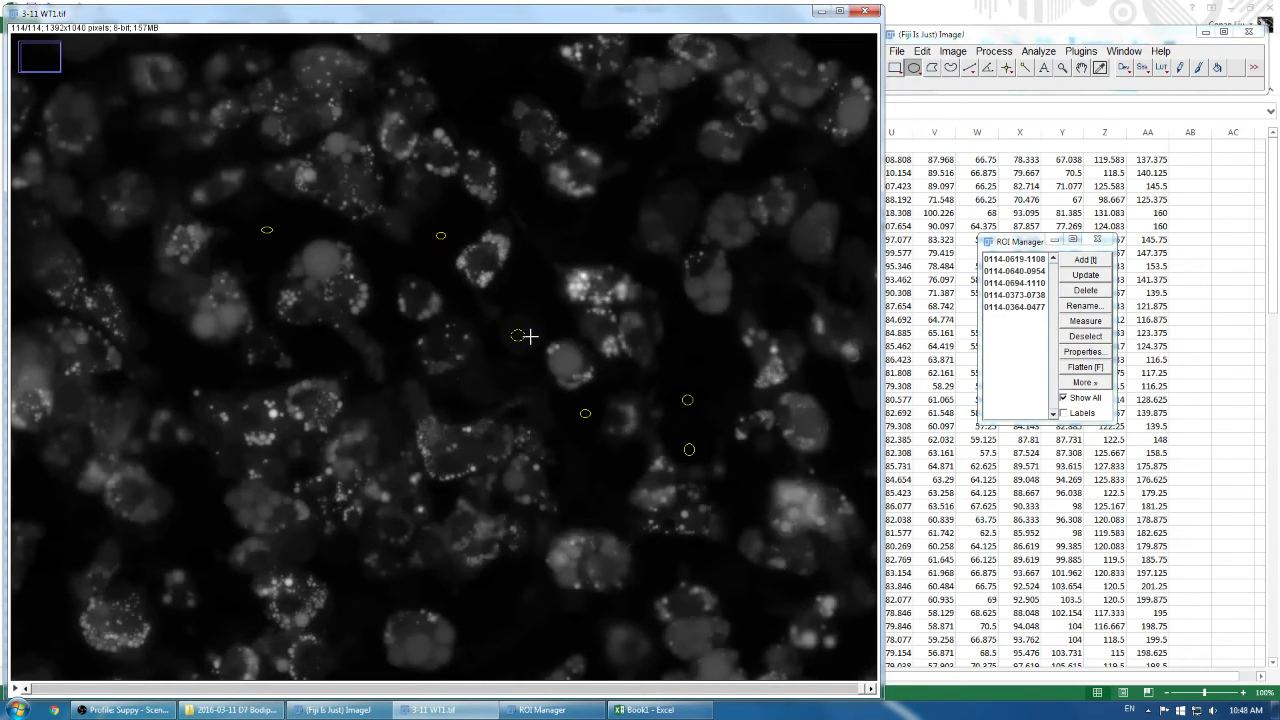
{"action": "key", "text": "t"}
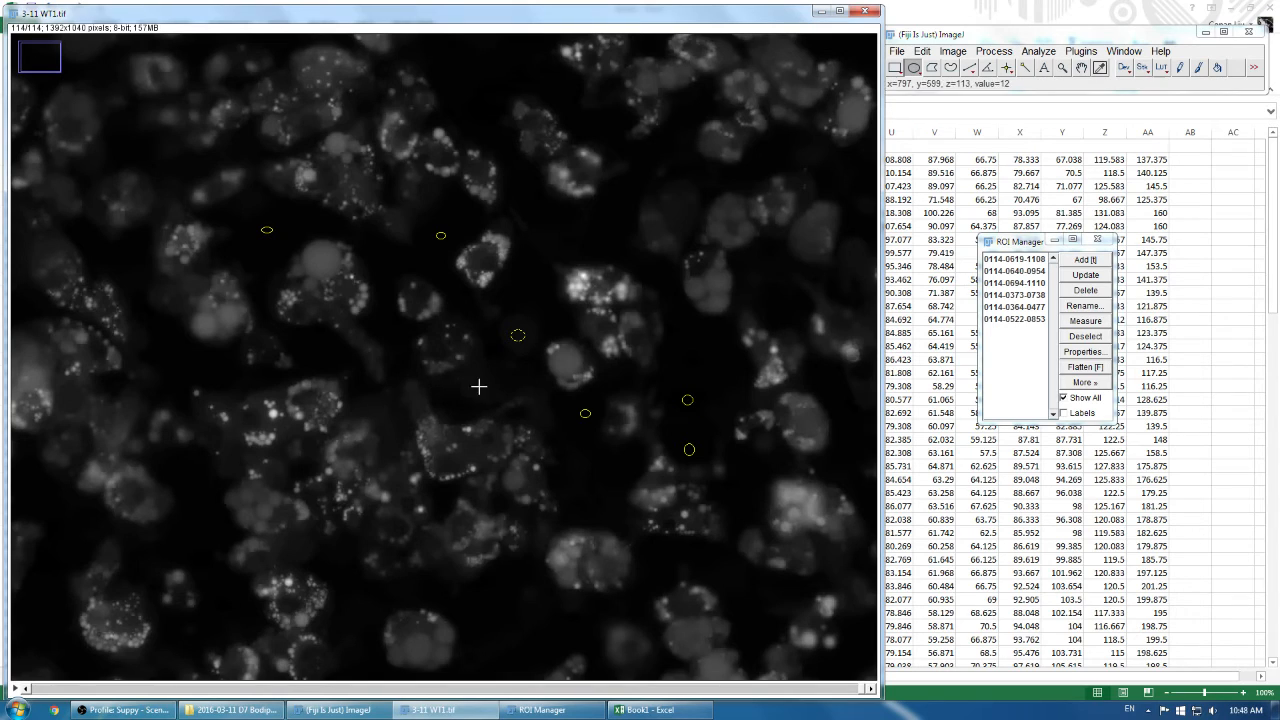
{"action": "left_click_drag", "start_coordinate": [500, 375], "coordinate": [510, 384]}
{"action": "key", "text": "t"}
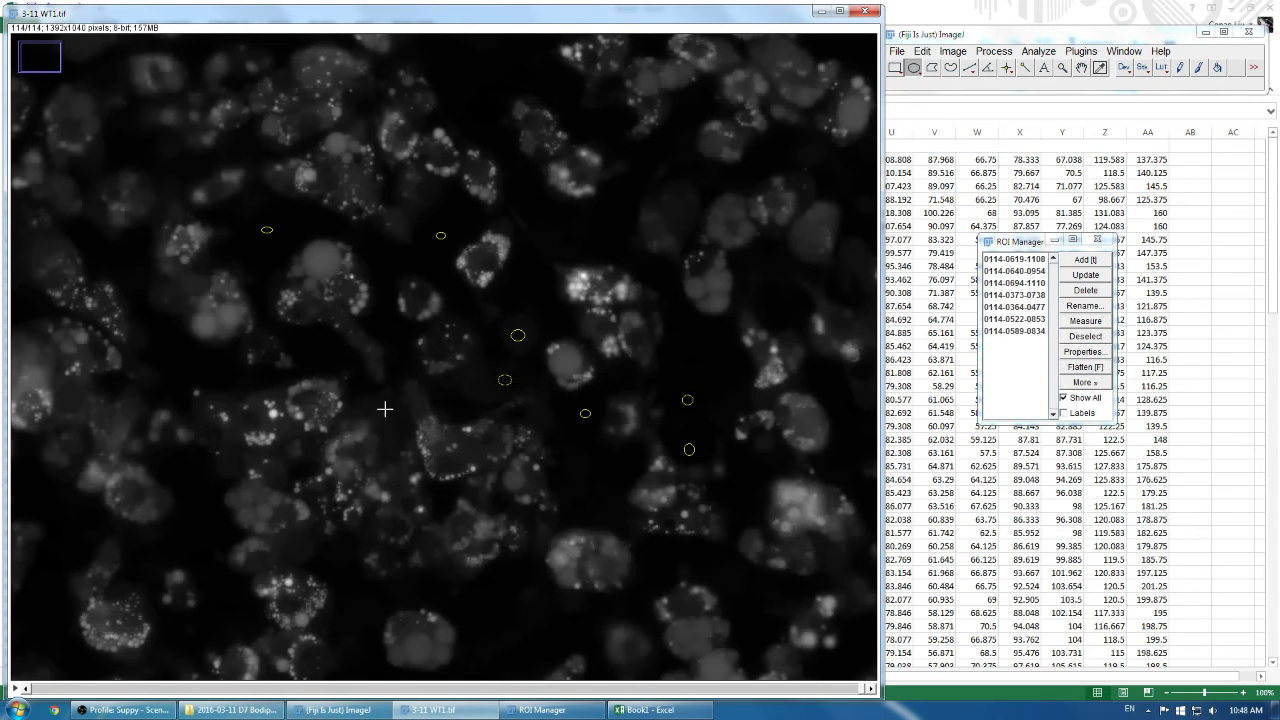
{"action": "left_click_drag", "start_coordinate": [380, 404], "coordinate": [391, 415]}
{"action": "key", "text": "t"}
{"action": "left_click_drag", "start_coordinate": [220, 458], "coordinate": [233, 470]}
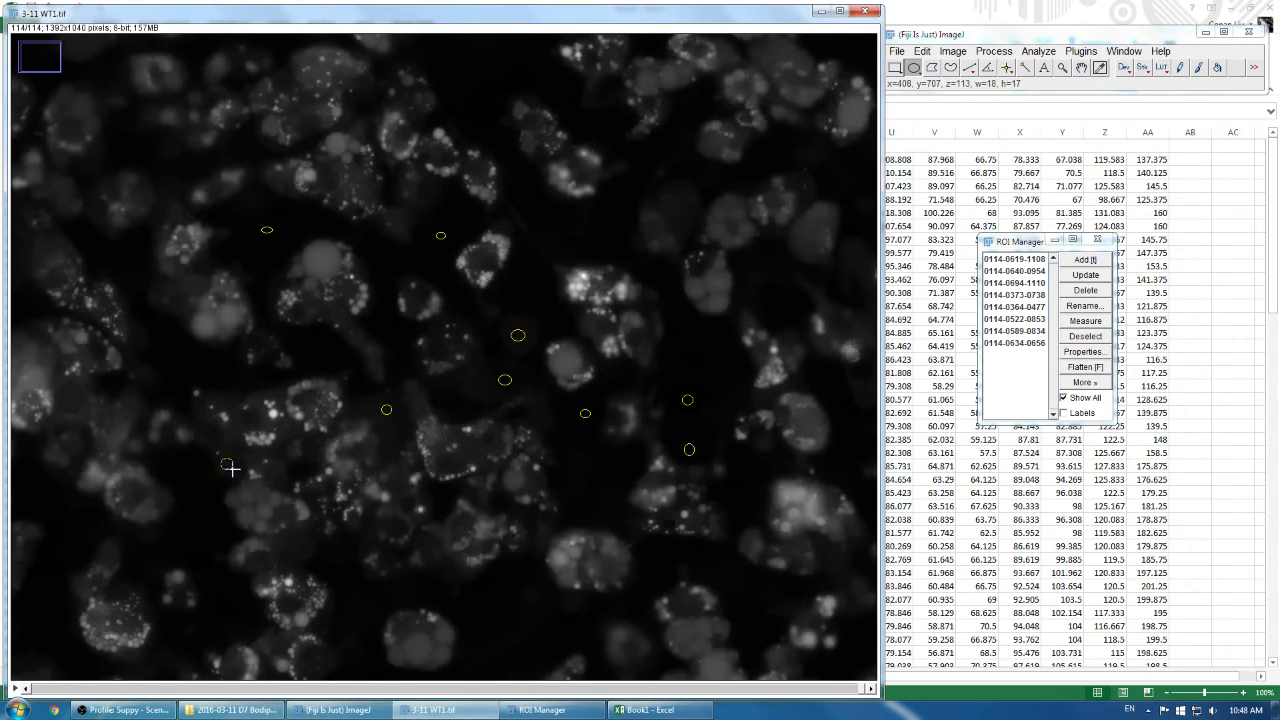
{"action": "key", "text": "t"}
{"action": "left_click_drag", "start_coordinate": [162, 292], "coordinate": [174, 304]}
{"action": "key", "text": "t"}
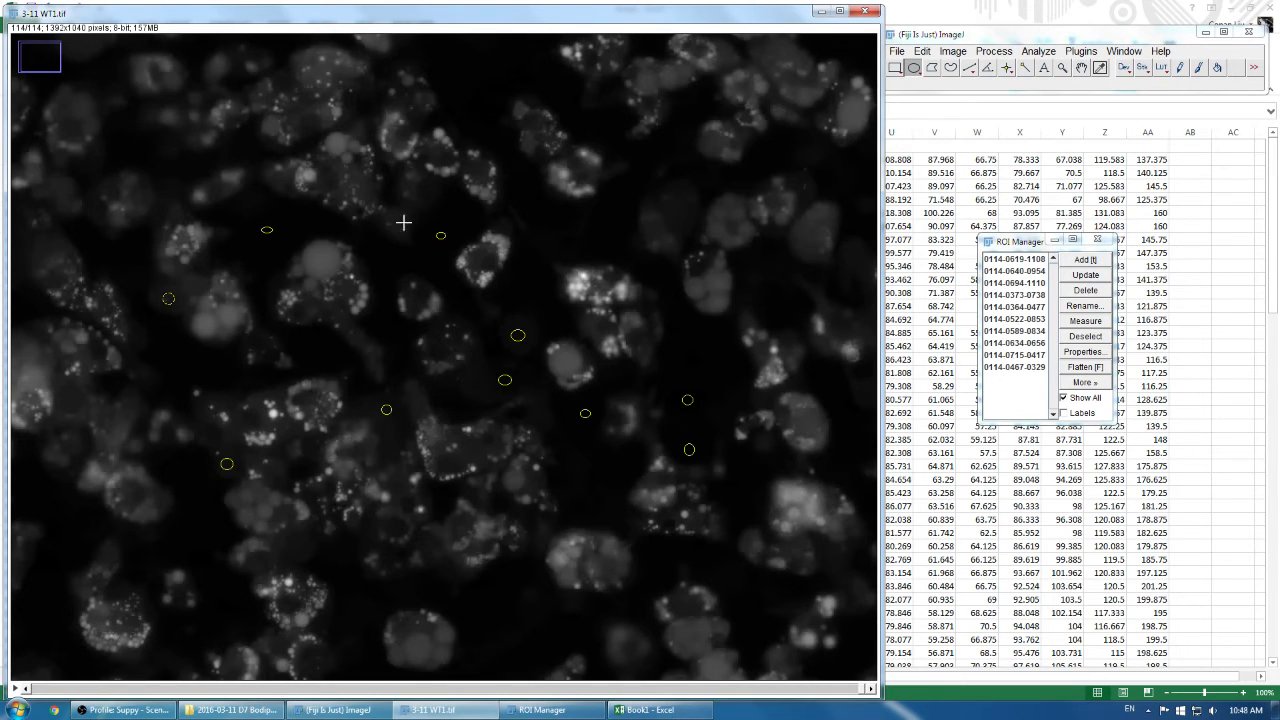
Step: Delete all background ROIs from the ROI Manager list
{"action": "left_click", "coordinate": [1083, 383]}
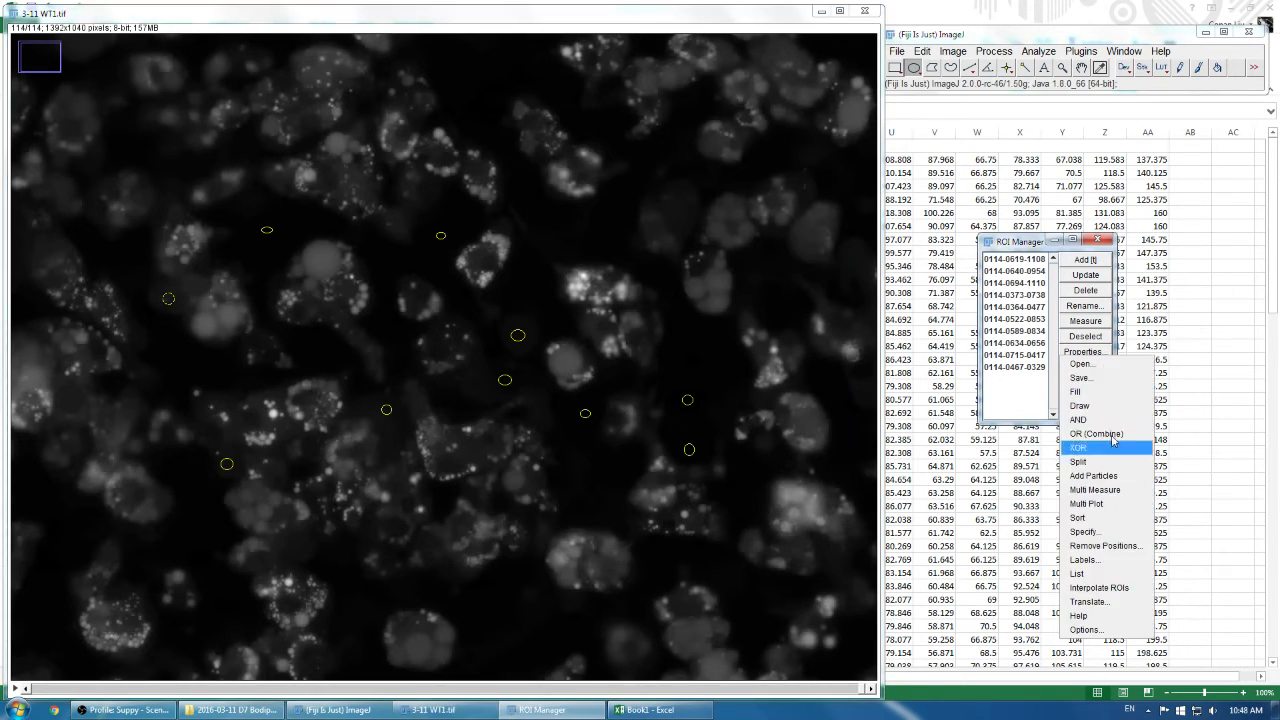
{"action": "left_click", "coordinate": [1076, 292]}
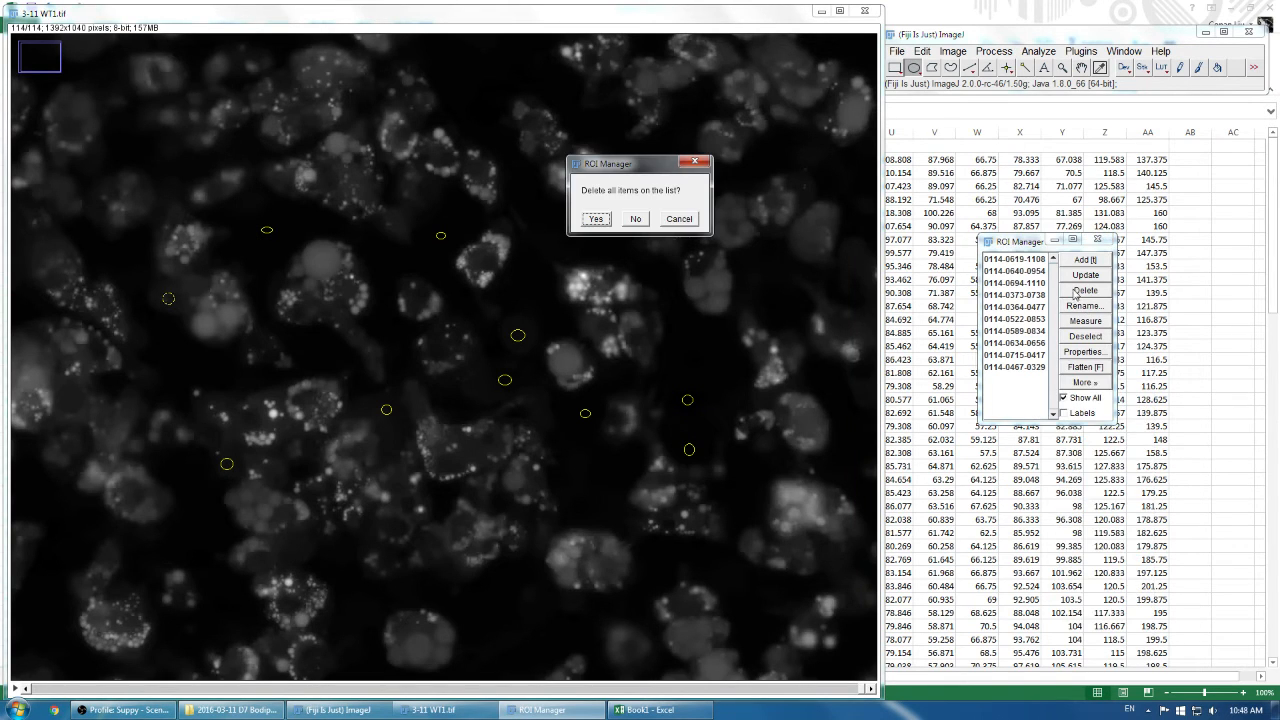
{"action": "left_click", "coordinate": [595, 219]}
Step: Open the 3-14 WT3 TIFF stack from the 2016-03-11 D7 Bodipy Uptake folder in Fiji, examine its background across the slices and close it
{"action": "left_click", "coordinate": [230, 710]}
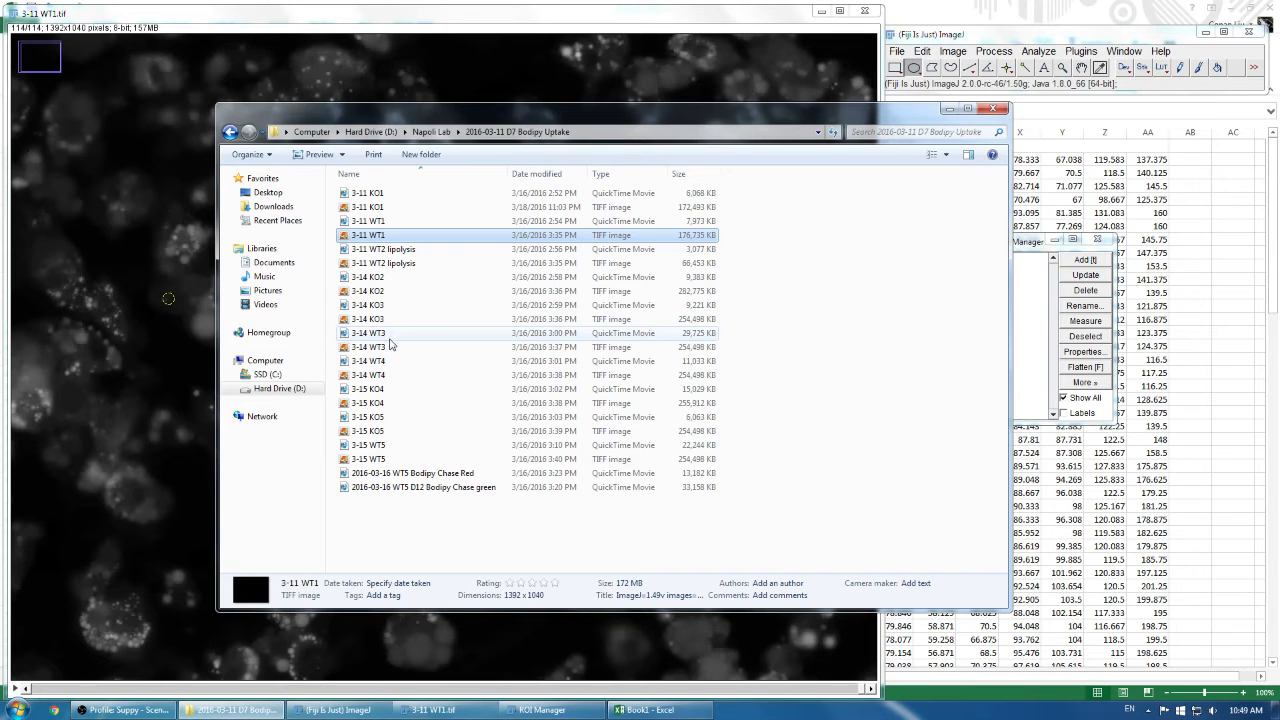
{"action": "left_click_drag", "start_coordinate": [390, 345], "coordinate": [983, 87]}
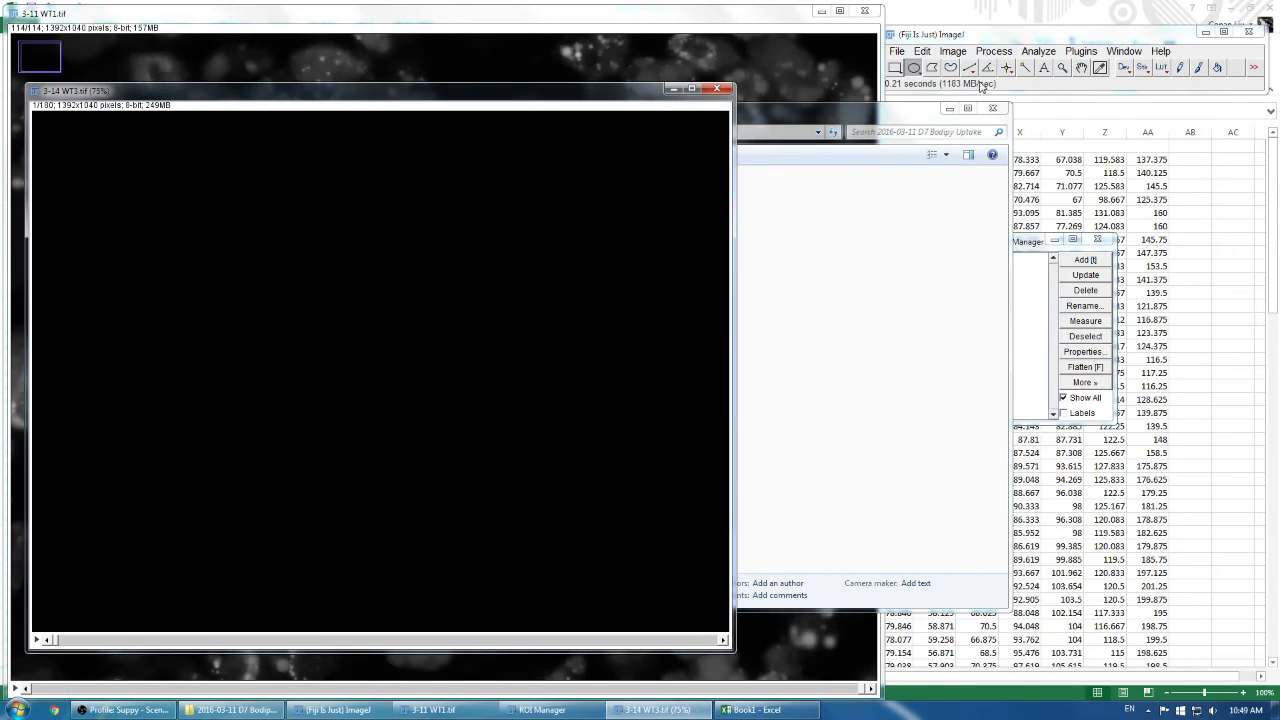
{"action": "scroll", "coordinate": [622, 138], "scroll_direction": "down", "scroll_amount": 20}
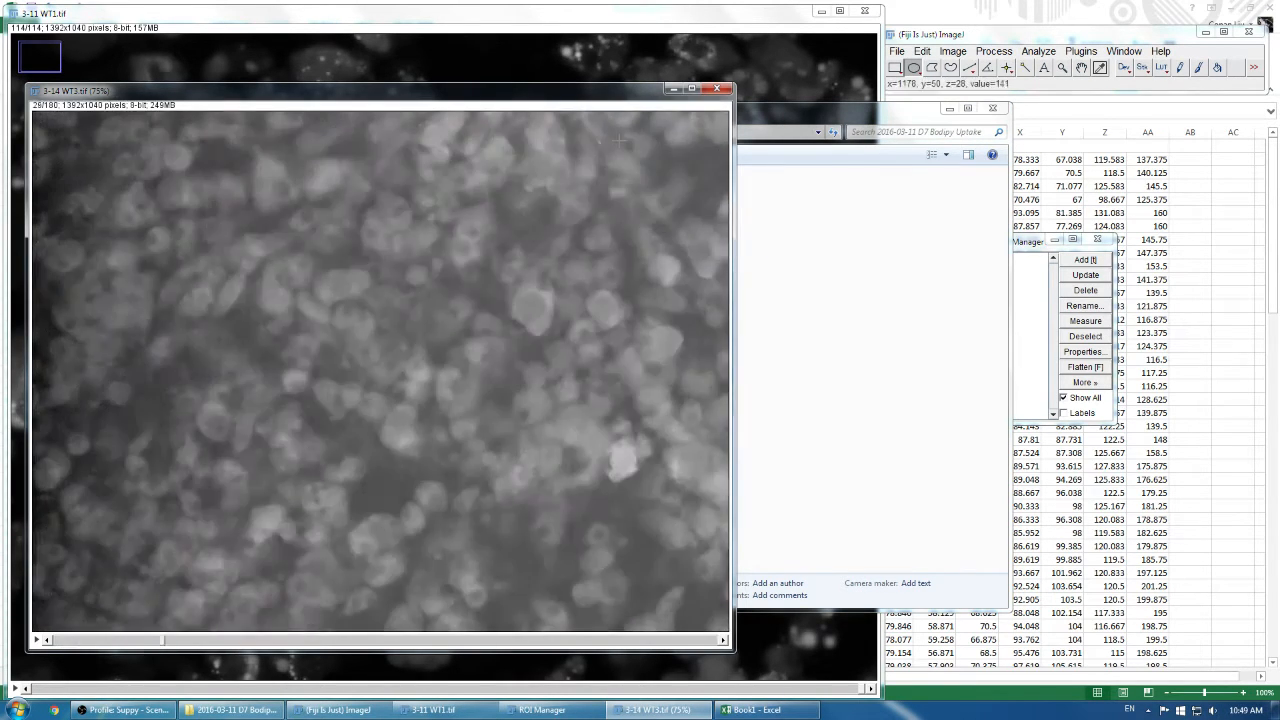
{"action": "scroll", "coordinate": [622, 138], "scroll_direction": "down", "scroll_amount": 20}
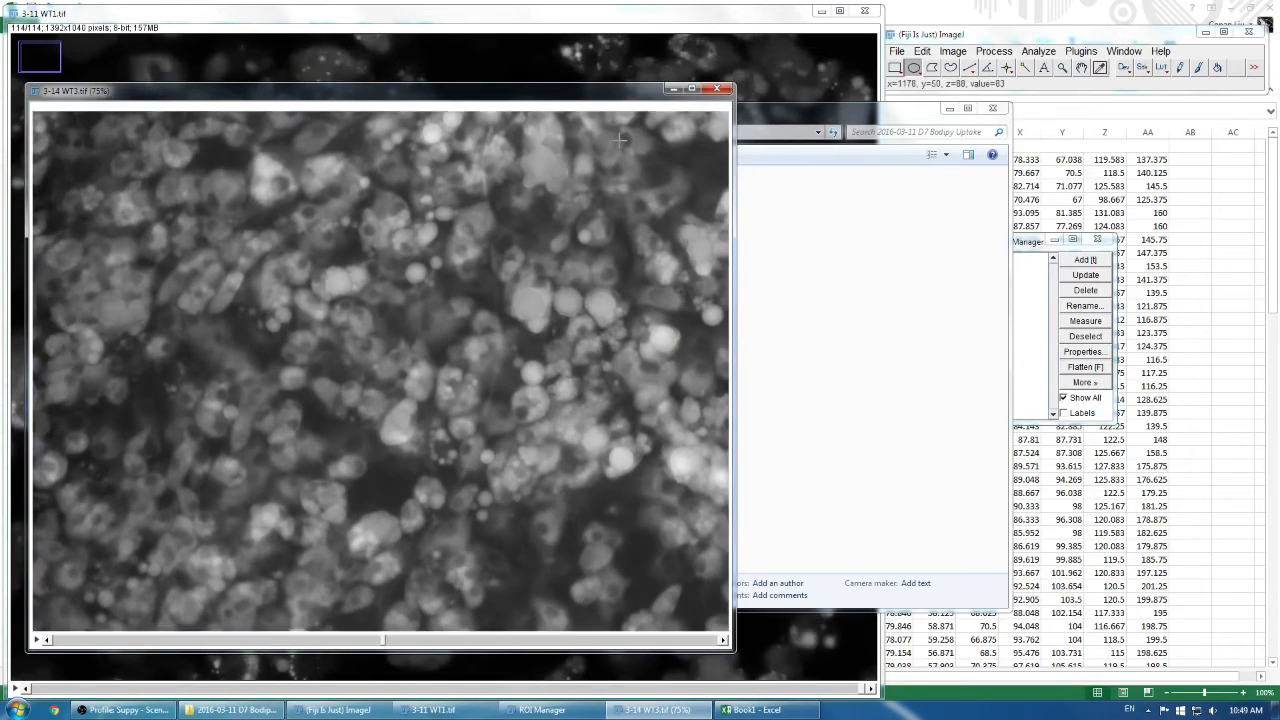
{"action": "scroll", "coordinate": [622, 138], "scroll_direction": "down", "scroll_amount": 20}
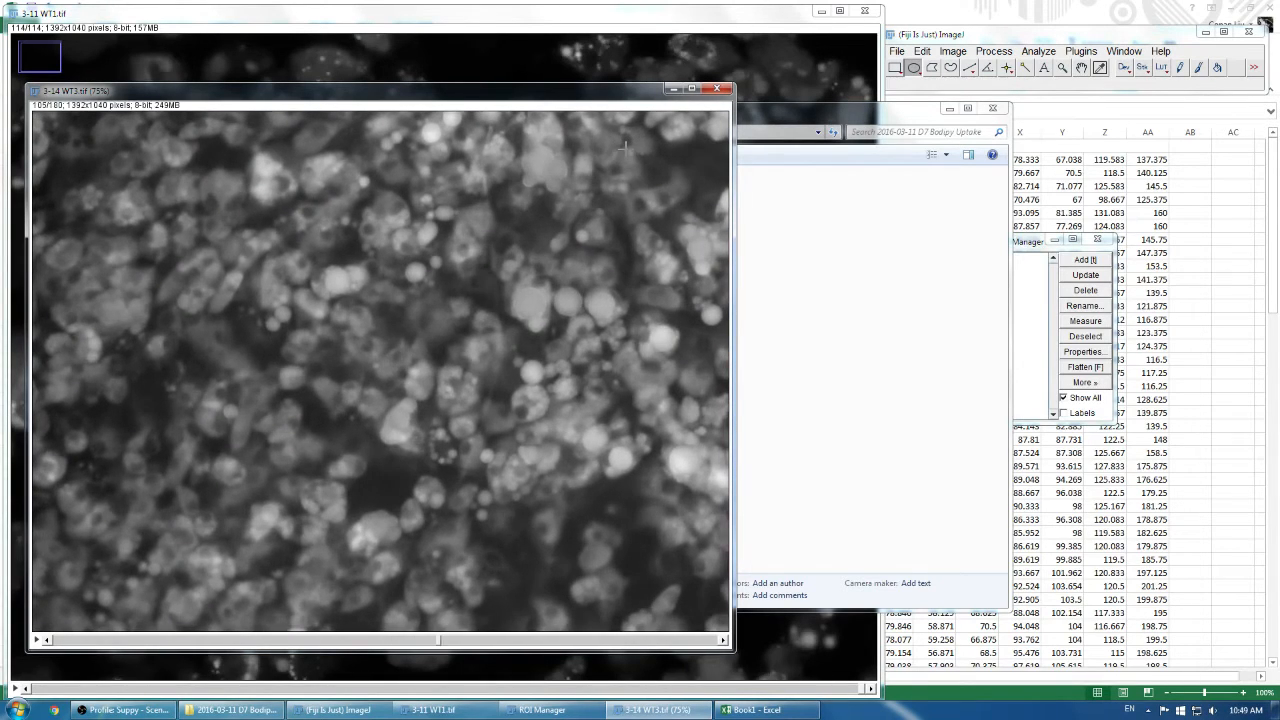
{"action": "left_click", "coordinate": [716, 88]}
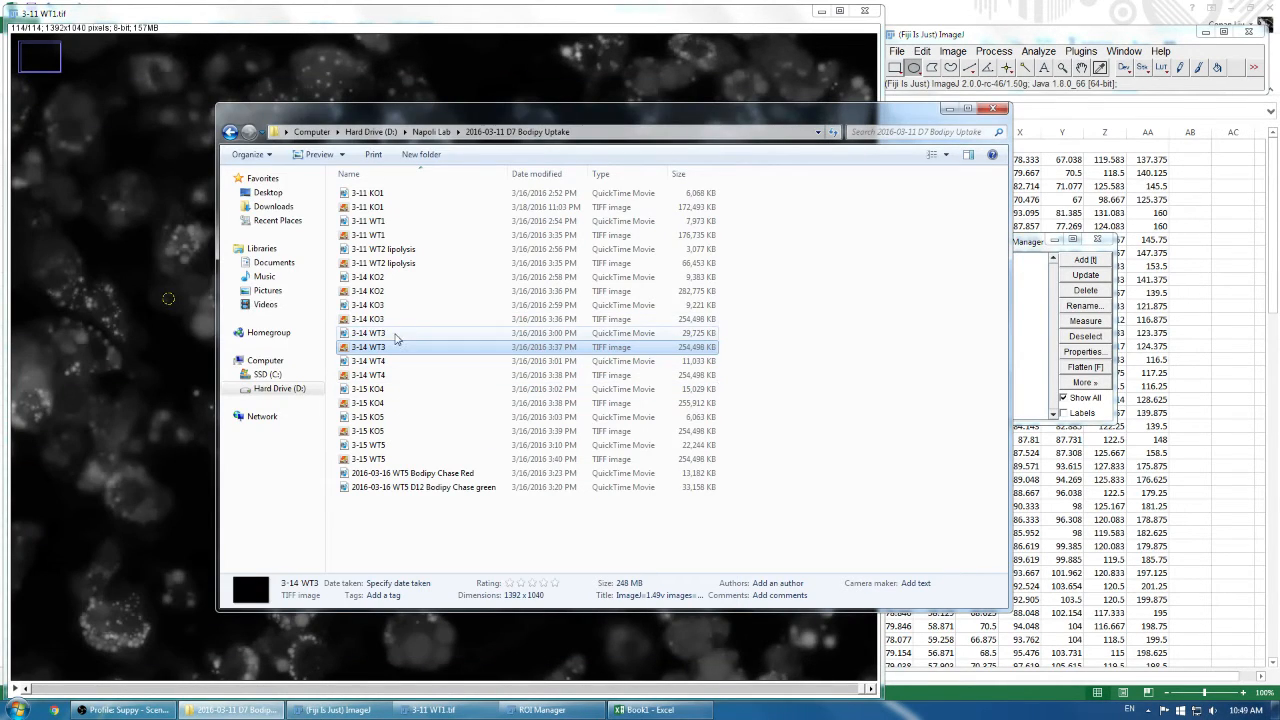
Step: Open the 3-14 WT4 TIFF stack, examine its early slices and close it
{"action": "double_click", "coordinate": [385, 376]}
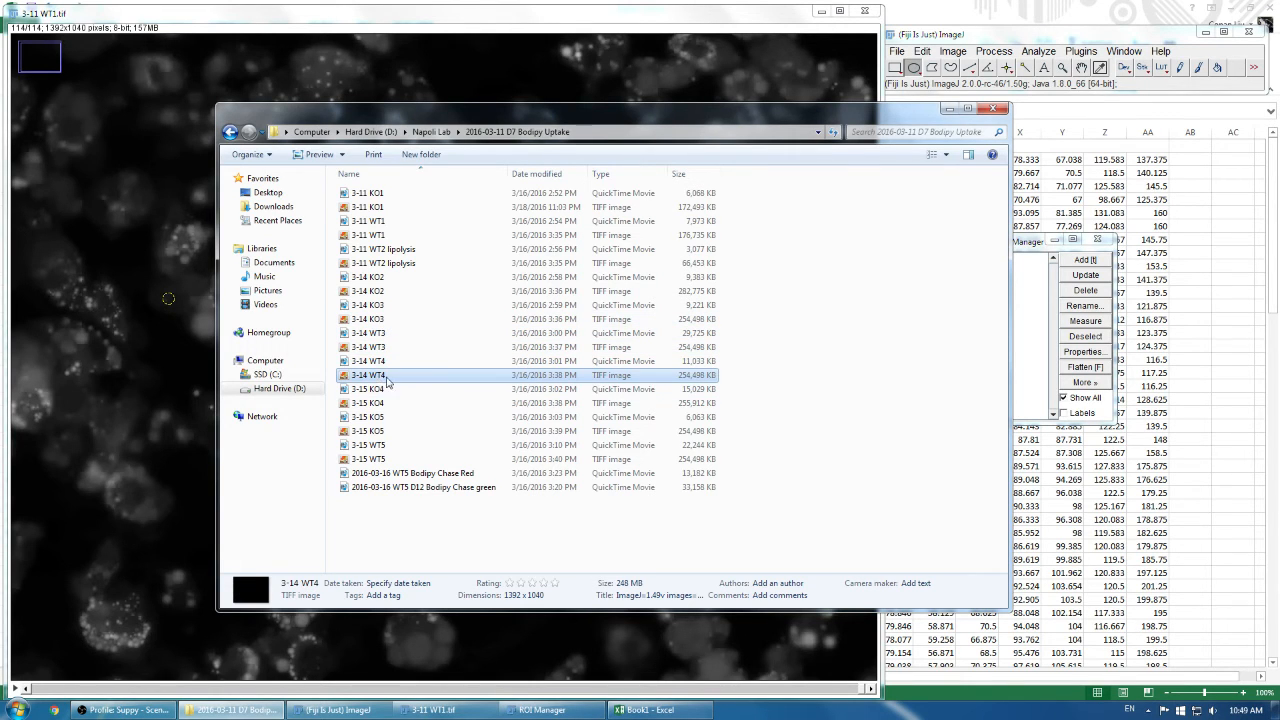
{"action": "scroll", "coordinate": [690, 200], "scroll_direction": "down", "scroll_amount": 20}
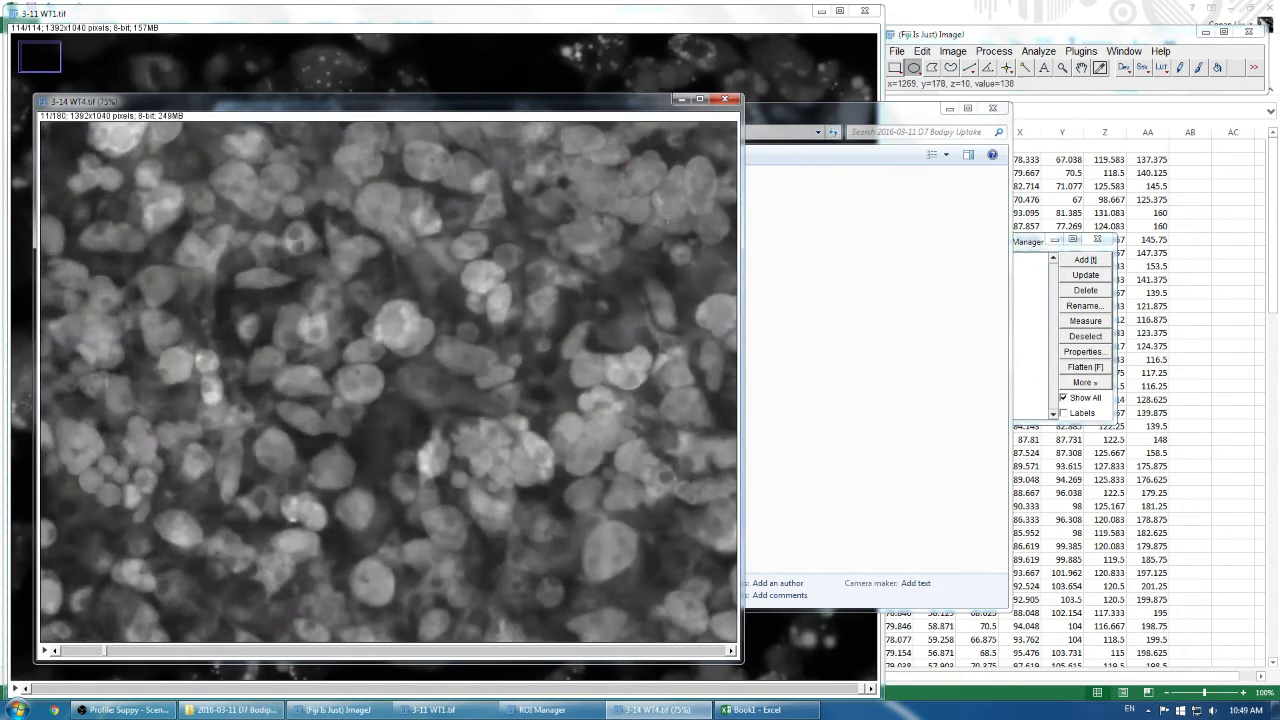
{"action": "left_click", "coordinate": [725, 99]}
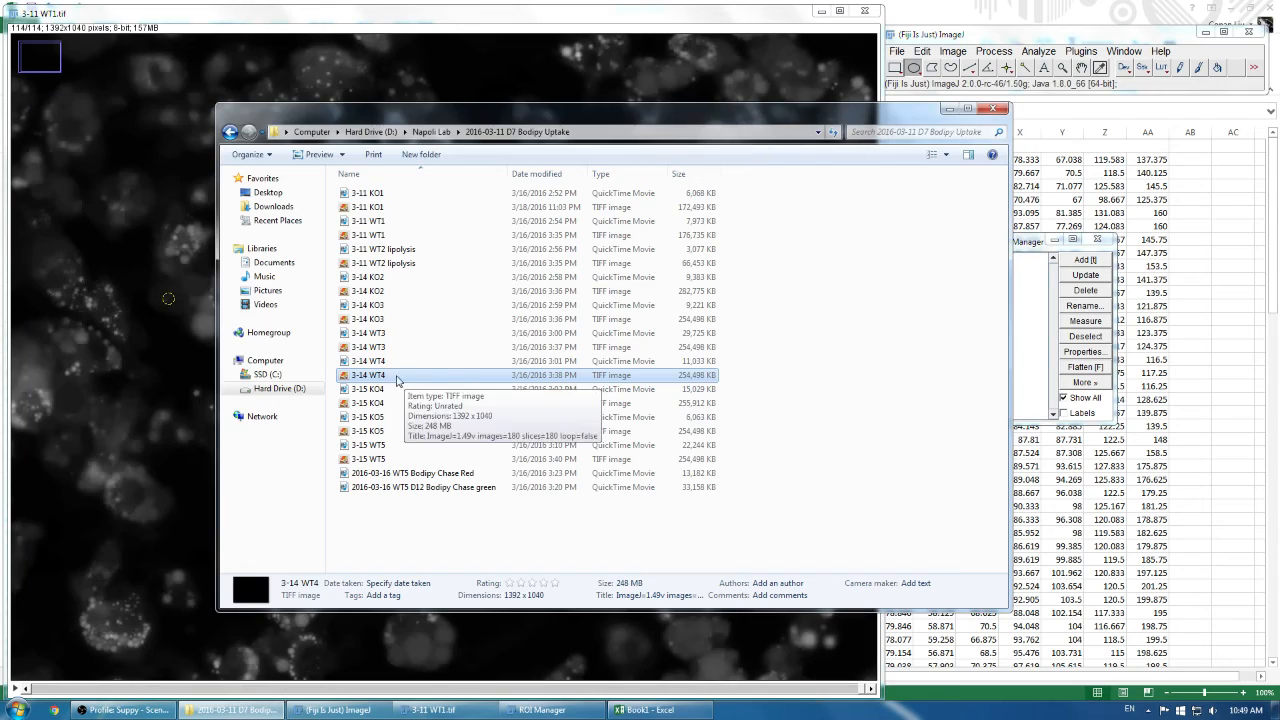
Step: Reopen the 3-14 WT3 TIFF stack, examine the dark gaps between its cells through the slices and close it
{"action": "left_click", "coordinate": [385, 347]}
{"action": "left_click_drag", "start_coordinate": [1045, 115], "coordinate": [1040, 88]}
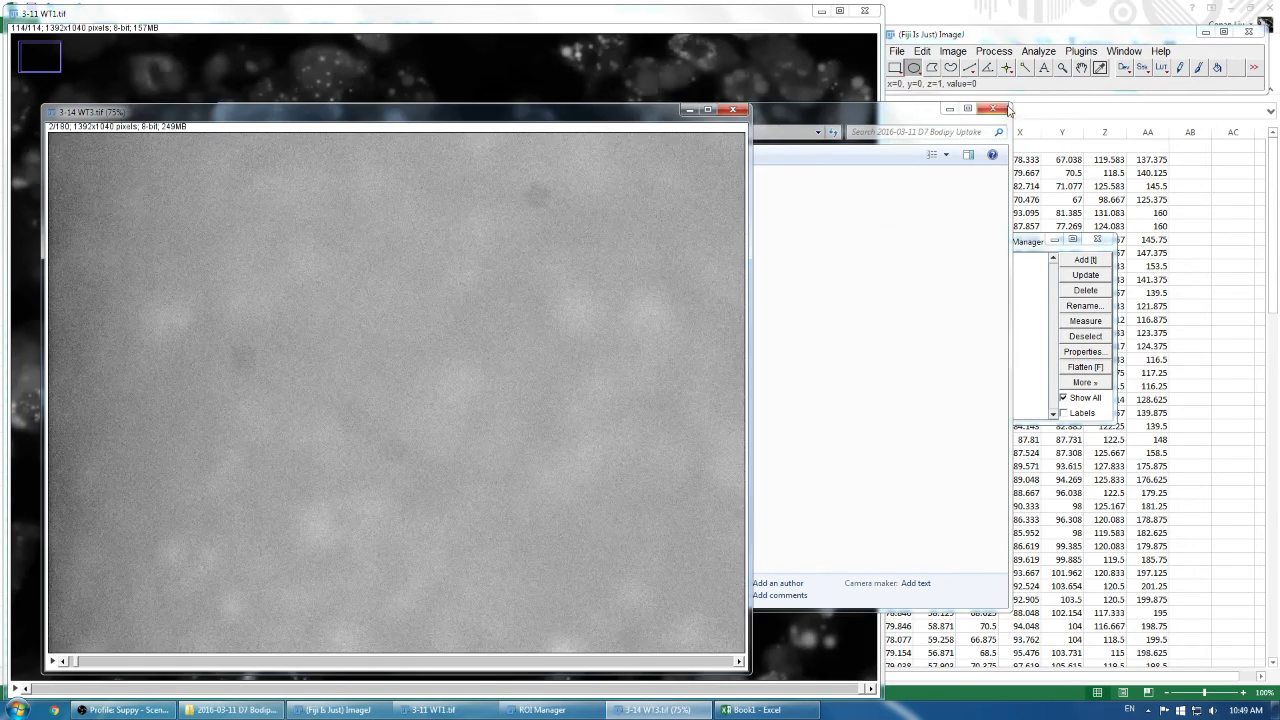
{"action": "scroll", "coordinate": [403, 512], "scroll_direction": "down", "scroll_amount": 20}
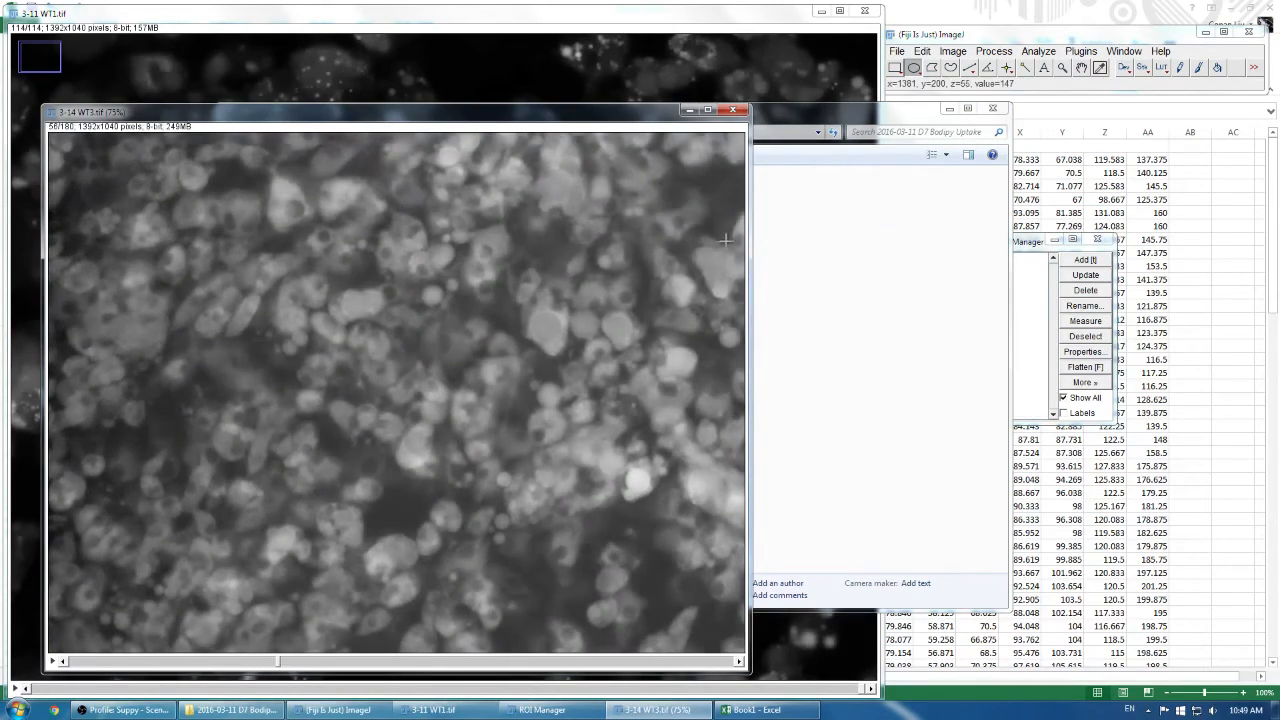
{"action": "scroll", "coordinate": [403, 512], "scroll_direction": "down", "scroll_amount": 20}
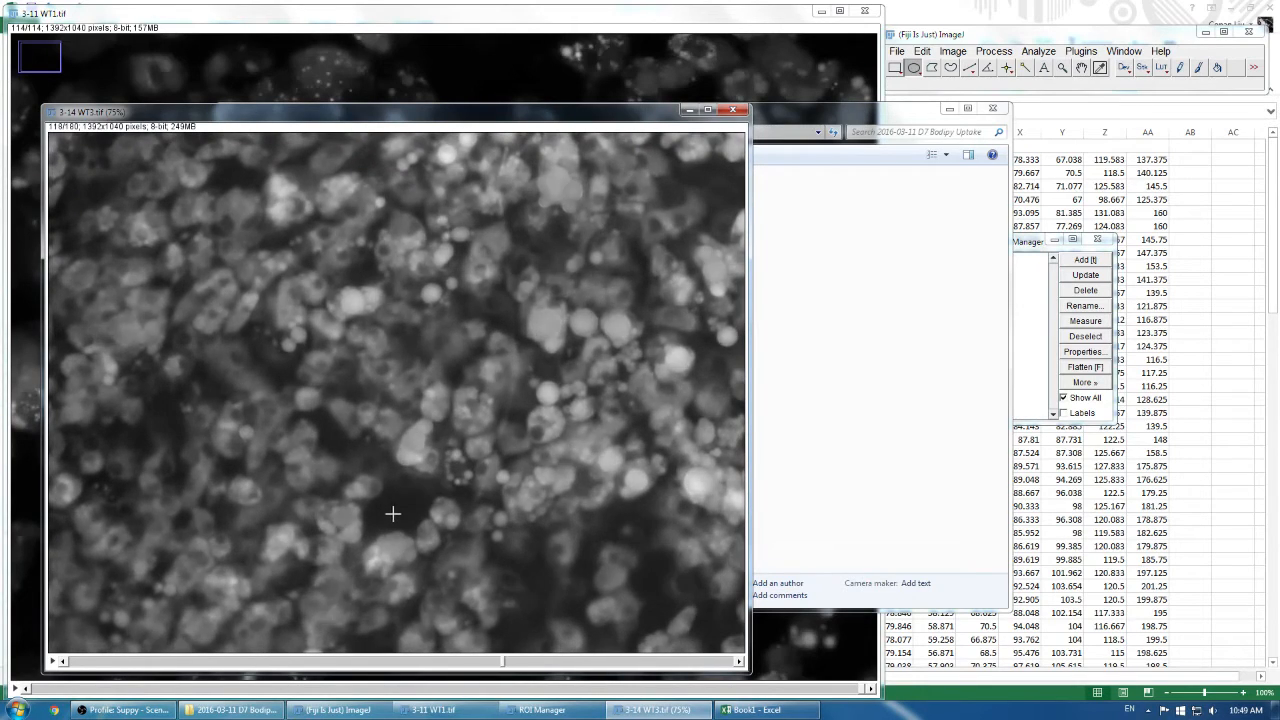
{"action": "left_click", "coordinate": [733, 109]}
Step: Open the 3-14 KO3 TIFF stack, examine its cells and background through the slices and close it
{"action": "left_click_drag", "start_coordinate": [426, 327], "coordinate": [1071, 62]}
{"action": "scroll", "coordinate": [930, 157], "scroll_direction": "down", "scroll_amount": 20}
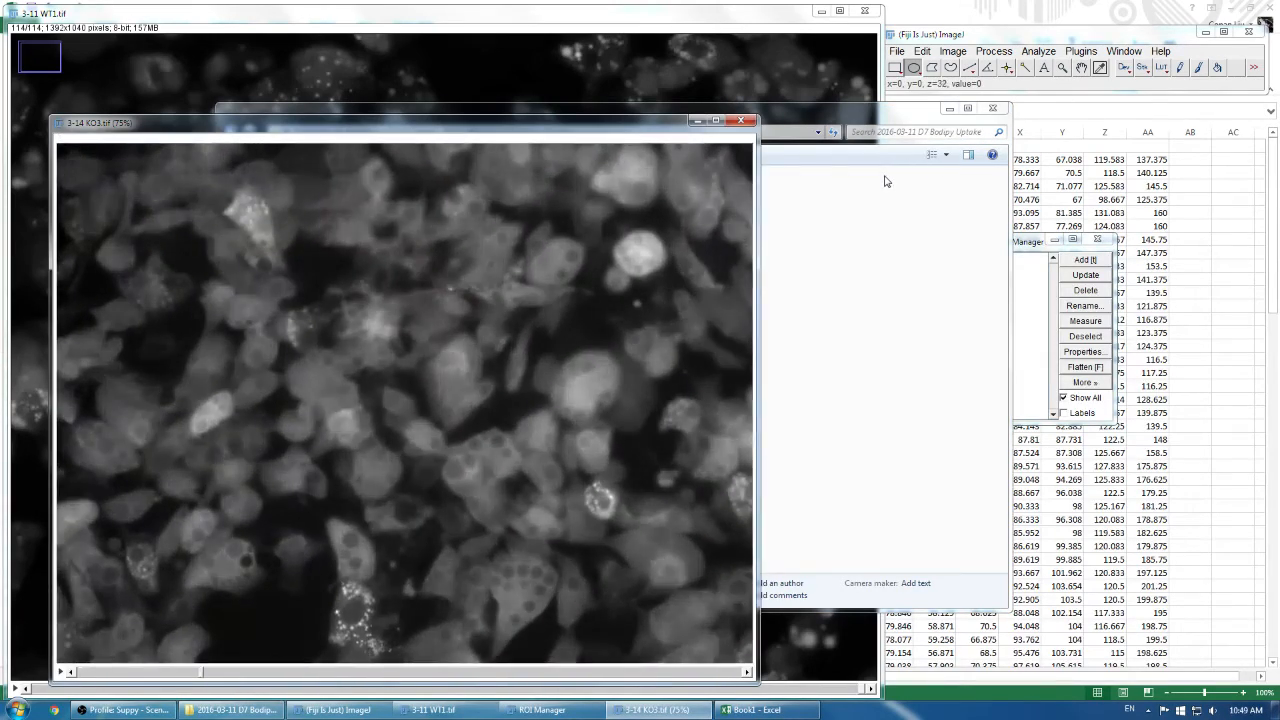
{"action": "scroll", "coordinate": [878, 187], "scroll_direction": "down", "scroll_amount": 20}
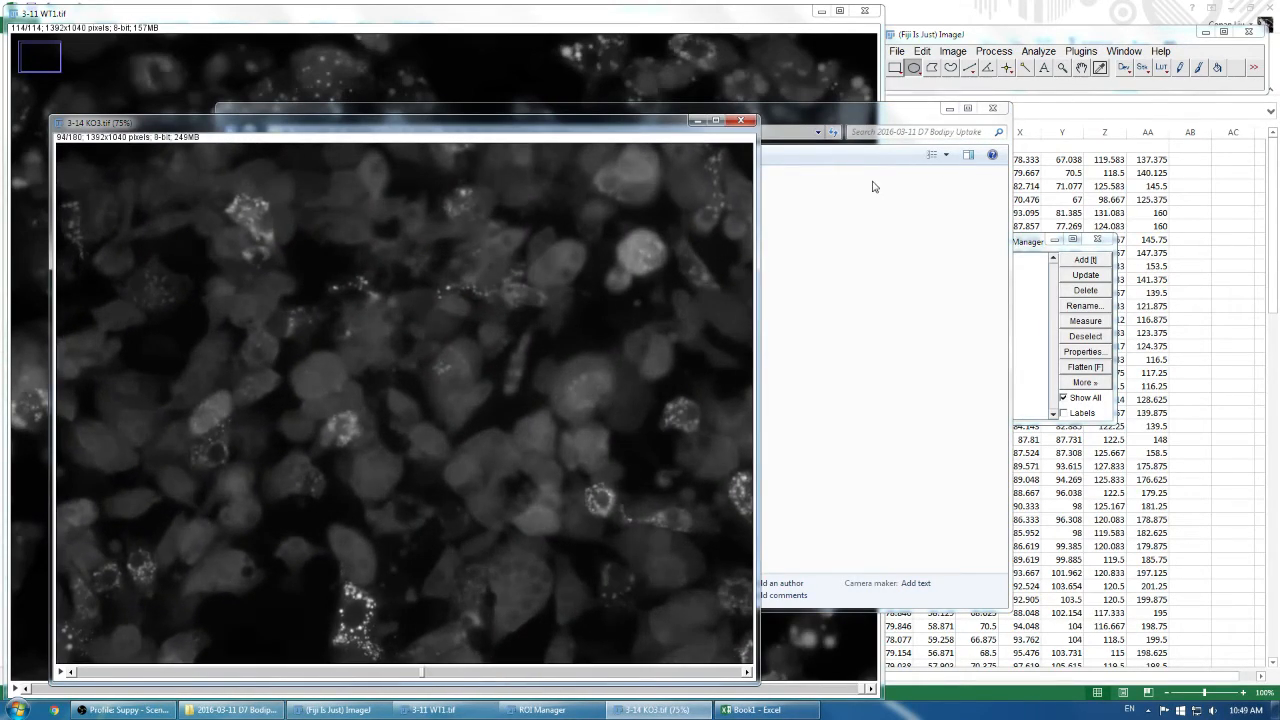
{"action": "scroll", "coordinate": [788, 233], "scroll_direction": "down", "scroll_amount": 20}
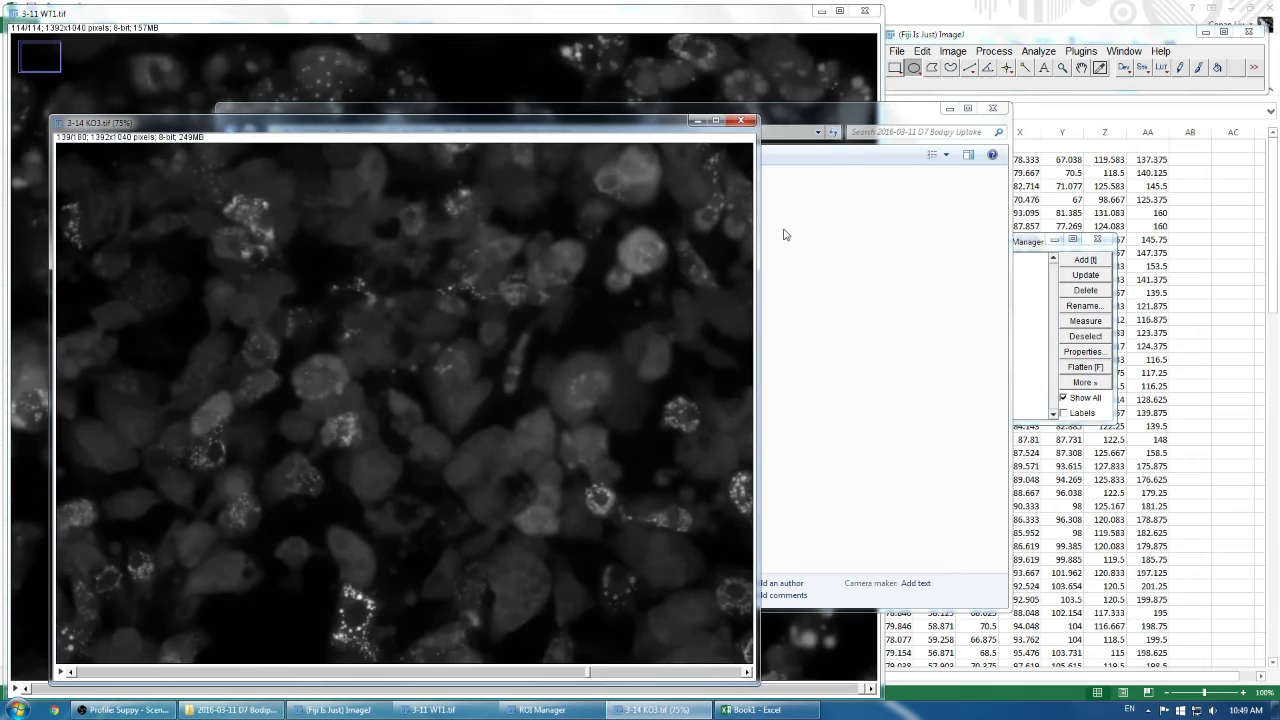
{"action": "left_click", "coordinate": [741, 122]}
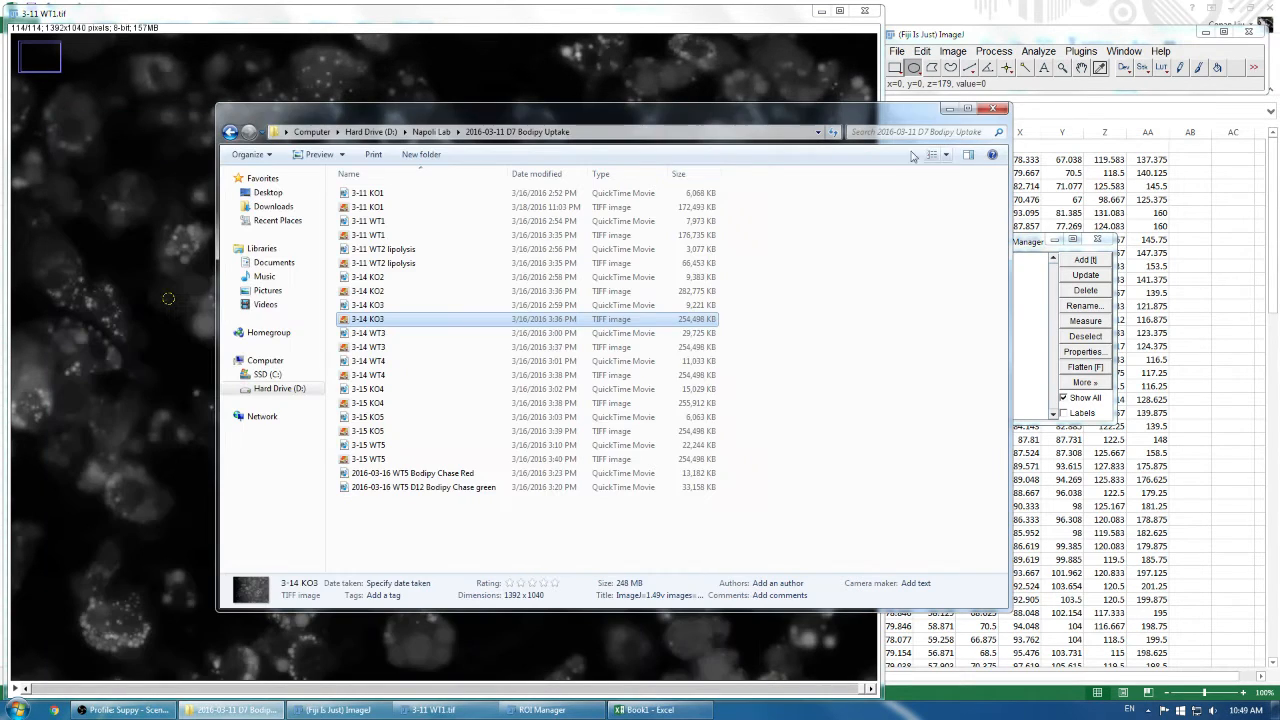
Step: Close the folder window, clear the stray selection, and add three small circular background ROIs on 3-11 WT1's last slice to the ROI Manager
{"action": "left_click", "coordinate": [993, 108]}
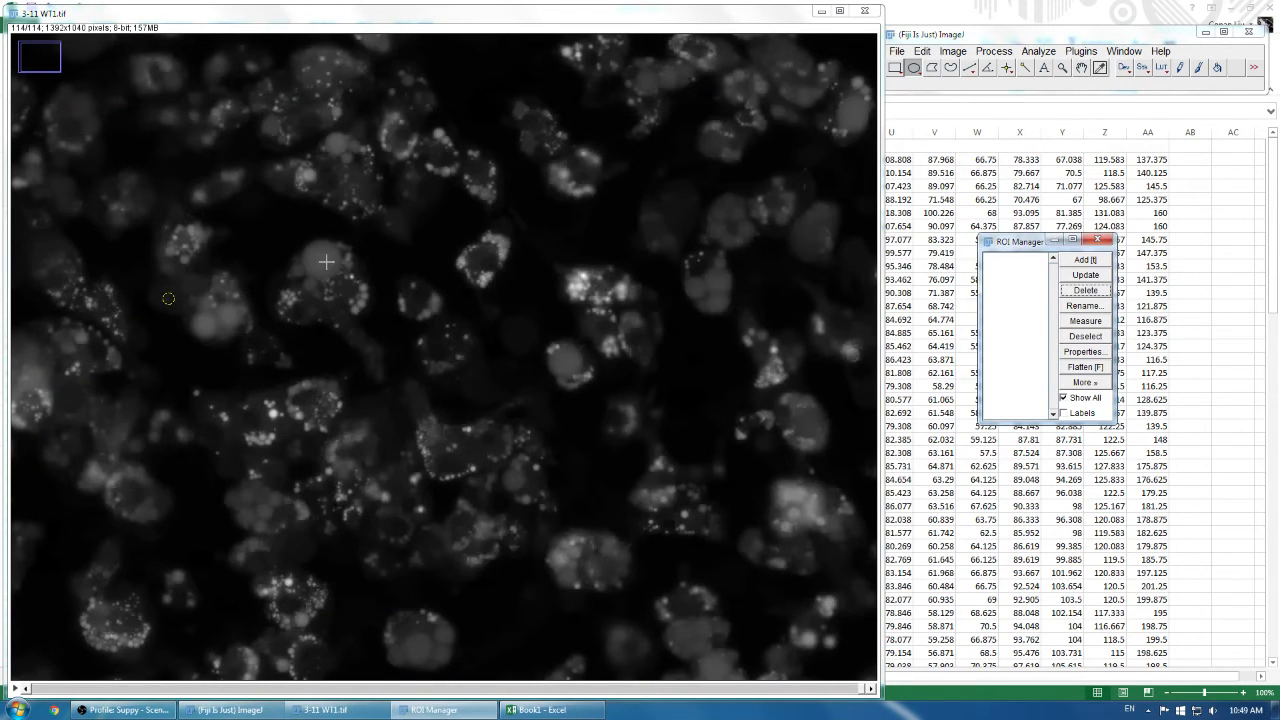
{"action": "left_click", "coordinate": [240, 300]}
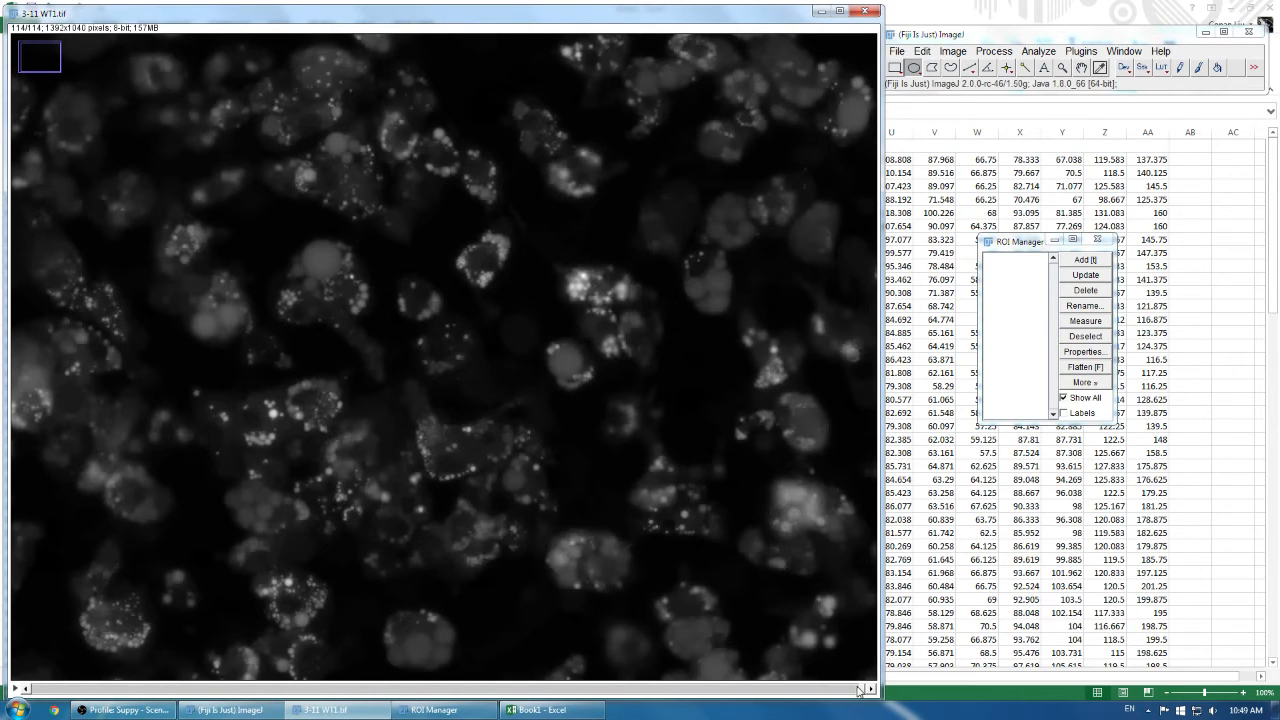
{"action": "scroll", "coordinate": [858, 688], "scroll_direction": "up", "scroll_amount": 8}
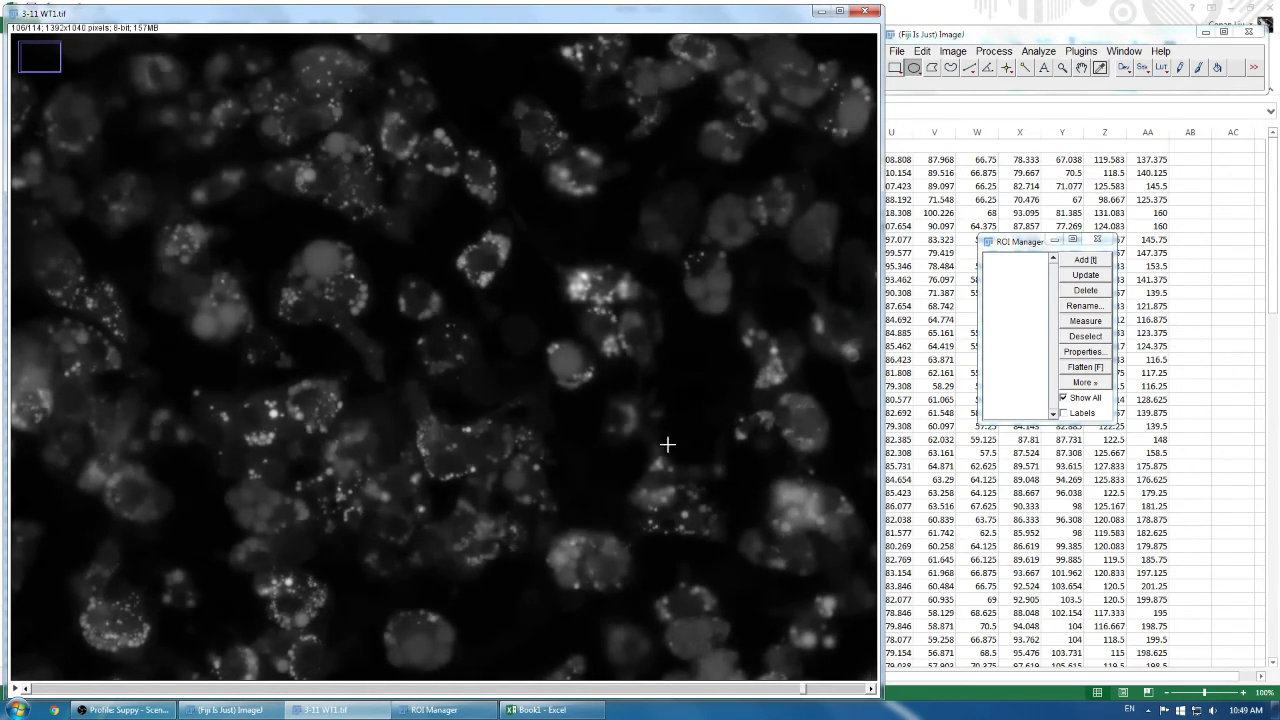
{"action": "scroll", "coordinate": [598, 408], "scroll_direction": "down", "scroll_amount": 8}
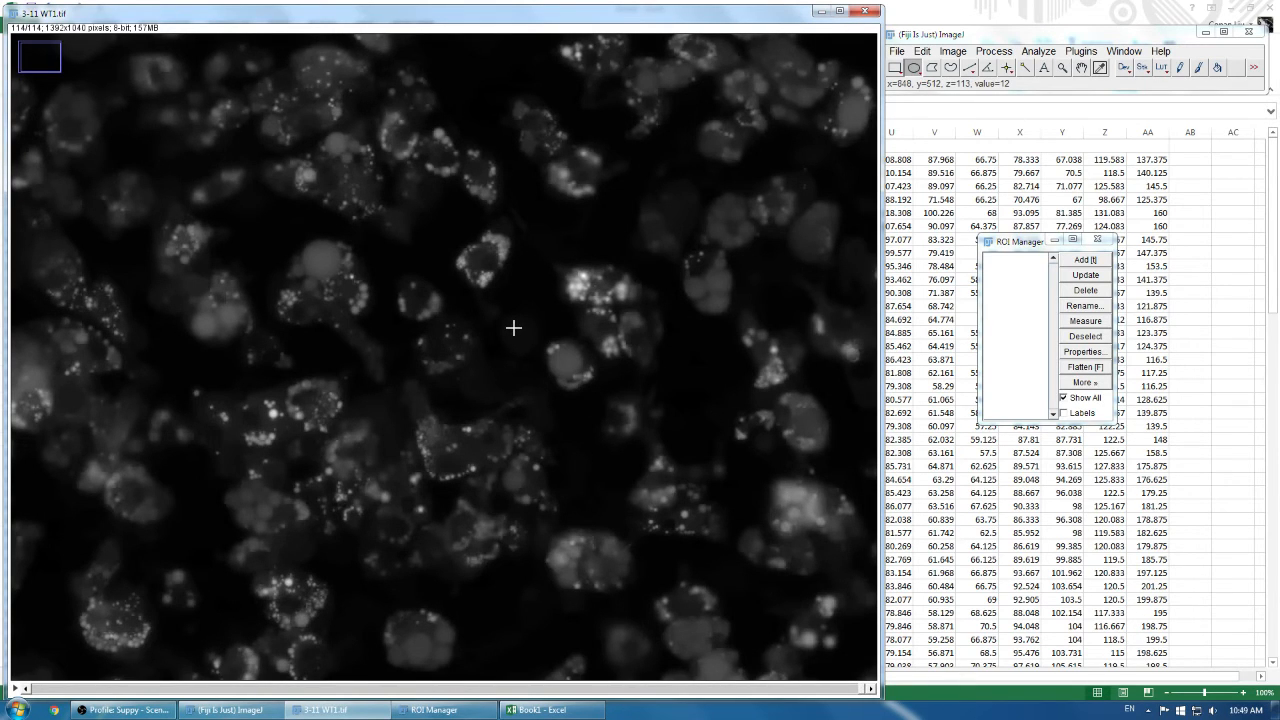
{"action": "key", "text": "t"}
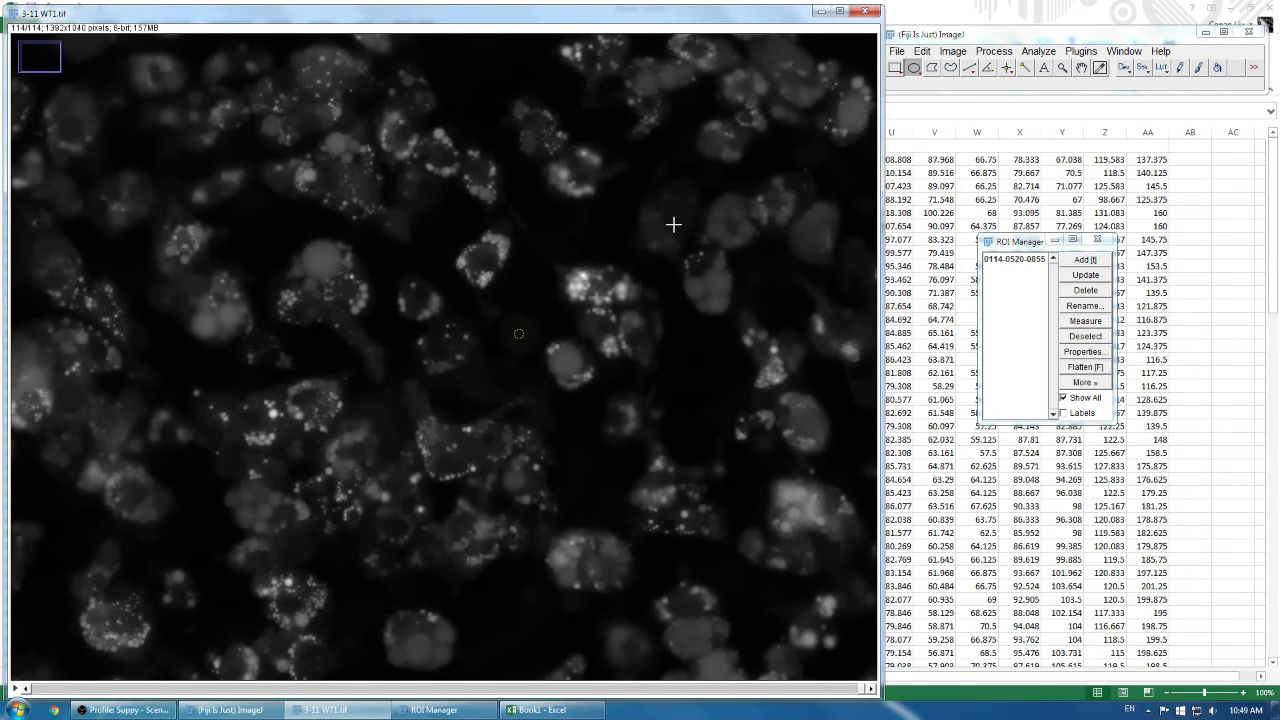
{"action": "left_click_drag", "start_coordinate": [673, 211], "coordinate": [686, 222]}
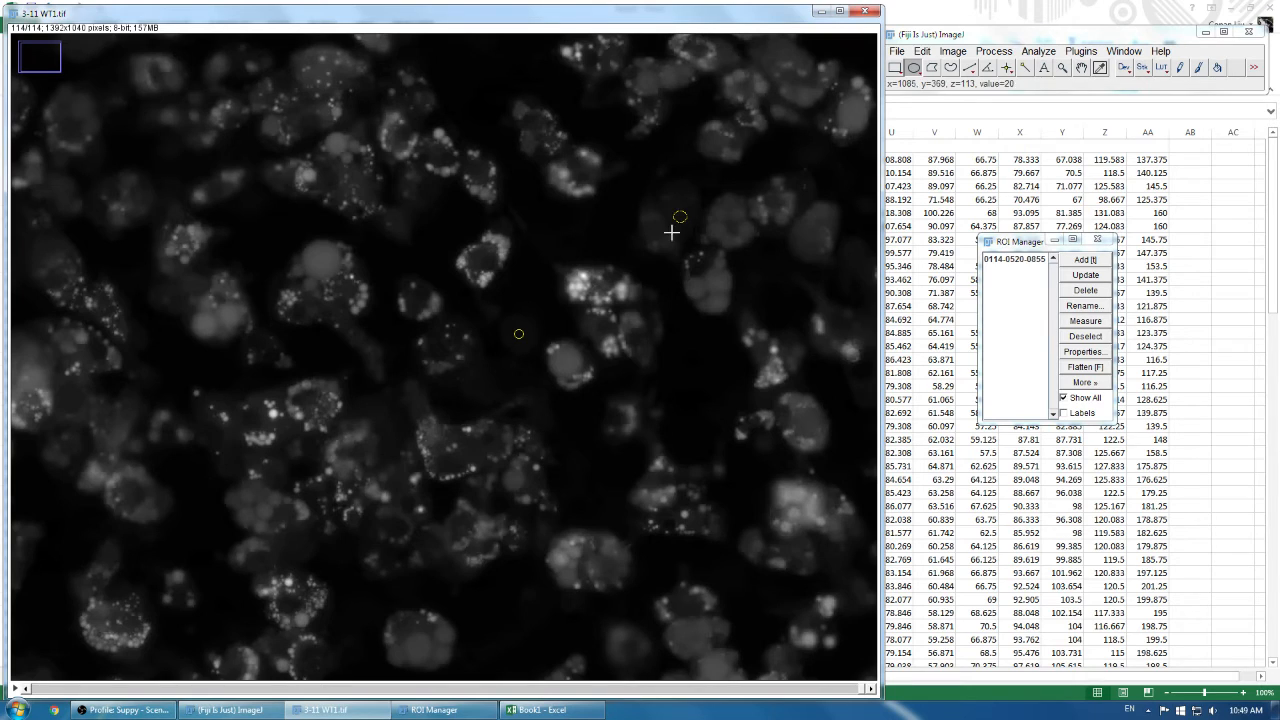
{"action": "key", "text": "t"}
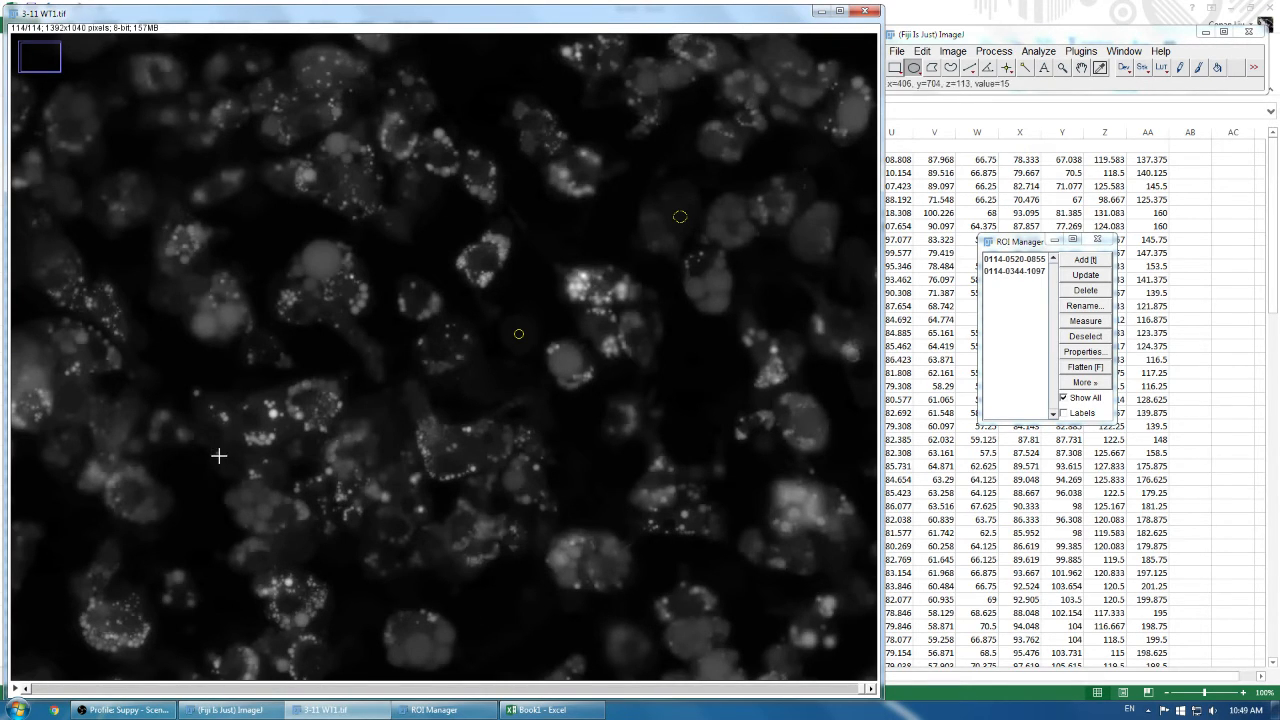
{"action": "key", "text": "t"}
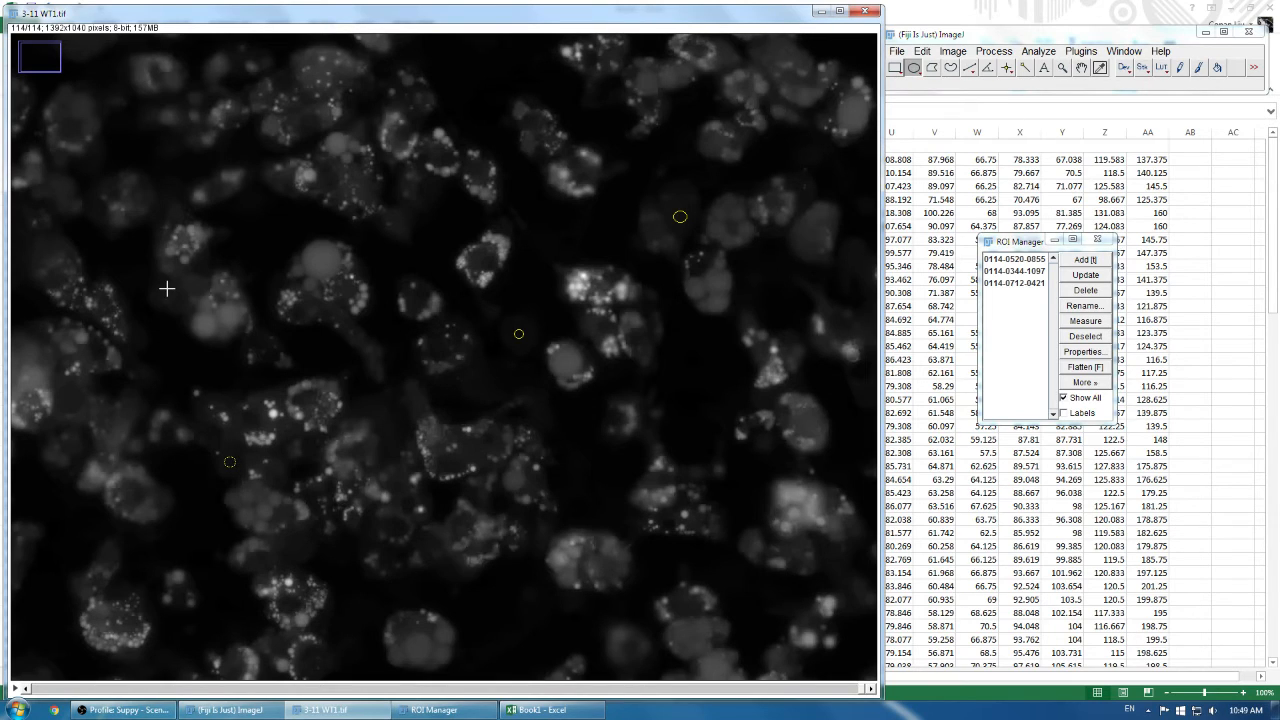
Step: Add three more small background ROIs in dim areas of the last slice to the ROI Manager and turn on ROI labels
{"action": "left_click_drag", "start_coordinate": [156, 289], "coordinate": [164, 293]}
{"action": "key", "text": "t"}
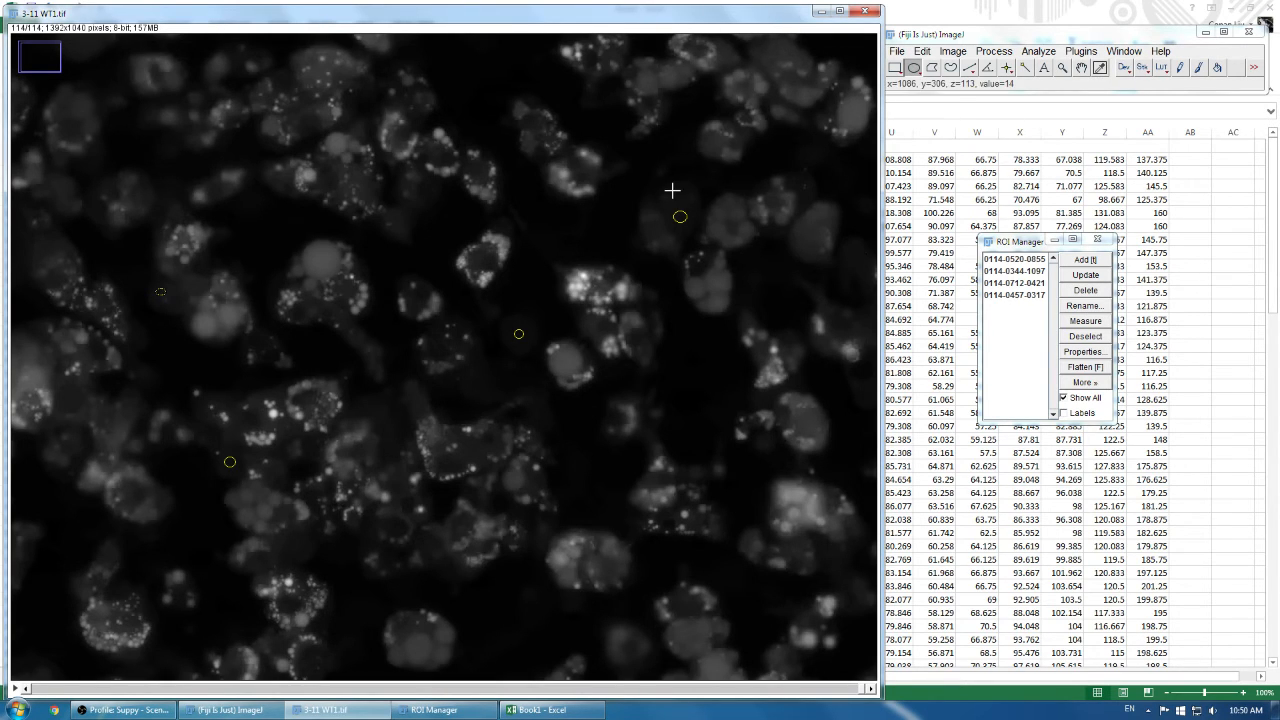
{"action": "left_click_drag", "start_coordinate": [480, 379], "coordinate": [486, 385]}
{"action": "key", "text": "t"}
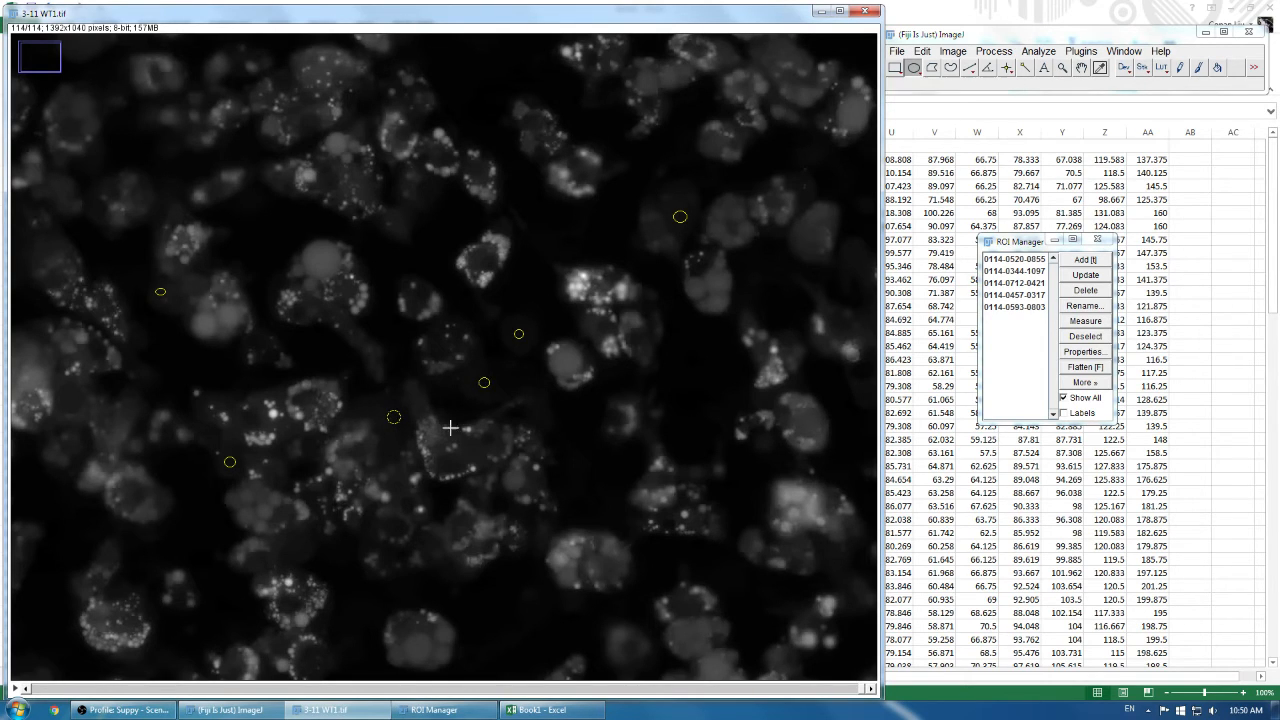
{"action": "key", "text": "t"}
{"action": "left_click", "coordinate": [1083, 414]}
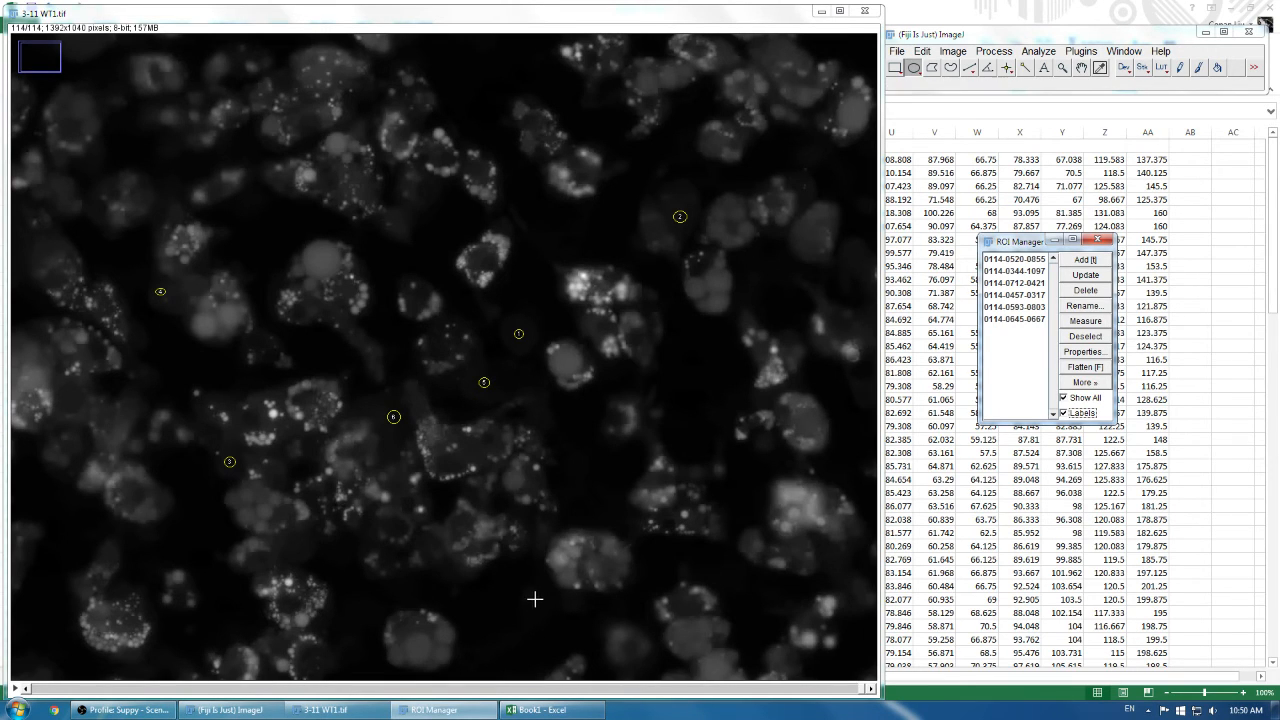
Step: Draw four more small oval ROIs in dim cell areas and add each to the ROI Manager, reaching ten background ROIs
{"action": "left_click_drag", "start_coordinate": [680, 603], "coordinate": [688, 610]}
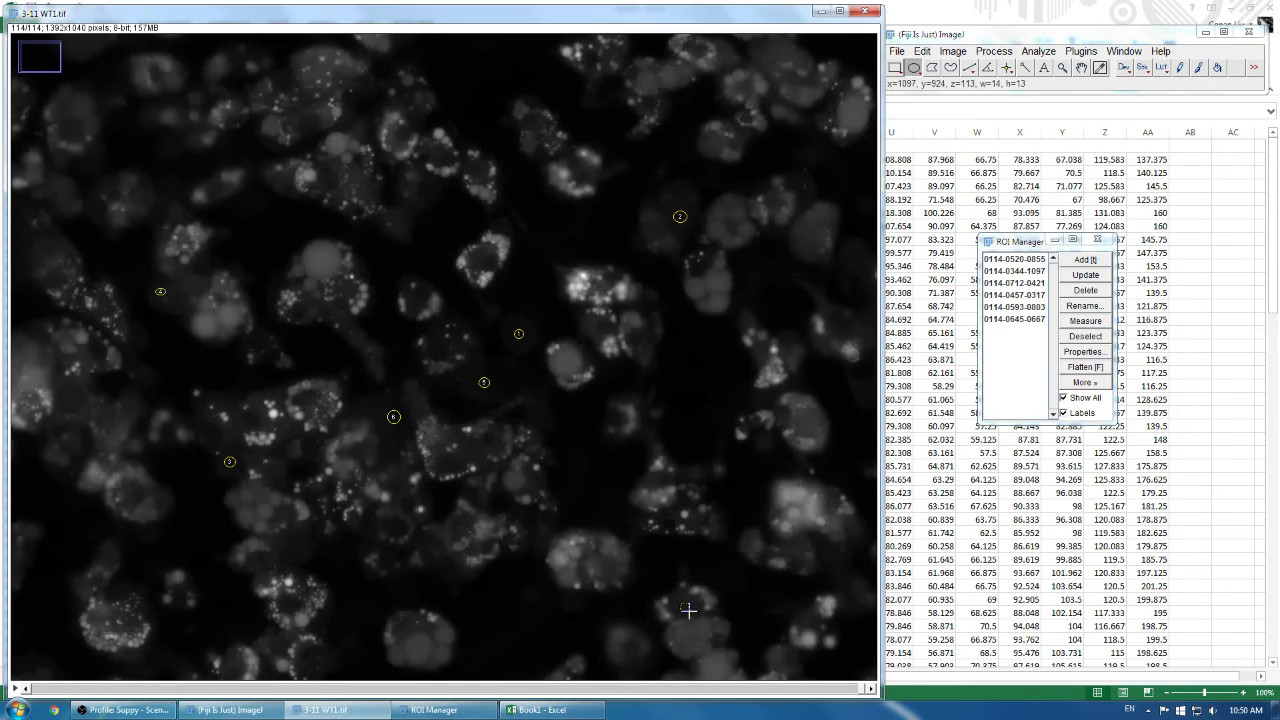
{"action": "key", "text": "t"}
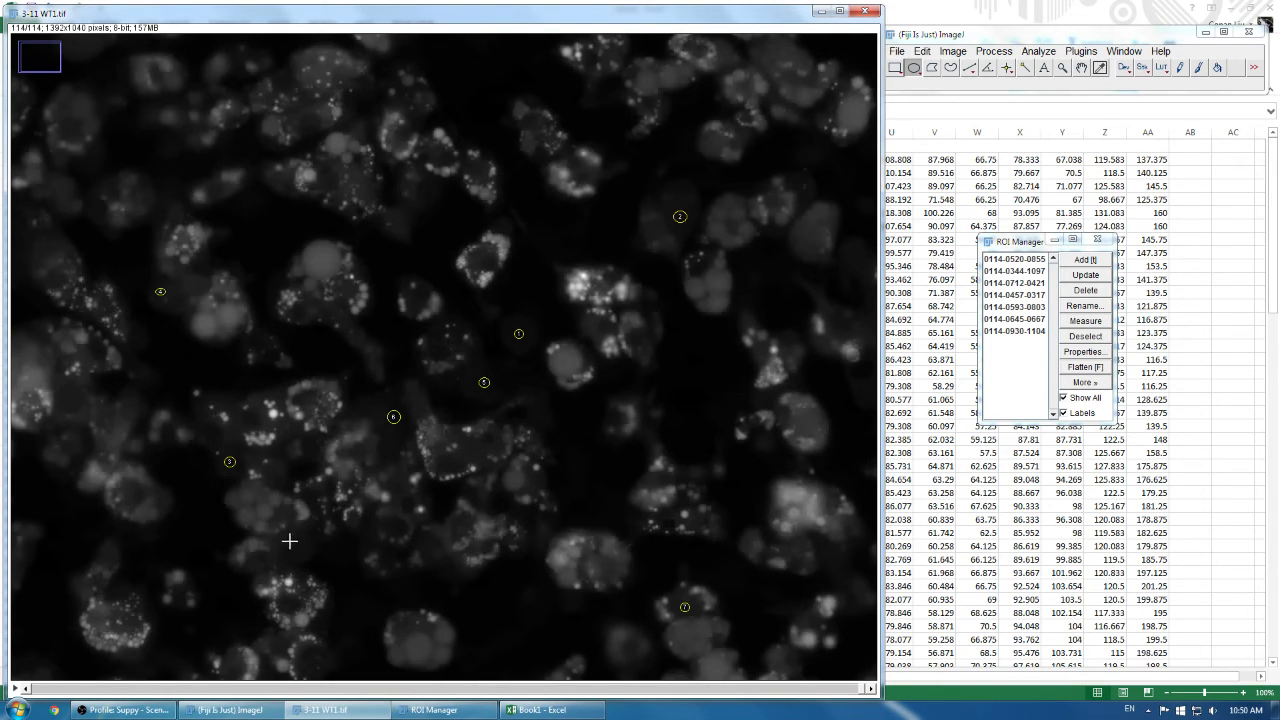
{"action": "left_click_drag", "start_coordinate": [290, 542], "coordinate": [301, 549]}
{"action": "key", "text": "t"}
{"action": "left_click_drag", "start_coordinate": [410, 298], "coordinate": [416, 307]}
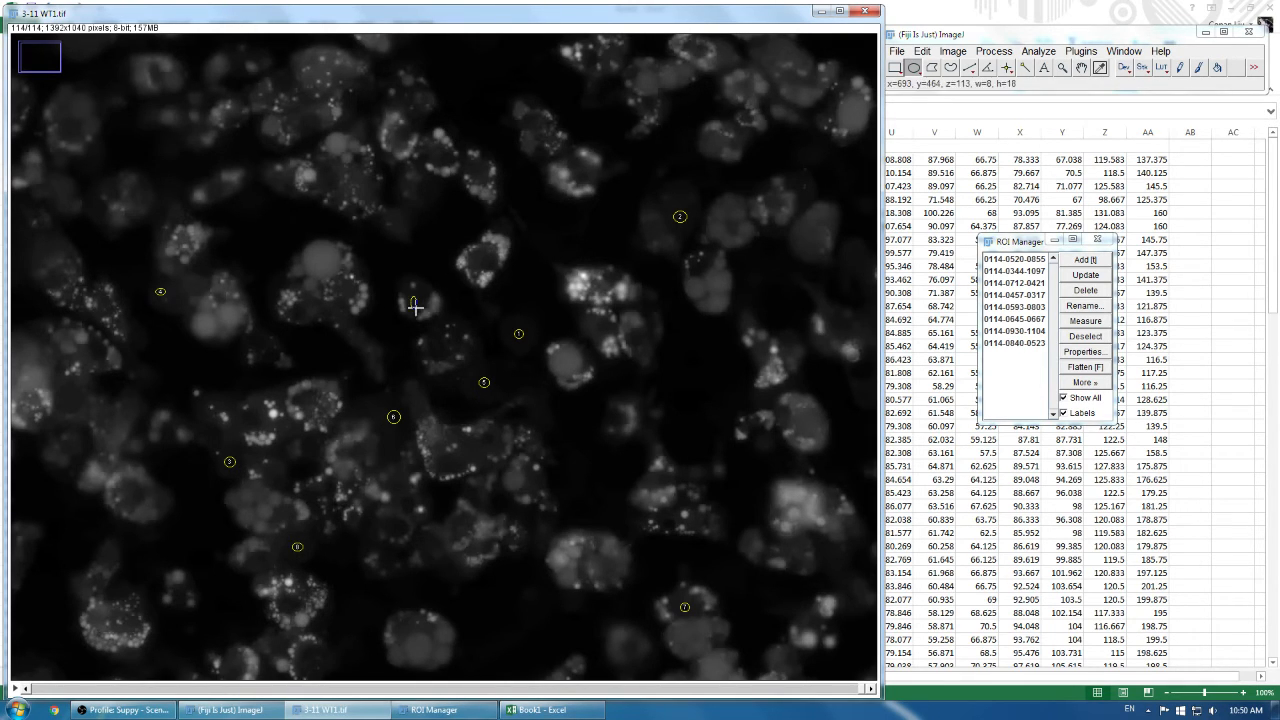
{"action": "key", "text": "t"}
{"action": "left_click_drag", "start_coordinate": [397, 211], "coordinate": [403, 224]}
{"action": "key", "text": "t"}
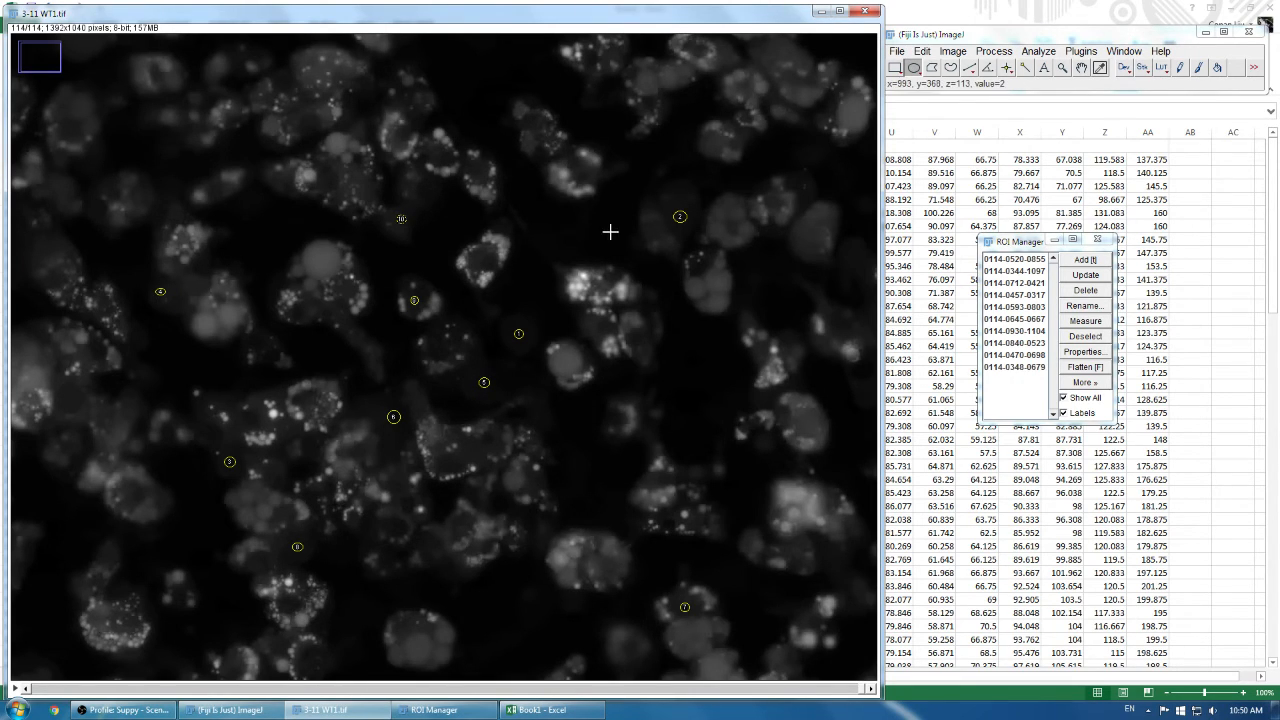
Step: Turn off the ROI labels and capture the 3-11 WT1 image area with its ROI outlines using the Snipping Tool
{"action": "left_click", "coordinate": [1075, 415]}
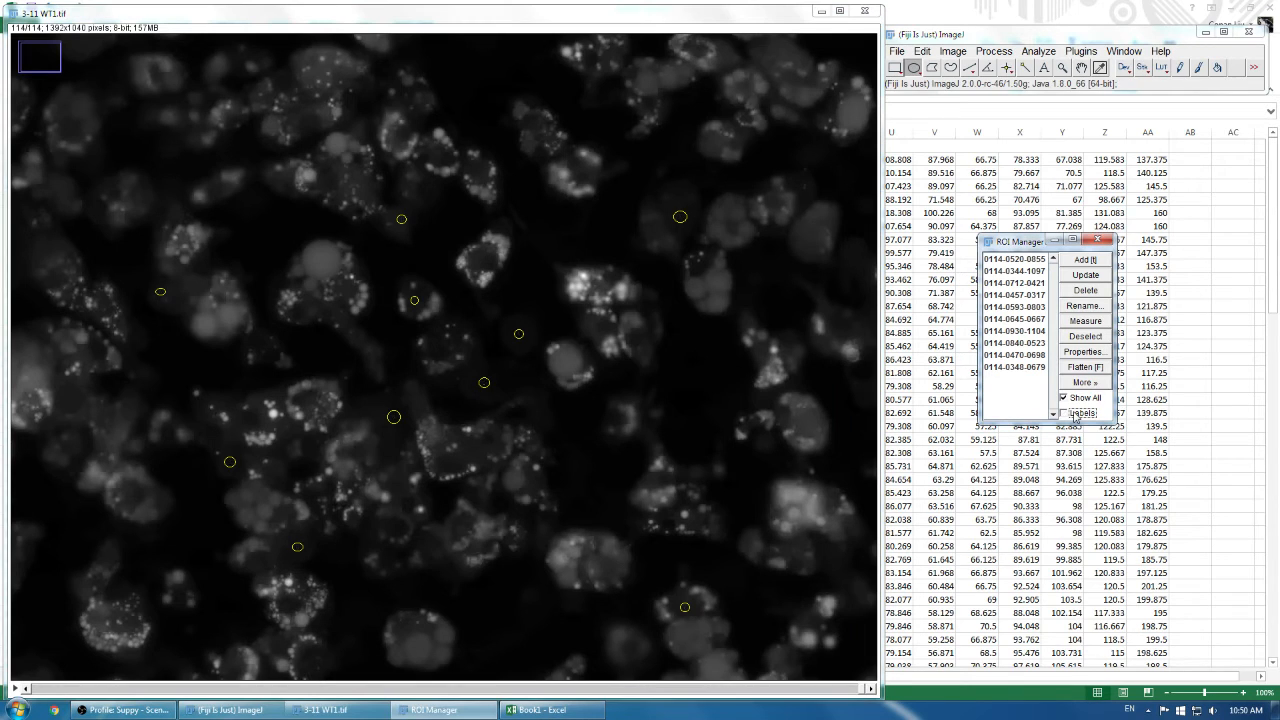
{"action": "left_click", "coordinate": [1085, 384]}
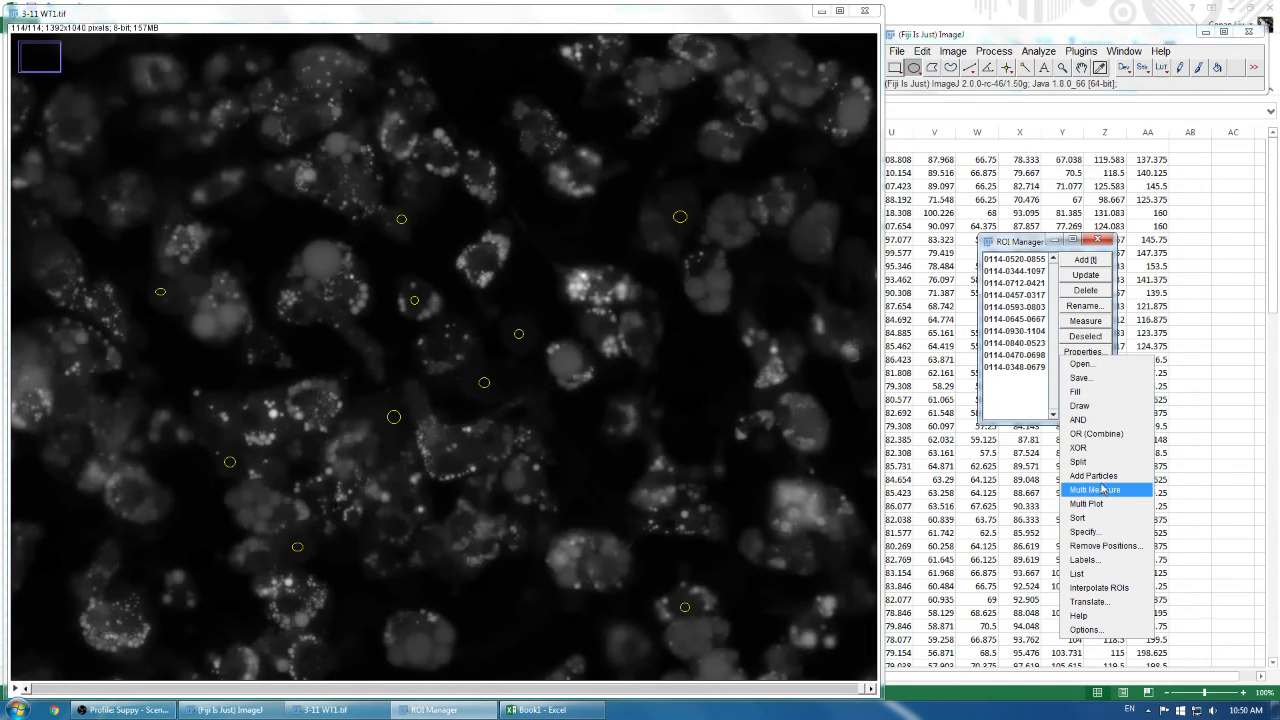
{"action": "left_click", "coordinate": [8, 712]}
{"action": "type", "text": "snipp"}
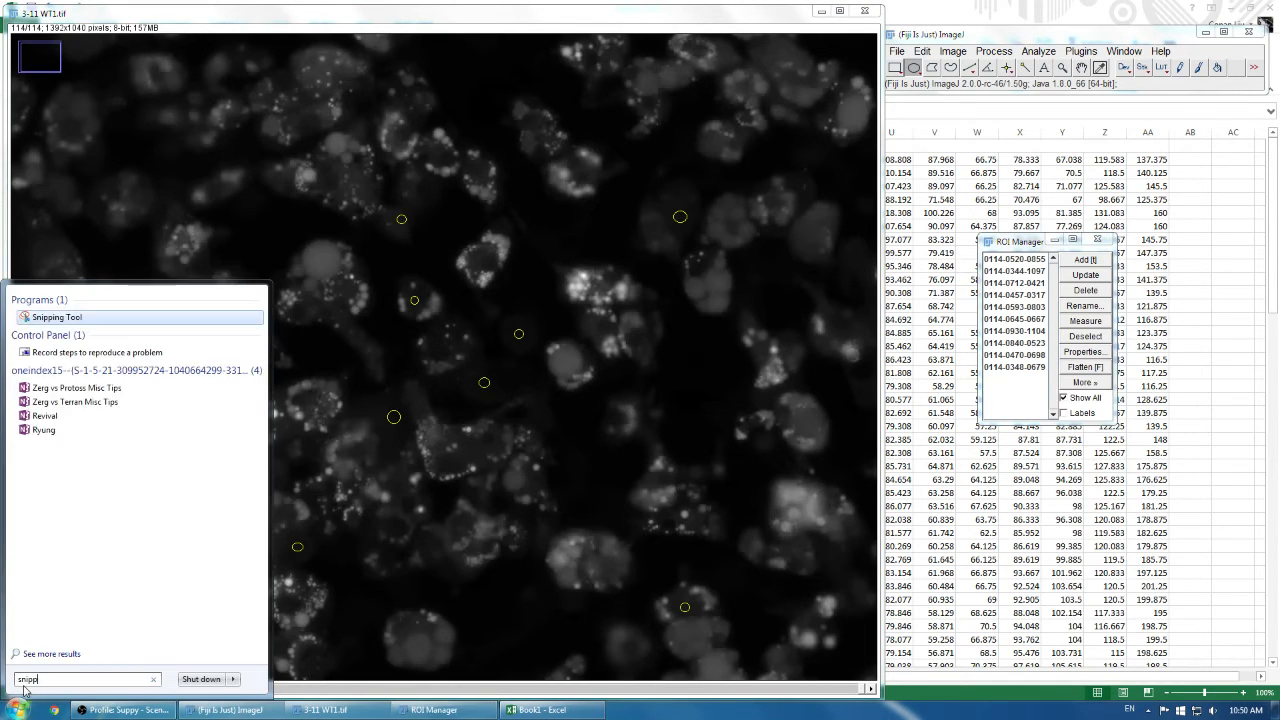
{"action": "key", "text": "Return"}
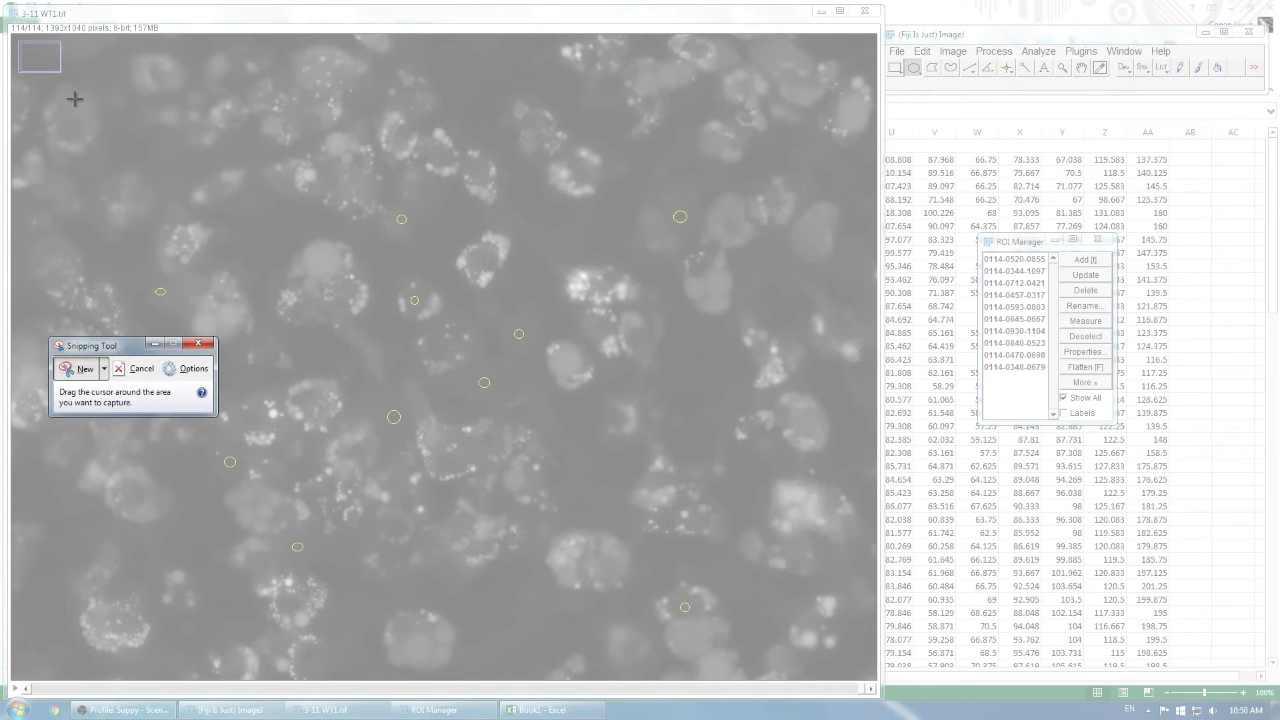
{"action": "left_click_drag", "start_coordinate": [10, 34], "coordinate": [881, 684]}
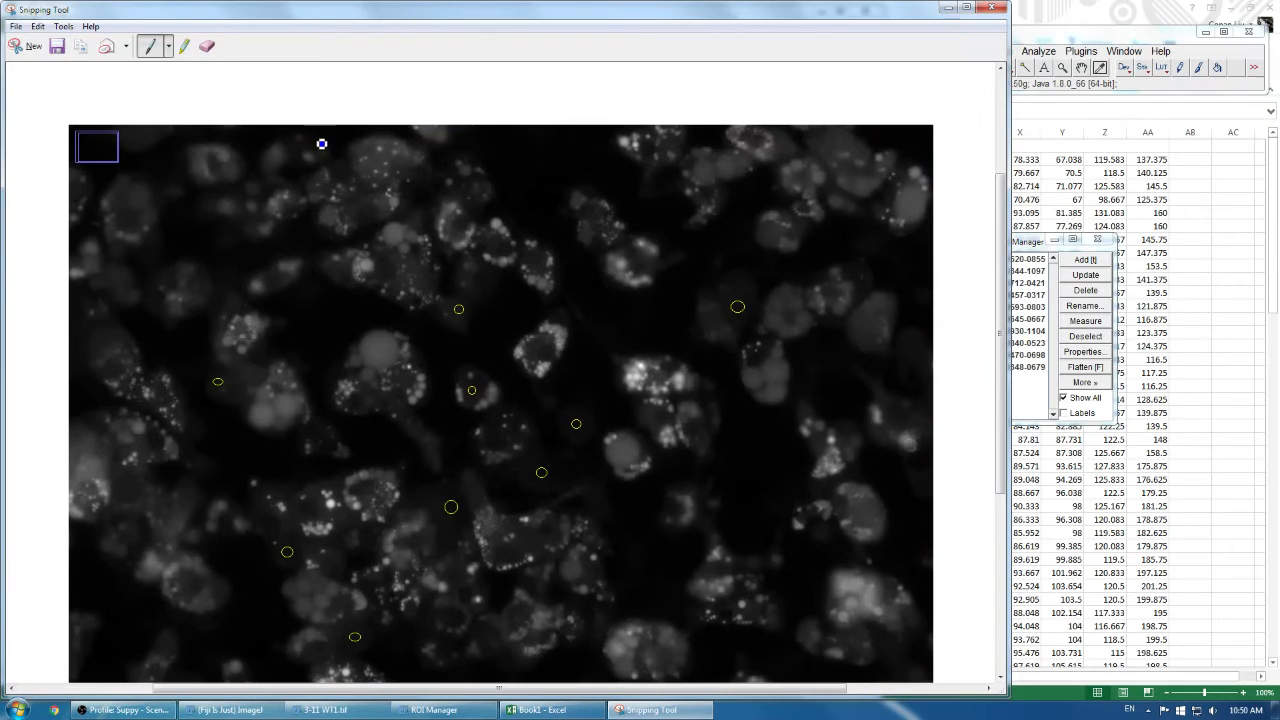
Step: Save the capture to the Desktop as a PNG named "3-11 WT Medium Rlank" and close the Snipping Tool
{"action": "left_click", "coordinate": [58, 46]}
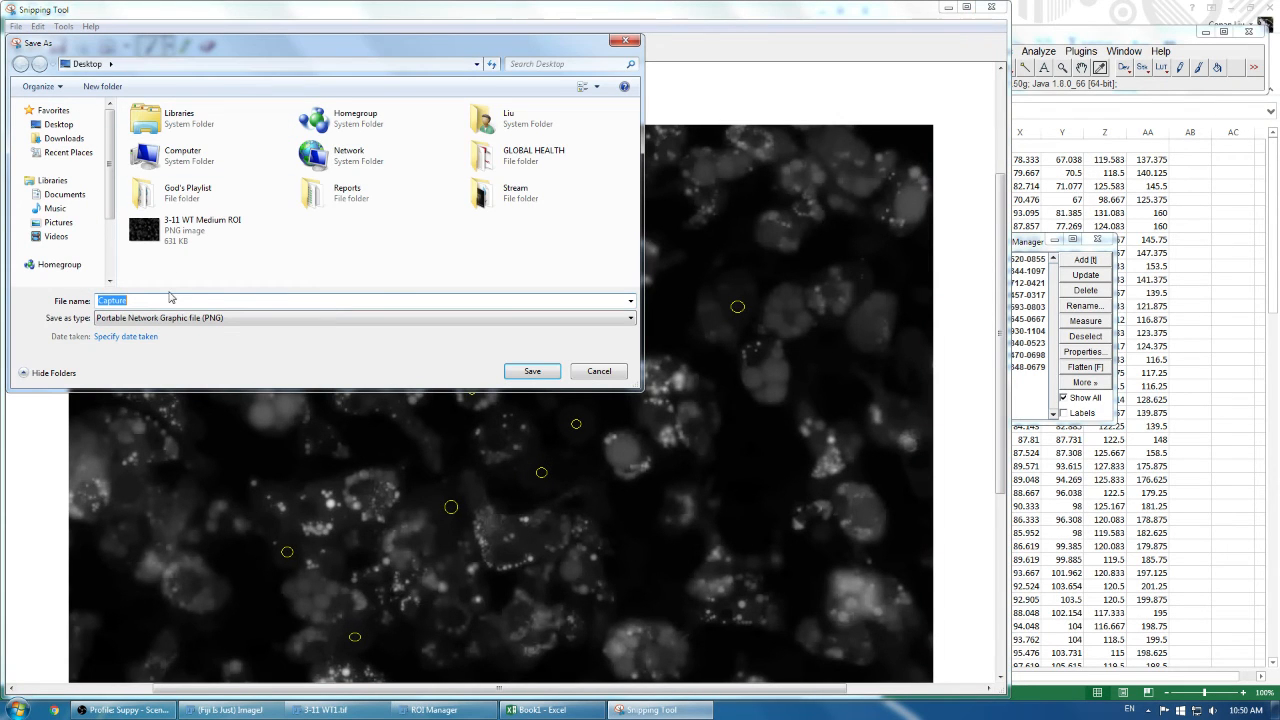
{"action": "type", "text": "3-11 WT"}
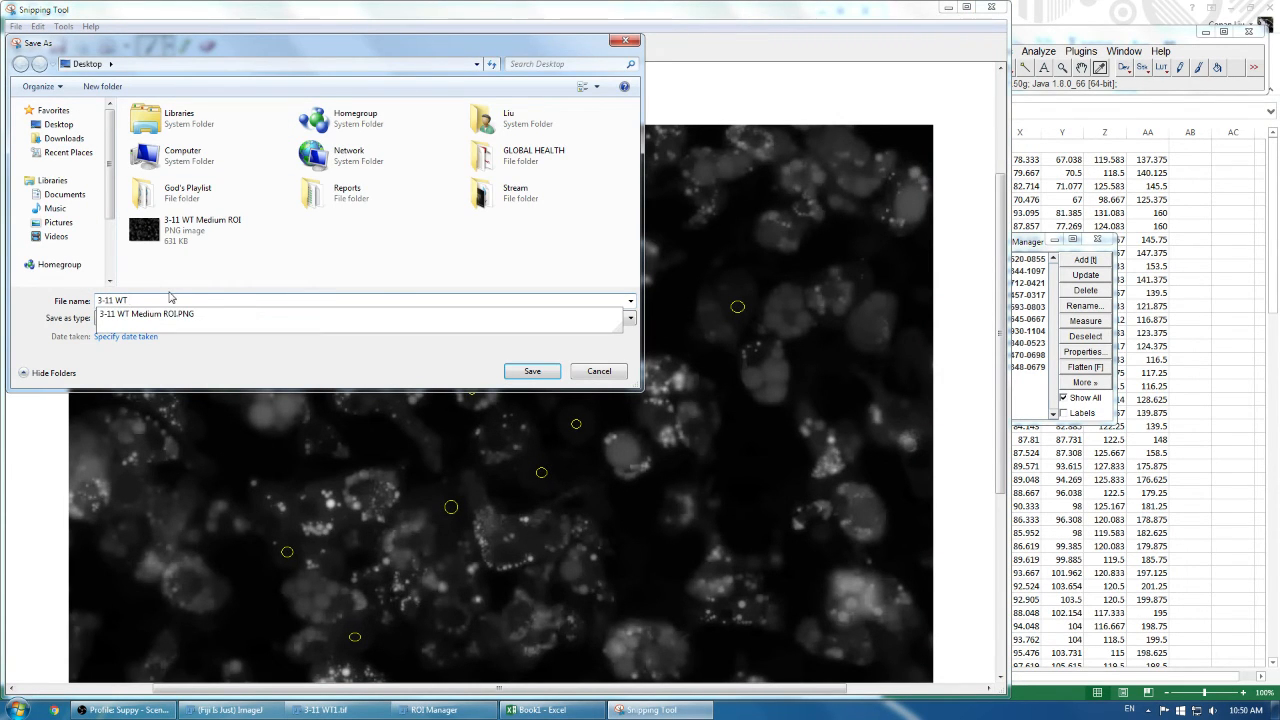
{"action": "type", "text": " Medium Rlank"}
{"action": "key", "text": "Return"}
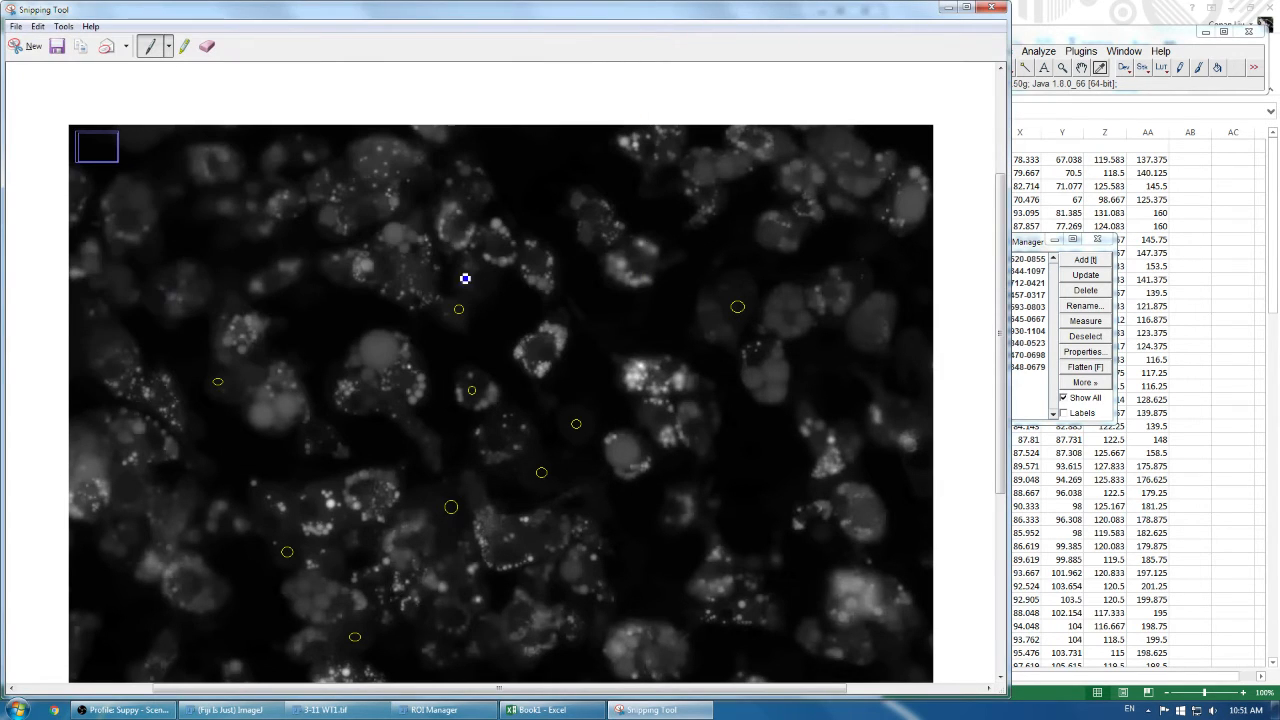
{"action": "key", "text": "alt+F4"}
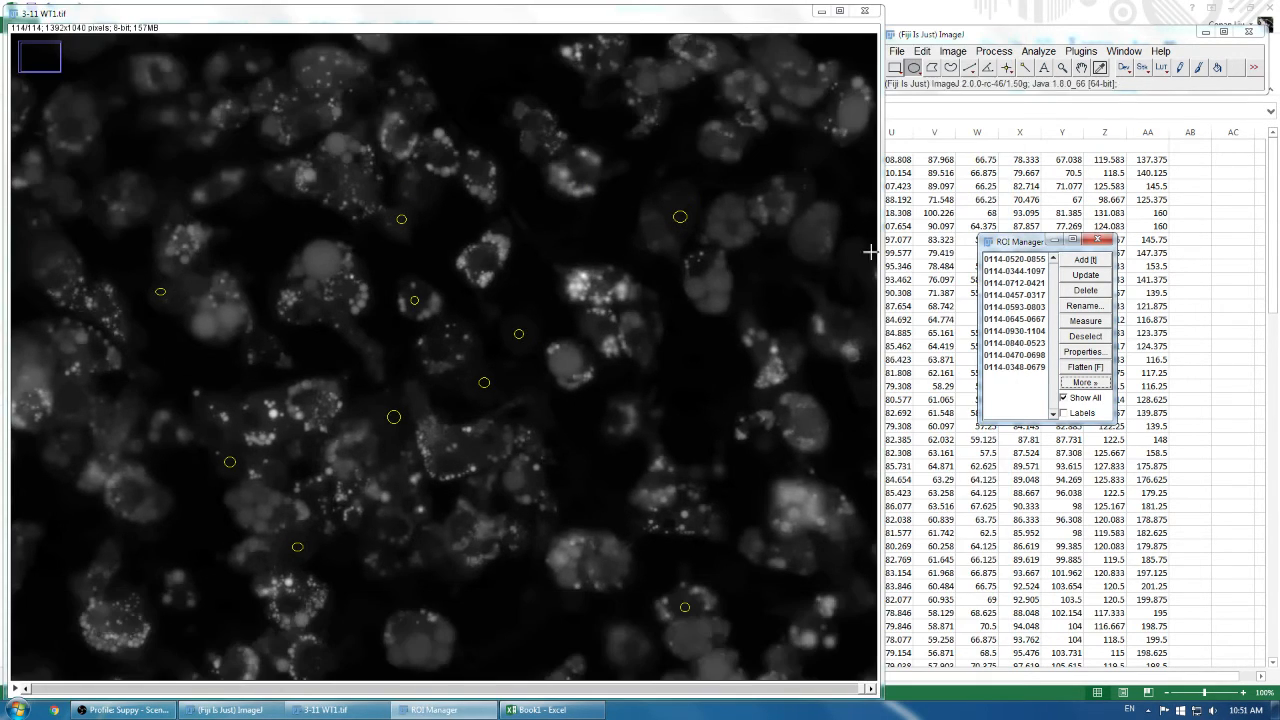
Step: Run Multi Measure on the ten background ROIs and copy all rows of the results table
{"action": "left_click", "coordinate": [1075, 384]}
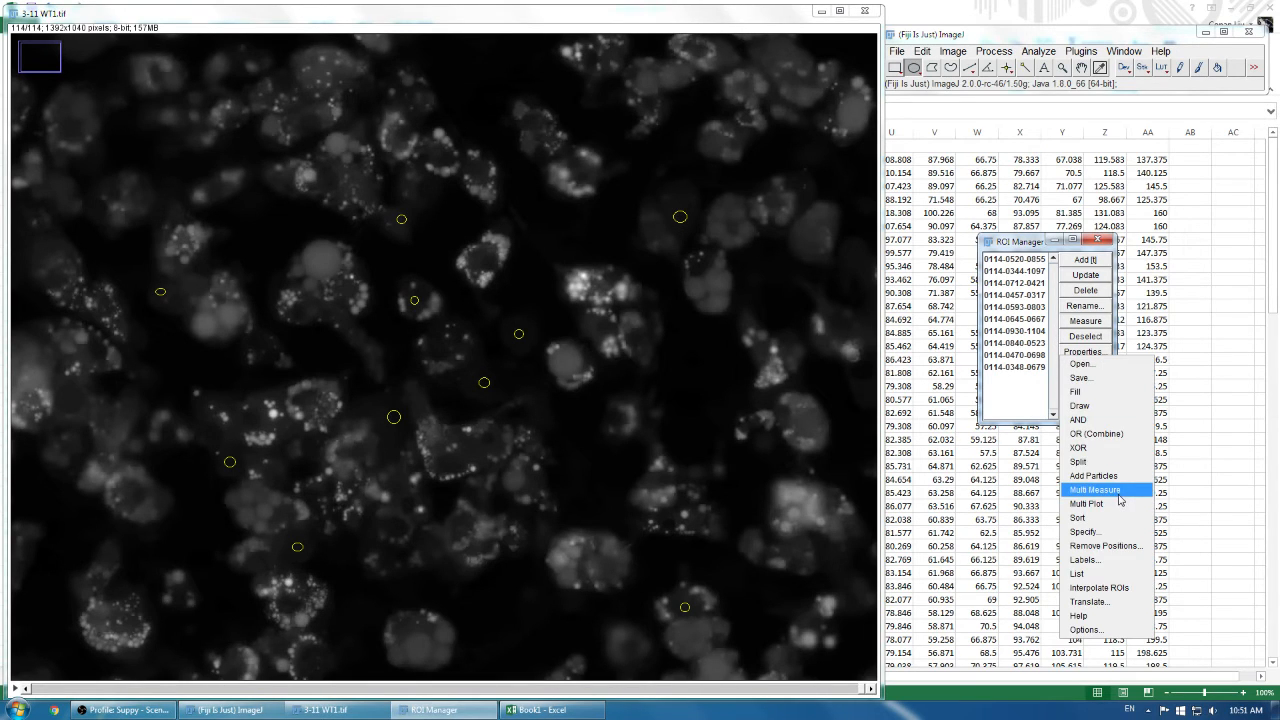
{"action": "left_click", "coordinate": [1095, 489]}
{"action": "left_click", "coordinate": [655, 274]}
{"action": "left_click", "coordinate": [637, 321]}
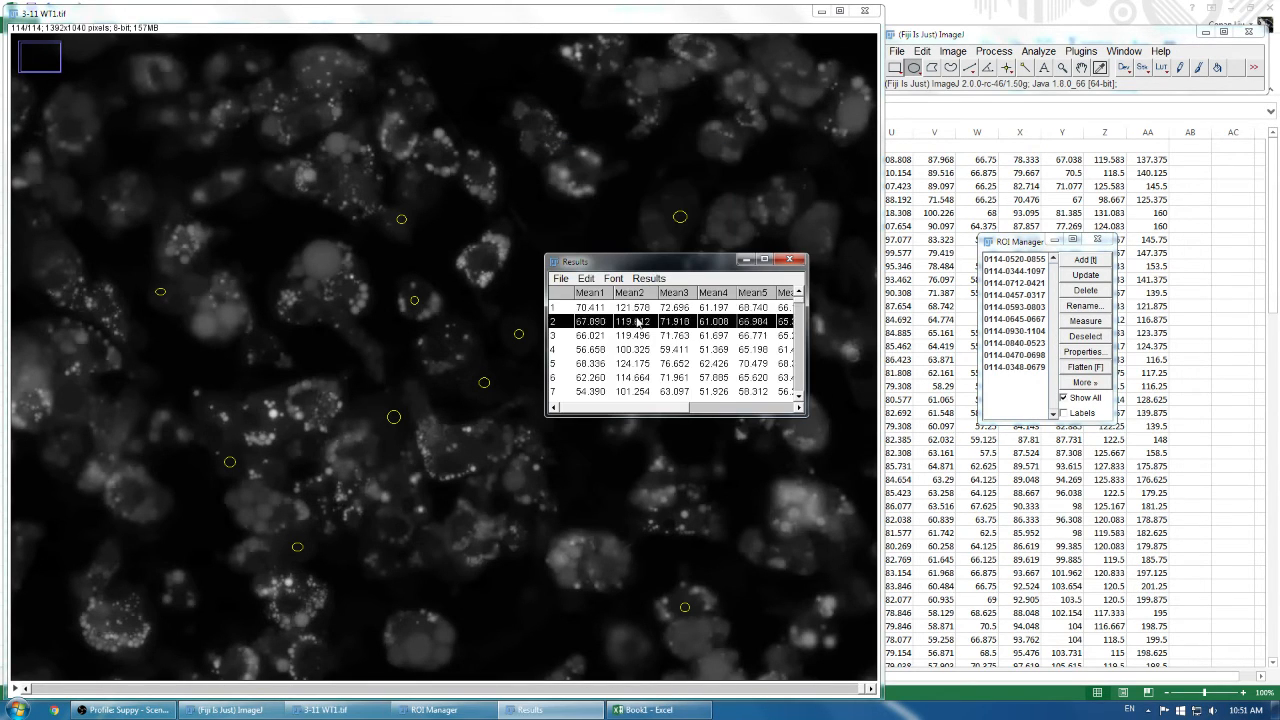
{"action": "key", "text": "ctrl+a"}
{"action": "key", "text": "ctrl+c"}
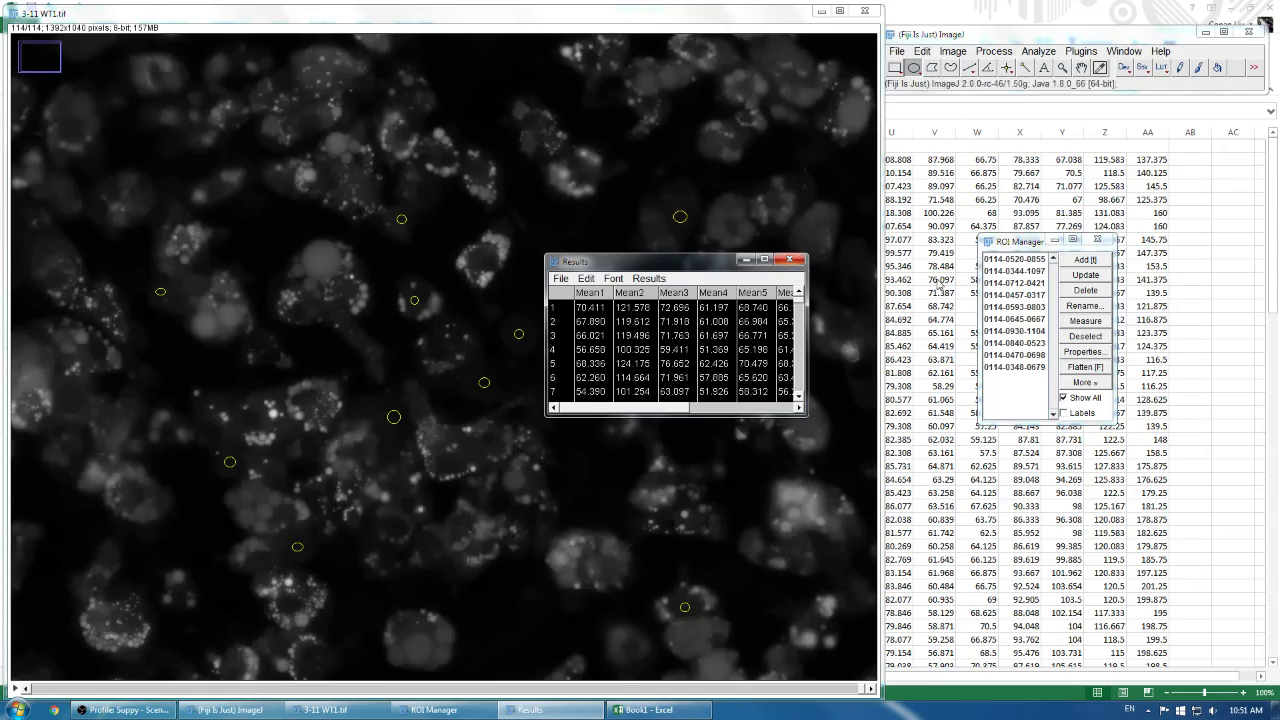
Step: Switch to the Book1 workbook in Excel and paste the copied background measurements starting at cell AB2
{"action": "left_click", "coordinate": [929, 264]}
{"action": "left_click_drag", "start_coordinate": [800, 677], "coordinate": [890, 677]}
{"action": "left_click", "coordinate": [1144, 155]}
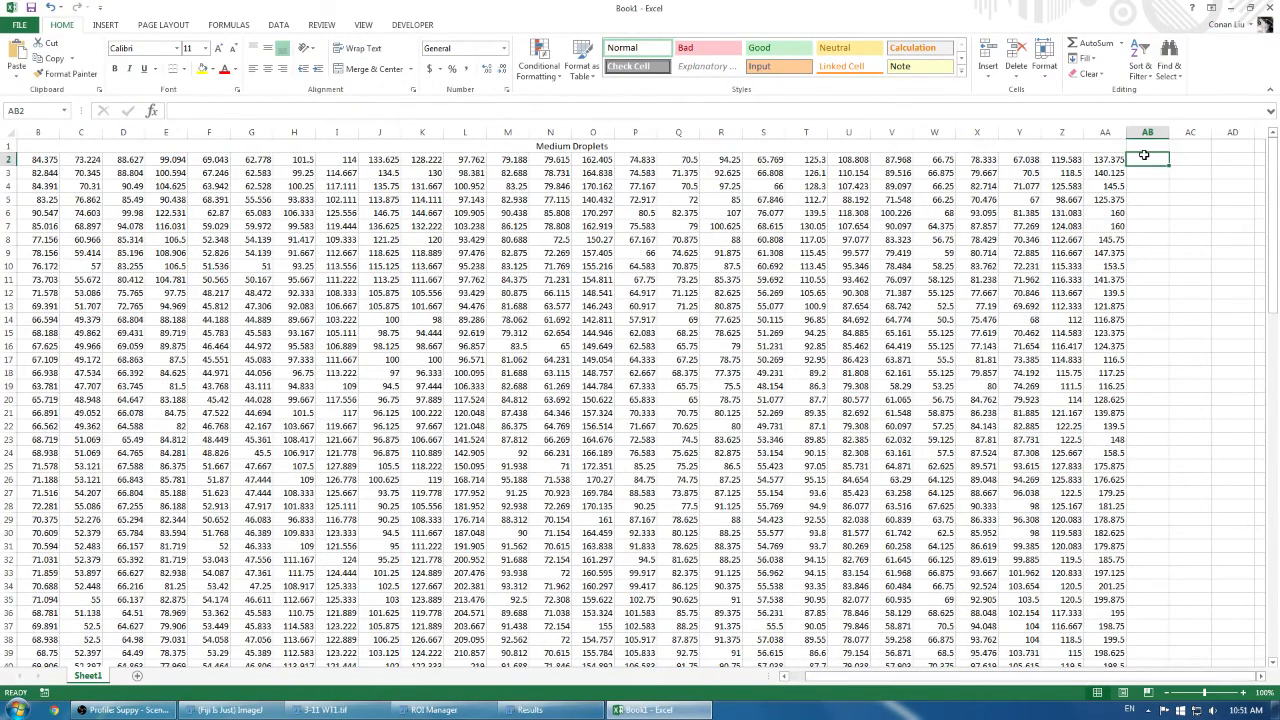
{"action": "key", "text": "ctrl+v"}
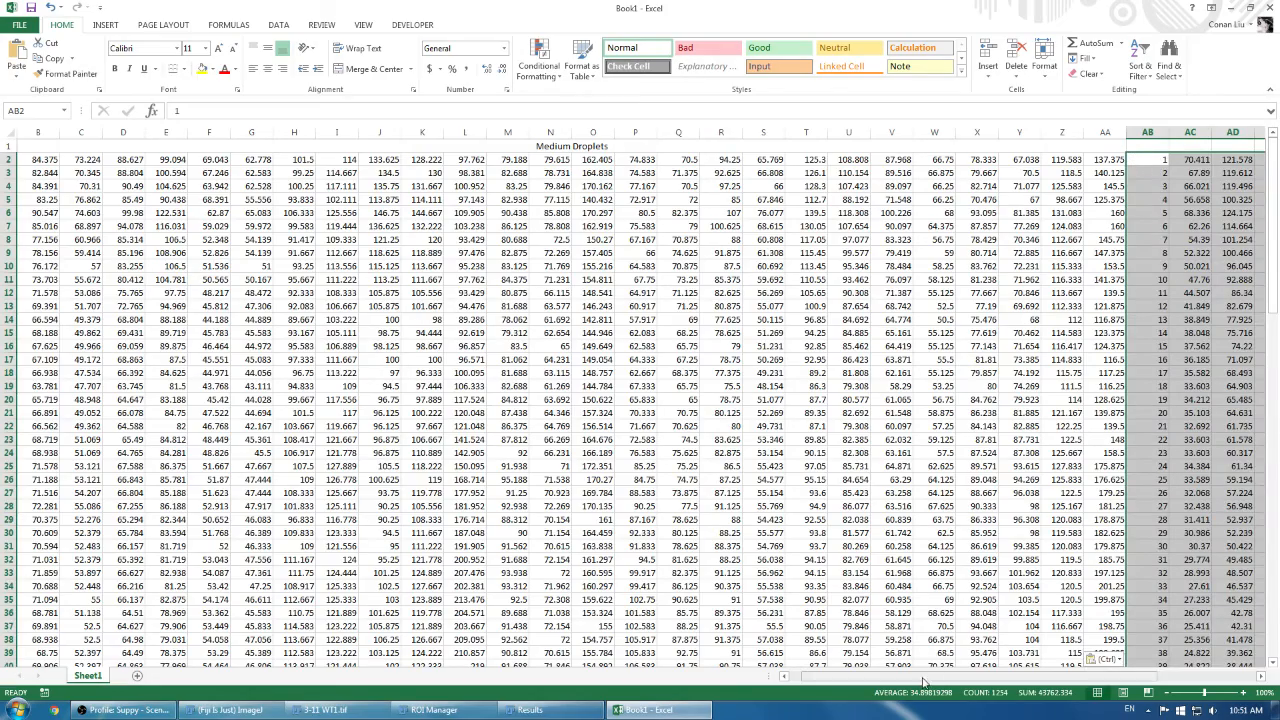
Step: Merge and center cells AC1:AL1 above the pasted means and enter the heading "Cell Blank"
{"action": "left_click_drag", "start_coordinate": [924, 677], "coordinate": [928, 677]}
{"action": "left_click_drag", "start_coordinate": [848, 146], "coordinate": [1232, 147]}
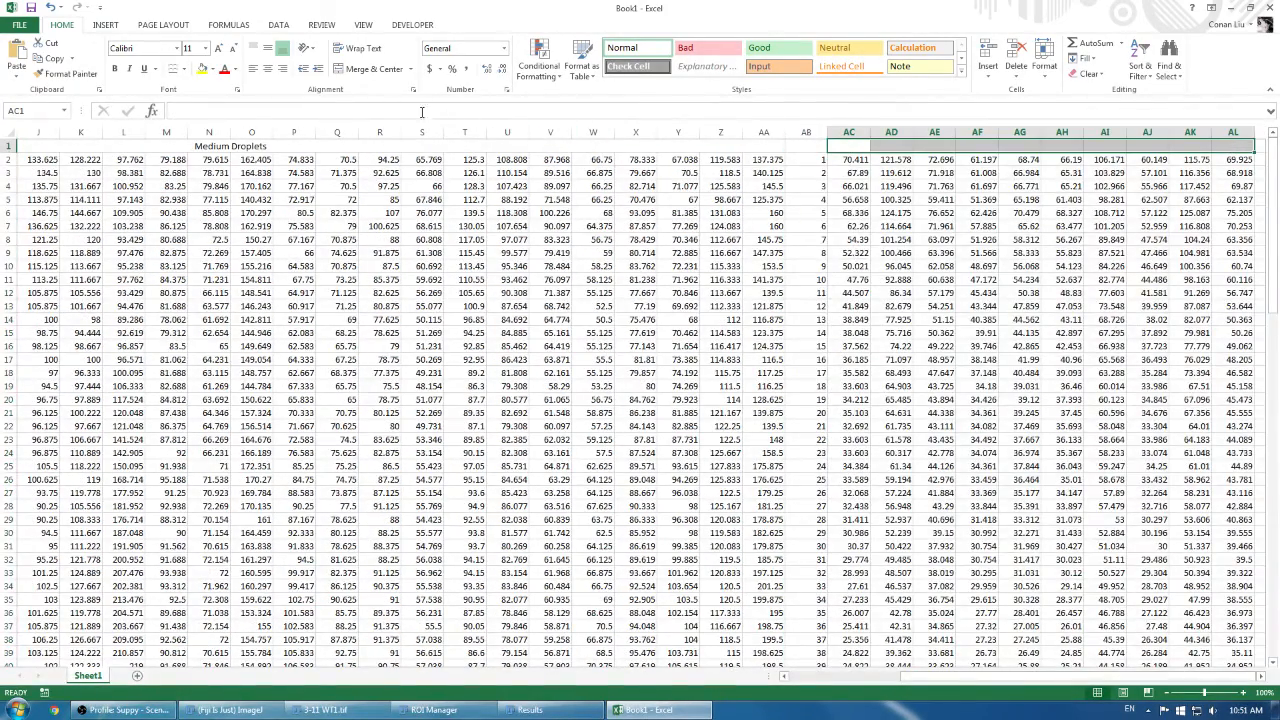
{"action": "left_click", "coordinate": [360, 68]}
{"action": "type", "text": "Cell Blank"}
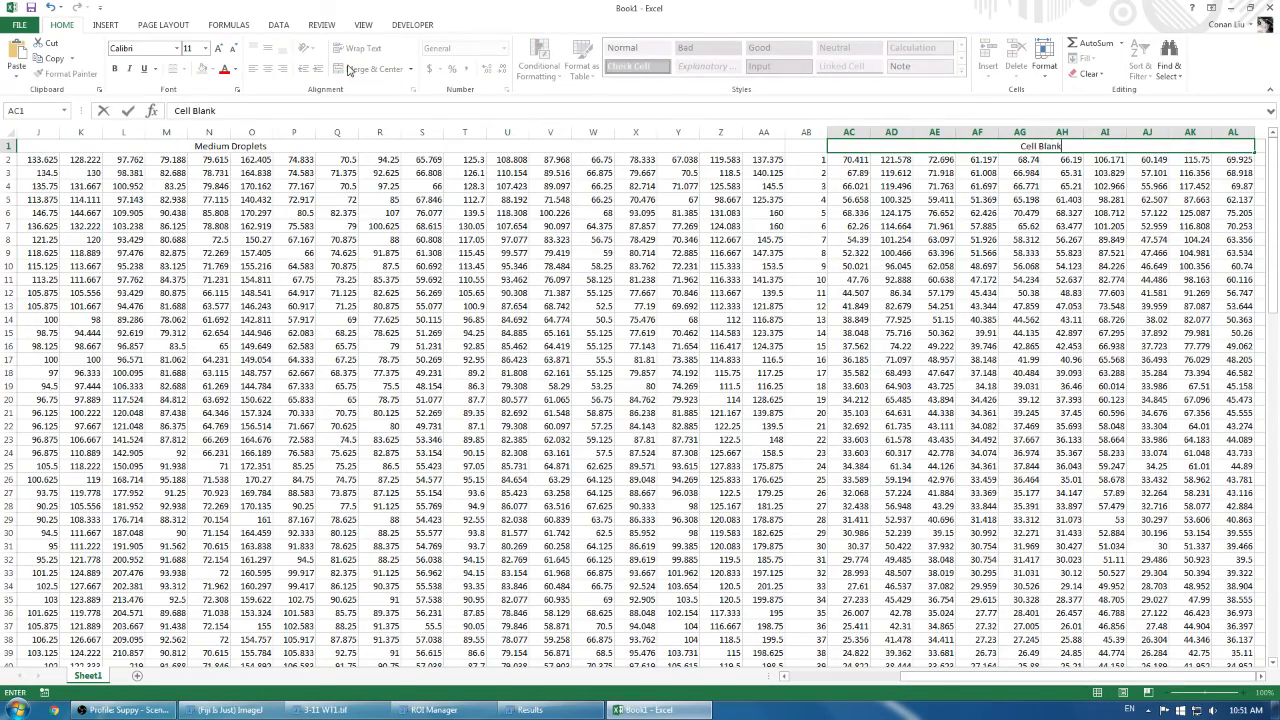
{"action": "key", "text": "Return"}
Step: Enter the heading "Average" in AM1 and the formula =AVERAGE(AC2:AL2) in AM2
{"action": "key", "text": "Right"}
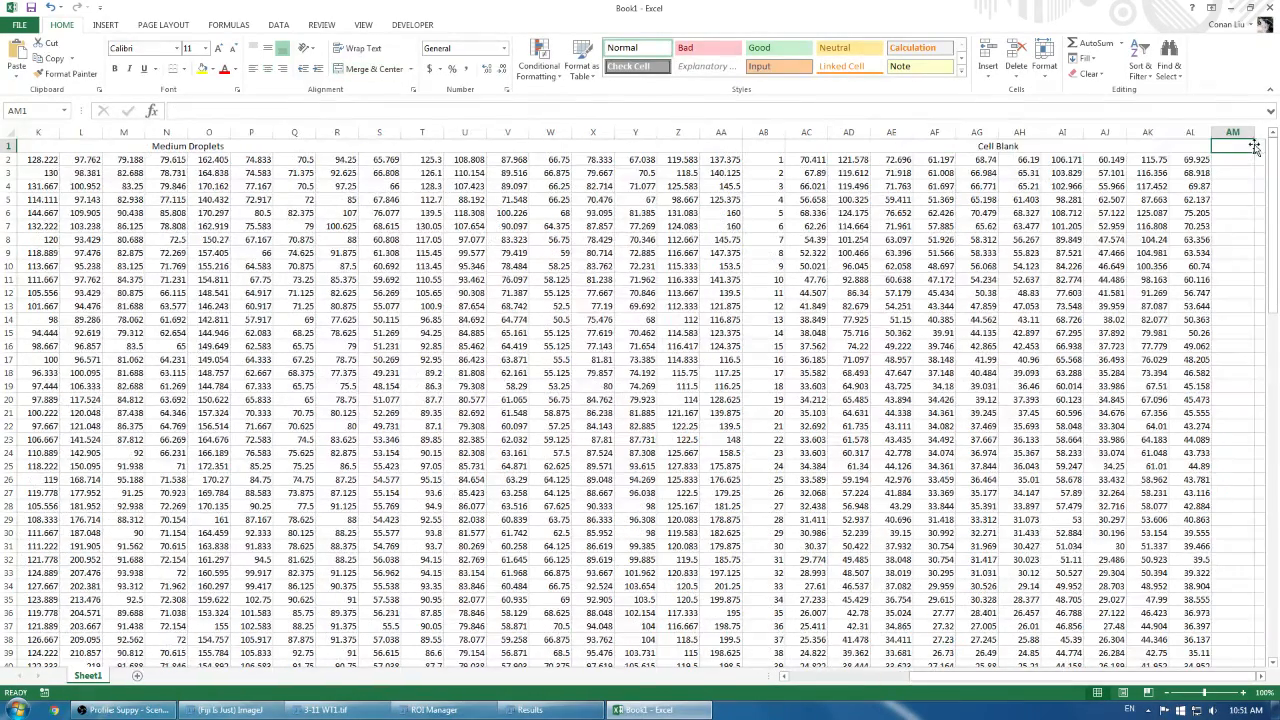
{"action": "type", "text": "Average"}
{"action": "key", "text": "Return"}
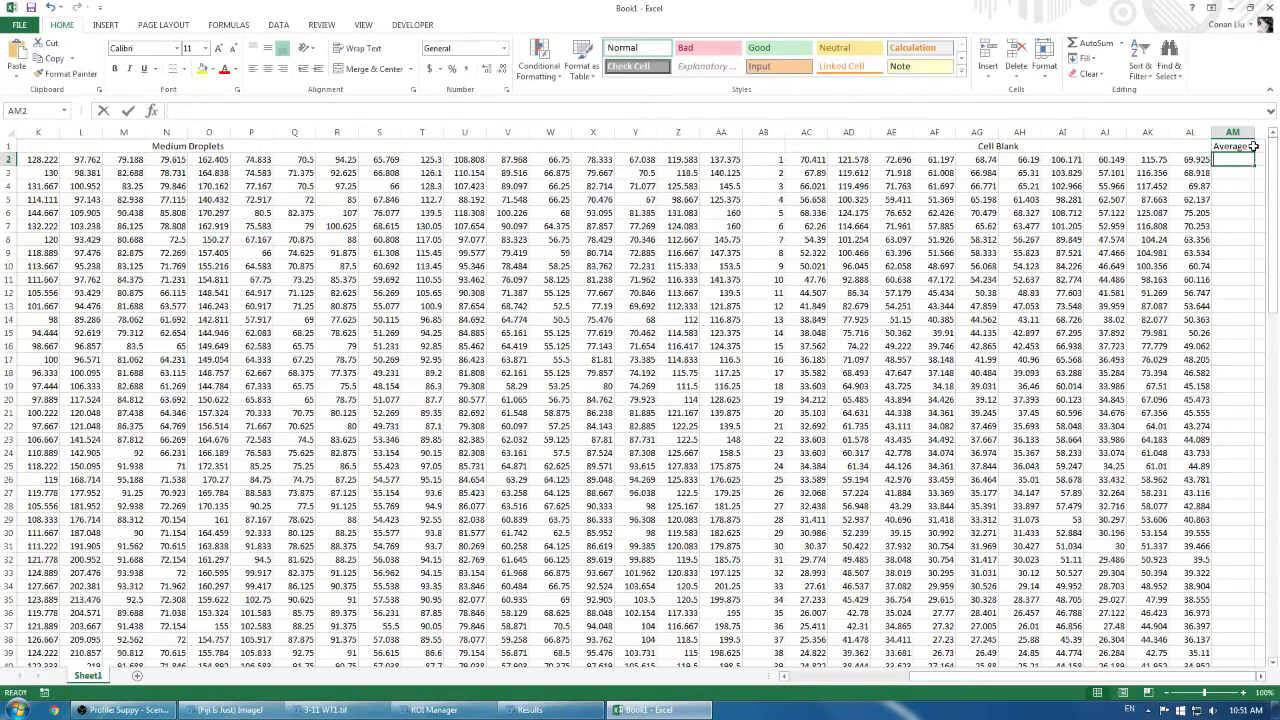
{"action": "type", "text": "=average("}
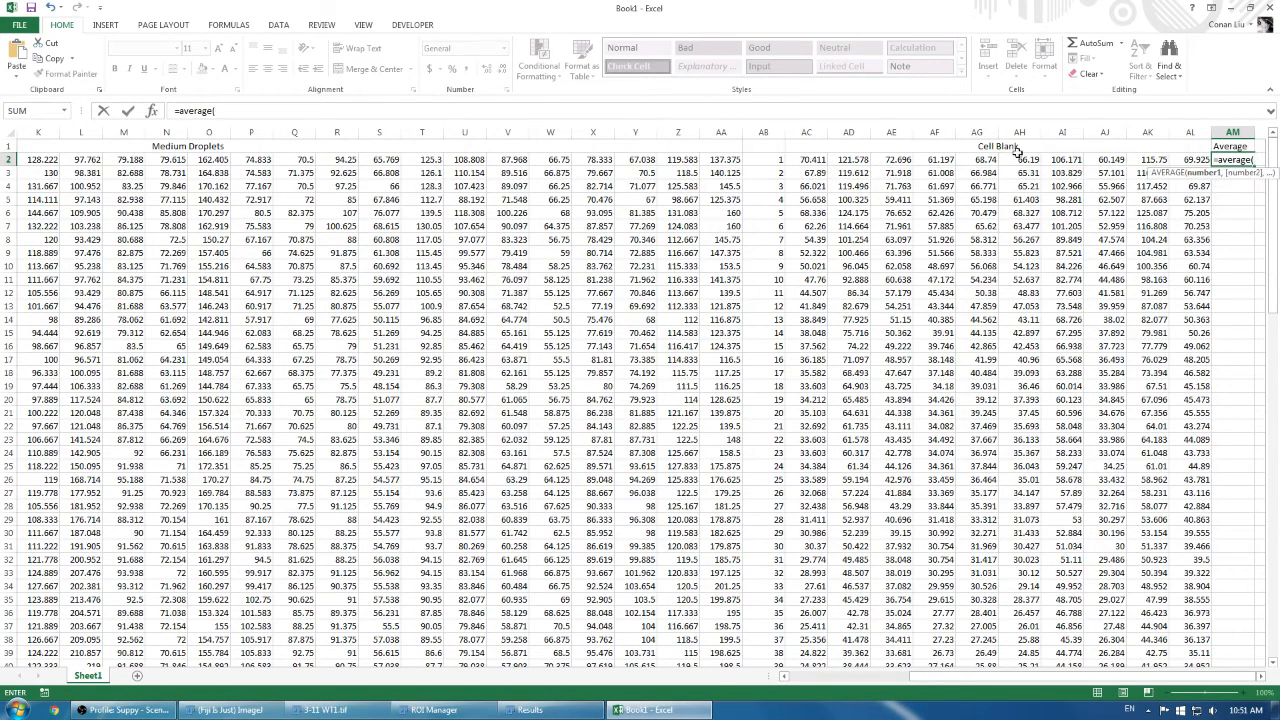
{"action": "left_click_drag", "start_coordinate": [813, 160], "coordinate": [1173, 160]}
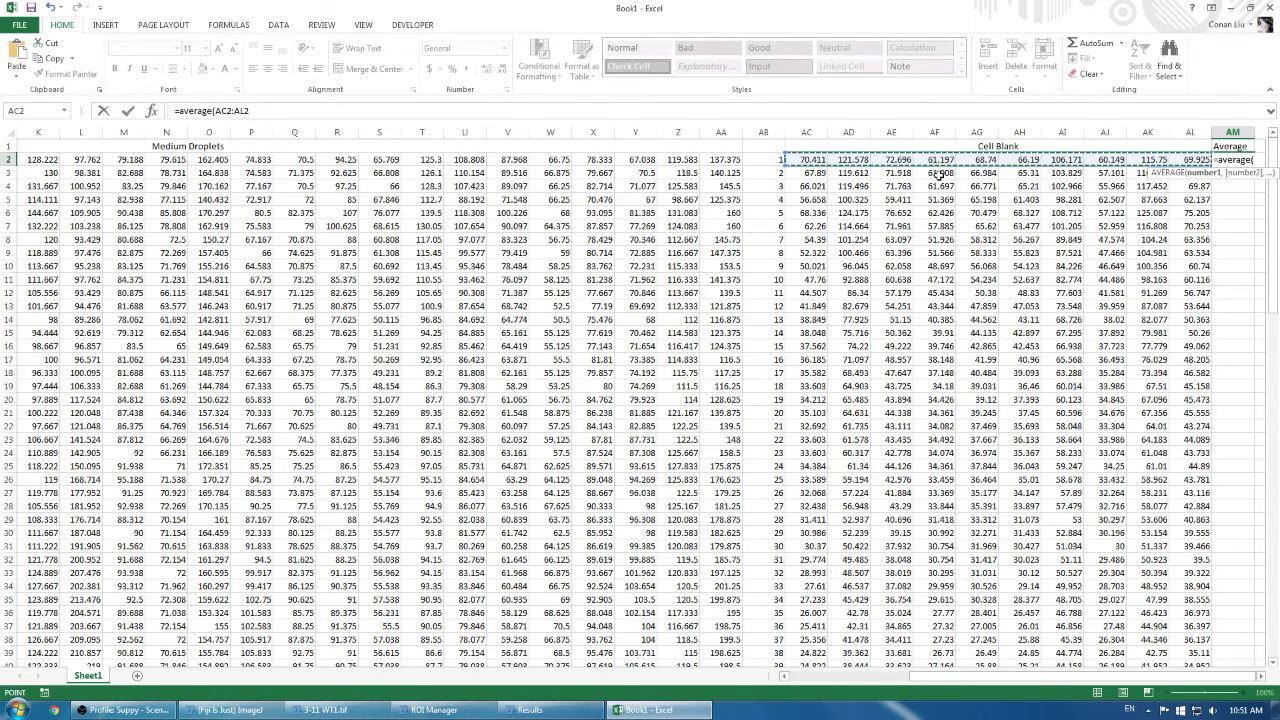
{"action": "key", "text": "Return"}
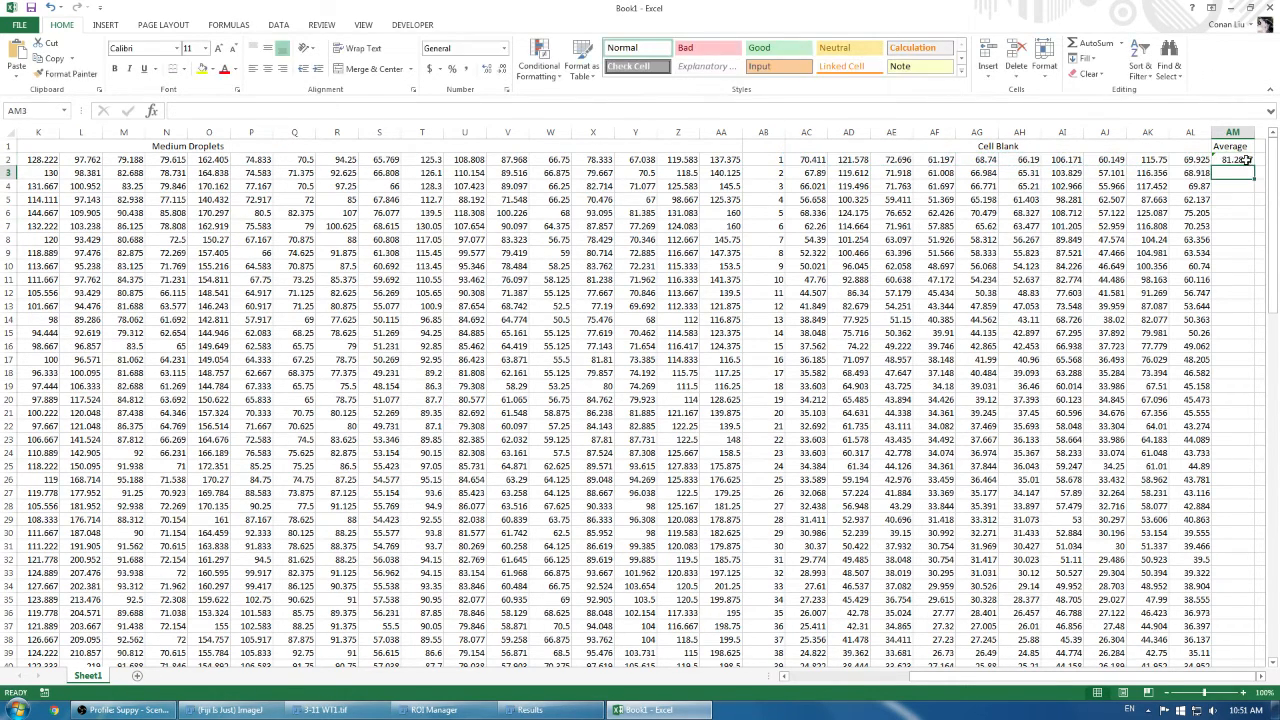
Step: Fill the average formula from AM2 down to AM115, the last row of blank measurements
{"action": "left_click", "coordinate": [1247, 160]}
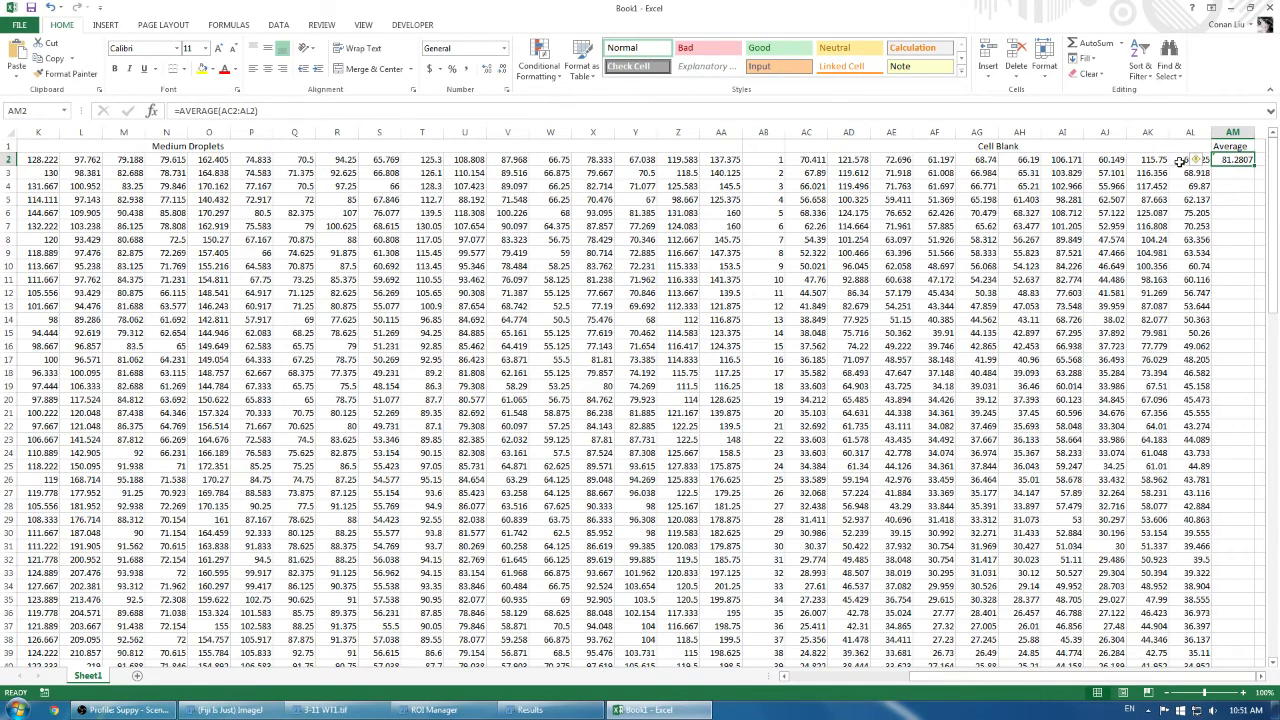
{"action": "left_click_drag", "start_coordinate": [1247, 160], "coordinate": [1180, 712]}
{"action": "left_click_drag", "start_coordinate": [1146, 641], "coordinate": [1146, 641]}
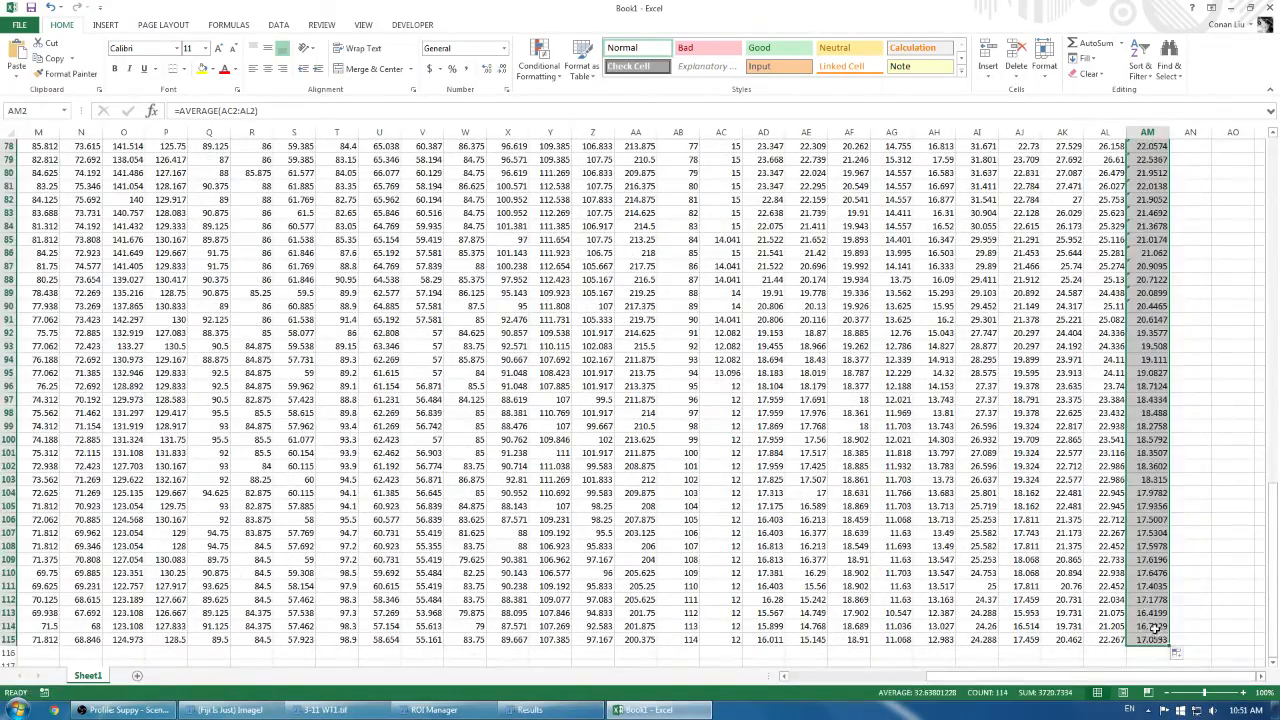
{"action": "scroll", "coordinate": [1190, 537], "scroll_direction": "up", "scroll_amount": 20}
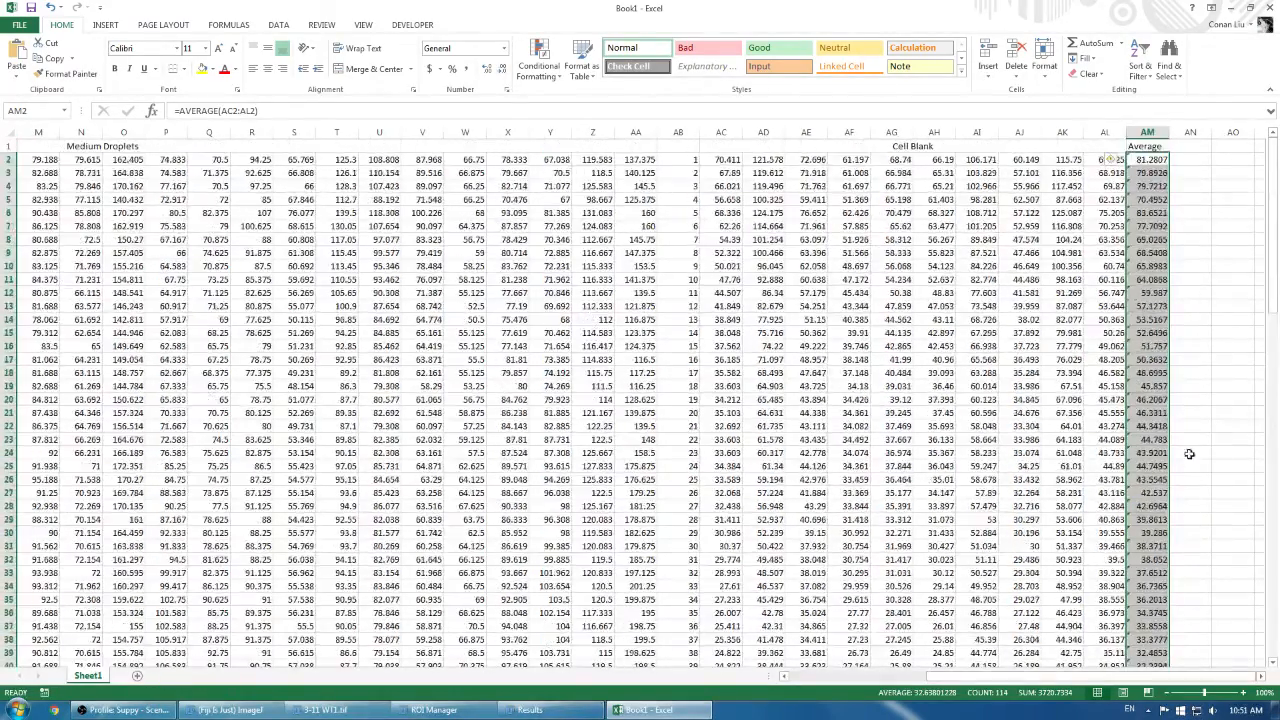
Step: Examine how the cell blank averages in column AM change from the first slice to the last
{"action": "left_click", "coordinate": [1155, 160]}
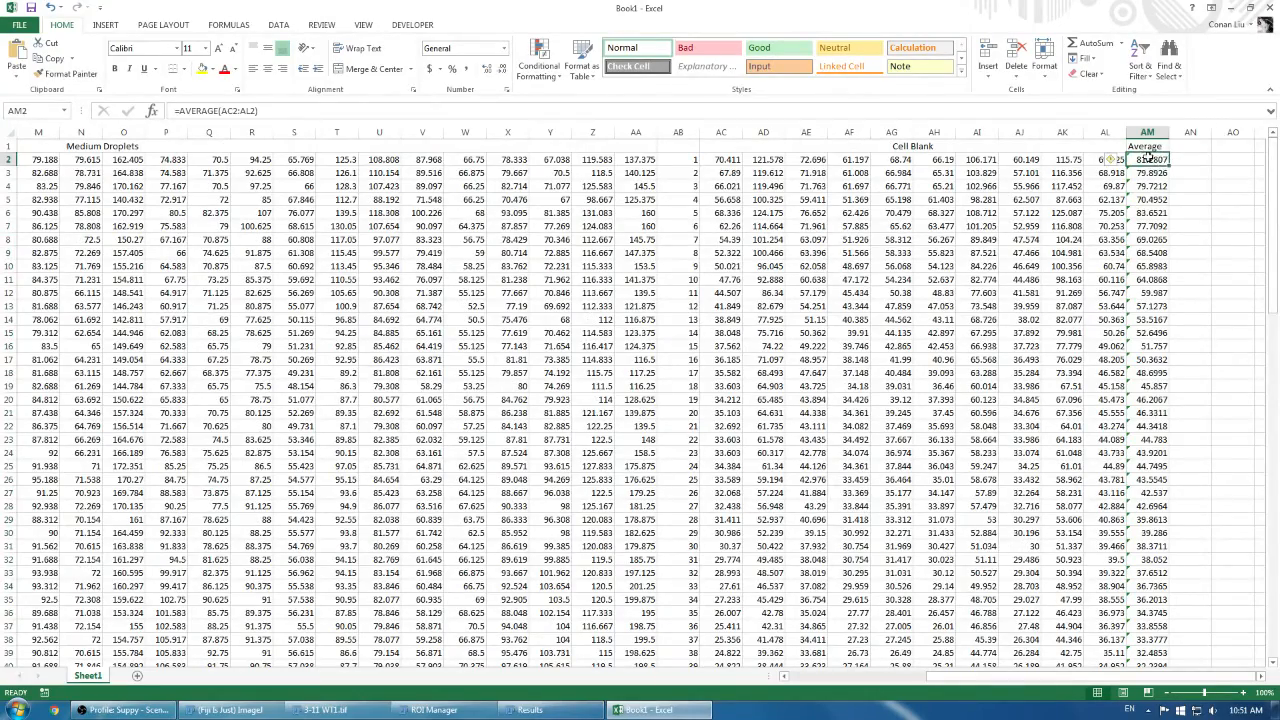
{"action": "scroll", "coordinate": [1153, 198], "scroll_direction": "down", "scroll_amount": 16}
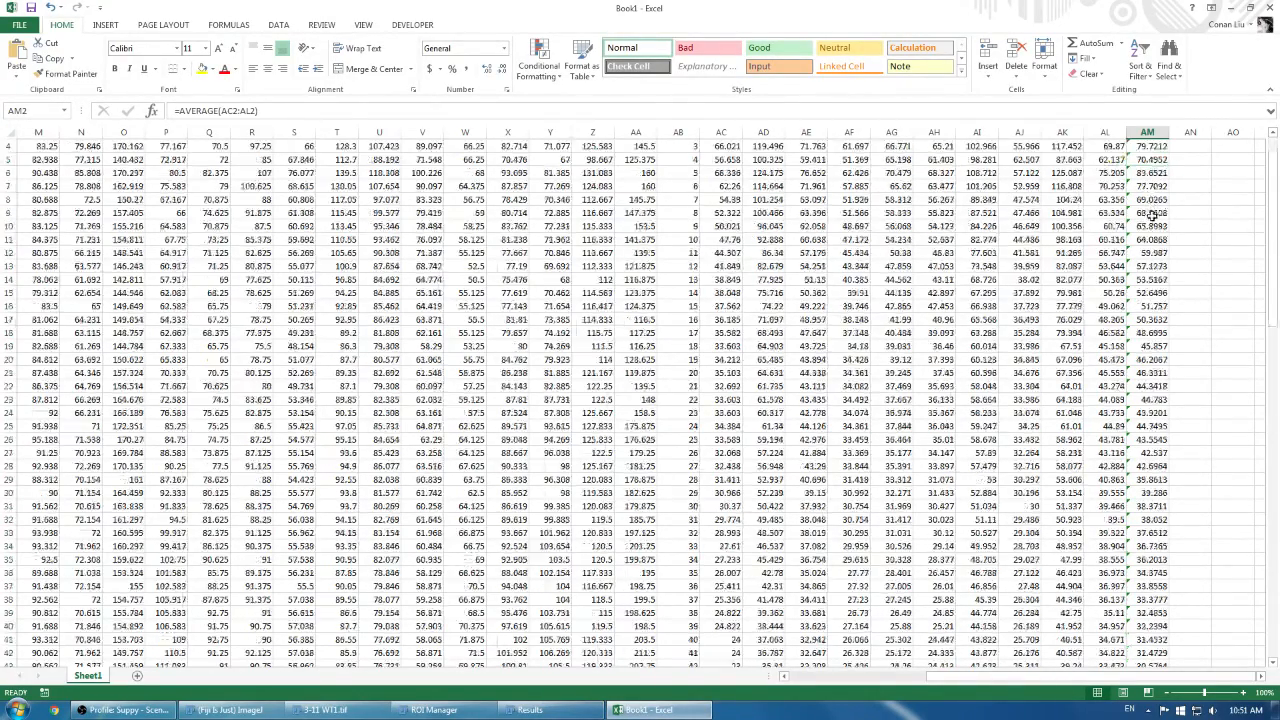
{"action": "scroll", "coordinate": [1155, 284], "scroll_direction": "down", "scroll_amount": 19}
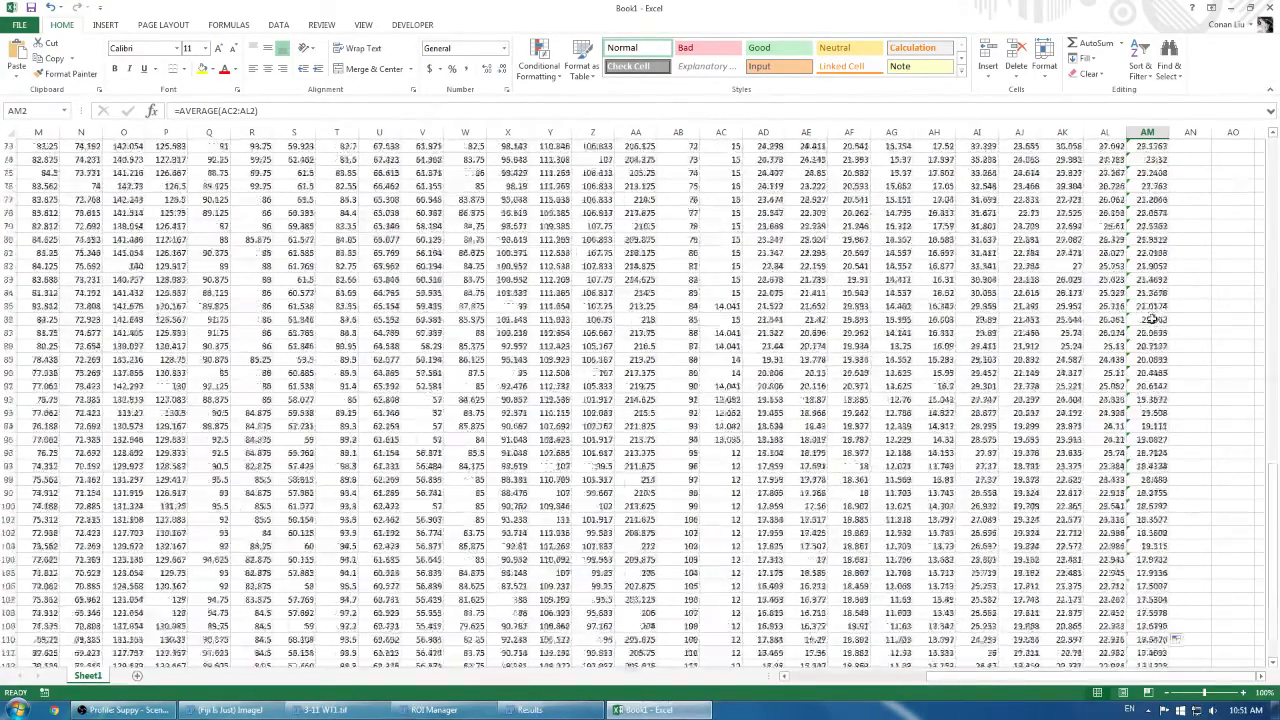
{"action": "scroll", "coordinate": [1157, 366], "scroll_direction": "up", "scroll_amount": 7}
{"action": "scroll", "coordinate": [1160, 372], "scroll_direction": "up", "scroll_amount": 20}
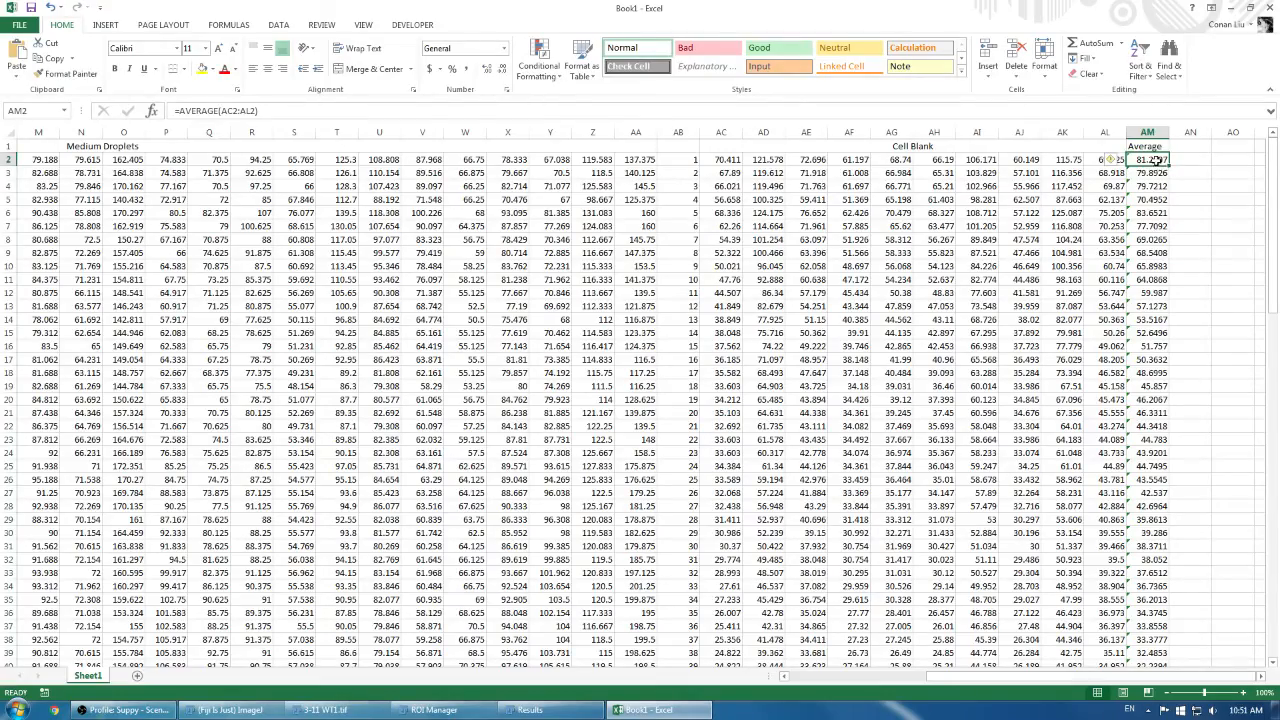
{"action": "scroll", "coordinate": [1150, 220], "scroll_direction": "down", "scroll_amount": 8}
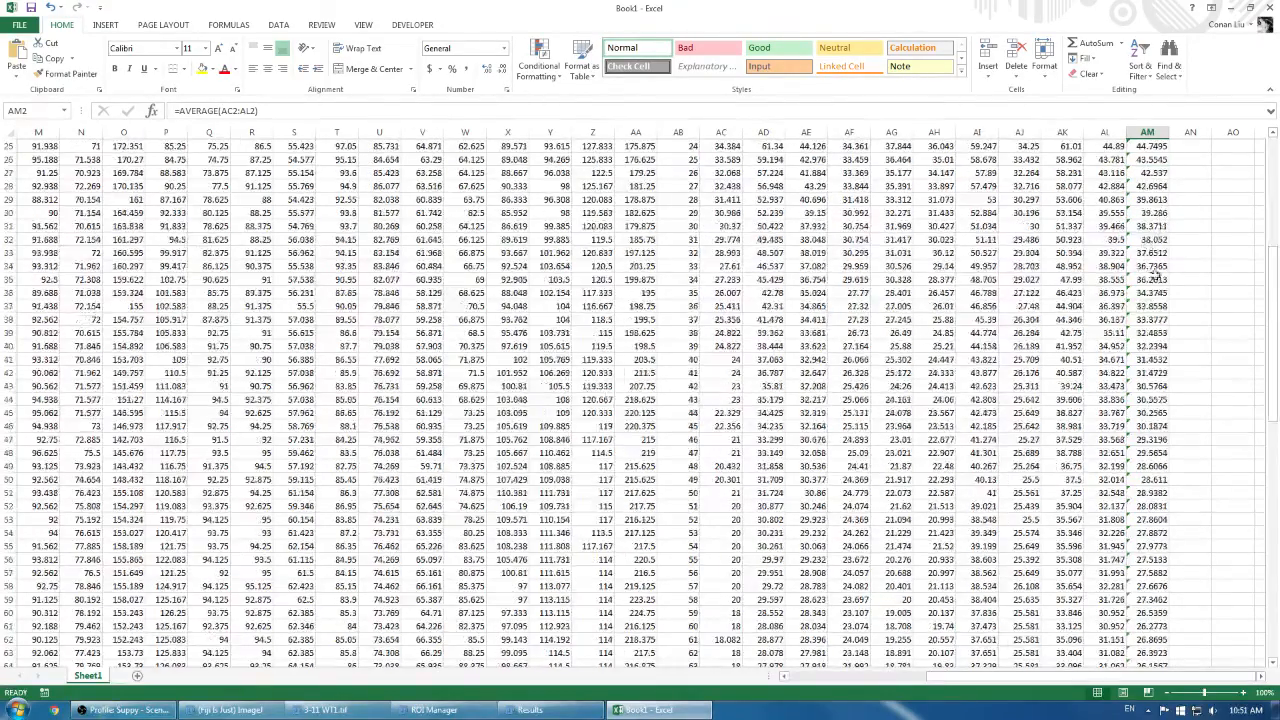
{"action": "scroll", "coordinate": [1155, 305], "scroll_direction": "down", "scroll_amount": 19}
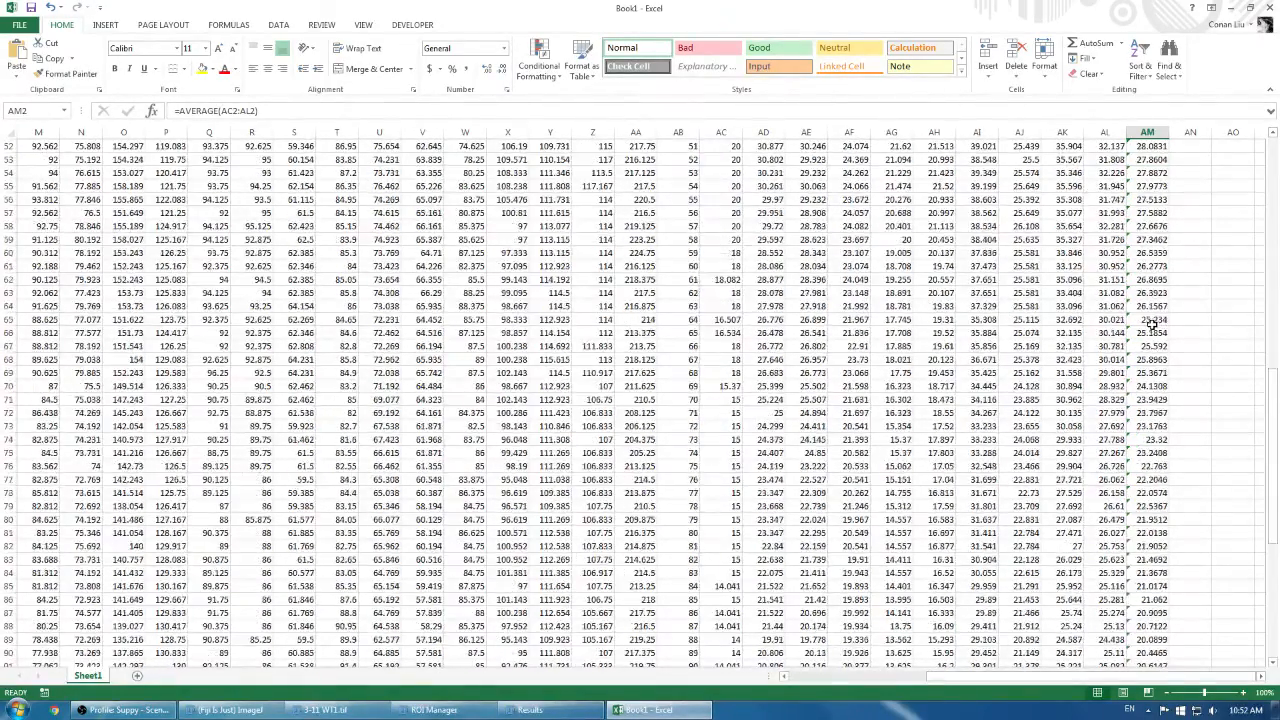
{"action": "scroll", "coordinate": [1153, 327], "scroll_direction": "down", "scroll_amount": 5}
{"action": "left_click_drag", "start_coordinate": [1150, 386], "coordinate": [1157, 316]}
{"action": "scroll", "coordinate": [1219, 327], "scroll_direction": "up", "scroll_amount": 20}
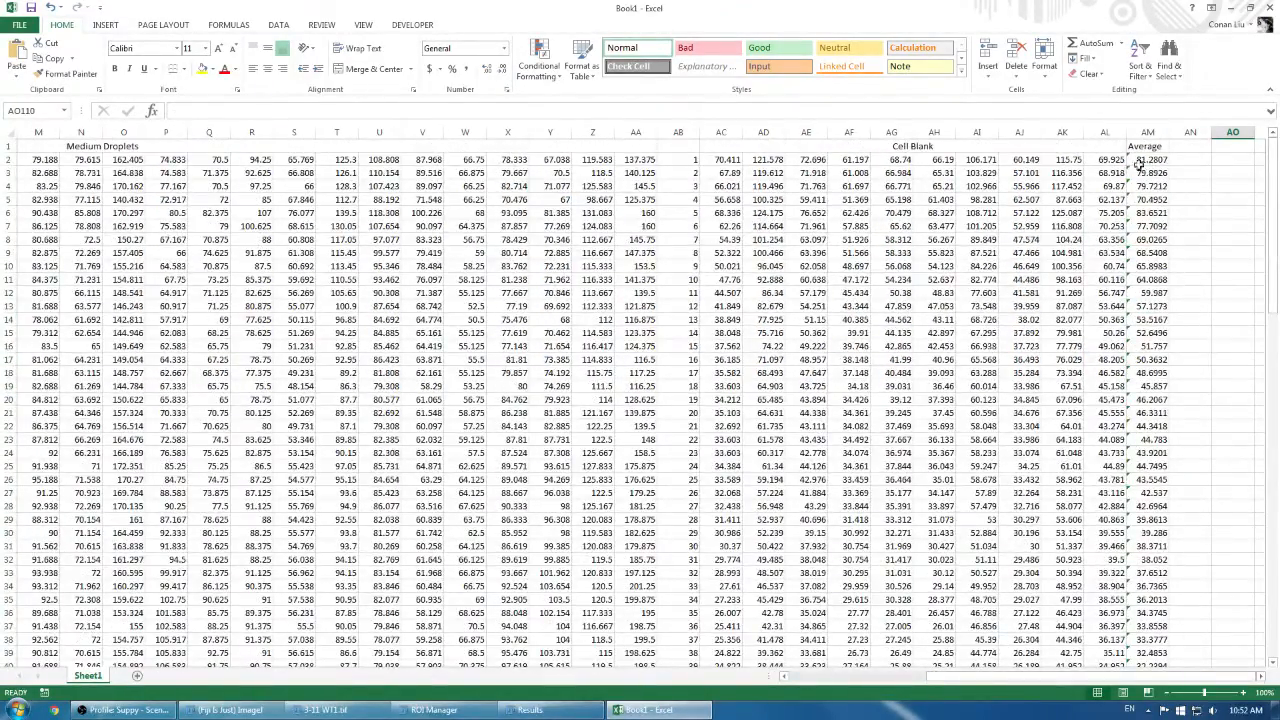
Step: Copy the merged "Medium Droplets" heading to AN1 and change its text to "Medium Droplets Minus Blank"
{"action": "left_click", "coordinate": [213, 146]}
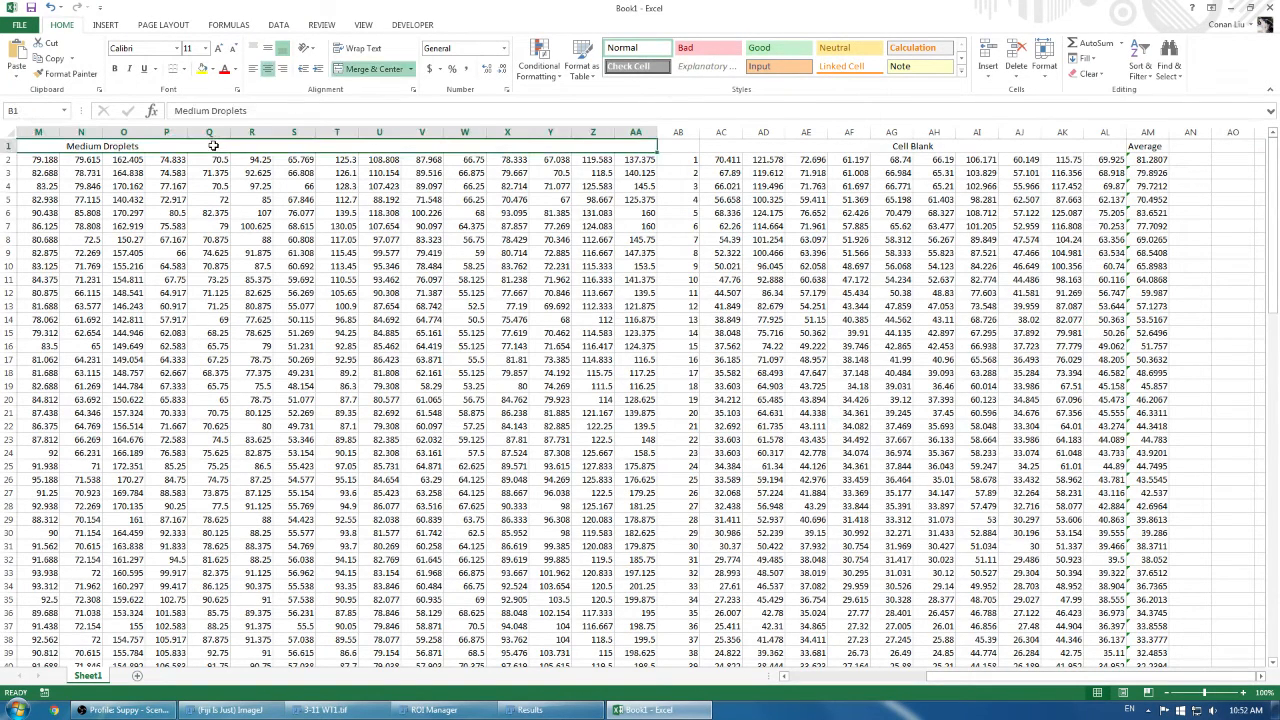
{"action": "key", "text": "ctrl+c"}
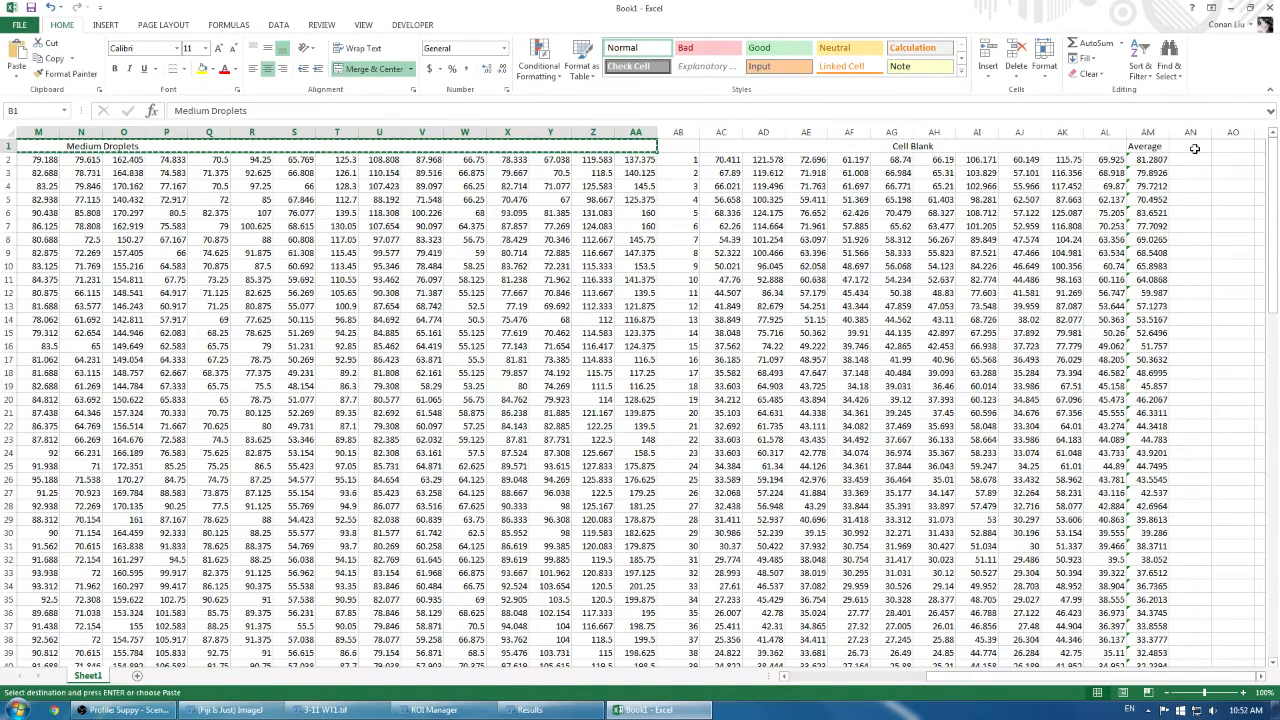
{"action": "left_click", "coordinate": [1192, 146]}
{"action": "key", "text": "ctrl+v"}
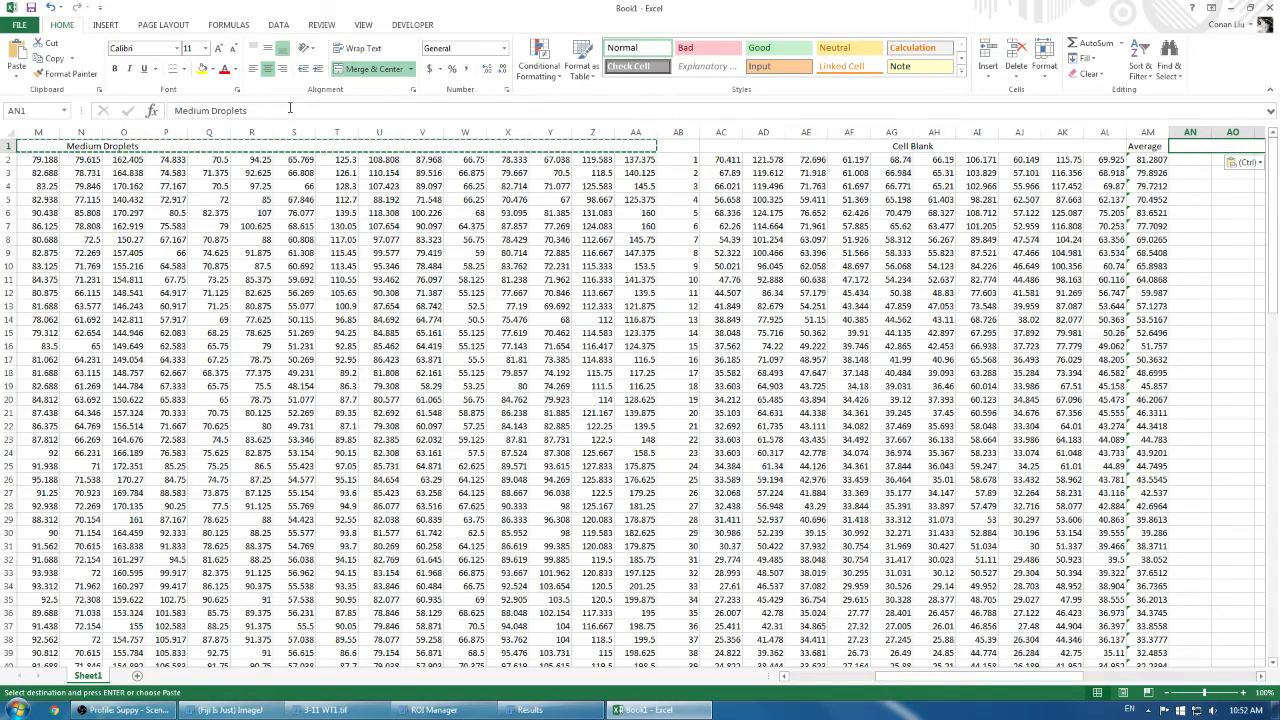
{"action": "left_click", "coordinate": [290, 107]}
{"action": "type", "text": "Minus"}
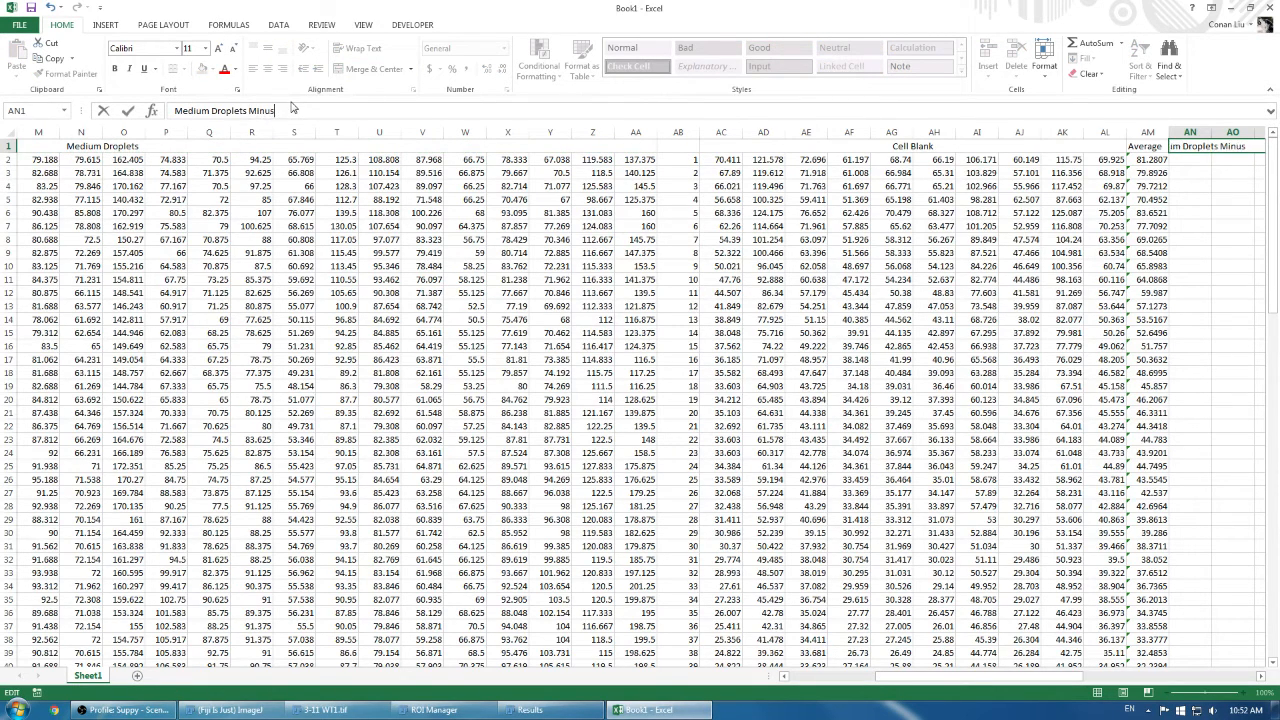
{"action": "type", "text": " Blank"}
{"action": "key", "text": "Return"}
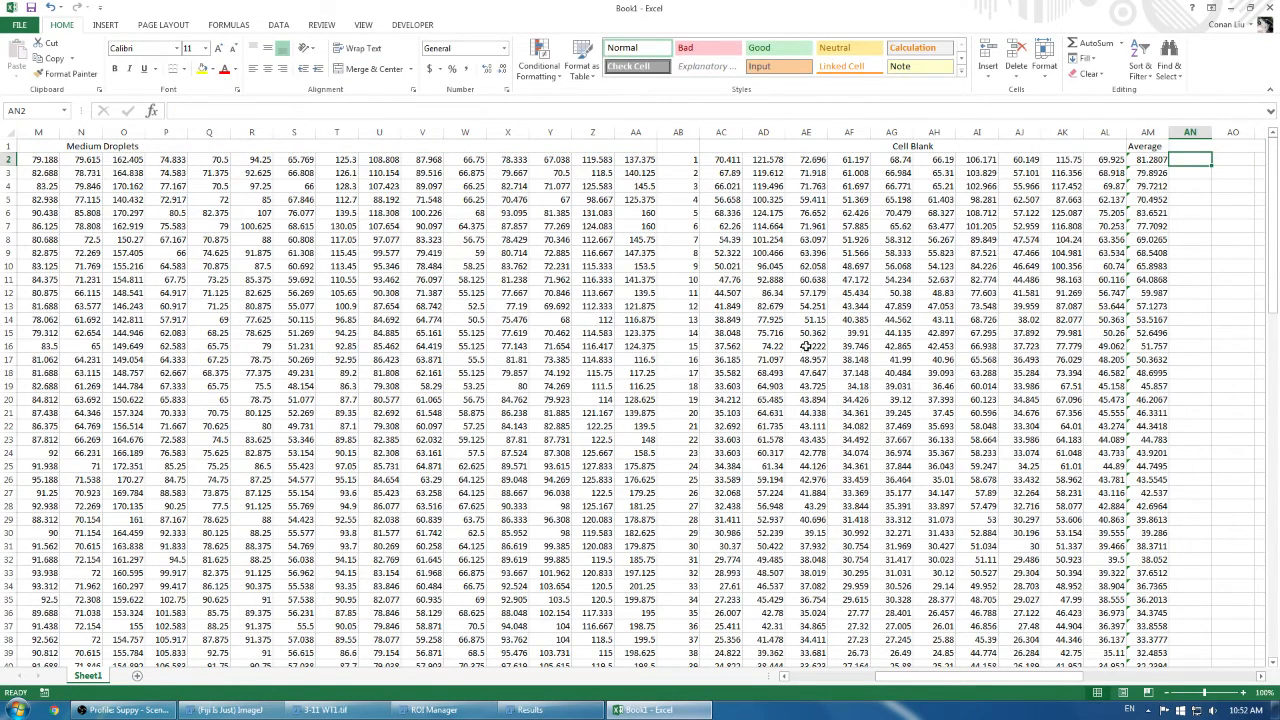
Step: Enter the formula =B2-$AM2 in AN2 to subtract the average blank from the first droplet, with column AM locked
{"action": "type", "text": "="}
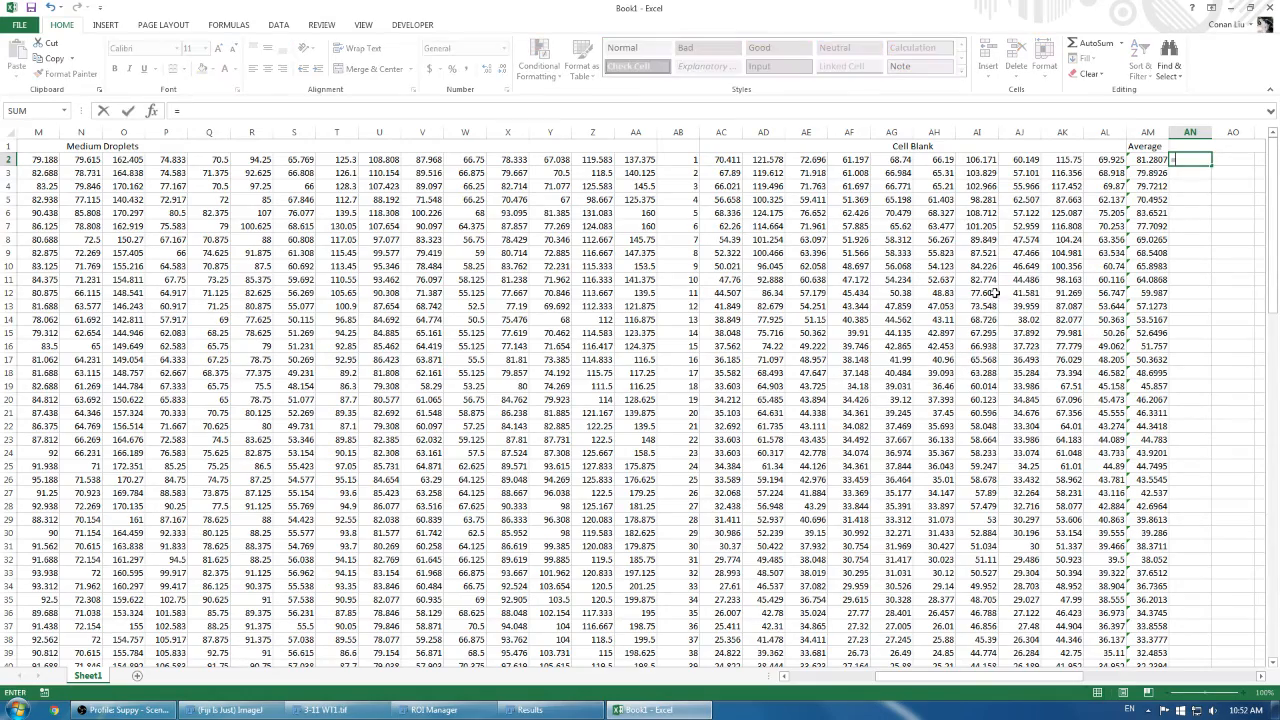
{"action": "left_click_drag", "start_coordinate": [905, 677], "coordinate": [789, 680]}
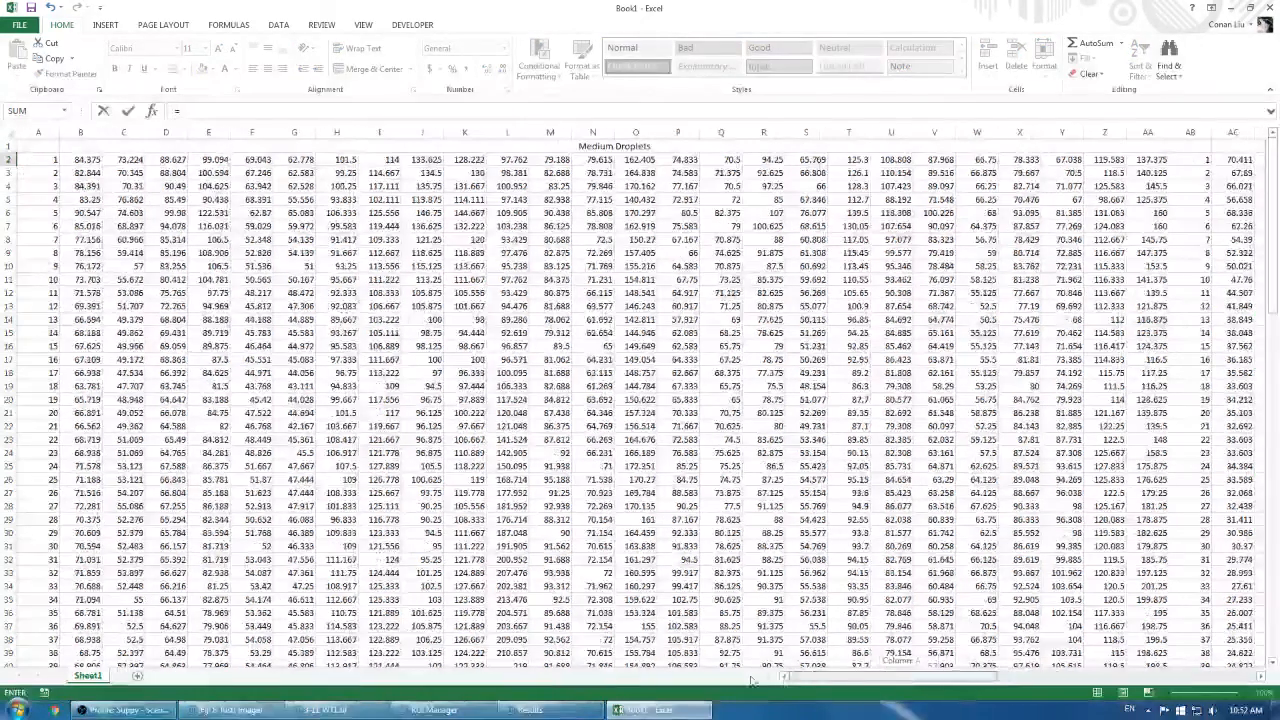
{"action": "left_click", "coordinate": [87, 159]}
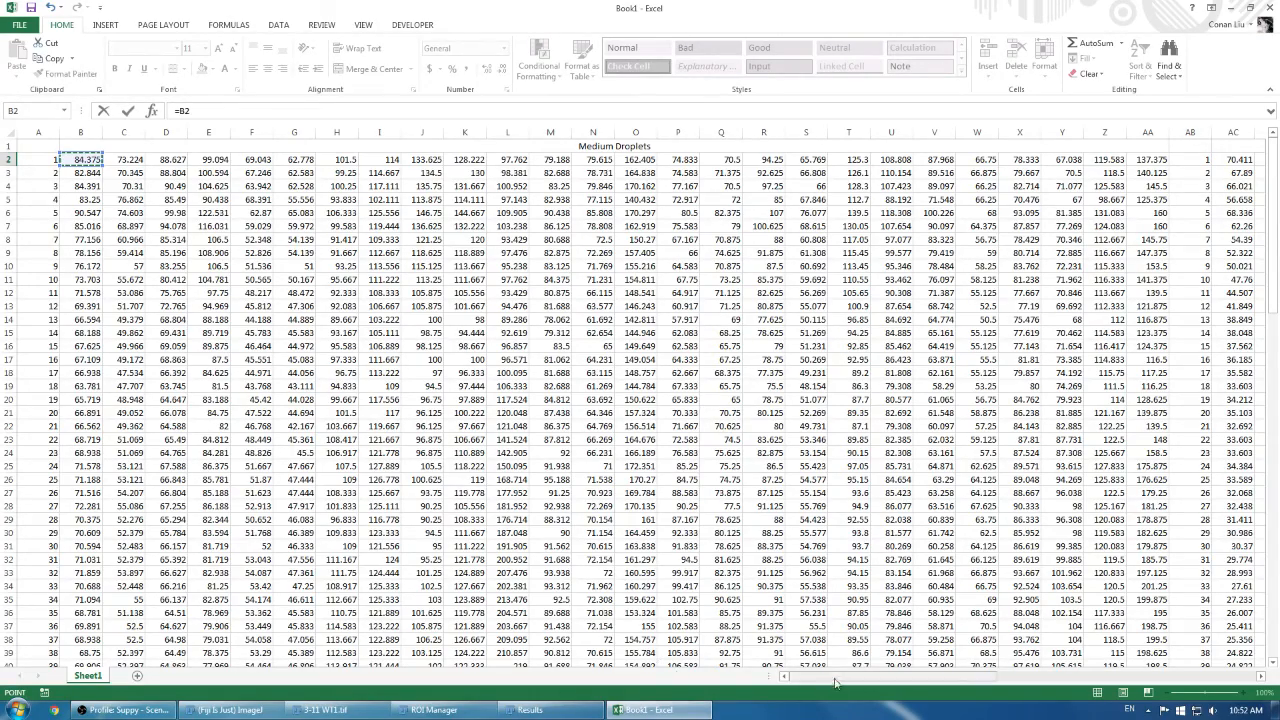
{"action": "left_click_drag", "start_coordinate": [836, 680], "coordinate": [1014, 672]}
{"action": "type", "text": "-"}
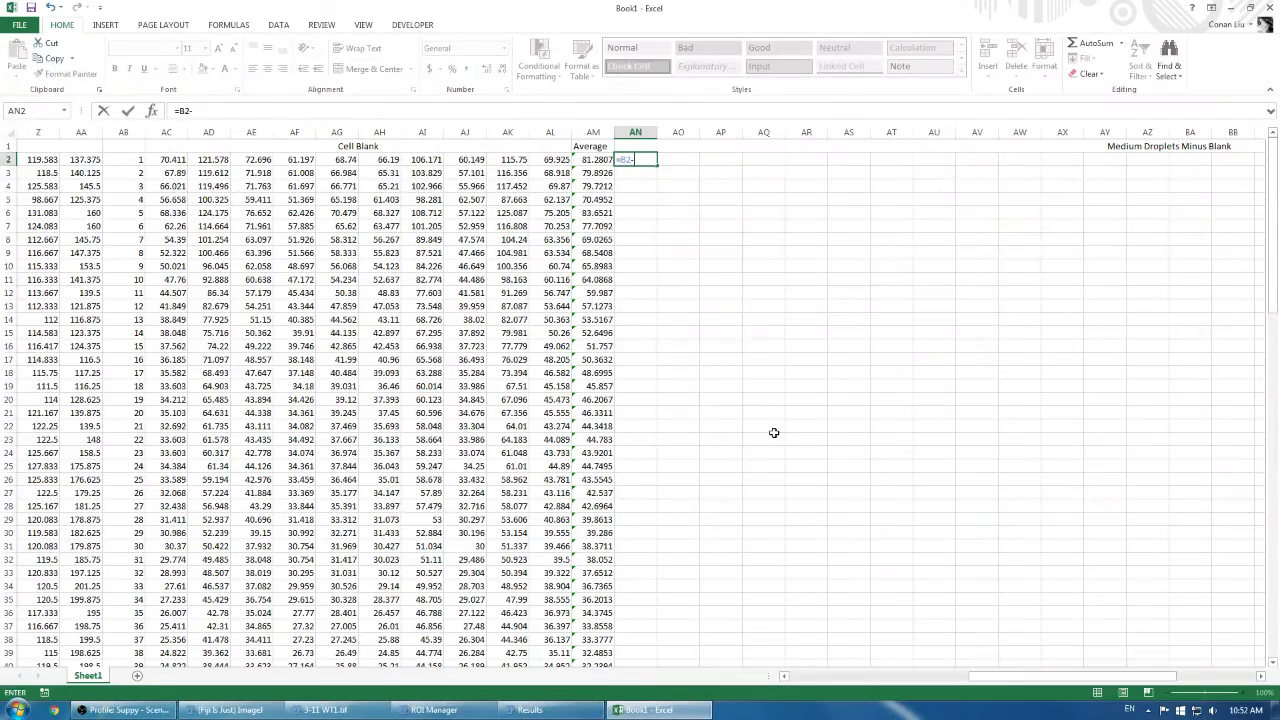
{"action": "left_click", "coordinate": [589, 159]}
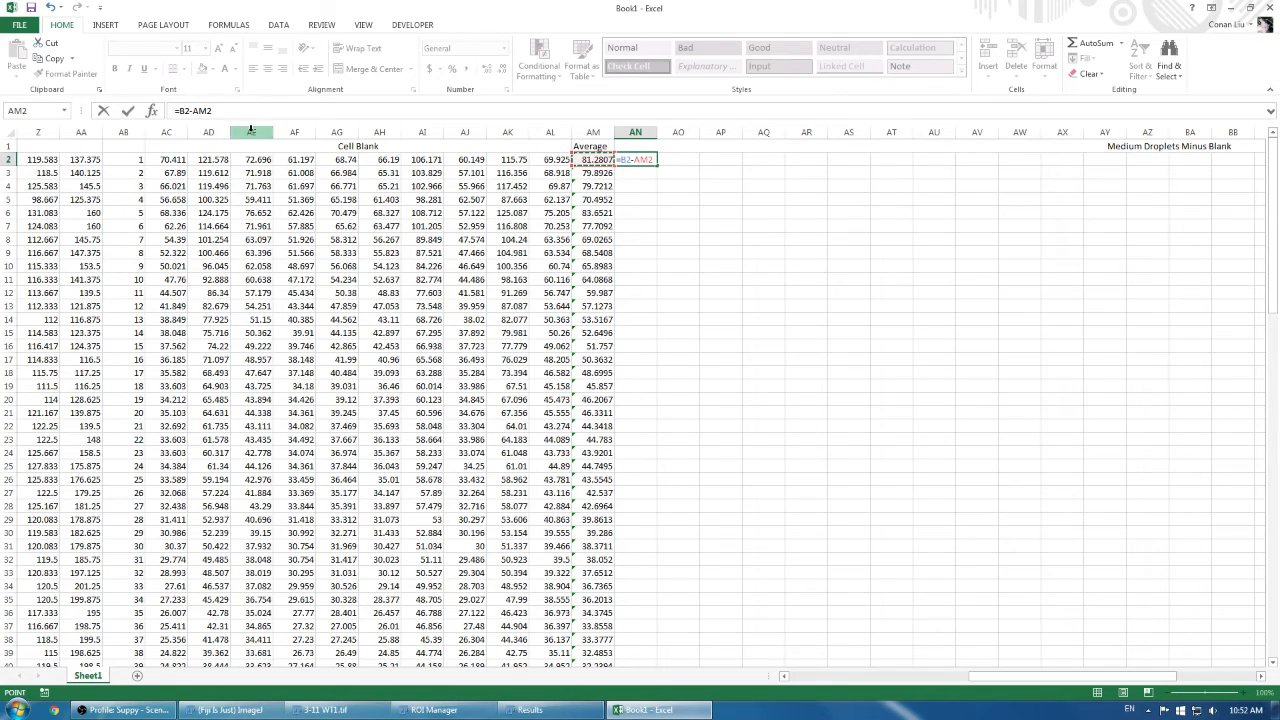
{"action": "left_click", "coordinate": [196, 111]}
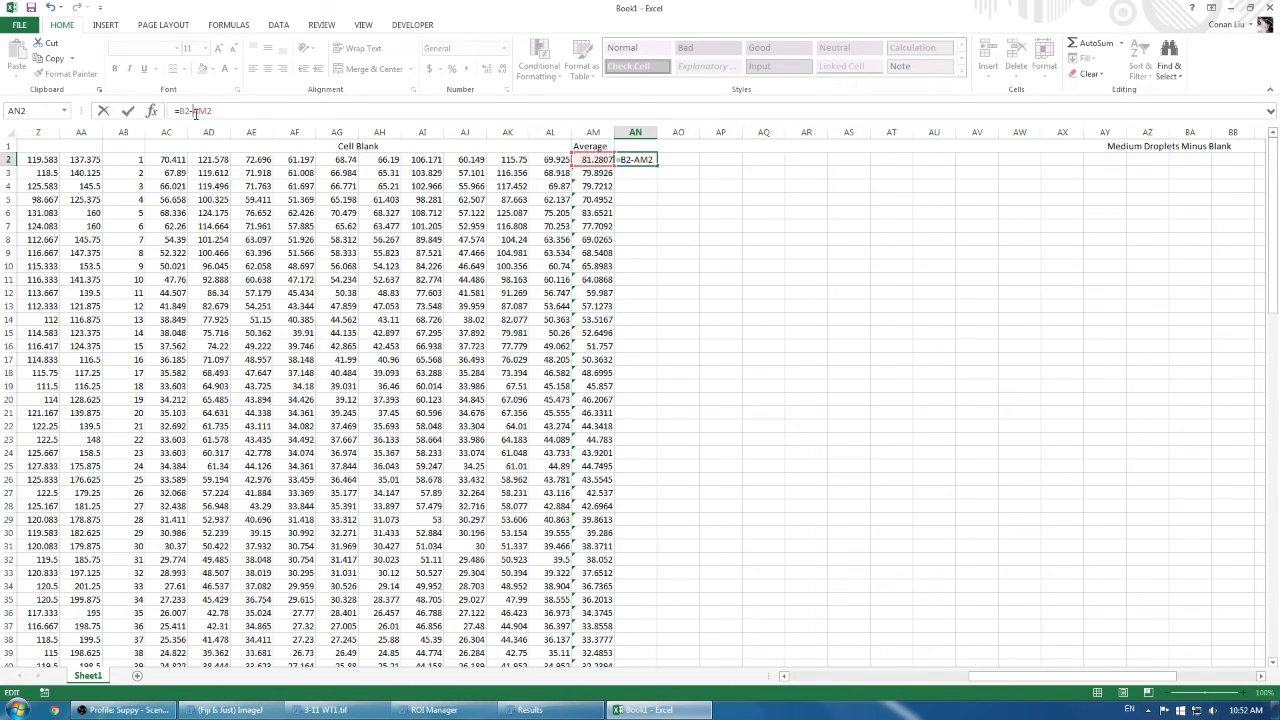
{"action": "type", "text": "$"}
{"action": "key", "text": "Return"}
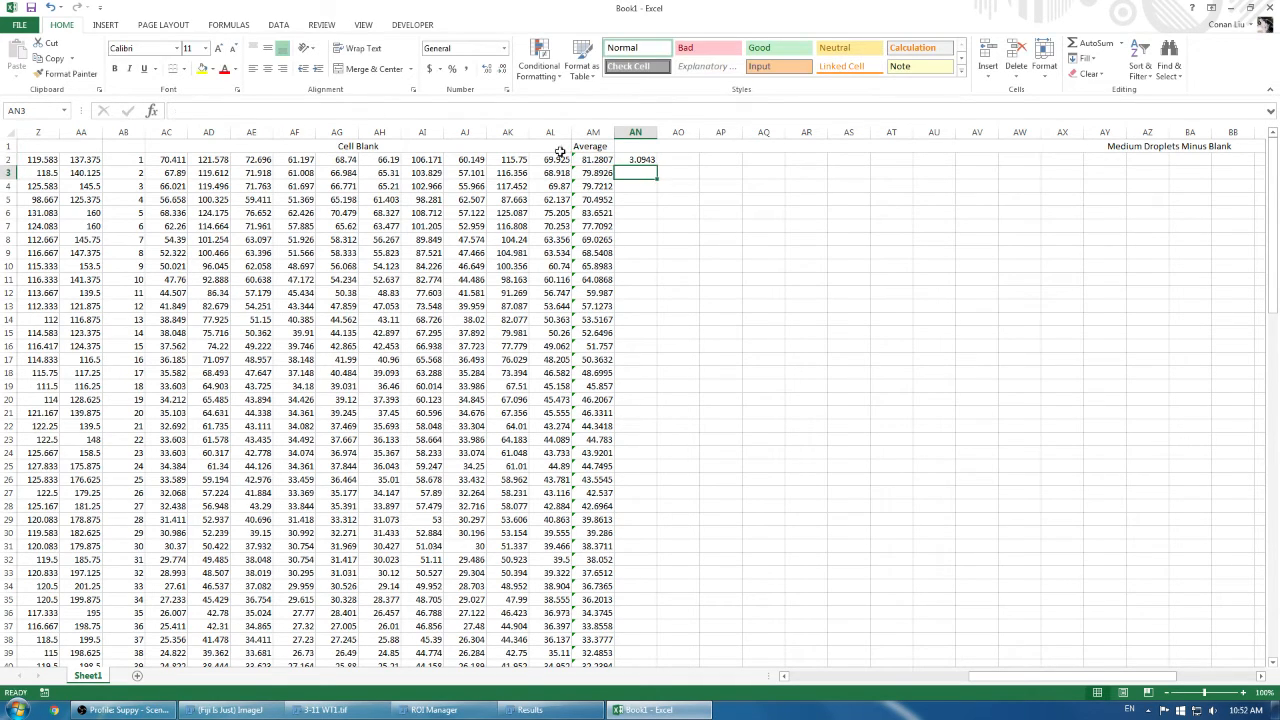
Step: Fill the subtraction formula from AN2 down to AN24 and check the row references in the filled cells
{"action": "left_click", "coordinate": [640, 160]}
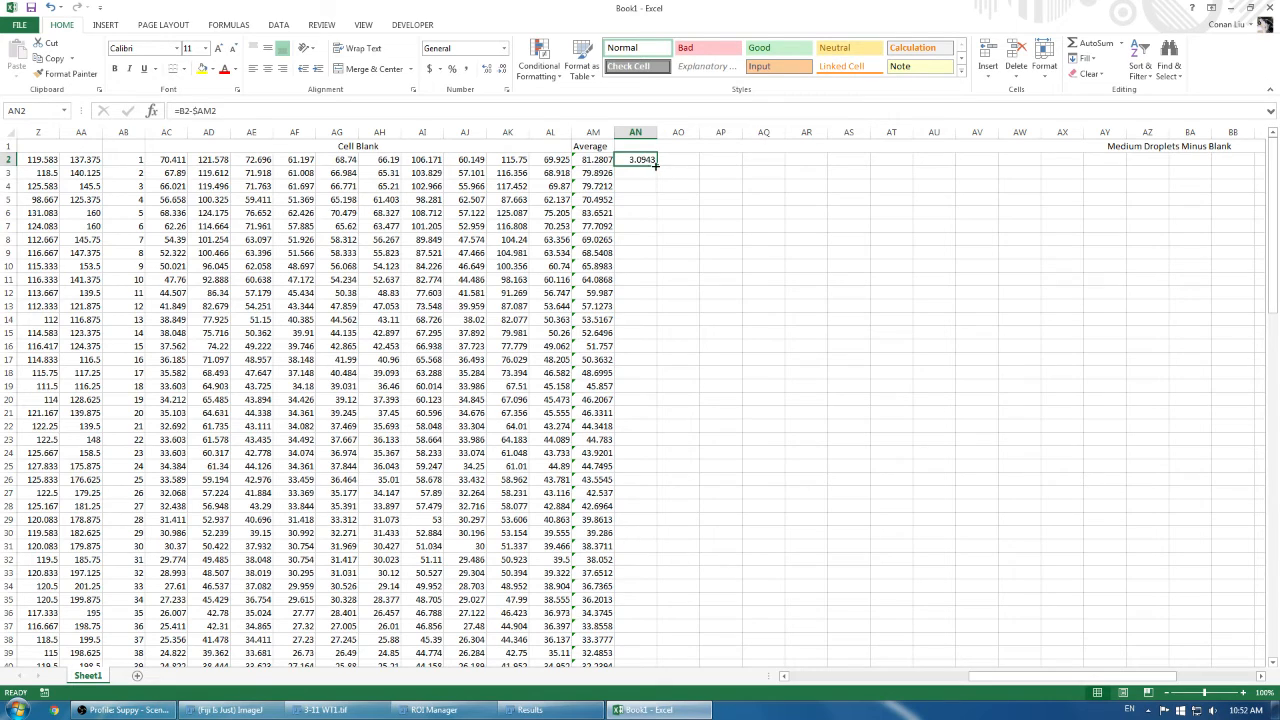
{"action": "left_click_drag", "start_coordinate": [656, 167], "coordinate": [667, 467]}
{"action": "key", "text": "Up"}
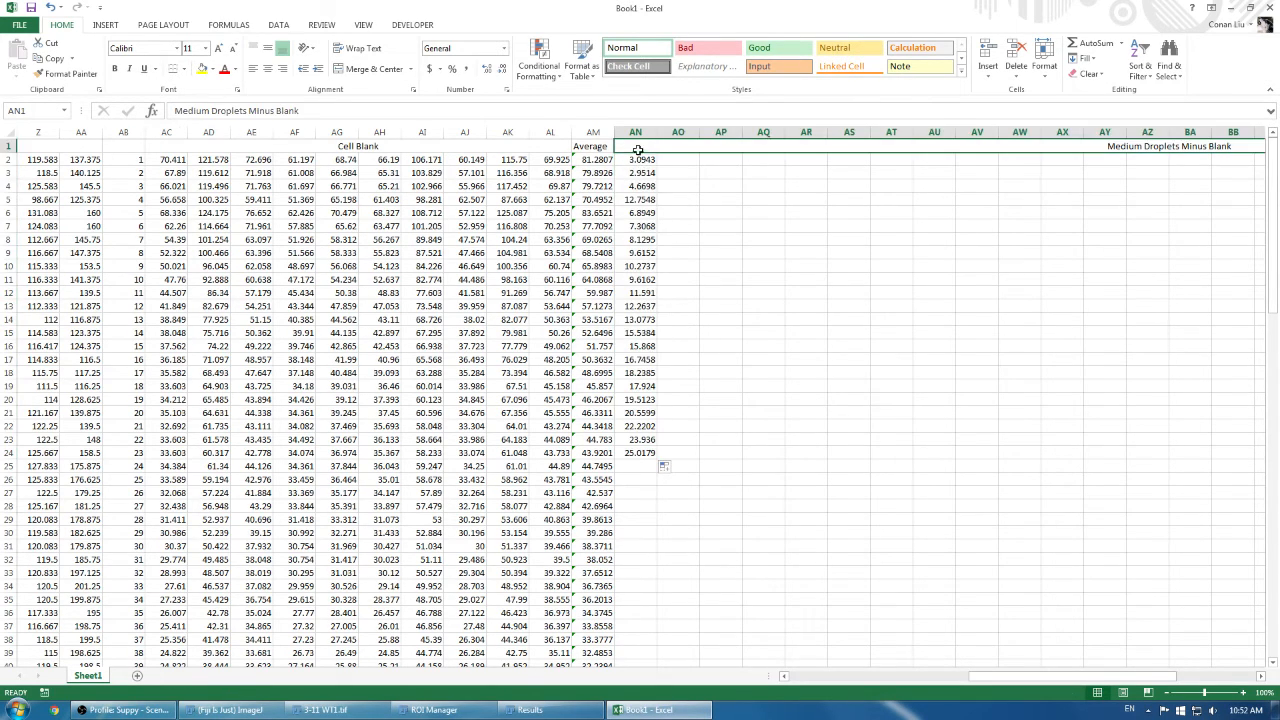
{"action": "key", "text": "Down"}
{"action": "key", "text": "Down"}
{"action": "key", "text": "Down"}
{"action": "key", "text": "Down"}
{"action": "key", "text": "Down"}
{"action": "key", "text": "Down"}
{"action": "key", "text": "Down"}
{"action": "key", "text": "Down"}
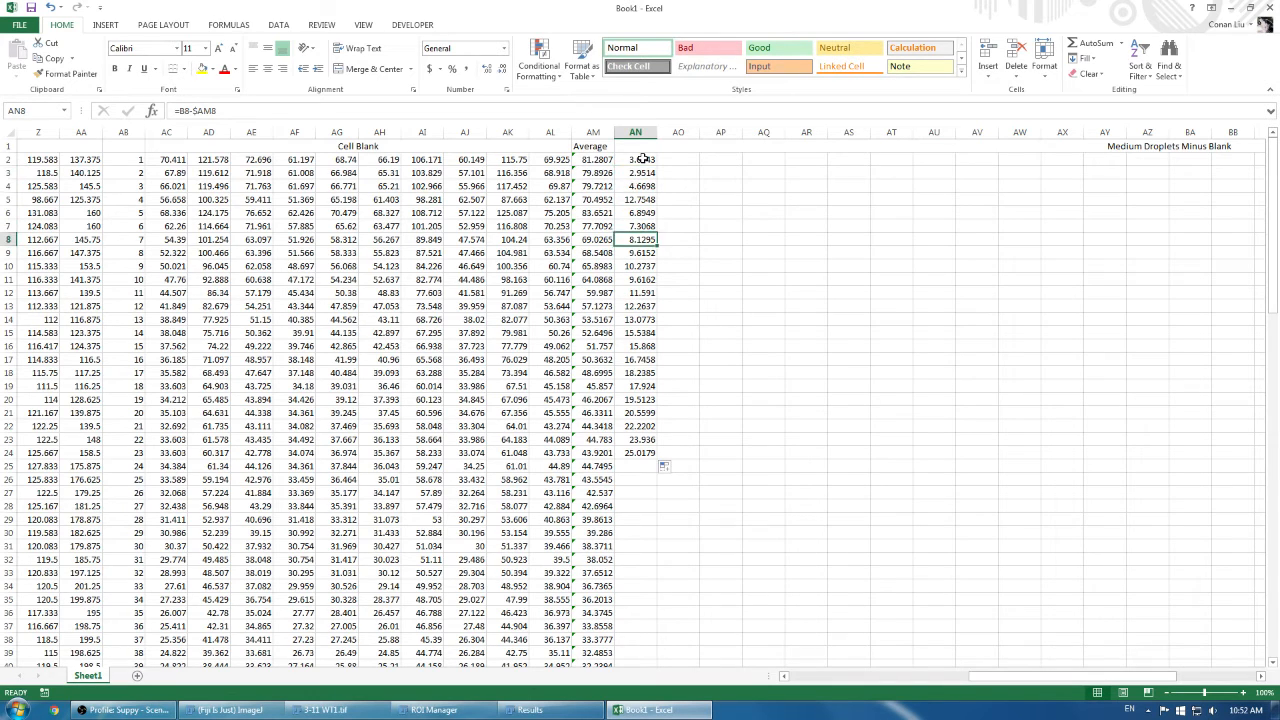
Step: Fill the locked-column formula from AN2 across to AT2 and check the references in the filled cells
{"action": "left_click", "coordinate": [642, 159]}
{"action": "left_click_drag", "start_coordinate": [656, 167], "coordinate": [895, 170]}
{"action": "key", "text": "Right"}
{"action": "key", "text": "Right"}
{"action": "key", "text": "Right"}
{"action": "key", "text": "Right"}
{"action": "key", "text": "Right"}
{"action": "key", "text": "Right"}
{"action": "key", "text": "Right"}
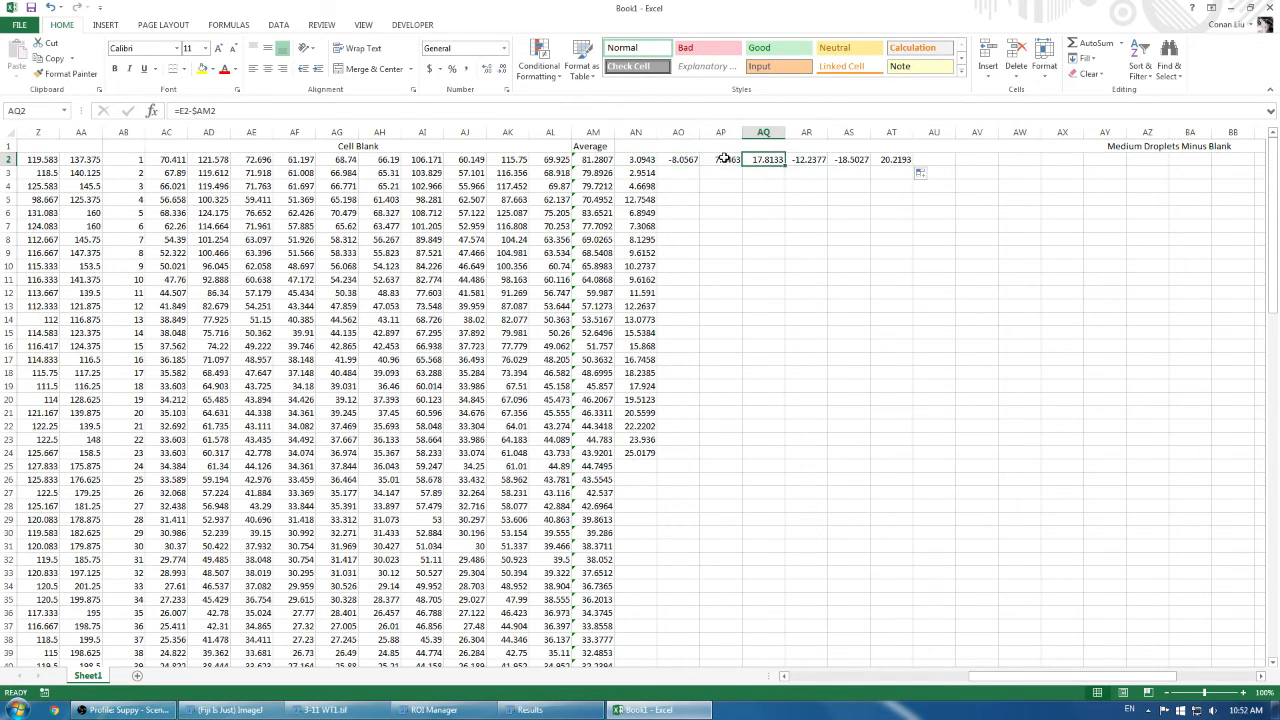
{"action": "key", "text": "Left"}
{"action": "key", "text": "Left"}
{"action": "key", "text": "Left"}
{"action": "key", "text": "Left"}
{"action": "key", "text": "Left"}
{"action": "key", "text": "Left"}
{"action": "key", "text": "Left"}
Step: Change the AN2 formula to =B2-AM2 without the column lock, fill it across to AT2 and inspect the filled cells
{"action": "left_click", "coordinate": [201, 111]}
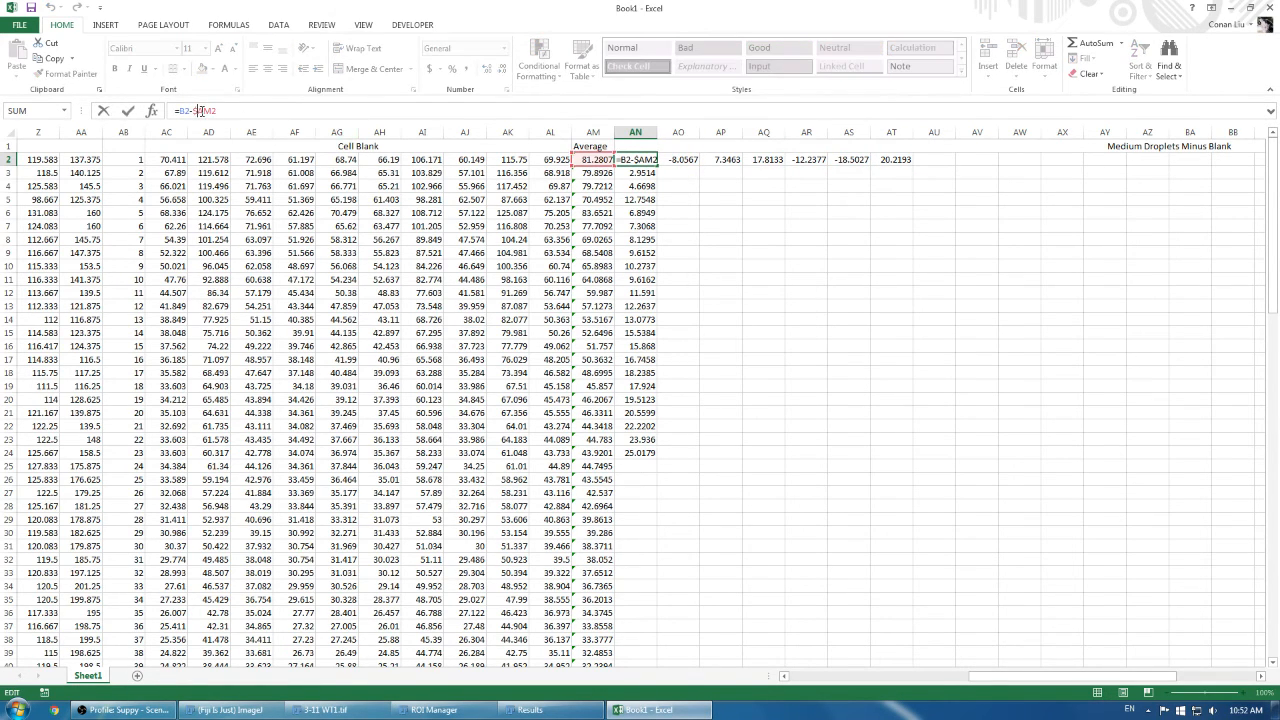
{"action": "key", "text": "F4"}
{"action": "key", "text": "ctrl+Return"}
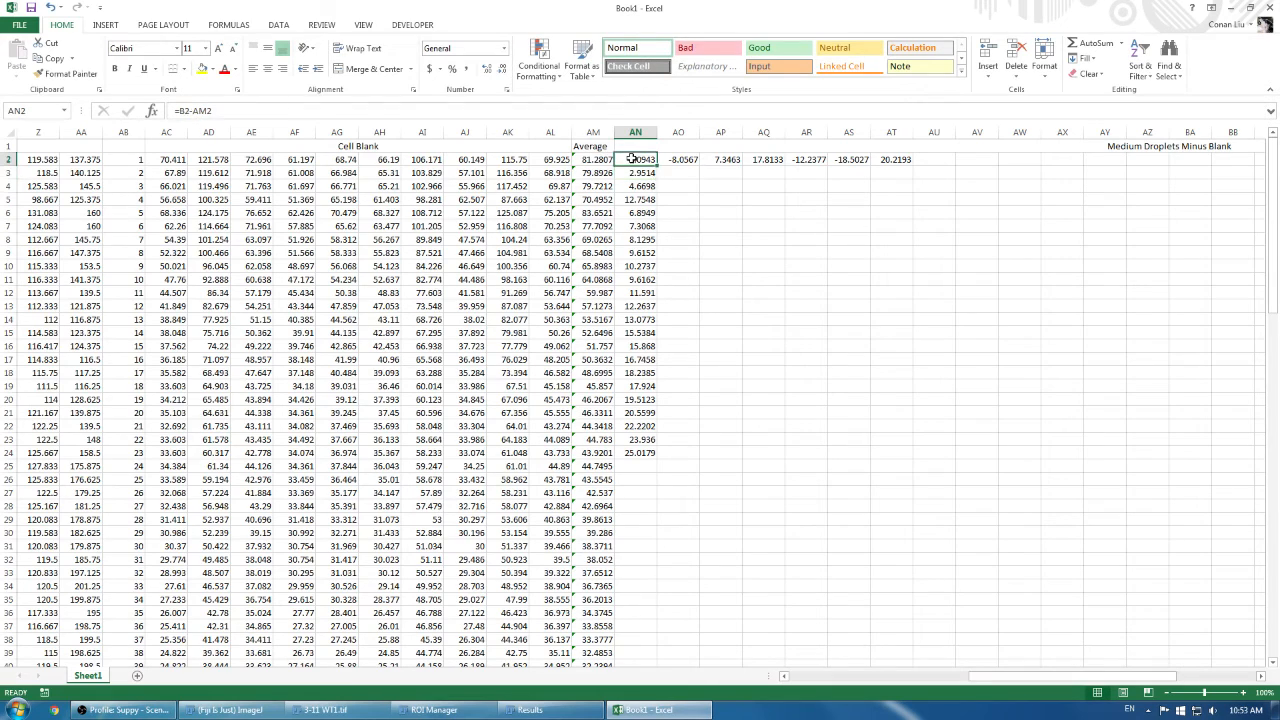
{"action": "left_click_drag", "start_coordinate": [659, 170], "coordinate": [905, 168]}
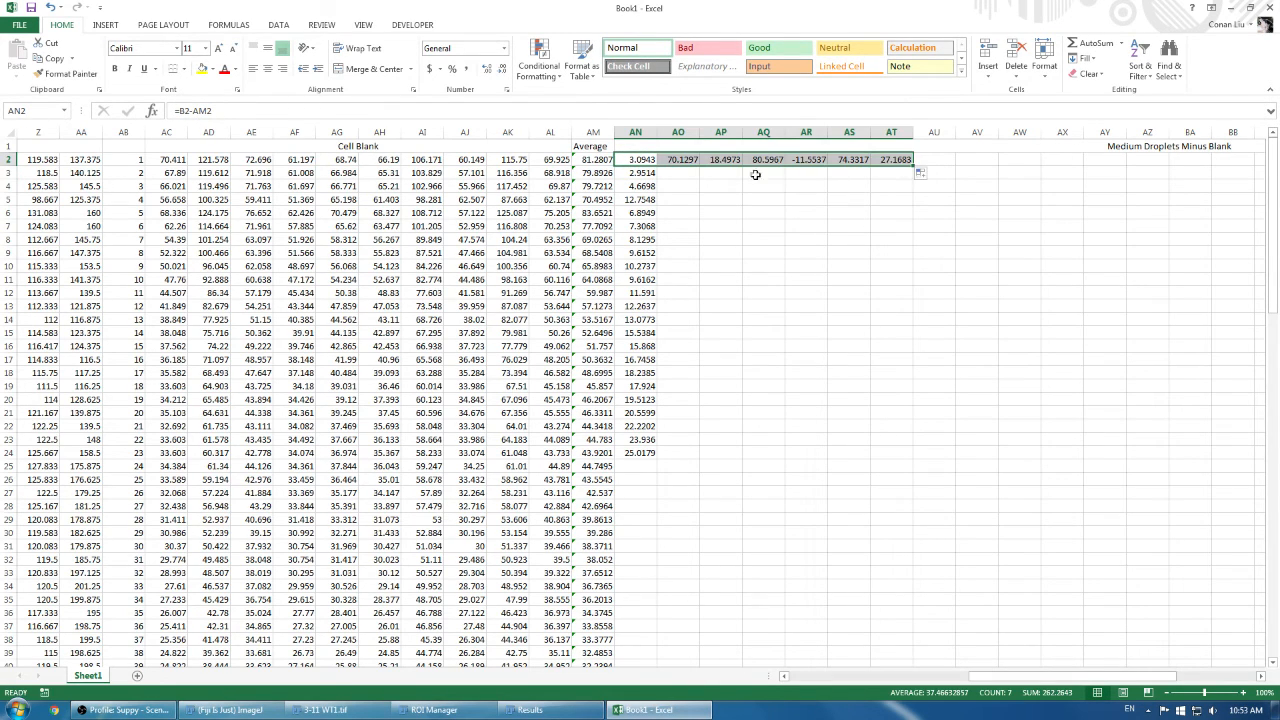
{"action": "left_click", "coordinate": [682, 161]}
{"action": "left_click", "coordinate": [653, 160]}
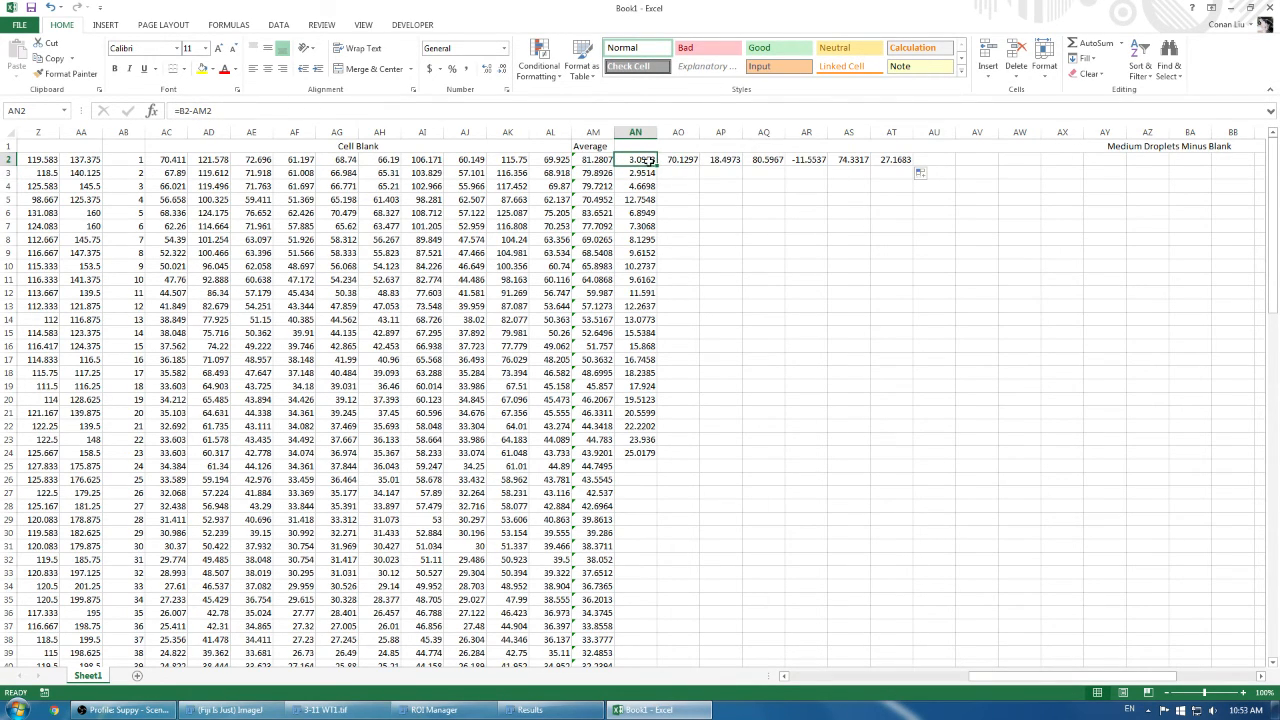
Step: Examine the blank reference in each formula from AN2 to AT2 and compare it with the average in AM2
{"action": "left_click", "coordinate": [672, 161]}
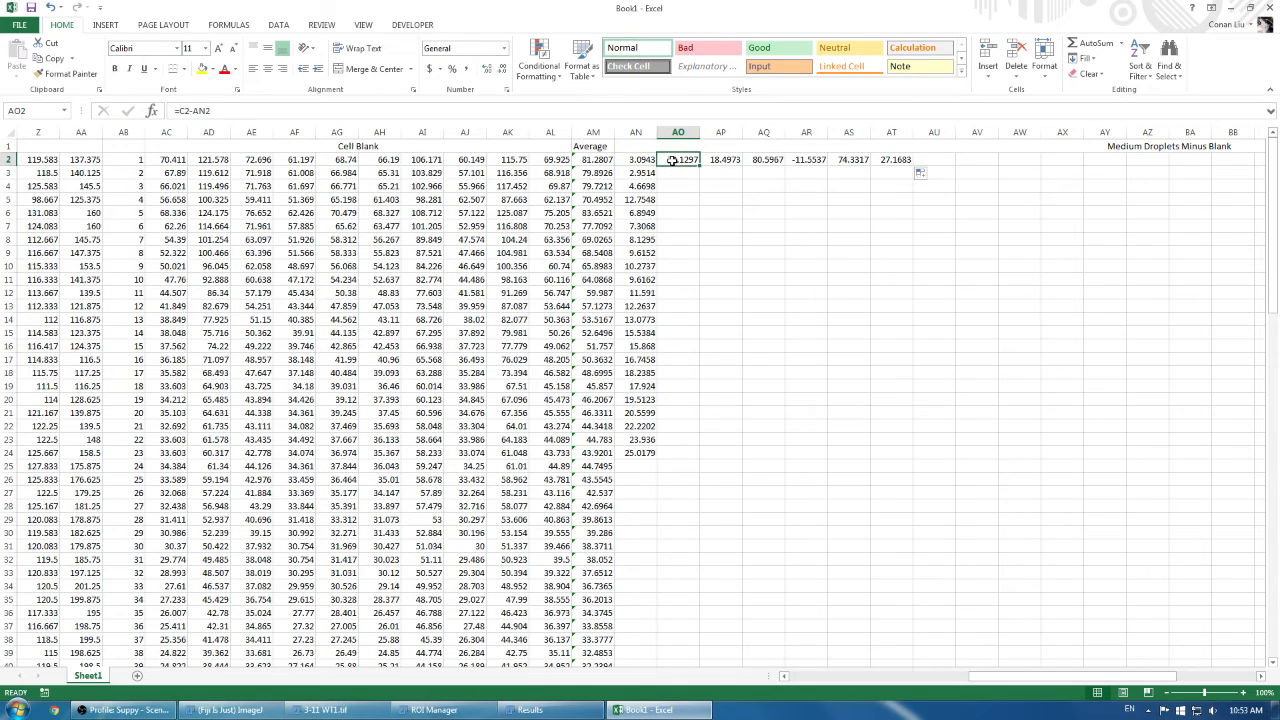
{"action": "key", "text": "Right"}
{"action": "key", "text": "Right"}
{"action": "key", "text": "Left"}
{"action": "key", "text": "Left"}
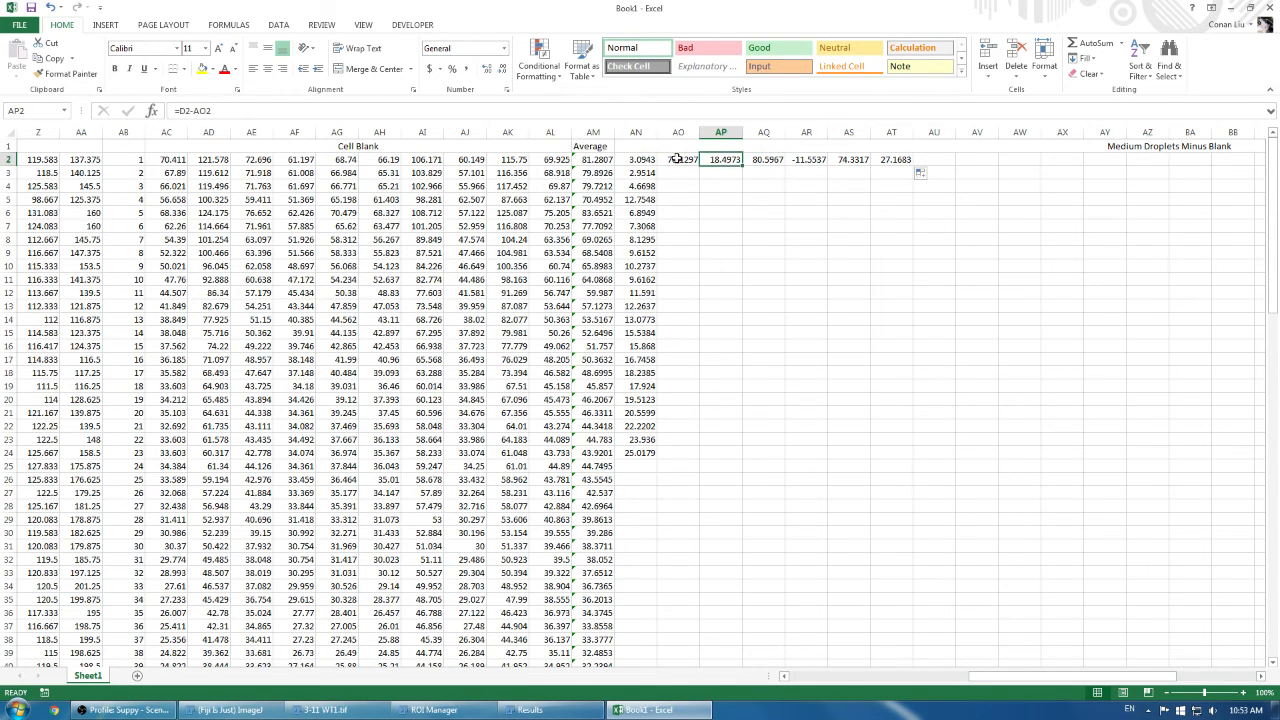
{"action": "key", "text": "Right"}
{"action": "key", "text": "Right"}
{"action": "key", "text": "Right"}
{"action": "key", "text": "Right"}
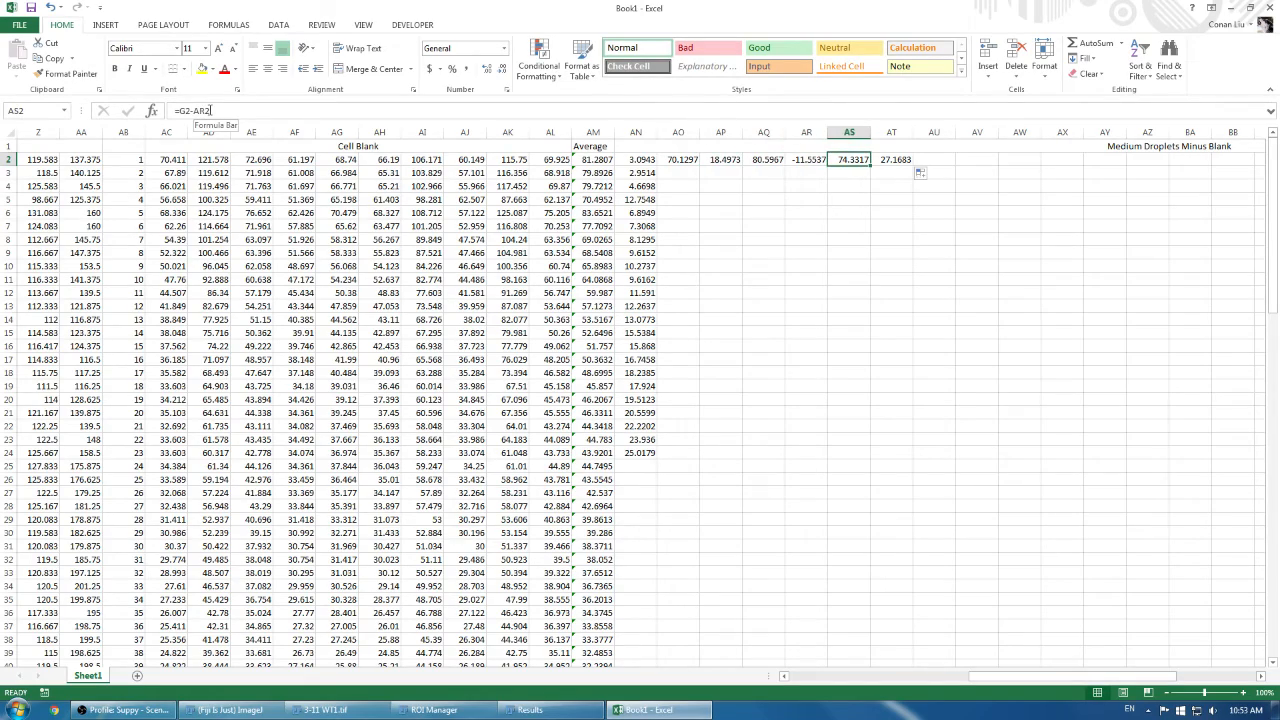
{"action": "key", "text": "Right"}
{"action": "key", "text": "Left"}
{"action": "key", "text": "Left"}
{"action": "key", "text": "Left"}
{"action": "key", "text": "Left"}
{"action": "left_click", "coordinate": [598, 157]}
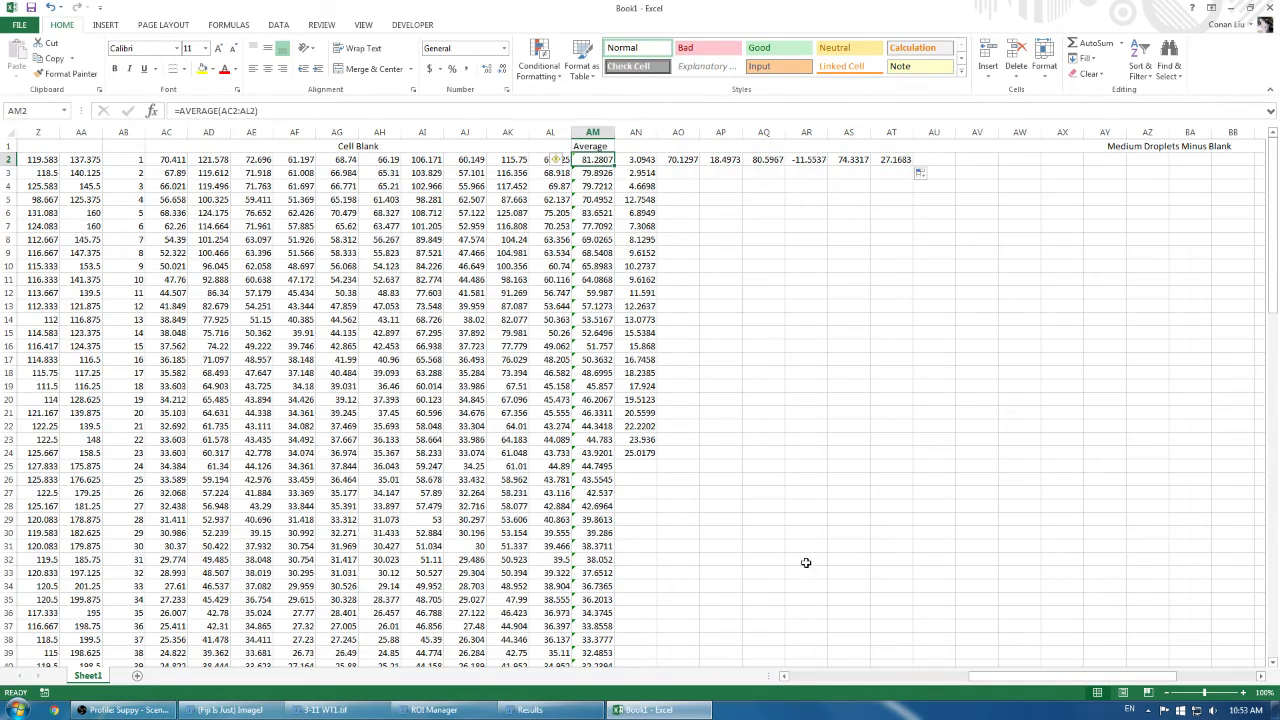
{"action": "left_click_drag", "start_coordinate": [996, 679], "coordinate": [1015, 661]}
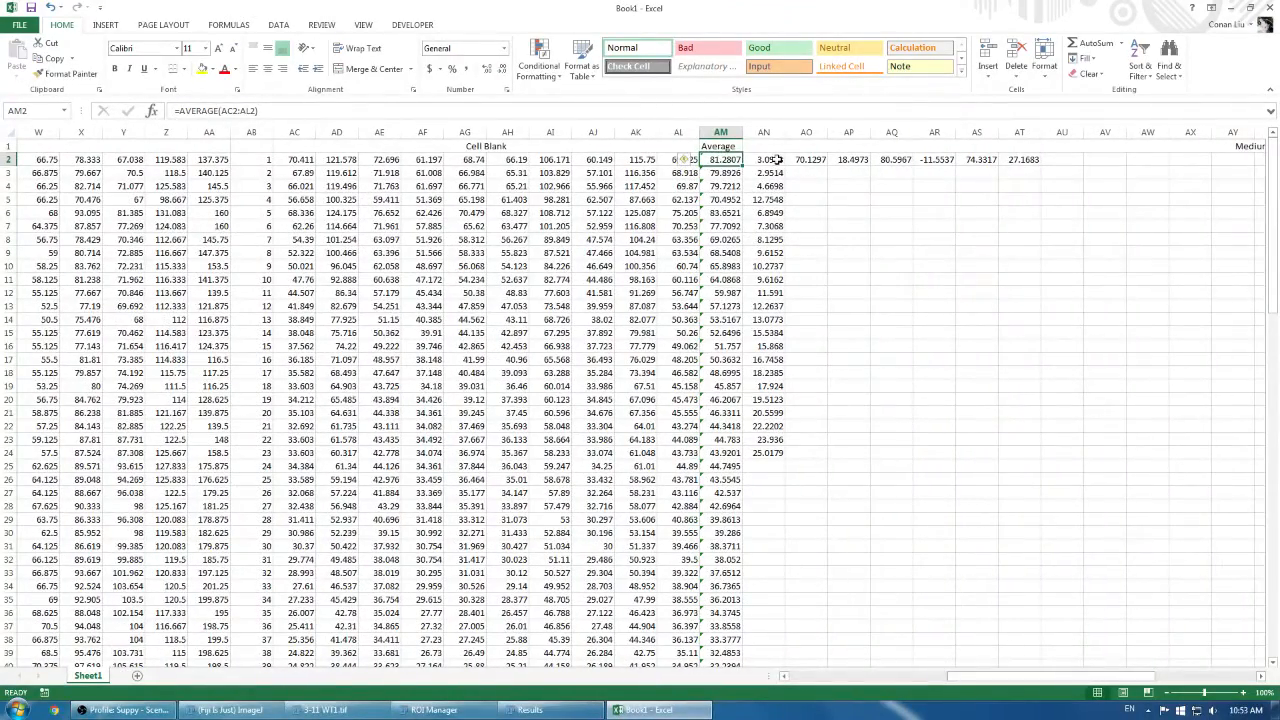
Step: Lock column AM in the AN2 formula again so it reads =B2-$AM2
{"action": "left_click", "coordinate": [777, 160]}
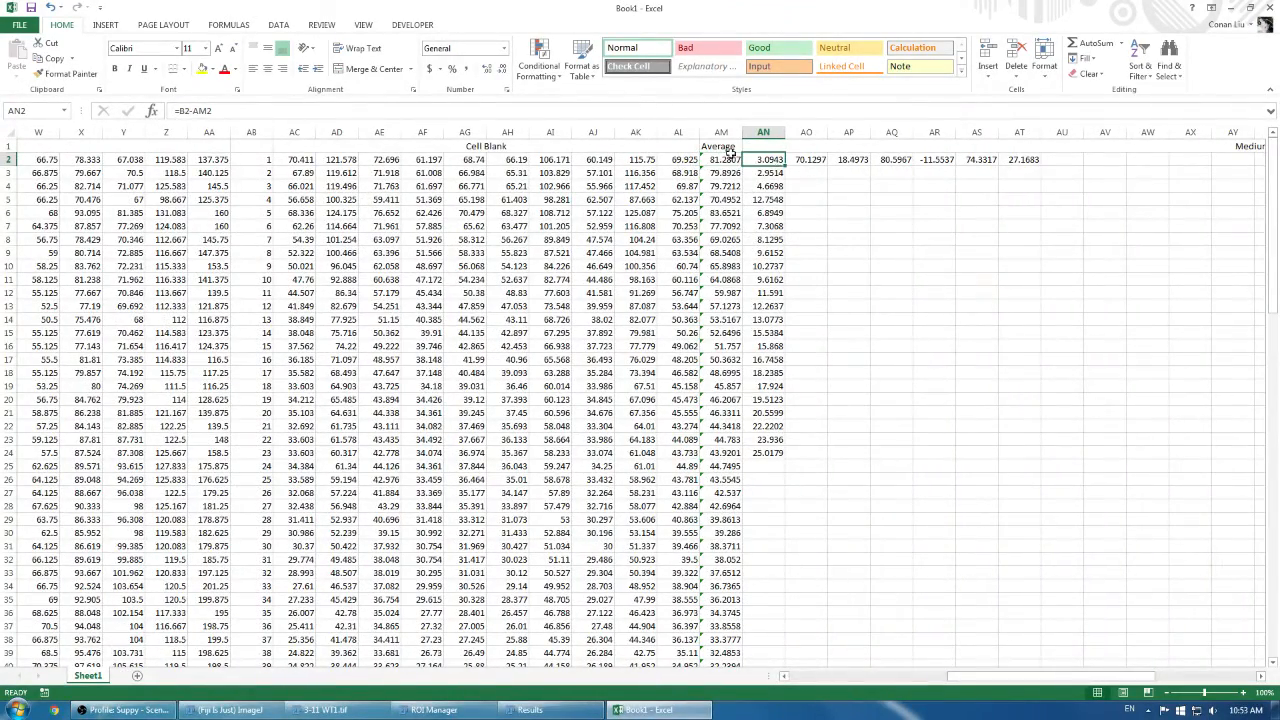
{"action": "left_click", "coordinate": [194, 111]}
{"action": "type", "text": "$"}
{"action": "key", "text": "Return"}
Step: Fill the AN2 formula across to column BM and down to the last slice row
{"action": "left_click", "coordinate": [777, 161]}
{"action": "left_click_drag", "start_coordinate": [783, 166], "coordinate": [1170, 655]}
{"action": "left_click", "coordinate": [670, 394]}
{"action": "scroll", "coordinate": [900, 400], "scroll_direction": "up", "scroll_amount": 15}
{"action": "scroll", "coordinate": [886, 393], "scroll_direction": "up", "scroll_amount": 10}
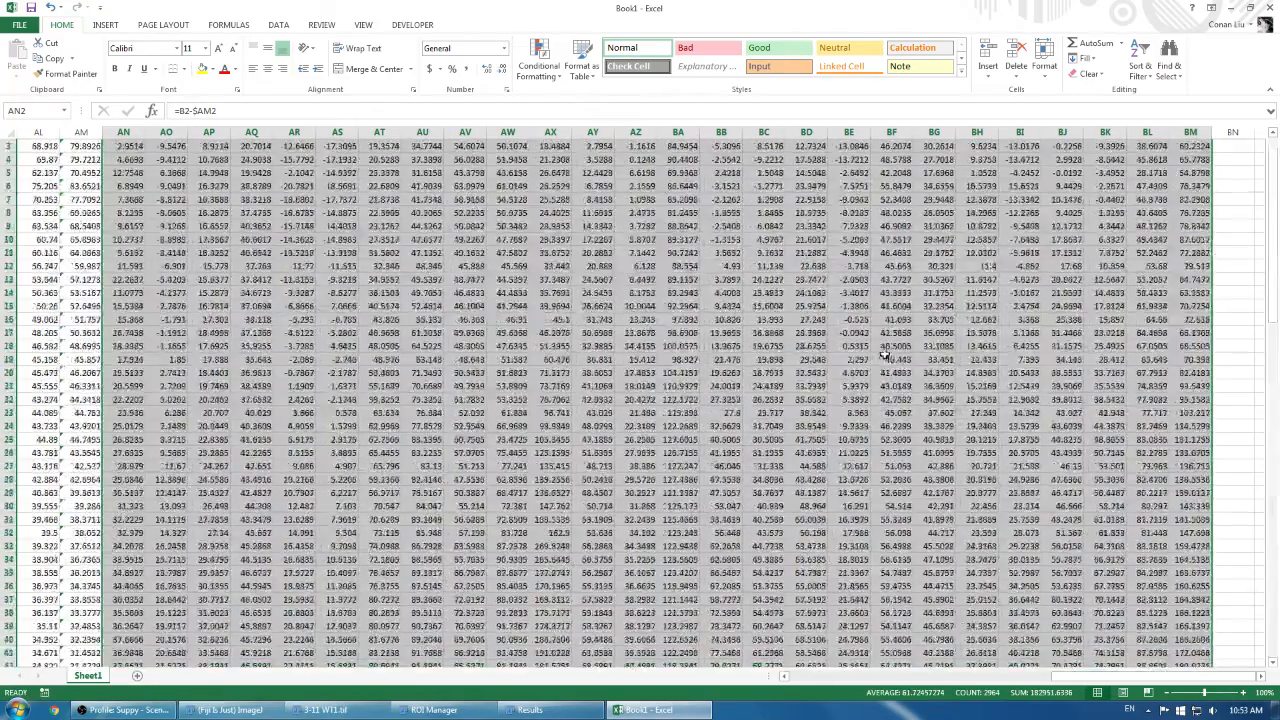
Step: Spot-check the formulas of individual cells throughout the Medium Droplets Minus Blank block
{"action": "left_click", "coordinate": [884, 332]}
{"action": "key", "text": "Left"}
{"action": "key", "text": "Left"}
{"action": "key", "text": "Left"}
{"action": "key", "text": "Left"}
{"action": "key", "text": "Left"}
{"action": "key", "text": "Left"}
{"action": "key", "text": "Left"}
{"action": "key", "text": "Left"}
{"action": "key", "text": "Left"}
{"action": "key", "text": "Left"}
{"action": "key", "text": "Left"}
{"action": "key", "text": "Left"}
{"action": "key", "text": "Left"}
{"action": "key", "text": "Left"}
{"action": "key", "text": "Left"}
{"action": "key", "text": "Left"}
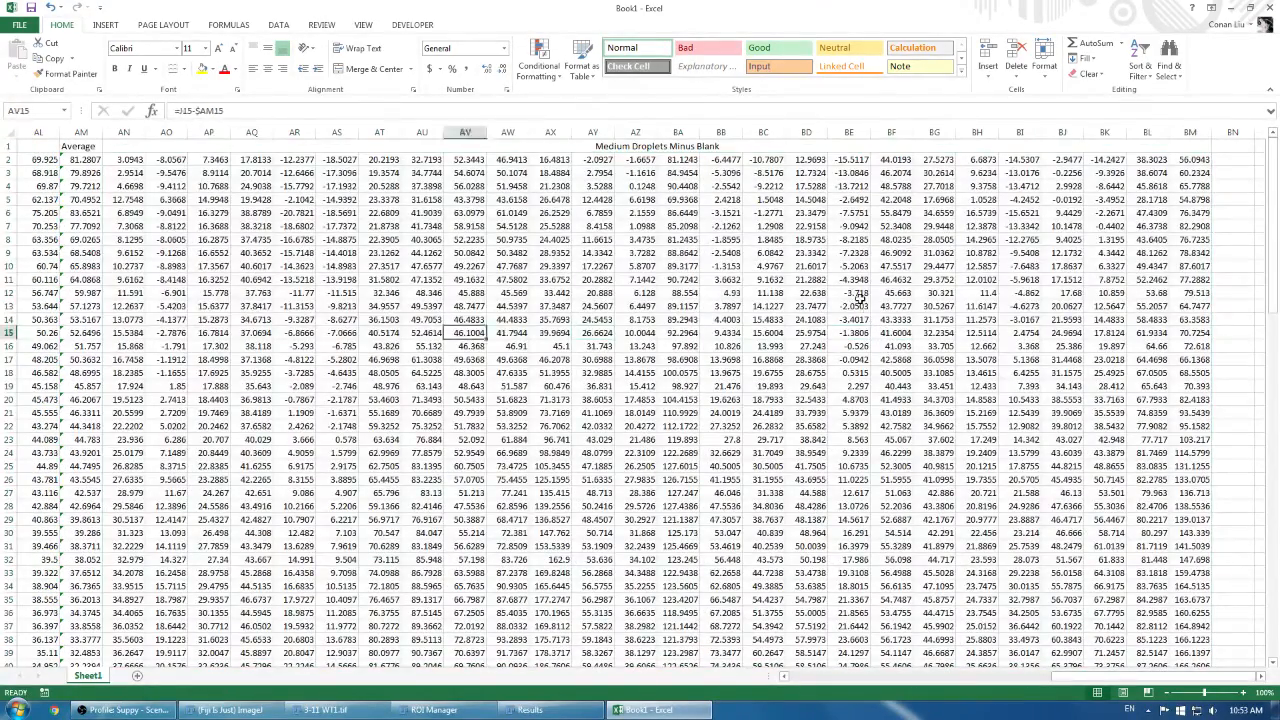
{"action": "key", "text": "Up"}
{"action": "key", "text": "Up"}
{"action": "key", "text": "Up"}
{"action": "key", "text": "Up"}
{"action": "key", "text": "Up"}
{"action": "key", "text": "Left"}
{"action": "key", "text": "Left"}
{"action": "key", "text": "Left"}
{"action": "key", "text": "Left"}
{"action": "key", "text": "Left"}
{"action": "key", "text": "Left"}
{"action": "key", "text": "Up"}
{"action": "key", "text": "Up"}
{"action": "key", "text": "Up"}
{"action": "key", "text": "Up"}
{"action": "key", "text": "Up"}
{"action": "key", "text": "Up"}
{"action": "key", "text": "Up"}
{"action": "key", "text": "Up"}
{"action": "key", "text": "Up"}
{"action": "key", "text": "Right"}
{"action": "key", "text": "Right"}
{"action": "key", "text": "Right"}
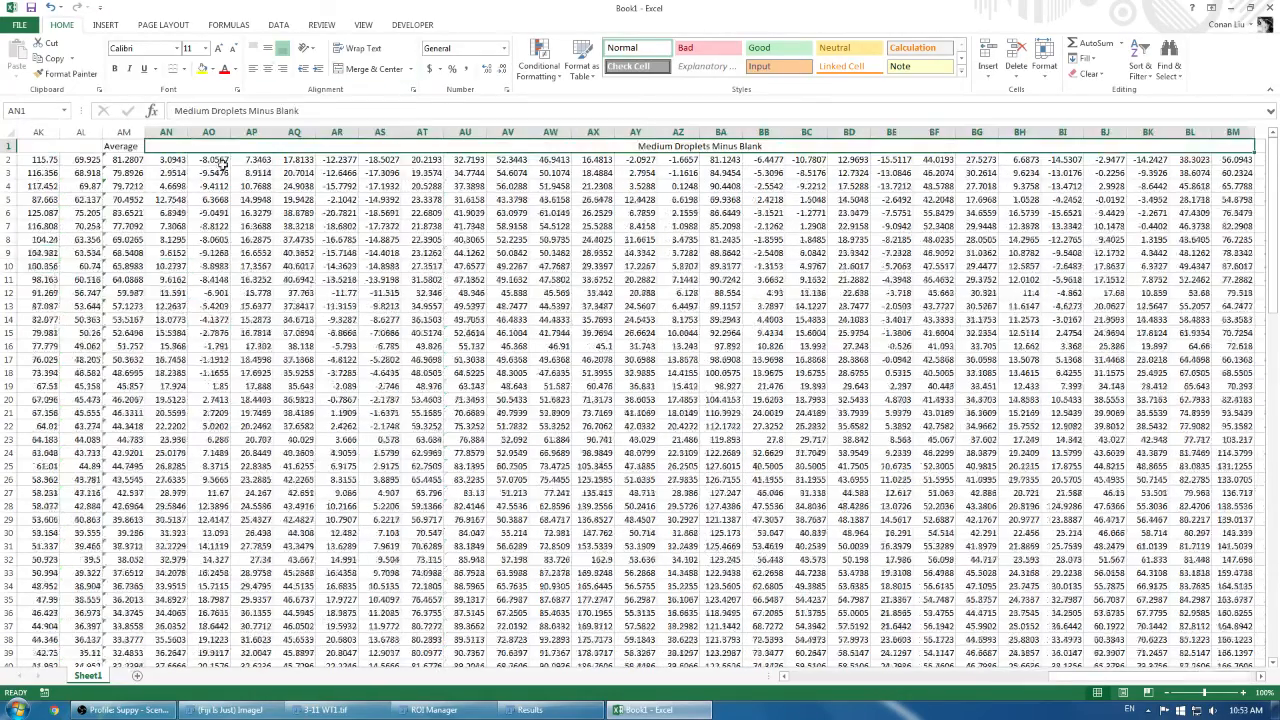
{"action": "key", "text": "Down"}
{"action": "key", "text": "Right"}
{"action": "key", "text": "Left"}
{"action": "key", "text": "Left"}
{"action": "key", "text": "Left"}
{"action": "key", "text": "Down"}
{"action": "key", "text": "Left"}
{"action": "key", "text": "Left"}
{"action": "key", "text": "Left"}
{"action": "key", "text": "Left"}
{"action": "key", "text": "Left"}
{"action": "key", "text": "Left"}
{"action": "key", "text": "Left"}
{"action": "key", "text": "Left"}
{"action": "key", "text": "Left"}
{"action": "key", "text": "Left"}
{"action": "key", "text": "Left"}
{"action": "key", "text": "Left"}
{"action": "key", "text": "Left"}
{"action": "key", "text": "Left"}
{"action": "key", "text": "Left"}
{"action": "key", "text": "Left"}
{"action": "key", "text": "Left"}
{"action": "key", "text": "Left"}
{"action": "key", "text": "Left"}
{"action": "key", "text": "Left"}
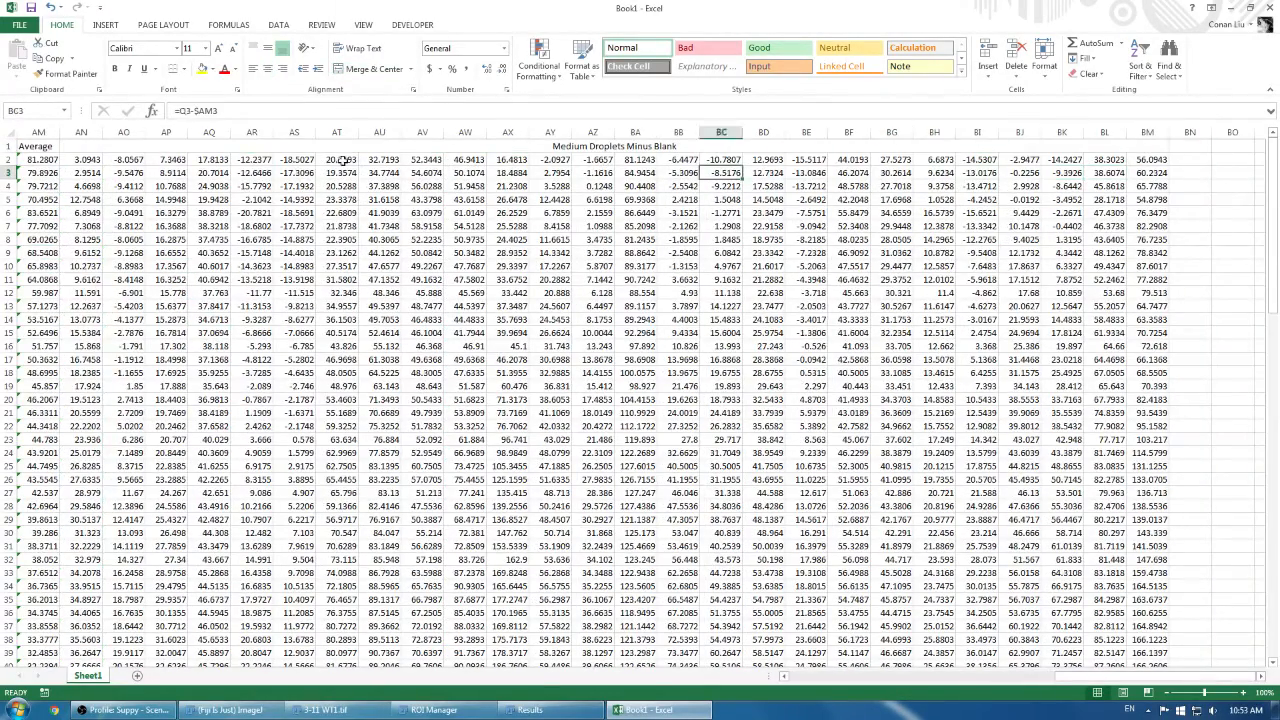
{"action": "key", "text": "Right"}
{"action": "key", "text": "Right"}
{"action": "key", "text": "Up"}
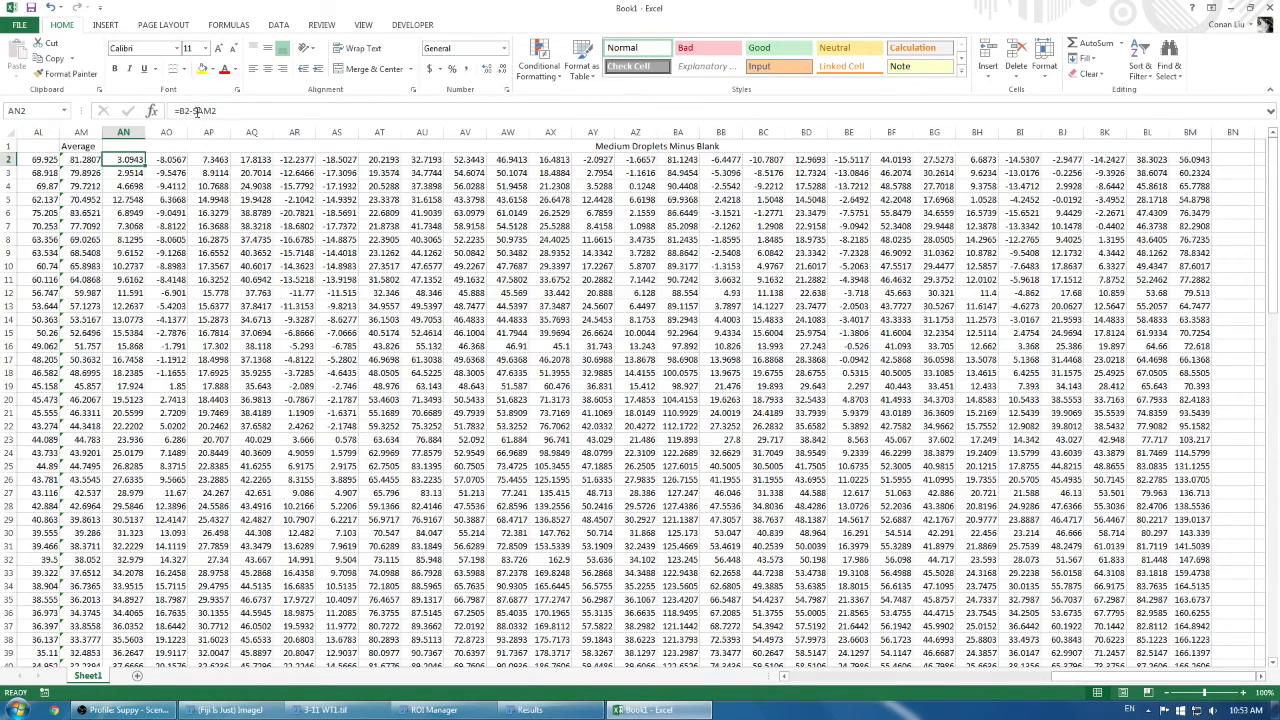
Step: Check along row 2, from AO2 to BL2, how the droplet and blank references change from column to column
{"action": "key", "text": "Right"}
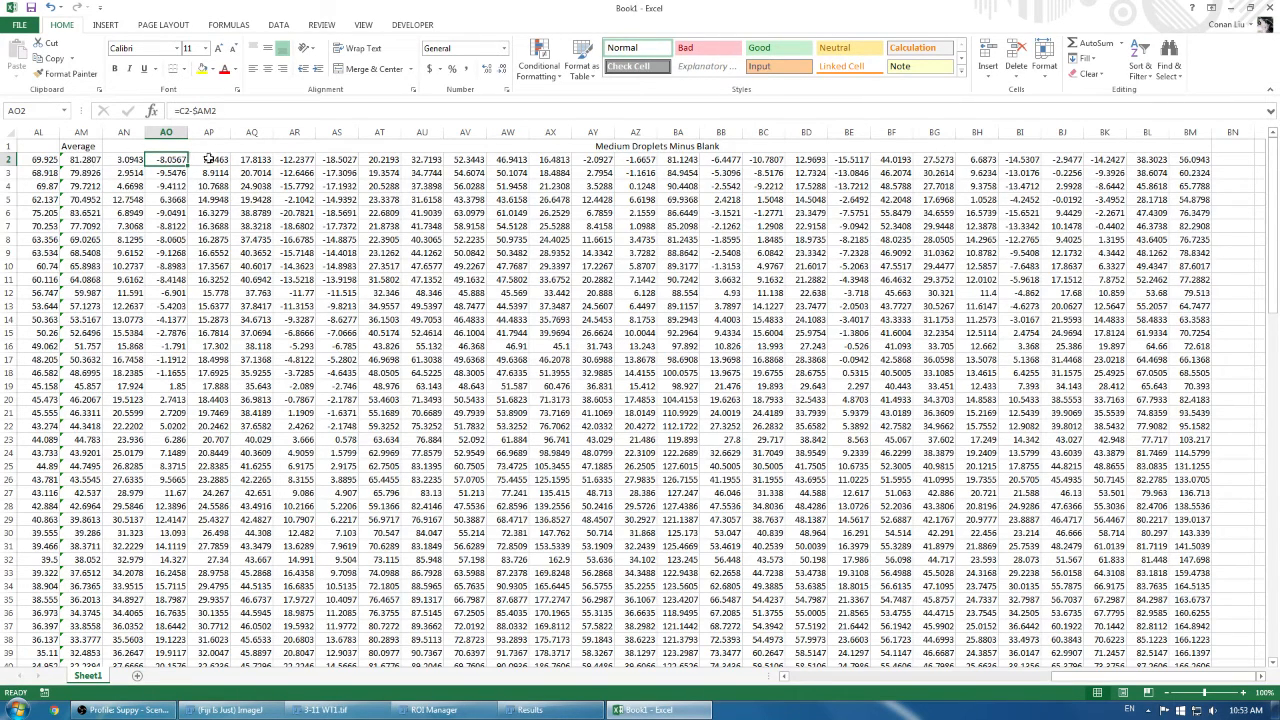
{"action": "key", "text": "Right"}
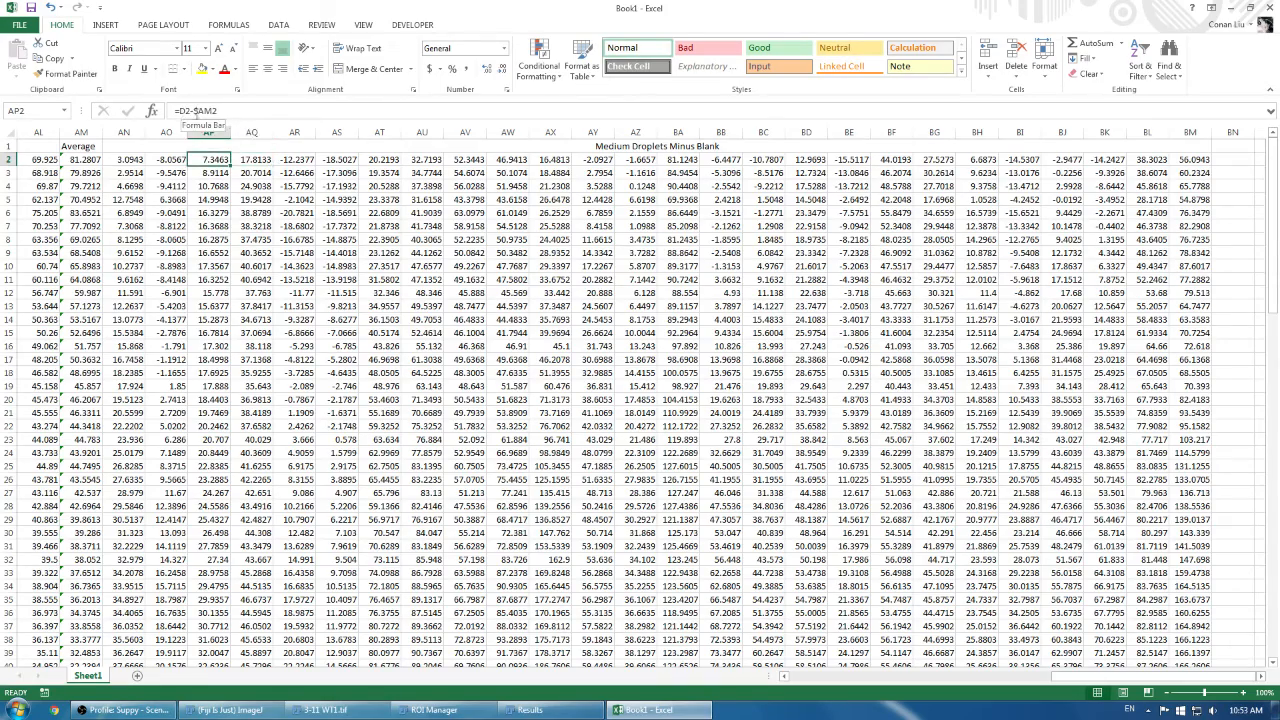
{"action": "key", "text": "Right"}
{"action": "key", "text": "Right"}
{"action": "key", "text": "Right"}
{"action": "key", "text": "Right"}
{"action": "key", "text": "Right"}
{"action": "key", "text": "Right"}
{"action": "key", "text": "Right"}
{"action": "key", "text": "Right"}
{"action": "key", "text": "Right"}
{"action": "key", "text": "Right"}
{"action": "key", "text": "Right"}
{"action": "key", "text": "Right"}
{"action": "key", "text": "Right"}
{"action": "key", "text": "Right"}
{"action": "key", "text": "Right"}
{"action": "key", "text": "Right"}
{"action": "key", "text": "Right"}
{"action": "key", "text": "Right"}
{"action": "key", "text": "Right"}
{"action": "key", "text": "Right"}
{"action": "key", "text": "Right"}
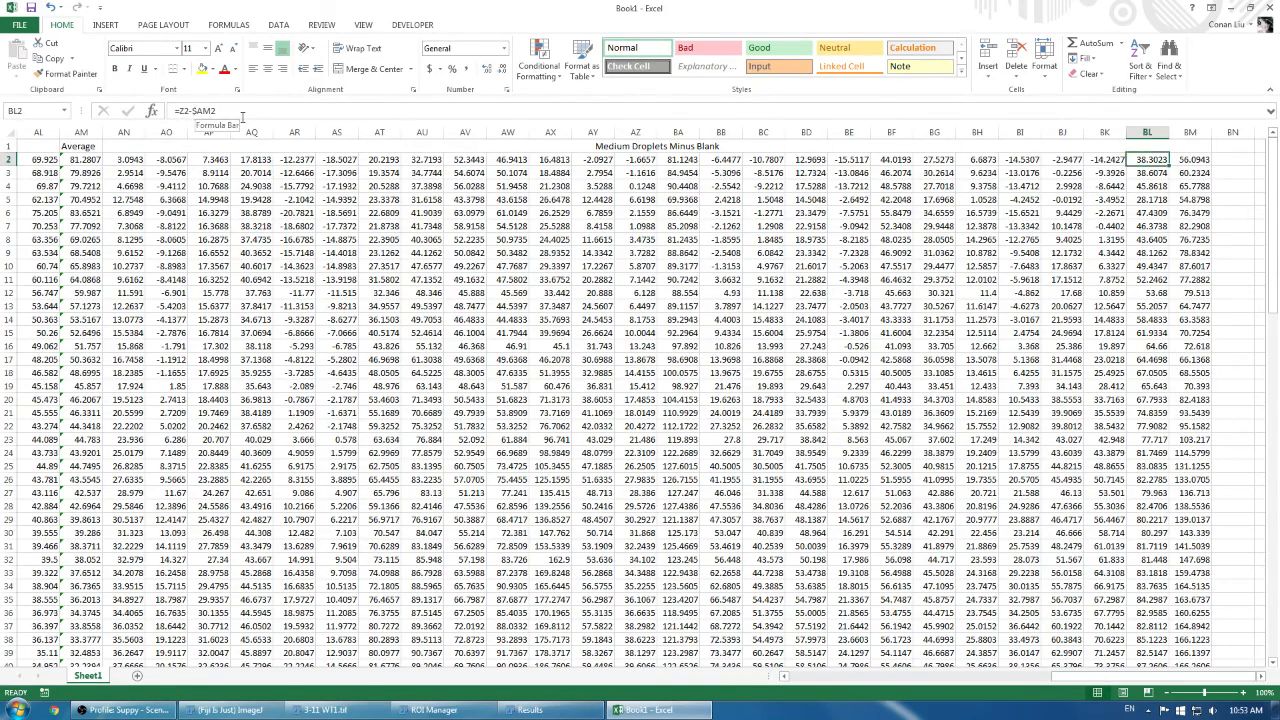
Step: Check down column BH how the row numbers in the droplet and blank references change
{"action": "key", "text": "Left"}
{"action": "key", "text": "Left"}
{"action": "key", "text": "Left"}
{"action": "key", "text": "Left"}
{"action": "key", "text": "Down"}
{"action": "key", "text": "Down"}
{"action": "key", "text": "Down"}
{"action": "key", "text": "Down"}
{"action": "key", "text": "Down"}
{"action": "key", "text": "Down"}
{"action": "key", "text": "Down"}
{"action": "key", "text": "Down"}
{"action": "key", "text": "Down"}
{"action": "key", "text": "Down"}
{"action": "key", "text": "Down"}
{"action": "key", "text": "Down"}
{"action": "key", "text": "Down"}
{"action": "key", "text": "Down"}
{"action": "key", "text": "Down"}
{"action": "key", "text": "Down"}
{"action": "key", "text": "Down"}
{"action": "key", "text": "Down"}
{"action": "key", "text": "Down"}
{"action": "key", "text": "Down"}
{"action": "key", "text": "Down"}
{"action": "key", "text": "Down"}
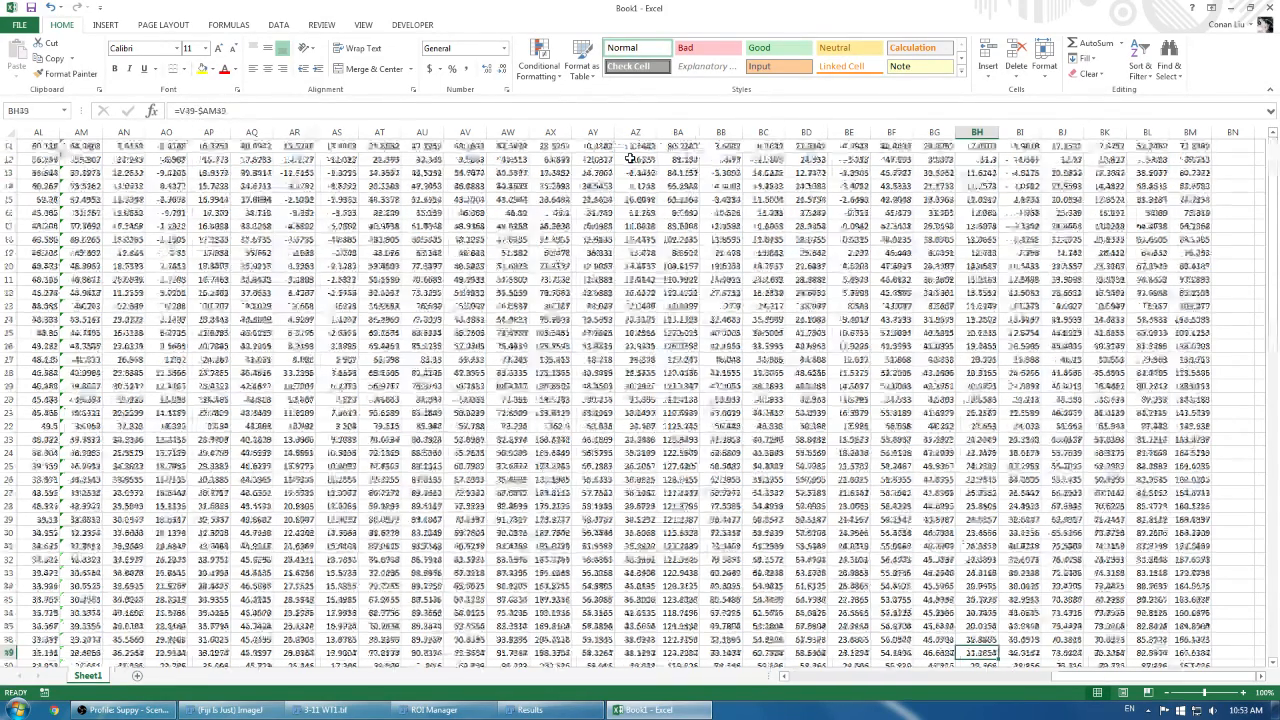
{"action": "key", "text": "Up"}
{"action": "scroll", "coordinate": [686, 170], "scroll_direction": "up", "scroll_amount": 8}
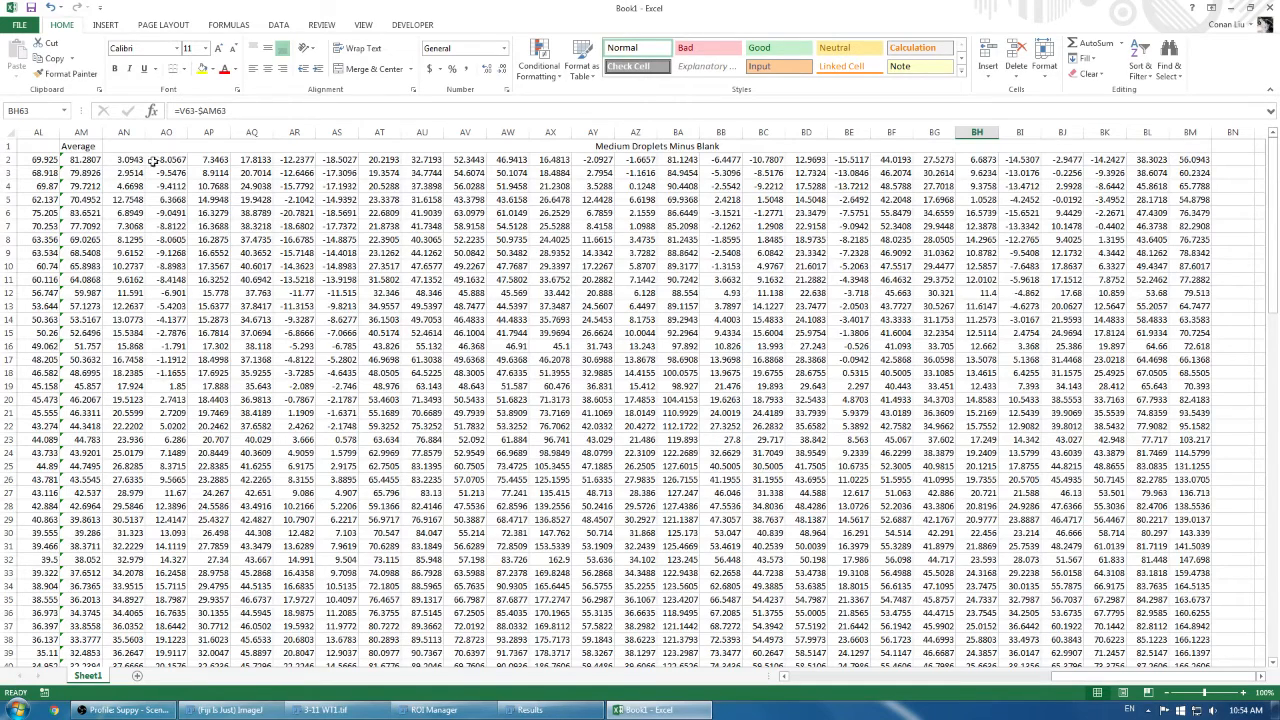
Step: Head column BN with Average and enter =AVERAGE(AN2:BM2) in BN2 to average the blank-subtracted droplets
{"action": "left_click", "coordinate": [1228, 148]}
{"action": "type", "text": "Average"}
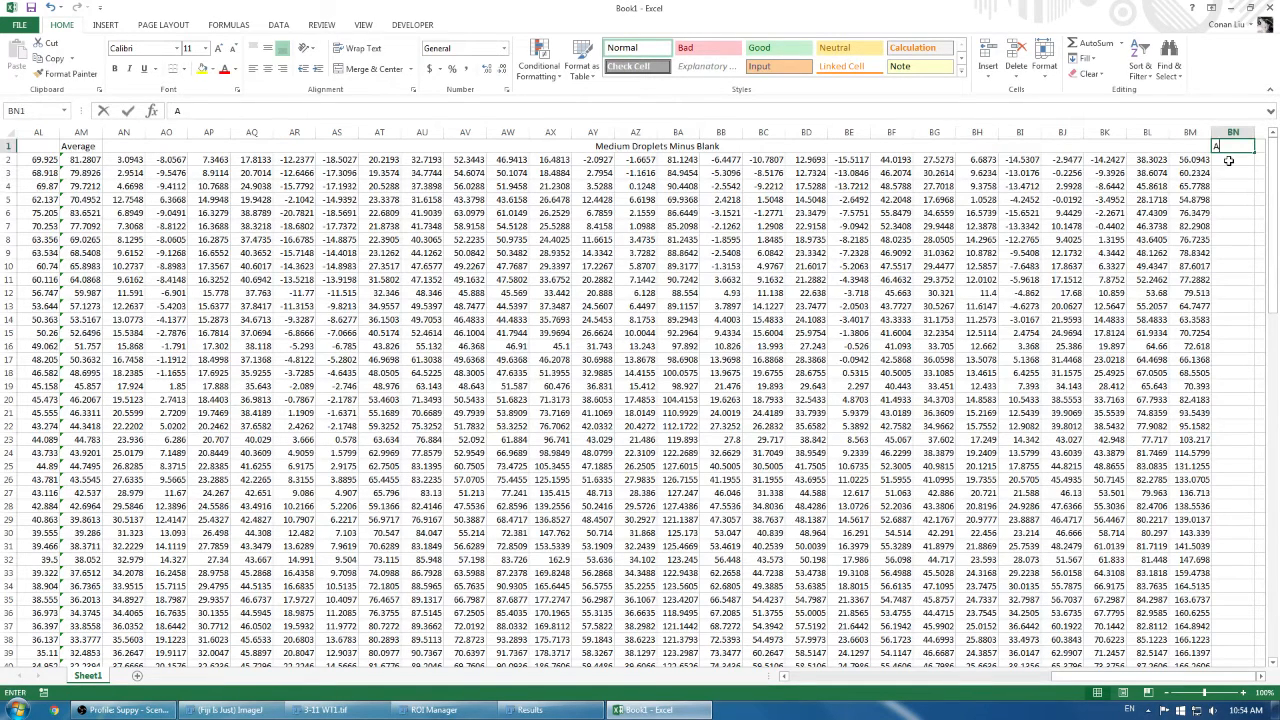
{"action": "key", "text": "Return"}
{"action": "type", "text": "=average("}
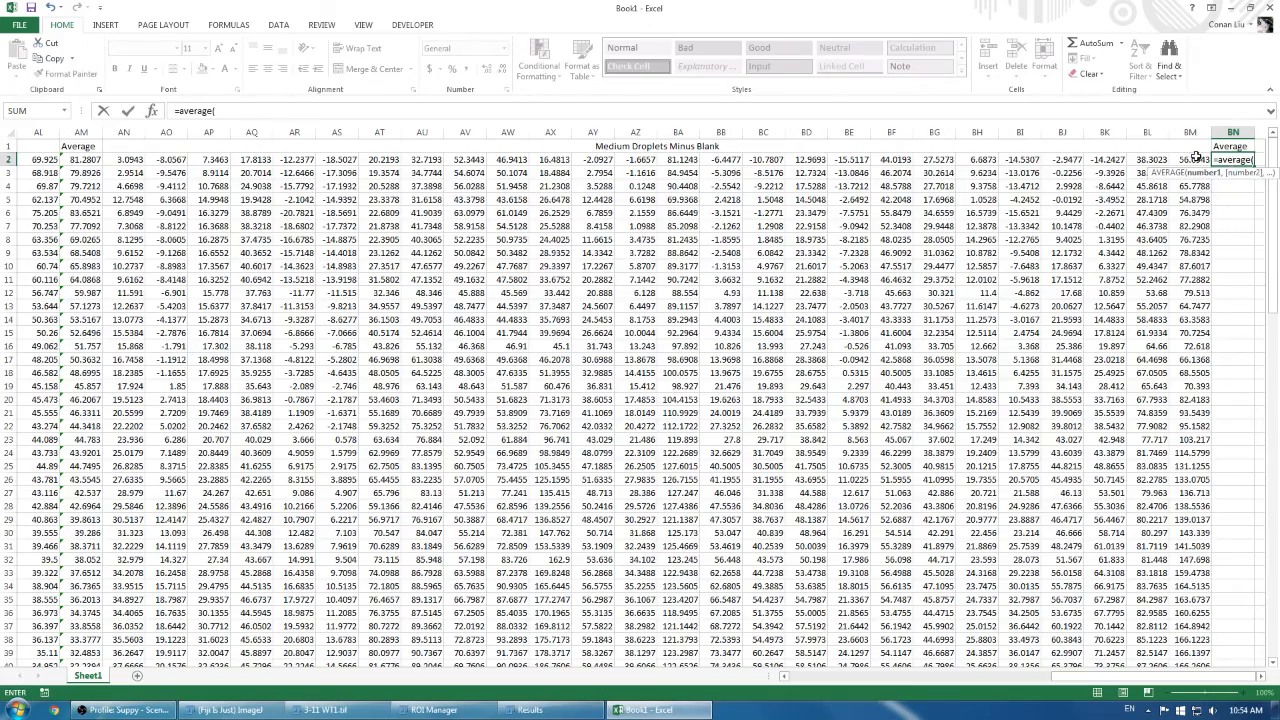
{"action": "left_click_drag", "start_coordinate": [1196, 158], "coordinate": [80, 160]}
{"action": "key", "text": "Return"}
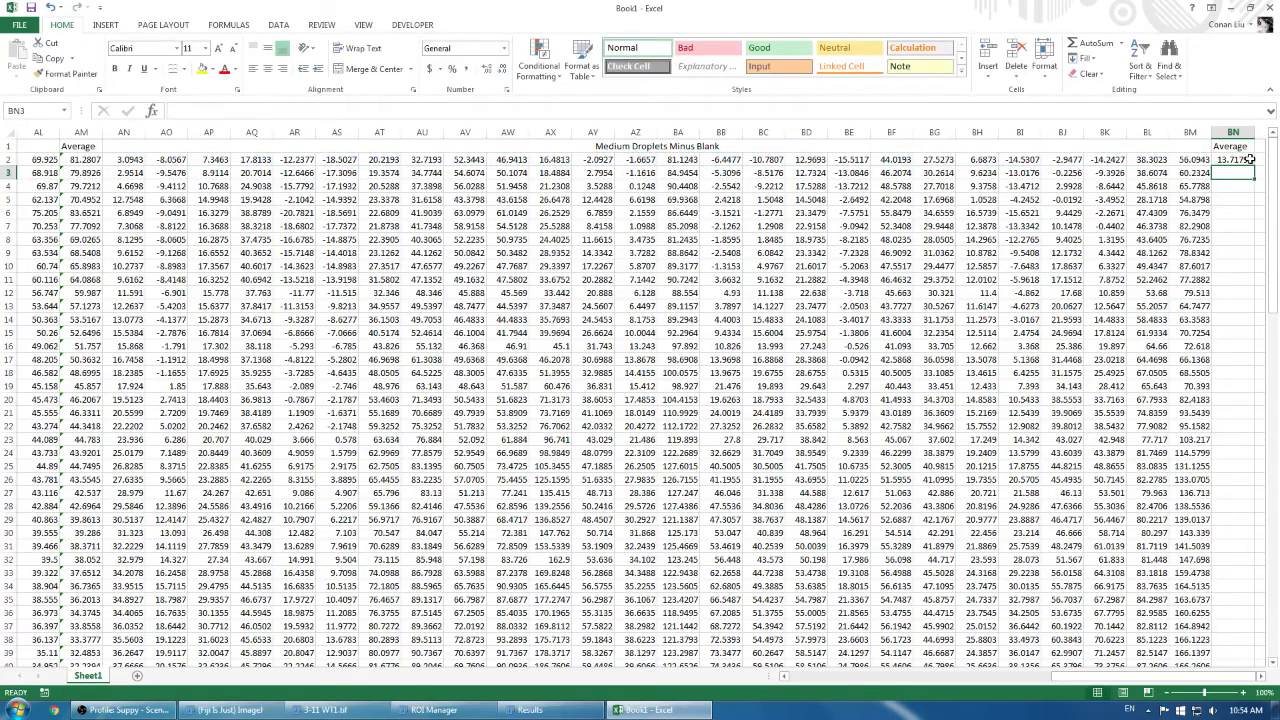
Step: Fill the average formula from BN2 down to the last slice row and look over the filled column
{"action": "left_click", "coordinate": [1232, 159]}
{"action": "left_click_drag", "start_coordinate": [1255, 166], "coordinate": [1150, 714]}
{"action": "left_click_drag", "start_coordinate": [1148, 640], "coordinate": [1148, 640]}
{"action": "scroll", "coordinate": [1190, 450], "scroll_direction": "up", "scroll_amount": 20}
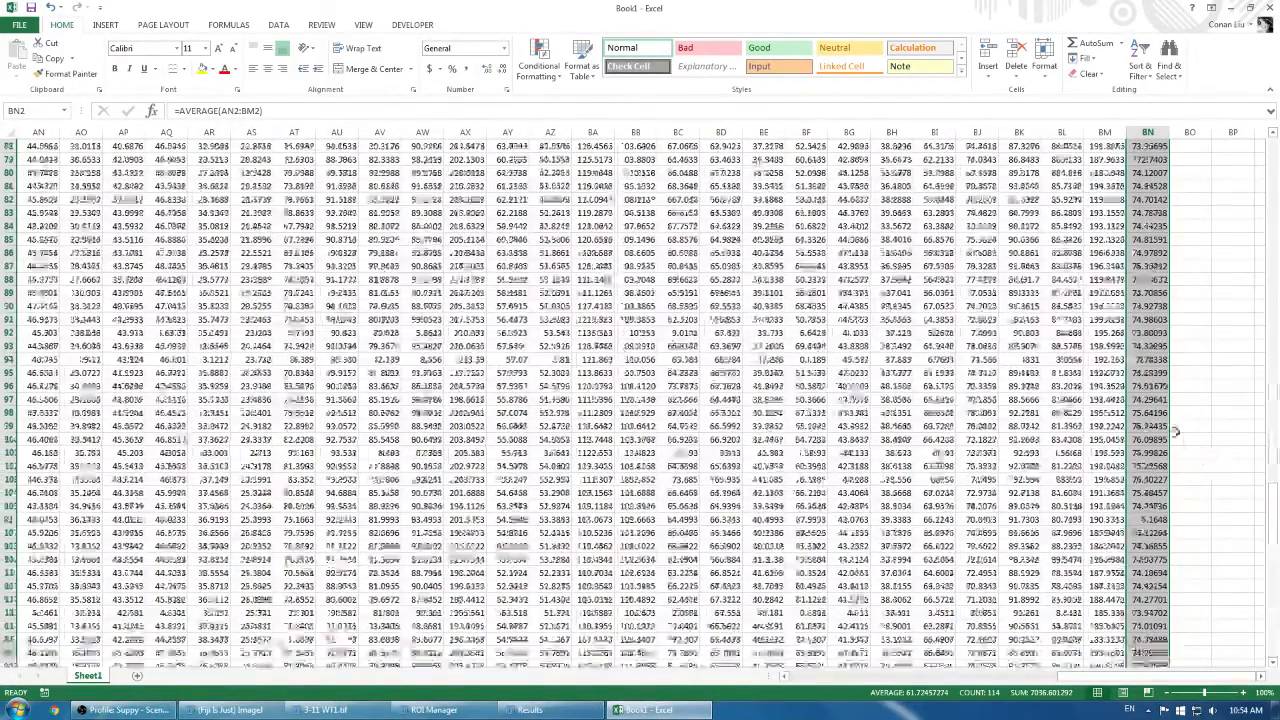
{"action": "left_click", "coordinate": [1163, 160]}
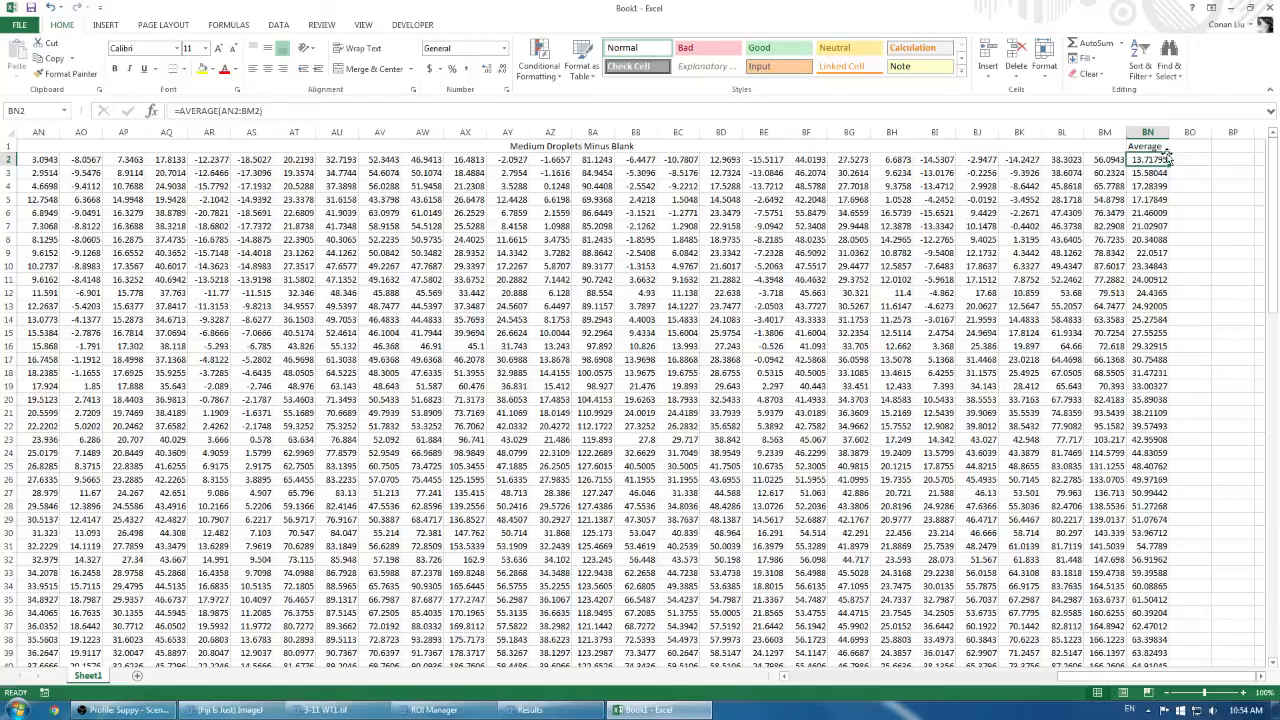
{"action": "scroll", "coordinate": [1148, 160], "scroll_direction": "down", "scroll_amount": 8}
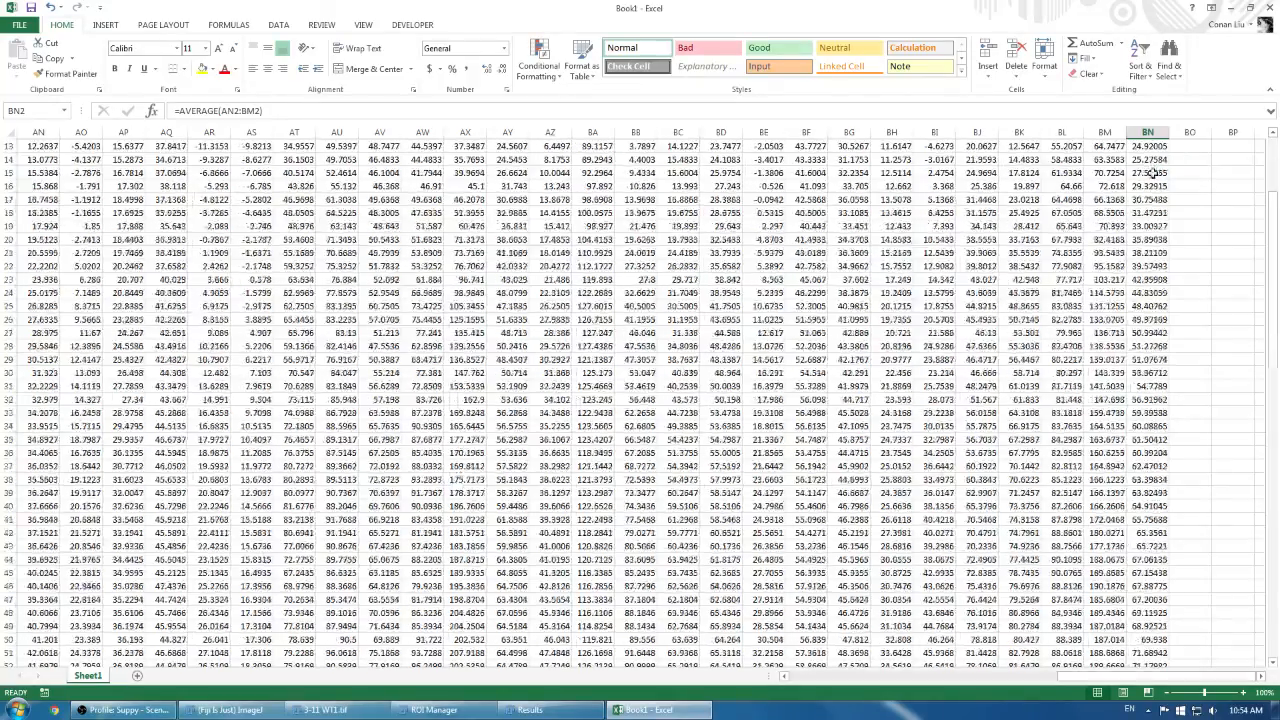
{"action": "scroll", "coordinate": [1150, 228], "scroll_direction": "down", "scroll_amount": 13}
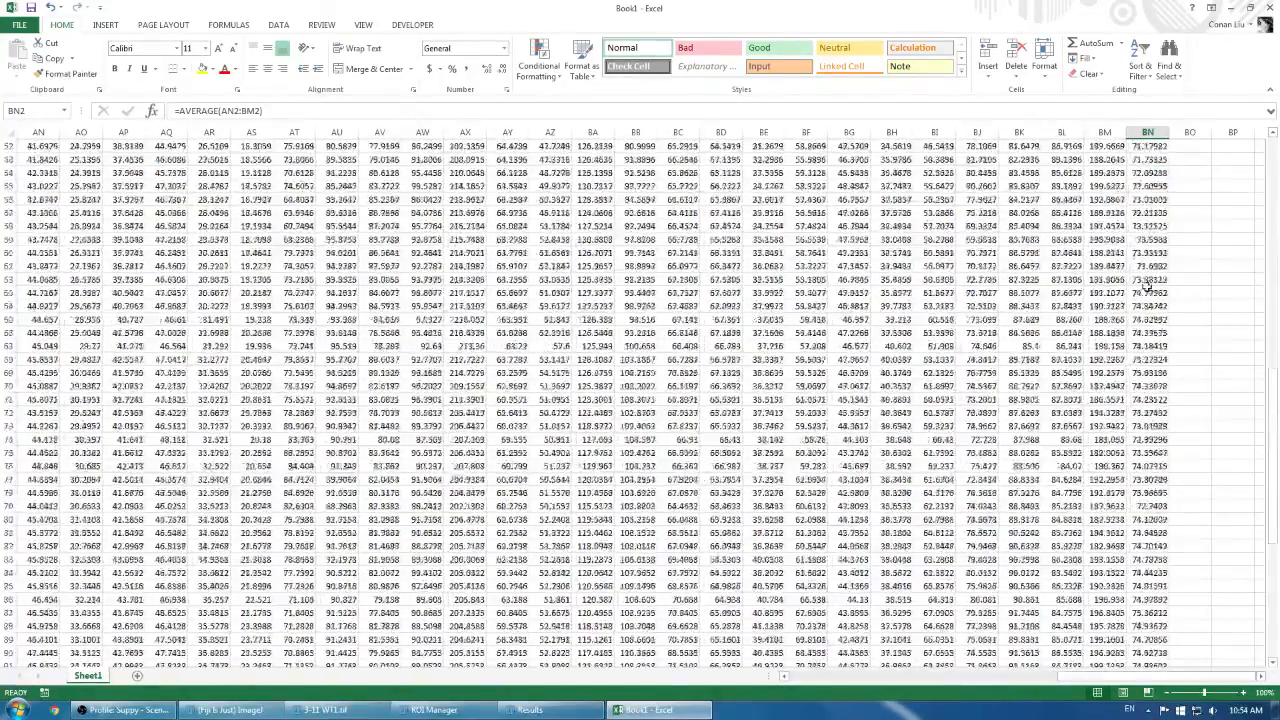
Step: Look over the average values in column BN from the last slice rows back to the first ones
{"action": "scroll", "coordinate": [1146, 193], "scroll_direction": "up", "scroll_amount": 1}
{"action": "left_click_drag", "start_coordinate": [1147, 172], "coordinate": [1150, 400]}
{"action": "scroll", "coordinate": [1151, 390], "scroll_direction": "down", "scroll_amount": 8}
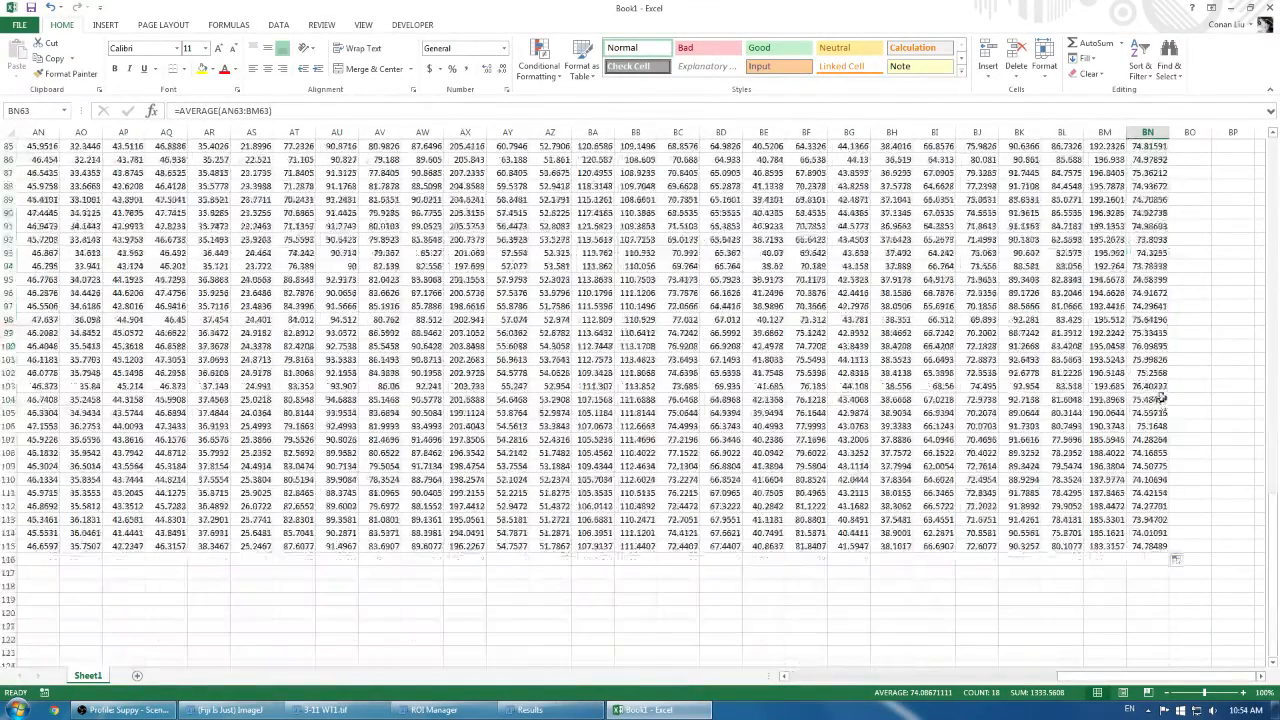
{"action": "scroll", "coordinate": [1155, 372], "scroll_direction": "up", "scroll_amount": 15}
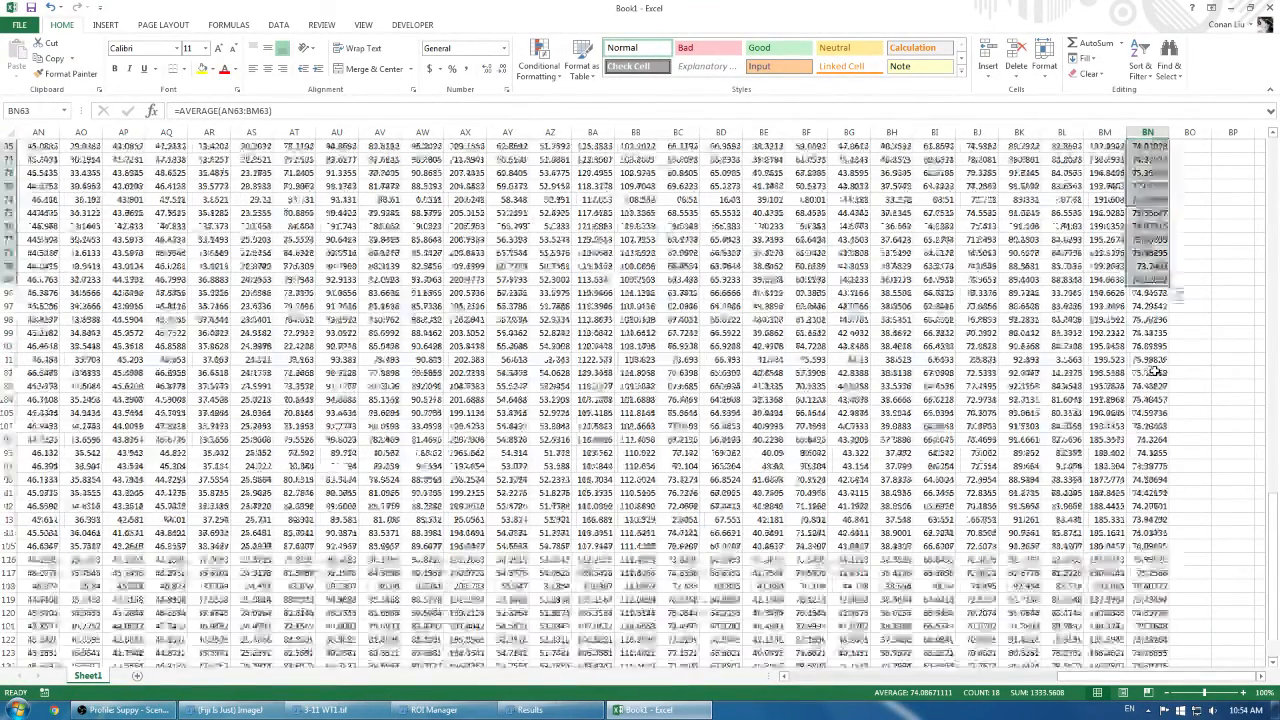
{"action": "scroll", "coordinate": [1155, 370], "scroll_direction": "up", "scroll_amount": 13}
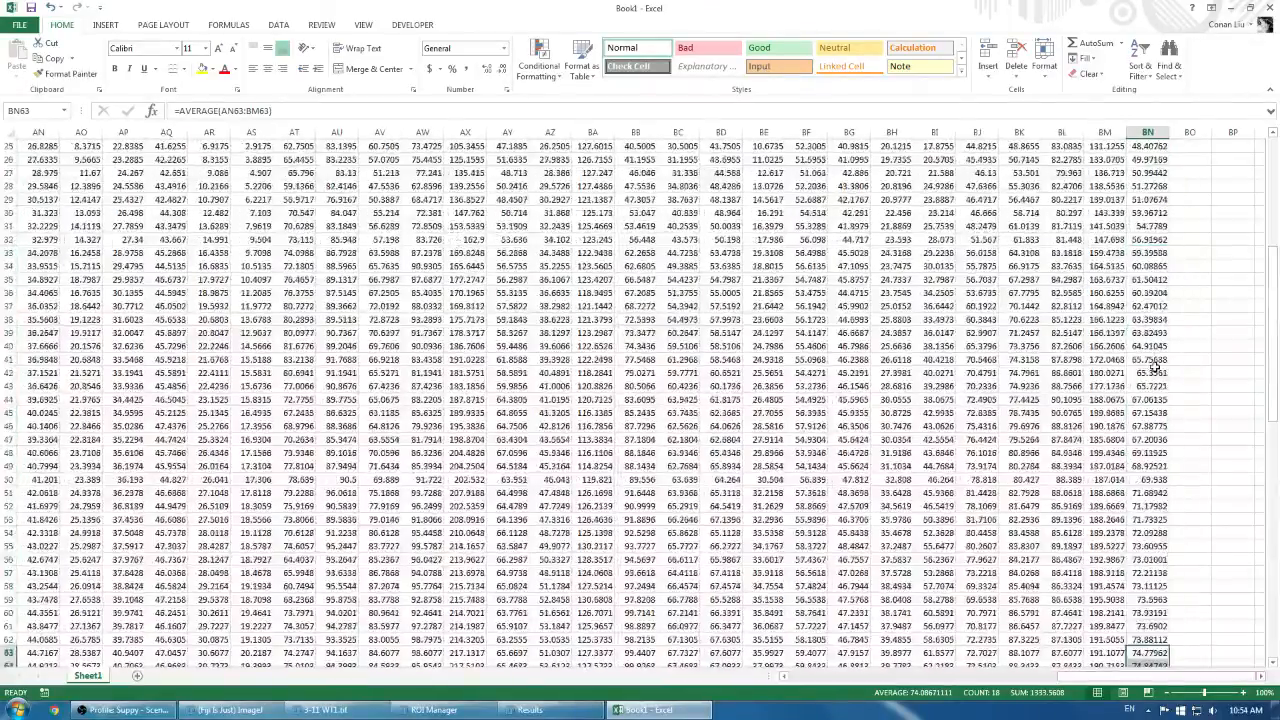
{"action": "left_click", "coordinate": [1152, 159]}
{"action": "left_click_drag", "start_coordinate": [1155, 157], "coordinate": [1152, 418]}
{"action": "left_click", "coordinate": [1195, 411]}
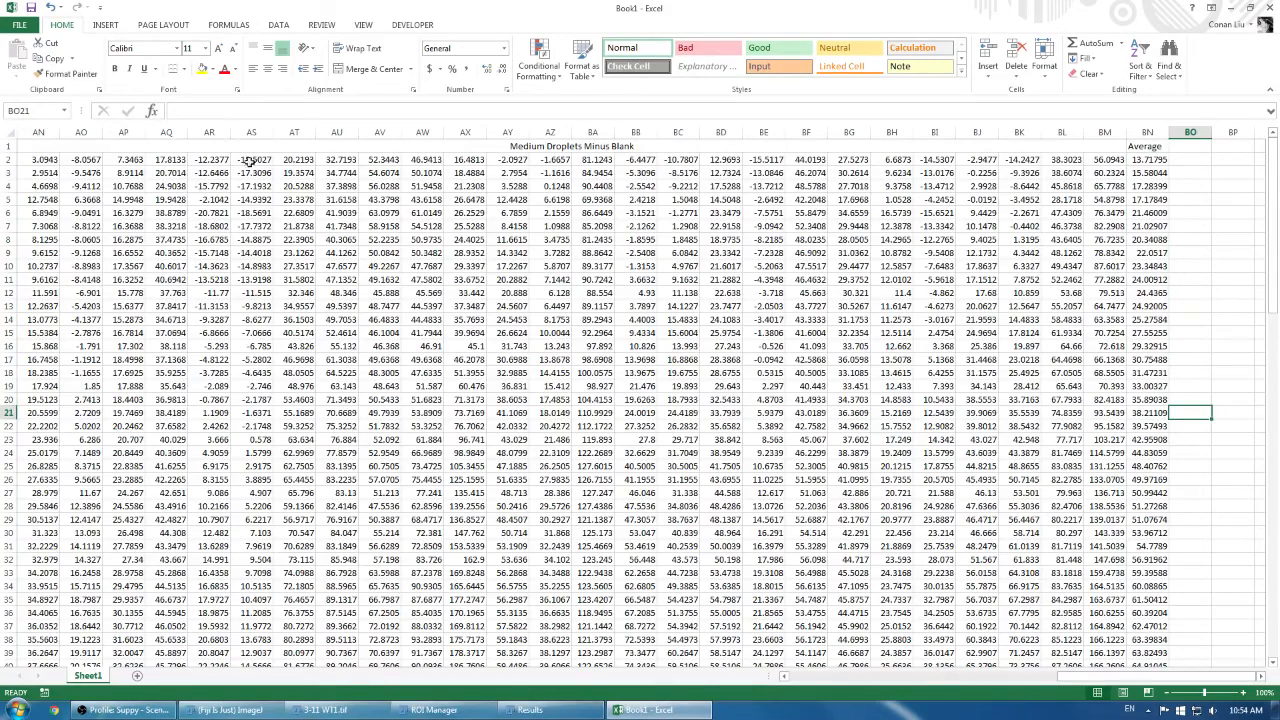
Step: Check the blank-subtraction formulas in AT3, AN2 and AO4 against the blank averages in column AM
{"action": "left_click", "coordinate": [40, 170]}
{"action": "left_click", "coordinate": [299, 173]}
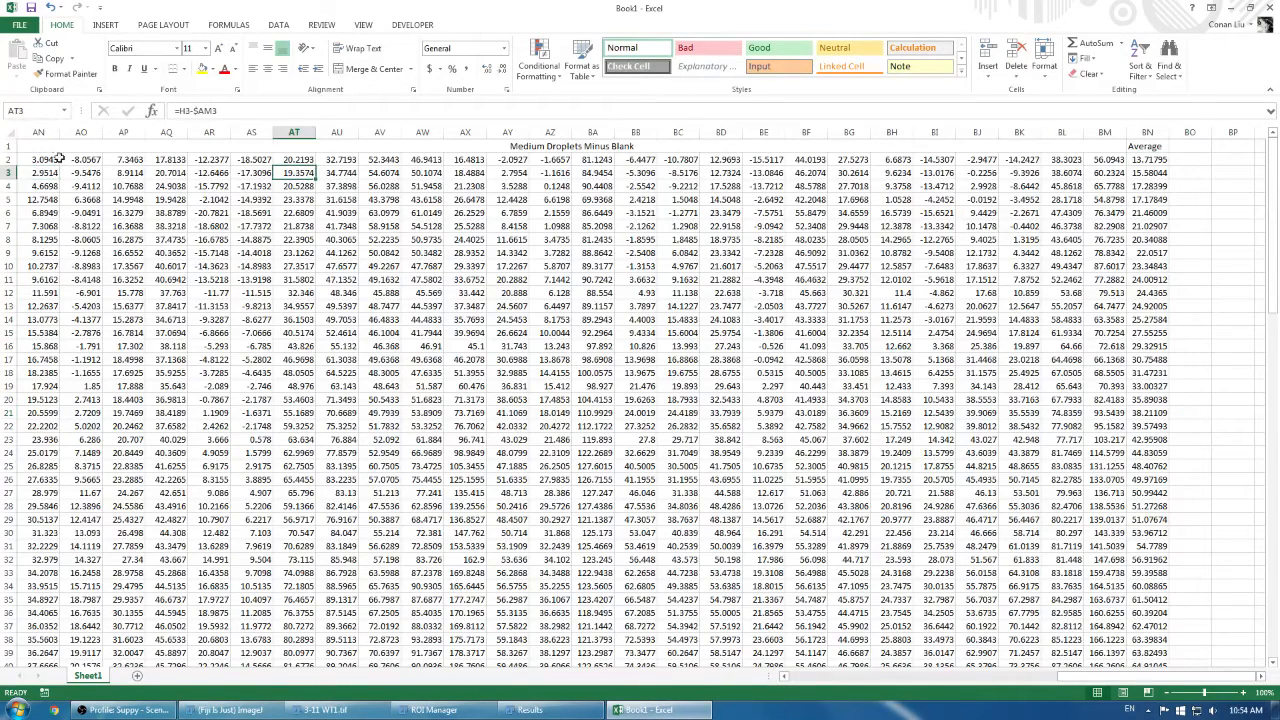
{"action": "left_click", "coordinate": [47, 159]}
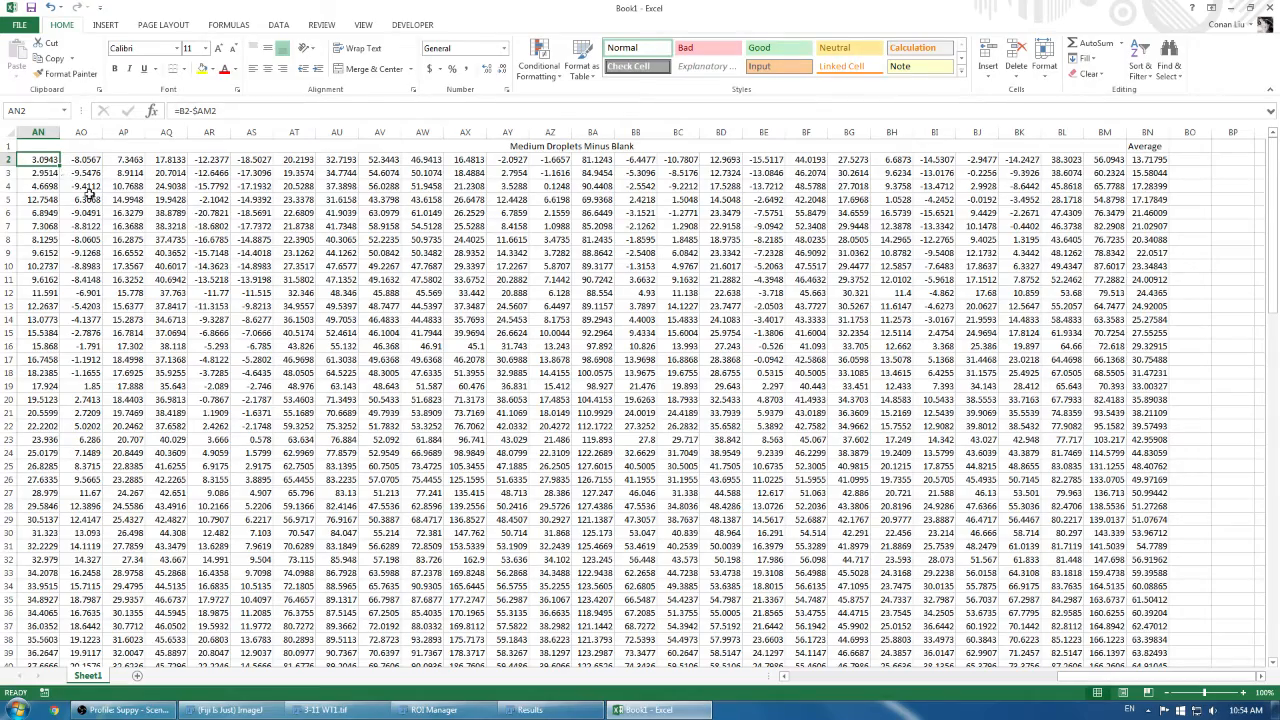
{"action": "scroll", "coordinate": [1110, 680], "scroll_direction": "left", "scroll_amount": 3}
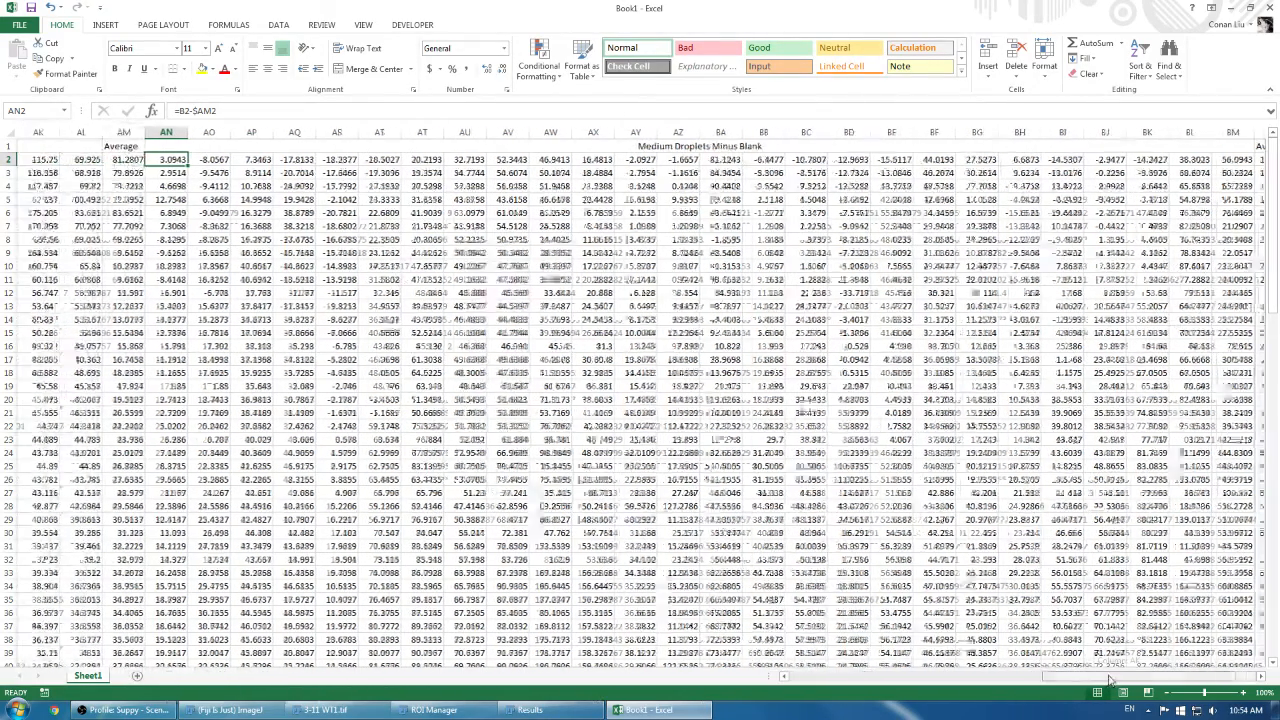
{"action": "scroll", "coordinate": [1110, 680], "scroll_direction": "right", "scroll_amount": 1}
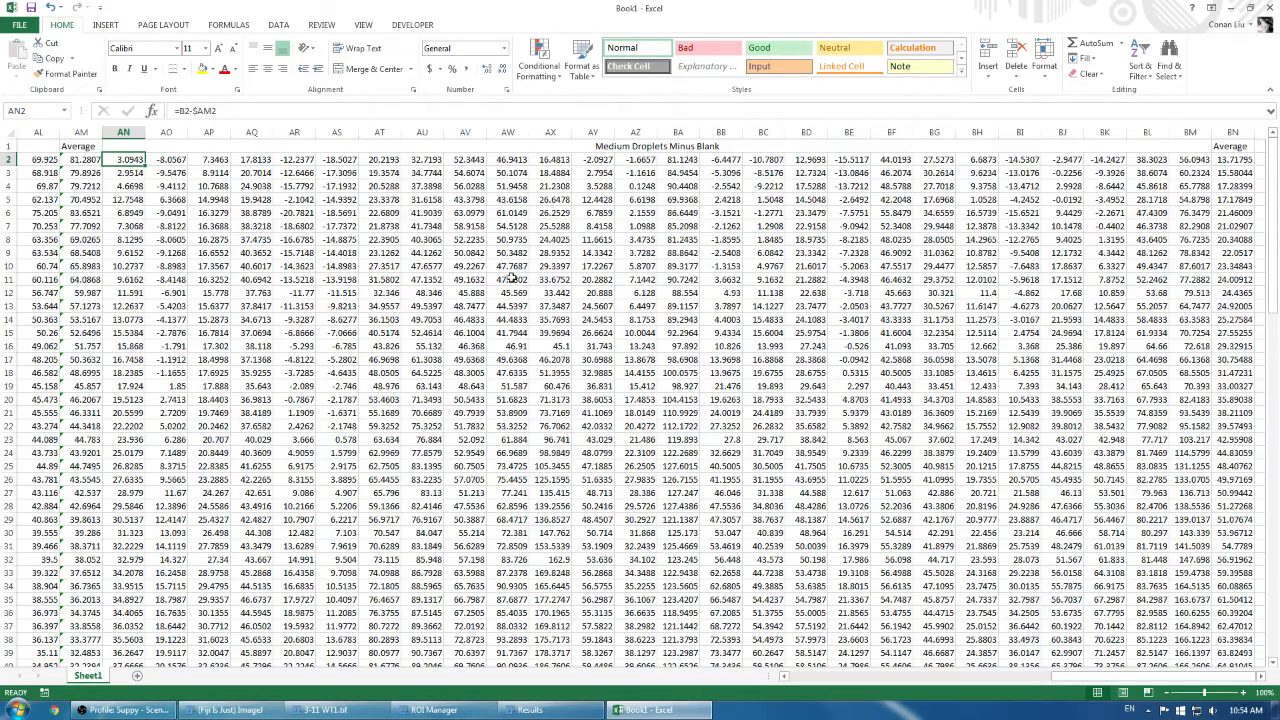
{"action": "left_click", "coordinate": [187, 186]}
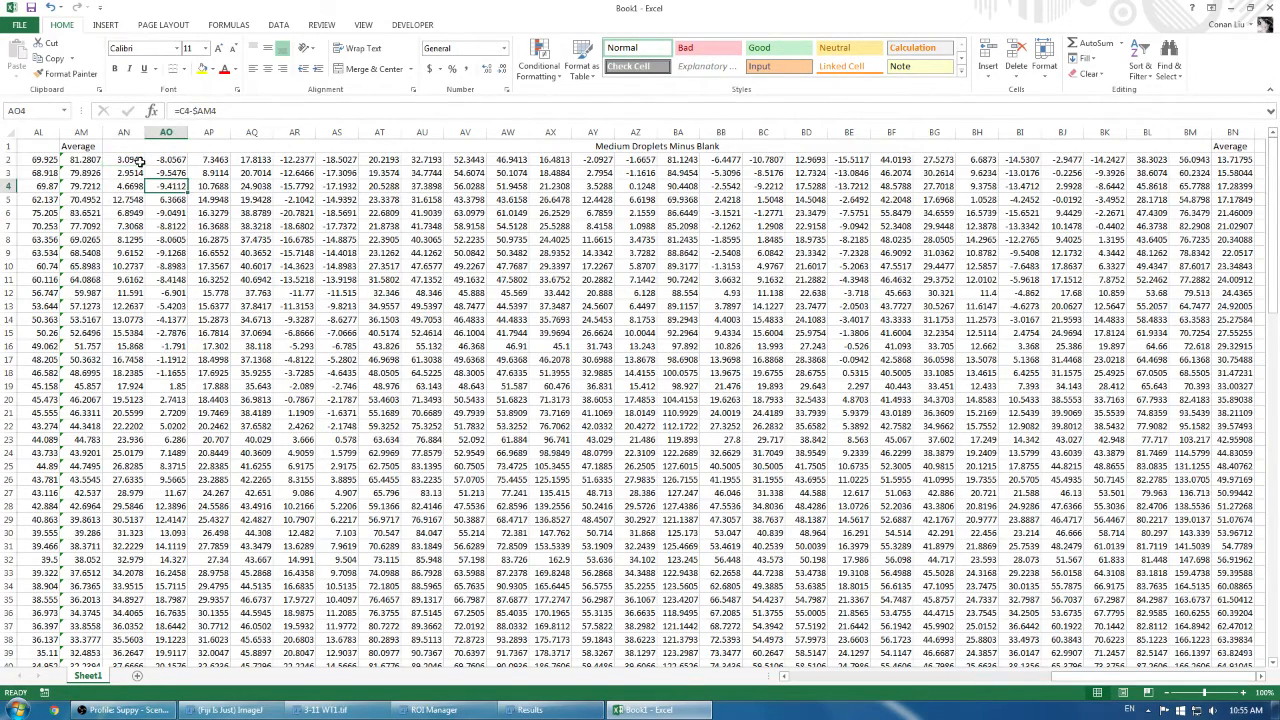
Step: Review the whole blank-subtracted droplet block from AN2 to BM115 and check the average formula in BN2
{"action": "left_click_drag", "start_coordinate": [135, 163], "coordinate": [1158, 590]}
{"action": "scroll", "coordinate": [1150, 590], "scroll_direction": "up", "scroll_amount": 17}
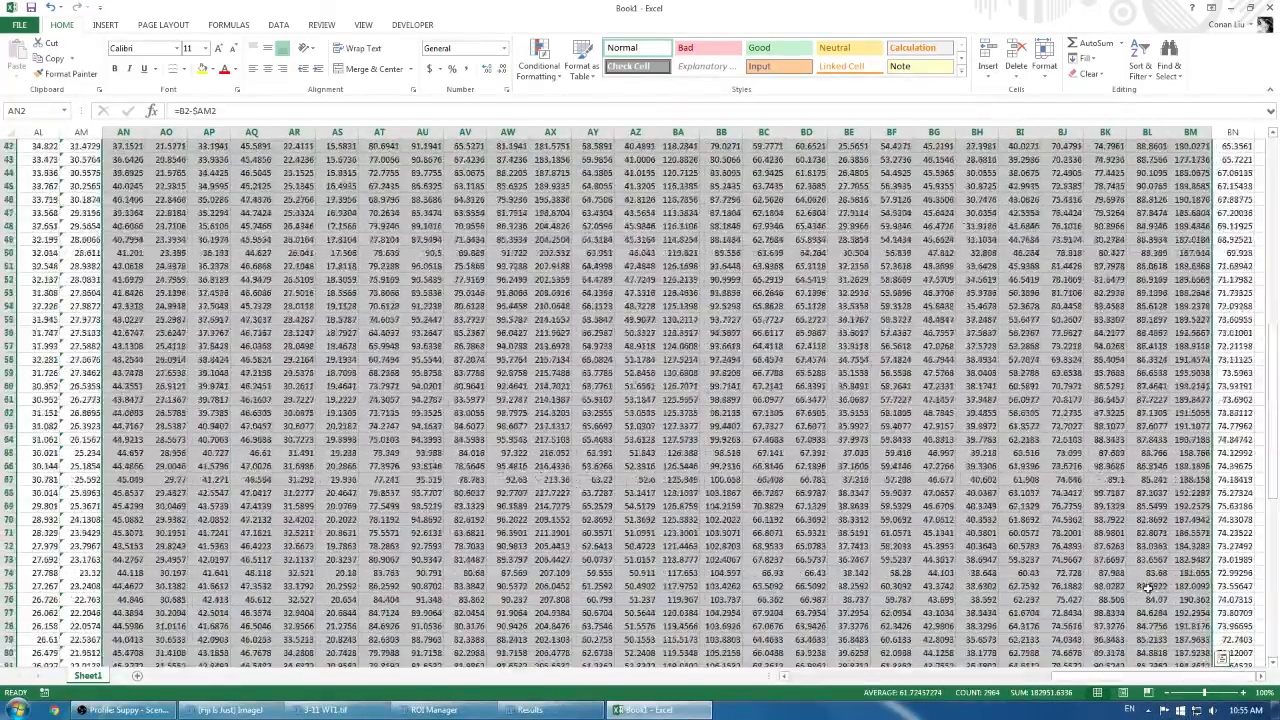
{"action": "scroll", "coordinate": [1143, 585], "scroll_direction": "up", "scroll_amount": 8}
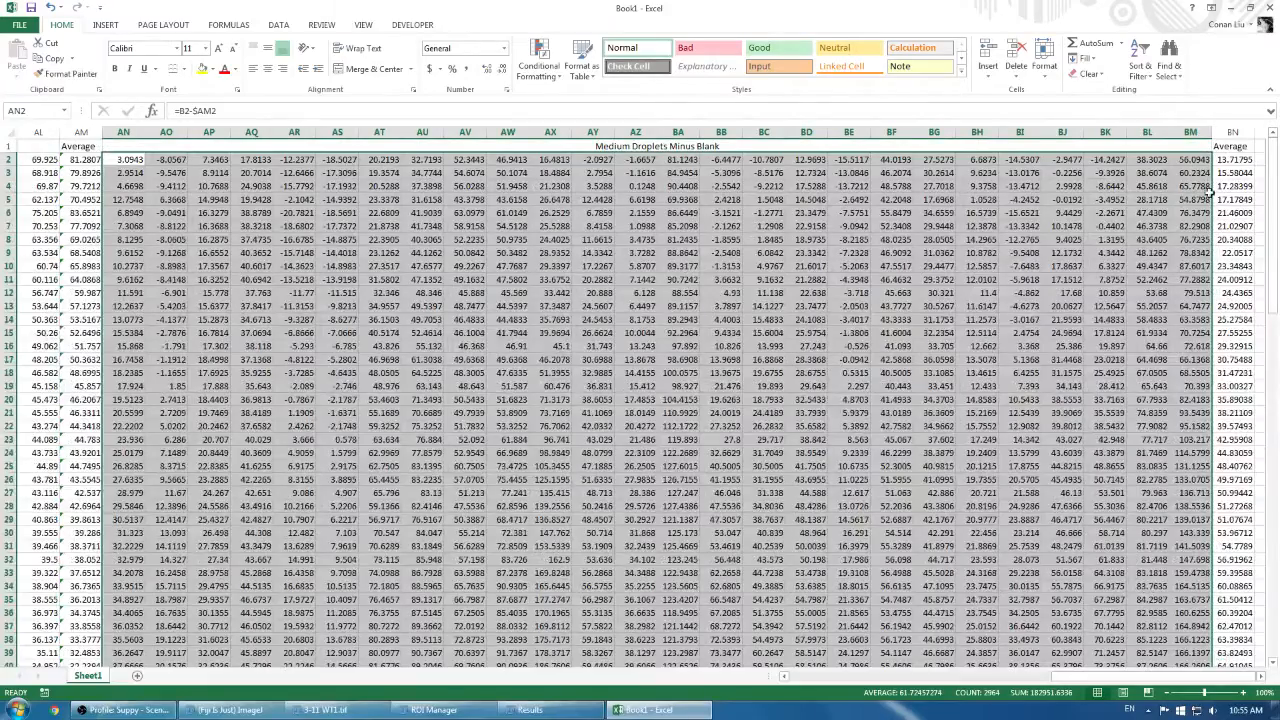
{"action": "left_click", "coordinate": [1240, 160]}
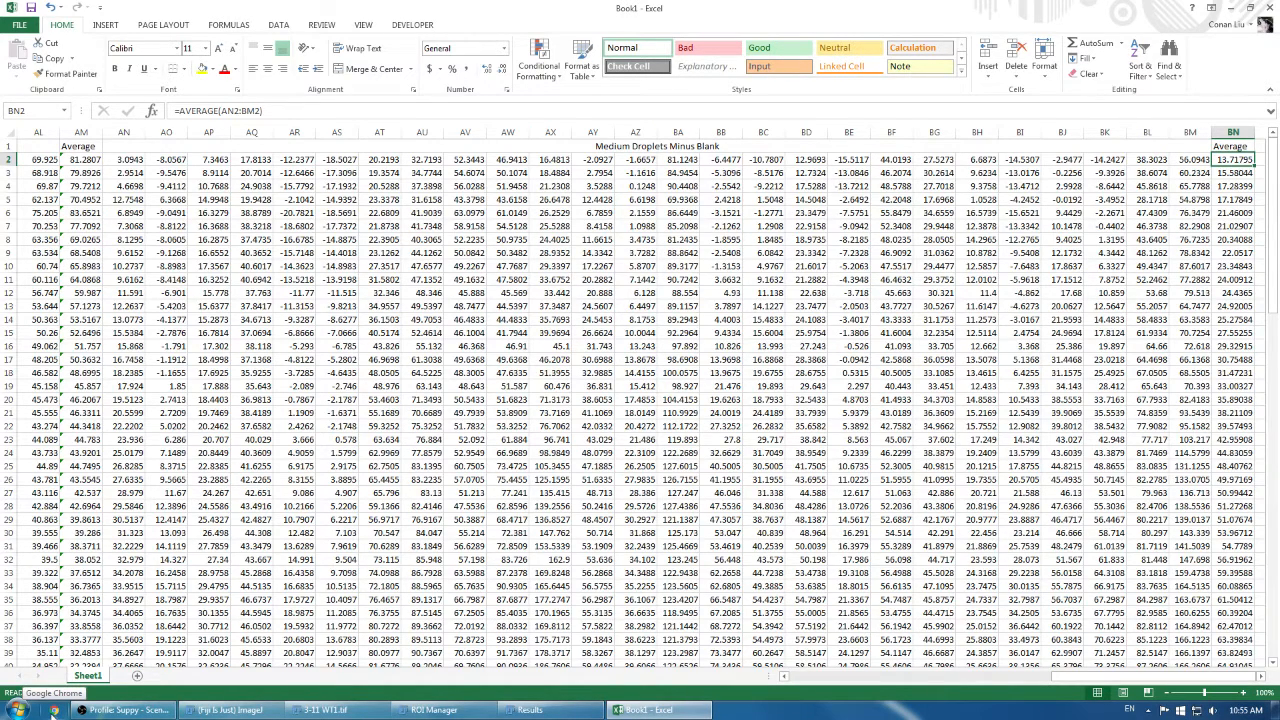
Step: Switch to Google Chrome, load bmail.berkeley.edu and move the browser window low enough to uncover most of the worksheet
{"action": "left_click", "coordinate": [54, 710]}
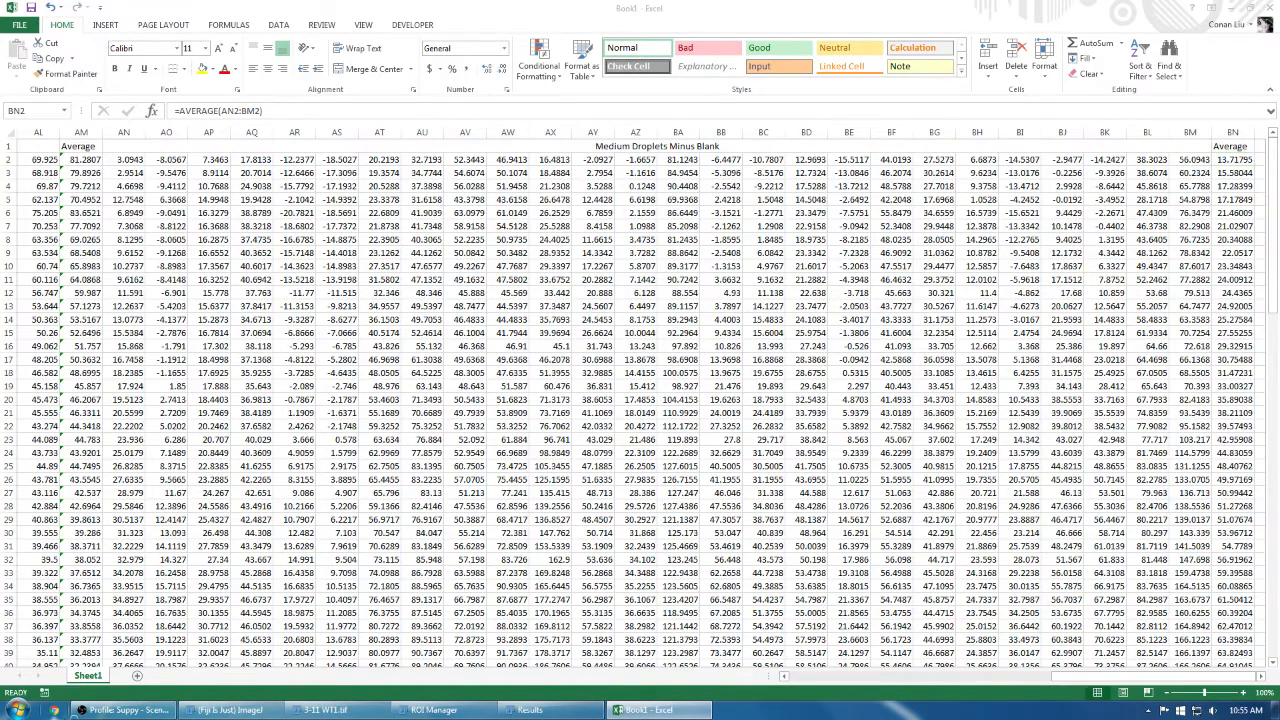
{"action": "type", "text": "bmail.berkeley.edu"}
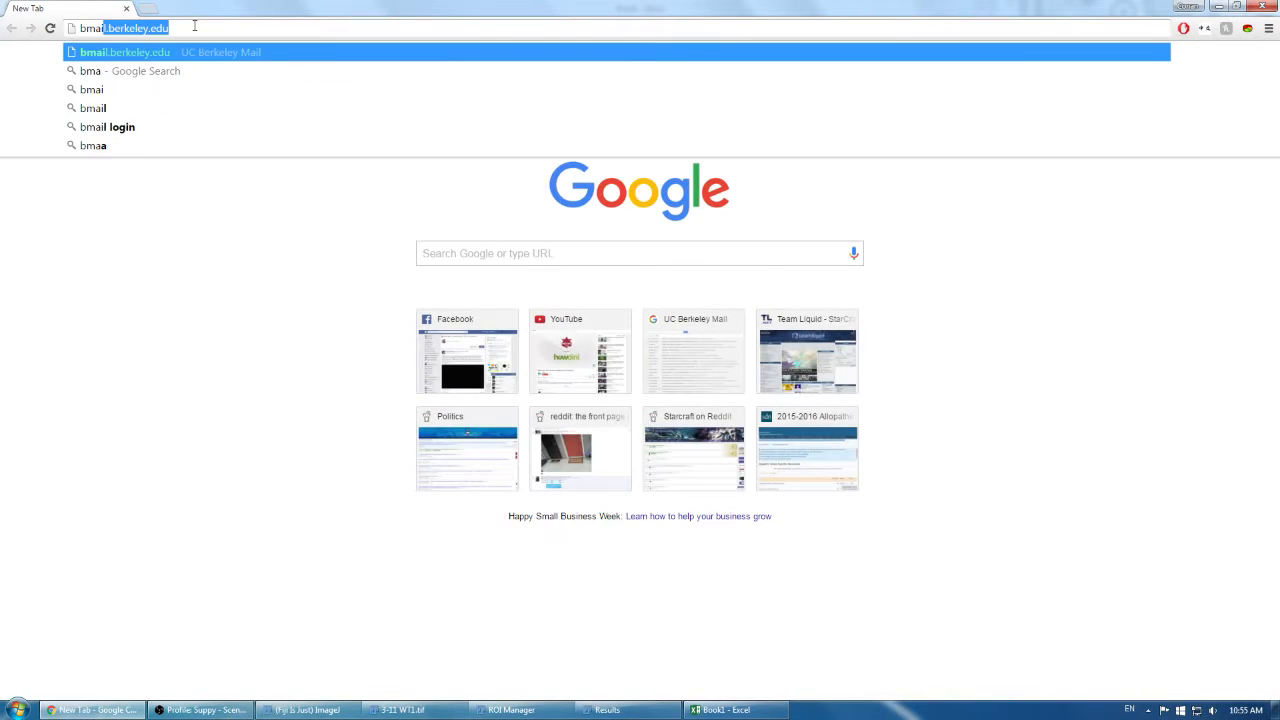
{"action": "left_click_drag", "start_coordinate": [238, 9], "coordinate": [862, 518]}
{"action": "key", "text": "Return"}
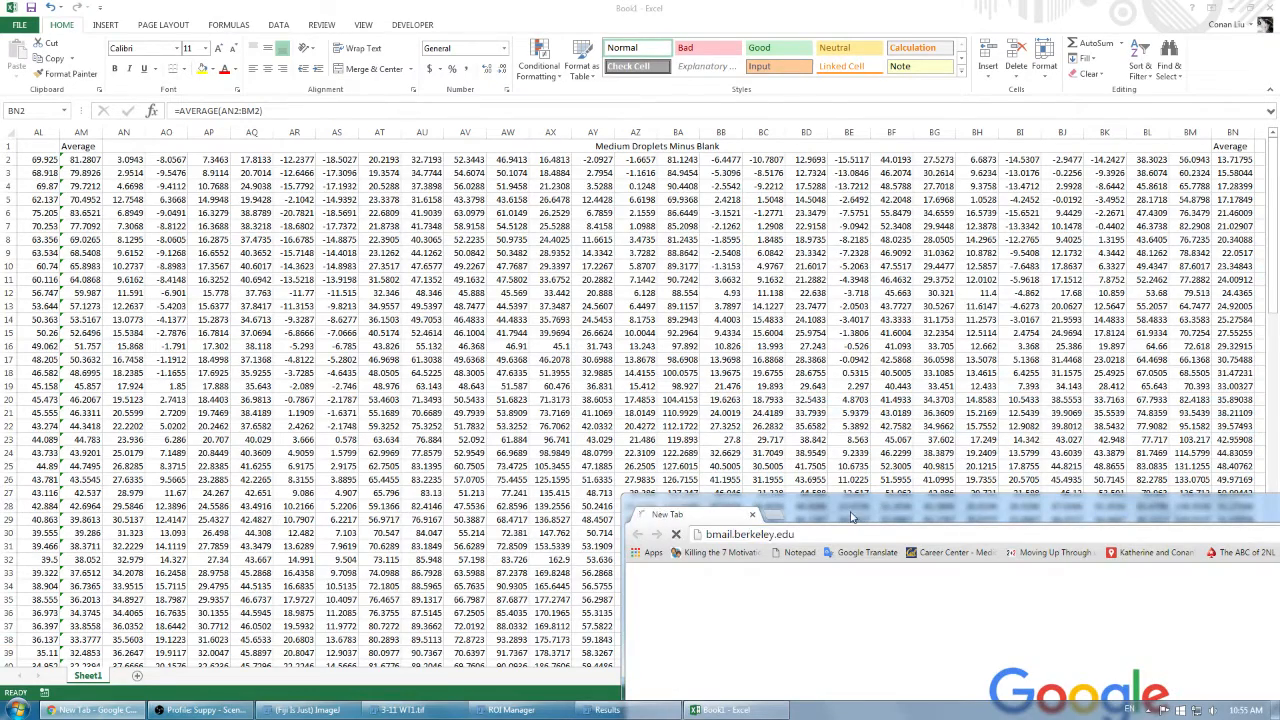
{"action": "left_click_drag", "start_coordinate": [930, 497], "coordinate": [906, 534]}
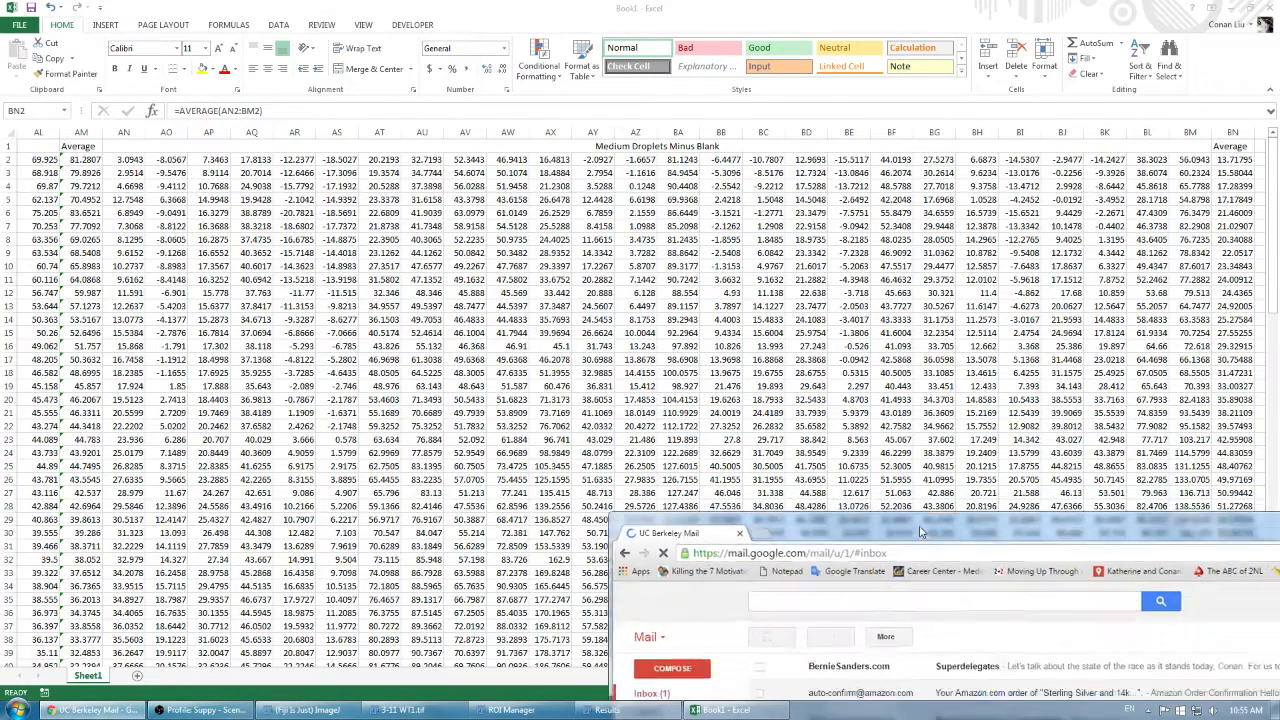
Step: Search the mailbox for the colleague's first name, maximize the browser and open the 2016-04-29 Updates message
{"action": "left_click", "coordinate": [904, 622]}
{"action": "type", "text": "marta"}
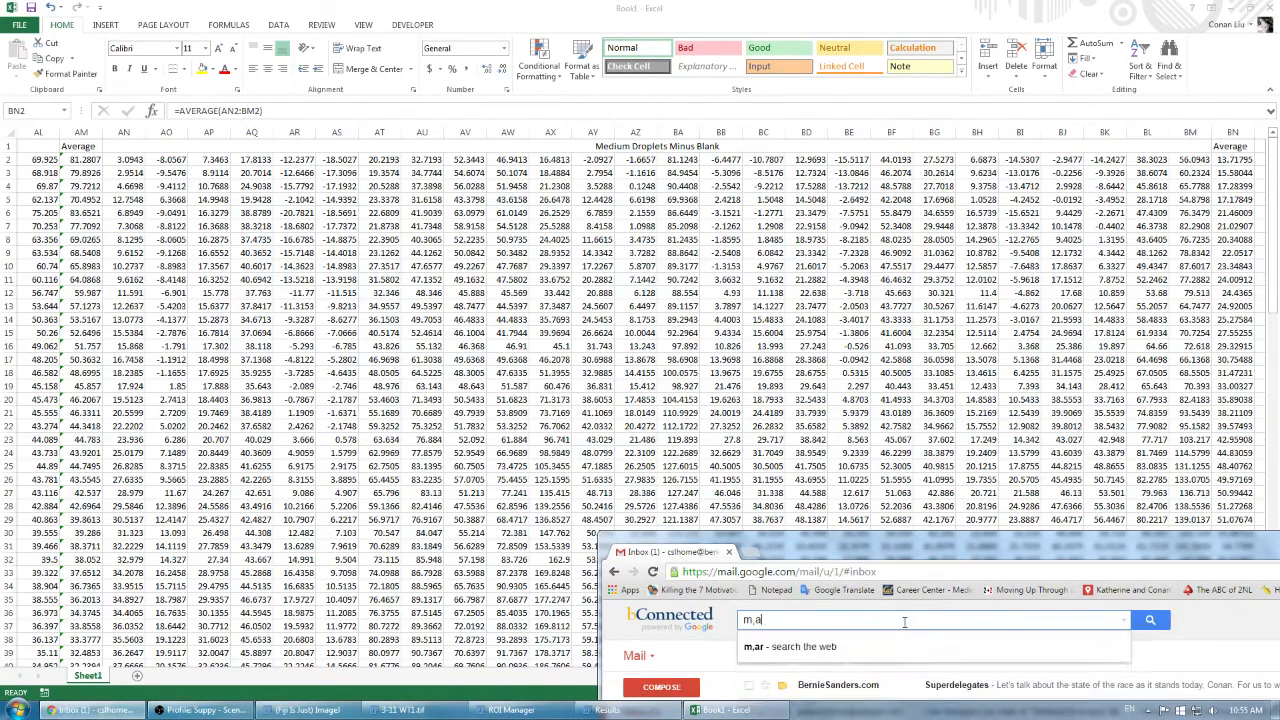
{"action": "key", "text": "Return"}
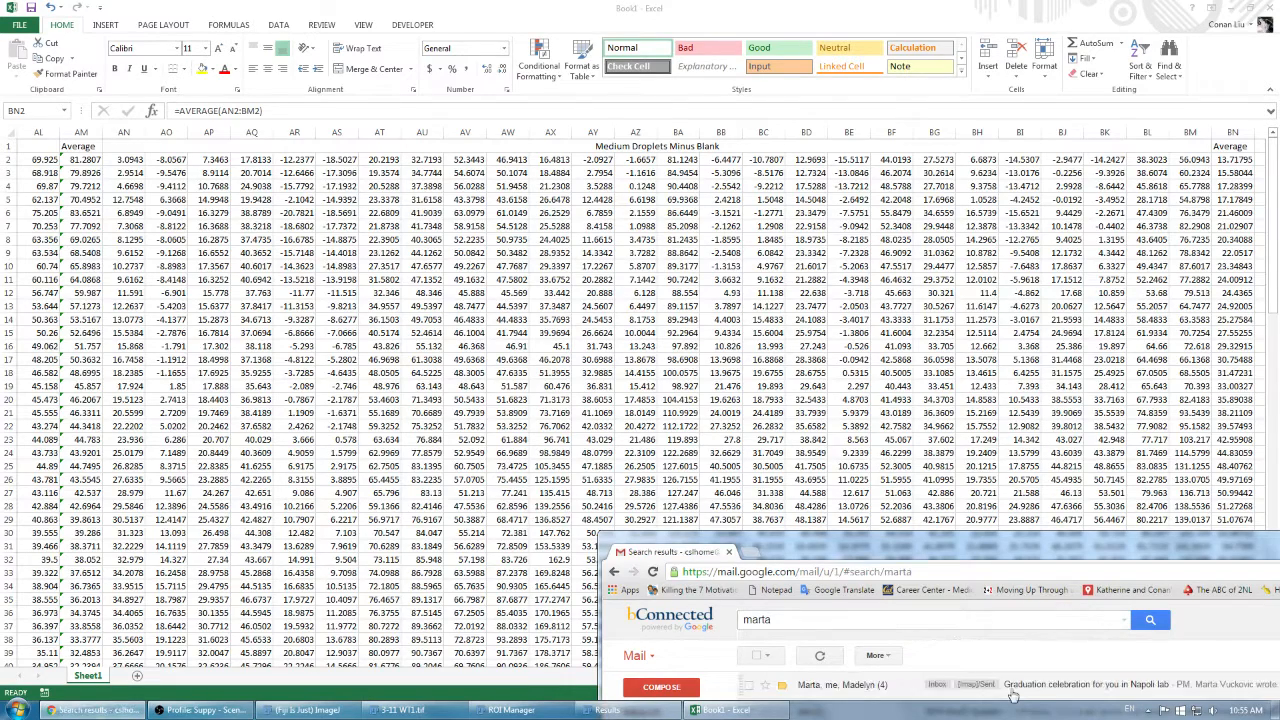
{"action": "scroll", "coordinate": [1040, 688], "scroll_direction": "down", "scroll_amount": 2}
{"action": "left_click_drag", "start_coordinate": [1046, 551], "coordinate": [656, 1]}
{"action": "left_click", "coordinate": [1050, 690]}
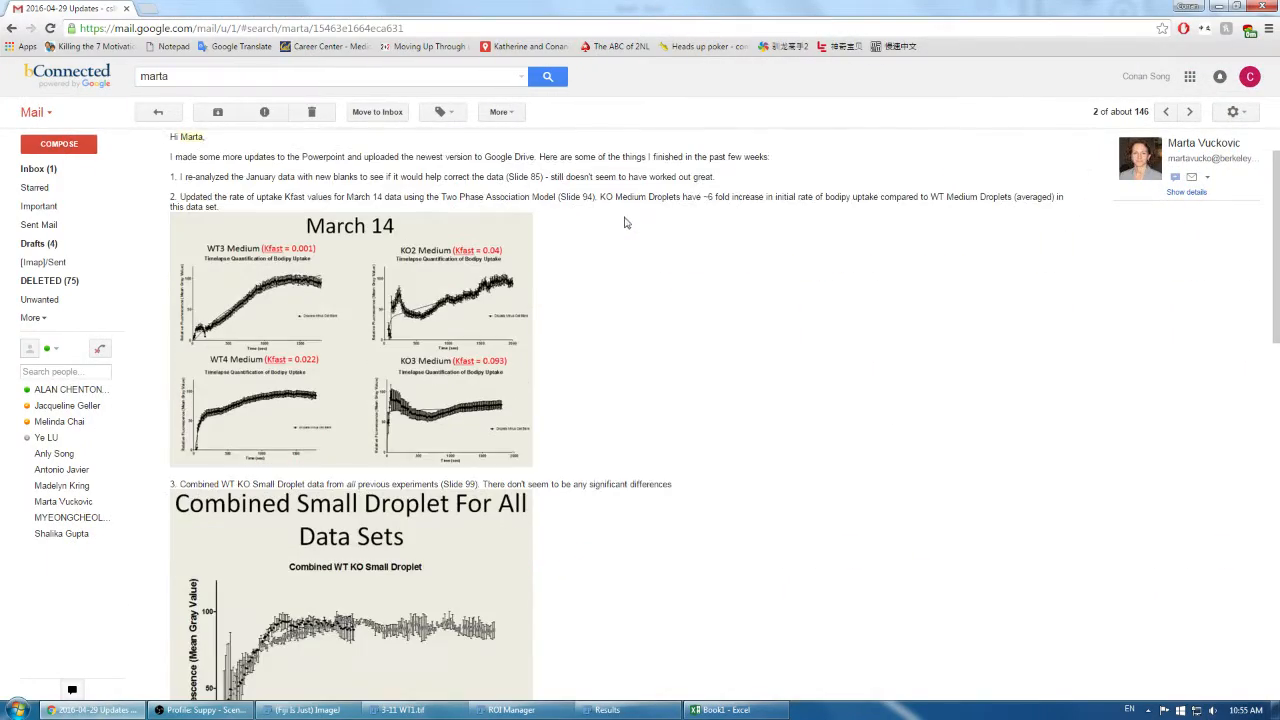
Step: Enlarge the March 14 image in the message to examine the WT and KO Bodipy uptake graphs
{"action": "scroll", "coordinate": [631, 215], "scroll_direction": "down", "scroll_amount": 1}
{"action": "left_click", "coordinate": [304, 318]}
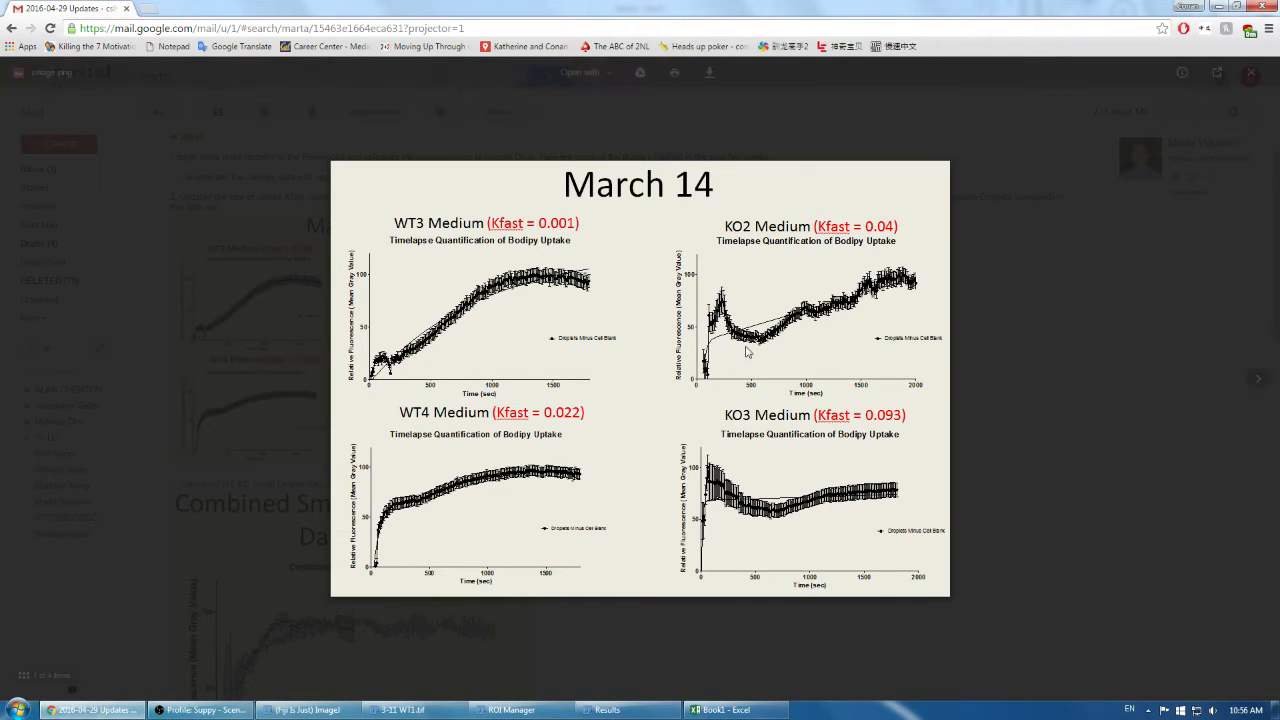
{"action": "mouse_move", "coordinate": [715, 342]}
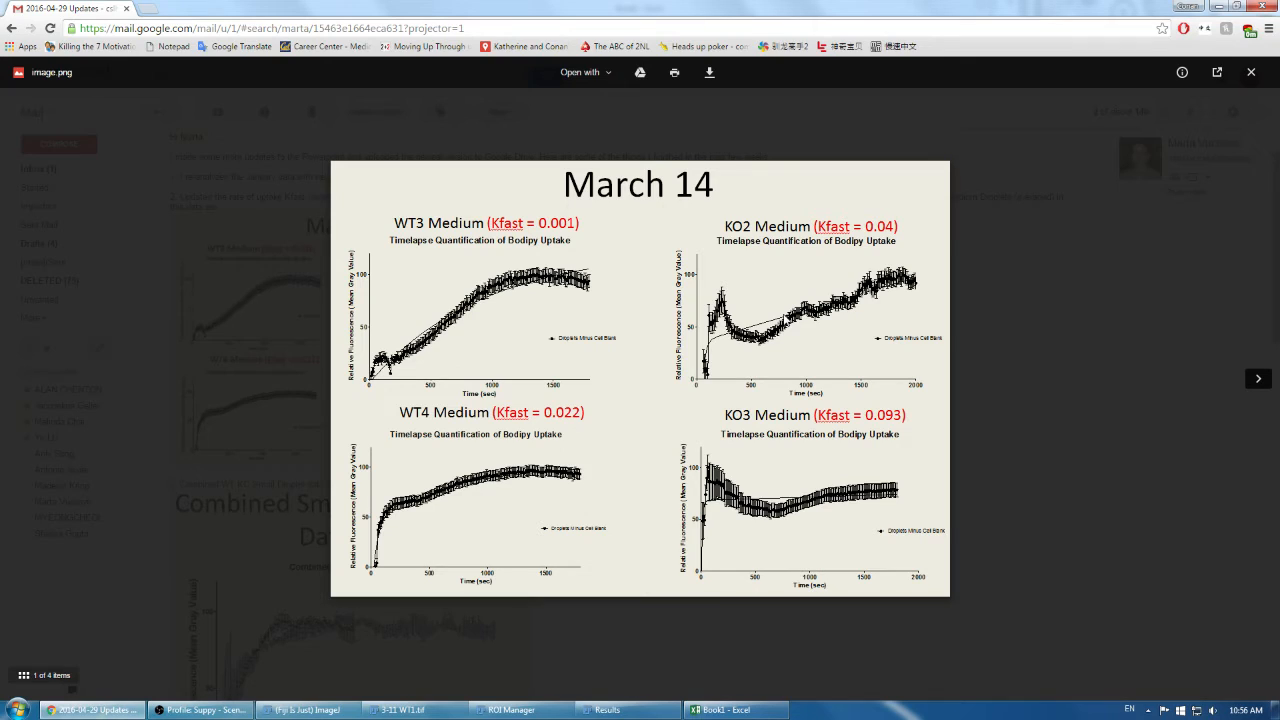